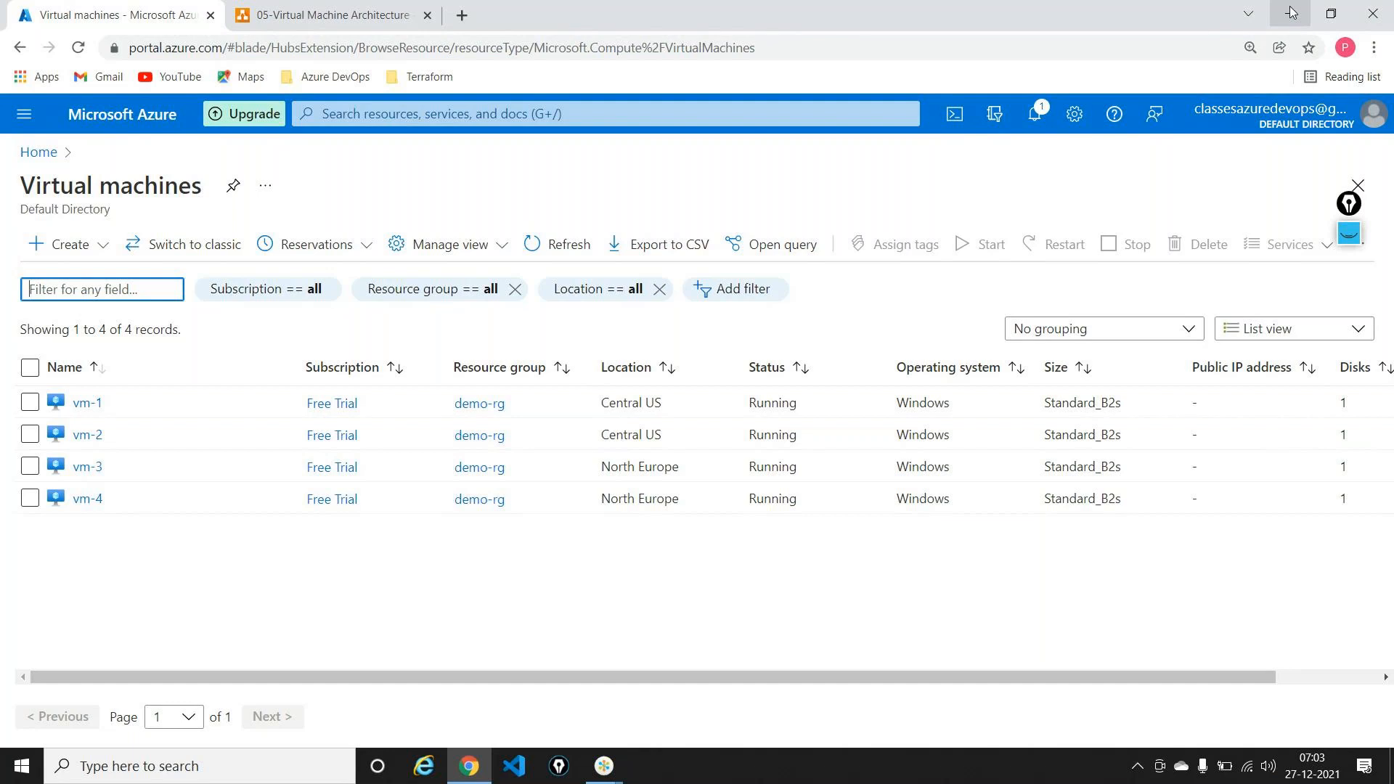
Step: Circle and label the Central US and North Europe VM pairs on screen, then clear the ink
{"action": "left_click", "coordinate": [1348, 234]}
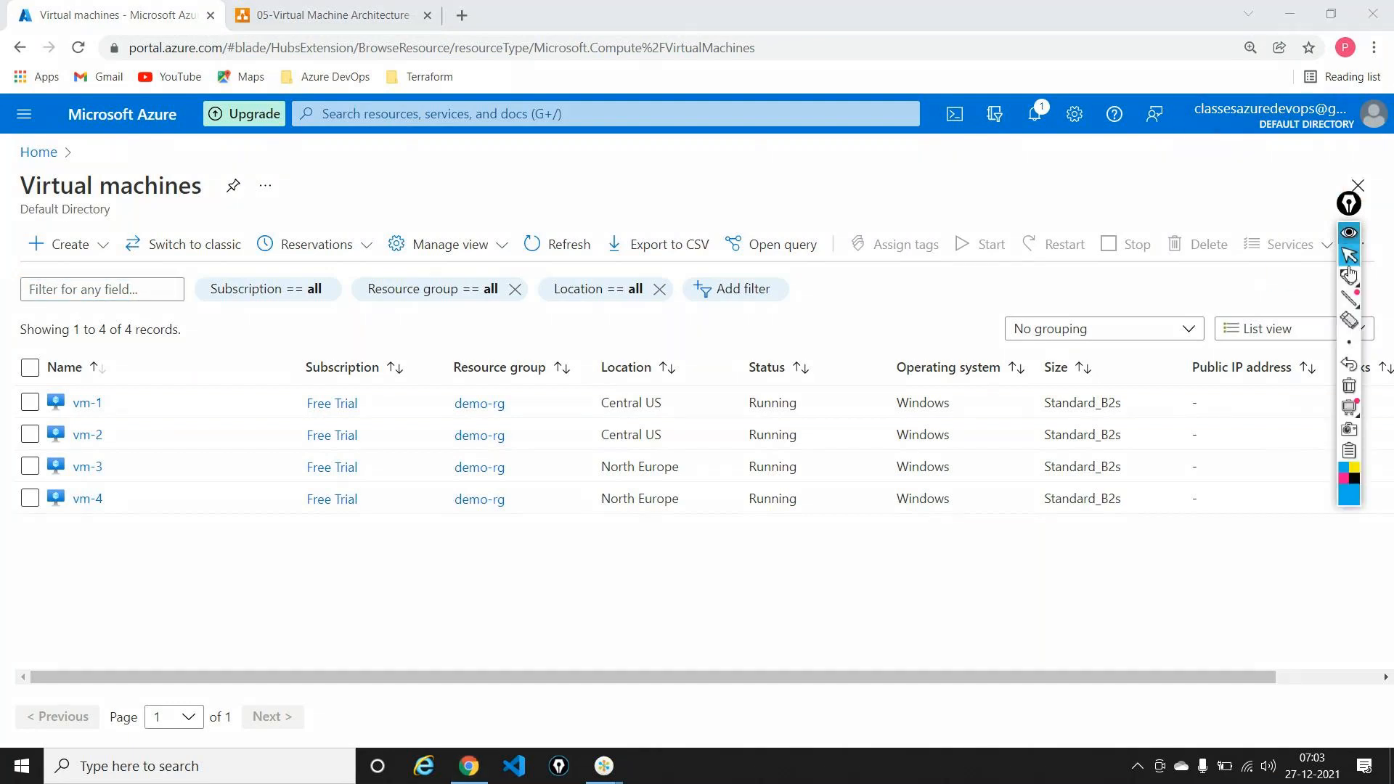
{"action": "left_click", "coordinate": [1349, 276]}
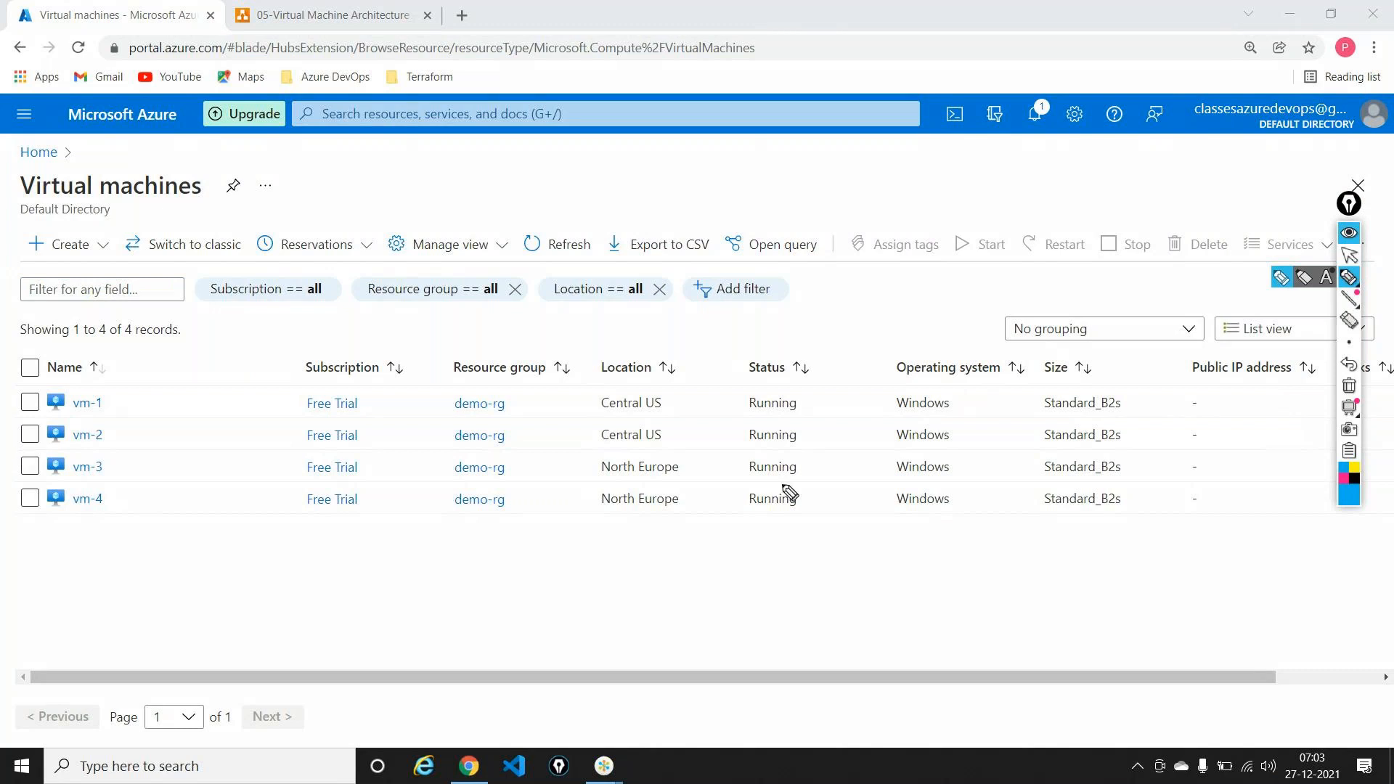
{"action": "mouse_move", "coordinate": [643, 392]}
{"action": "left_mouse_down"}
{"action": "mouse_move", "coordinate": [593, 401]}
{"action": "mouse_move", "coordinate": [617, 448]}
{"action": "mouse_move", "coordinate": [695, 438]}
{"action": "mouse_move", "coordinate": [649, 396]}
{"action": "left_mouse_up"}
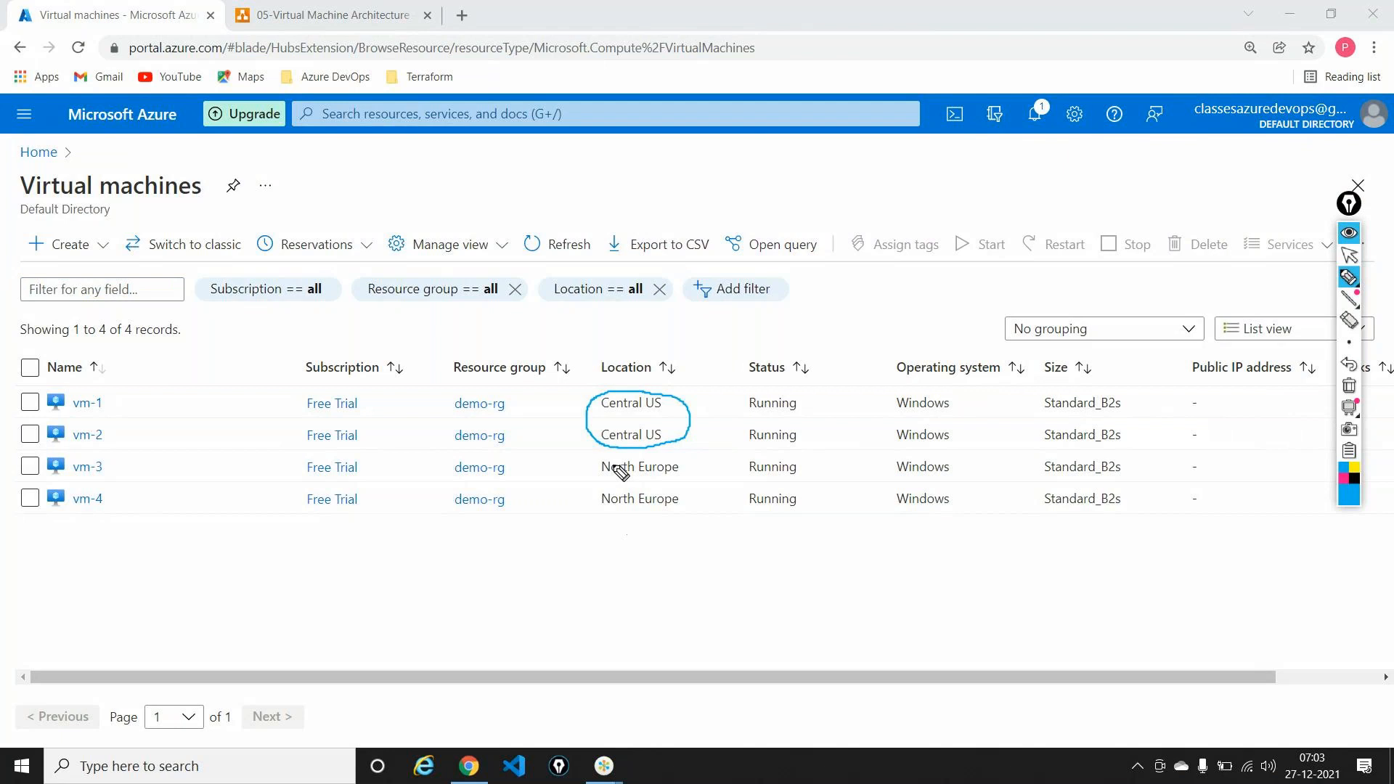
{"action": "mouse_move", "coordinate": [616, 464]}
{"action": "left_mouse_down"}
{"action": "mouse_move", "coordinate": [586, 484]}
{"action": "mouse_move", "coordinate": [616, 525]}
{"action": "mouse_move", "coordinate": [709, 479]}
{"action": "mouse_move", "coordinate": [610, 462]}
{"action": "left_mouse_up"}
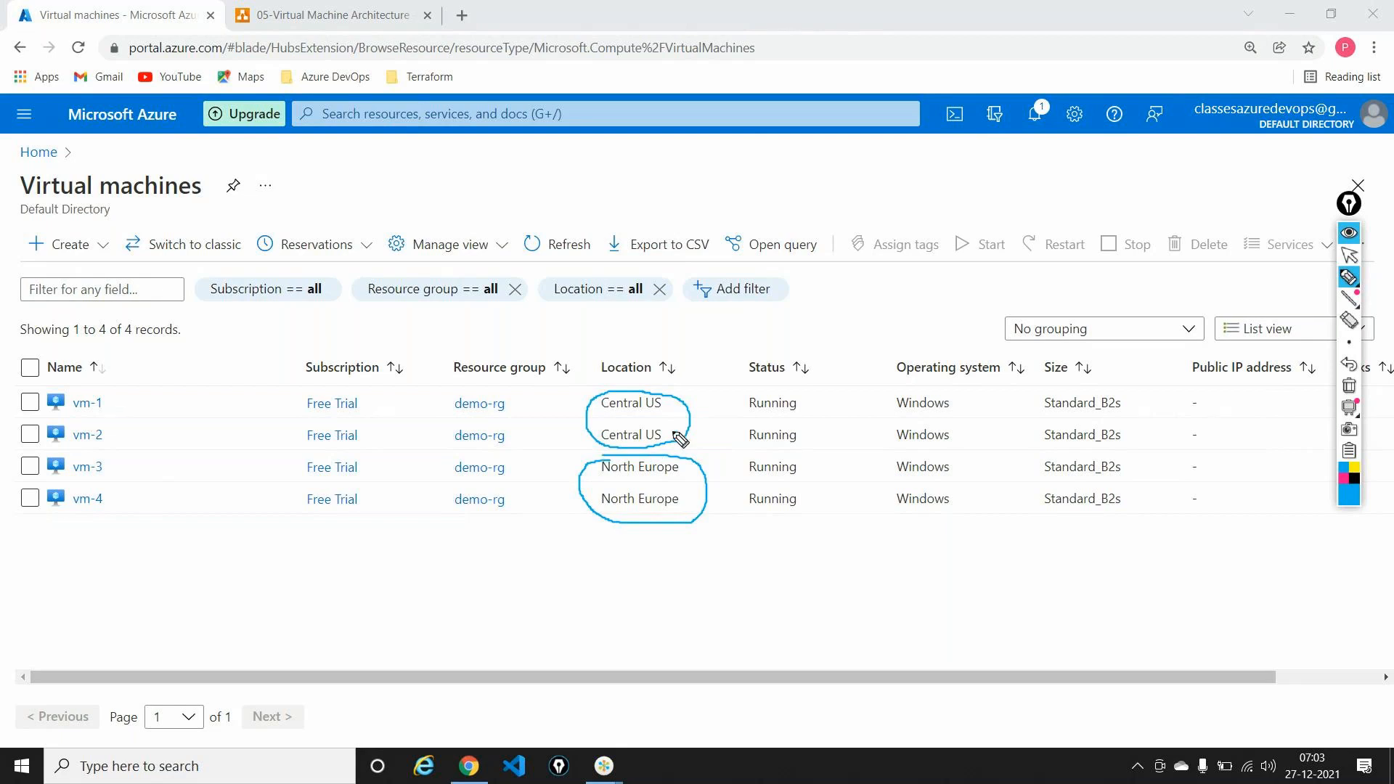
{"action": "left_click_drag", "start_coordinate": [691, 388], "coordinate": [701, 419]}
{"action": "left_click_drag", "start_coordinate": [726, 467], "coordinate": [709, 492]}
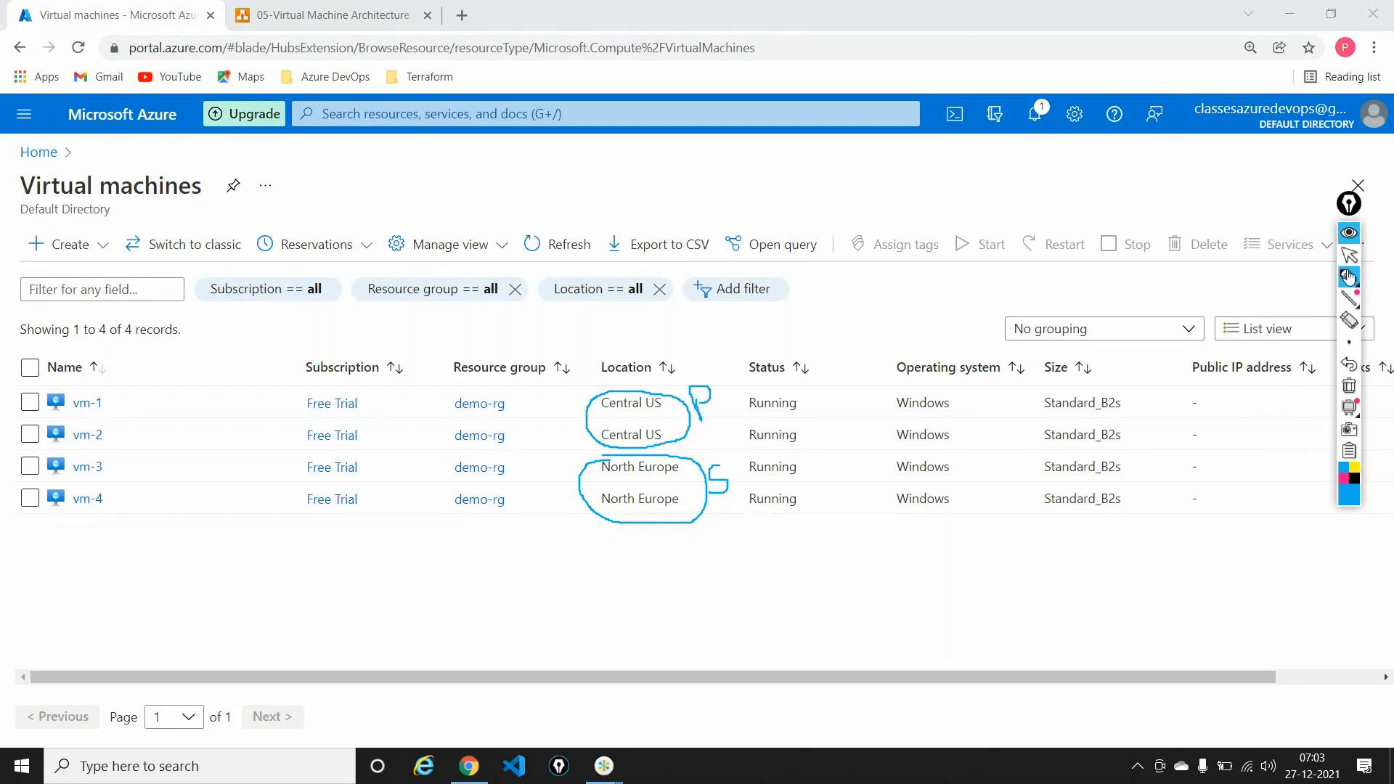
{"action": "left_click", "coordinate": [1349, 386]}
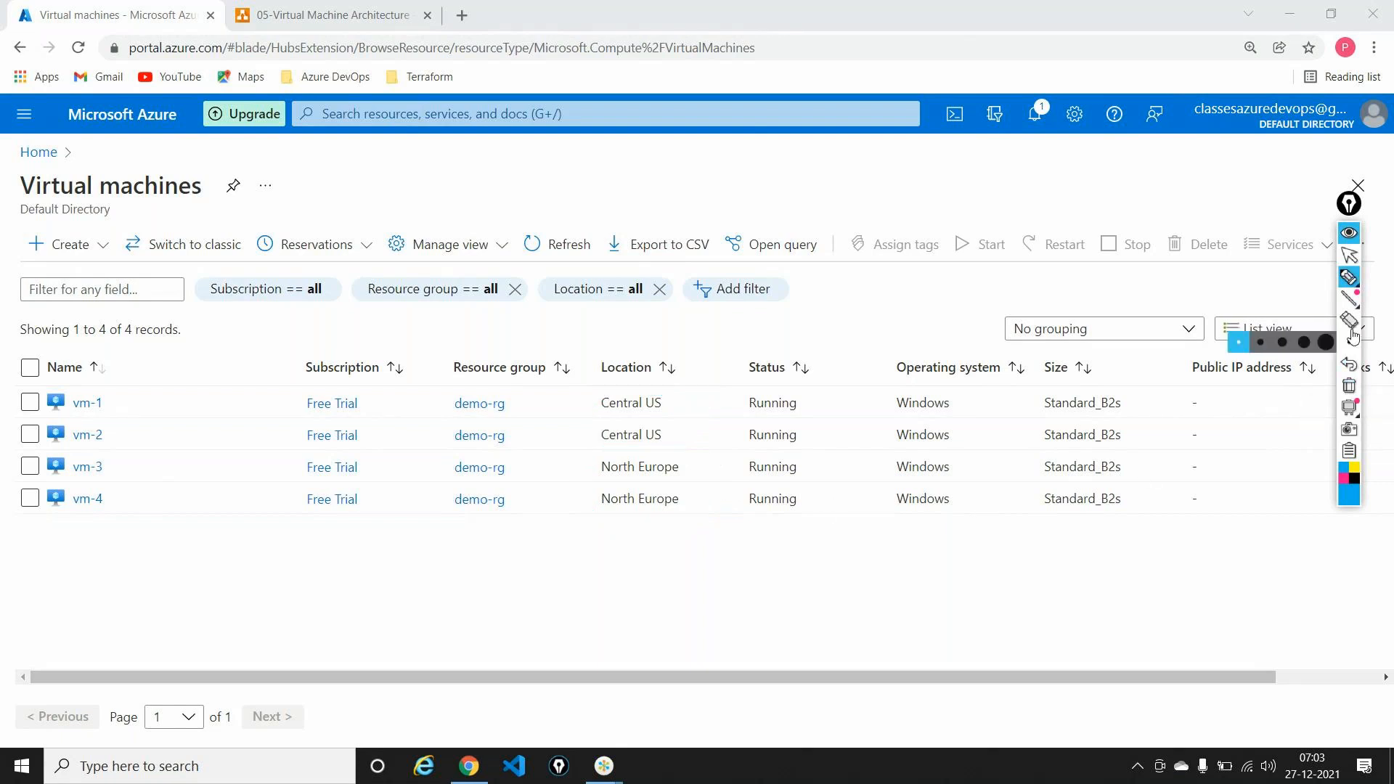
{"action": "left_click", "coordinate": [1352, 258]}
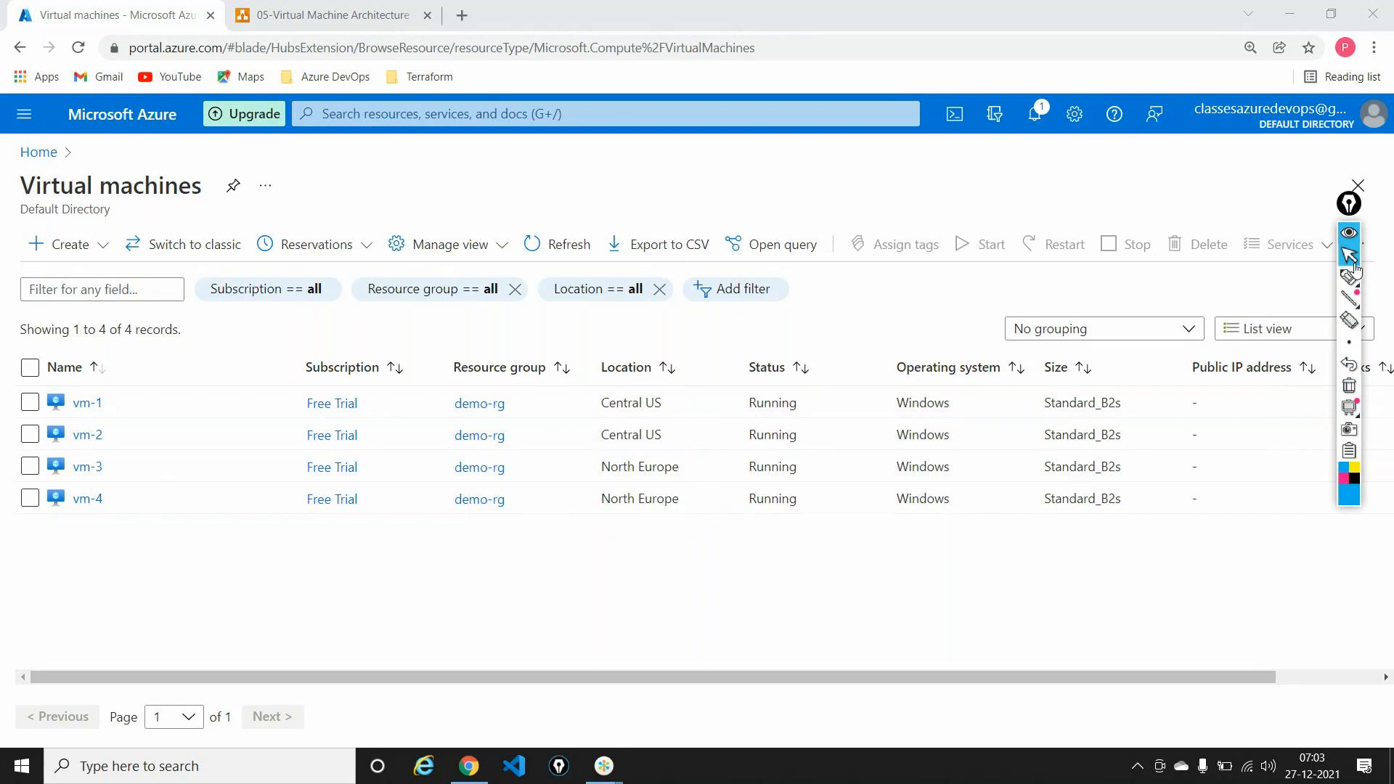
Step: In an enlarged Notepad, list '1. Load balancer - Regional' and '2. Global Load balancer', then minimize it
{"action": "key", "text": "super+r"}
{"action": "key", "text": "Return"}
{"action": "key", "text": "ctrl+plus"}
{"action": "key", "text": "ctrl+plus"}
{"action": "key", "text": "ctrl+plus"}
{"action": "key", "text": "ctrl+plus"}
{"action": "key", "text": "ctrl+plus"}
{"action": "key", "text": "ctrl+plus"}
{"action": "key", "text": "ctrl+plus"}
{"action": "key", "text": "ctrl+plus"}
{"action": "type", "text": "1. Load balancer  -  Regional"}
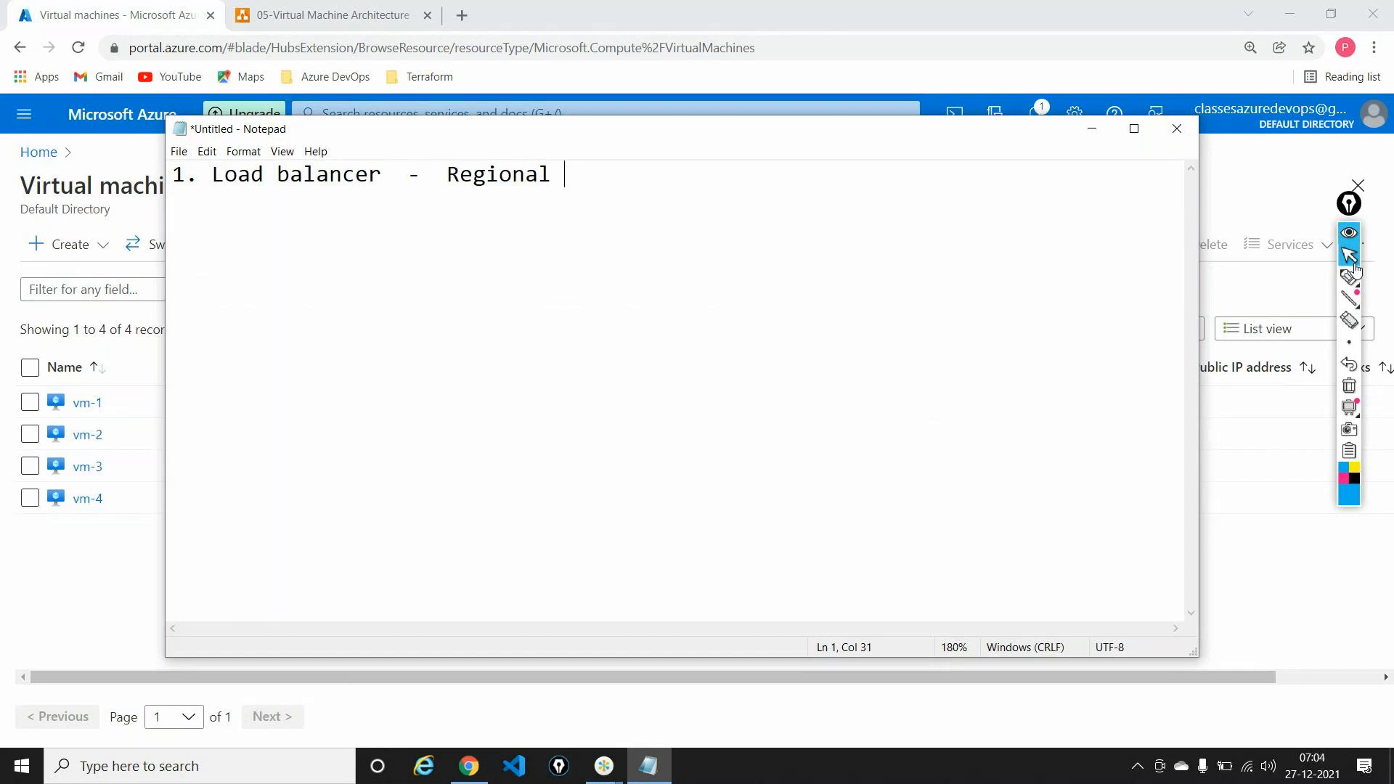
{"action": "key", "text": "Return"}
{"action": "type", "text": "2. Global"}
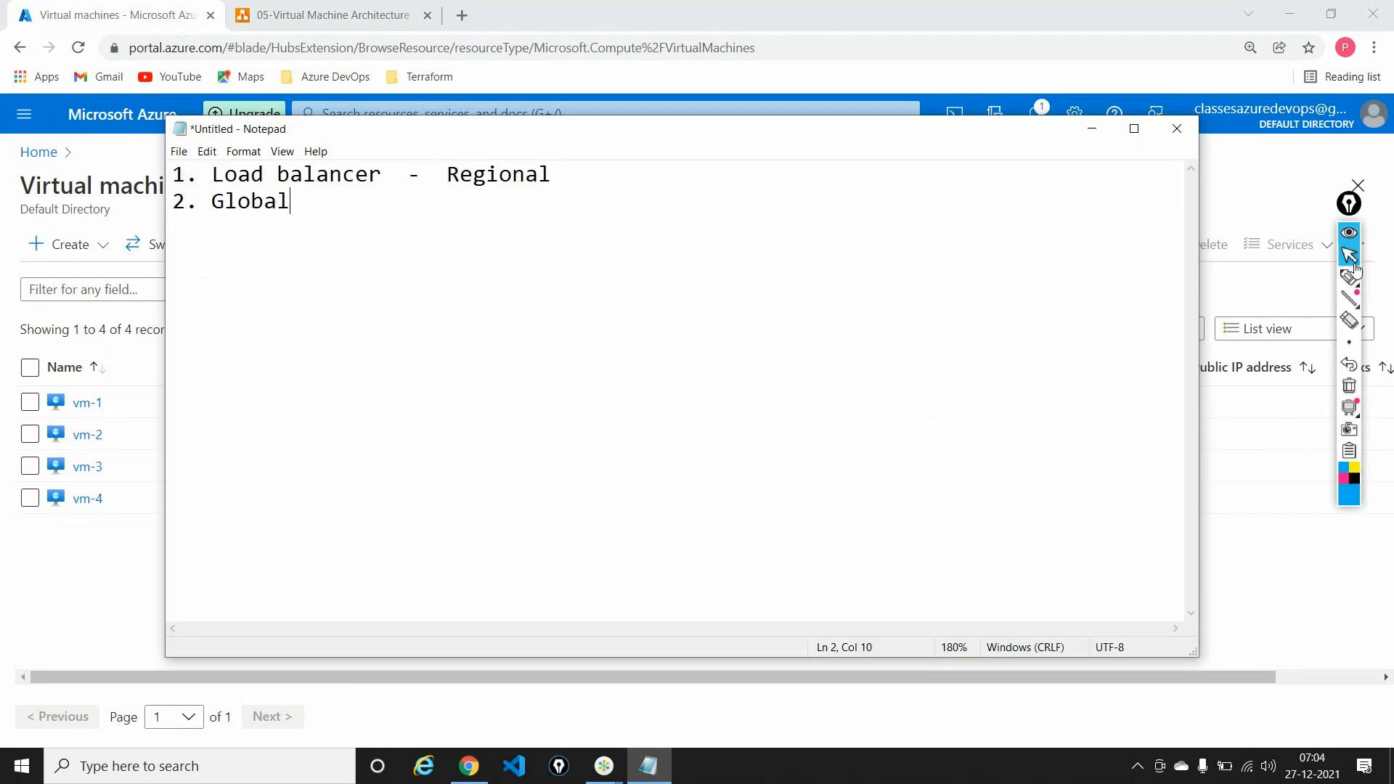
{"action": "type", "text": " Ll"}
{"action": "key", "text": "BackSpace"}
{"action": "type", "text": "oad balancer"}
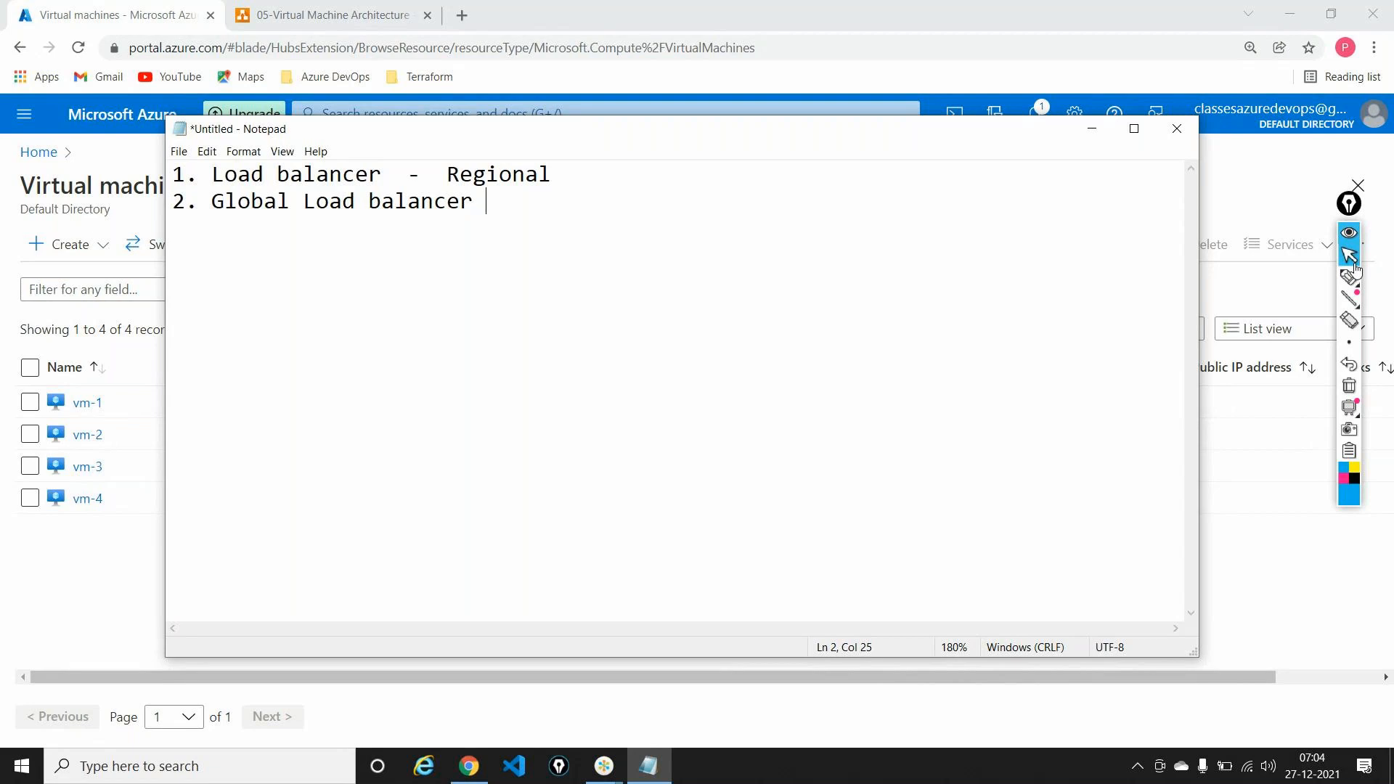
{"action": "left_click", "coordinate": [1354, 269]}
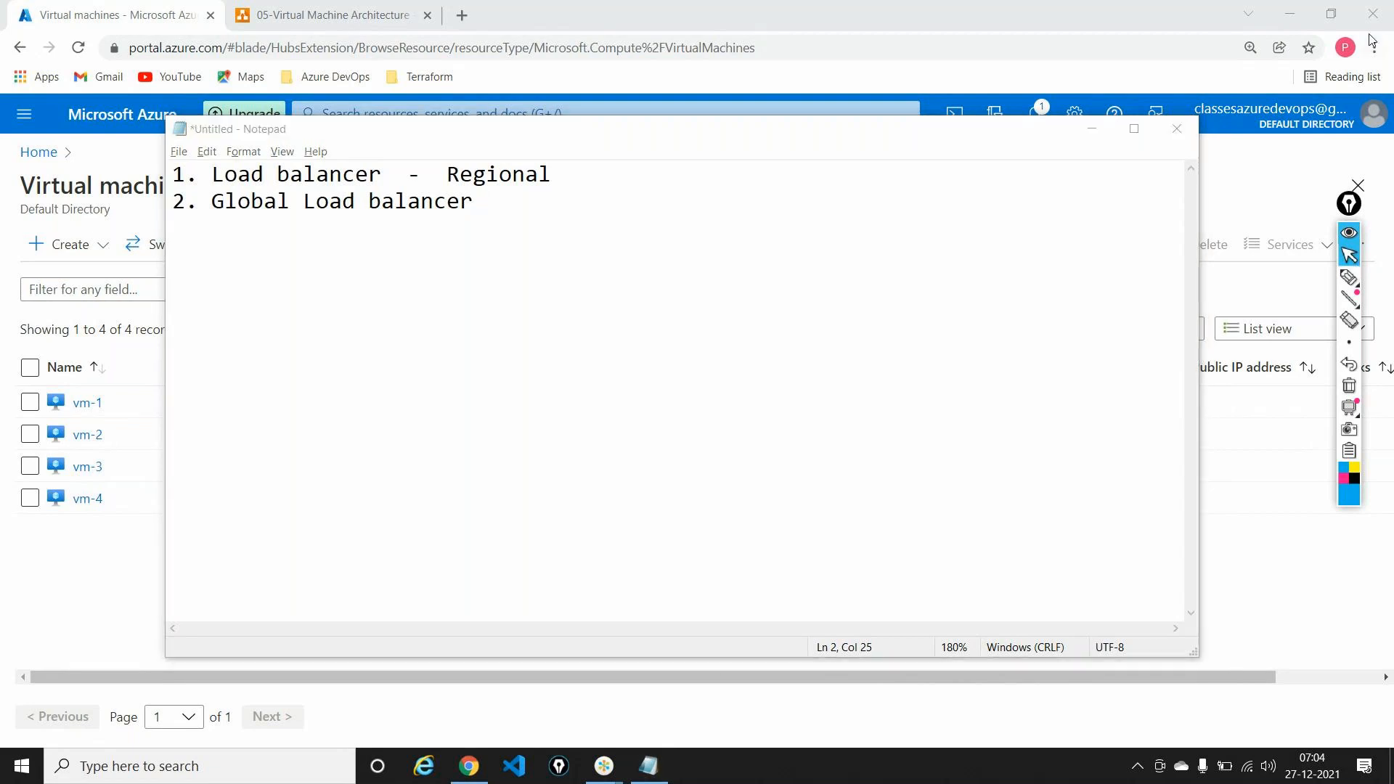
{"action": "left_click", "coordinate": [1078, 133]}
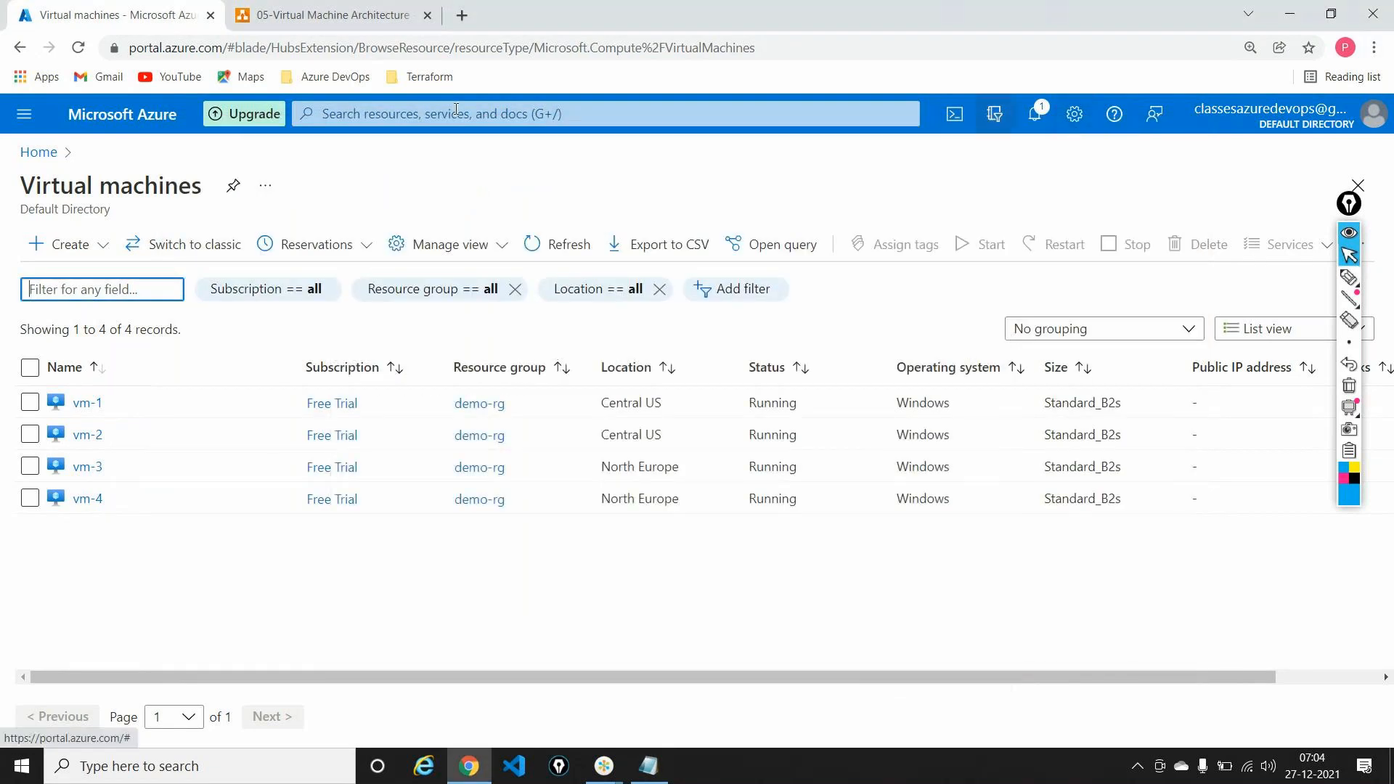
Step: Go from the portal home to Load balancers and start creating a new one
{"action": "left_click", "coordinate": [41, 154]}
{"action": "left_click", "coordinate": [436, 225]}
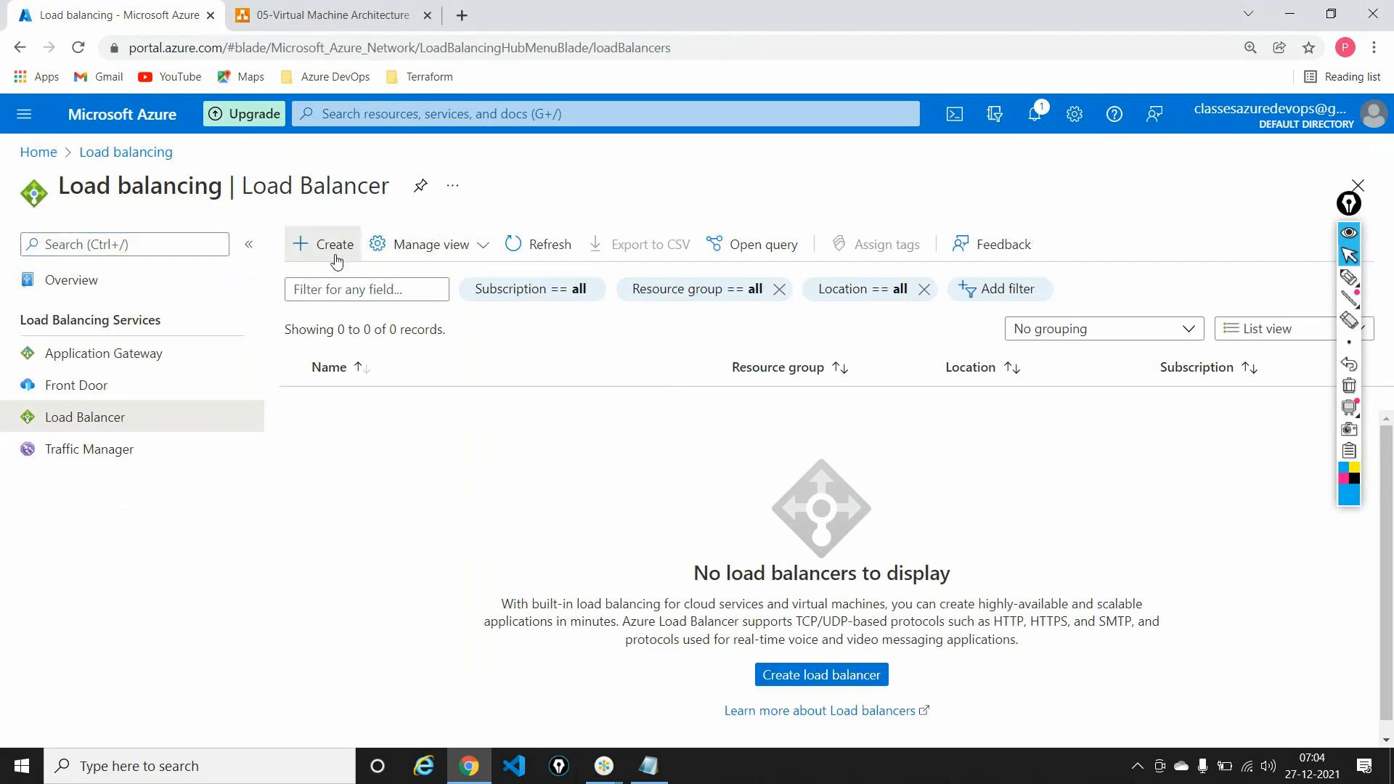
{"action": "left_click", "coordinate": [1353, 209]}
{"action": "left_click", "coordinate": [774, 675]}
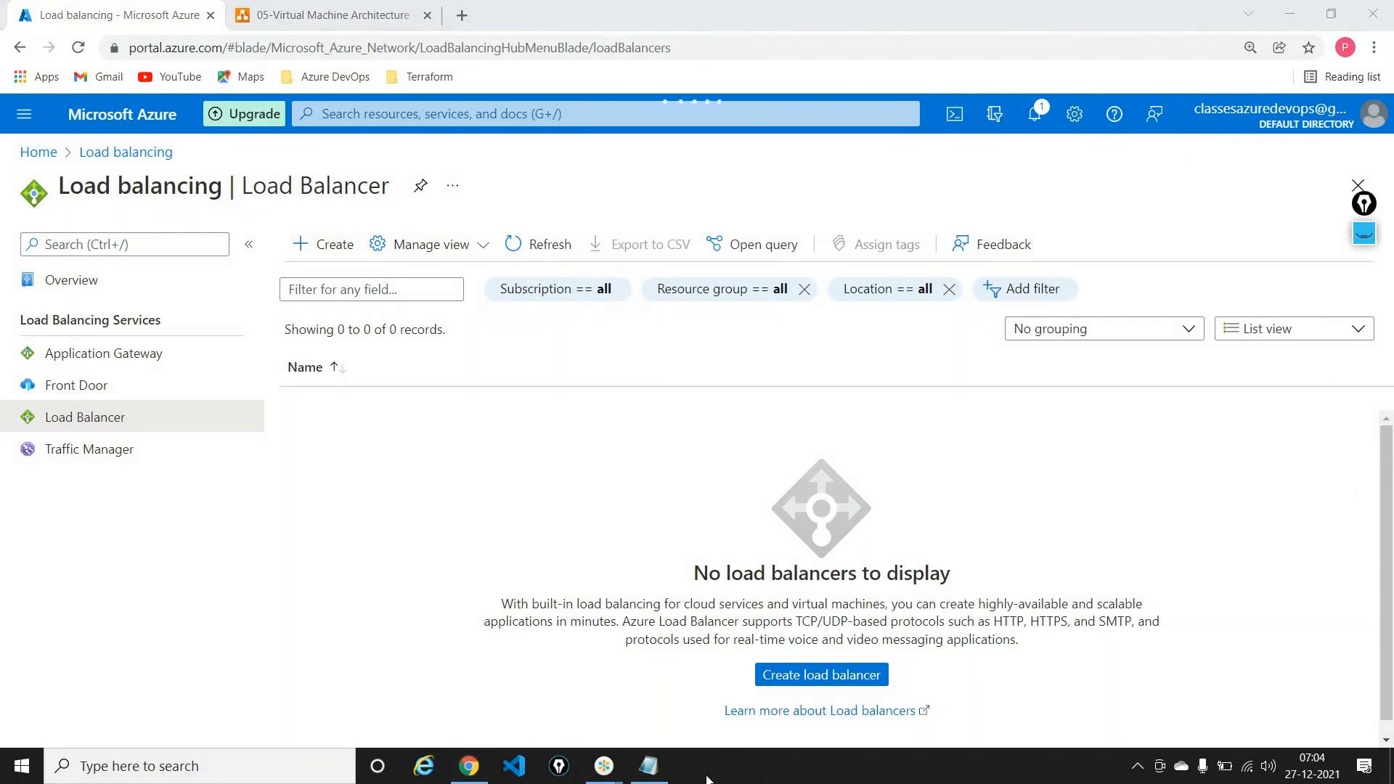
Step: Replace the Notepad text with '2 Loadbalancers - 1 Central US 1 North Europe' and bring up the diagram
{"action": "key", "text": "alt+Tab"}
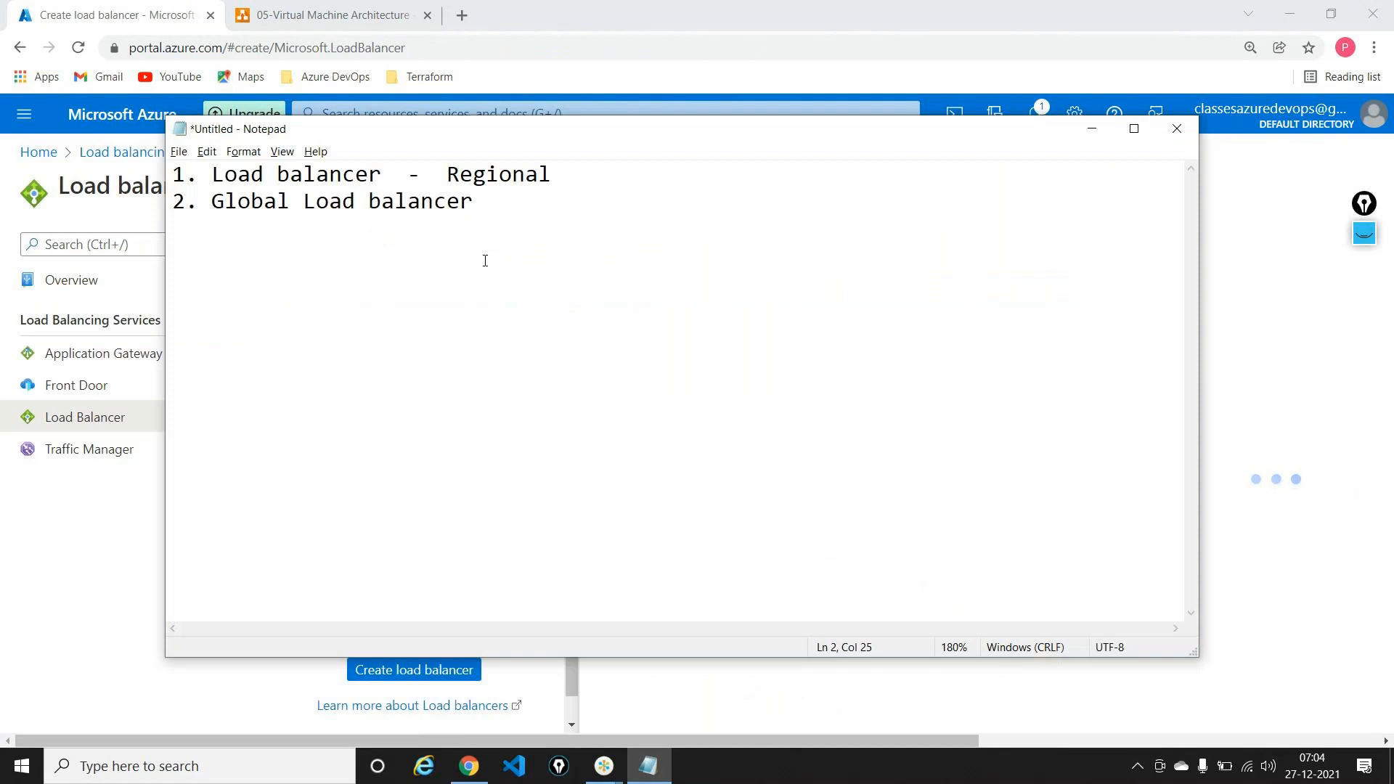
{"action": "key", "text": "ctrl+a"}
{"action": "key", "text": "Delete"}
{"action": "type", "text": "2. -"}
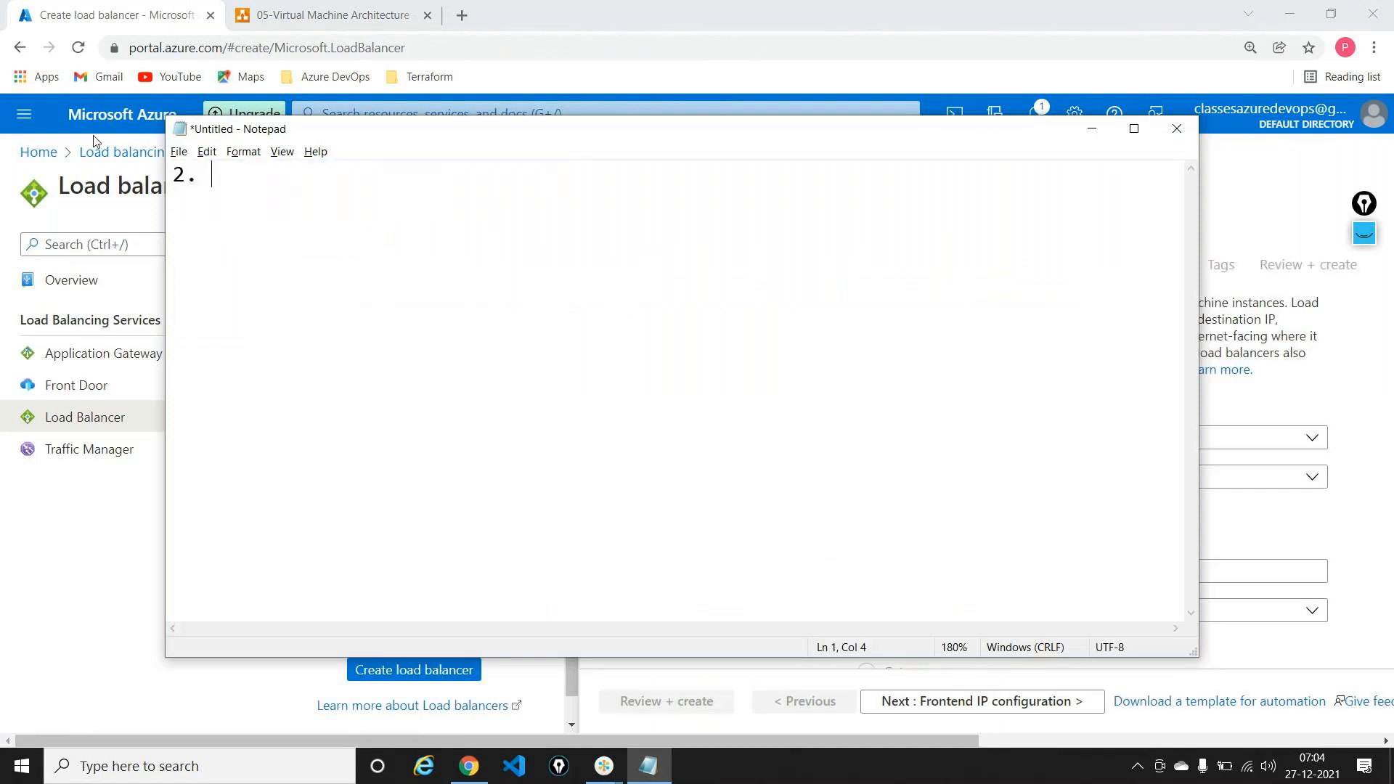
{"action": "key", "text": "BackSpace"}
{"action": "key", "text": "BackSpace"}
{"action": "key", "text": "BackSpace"}
{"action": "key", "text": "BackSpace"}
{"action": "key", "text": "BackSpace"}
{"action": "type", "text": "Loadbal"}
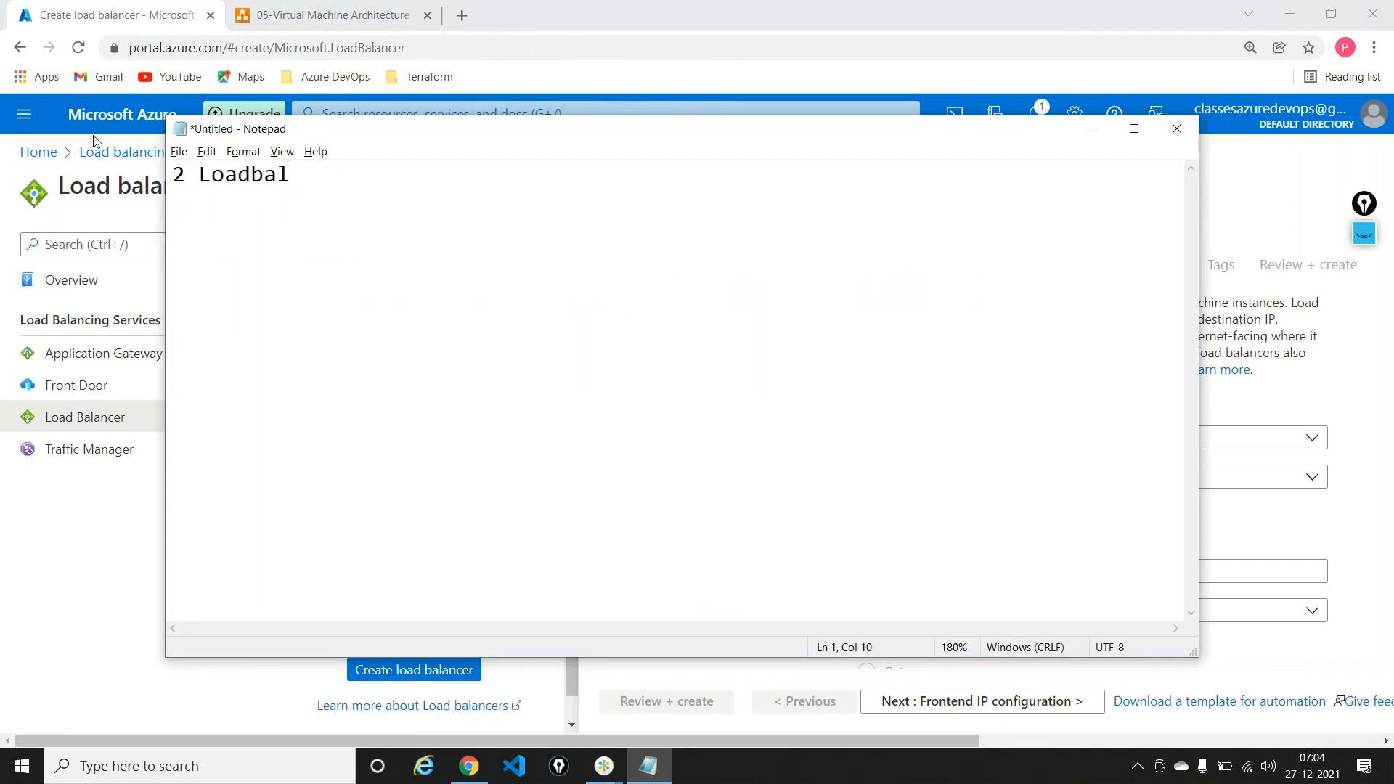
{"action": "type", "text": "ancers  -  1 Central Us"}
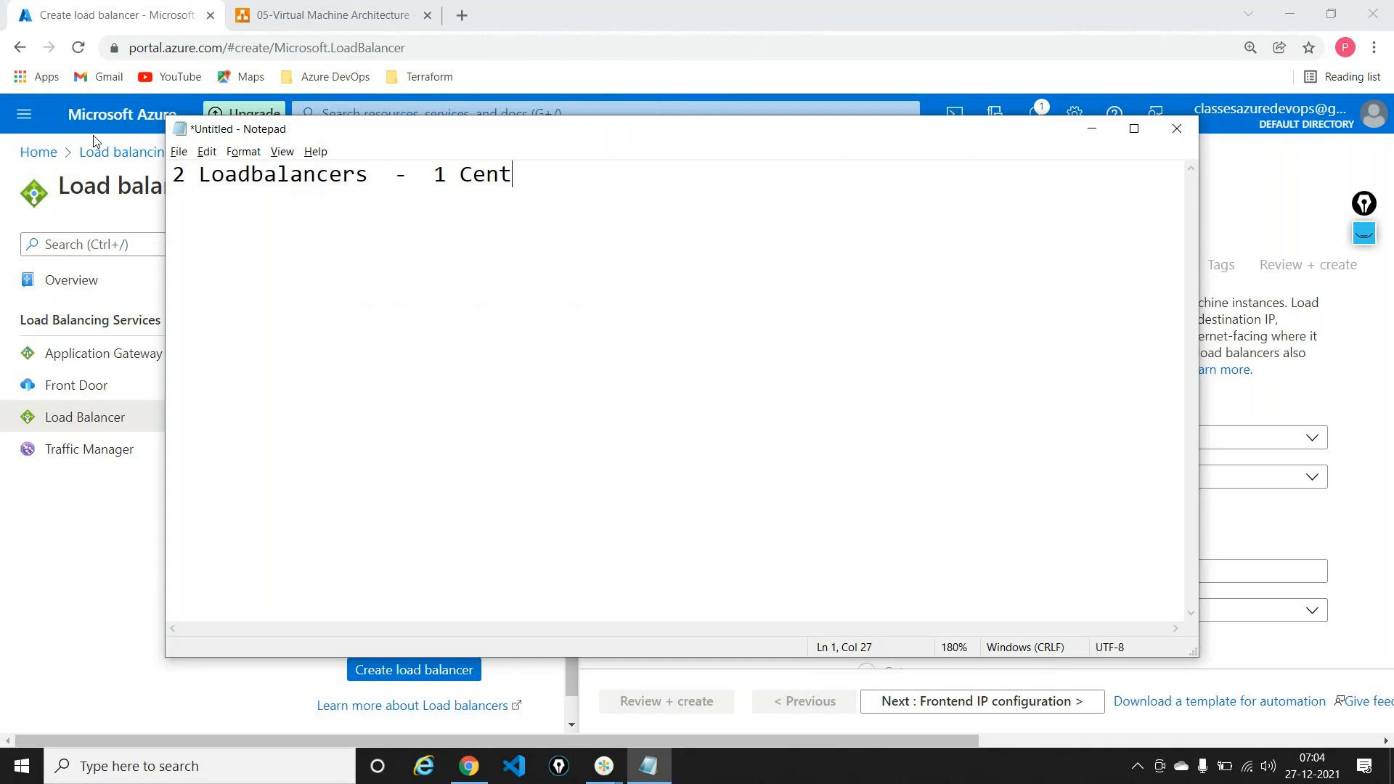
{"action": "key", "text": "BackSpace"}
{"action": "key", "text": "BackSpace"}
{"action": "type", "text": "S 1 Nor"}
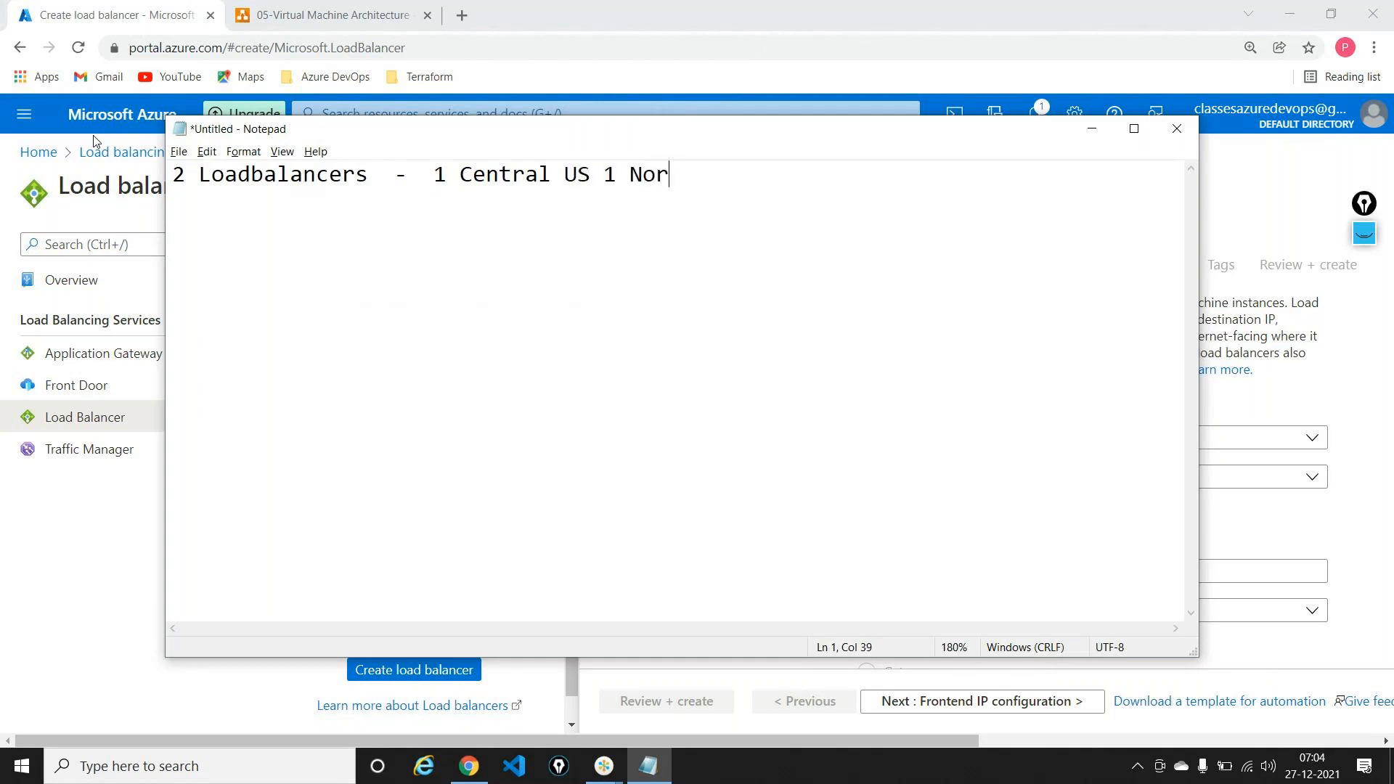
{"action": "type", "text": "th Europe"}
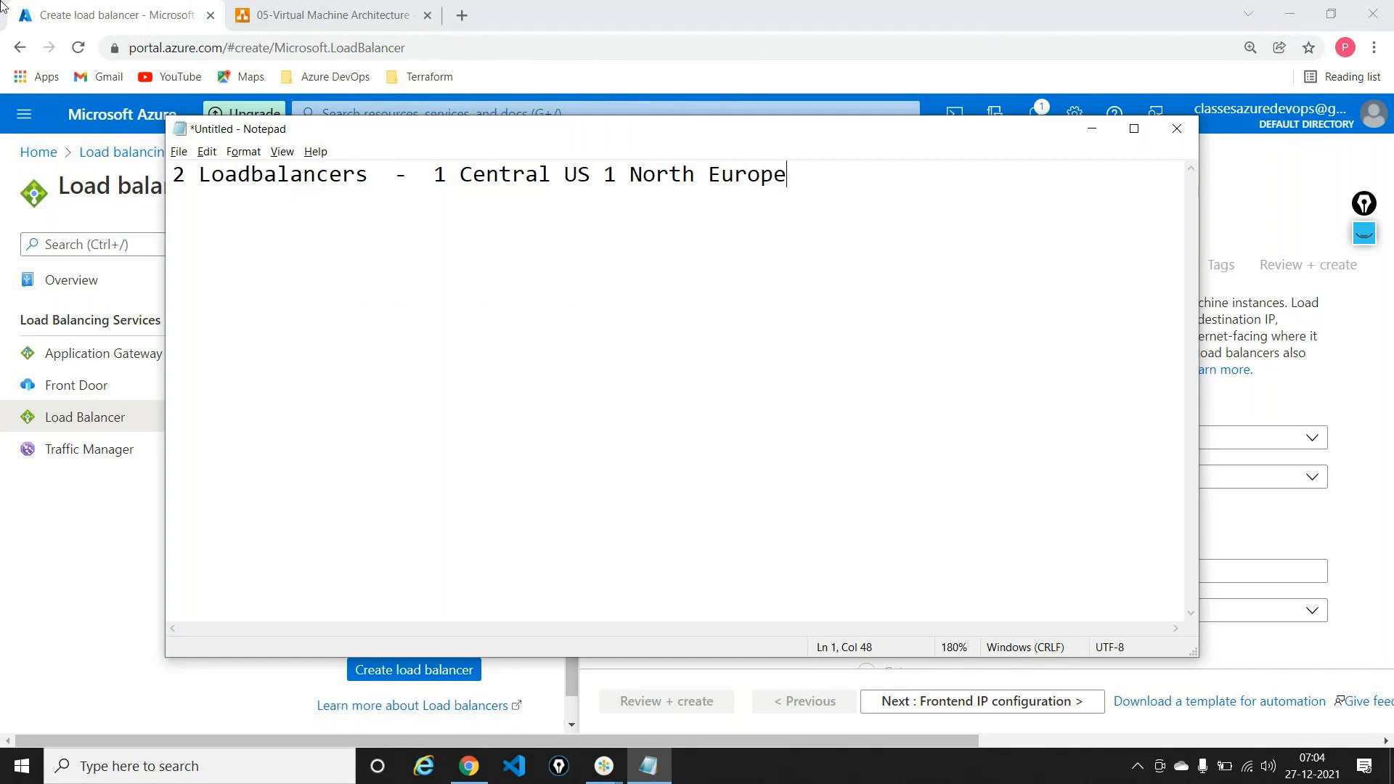
{"action": "left_click", "coordinate": [326, 14]}
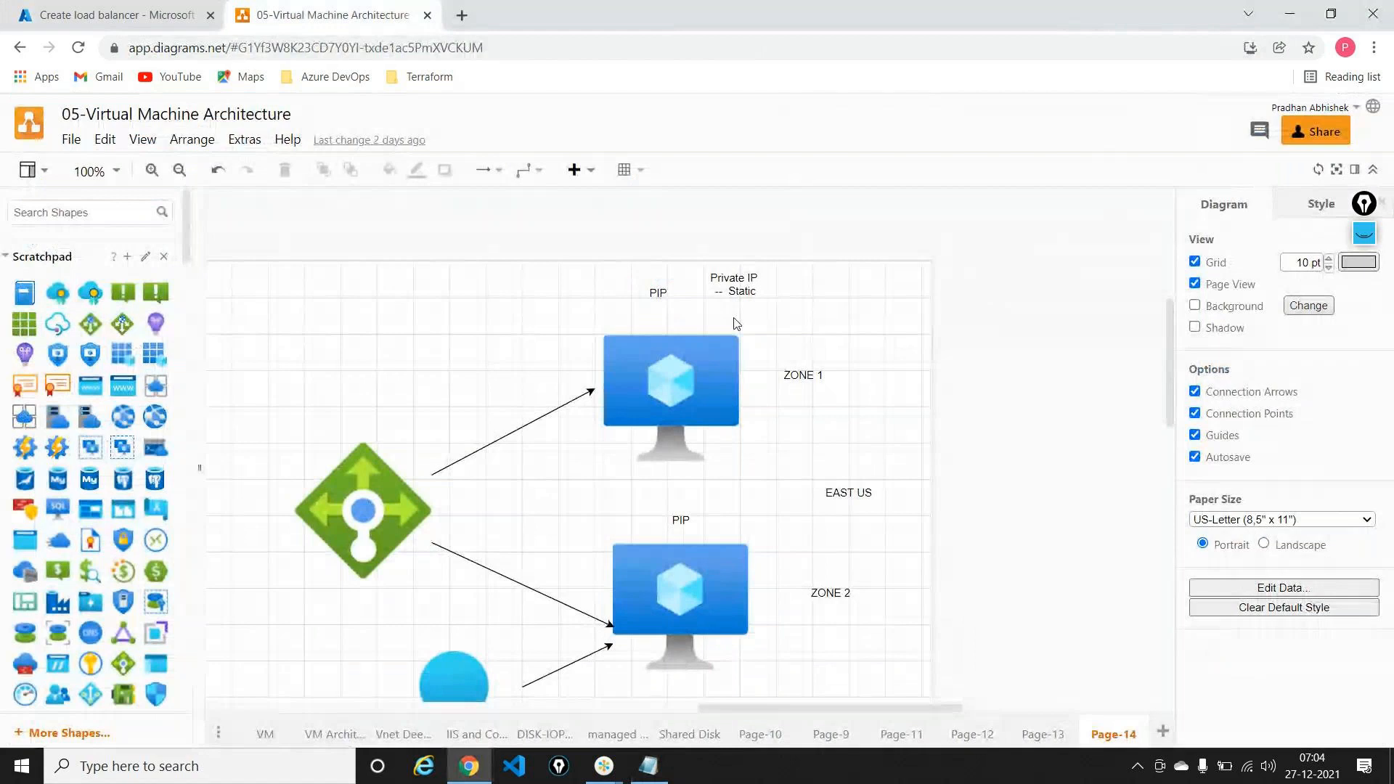
Step: Scroll through the Page-14 load balancer and VM architecture diagram
{"action": "scroll", "coordinate": [706, 378], "scroll_direction": "down", "scroll_amount": 3}
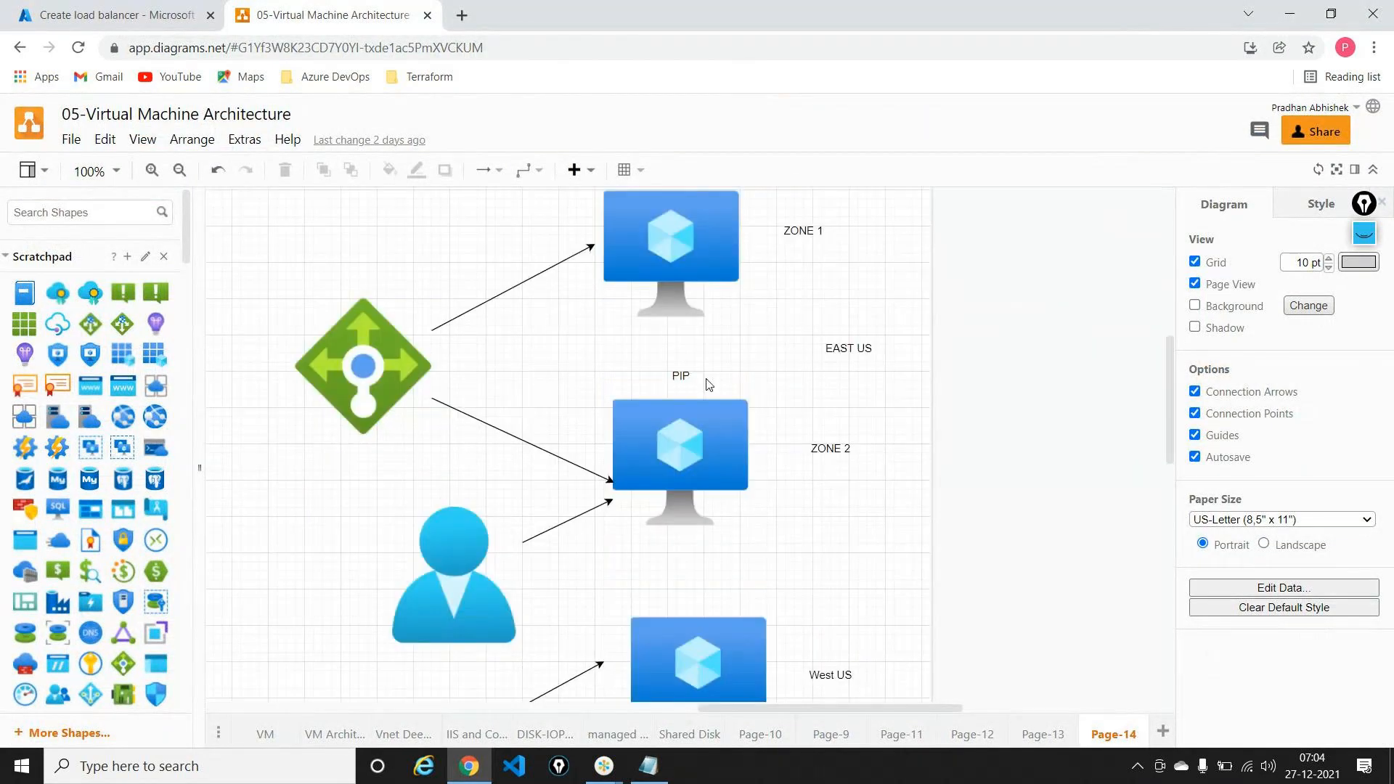
{"action": "scroll", "coordinate": [776, 461], "scroll_direction": "down", "scroll_amount": 4}
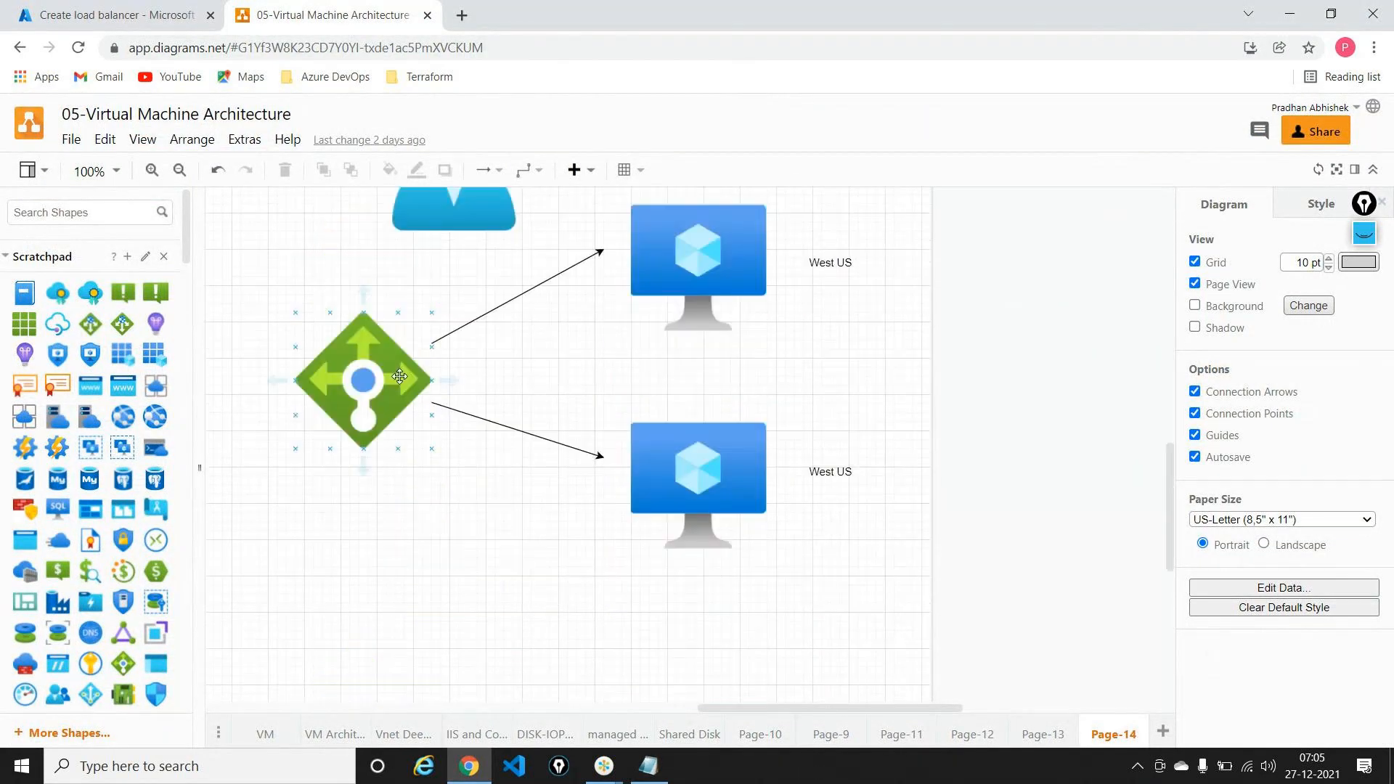
{"action": "scroll", "coordinate": [645, 295], "scroll_direction": "up", "scroll_amount": 3}
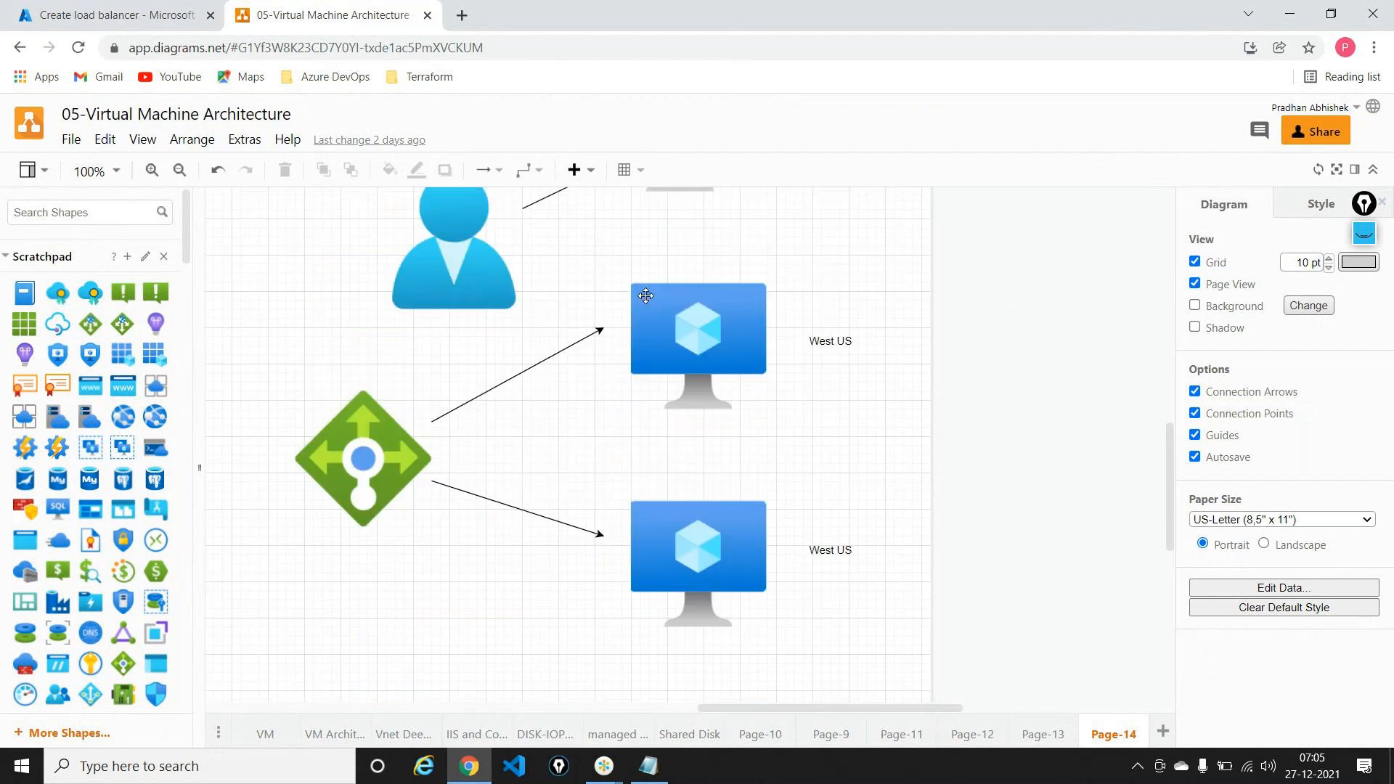
{"action": "scroll", "coordinate": [645, 296], "scroll_direction": "up", "scroll_amount": 1}
Step: Fill the Basics with resource group demo-rg, name centralus-lb and region Central US, then continue
{"action": "left_click", "coordinate": [118, 11]}
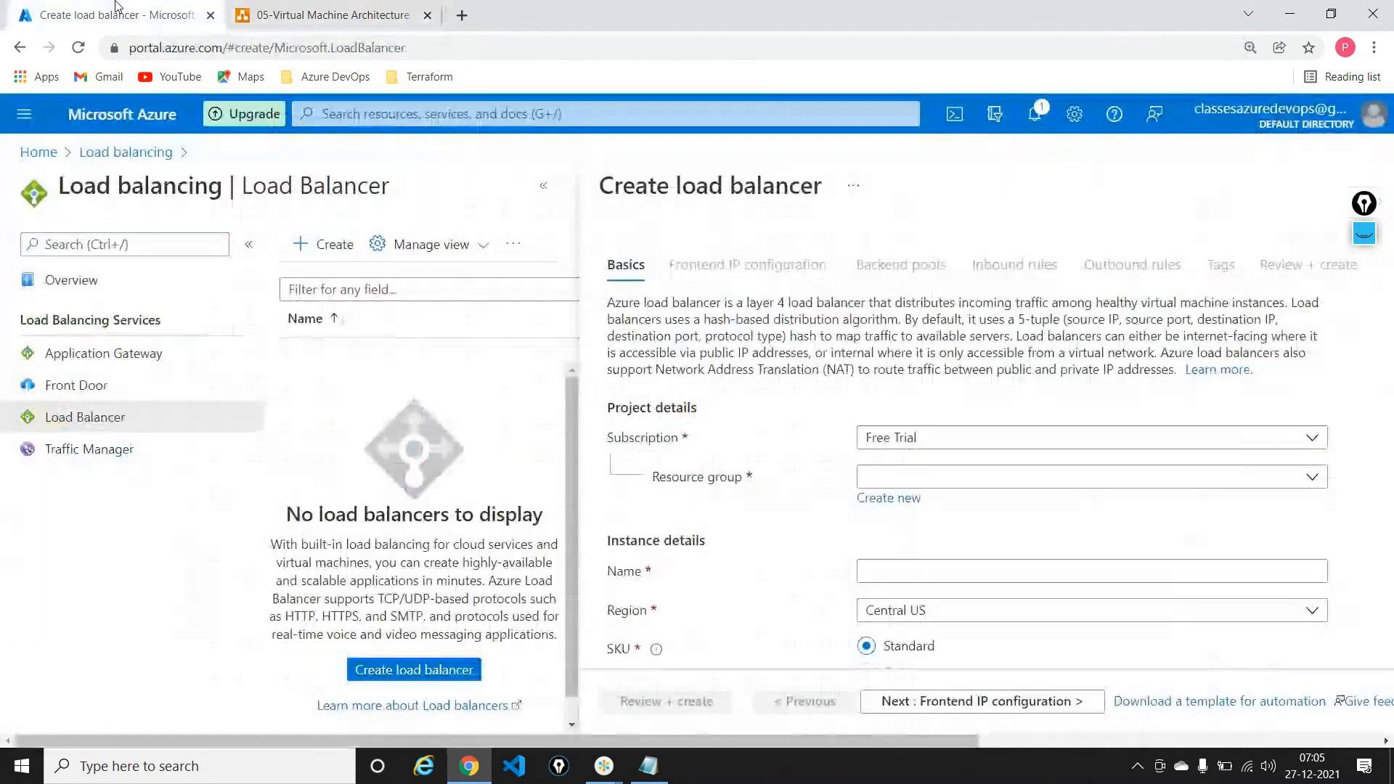
{"action": "left_click", "coordinate": [543, 187]}
{"action": "scroll", "coordinate": [302, 445], "scroll_direction": "down", "scroll_amount": 3}
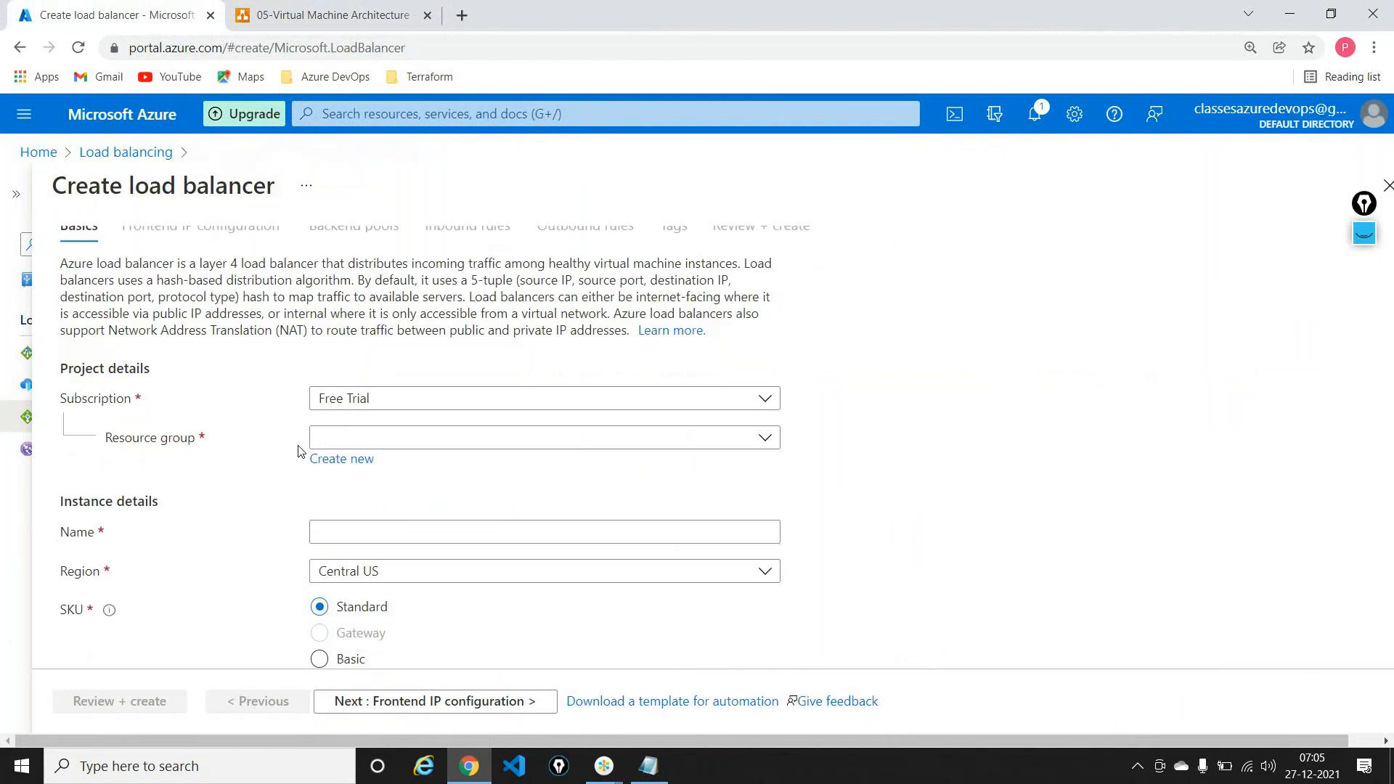
{"action": "left_click", "coordinate": [476, 283]}
{"action": "left_click", "coordinate": [407, 351]}
{"action": "left_click", "coordinate": [382, 379]}
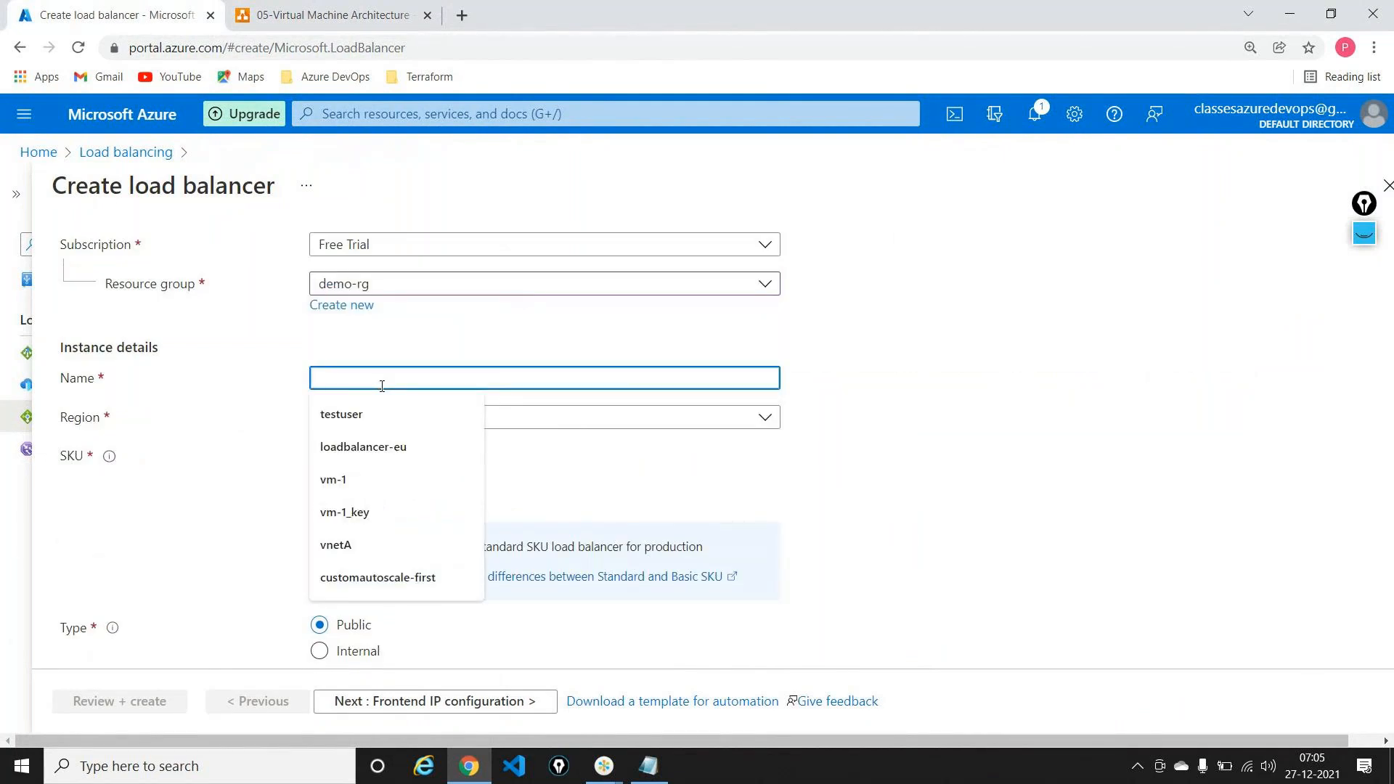
{"action": "type", "text": "centralus"}
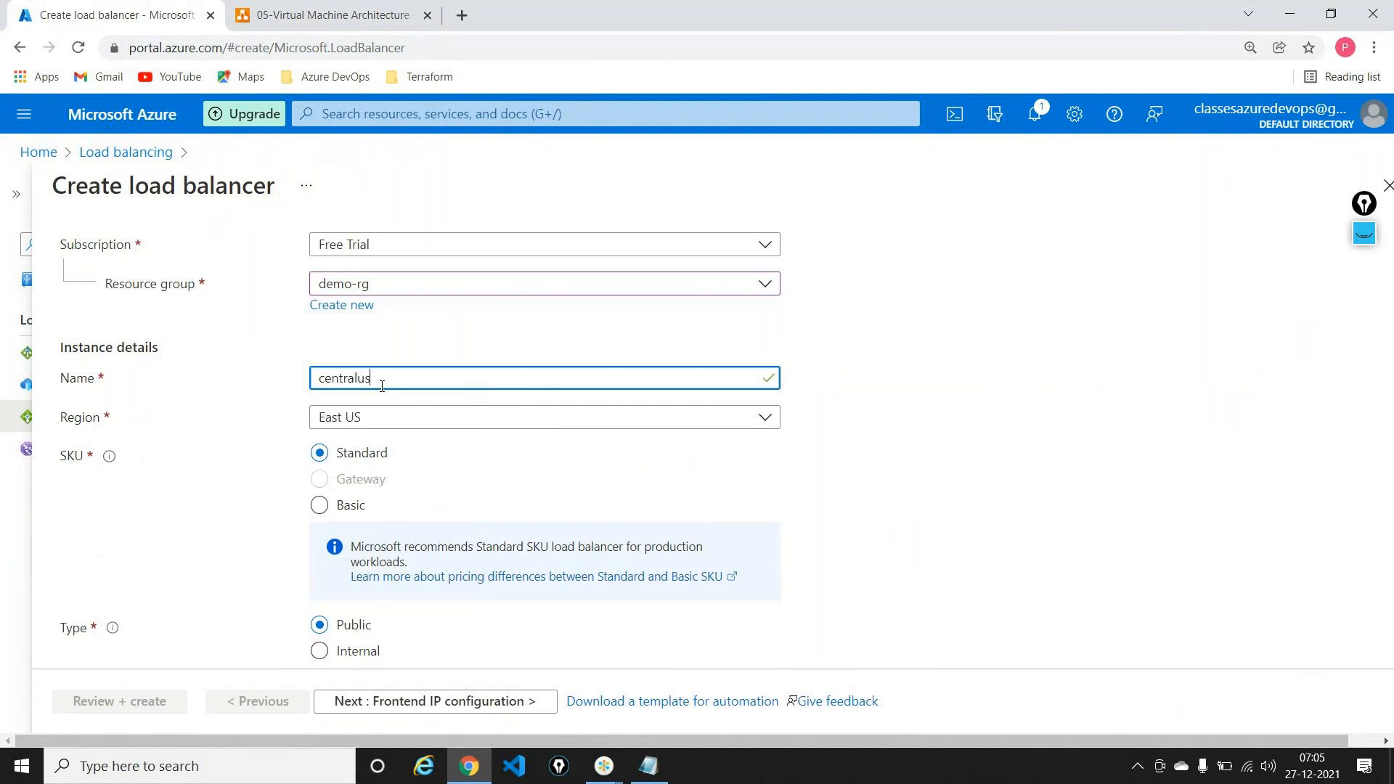
{"action": "type", "text": "-lb"}
{"action": "left_click", "coordinate": [396, 418]}
{"action": "type", "text": "central"}
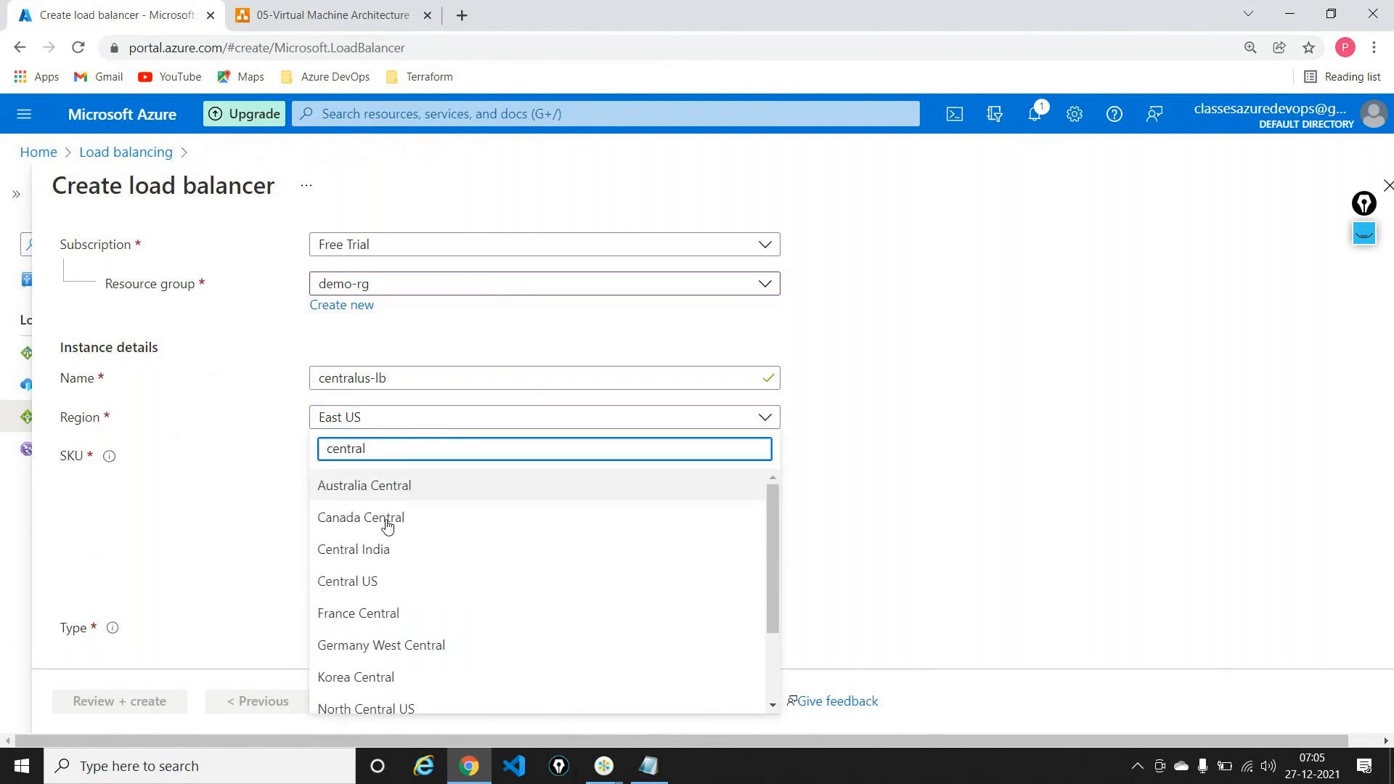
{"action": "left_click", "coordinate": [368, 580]}
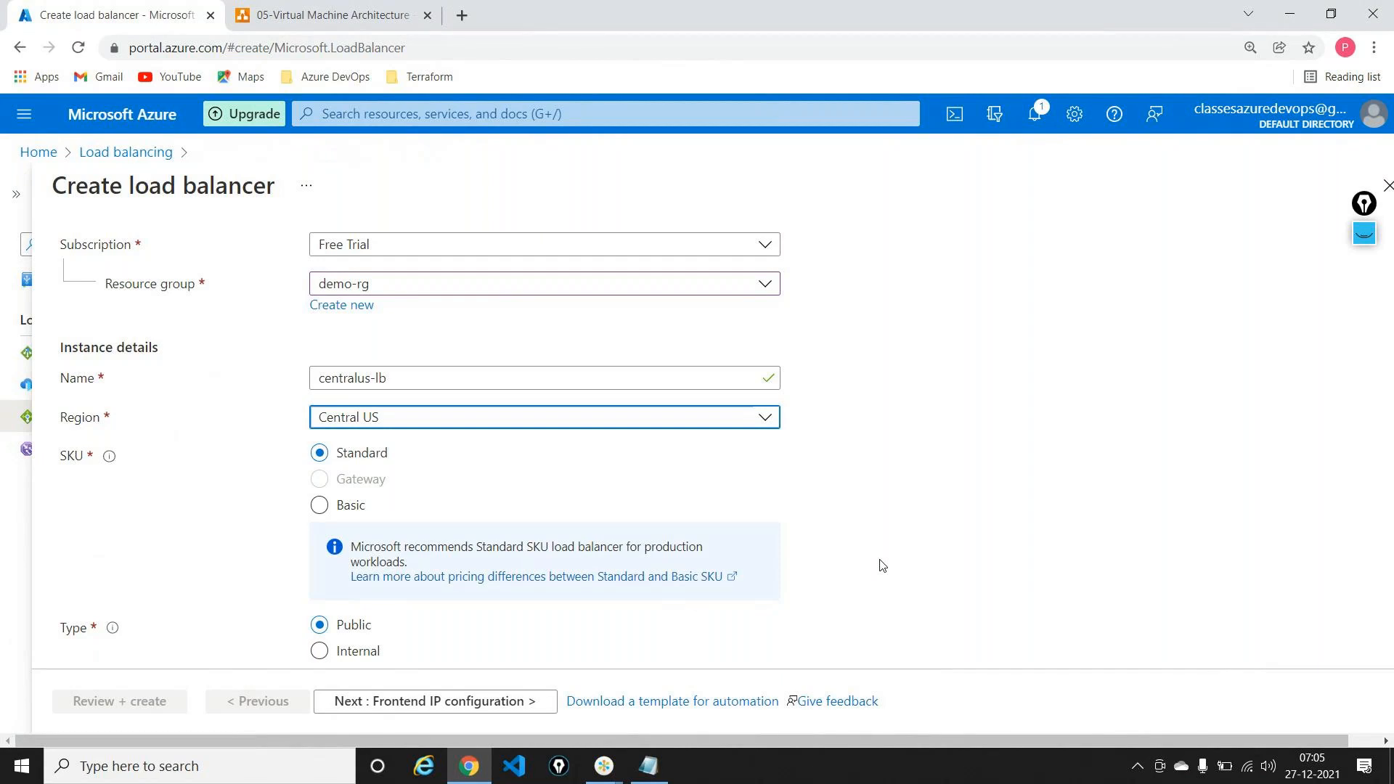
{"action": "scroll", "coordinate": [882, 565], "scroll_direction": "down", "scroll_amount": 2}
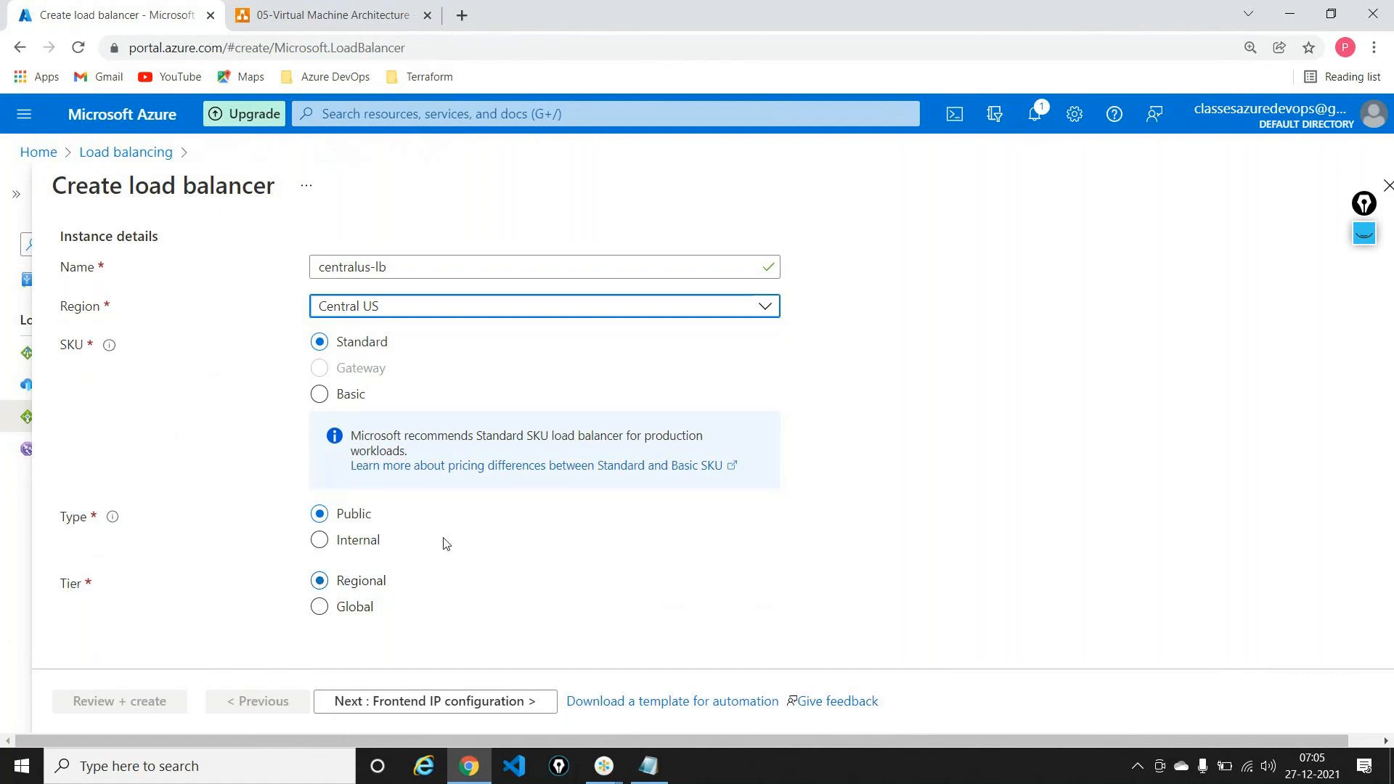
{"action": "left_click", "coordinate": [466, 701]}
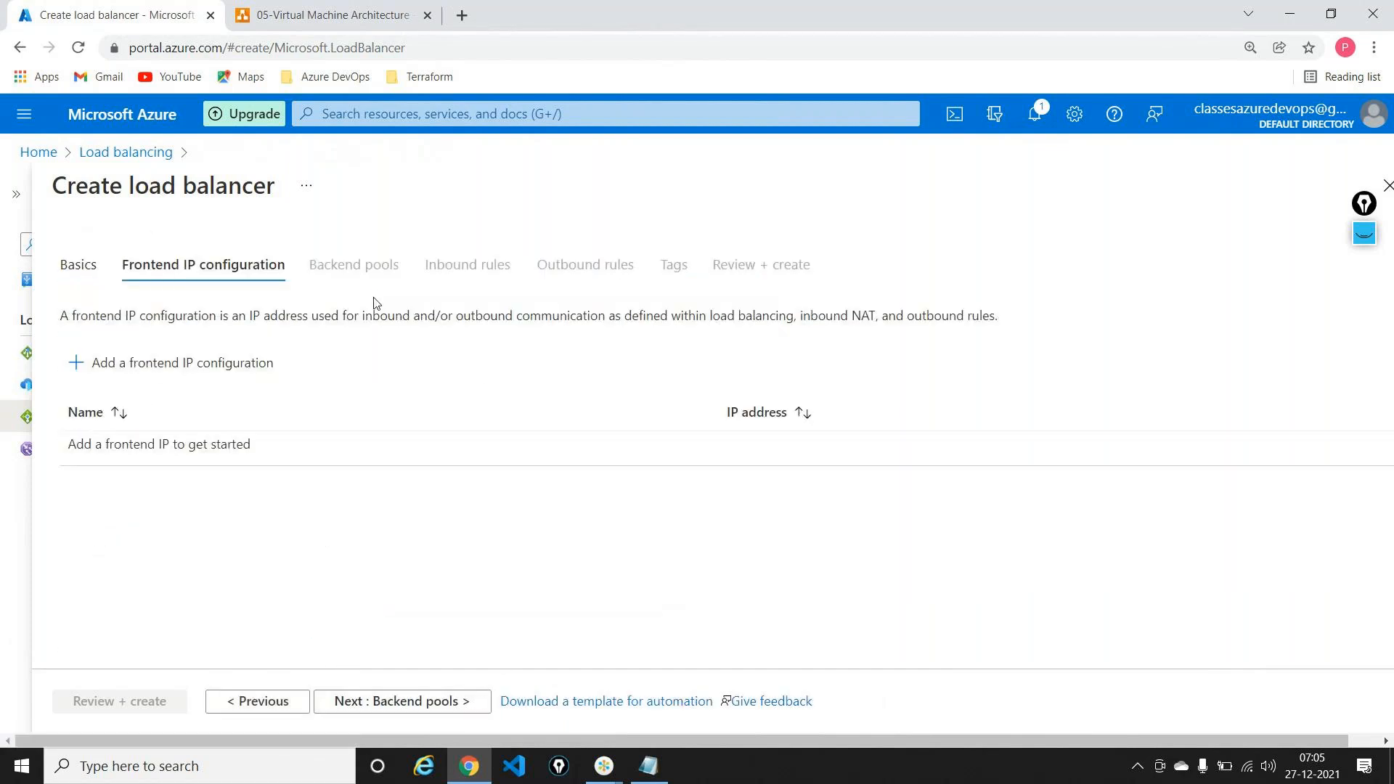
Step: Add a 'FRONT END IP Corfiguration' text box to the diagram and move it above the load balancer
{"action": "left_click", "coordinate": [319, 15]}
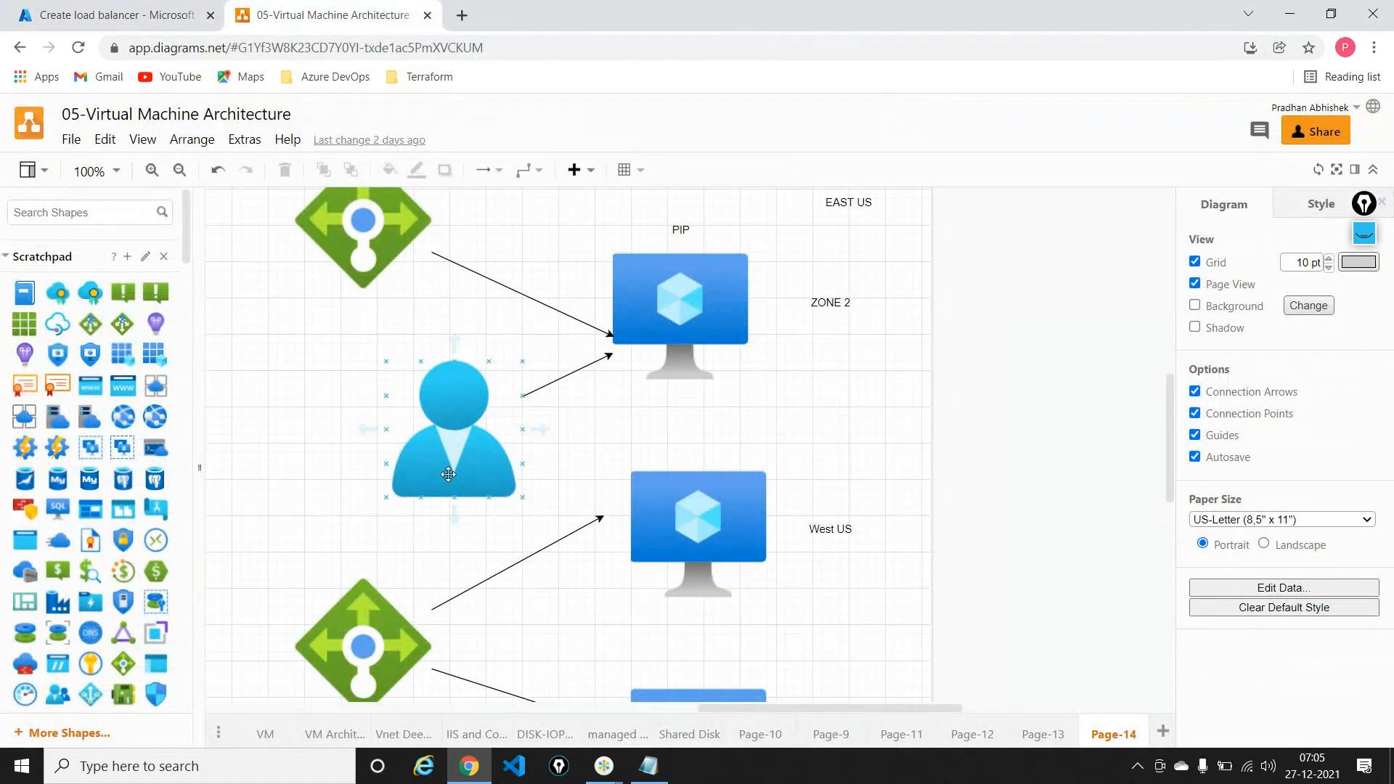
{"action": "scroll", "coordinate": [448, 474], "scroll_direction": "up", "scroll_amount": 3}
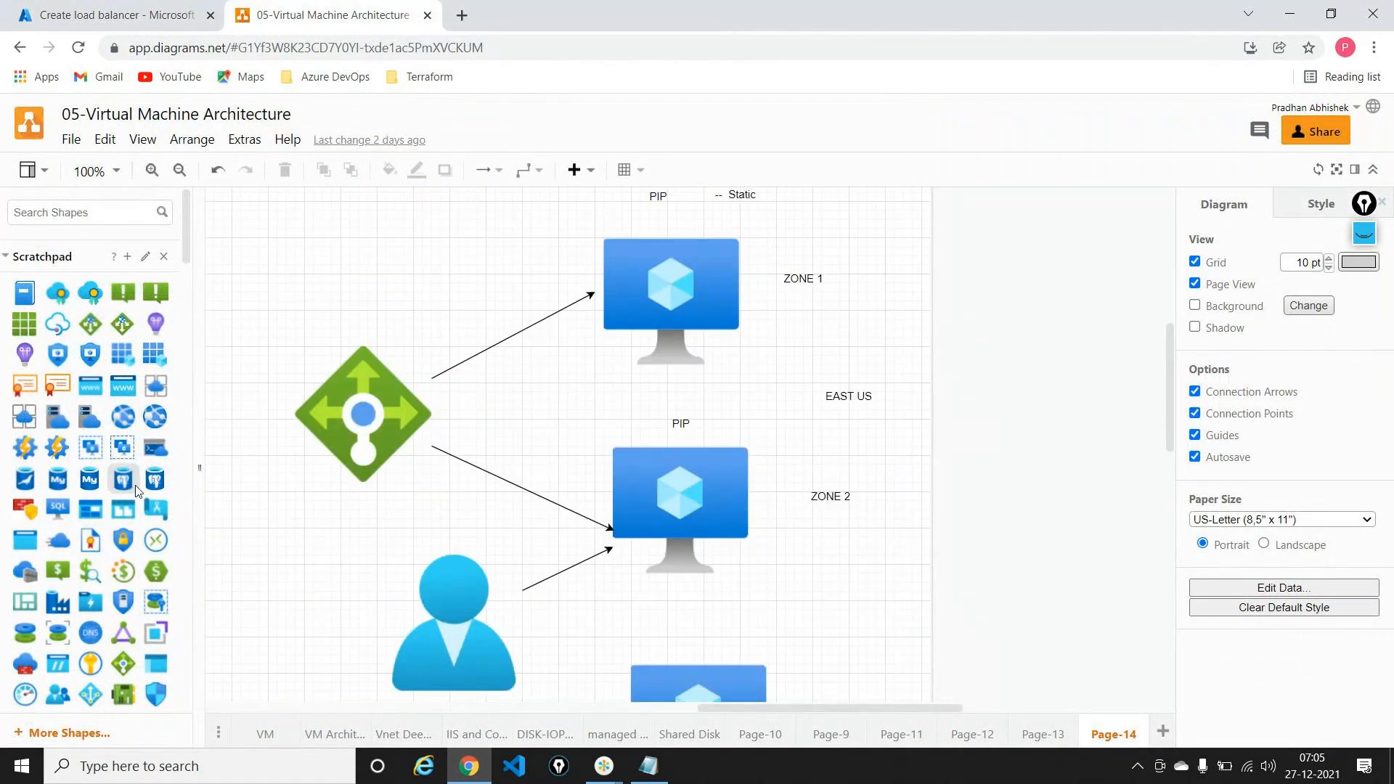
{"action": "scroll", "coordinate": [136, 491], "scroll_direction": "down", "scroll_amount": 8}
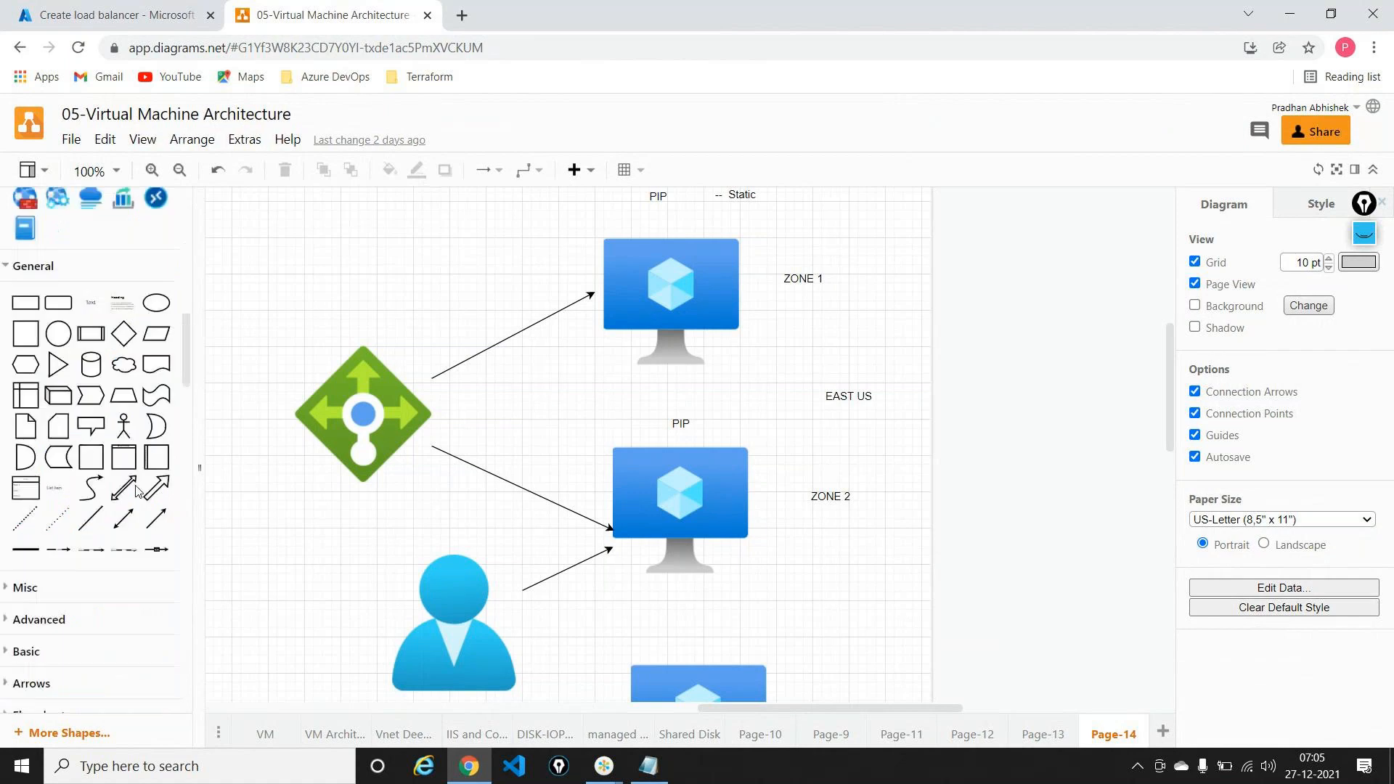
{"action": "left_click_drag", "start_coordinate": [95, 253], "coordinate": [401, 588]}
{"action": "key", "text": "F2"}
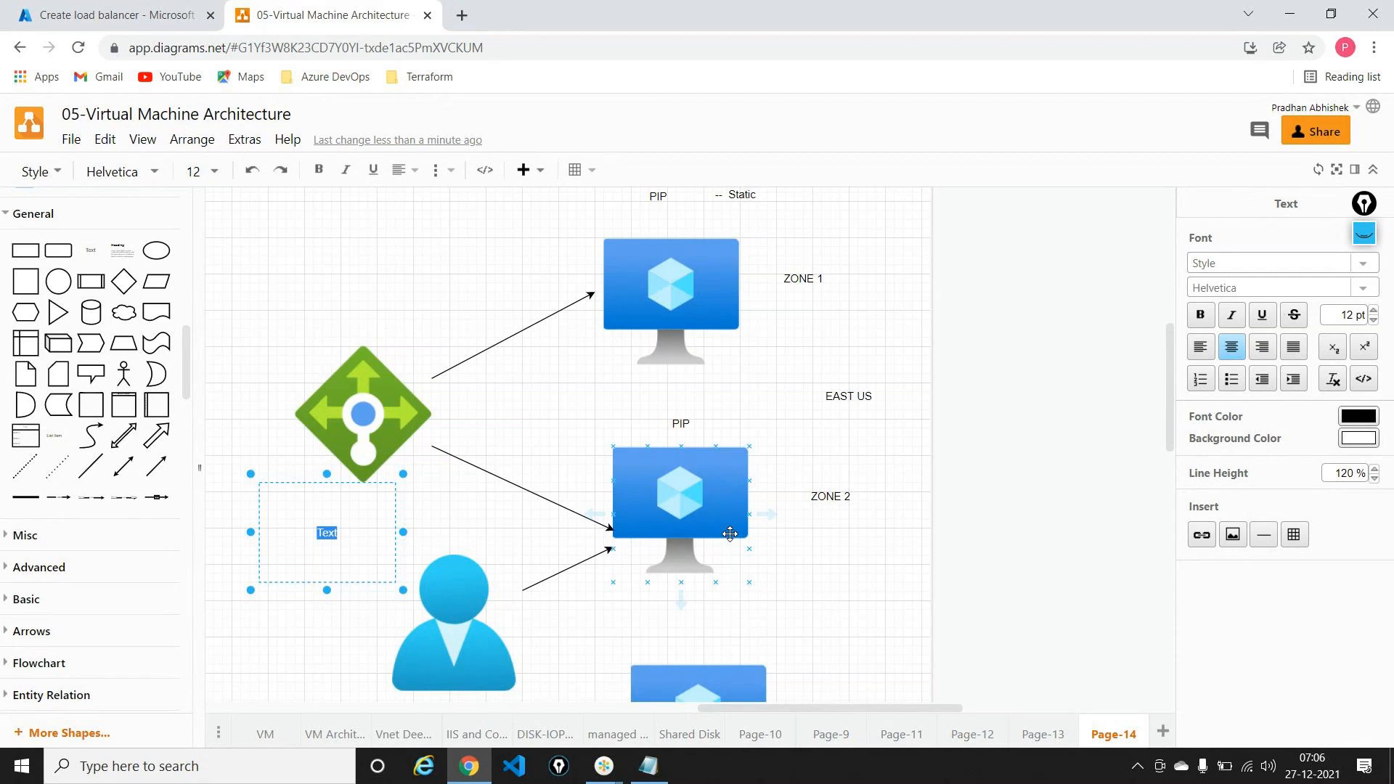
{"action": "type", "text": "FRONT END IP Corfigurat"}
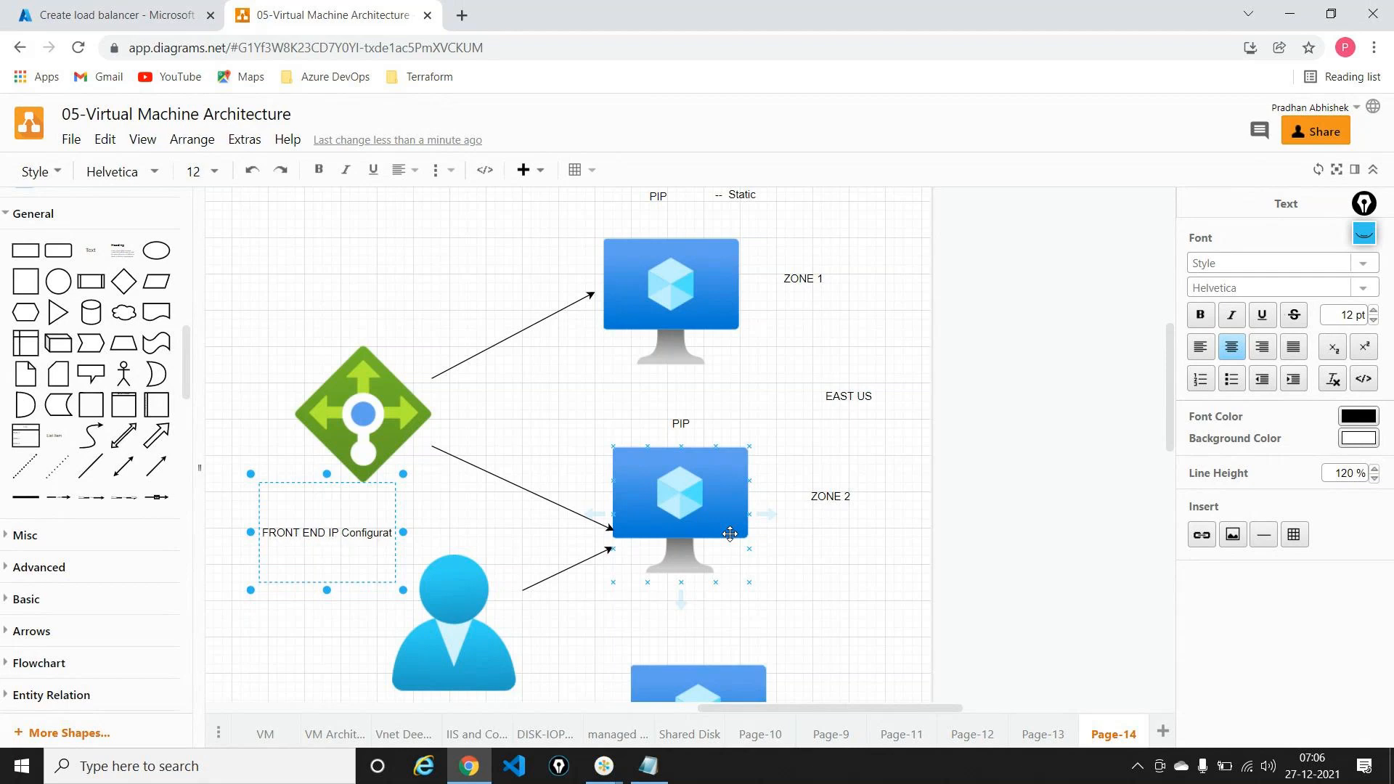
{"action": "type", "text": "ion"}
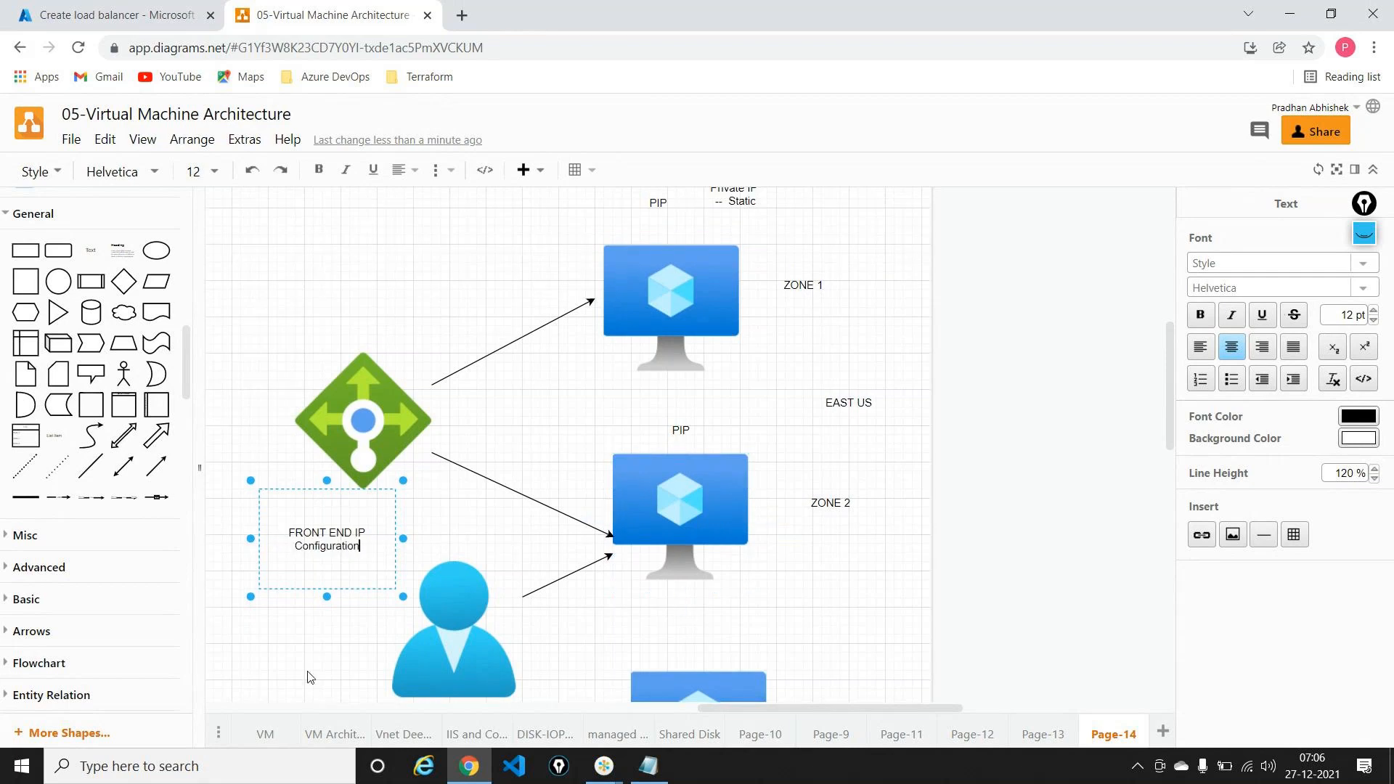
{"action": "left_click_drag", "start_coordinate": [401, 596], "coordinate": [546, 600]}
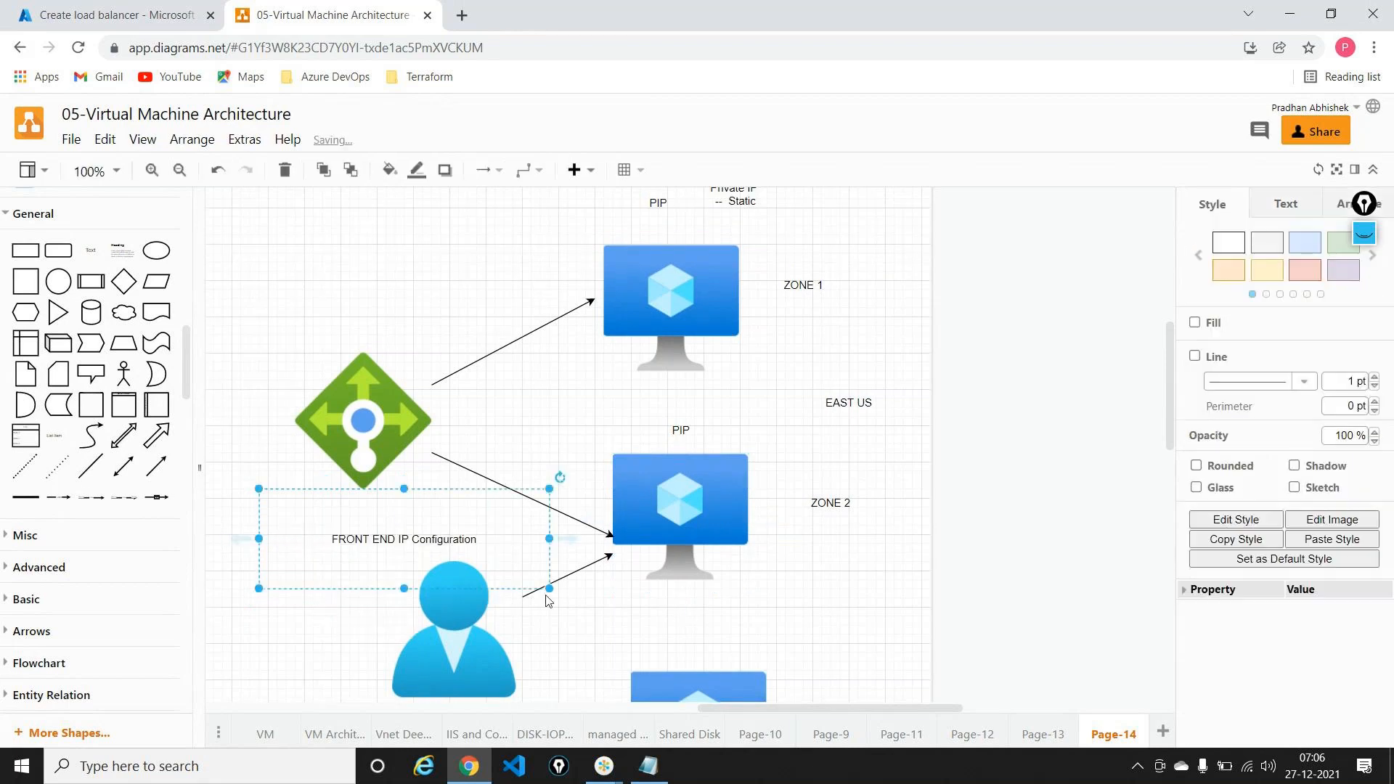
{"action": "left_click_drag", "start_coordinate": [487, 533], "coordinate": [451, 244]}
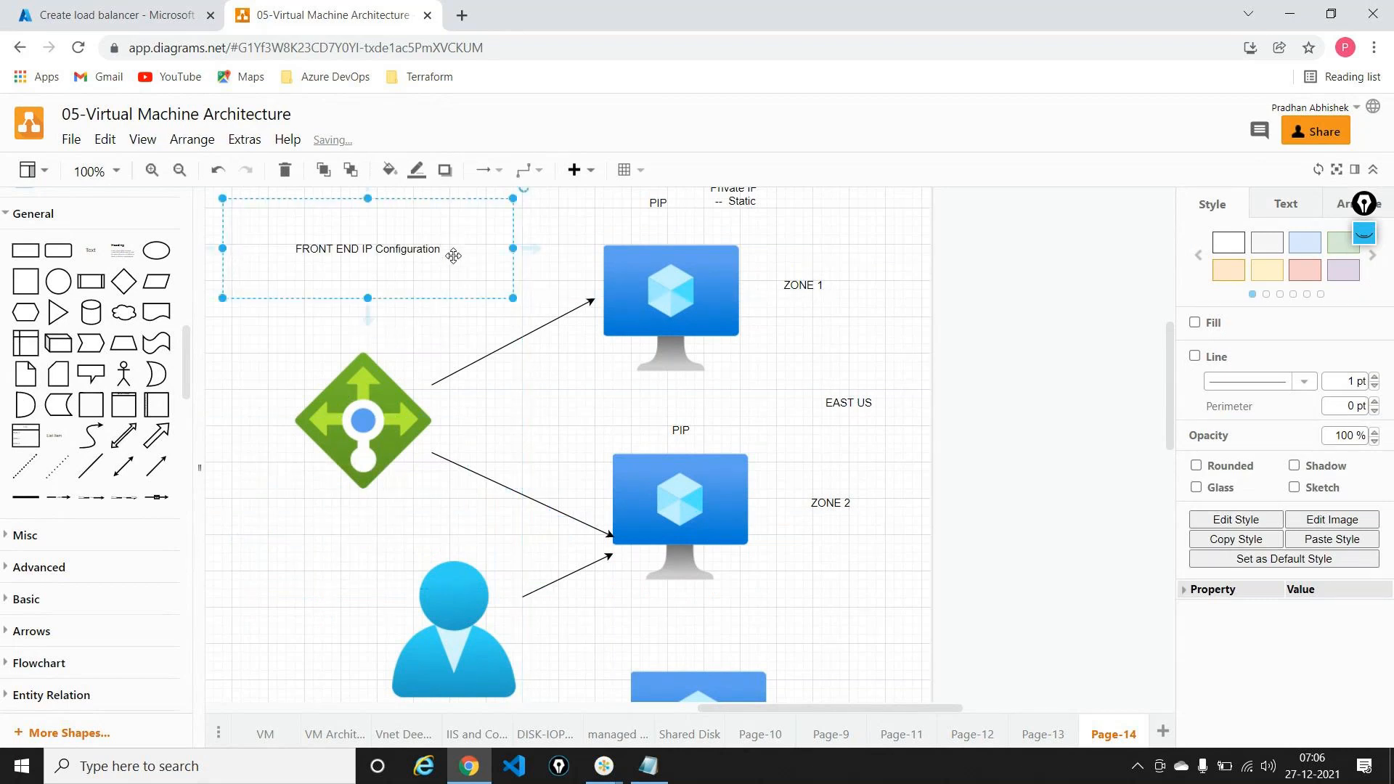
Step: Rewrite the label as FE IP CONFIG, Loadbalancing rule, Backend pools and Health Probe lines
{"action": "double_click", "coordinate": [440, 252]}
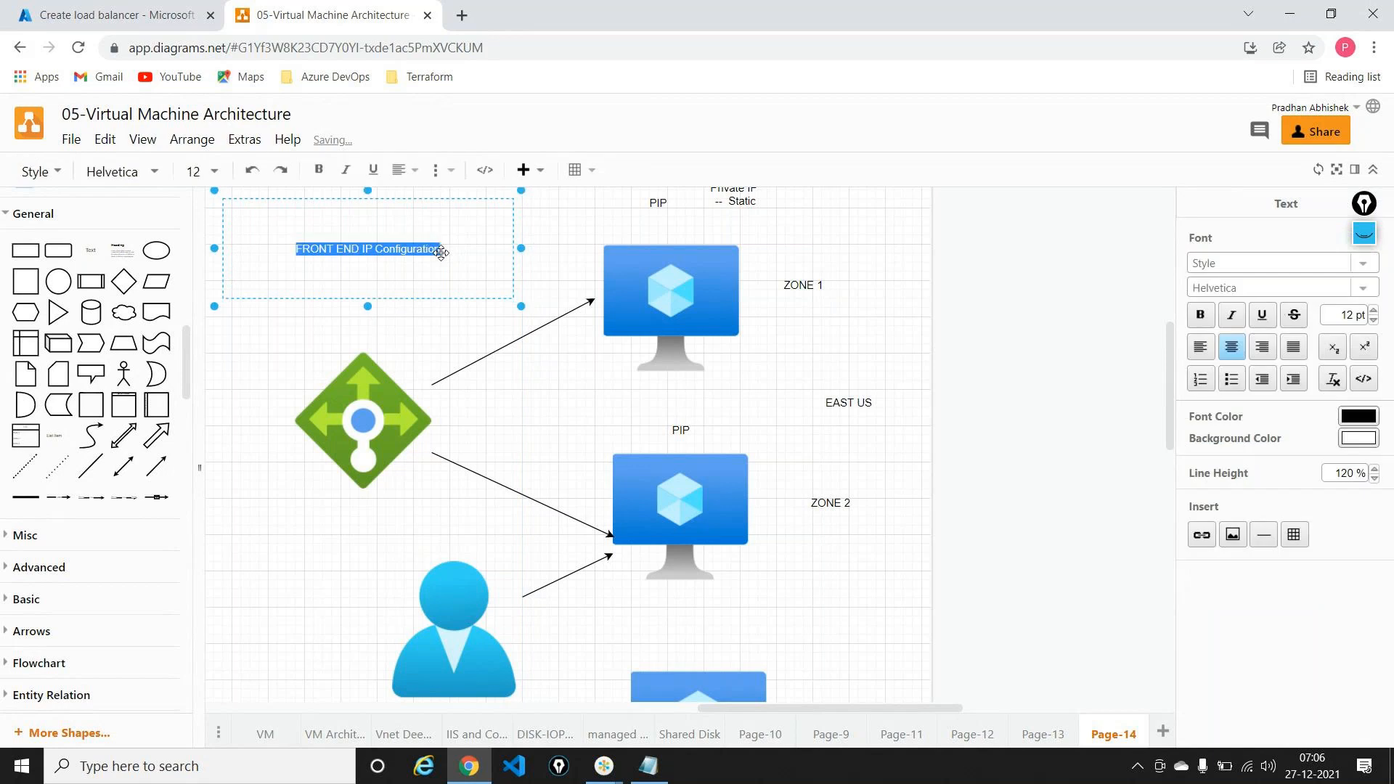
{"action": "type", "text": "FE"}
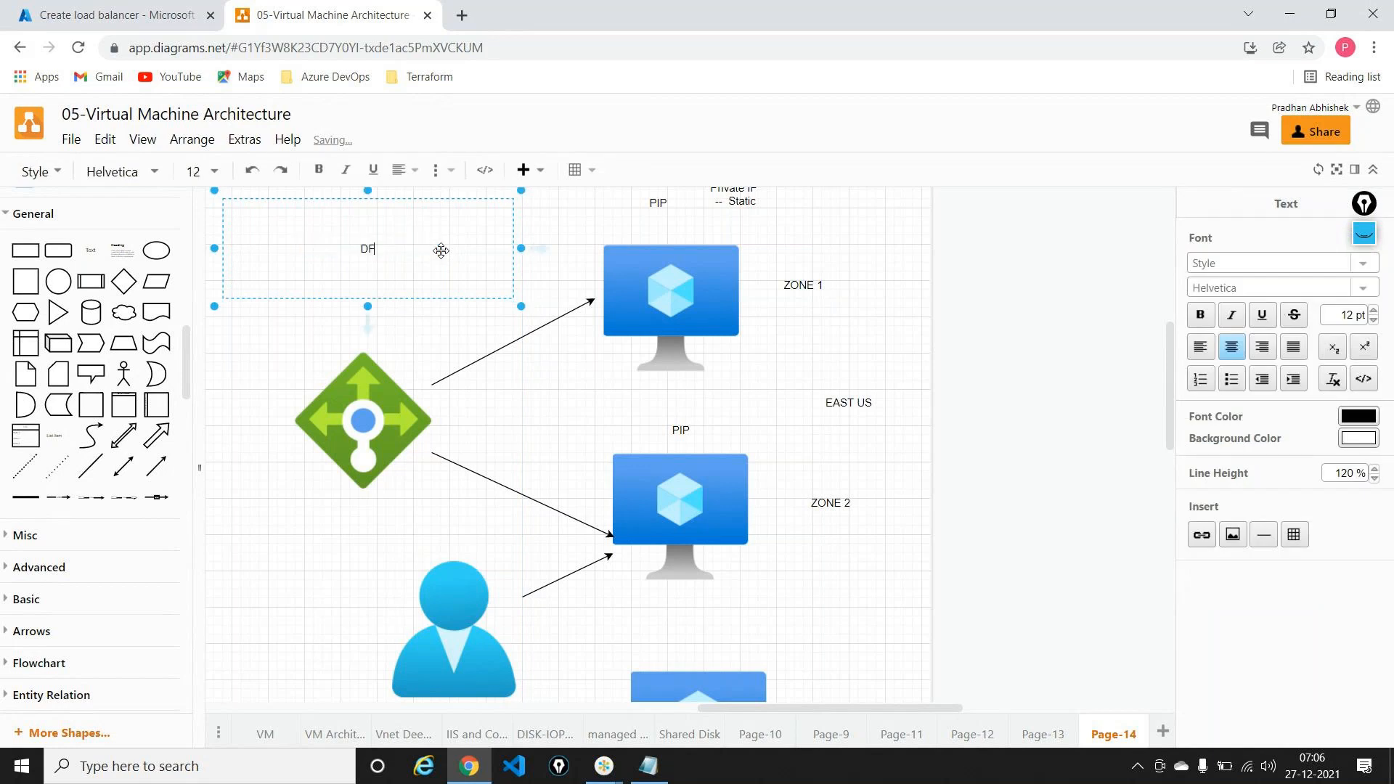
{"action": "key", "text": "BackSpace"}
{"action": "key", "text": "BackSpace"}
{"action": "type", "text": "FE IP CON"}
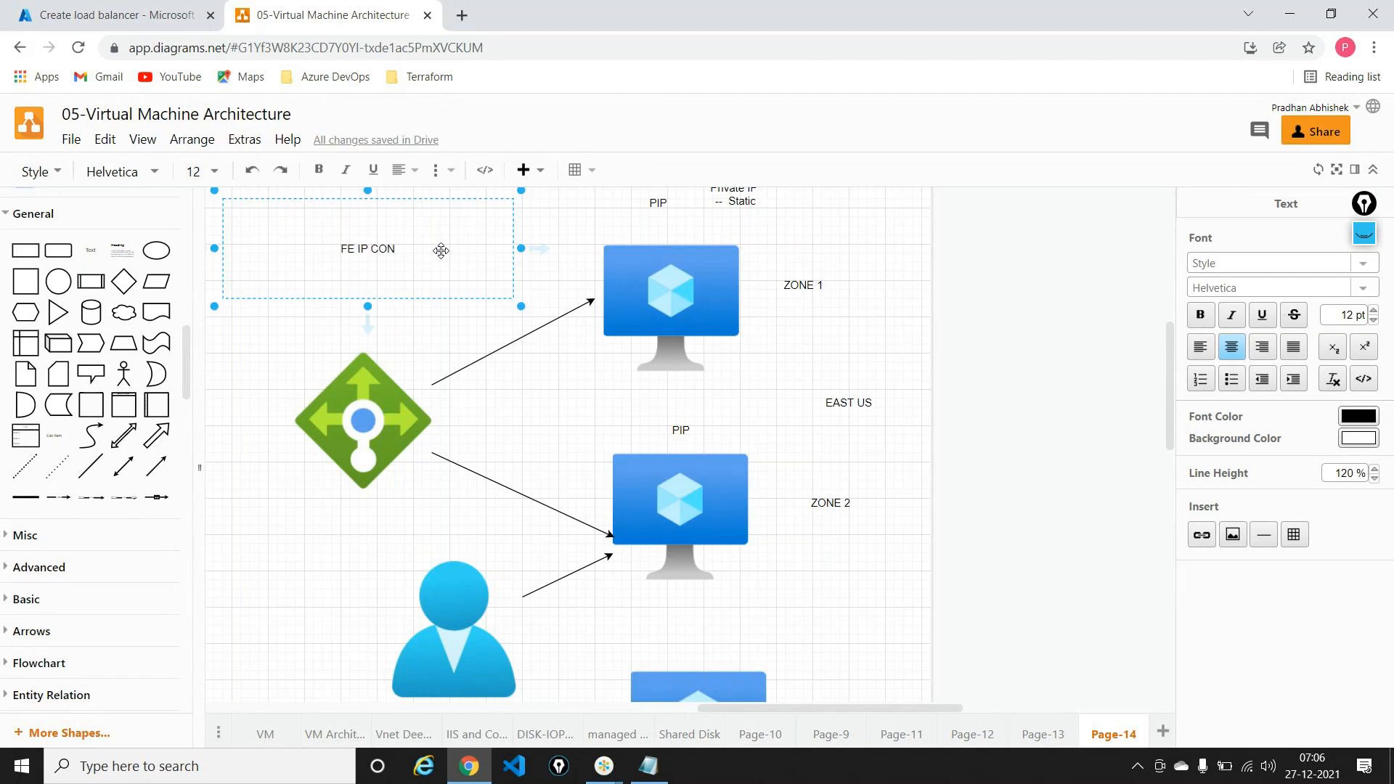
{"action": "type", "text": "FIG"}
{"action": "key", "text": "Return"}
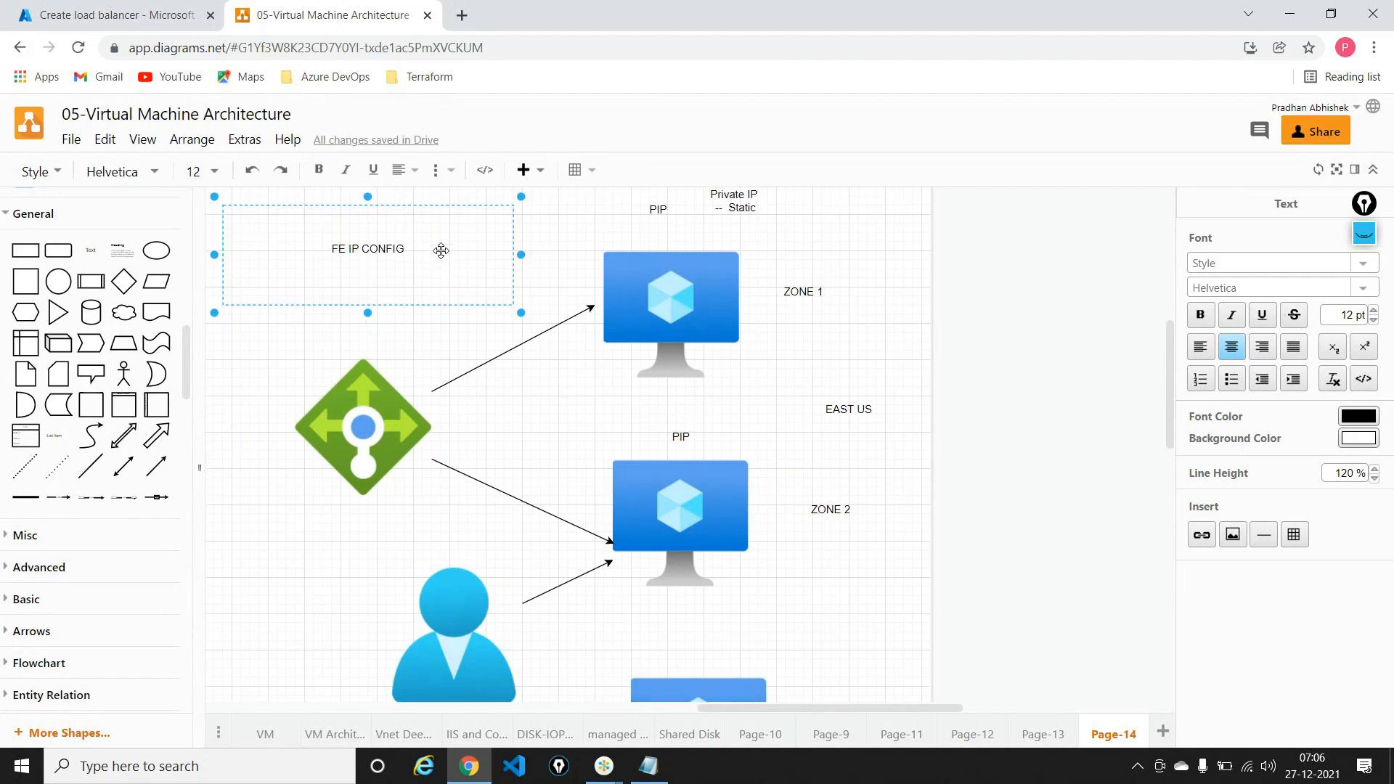
{"action": "type", "text": "Loadbalancing rule"}
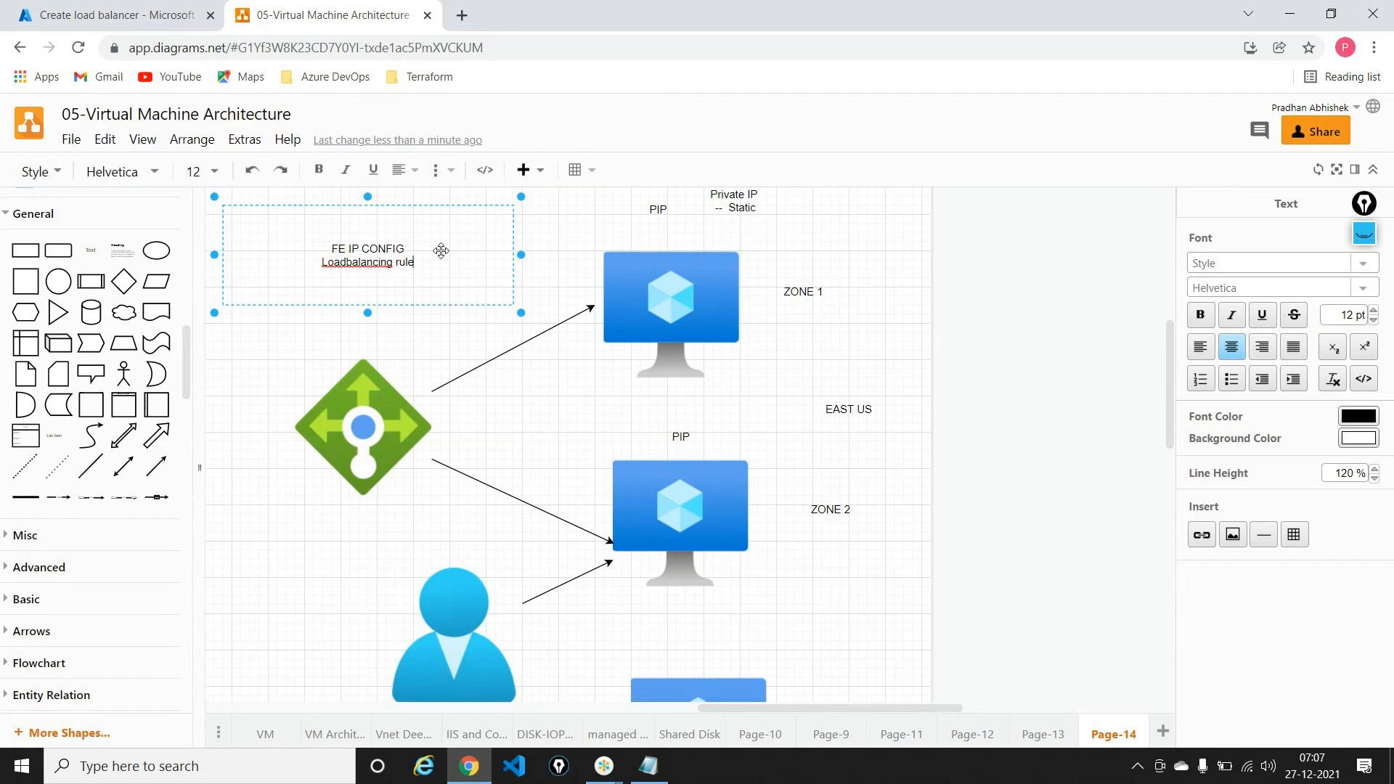
{"action": "key", "text": "Return"}
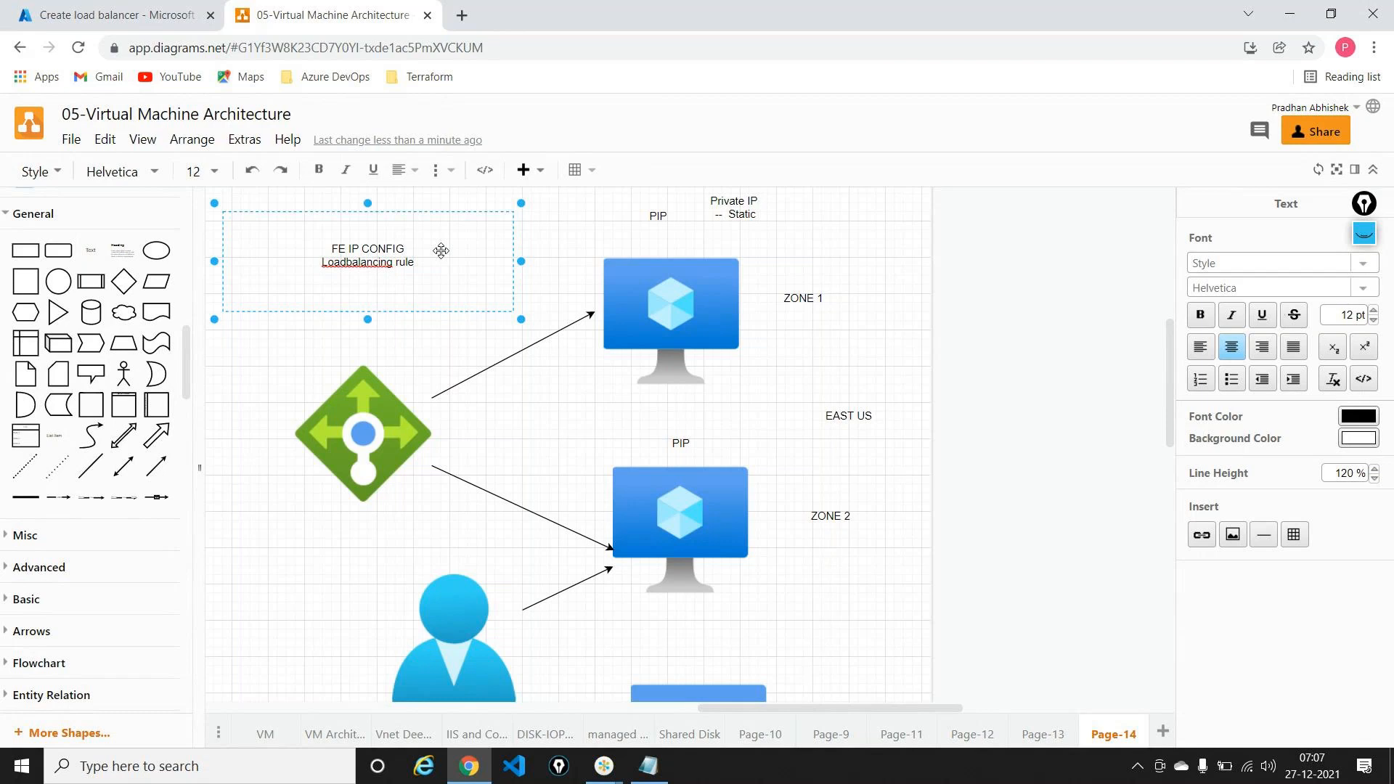
{"action": "type", "text": "Backend pools"}
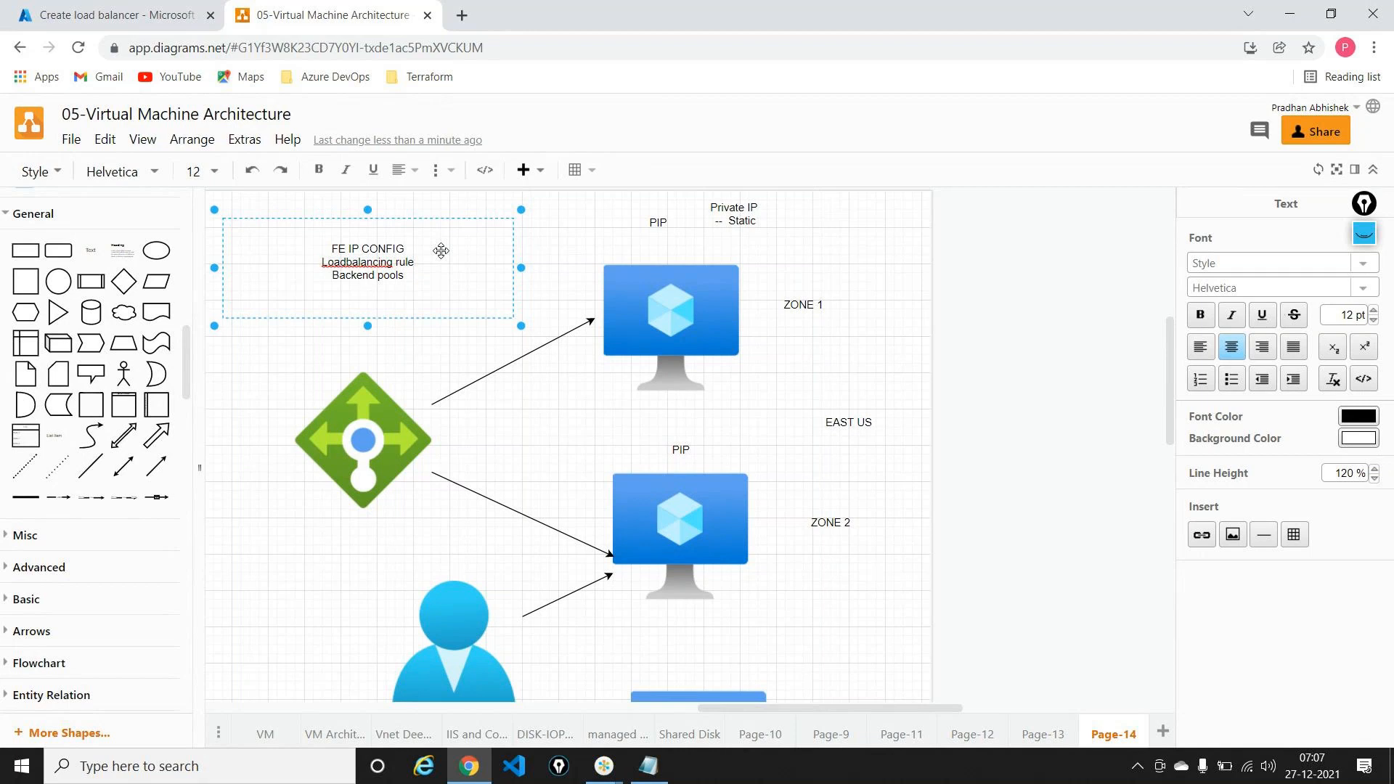
{"action": "type", "text": "Health Probe"}
{"action": "left_click", "coordinate": [385, 352]}
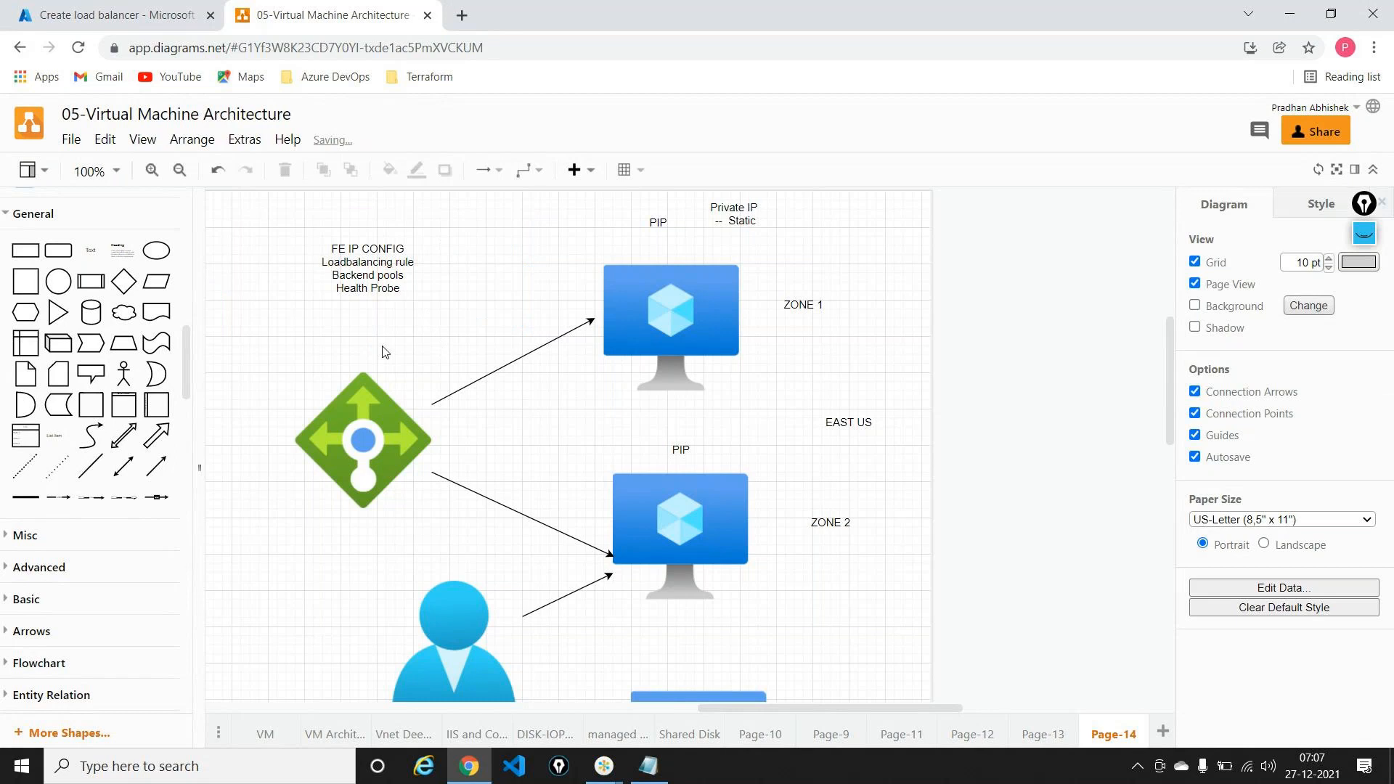
{"action": "left_click", "coordinate": [169, 7]}
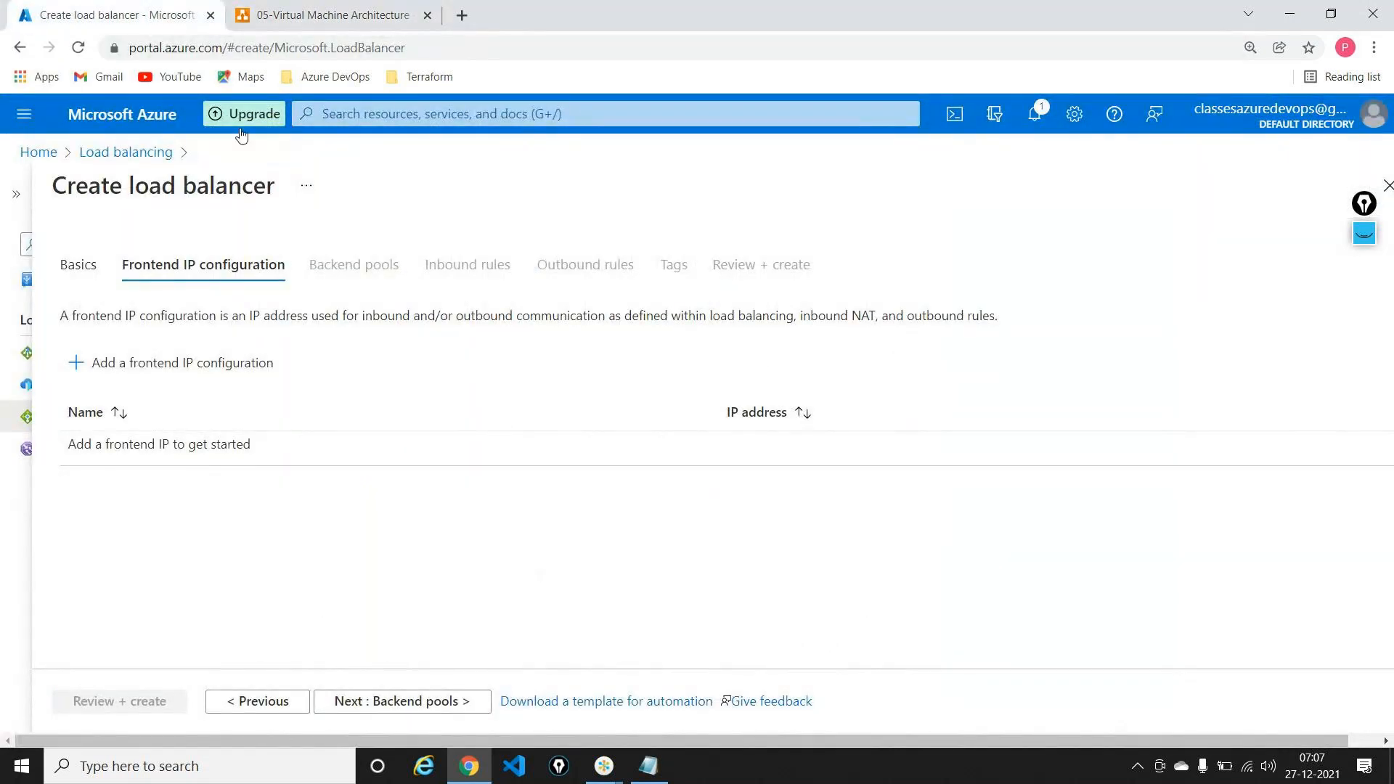
Step: Start a new frontend IP configuration named centralus-ip
{"action": "left_click", "coordinate": [243, 364]}
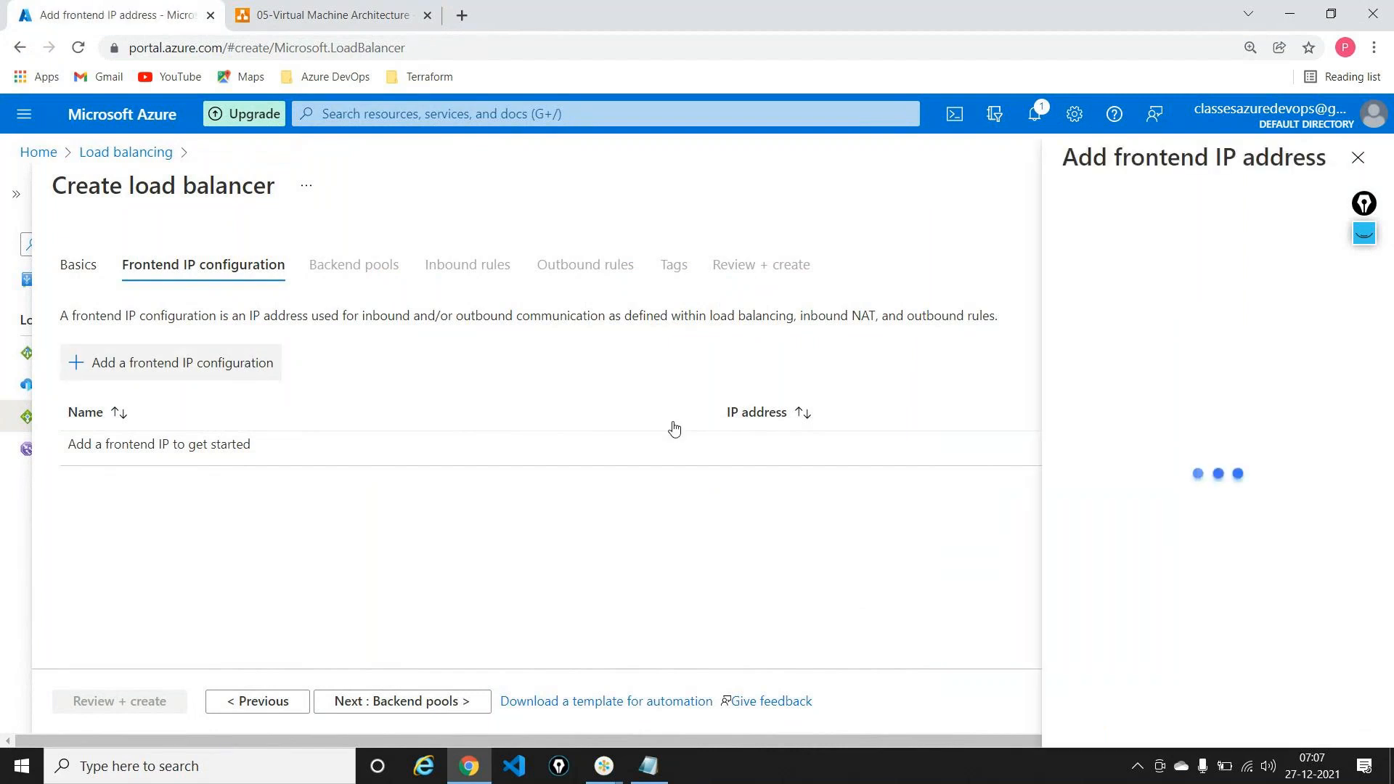
{"action": "left_click", "coordinate": [1368, 204]}
{"action": "left_click_drag", "start_coordinate": [1368, 204], "coordinate": [1363, 592]}
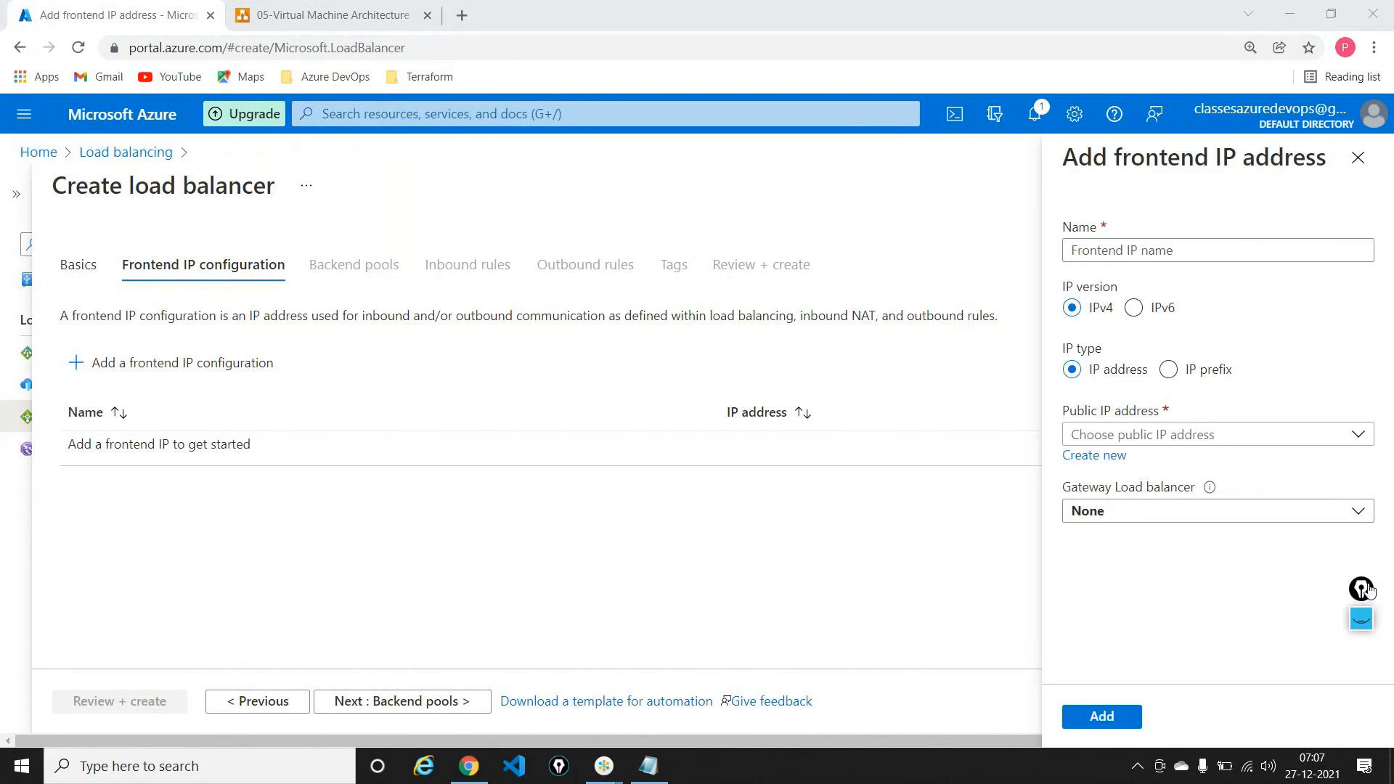
{"action": "left_click", "coordinate": [1111, 243]}
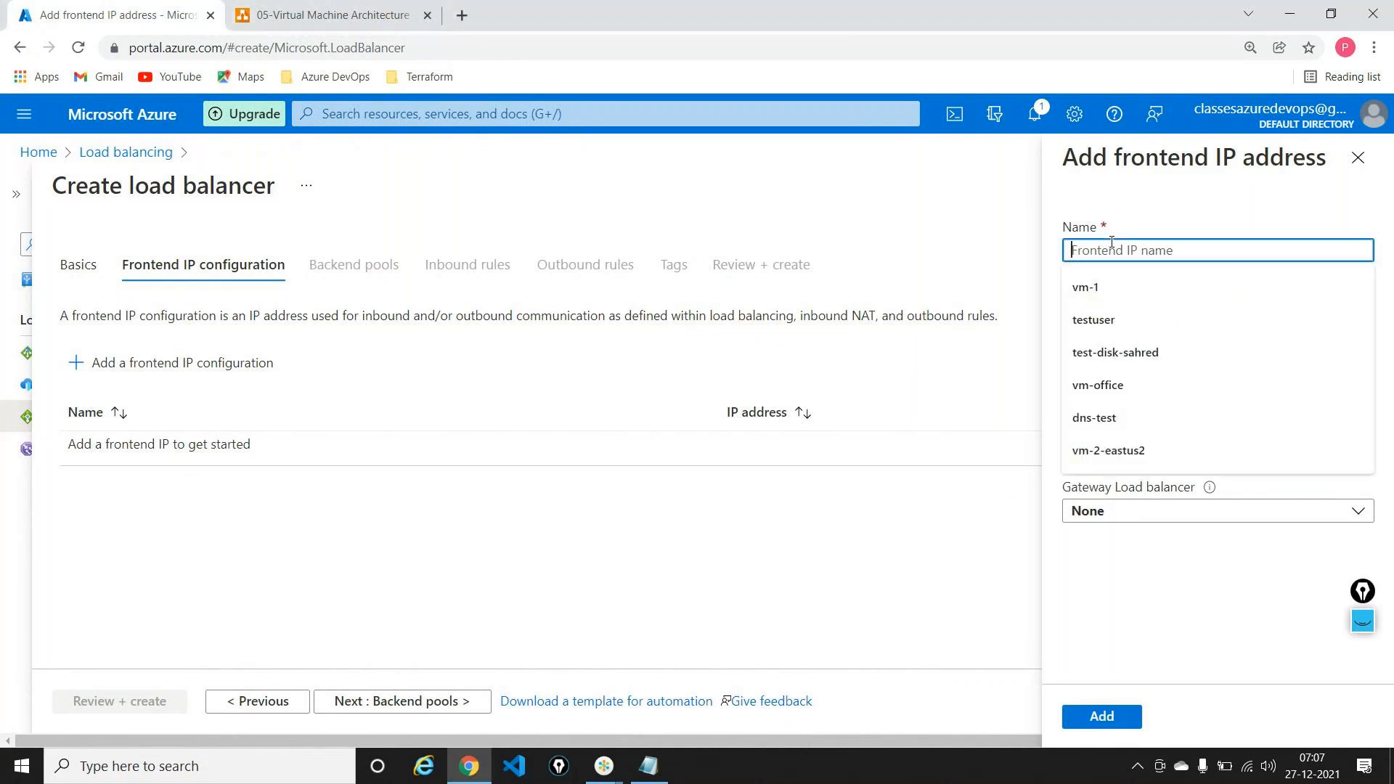
{"action": "type", "text": "centra"}
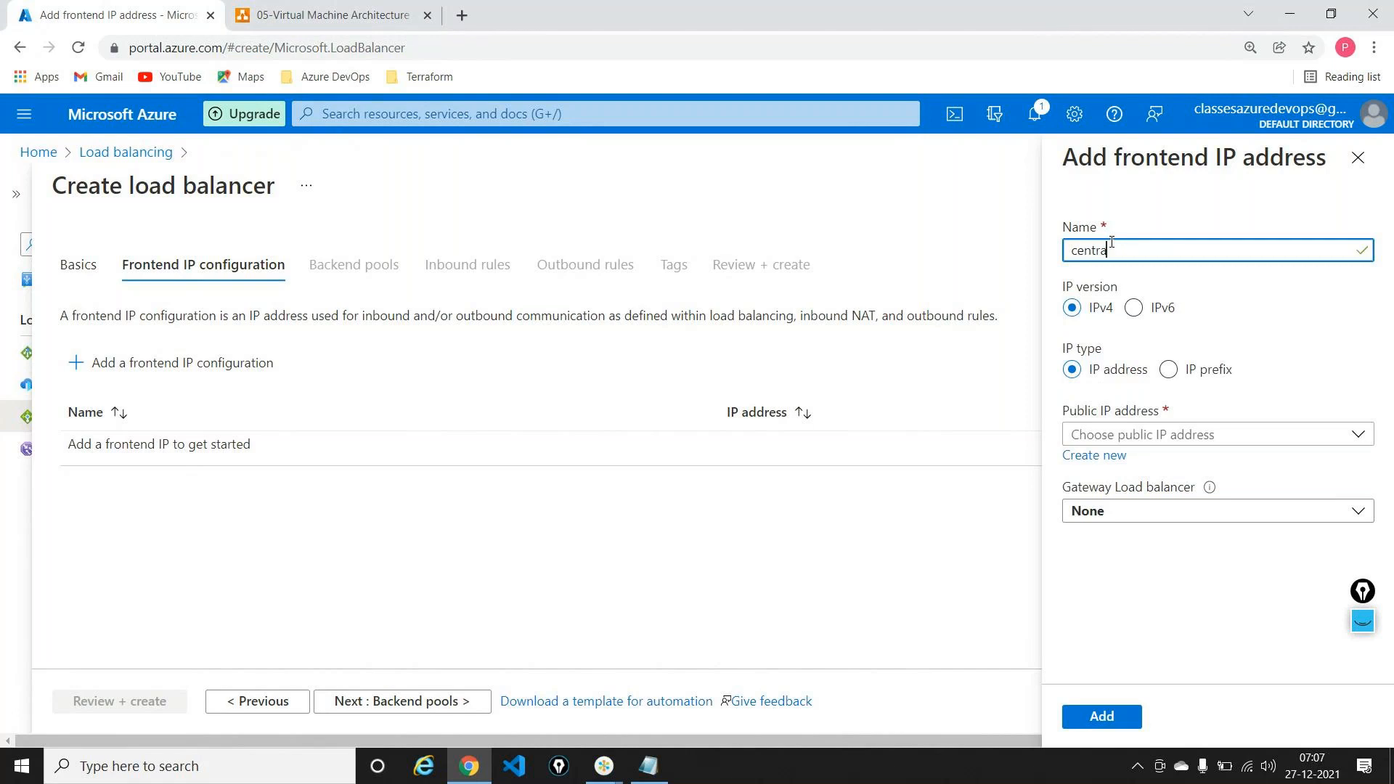
{"action": "type", "text": "lus-ip"}
Step: Back centralus-ip with a new public IP named centralip, save it, and continue to backend pools
{"action": "left_click", "coordinate": [1187, 435]}
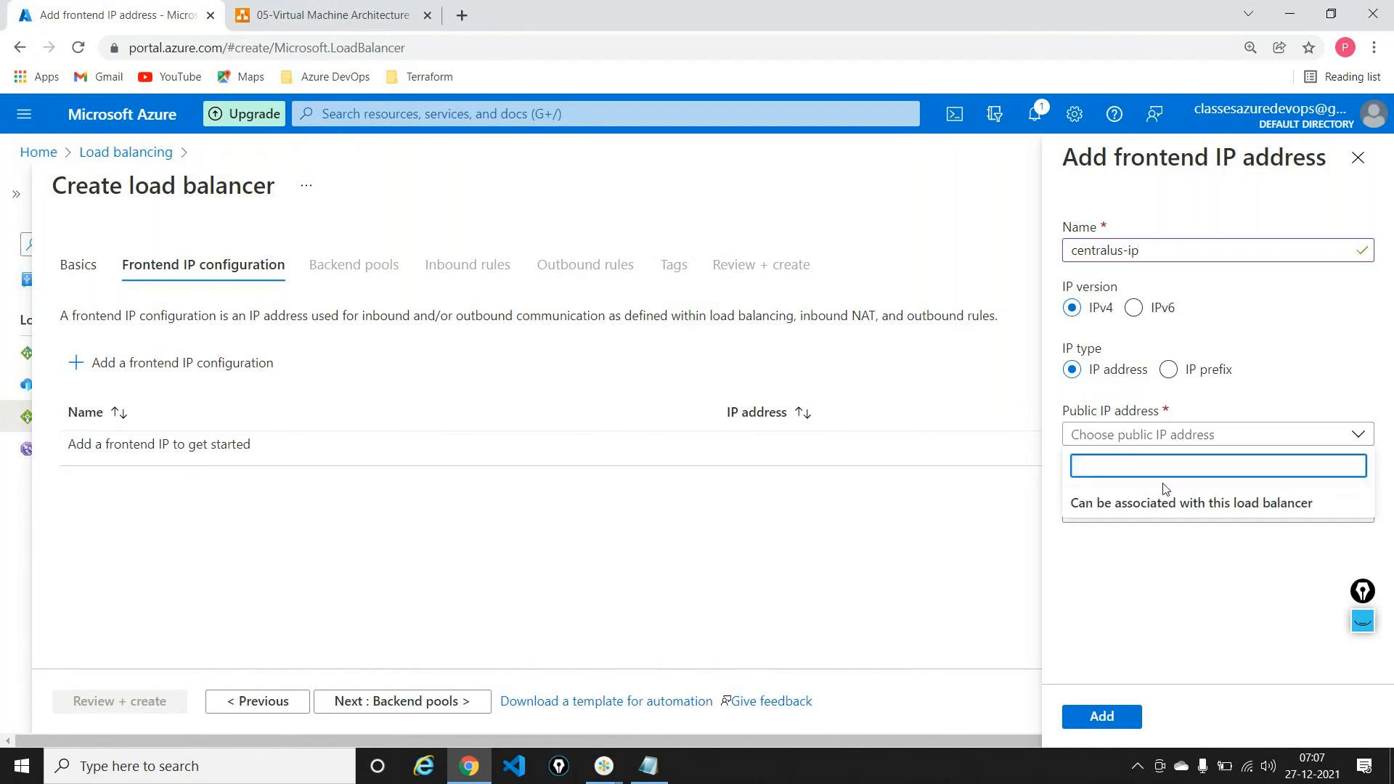
{"action": "left_click", "coordinate": [1138, 435]}
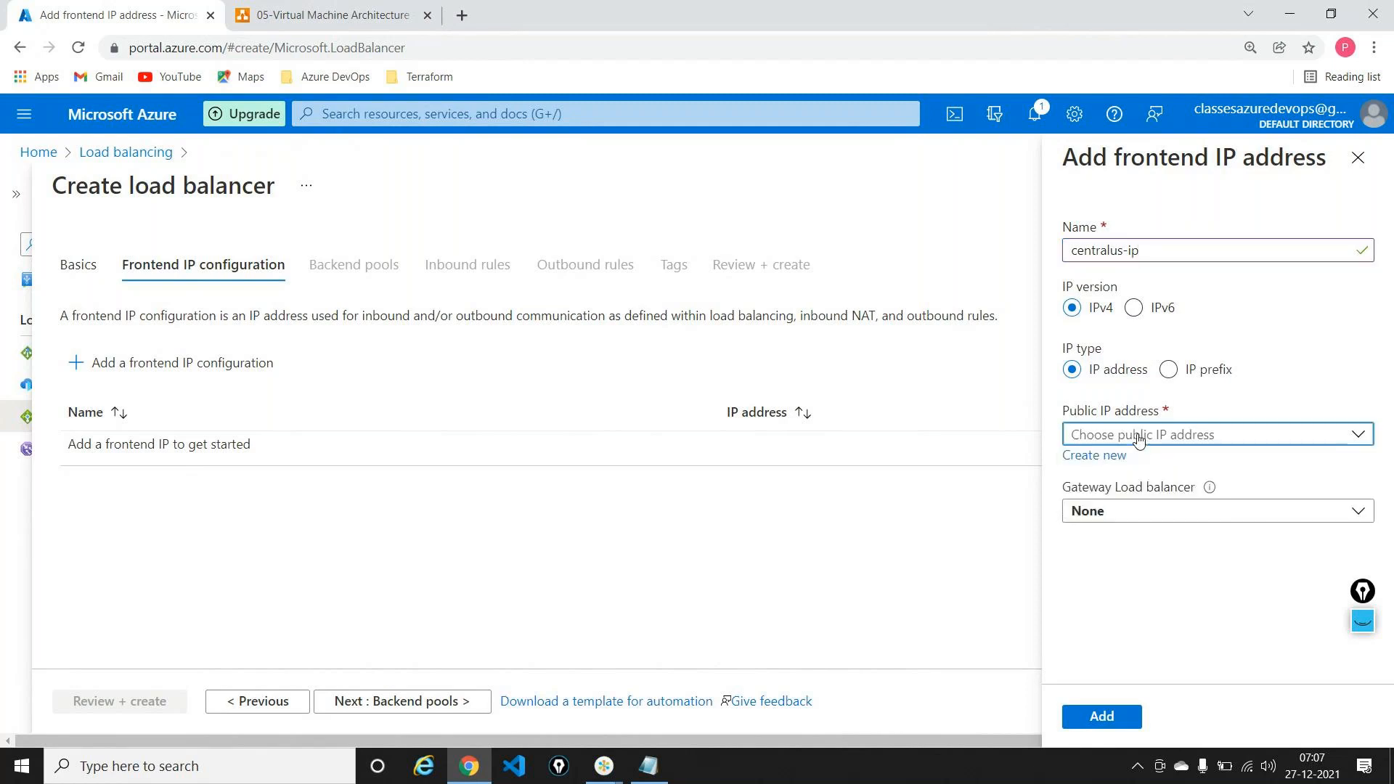
{"action": "left_click", "coordinate": [1112, 457]}
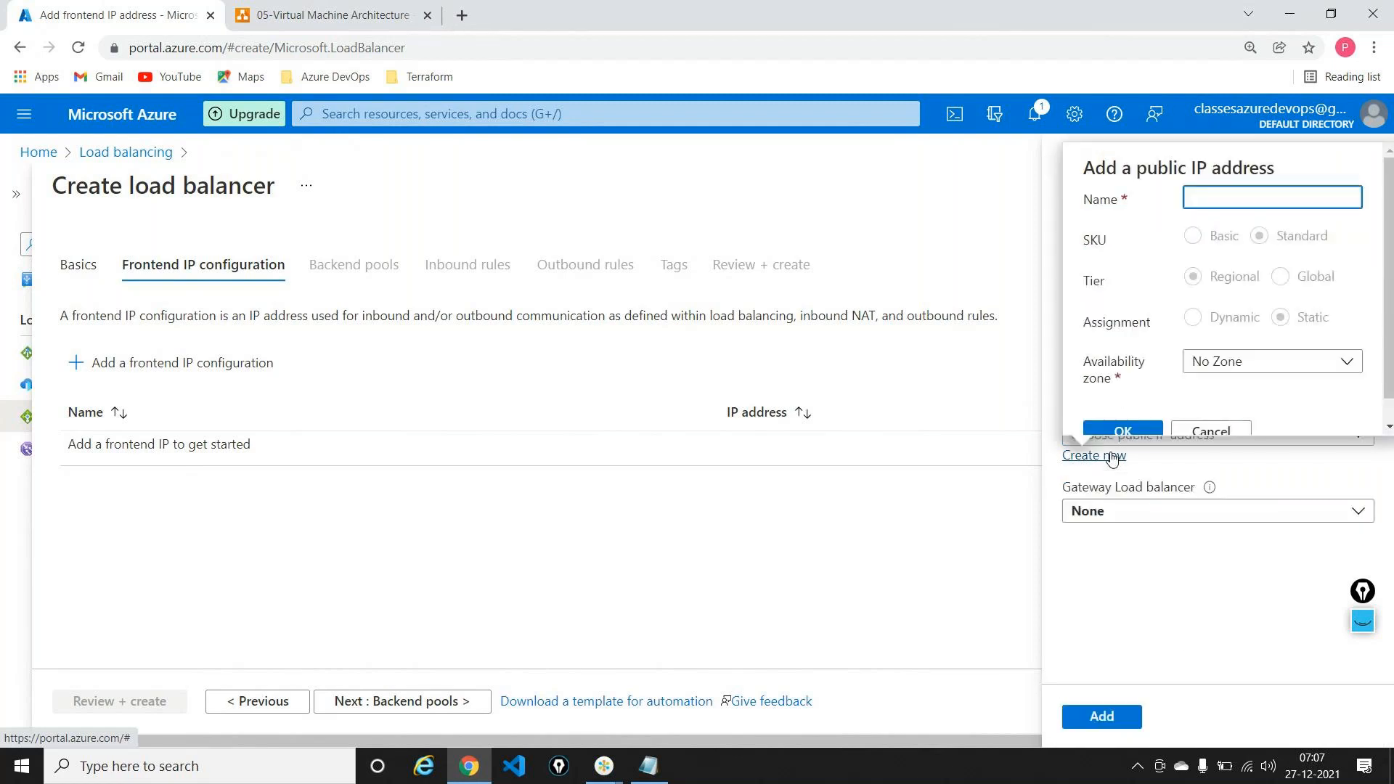
{"action": "type", "text": "centralip"}
{"action": "left_click", "coordinate": [1138, 431]}
{"action": "left_click", "coordinate": [1109, 715]}
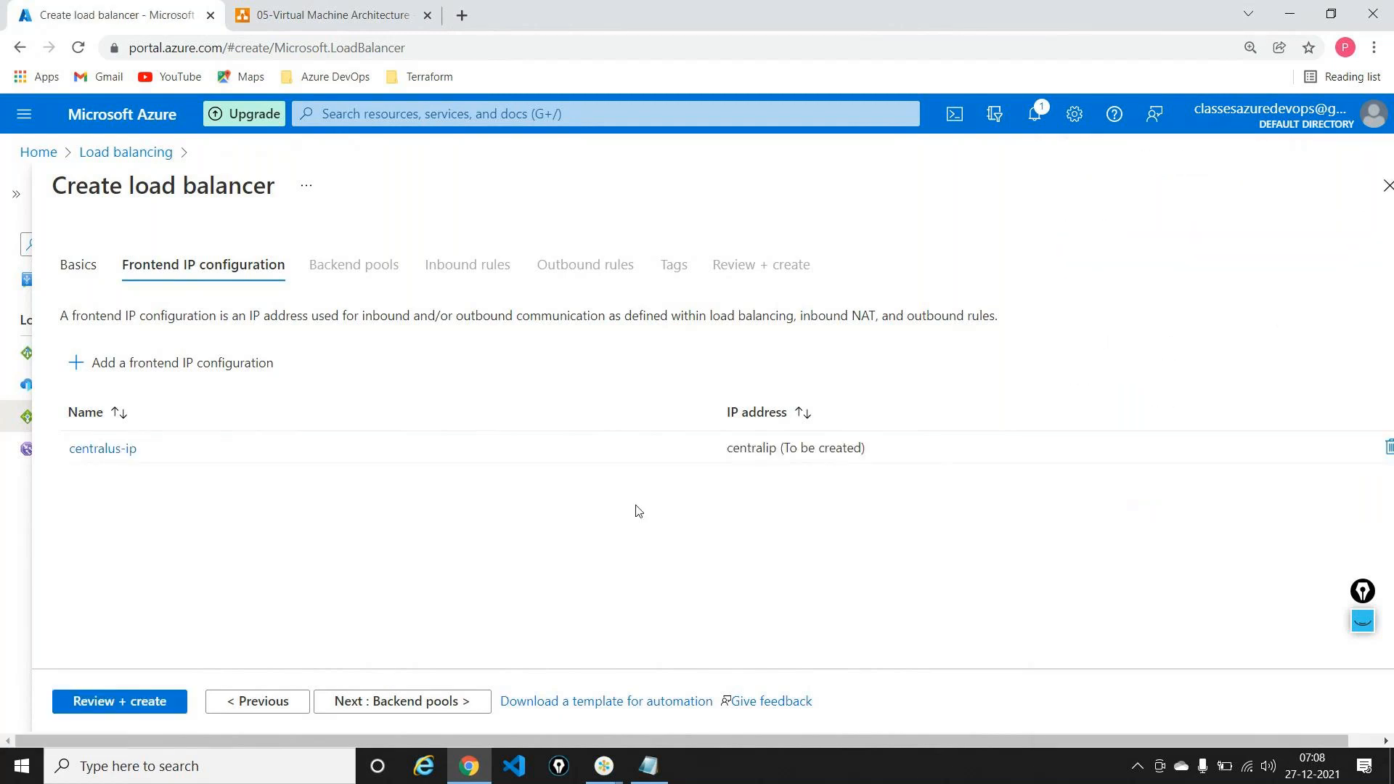
{"action": "left_click", "coordinate": [435, 704]}
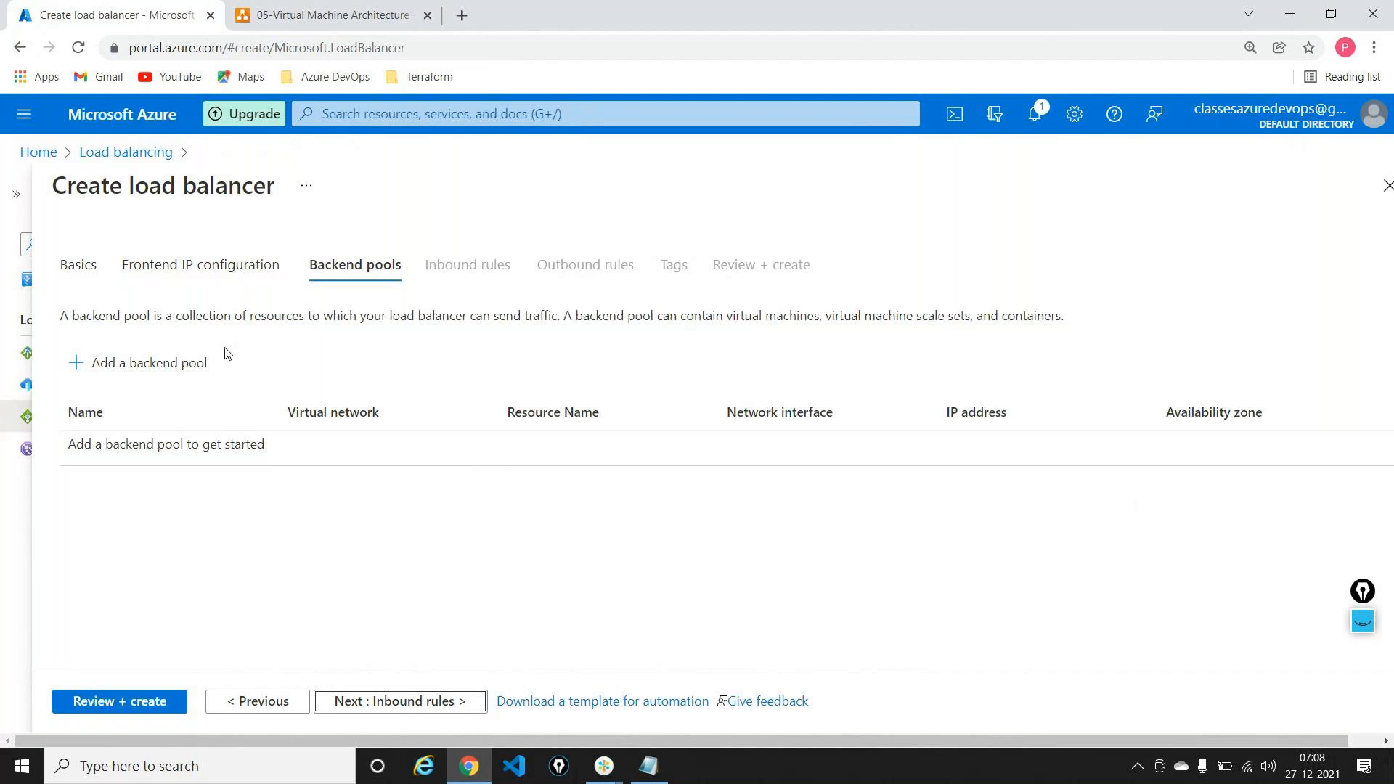
Step: Start a backend pool named pool-centralus on the demo-rg-vnet virtual network
{"action": "left_click", "coordinate": [206, 372]}
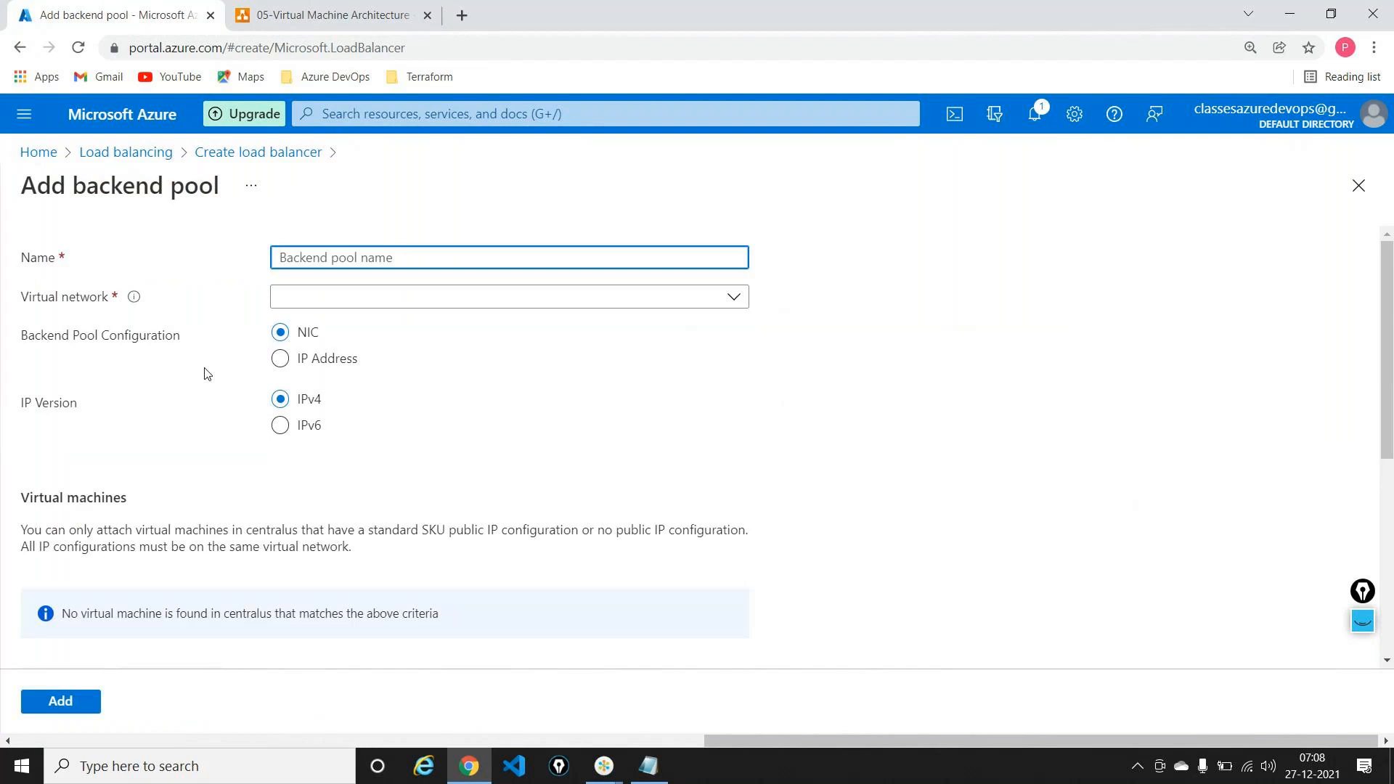
{"action": "type", "text": "pool-centralus"}
{"action": "left_click", "coordinate": [376, 299]}
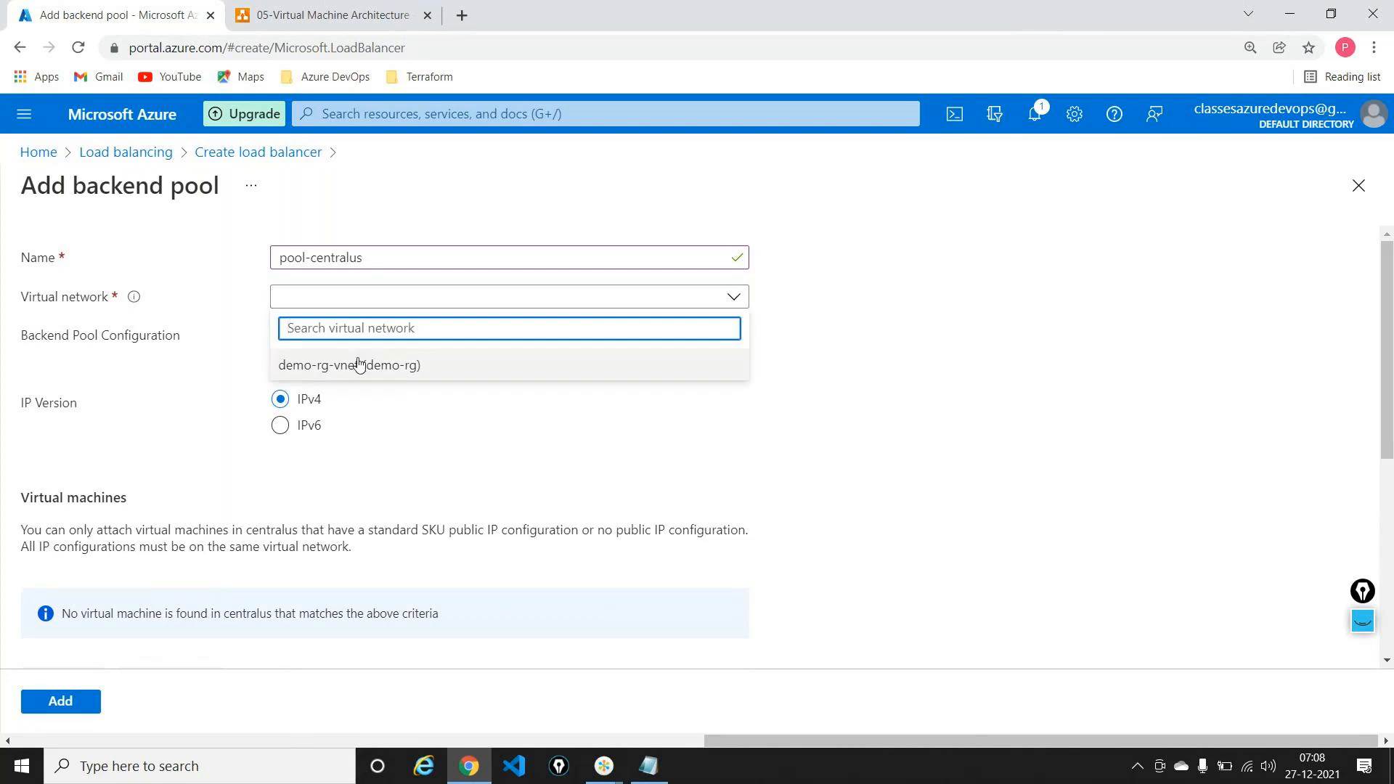
{"action": "left_click", "coordinate": [359, 364]}
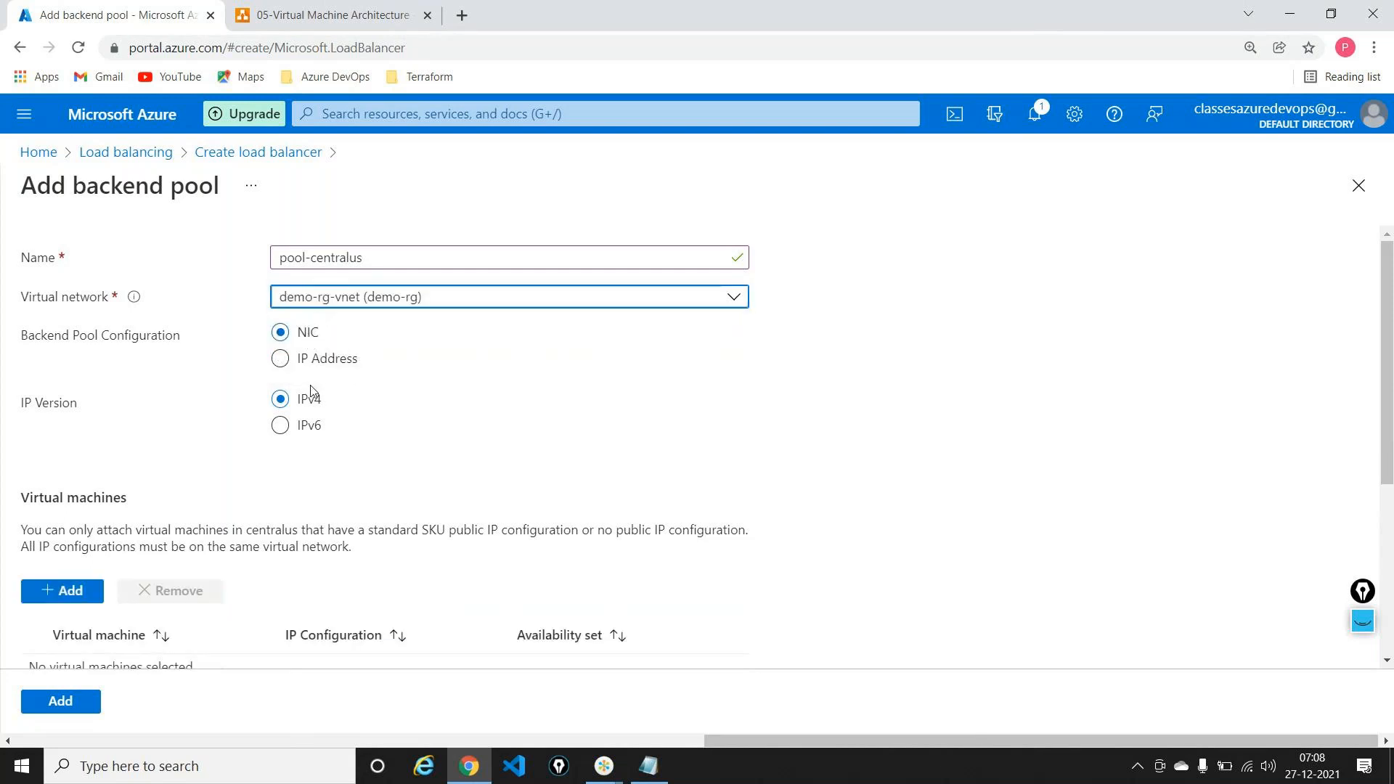
{"action": "scroll", "coordinate": [488, 380], "scroll_direction": "down", "scroll_amount": 4}
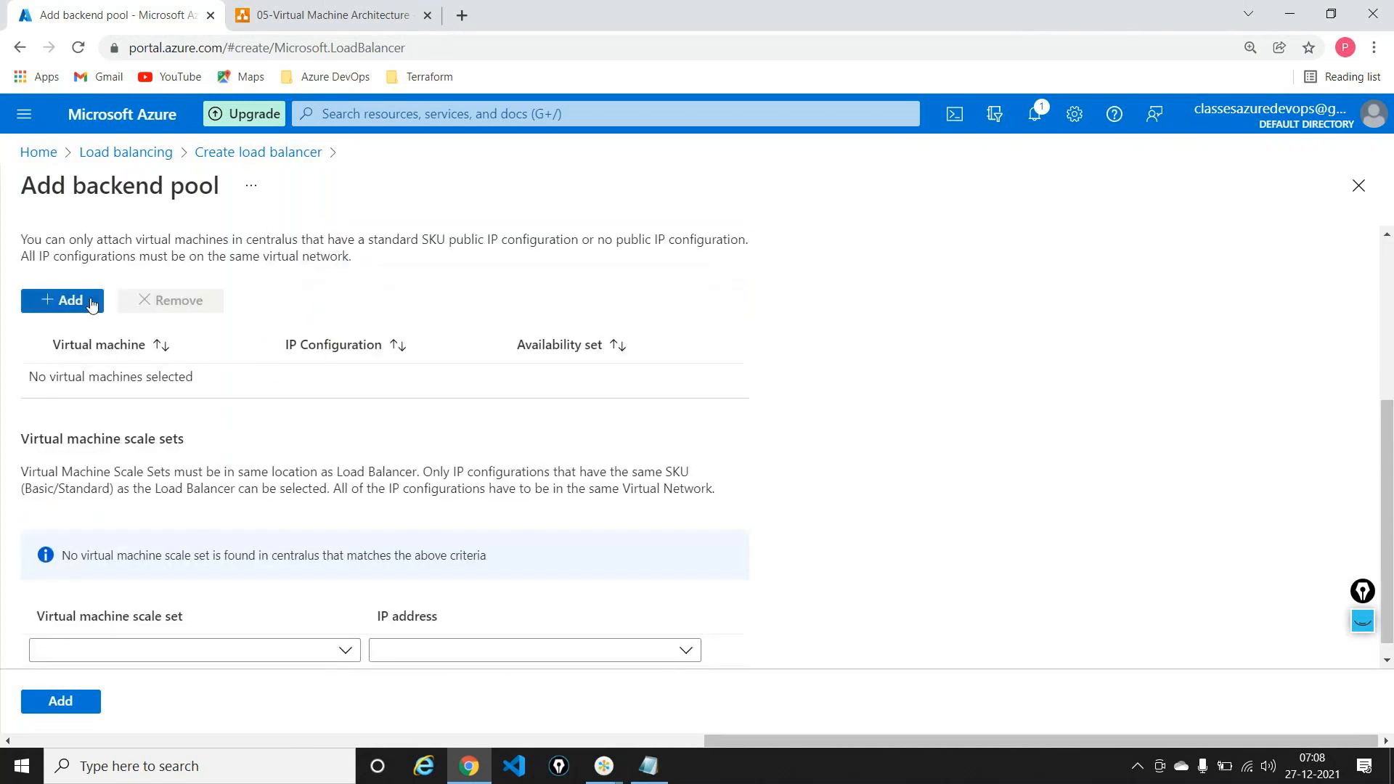
Step: Add vm-1 and vm-2 to pool-centralus and save the pool
{"action": "left_click", "coordinate": [84, 299]}
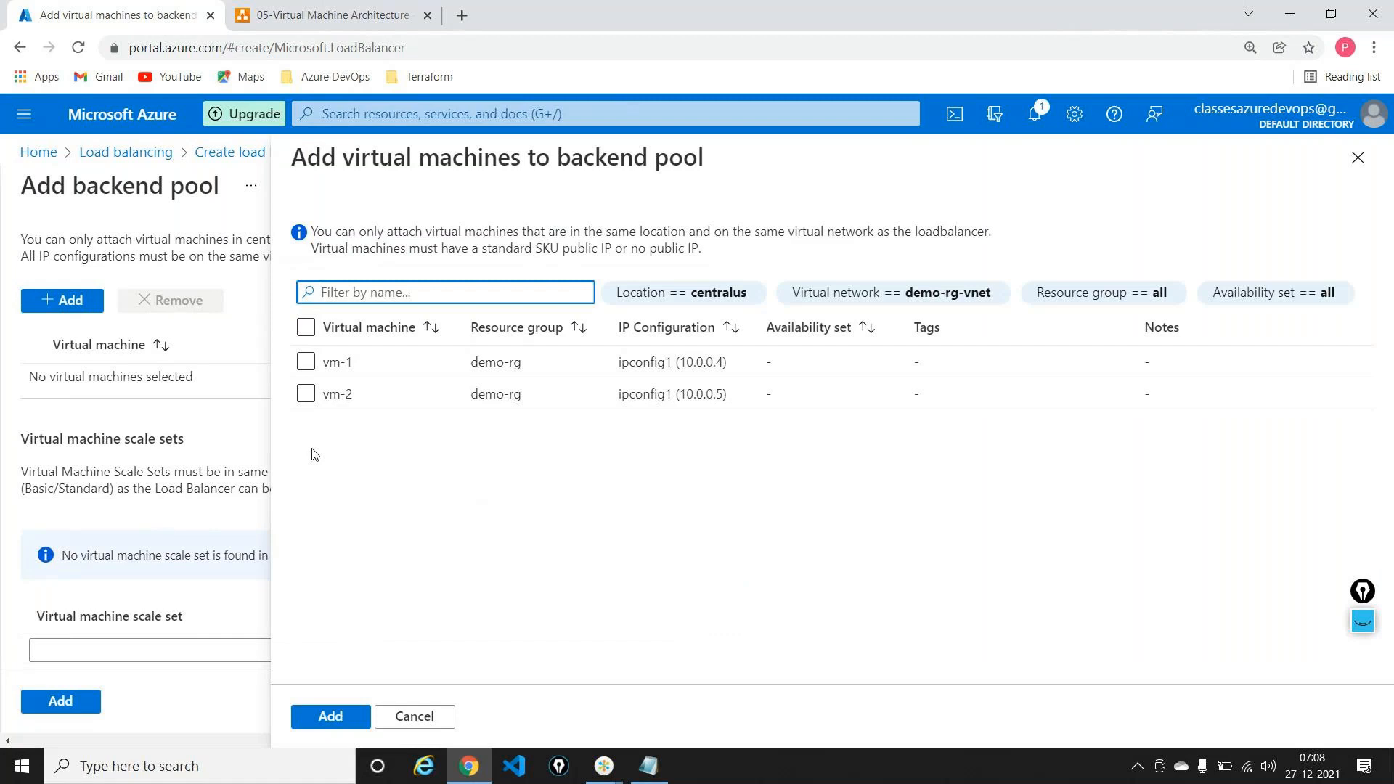
{"action": "left_click", "coordinate": [305, 362]}
{"action": "left_click", "coordinate": [305, 396]}
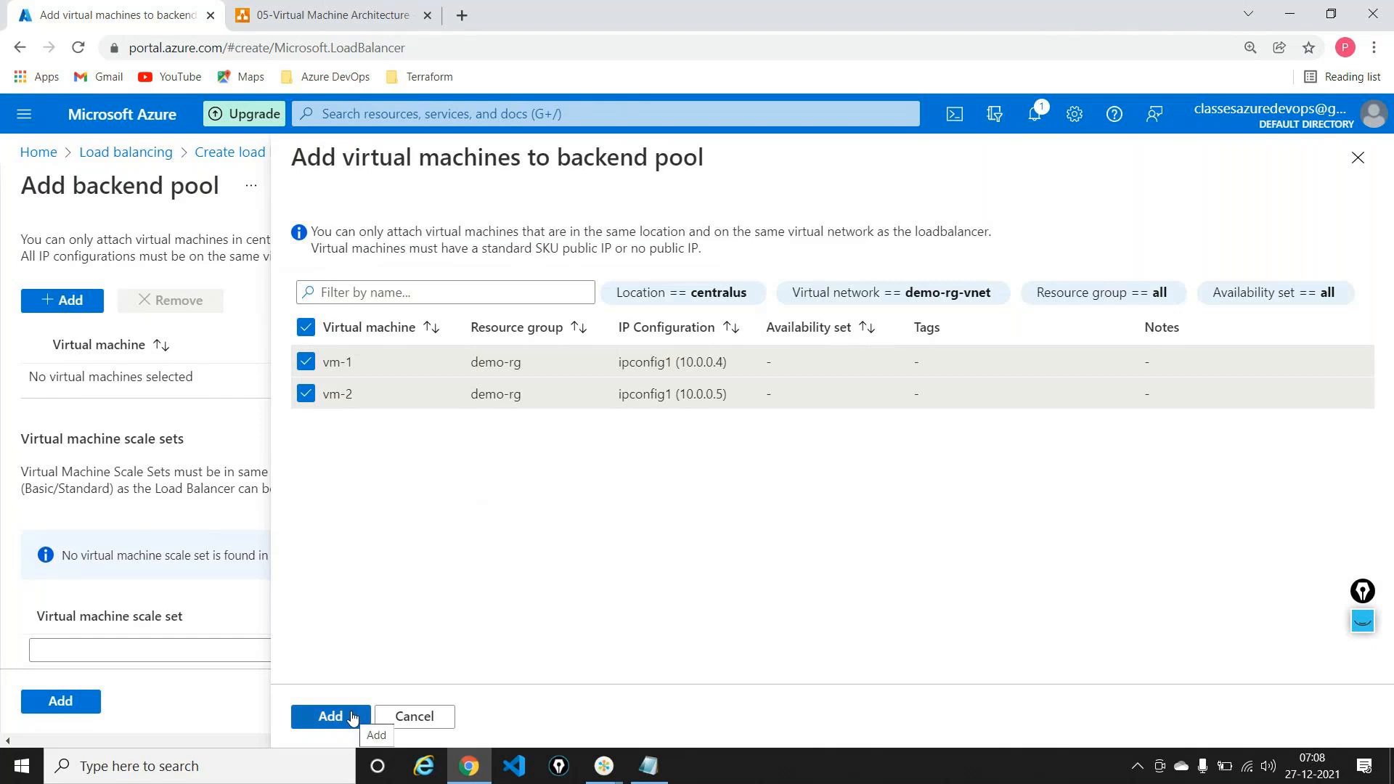
{"action": "left_click", "coordinate": [352, 717]}
{"action": "scroll", "coordinate": [352, 544], "scroll_direction": "down", "scroll_amount": 1}
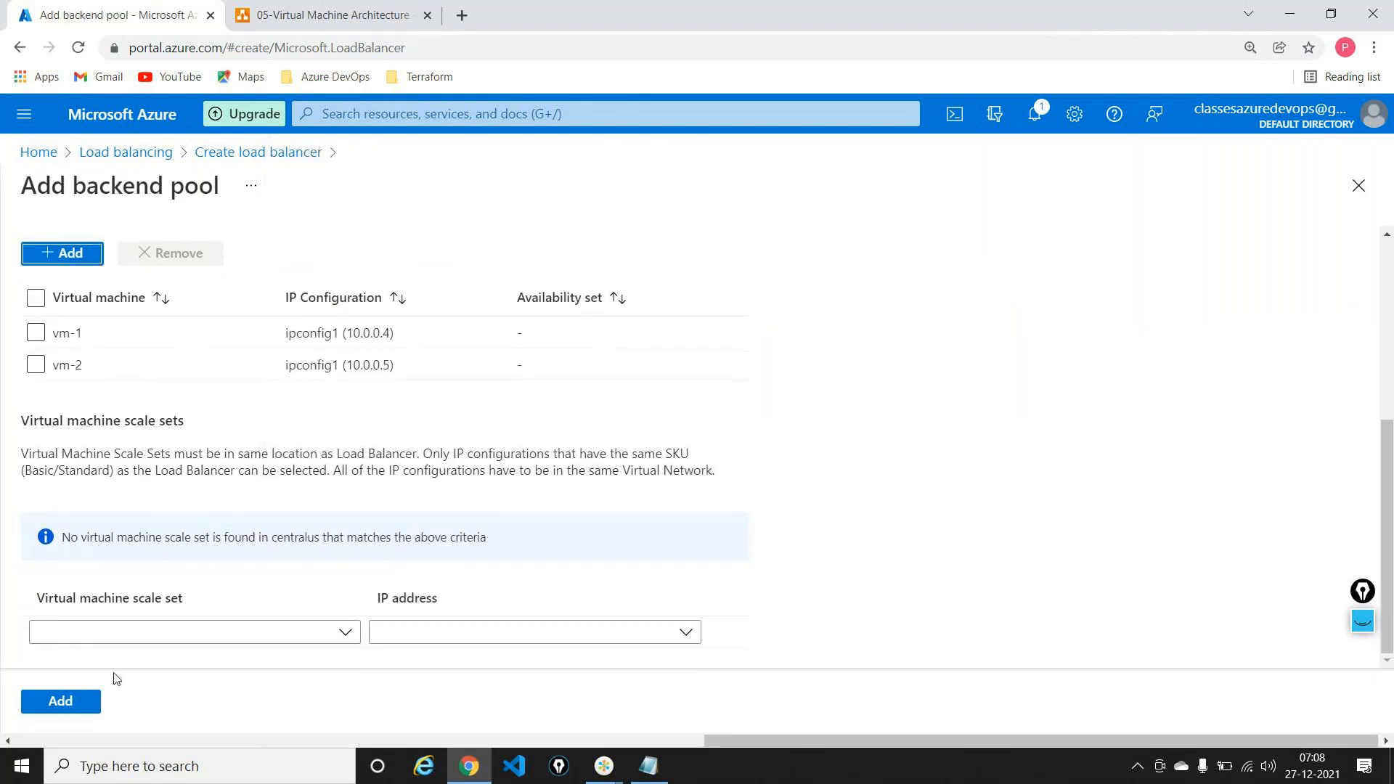
{"action": "left_click", "coordinate": [82, 702]}
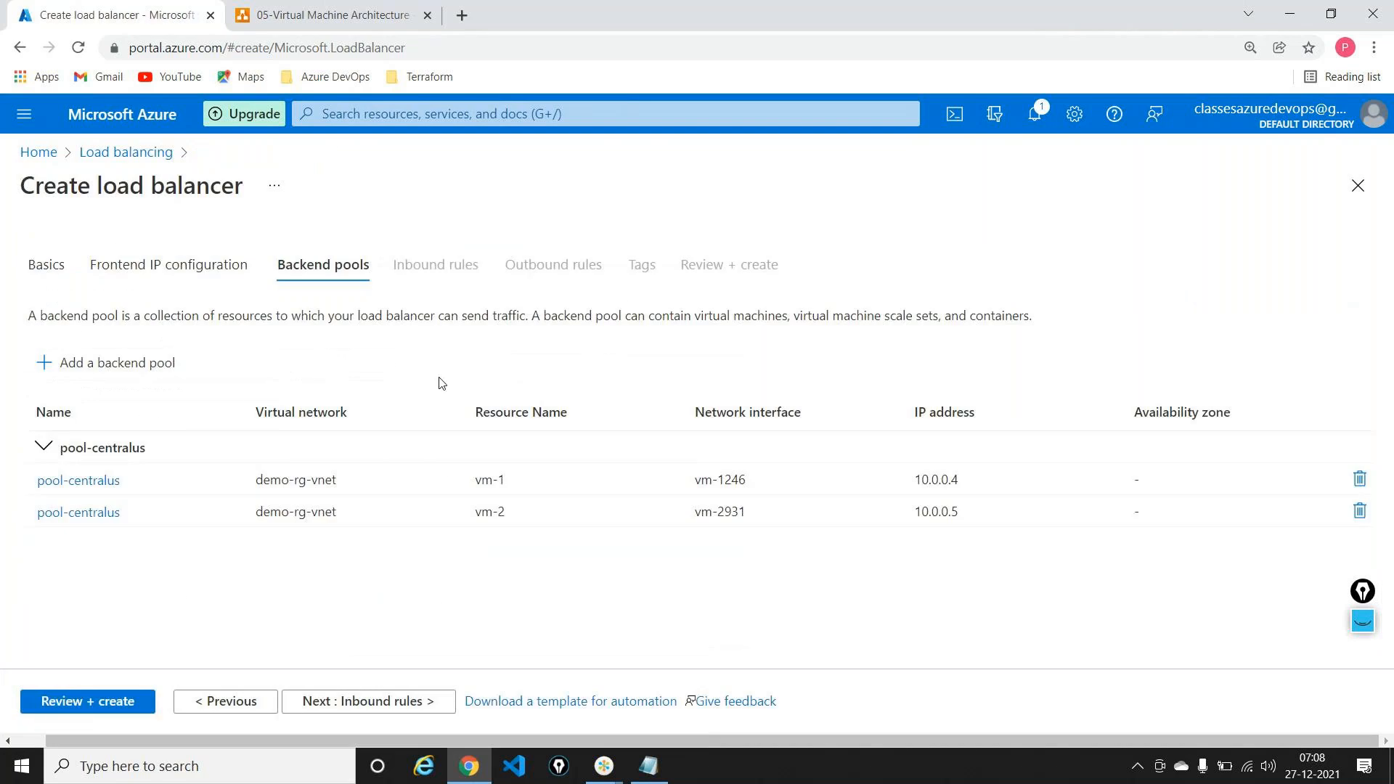
Step: On Inbound rules, start a load balancing rule named rule-centralus
{"action": "left_click", "coordinate": [363, 700]}
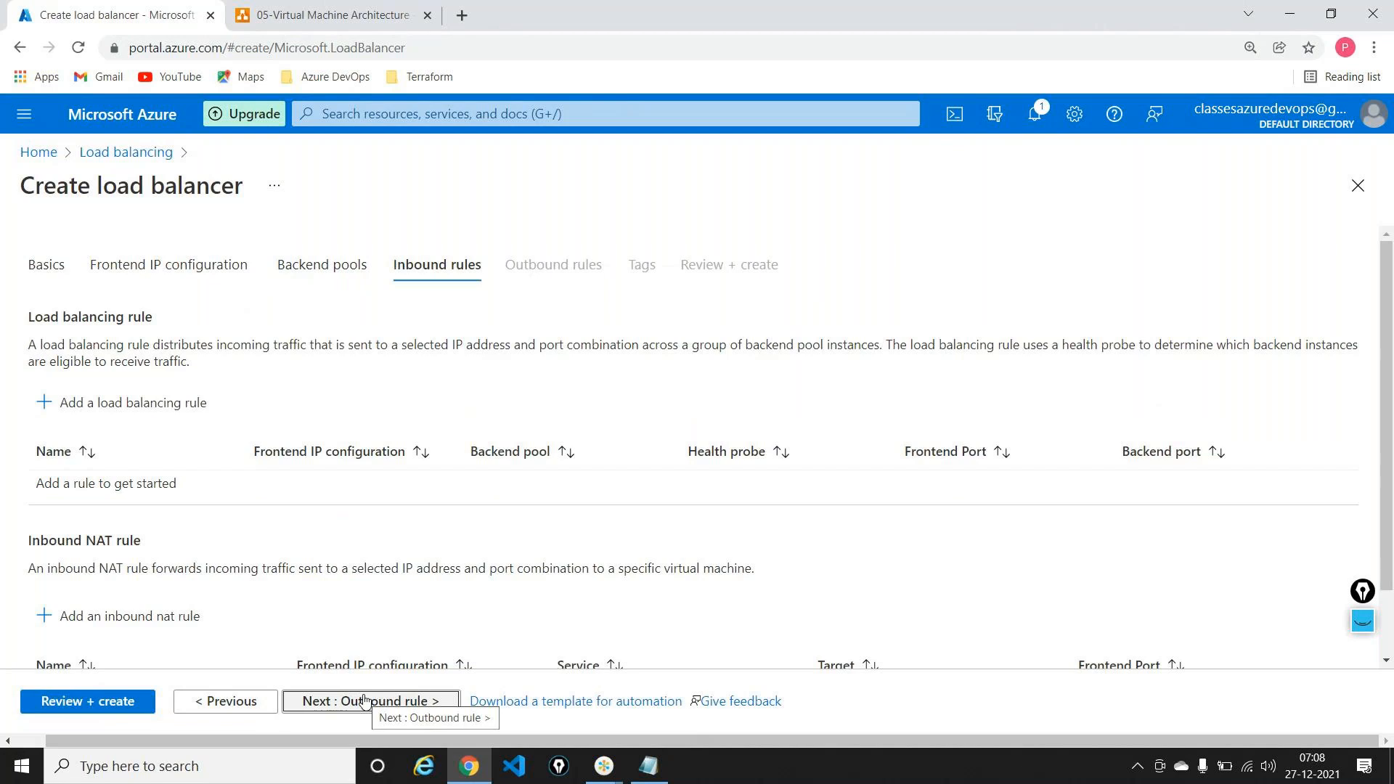
{"action": "left_click", "coordinate": [200, 405]}
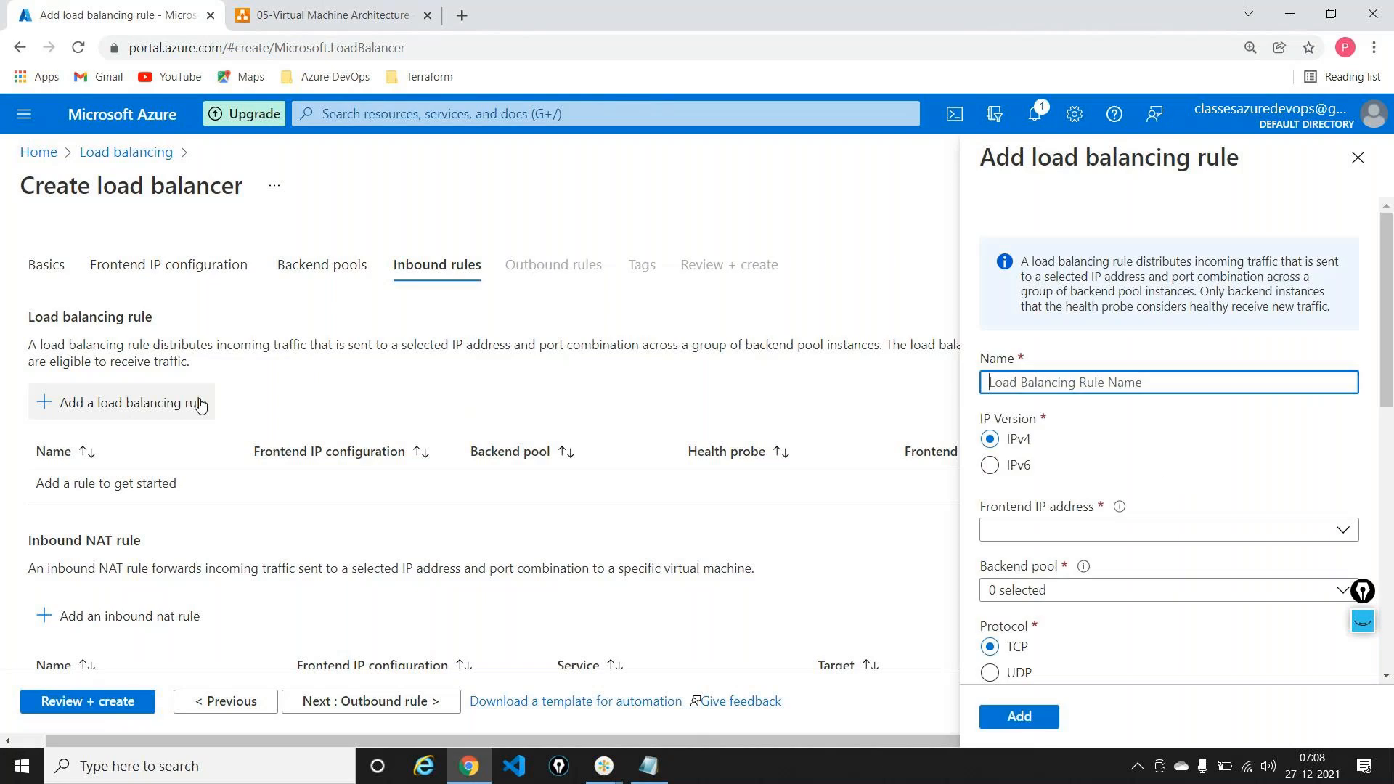
{"action": "type", "text": "rula"}
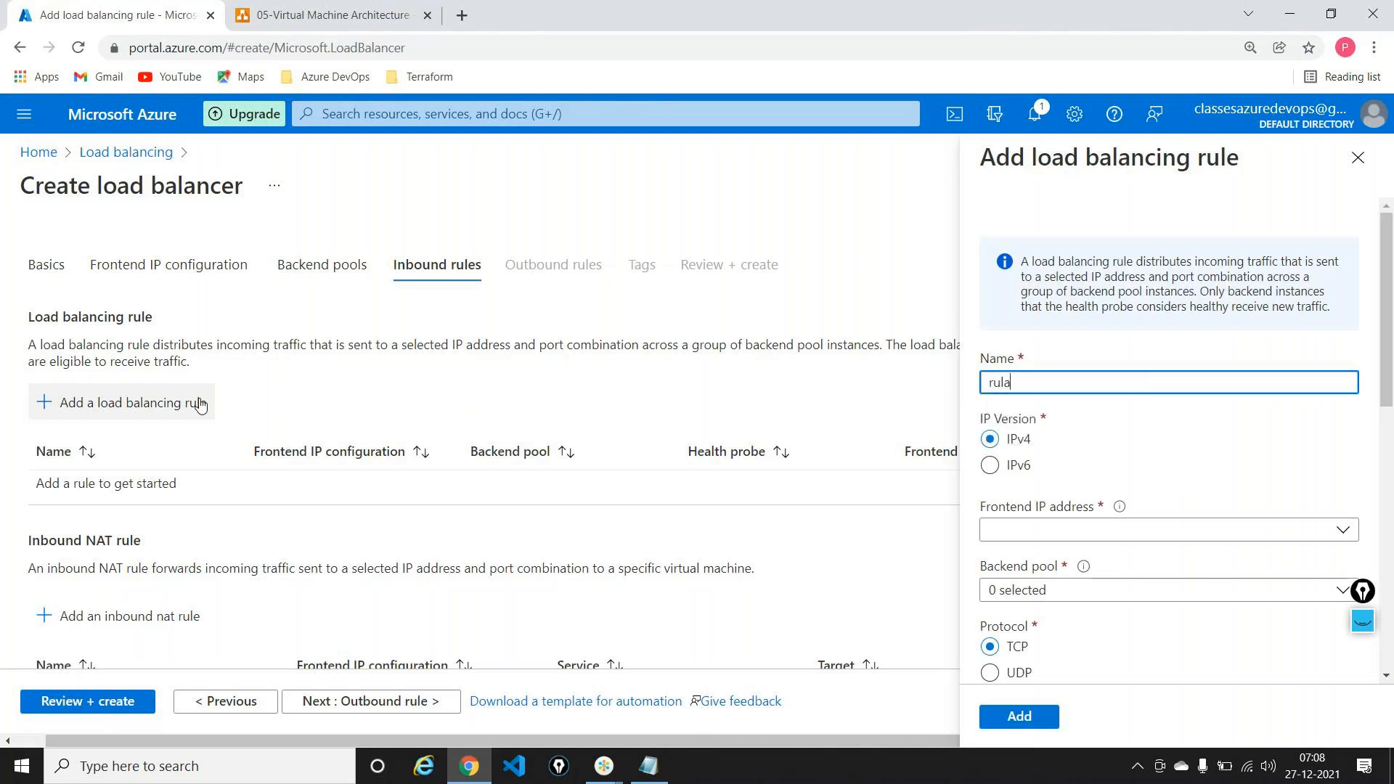
{"action": "key", "text": "BackSpace"}
{"action": "type", "text": "e-centralus"}
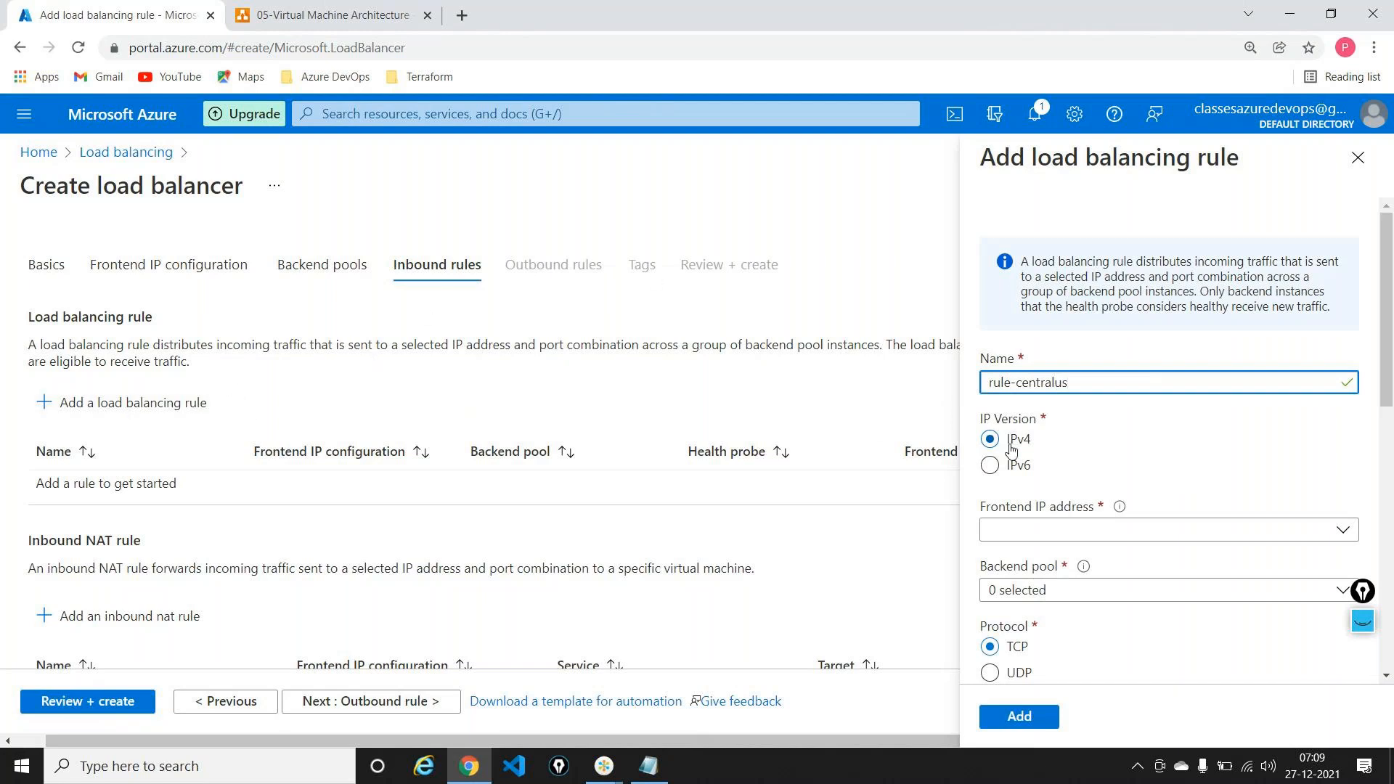
{"action": "scroll", "coordinate": [1121, 428], "scroll_direction": "down", "scroll_amount": 2}
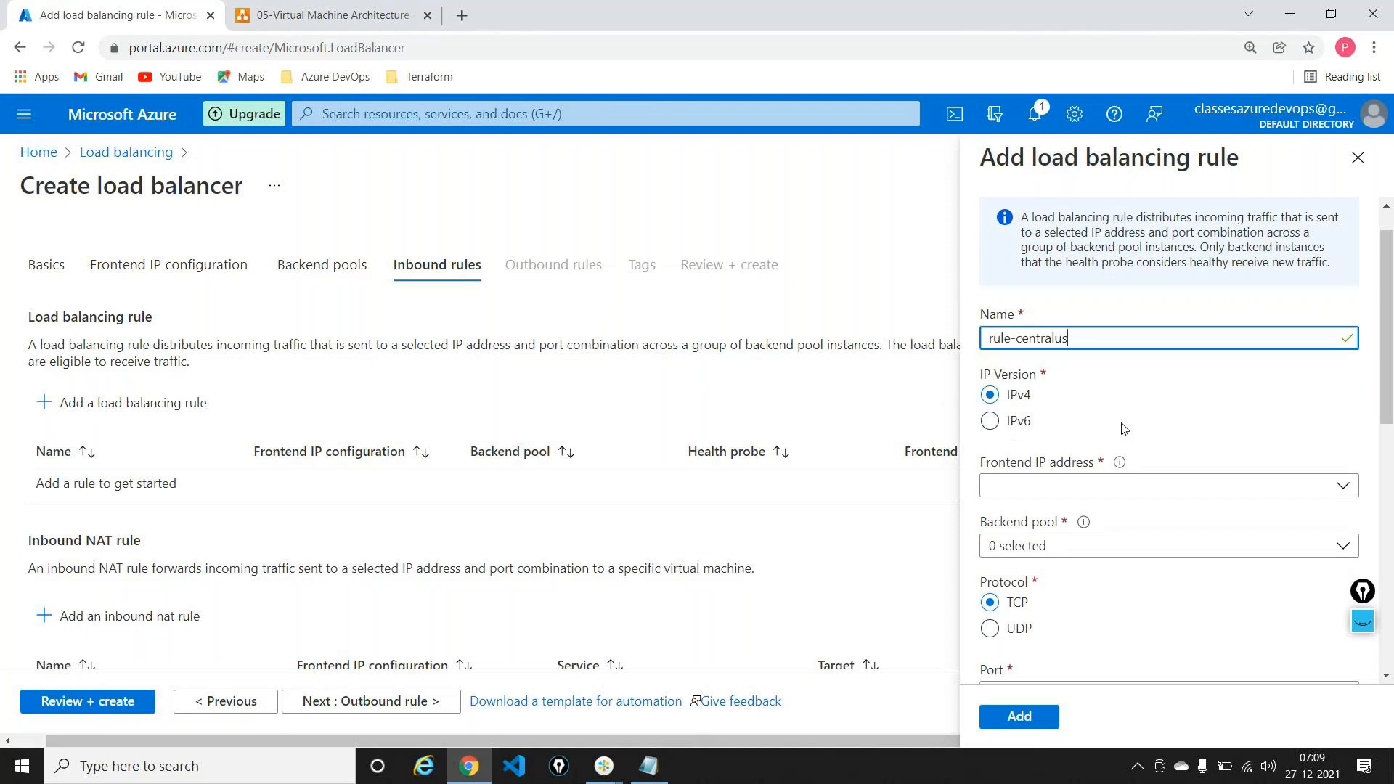
Step: Choose centralus-ip as the rule's frontend IP and pool-centralus as its backend pool
{"action": "left_click", "coordinate": [1105, 434]}
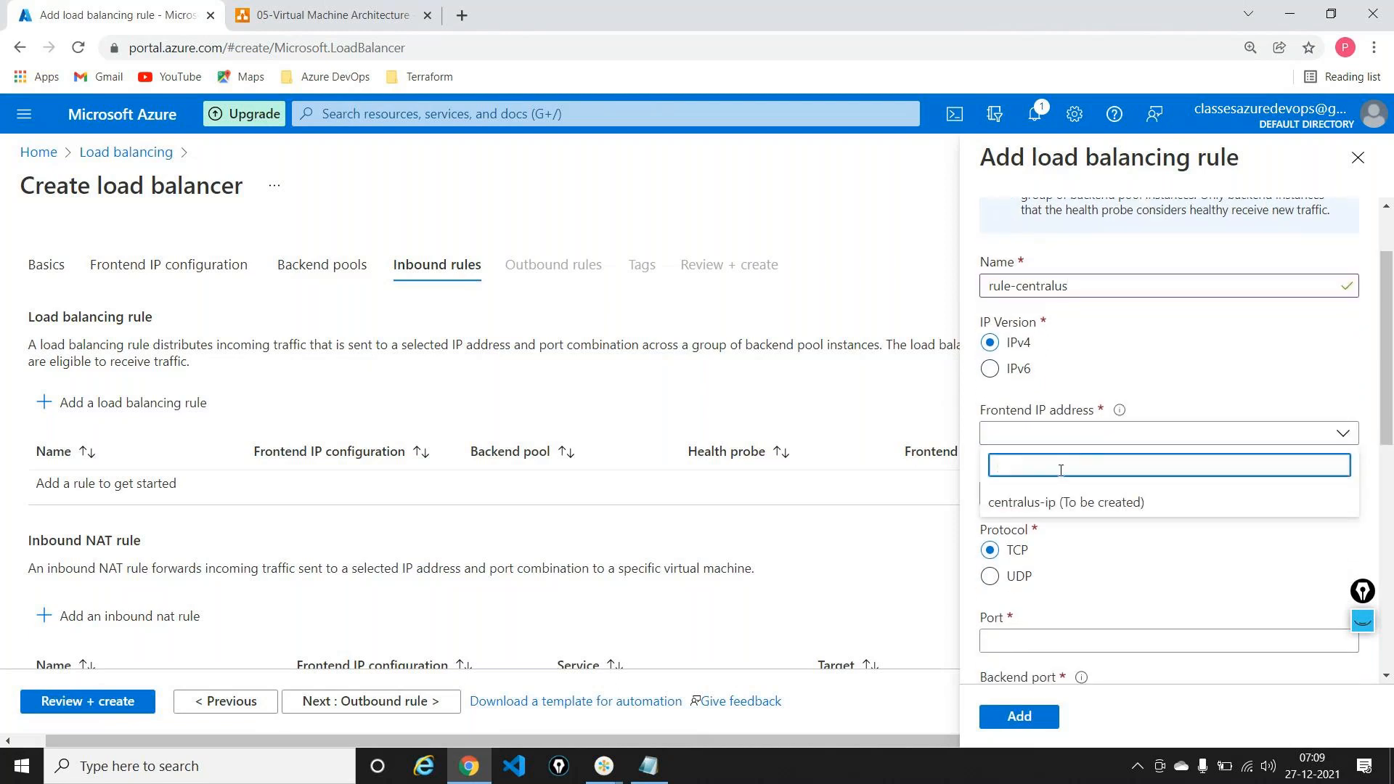
{"action": "left_click", "coordinate": [1031, 503]}
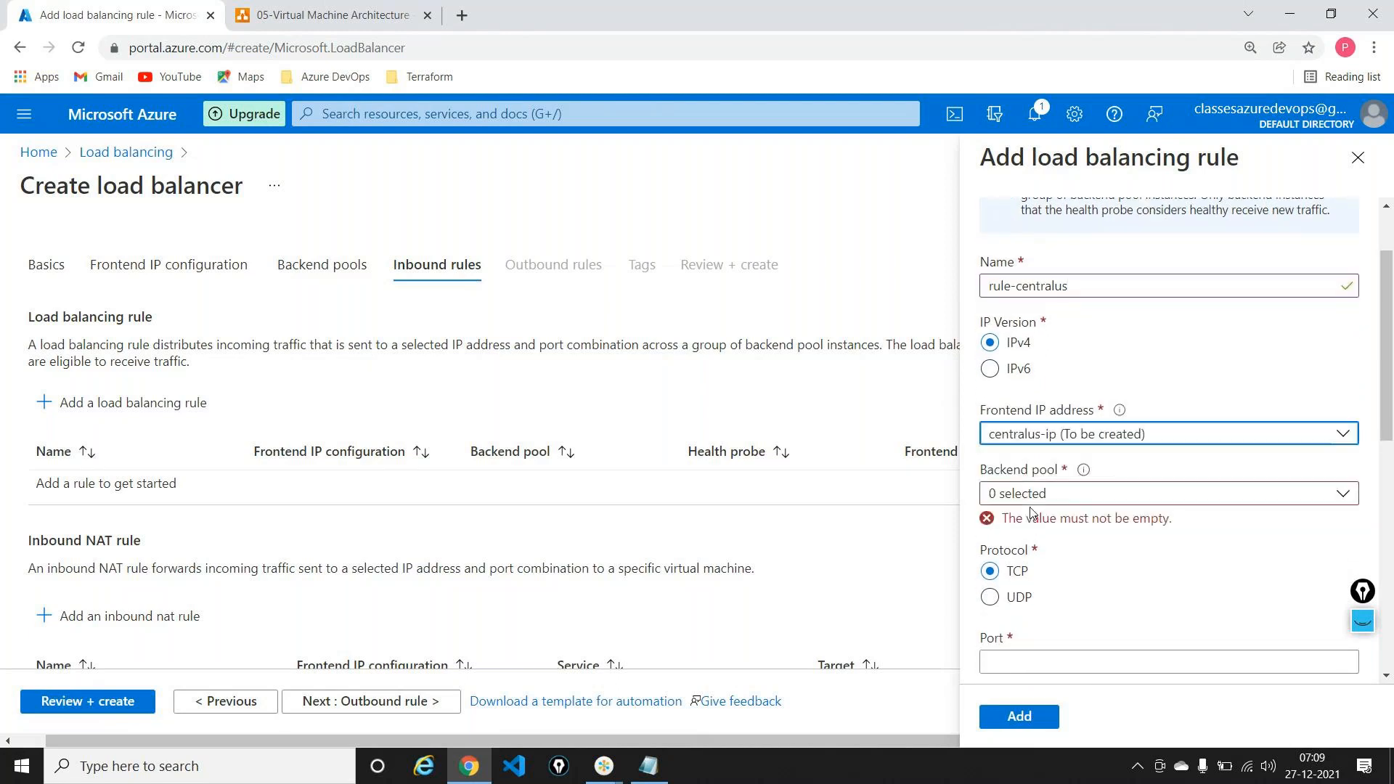
{"action": "left_click", "coordinate": [1032, 501]}
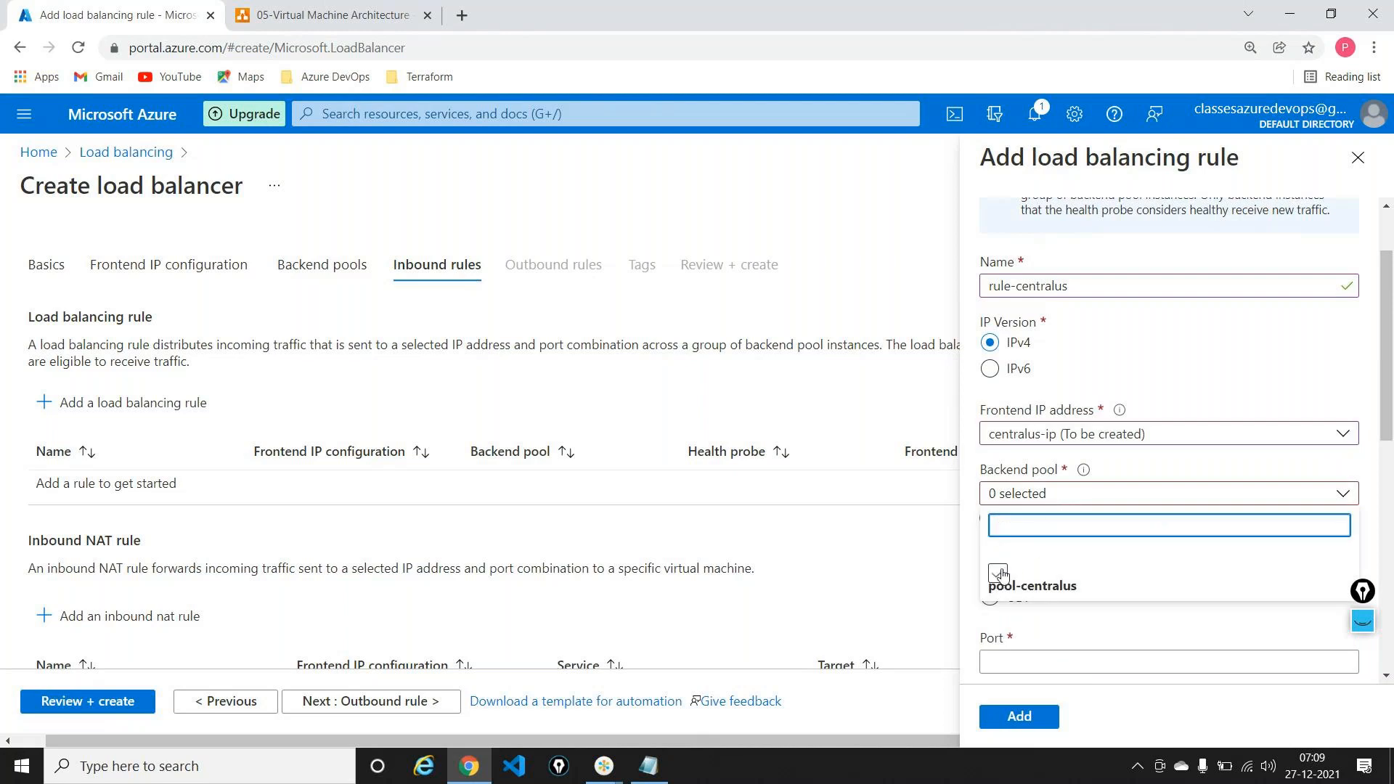
{"action": "left_click", "coordinate": [998, 573]}
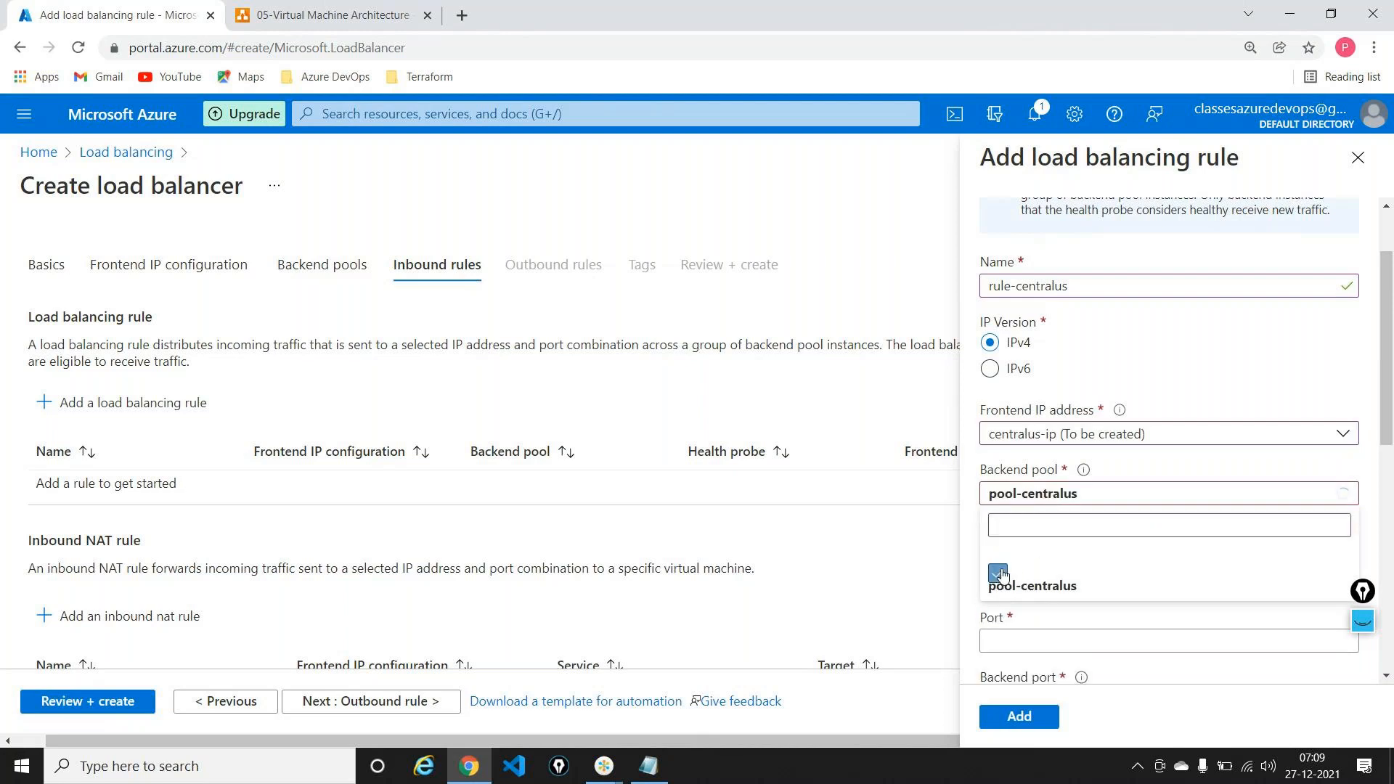
{"action": "left_click", "coordinate": [1104, 495]}
{"action": "scroll", "coordinate": [1114, 428], "scroll_direction": "down", "scroll_amount": 1}
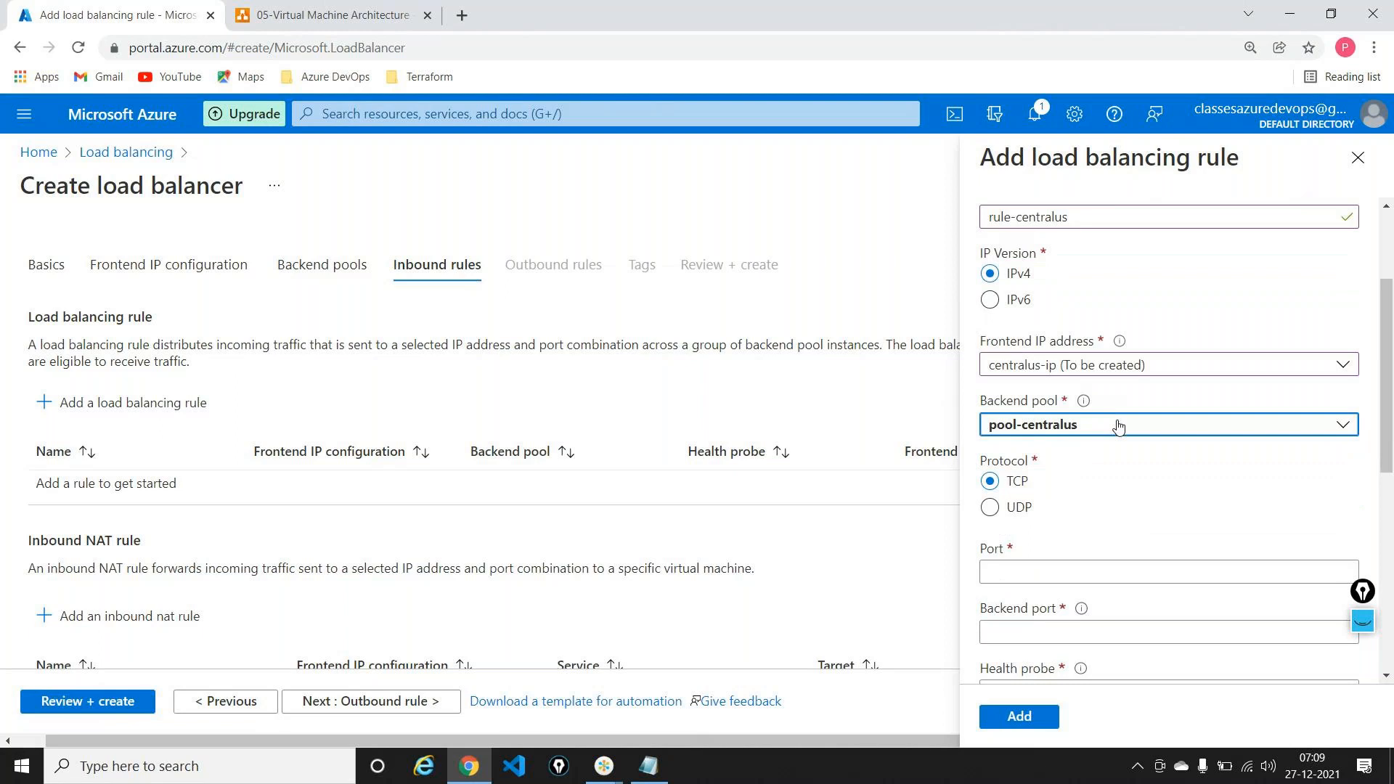
{"action": "scroll", "coordinate": [1118, 427], "scroll_direction": "down", "scroll_amount": 2}
Step: Set the rule's frontend port and backend port both to 80
{"action": "left_click", "coordinate": [1016, 473]}
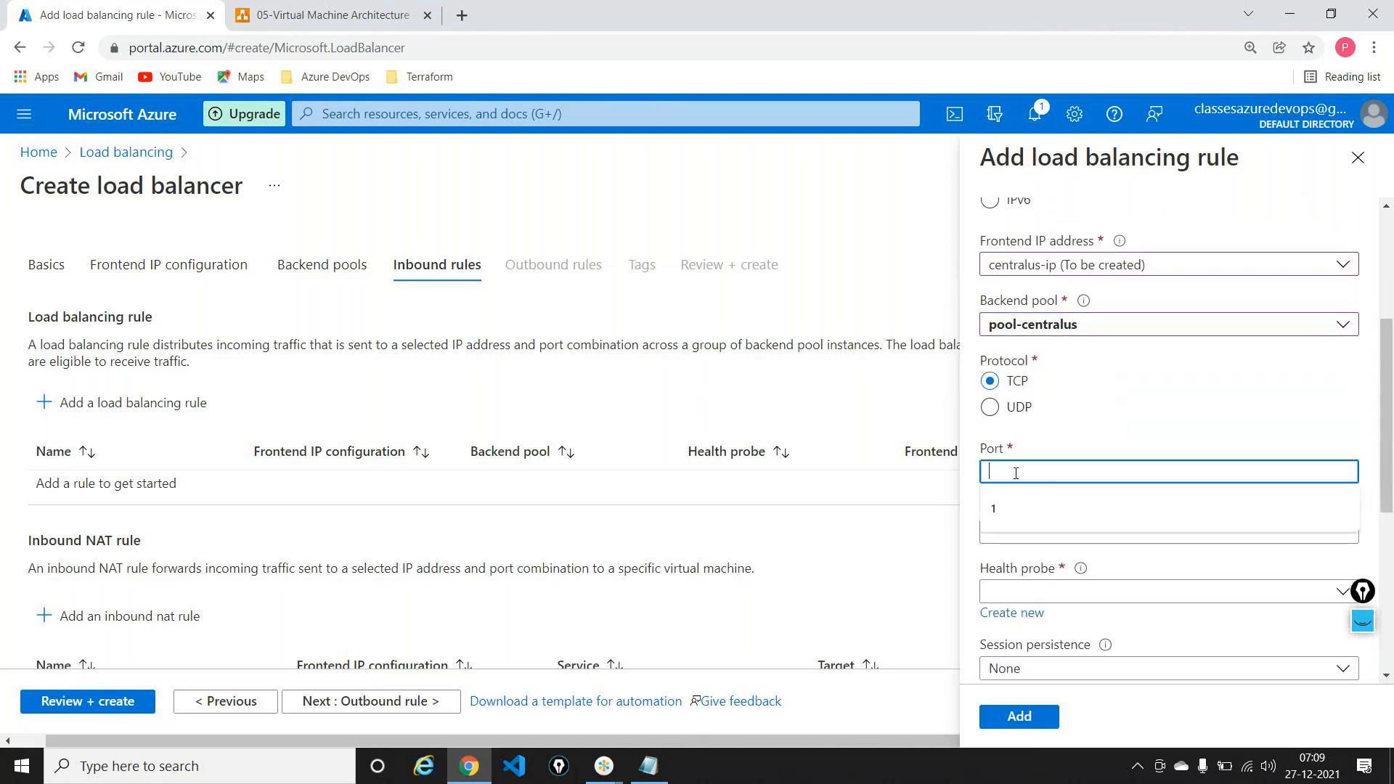
{"action": "type", "text": "80"}
{"action": "key", "text": "Tab"}
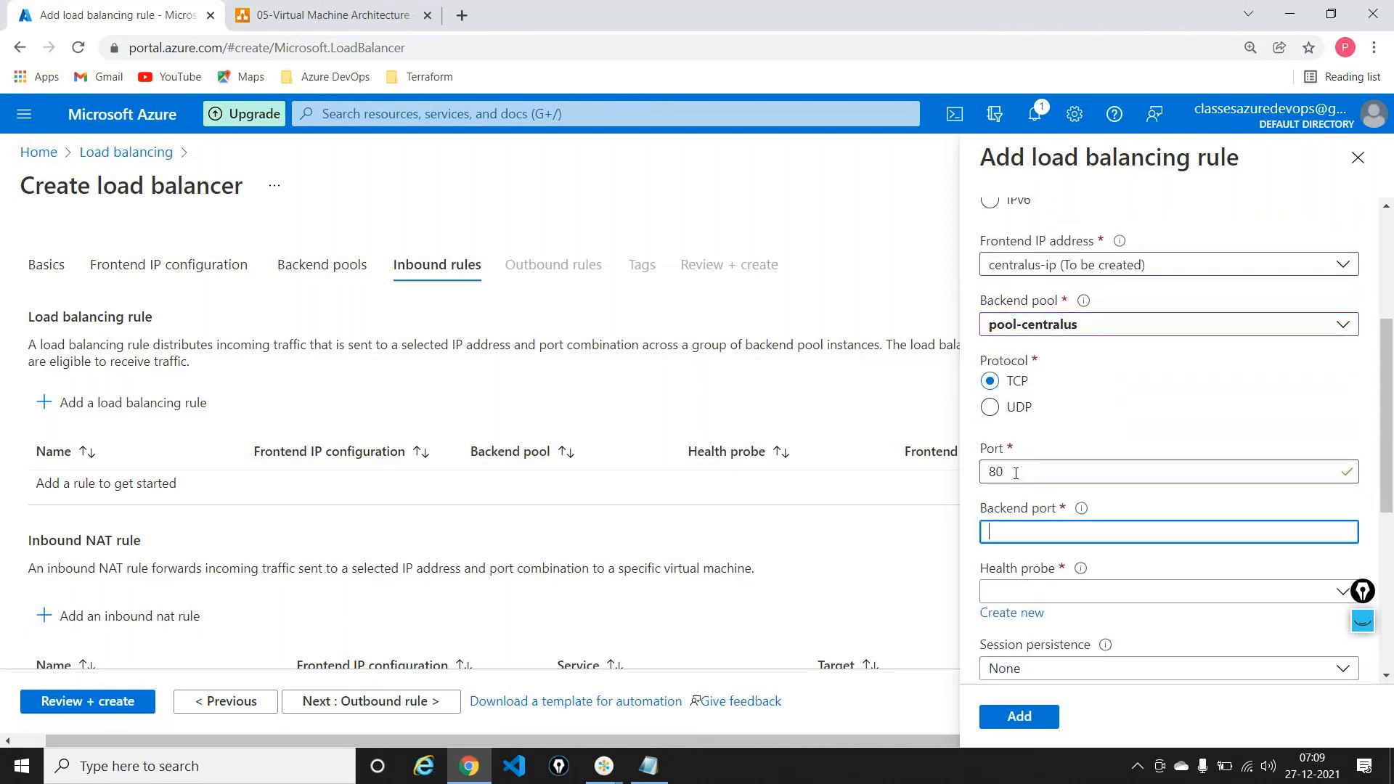
{"action": "type", "text": "80"}
{"action": "scroll", "coordinate": [1015, 474], "scroll_direction": "down", "scroll_amount": 1}
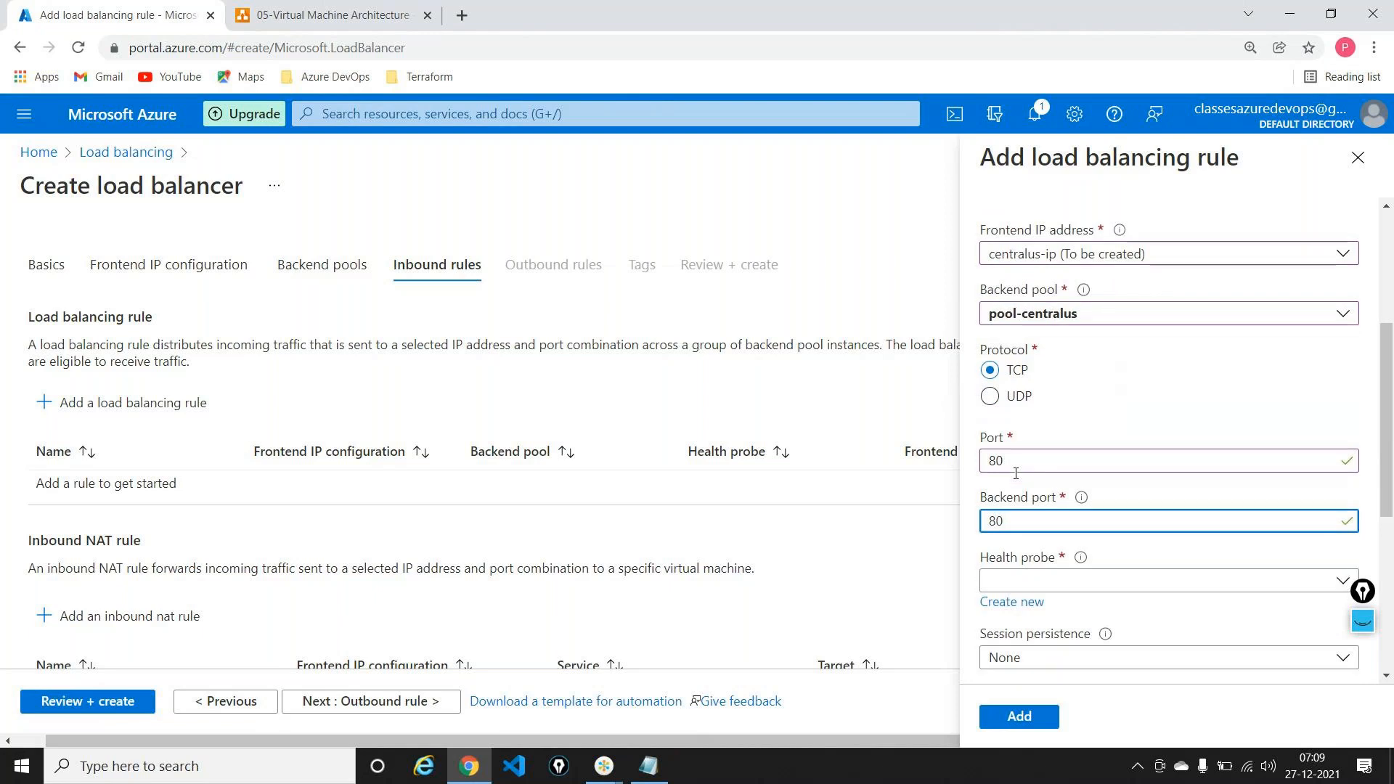
{"action": "scroll", "coordinate": [1016, 473], "scroll_direction": "down", "scroll_amount": 2}
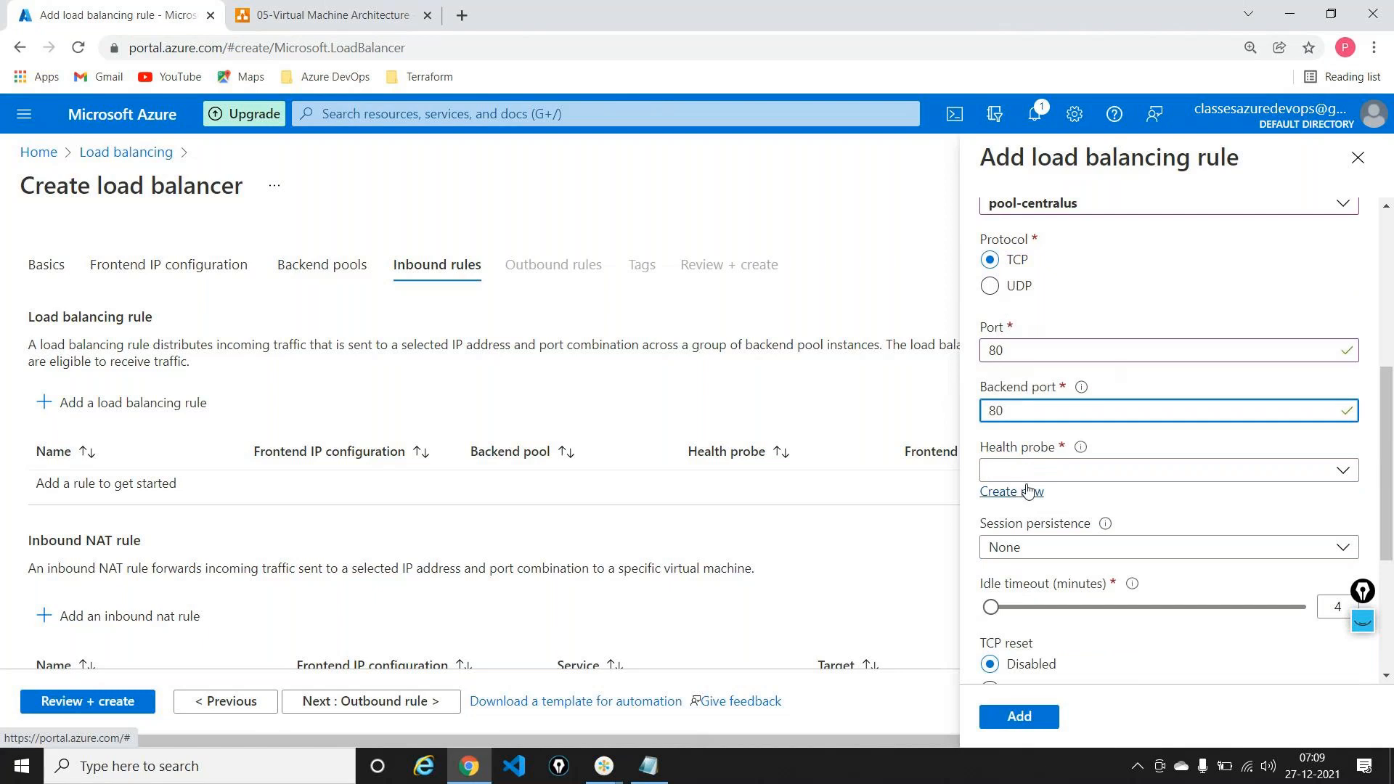
{"action": "left_click", "coordinate": [1025, 492]}
Step: Create health probe central-hp using the TCP protocol
{"action": "type", "text": "central-hp"}
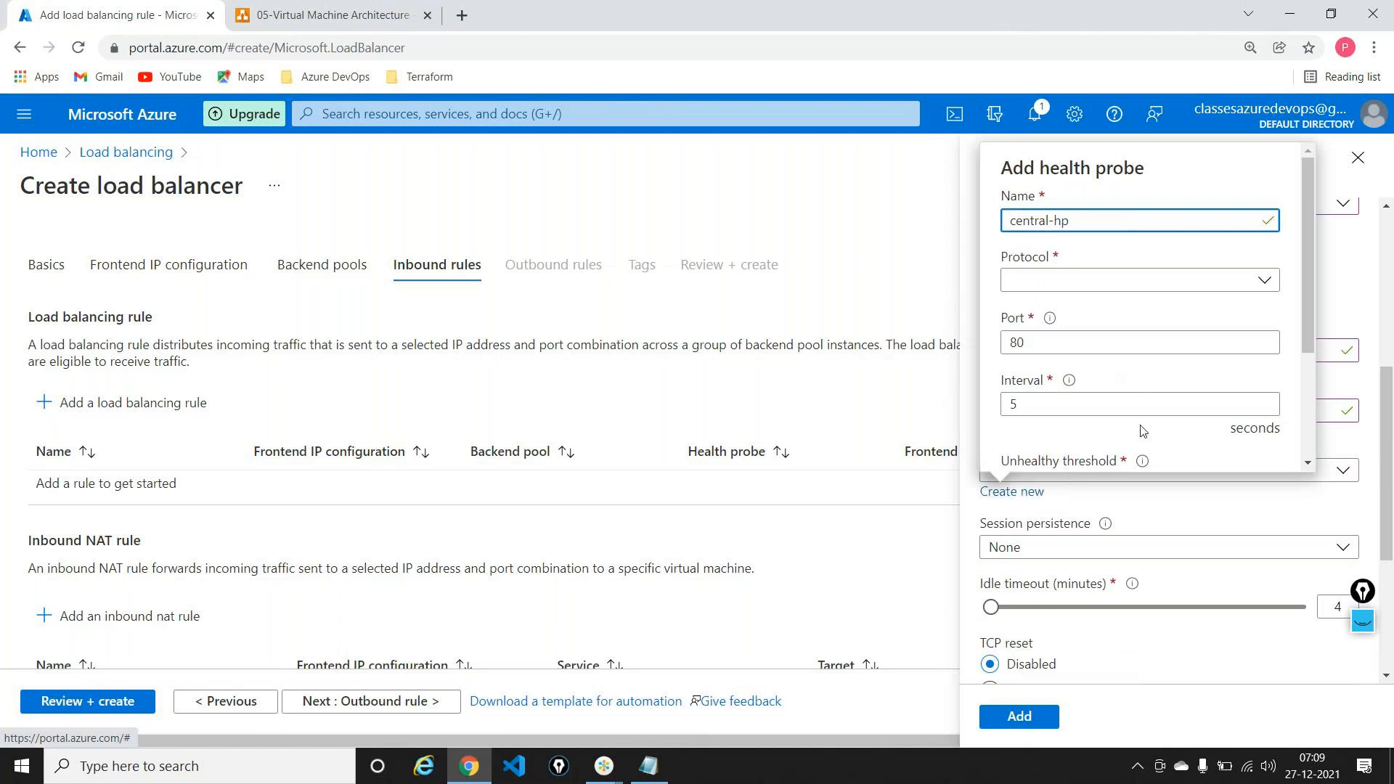
{"action": "left_click", "coordinate": [1096, 282]}
{"action": "left_click", "coordinate": [1039, 317]}
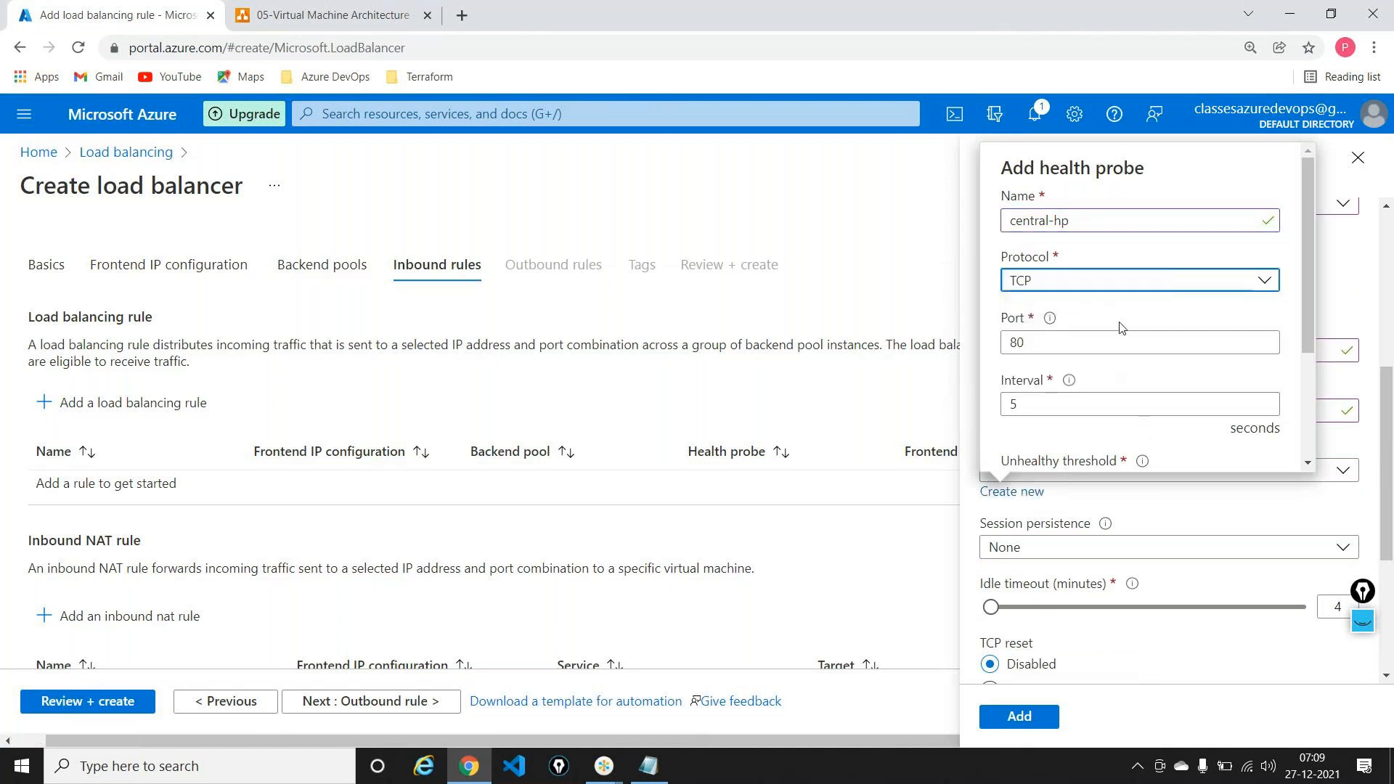
{"action": "scroll", "coordinate": [1045, 305], "scroll_direction": "down", "scroll_amount": 3}
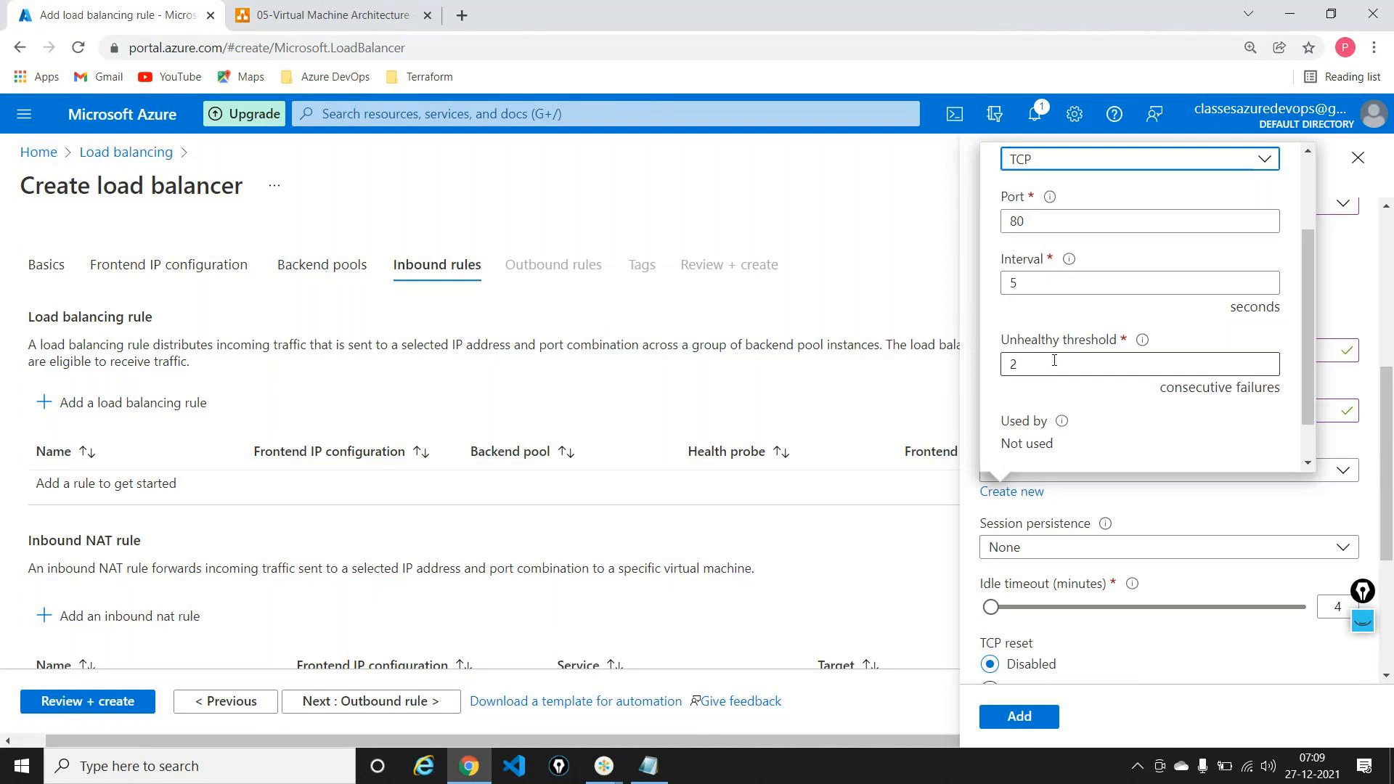
{"action": "scroll", "coordinate": [1054, 360], "scroll_direction": "down", "scroll_amount": 1}
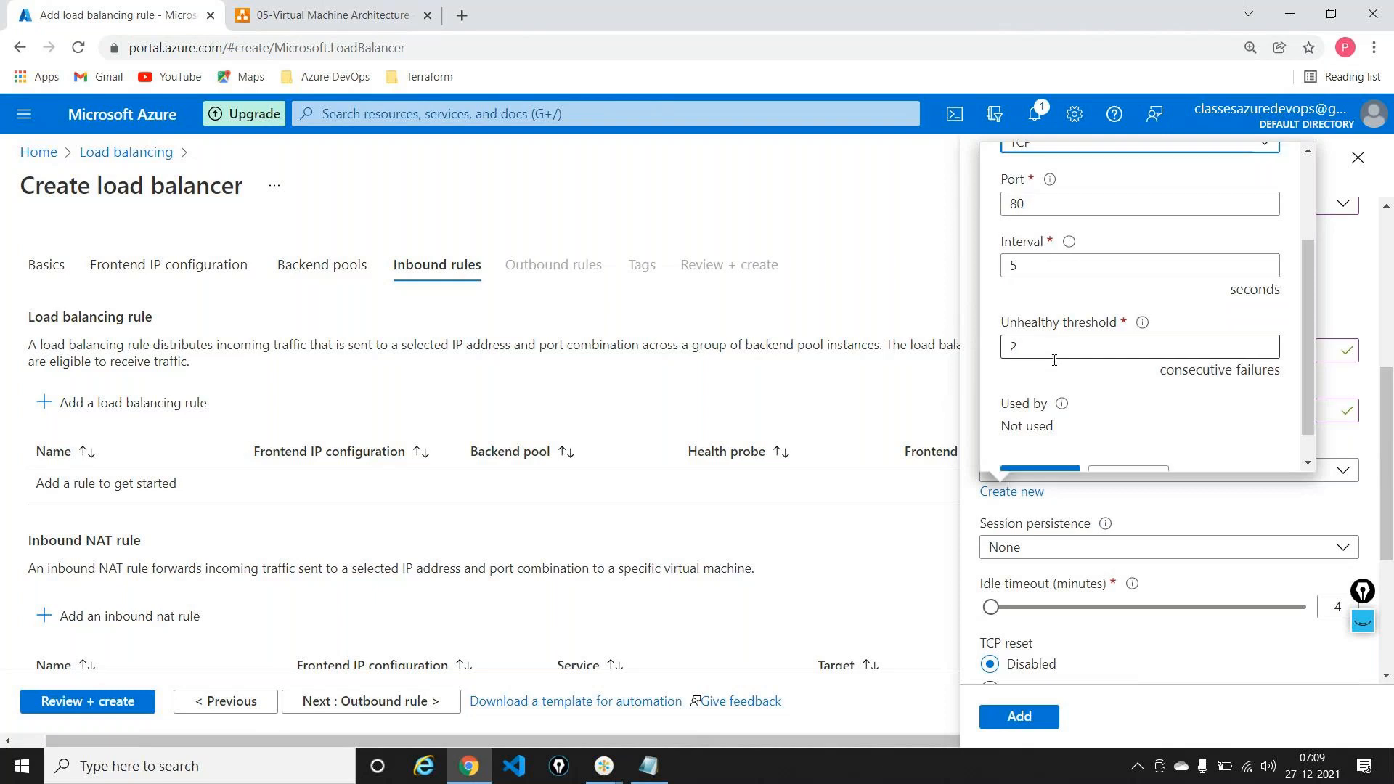
{"action": "left_click", "coordinate": [1040, 444]}
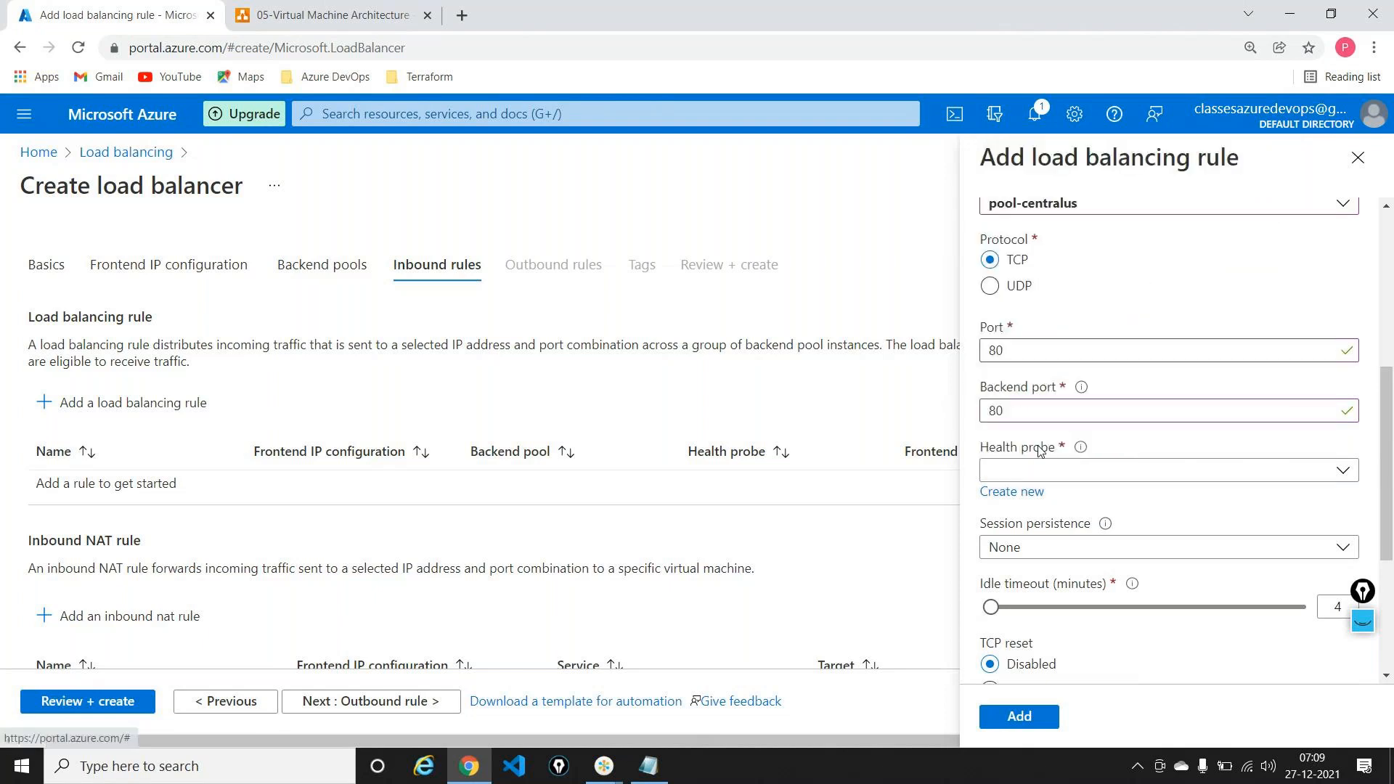
Step: Save rule-centralus and proceed to Review + create
{"action": "scroll", "coordinate": [1231, 399], "scroll_direction": "down", "scroll_amount": 3}
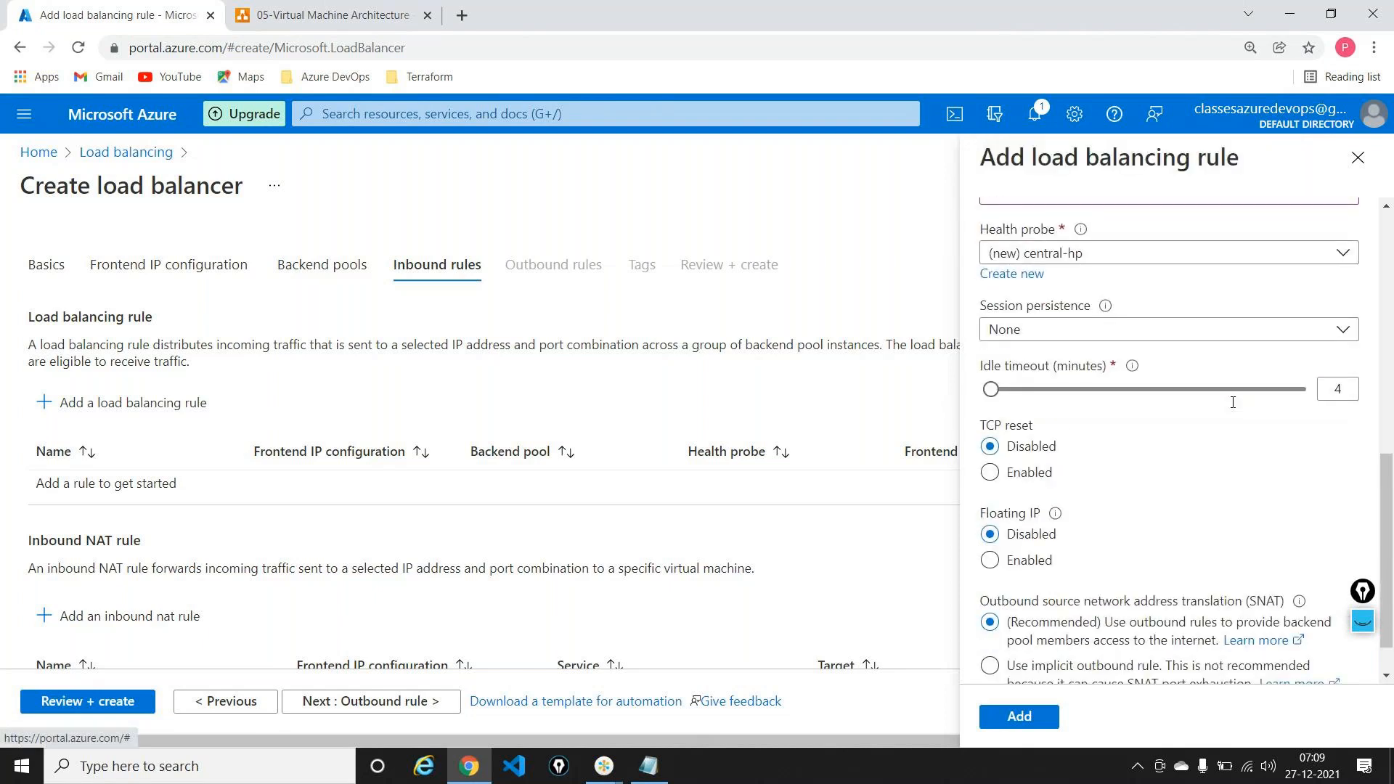
{"action": "scroll", "coordinate": [1232, 401], "scroll_direction": "down", "scroll_amount": 1}
{"action": "left_click", "coordinate": [1020, 716]}
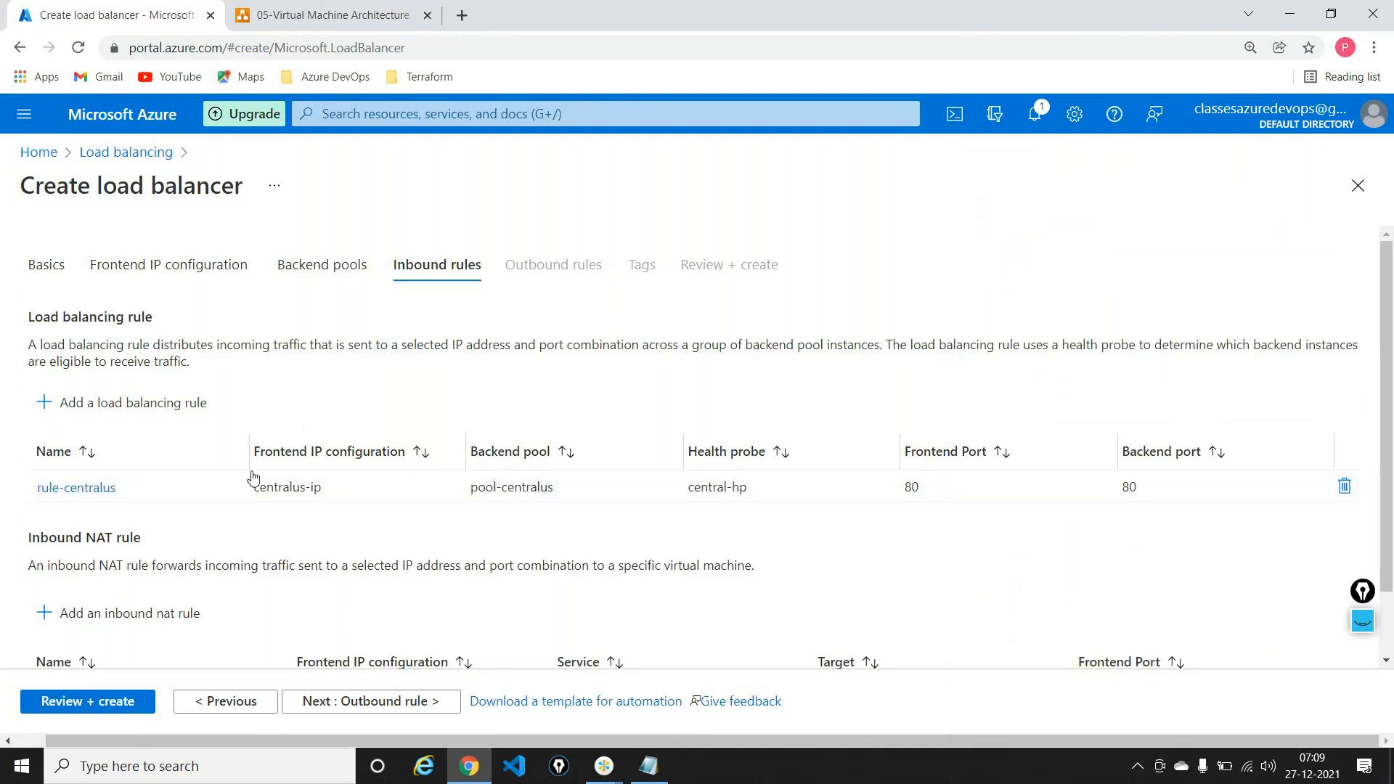
{"action": "left_click", "coordinate": [116, 704]}
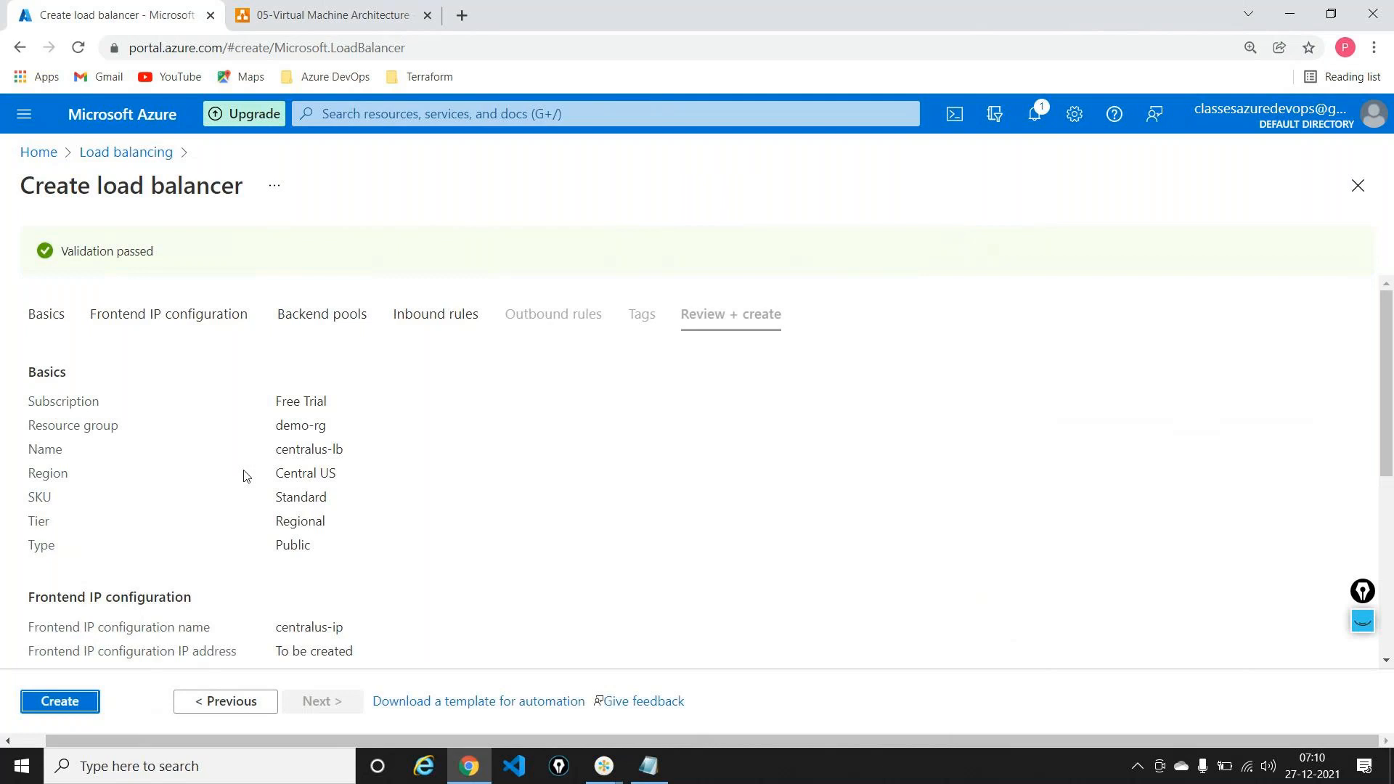
Step: Submit the validated centralus-lb load balancer for deployment to resource group demo-rg
{"action": "scroll", "coordinate": [244, 477], "scroll_direction": "down", "scroll_amount": 5}
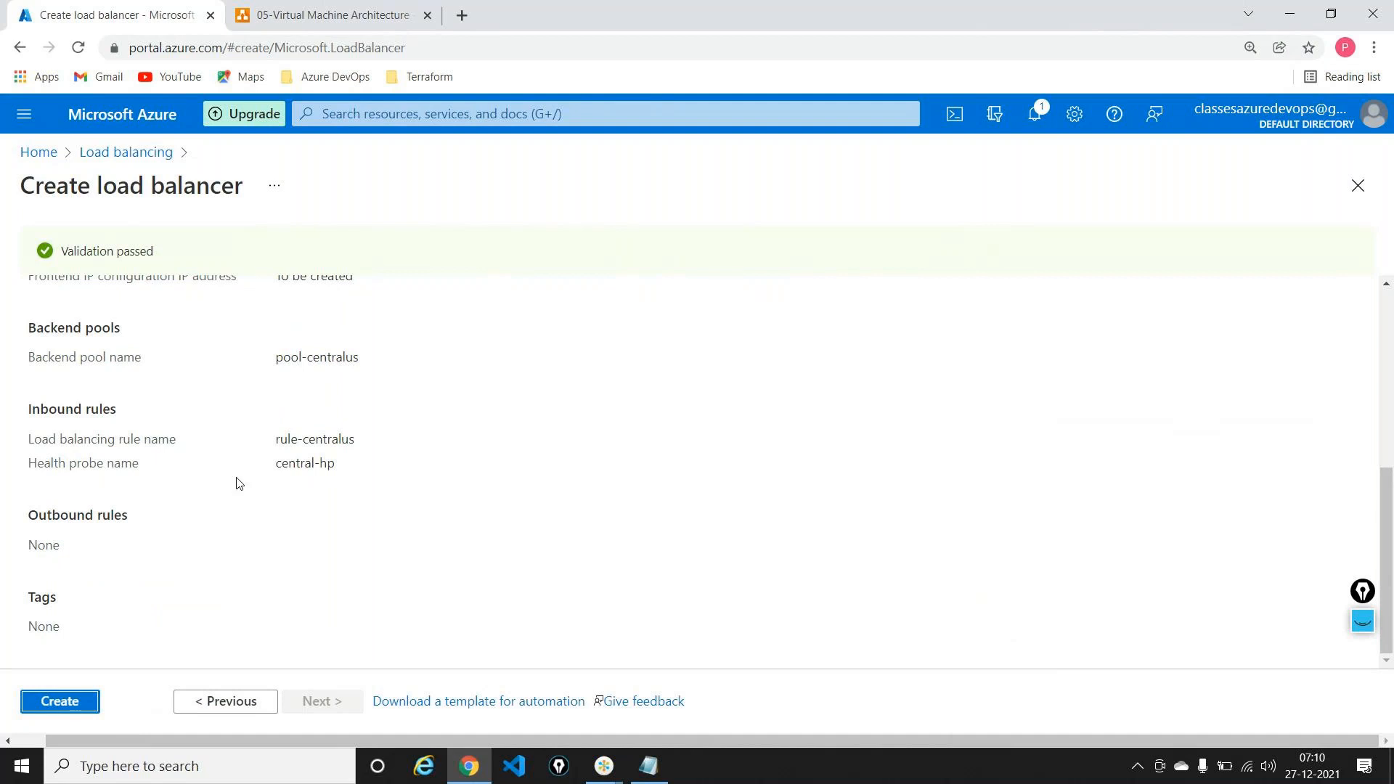
{"action": "left_click", "coordinate": [60, 701]}
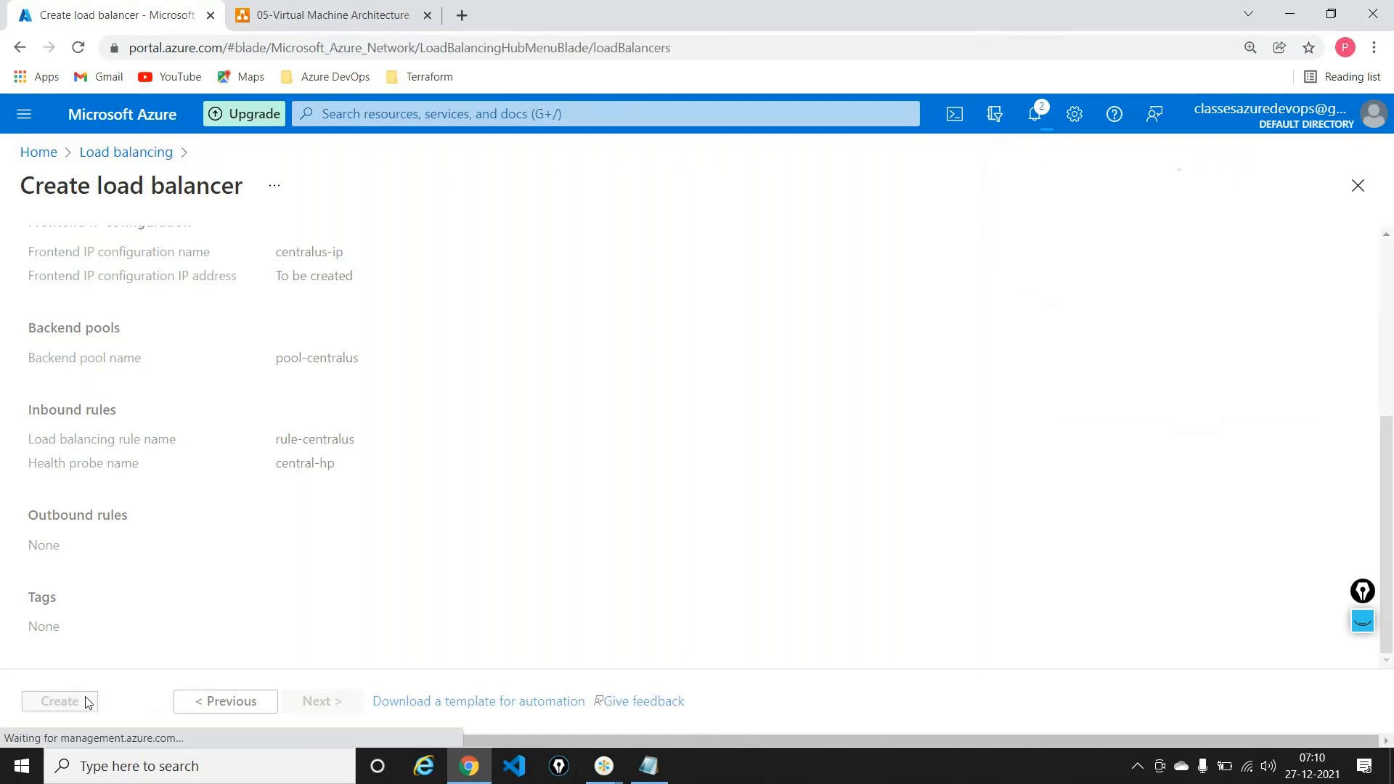
Step: From Home, open the in-progress load balancer deployment's details via notifications
{"action": "left_click", "coordinate": [37, 152]}
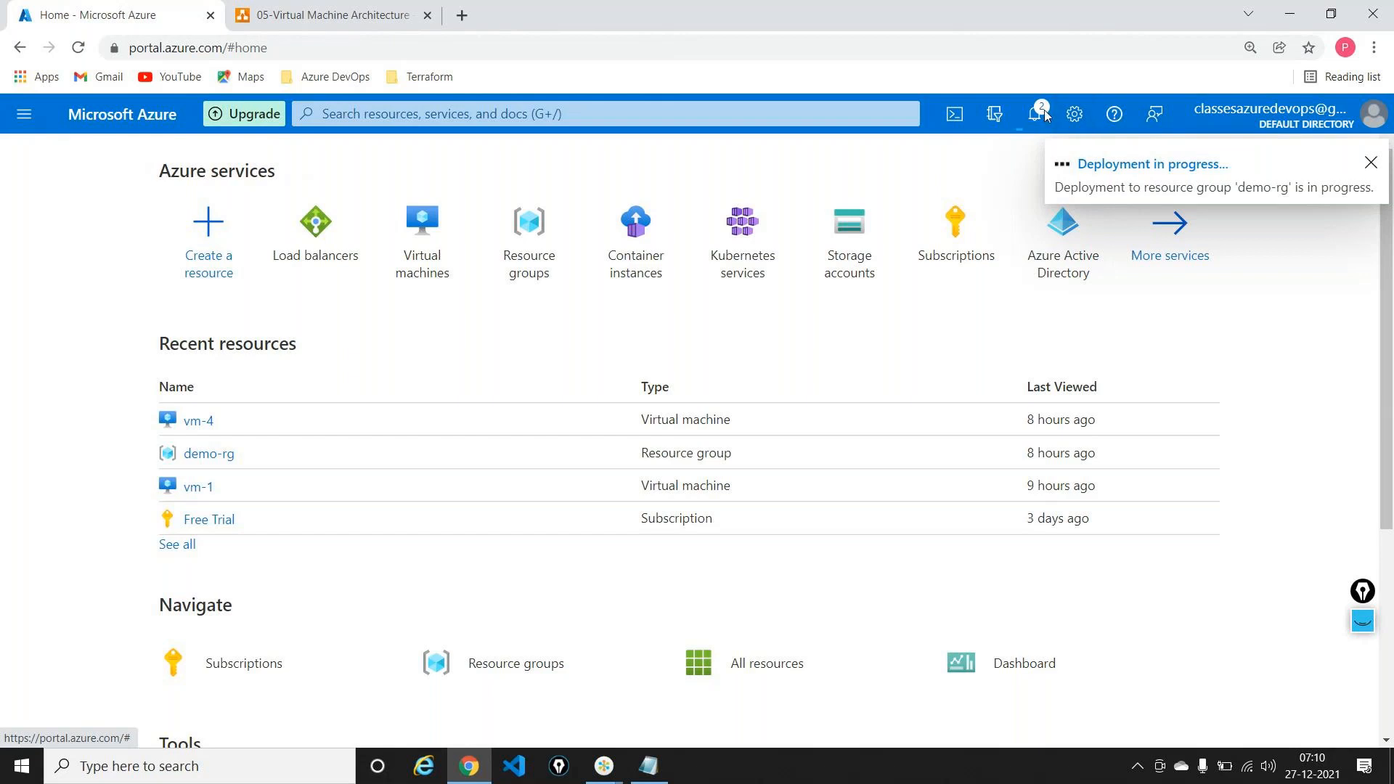
{"action": "left_click", "coordinate": [1135, 166]}
{"action": "left_click", "coordinate": [1004, 263]}
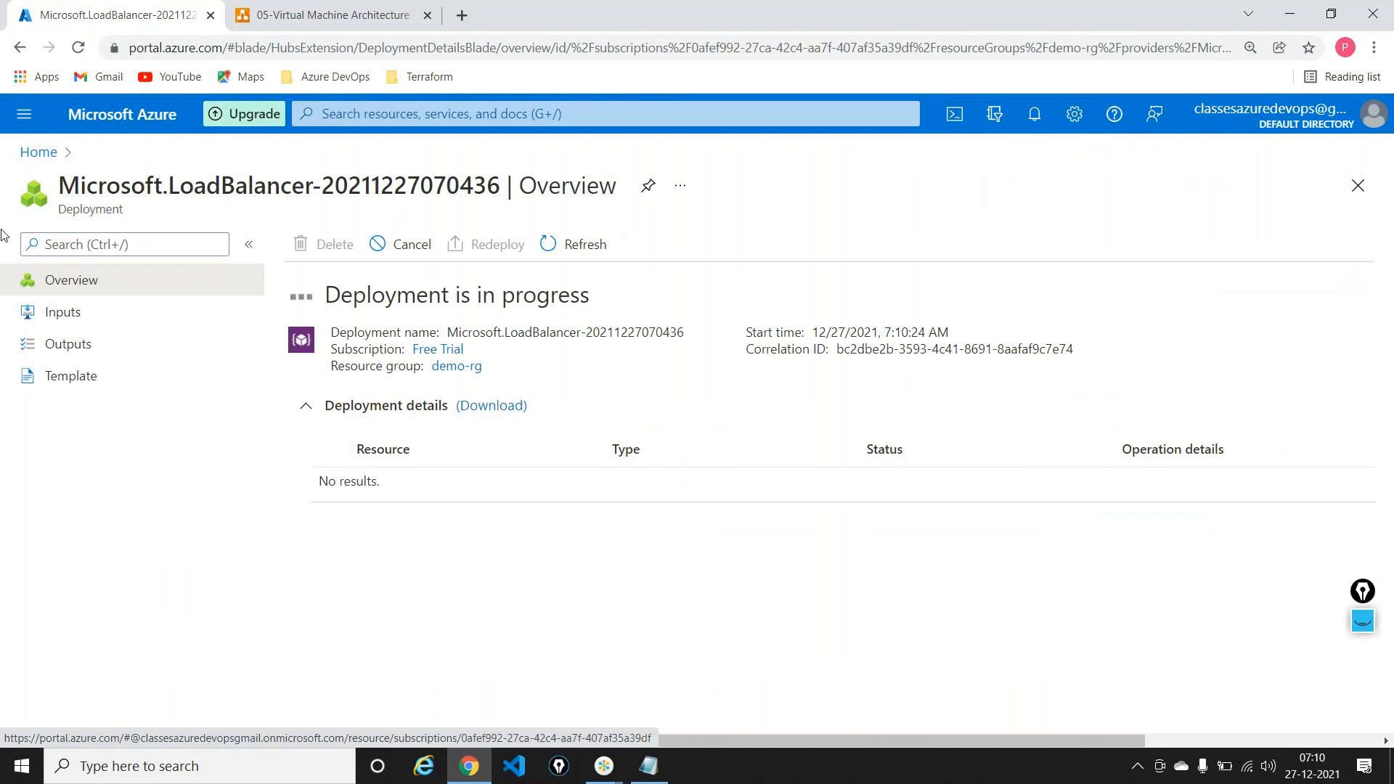
Step: Open the Load balancers list, then bring up the Virtual Machine Architecture diagram
{"action": "left_click", "coordinate": [38, 153]}
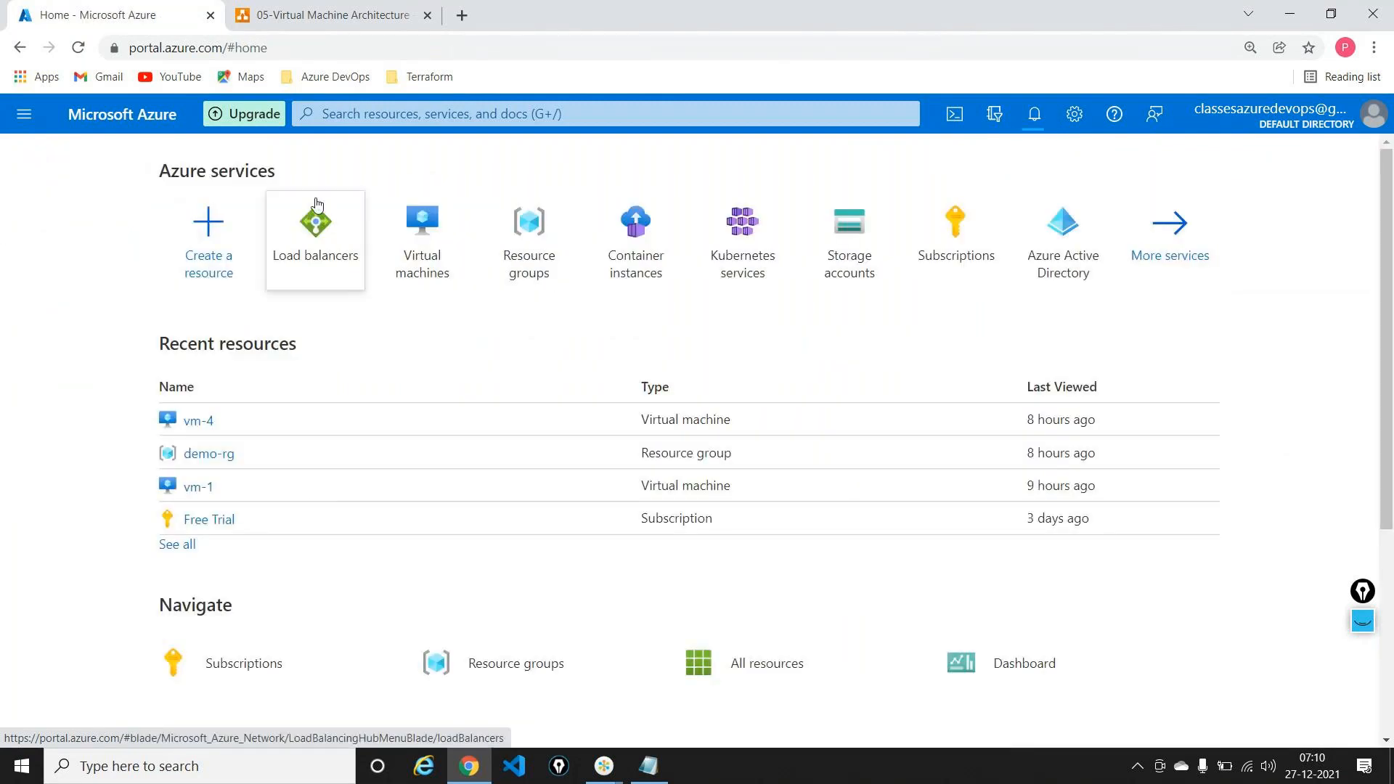
{"action": "left_click", "coordinate": [315, 226]}
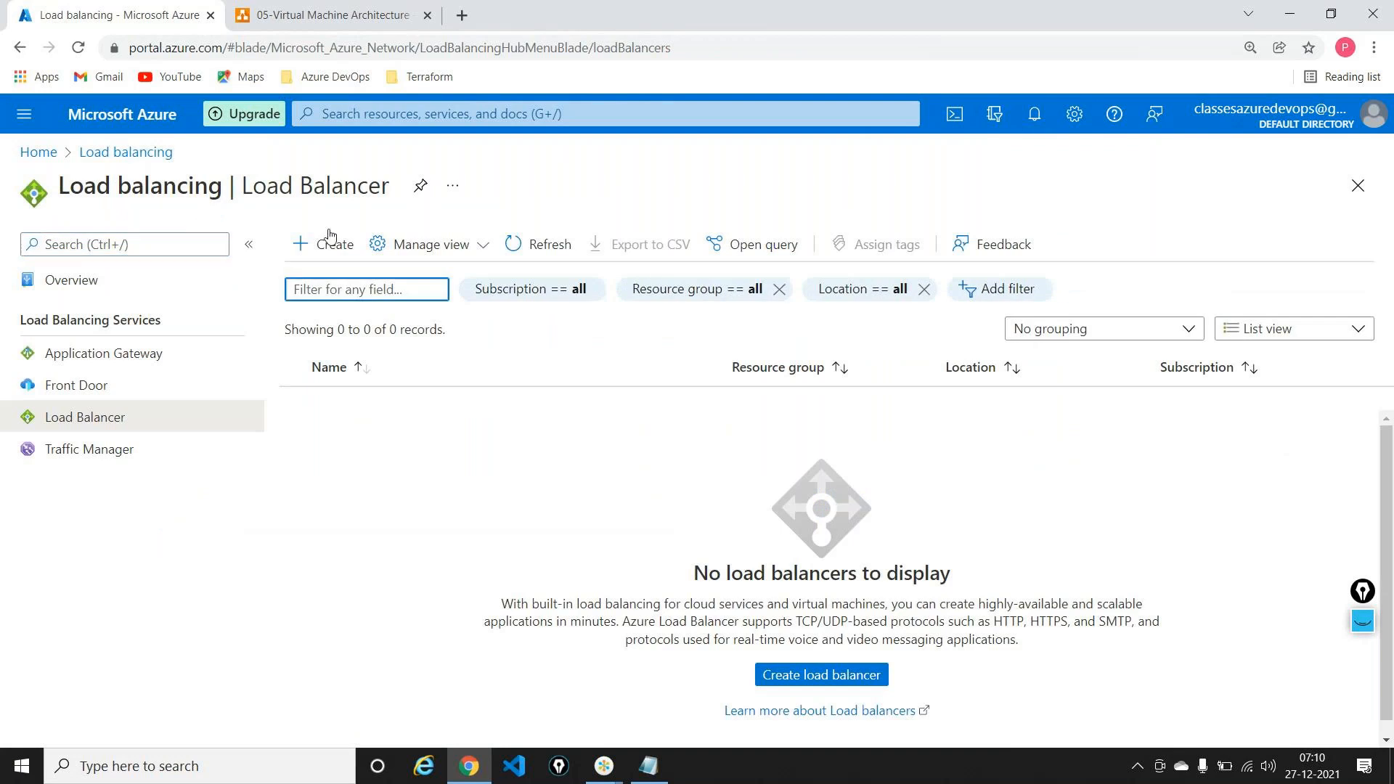
{"action": "left_click", "coordinate": [327, 14]}
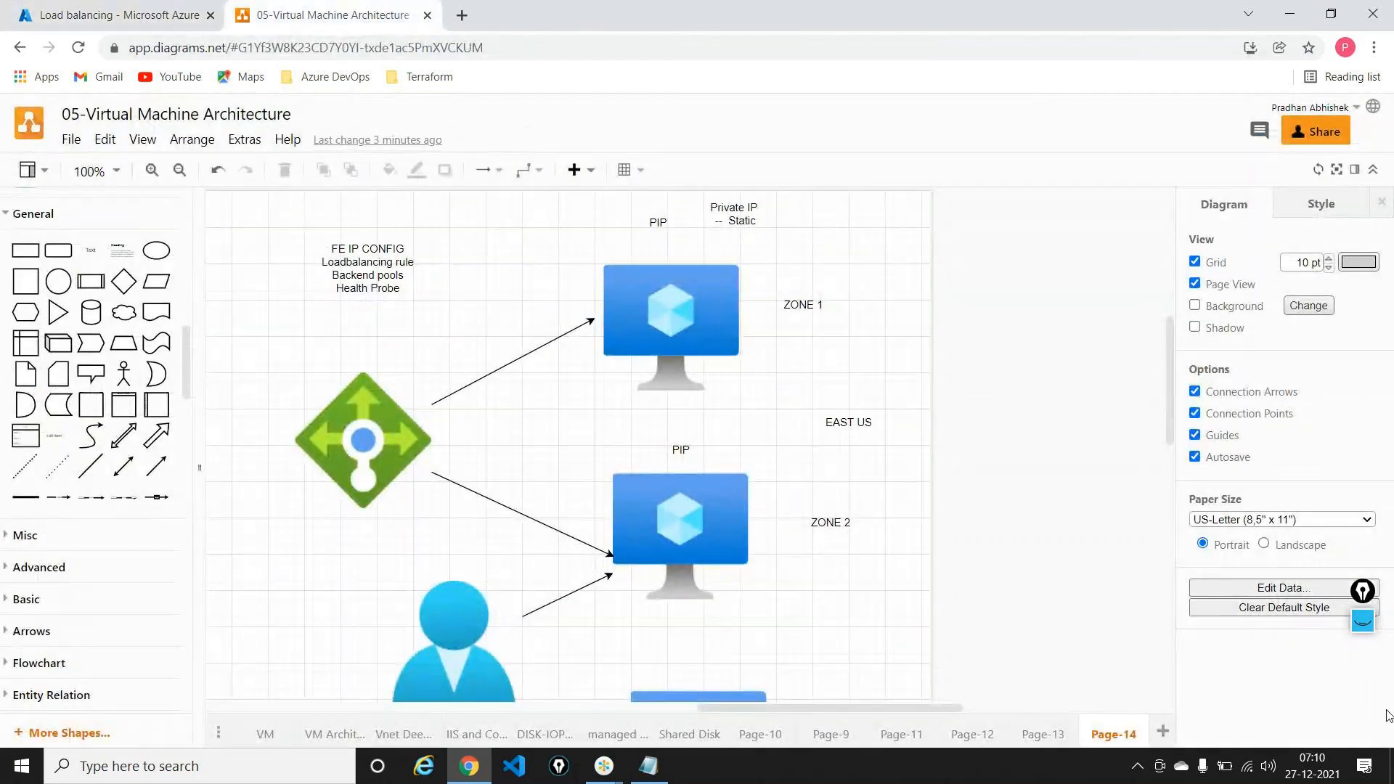
Step: With the pen overlay, circle the East US load balancer, tick its two zone VMs, then erase
{"action": "left_click_drag", "start_coordinate": [1359, 594], "coordinate": [1304, 293]}
{"action": "left_click", "coordinate": [1306, 320]}
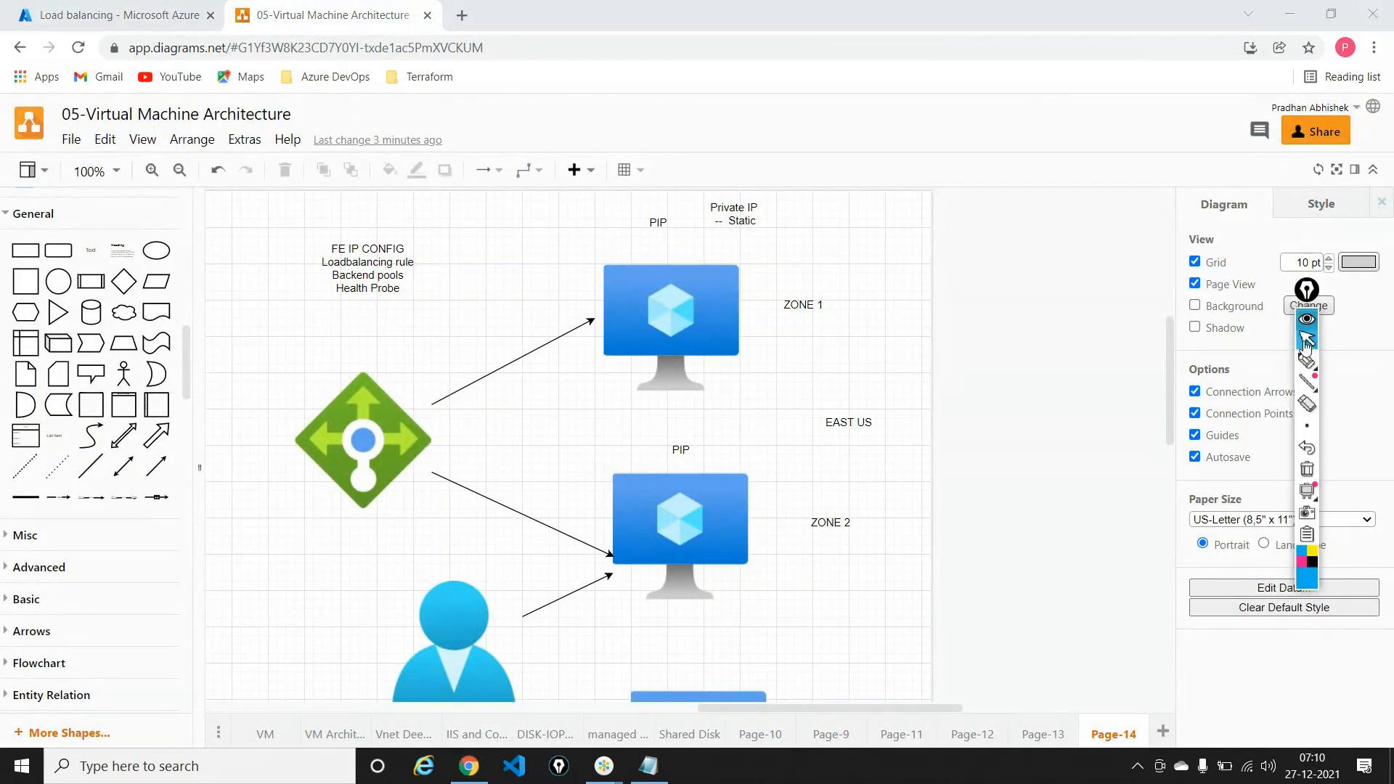
{"action": "left_click", "coordinate": [1307, 361]}
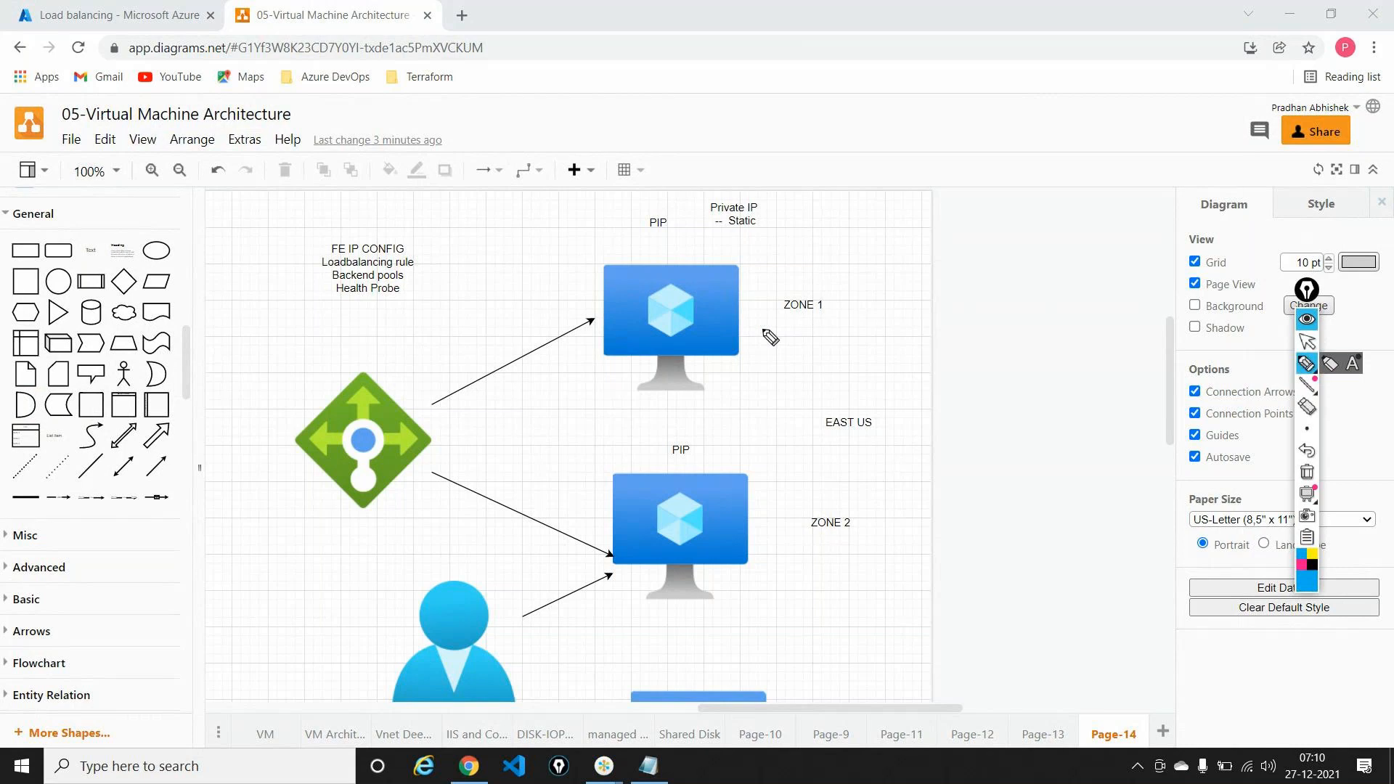
{"action": "left_click_drag", "start_coordinate": [763, 331], "coordinate": [789, 323]}
{"action": "left_click_drag", "start_coordinate": [768, 524], "coordinate": [789, 518]}
{"action": "mouse_move", "coordinate": [355, 327]}
{"action": "left_mouse_down"}
{"action": "mouse_move", "coordinate": [280, 392]}
{"action": "mouse_move", "coordinate": [276, 424]}
{"action": "mouse_move", "coordinate": [429, 378]}
{"action": "mouse_move", "coordinate": [369, 349]}
{"action": "left_mouse_up"}
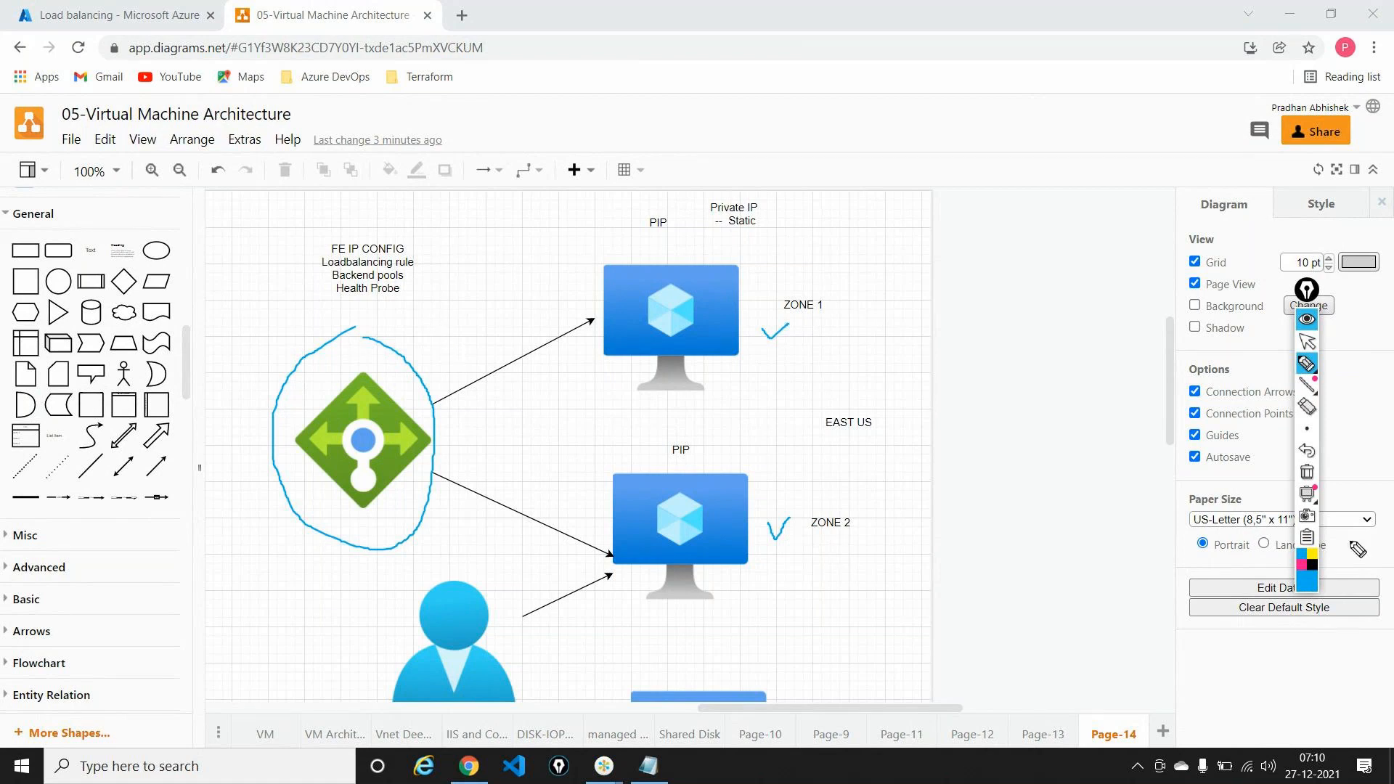
{"action": "left_click", "coordinate": [1306, 472]}
{"action": "left_click", "coordinate": [1307, 341]}
Step: Circle the second load balancer, tick both West US VMs, erase, and return to Azure
{"action": "left_click", "coordinate": [711, 530]}
{"action": "scroll", "coordinate": [711, 530], "scroll_direction": "down", "scroll_amount": 5}
{"action": "scroll", "coordinate": [711, 531], "scroll_direction": "down", "scroll_amount": 1}
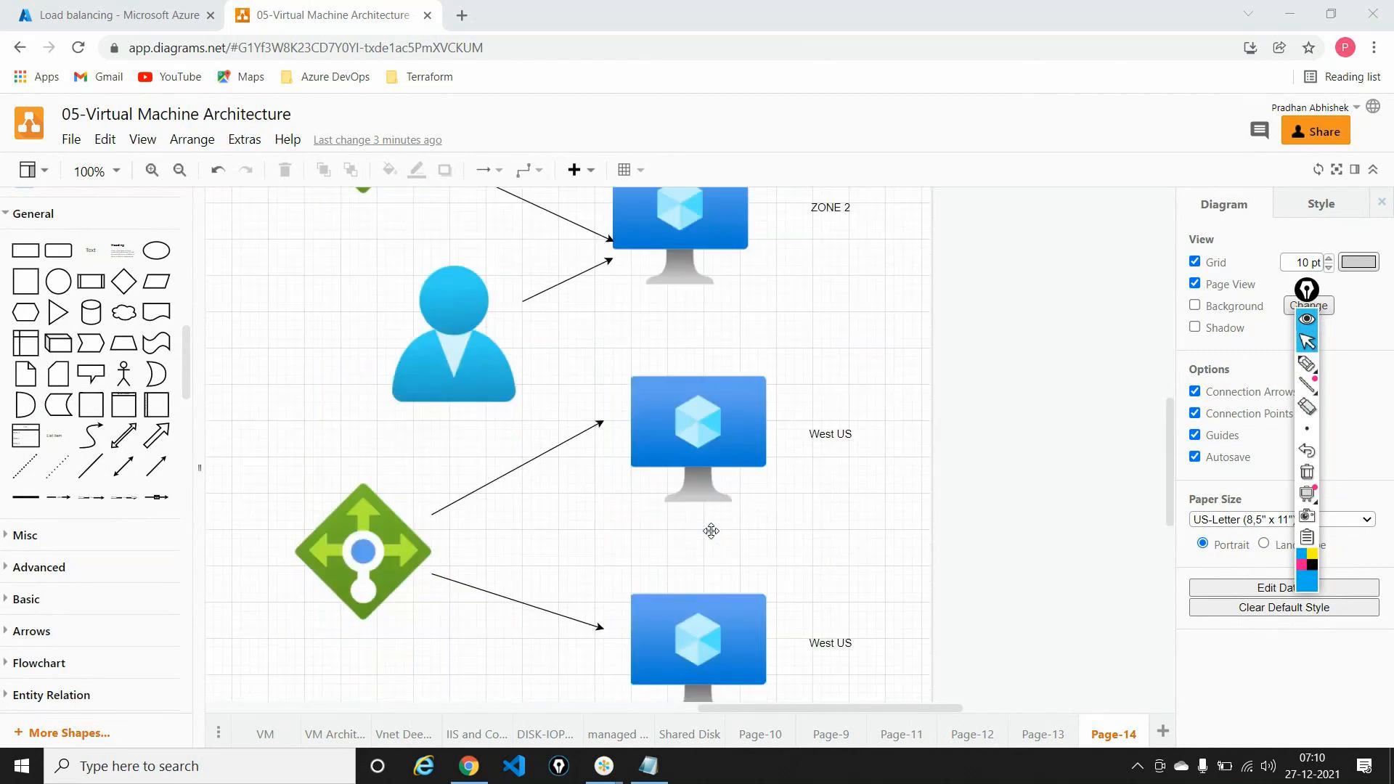
{"action": "left_click", "coordinate": [1305, 367]}
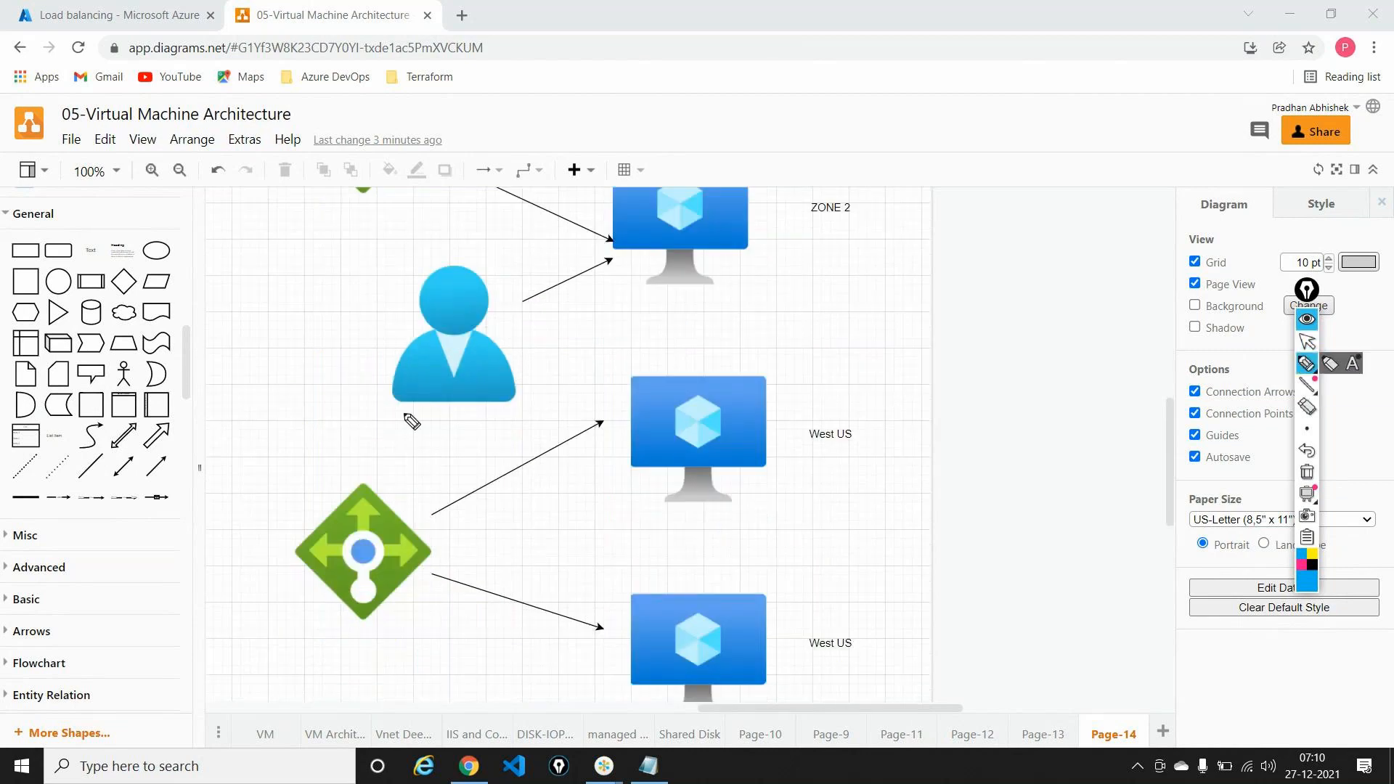
{"action": "mouse_move", "coordinate": [376, 436]}
{"action": "left_mouse_down"}
{"action": "mouse_move", "coordinate": [318, 453]}
{"action": "mouse_move", "coordinate": [298, 609]}
{"action": "mouse_move", "coordinate": [433, 637]}
{"action": "mouse_move", "coordinate": [380, 449]}
{"action": "left_mouse_up"}
{"action": "mouse_move", "coordinate": [785, 401]}
{"action": "left_mouse_down"}
{"action": "mouse_move", "coordinate": [798, 421]}
{"action": "mouse_move", "coordinate": [822, 372]}
{"action": "left_mouse_up"}
{"action": "left_click_drag", "start_coordinate": [782, 613], "coordinate": [833, 574]}
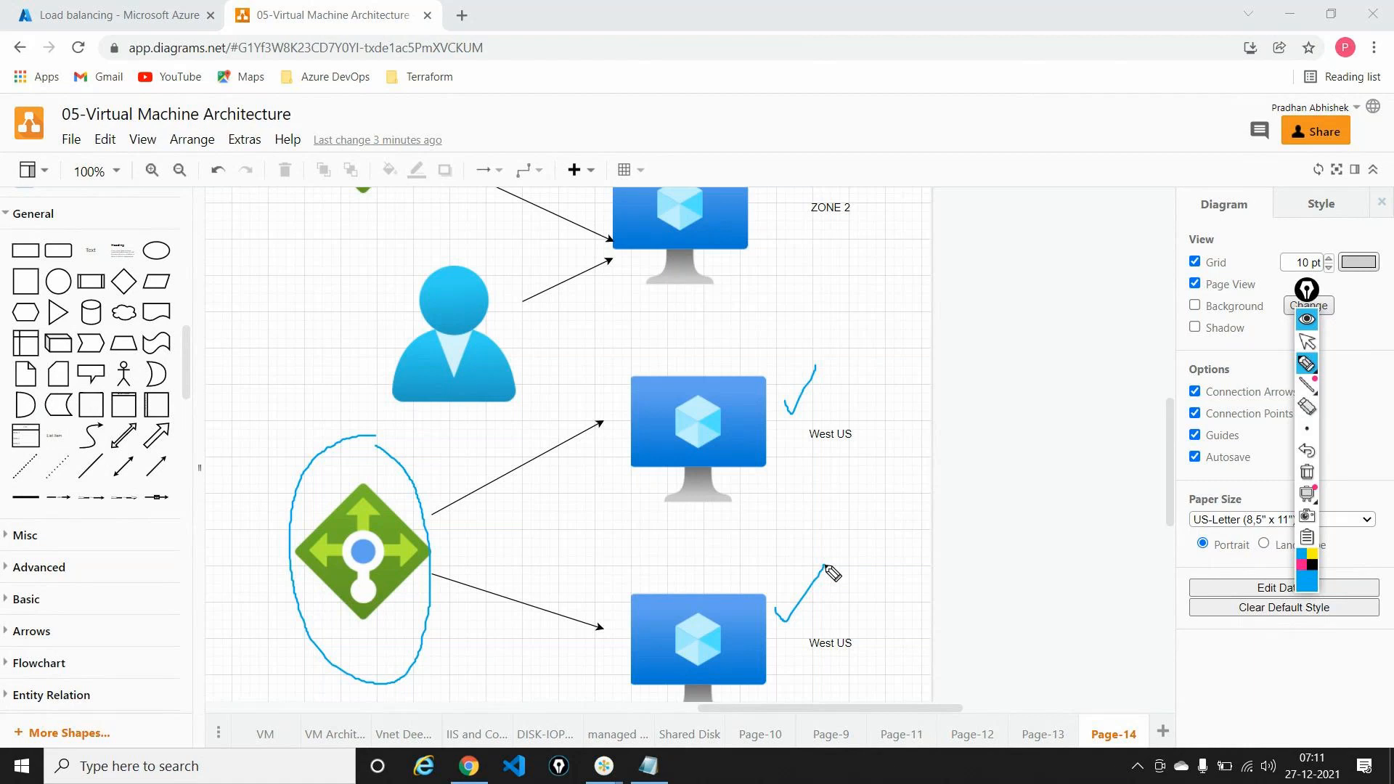
{"action": "left_click", "coordinate": [1307, 472]}
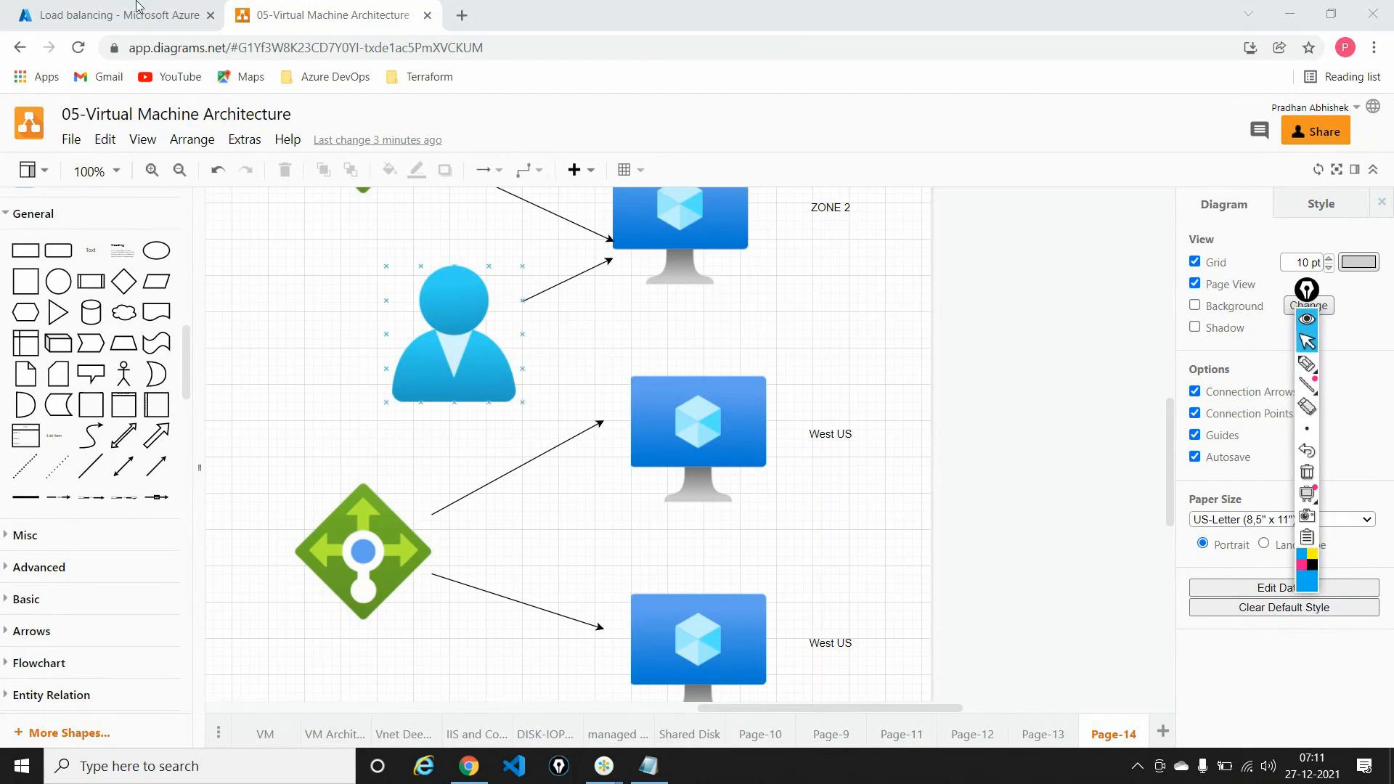
{"action": "left_click", "coordinate": [120, 15]}
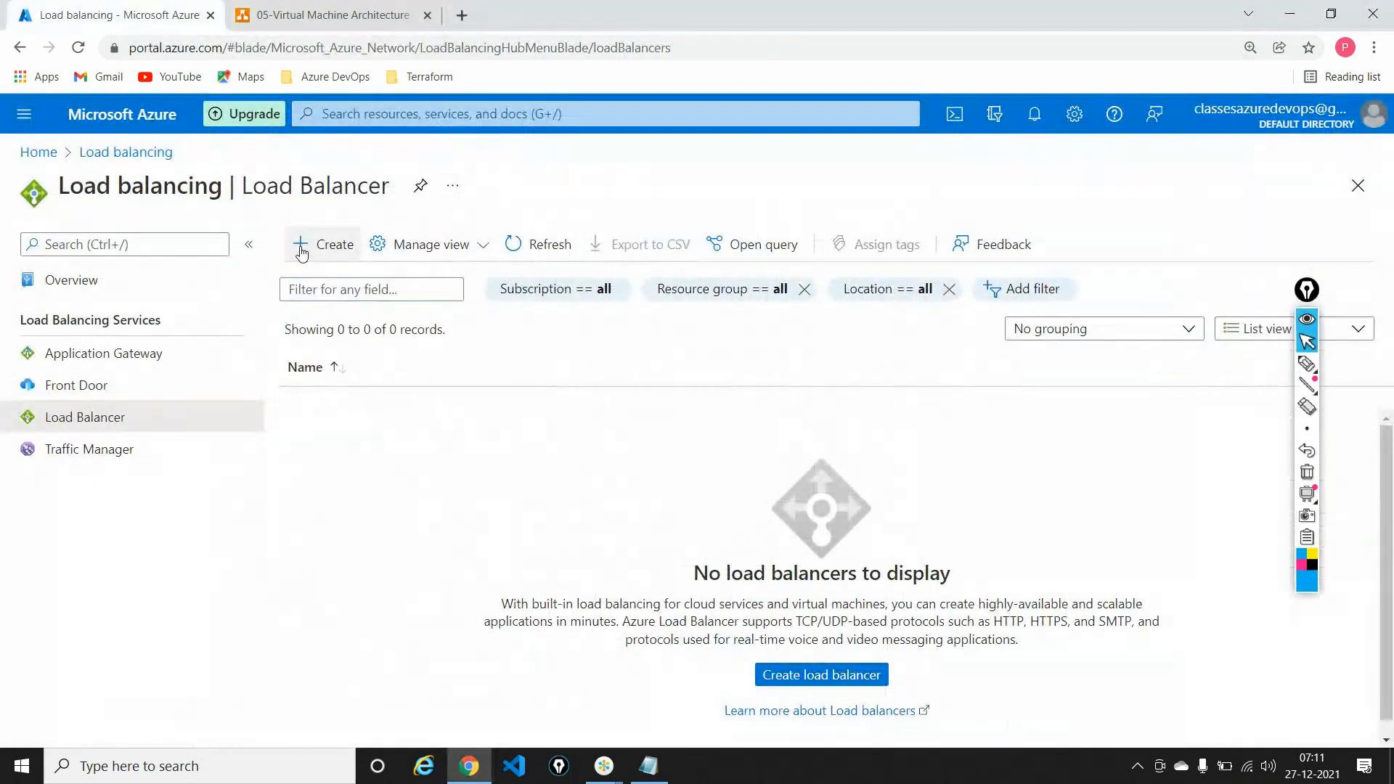
Step: Open a new Create load balancer form, with the Virtual machines list in a duplicated tab
{"action": "left_click", "coordinate": [1306, 290]}
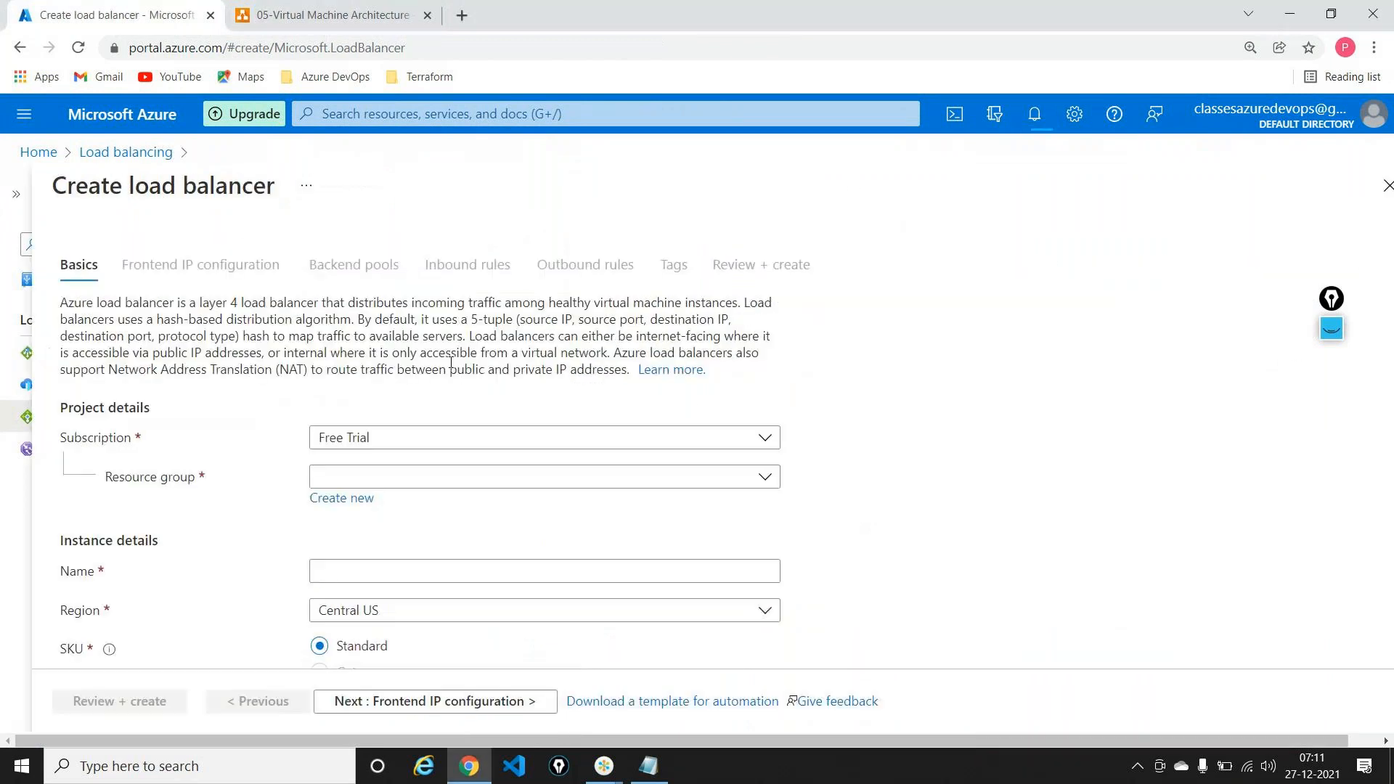
{"action": "right_click", "coordinate": [186, 4]}
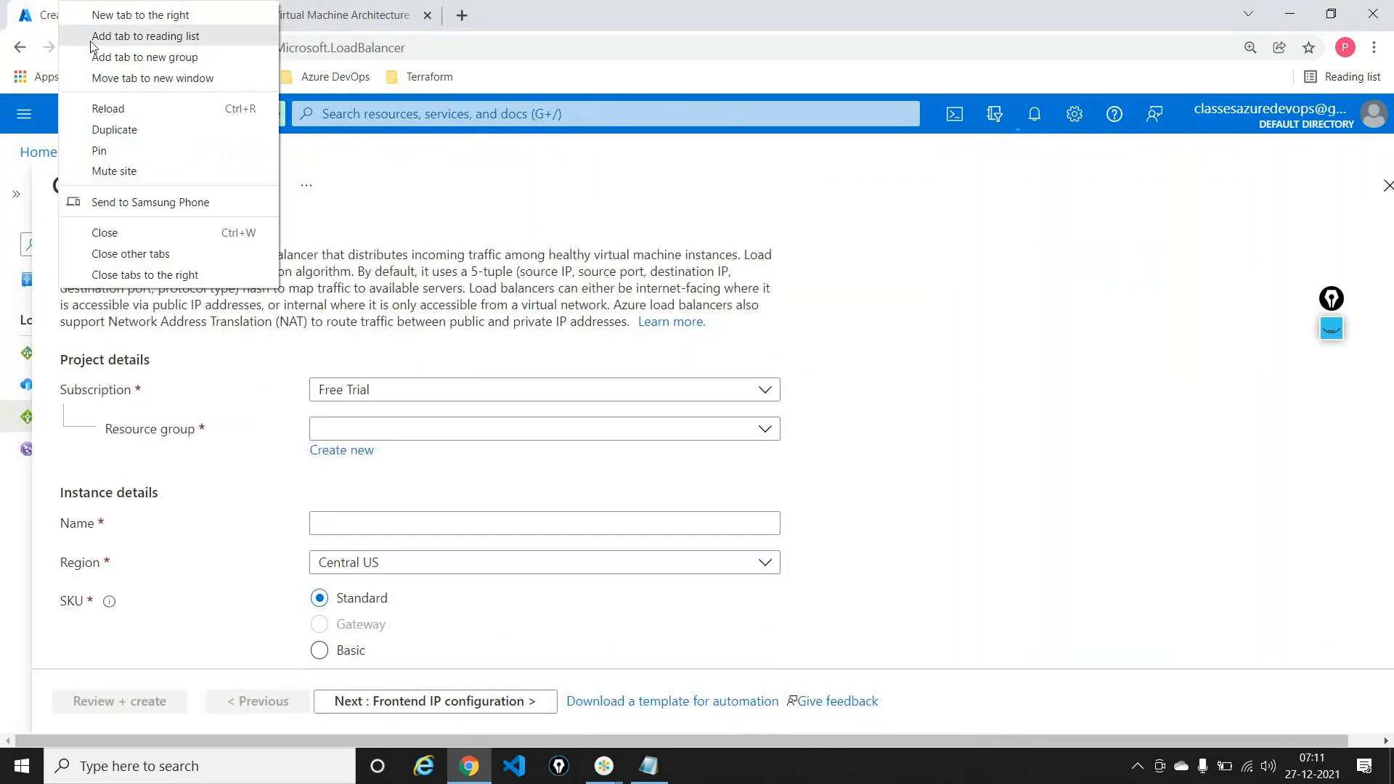
{"action": "left_click", "coordinate": [146, 128]}
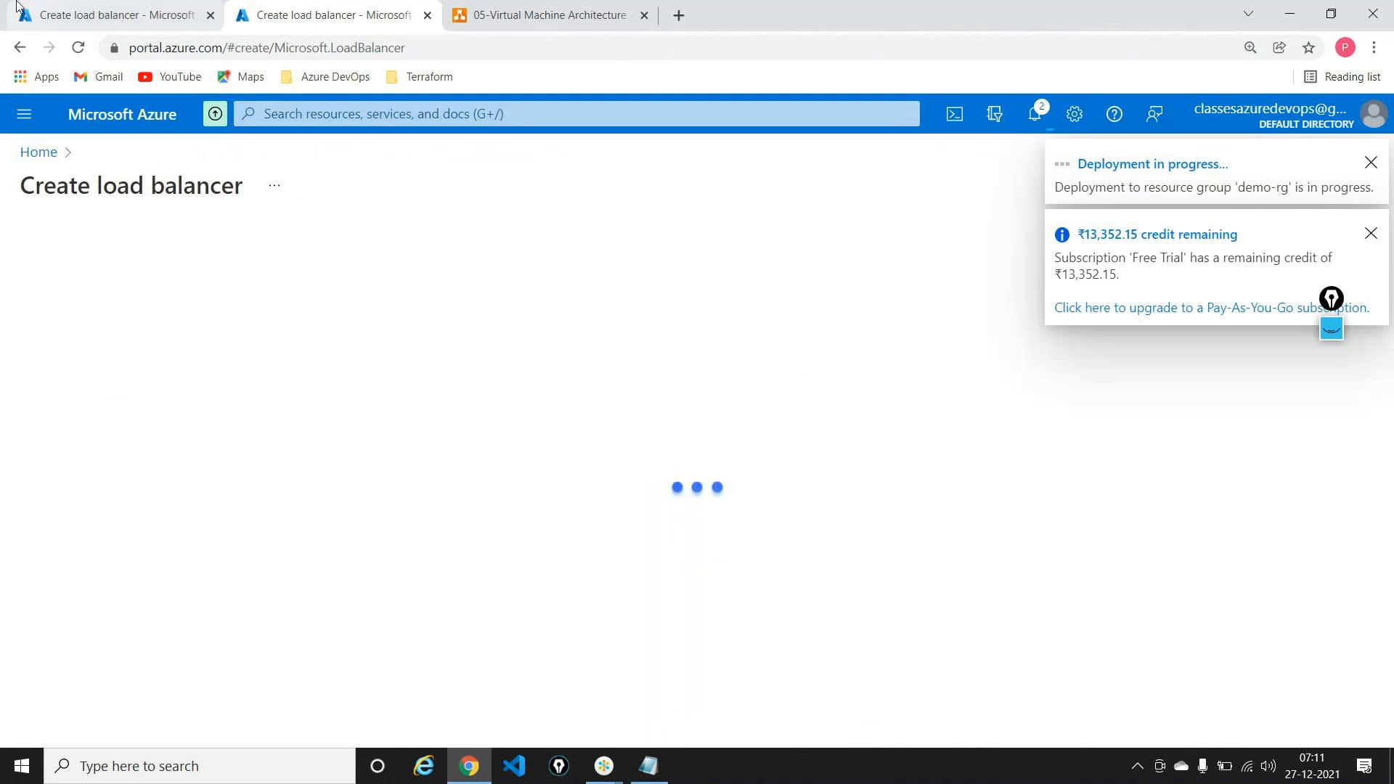
{"action": "left_click", "coordinate": [36, 151]}
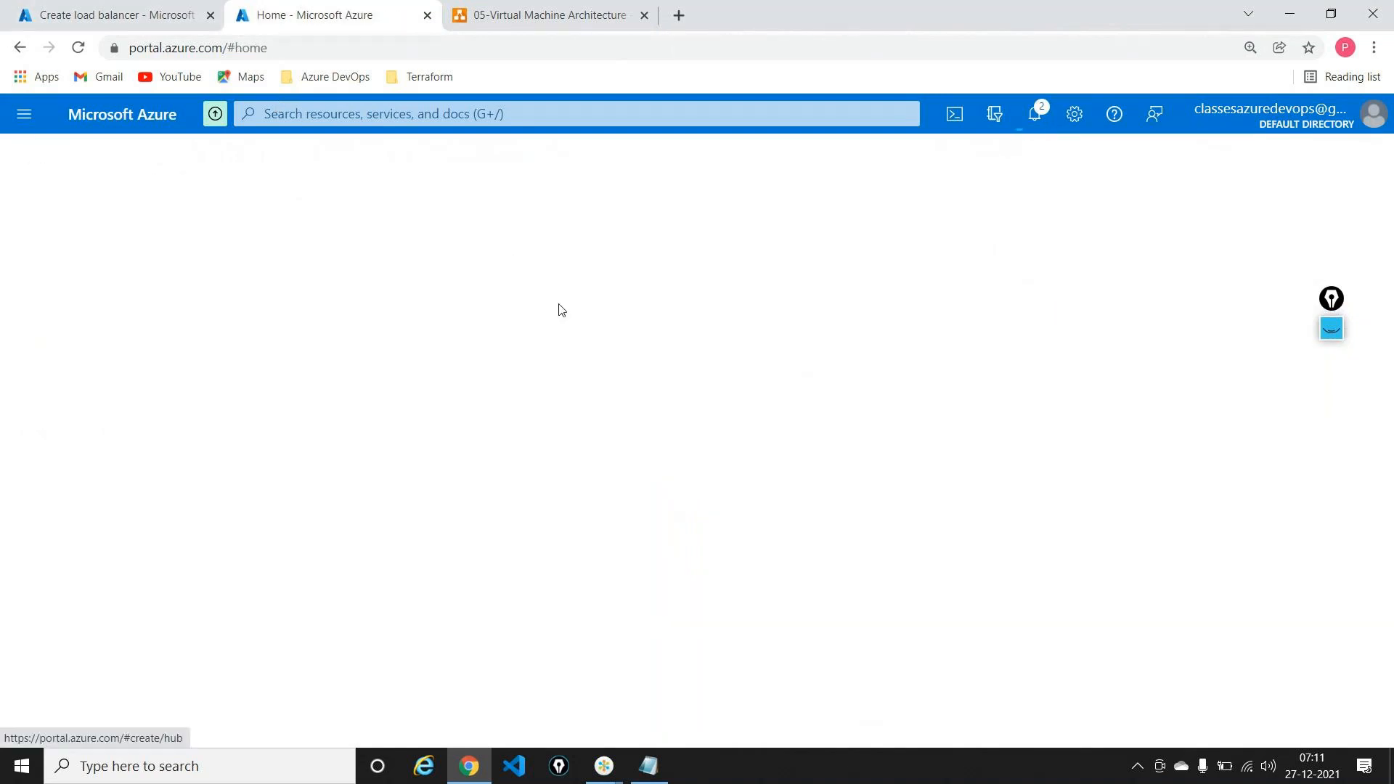
{"action": "left_click", "coordinate": [405, 230]}
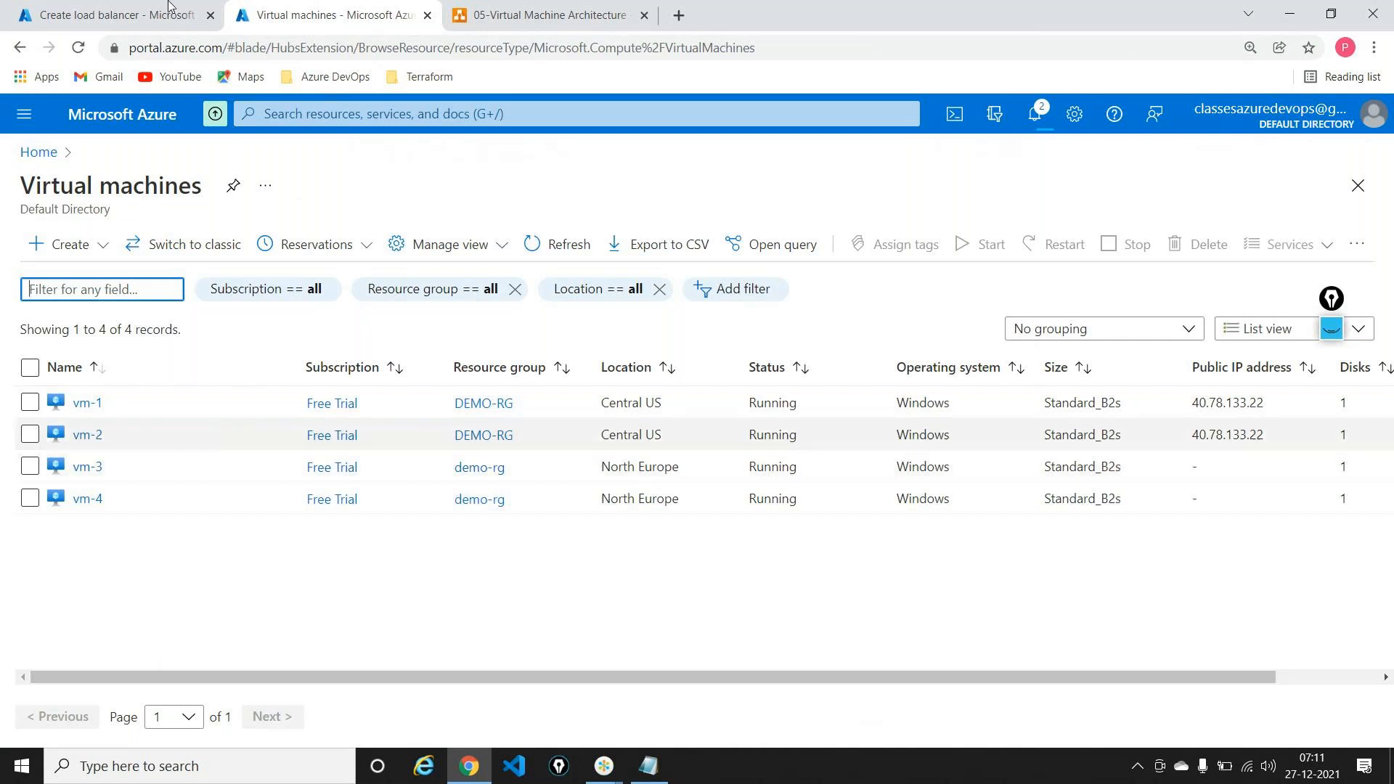
{"action": "left_click", "coordinate": [116, 14]}
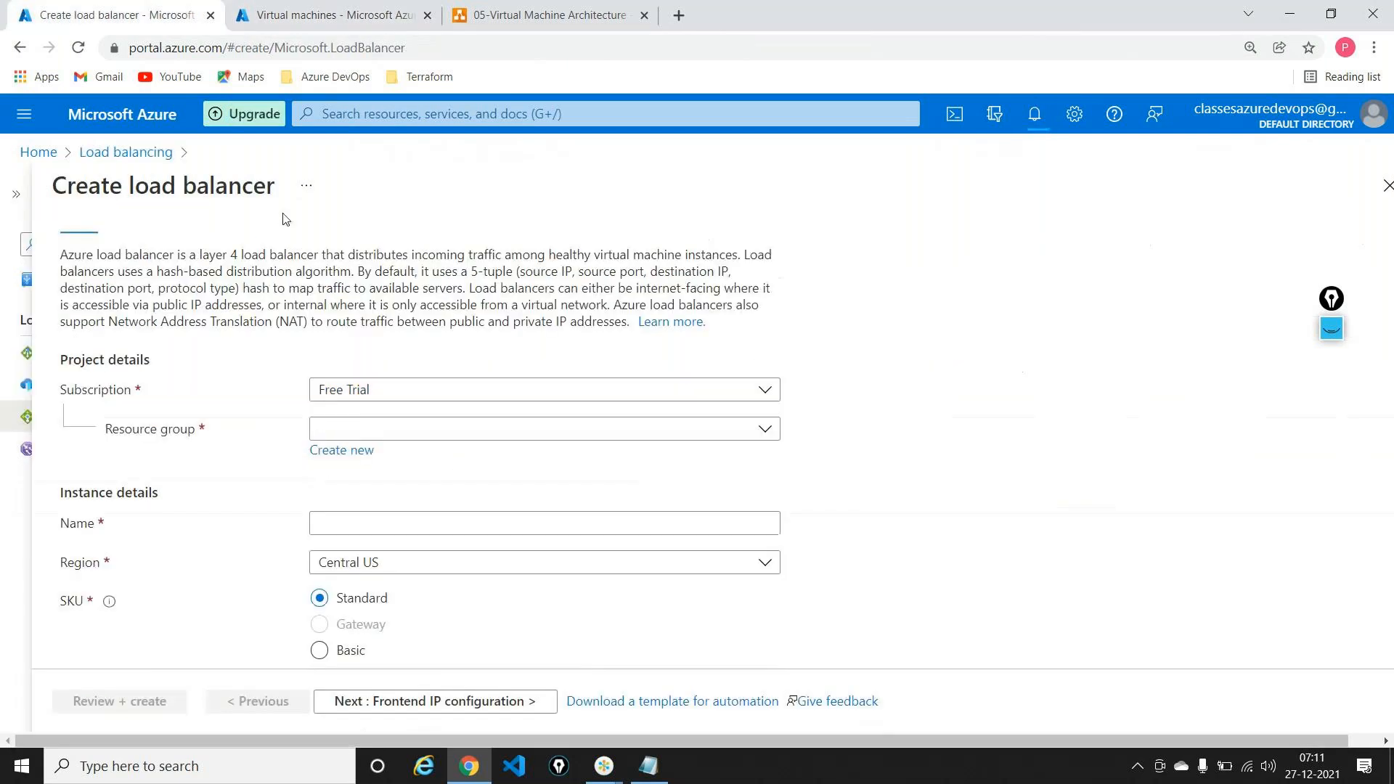
Step: Set the resource group to demo-rg and name the load balancer northeurope-lb
{"action": "left_click", "coordinate": [407, 430]}
{"action": "left_click", "coordinate": [361, 498]}
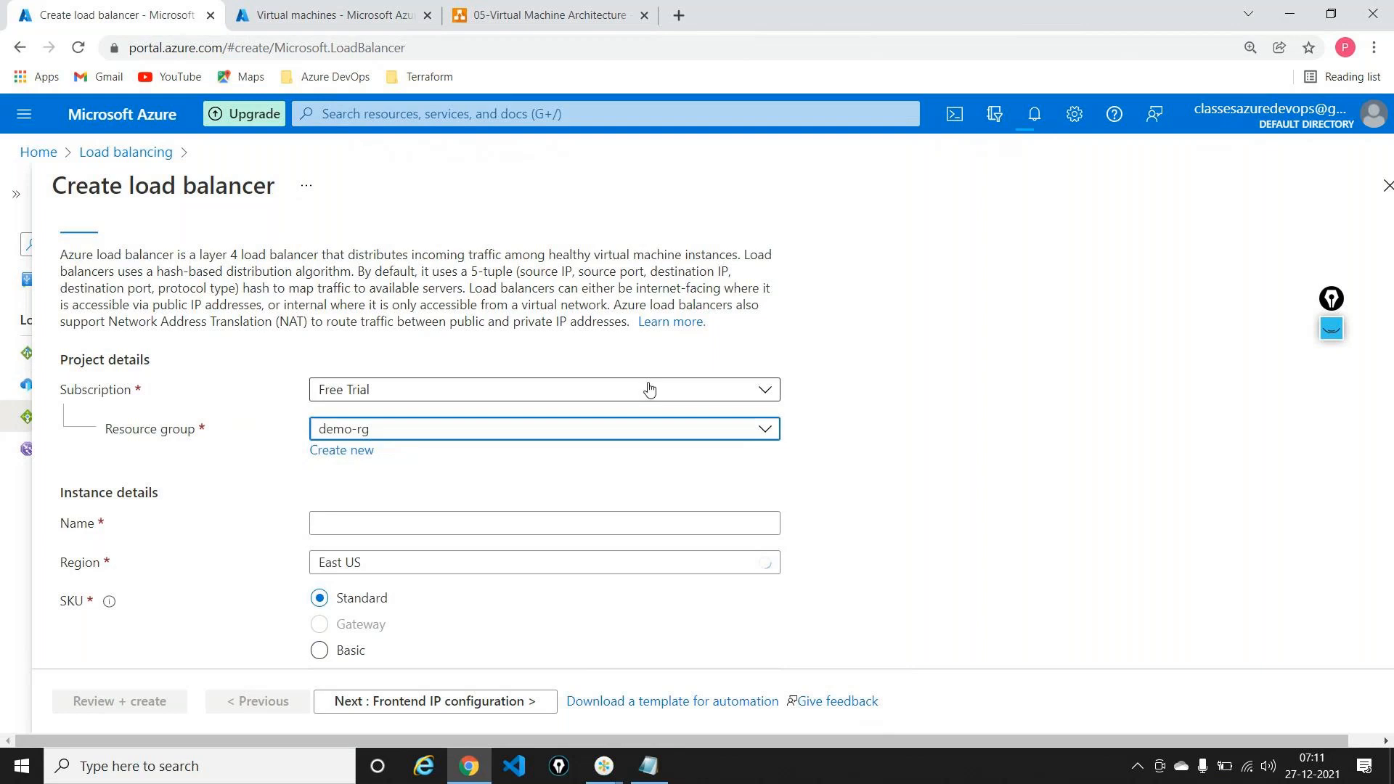
{"action": "scroll", "coordinate": [646, 389], "scroll_direction": "down", "scroll_amount": 1}
{"action": "left_click", "coordinate": [404, 455]}
{"action": "type", "text": "northeurope-lb"}
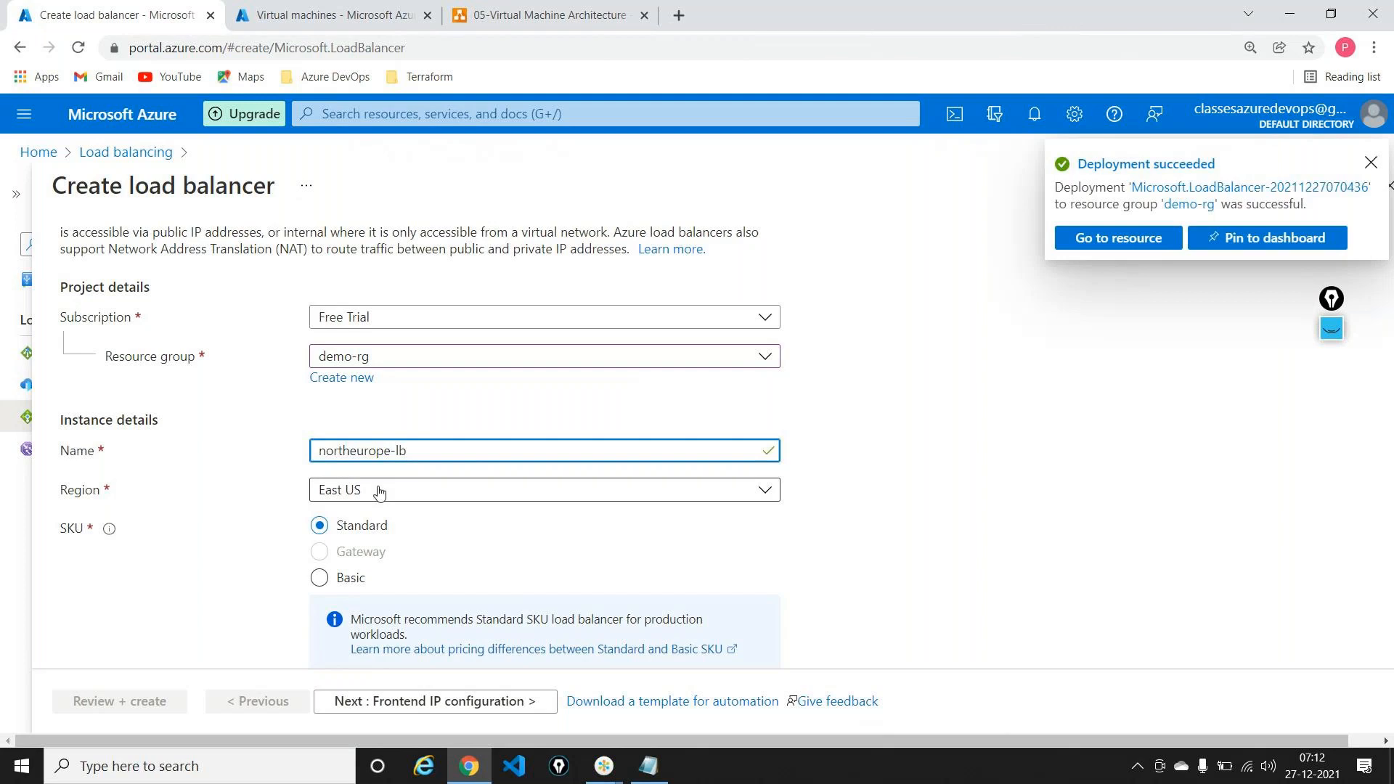
Step: Choose North Europe as the region and continue to Frontend IP configuration
{"action": "left_click", "coordinate": [423, 489]}
{"action": "type", "text": "no"}
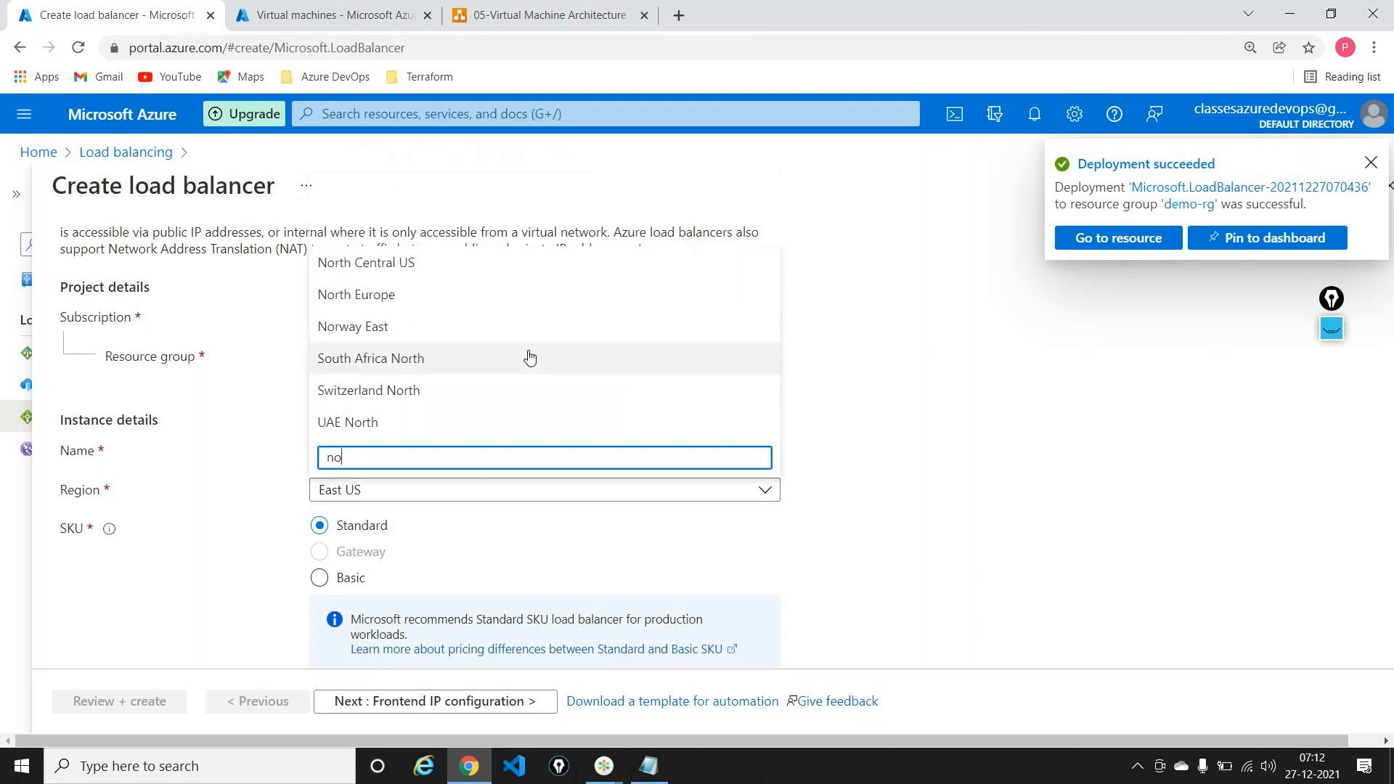
{"action": "type", "text": "rth"}
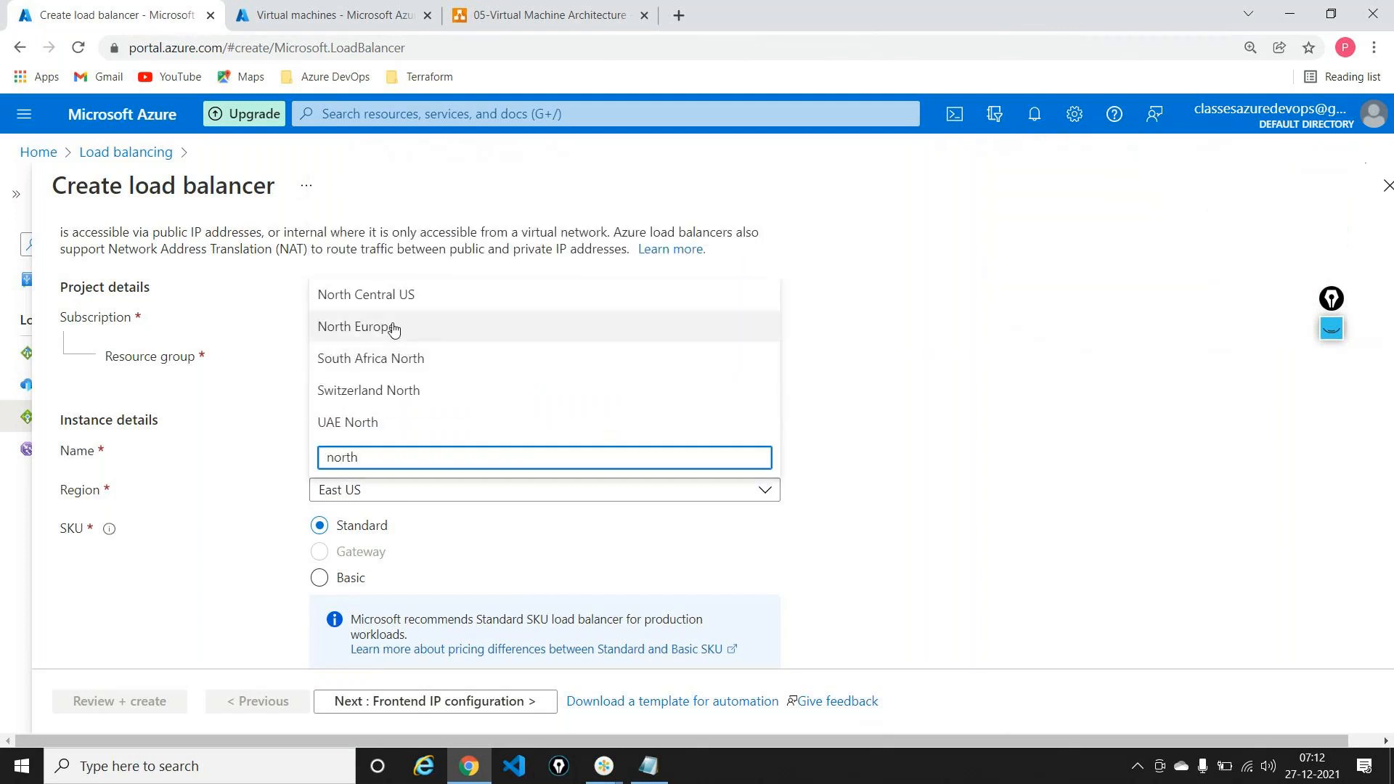
{"action": "left_click", "coordinate": [392, 327]}
{"action": "scroll", "coordinate": [639, 366], "scroll_direction": "down", "scroll_amount": 2}
{"action": "scroll", "coordinate": [645, 370], "scroll_direction": "down", "scroll_amount": 1}
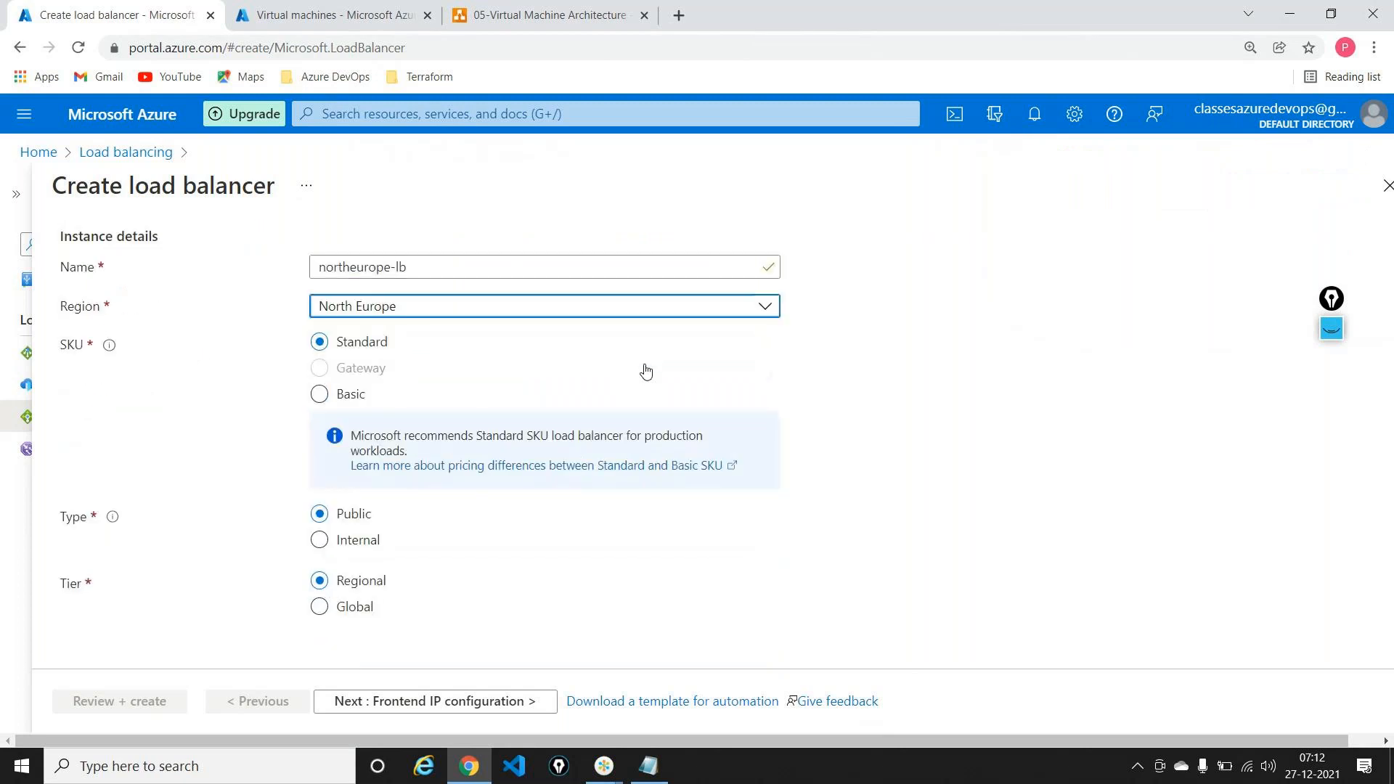
{"action": "left_click", "coordinate": [414, 711]}
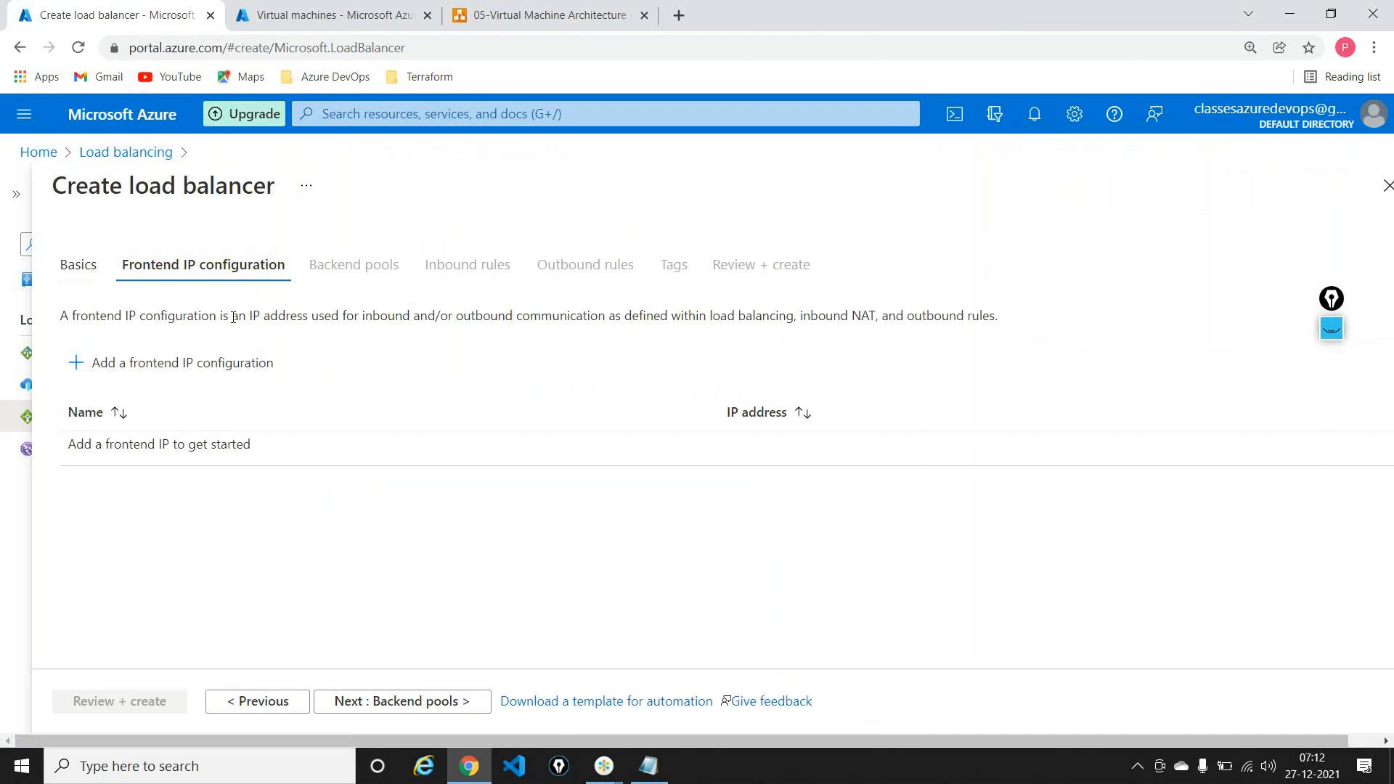
Step: Add frontend IP configuration neip backed by a new public IP neiplb
{"action": "left_click", "coordinate": [178, 365]}
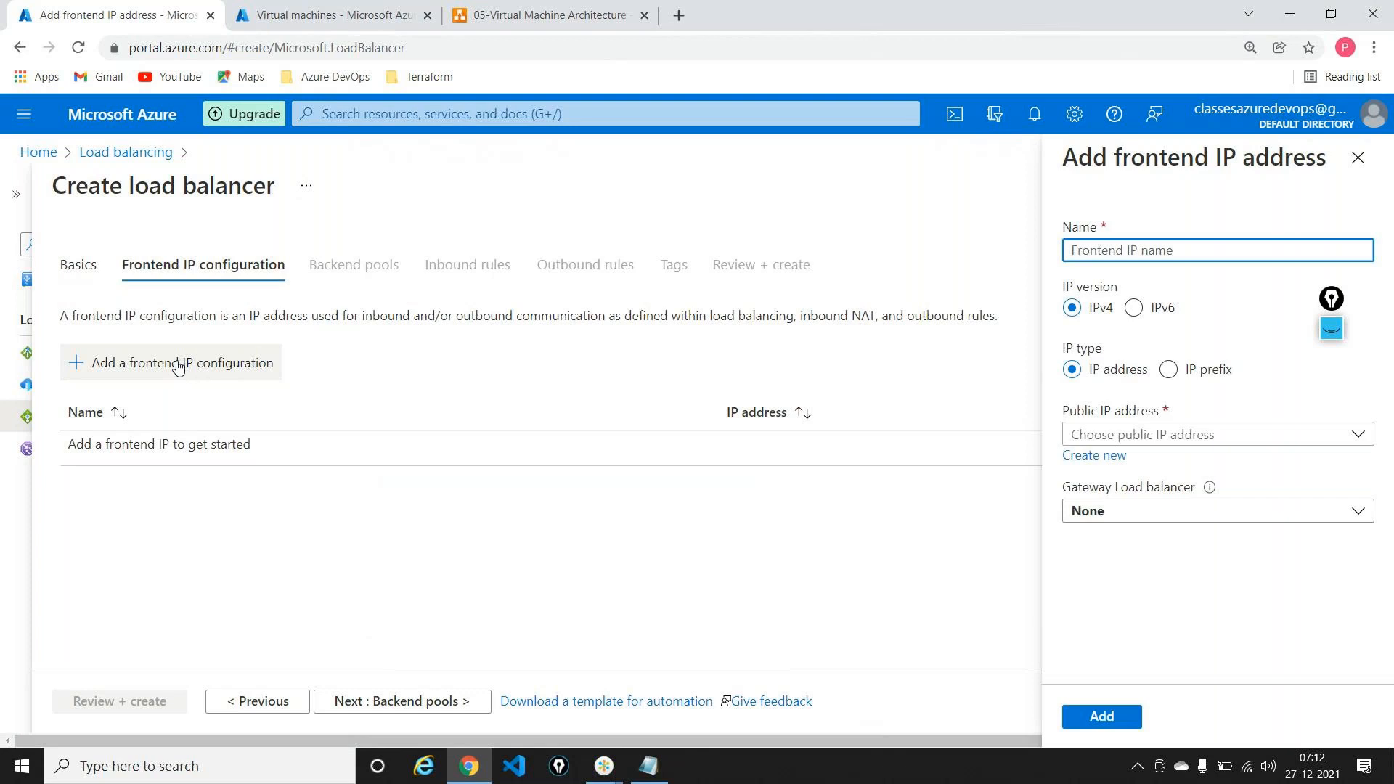
{"action": "type", "text": "neip"}
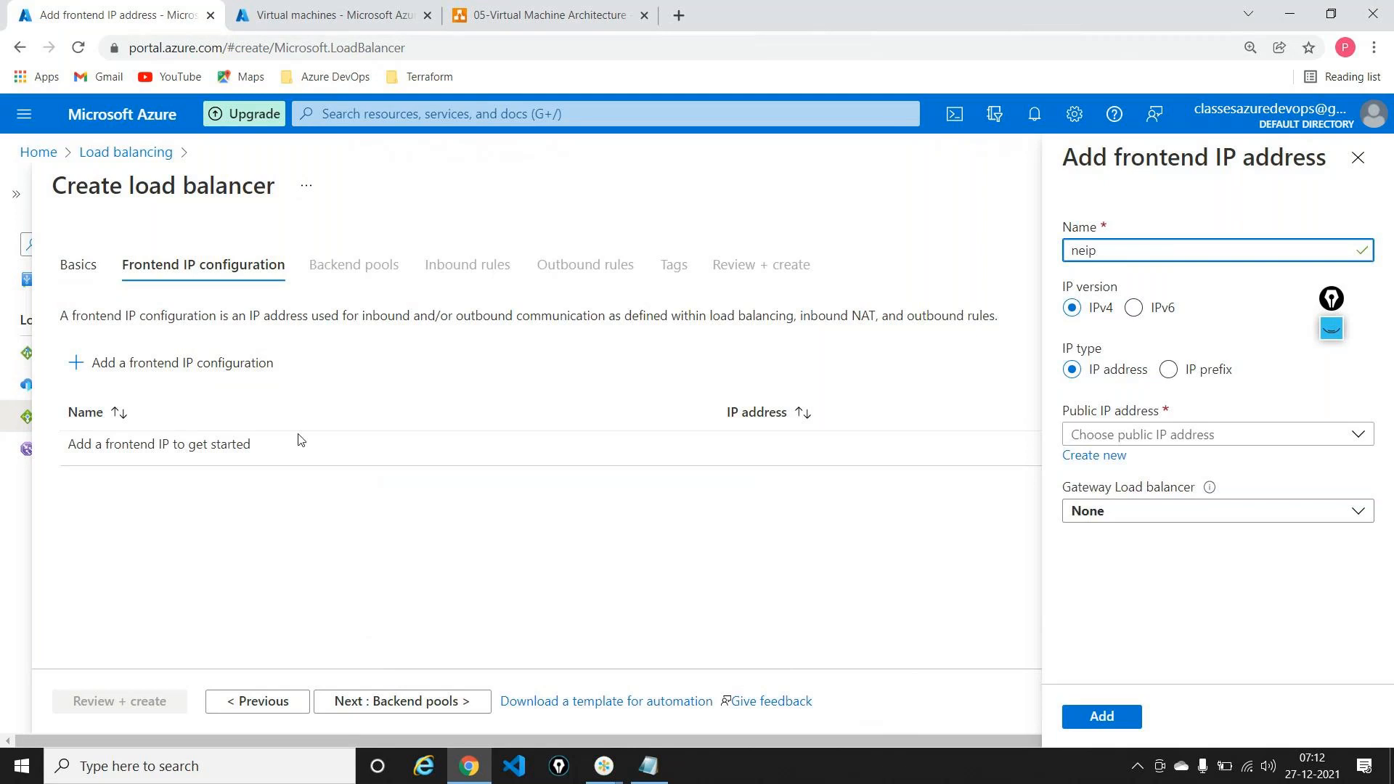
{"action": "left_click", "coordinate": [1091, 456]}
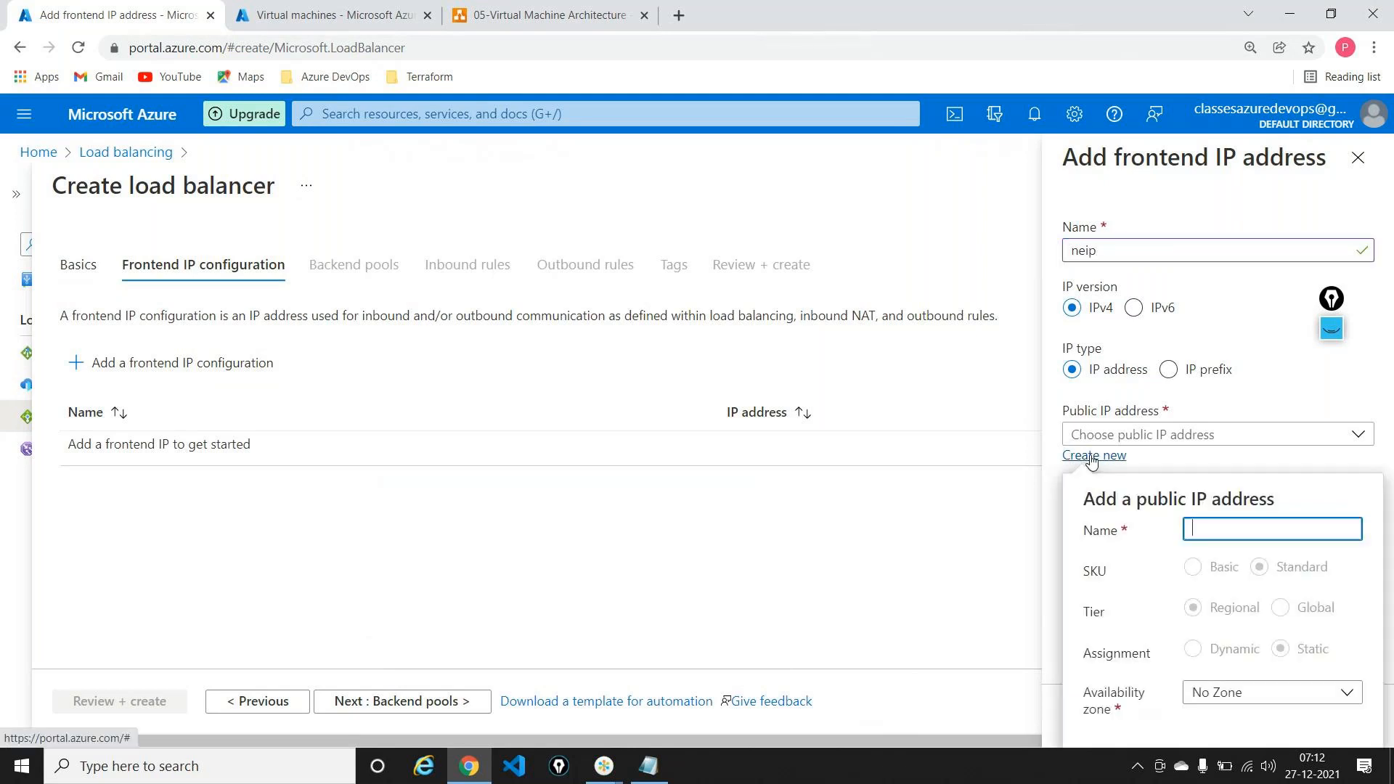
{"action": "type", "text": "neiplb"}
{"action": "scroll", "coordinate": [1114, 395], "scroll_direction": "down", "scroll_amount": 1}
{"action": "left_click", "coordinate": [1116, 404]}
{"action": "left_click", "coordinate": [1101, 716]}
{"action": "left_click", "coordinate": [438, 702]}
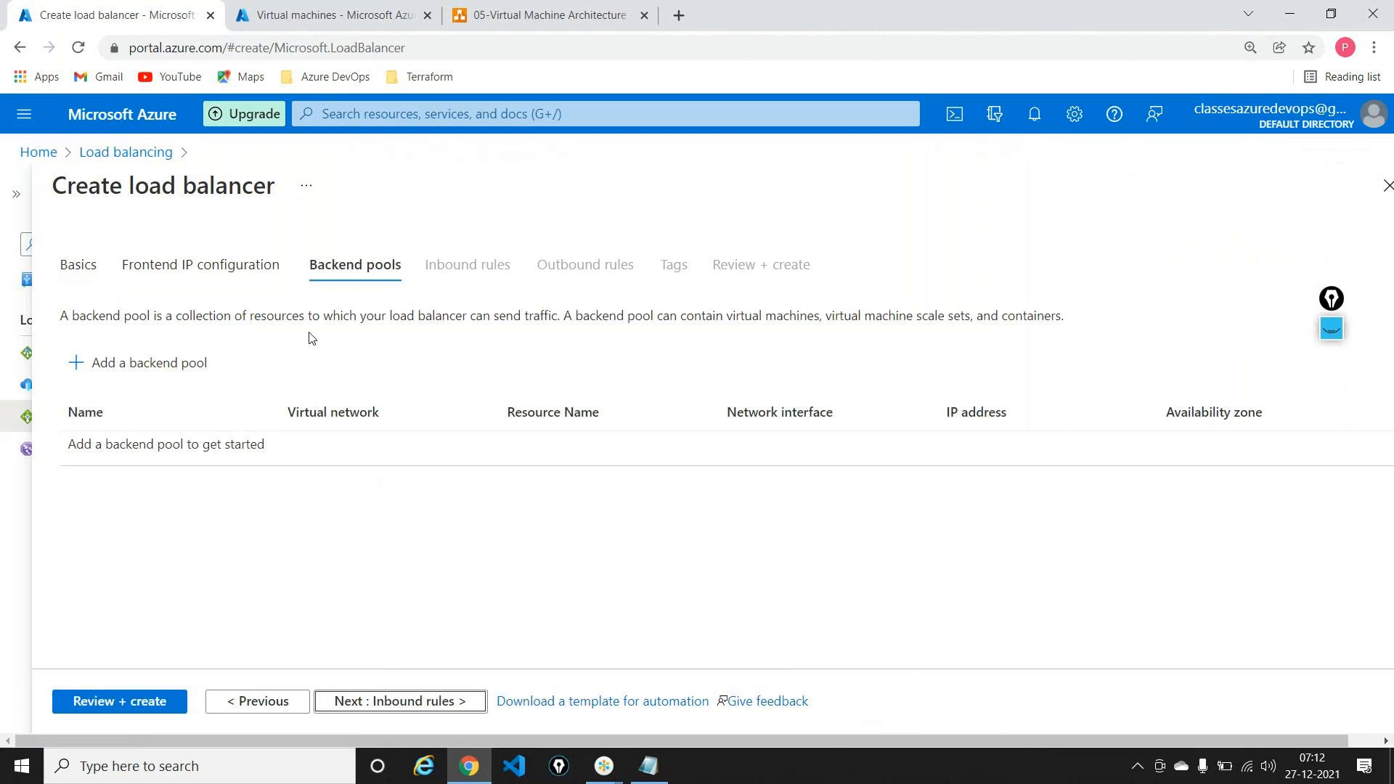
Step: Create backend pool pool-neu on virtual network demorgvnet238 containing vm-4 and vm-3
{"action": "left_click", "coordinate": [190, 366]}
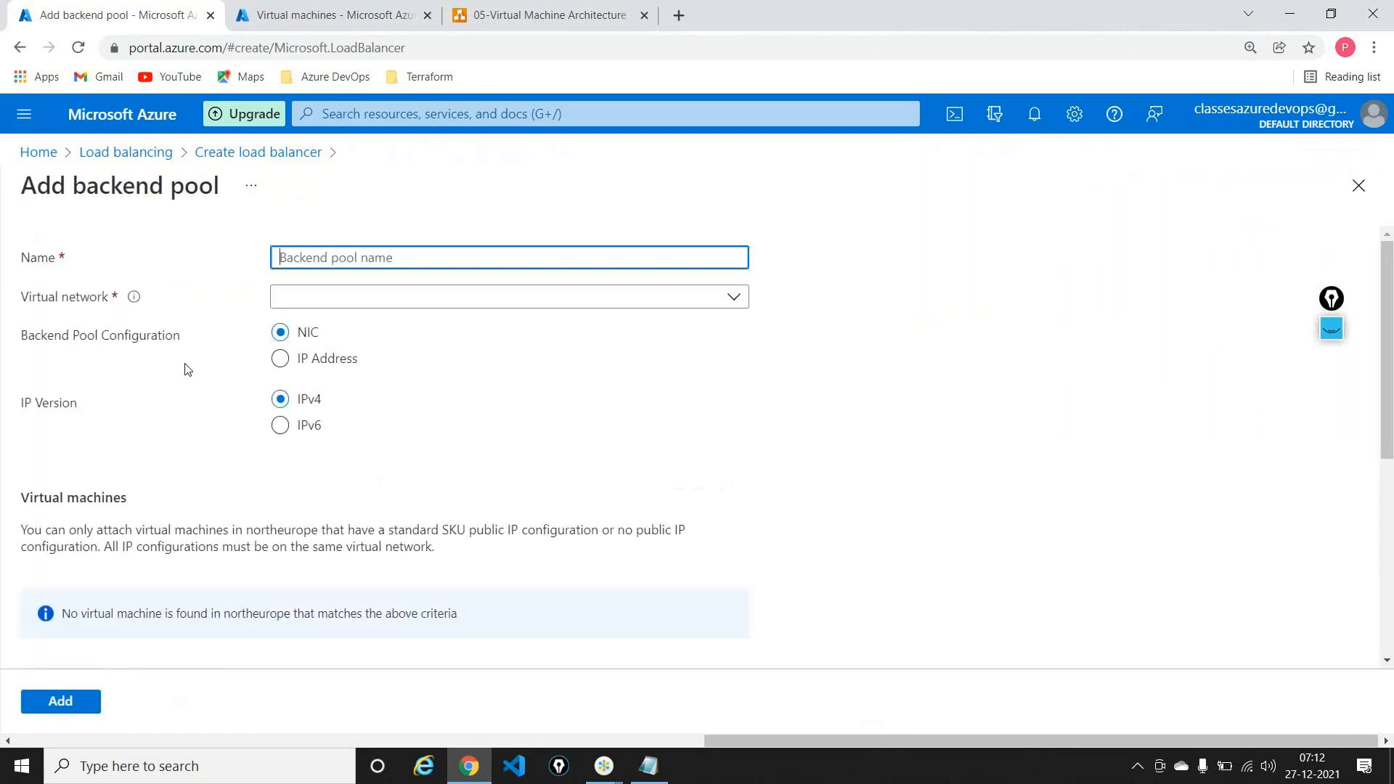
{"action": "type", "text": "pool-neu"}
{"action": "left_click", "coordinate": [398, 297]}
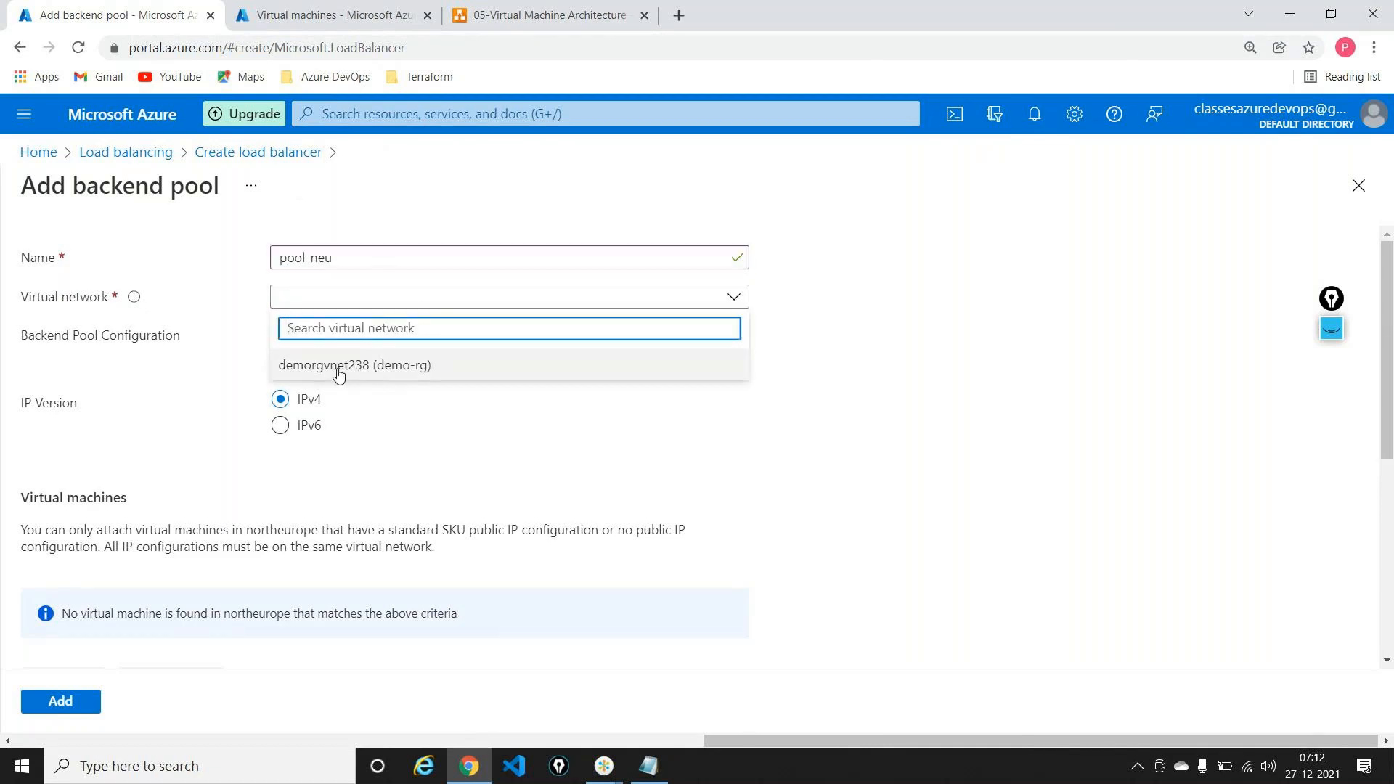
{"action": "left_click", "coordinate": [338, 365]}
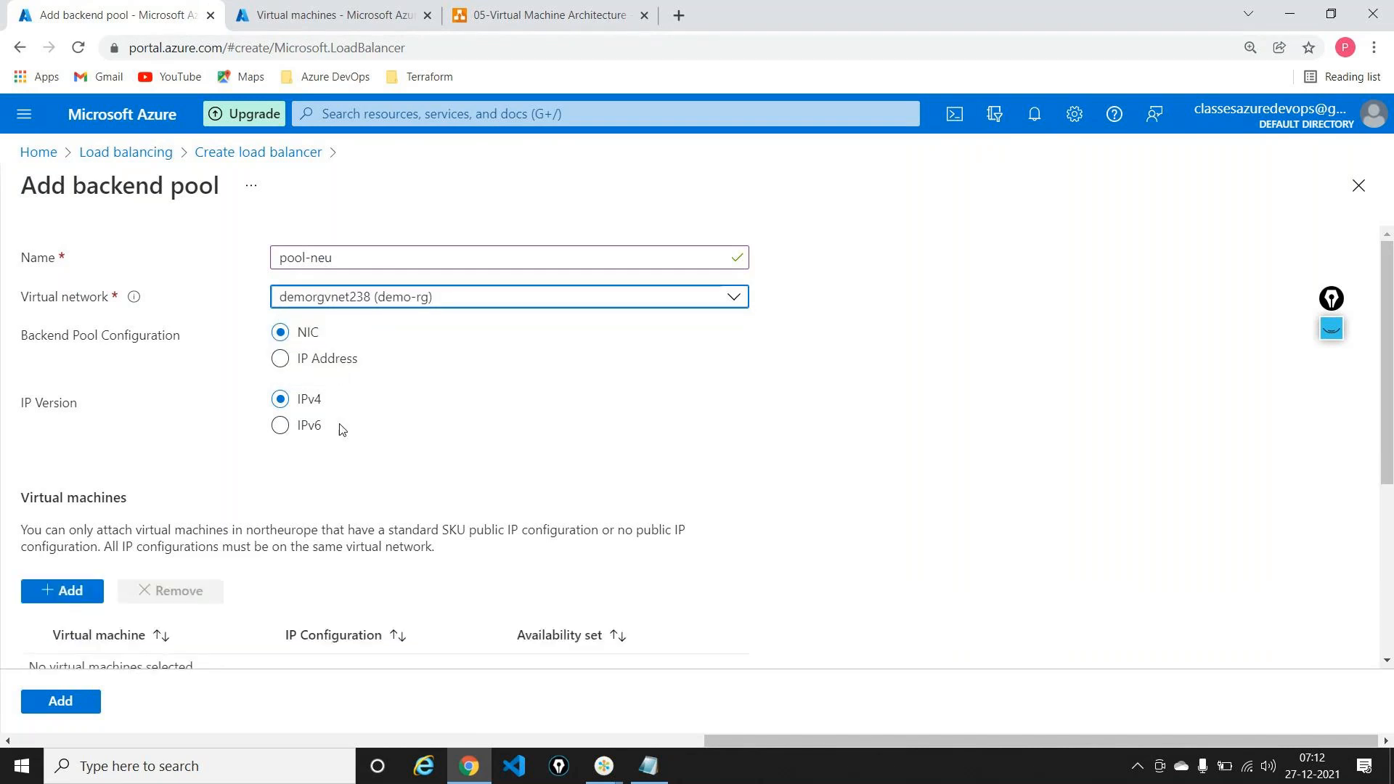
{"action": "scroll", "coordinate": [342, 429], "scroll_direction": "down", "scroll_amount": 1}
{"action": "scroll", "coordinate": [342, 429], "scroll_direction": "down", "scroll_amount": 3}
{"action": "left_click", "coordinate": [63, 326]}
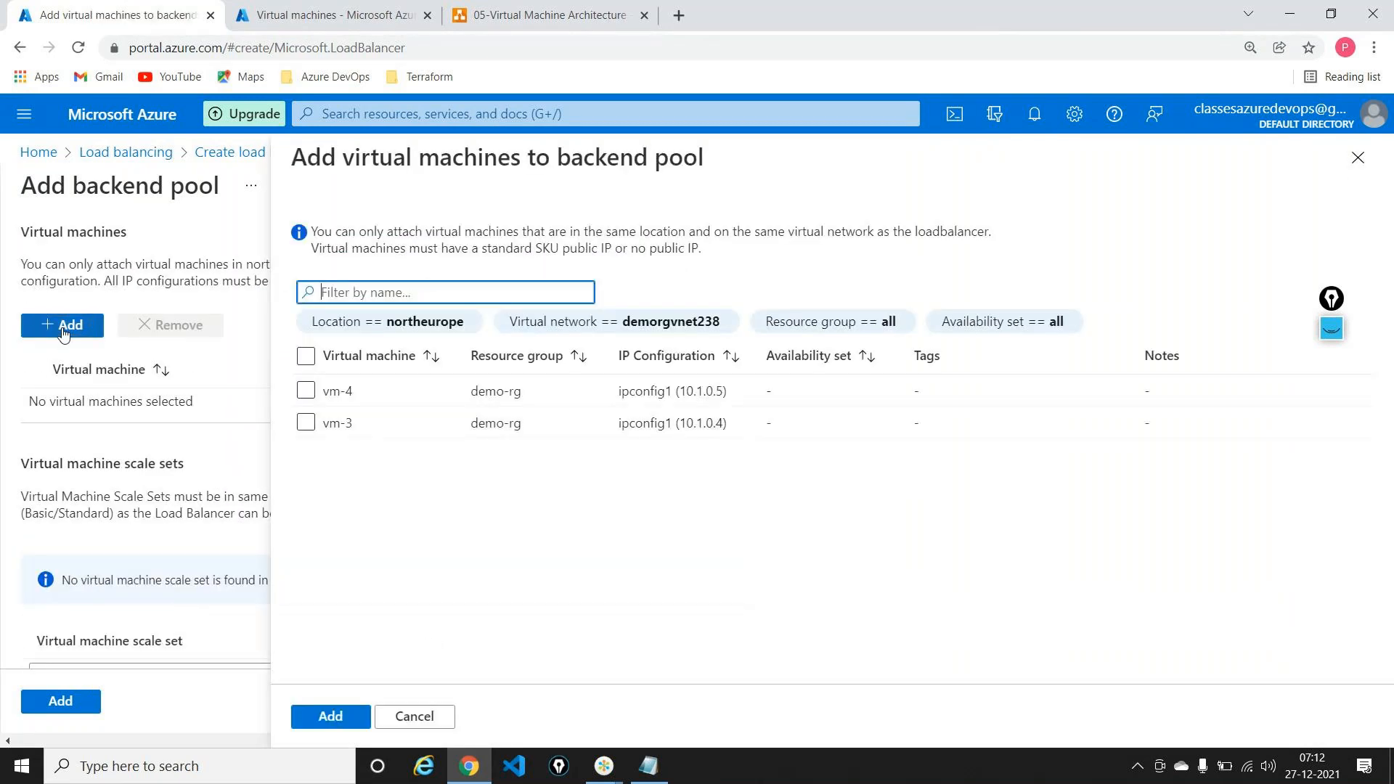
{"action": "left_click", "coordinate": [306, 391]}
{"action": "left_click", "coordinate": [305, 424]}
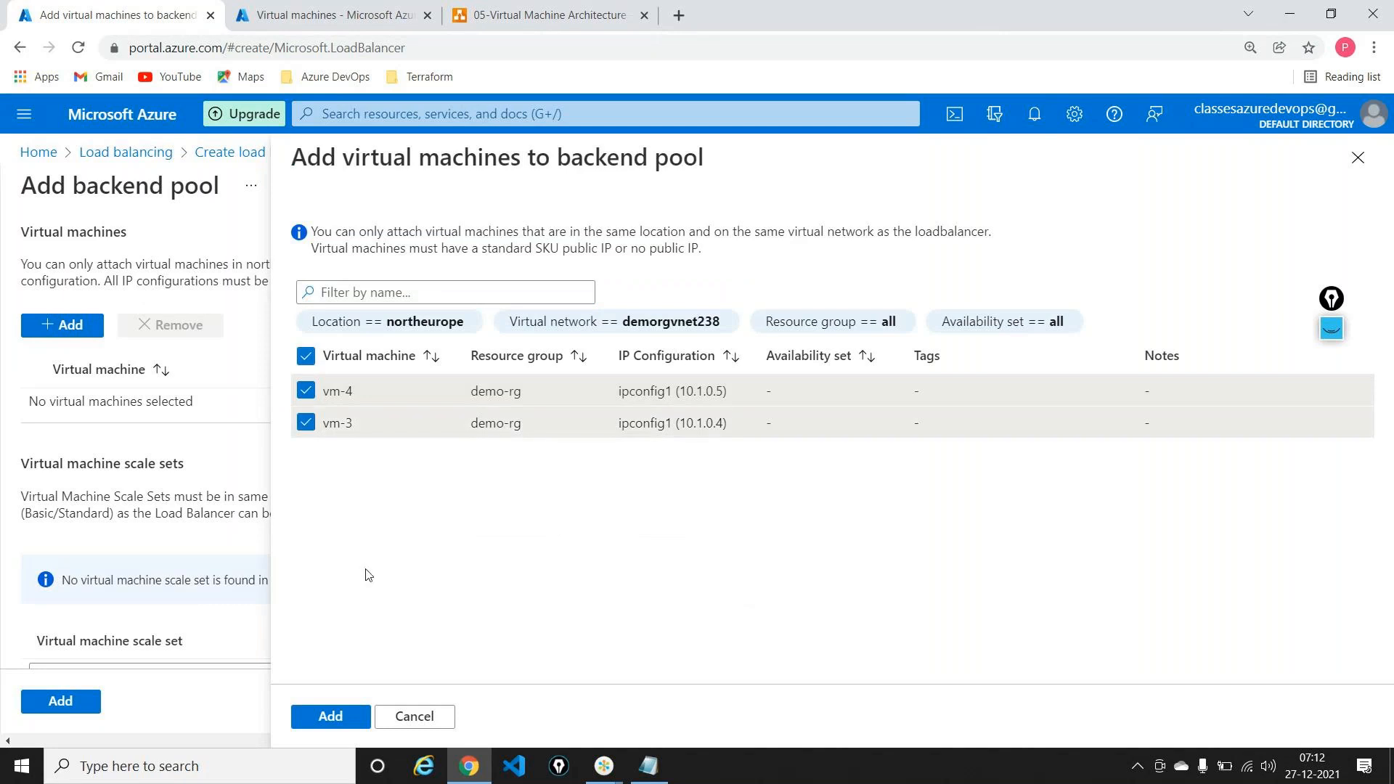
{"action": "left_click", "coordinate": [330, 716]}
{"action": "left_click", "coordinate": [81, 701]}
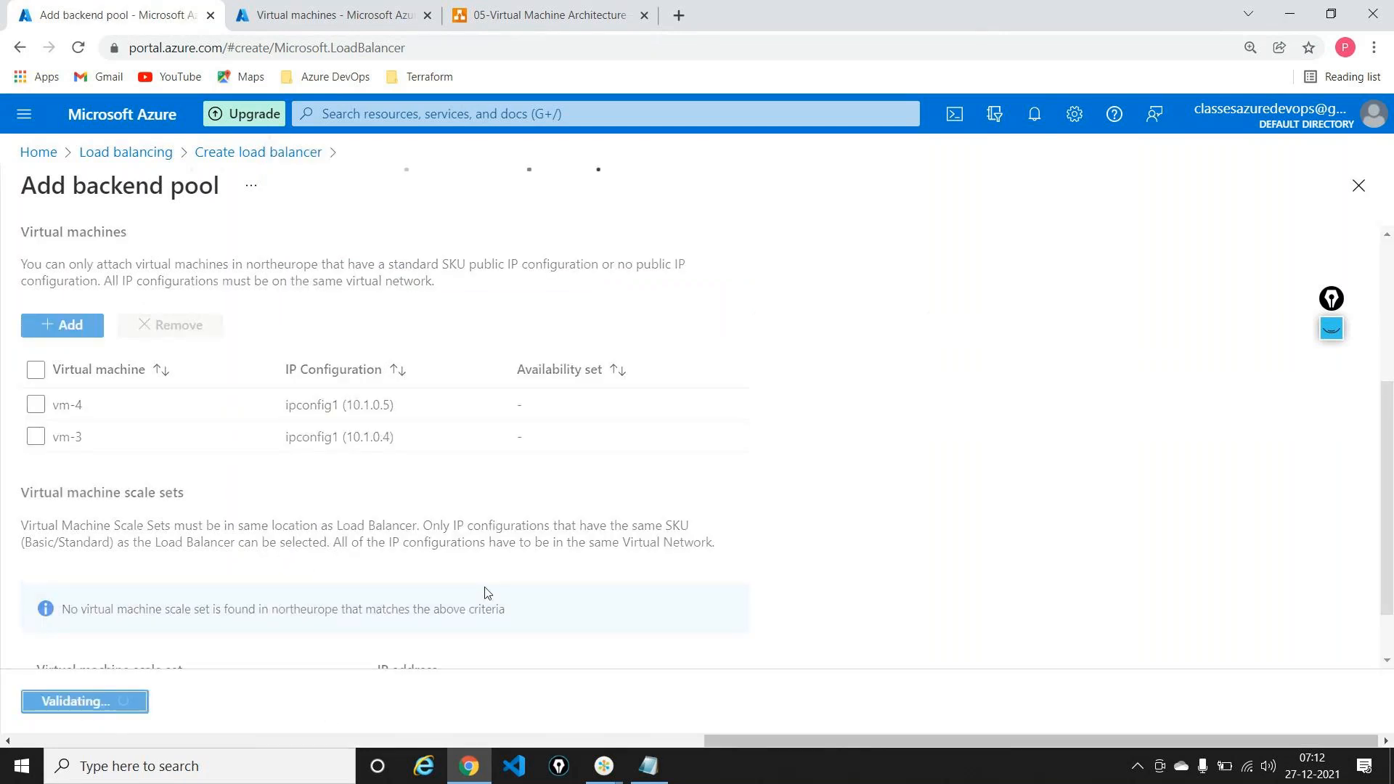
{"action": "left_click", "coordinate": [399, 704]}
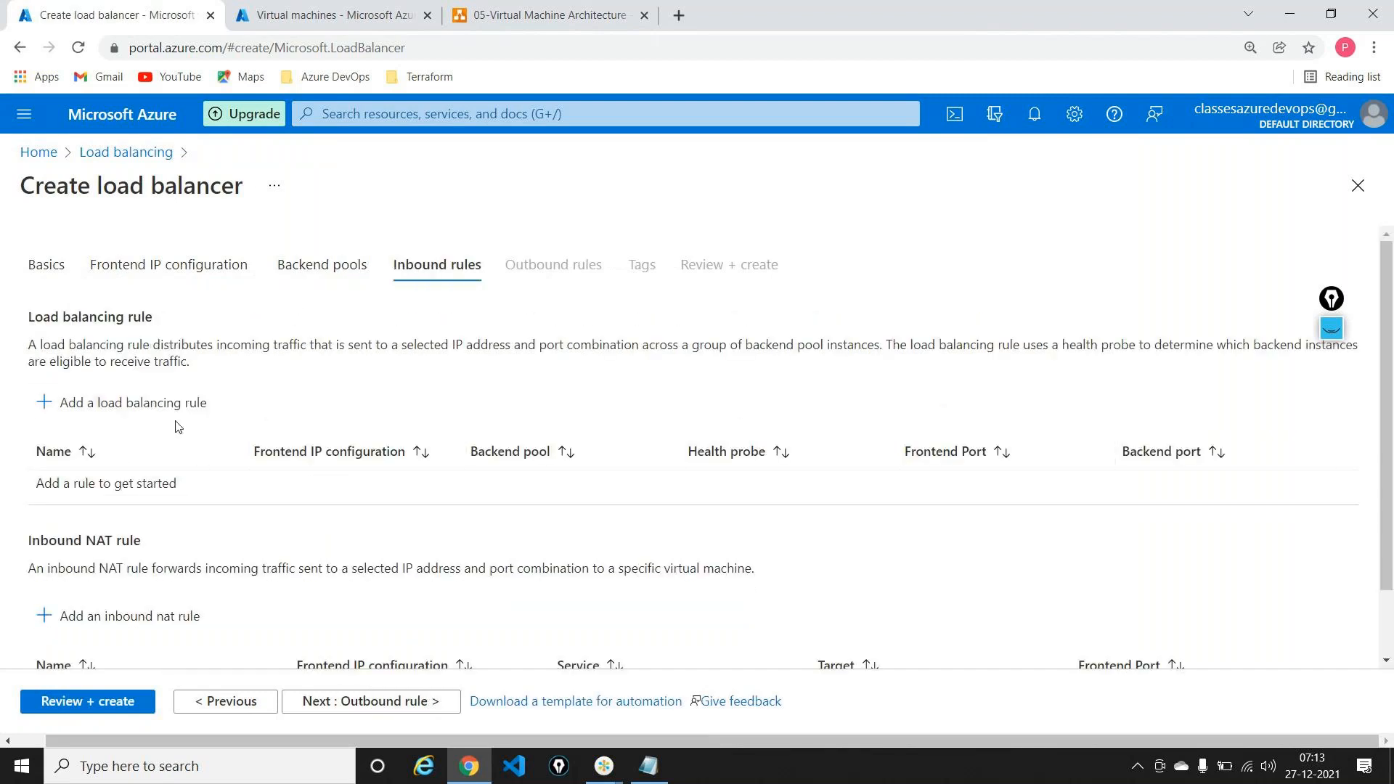
Step: Define rule rule-neu with frontend neip, backend pool pool-neu, and ports 80/80
{"action": "left_click", "coordinate": [160, 404]}
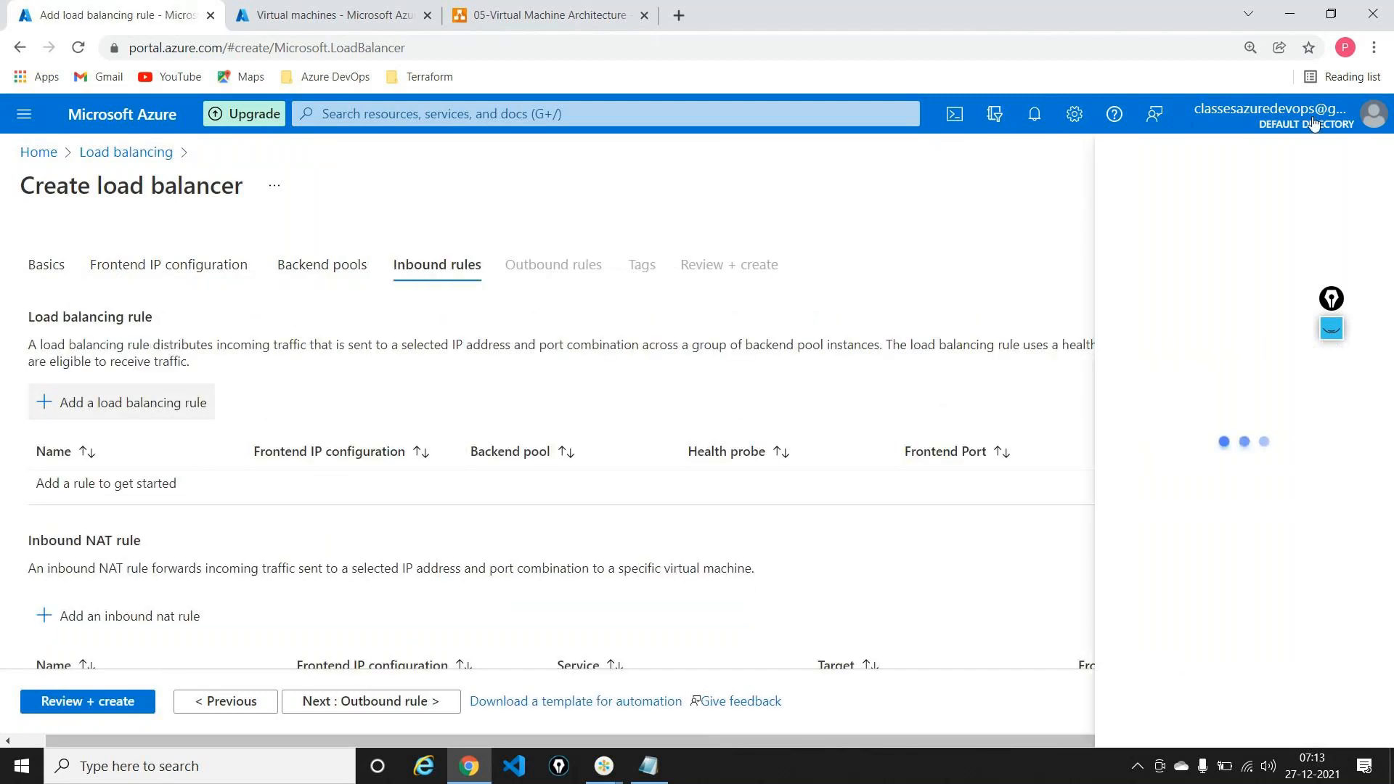
{"action": "left_click_drag", "start_coordinate": [1331, 299], "coordinate": [782, 169]}
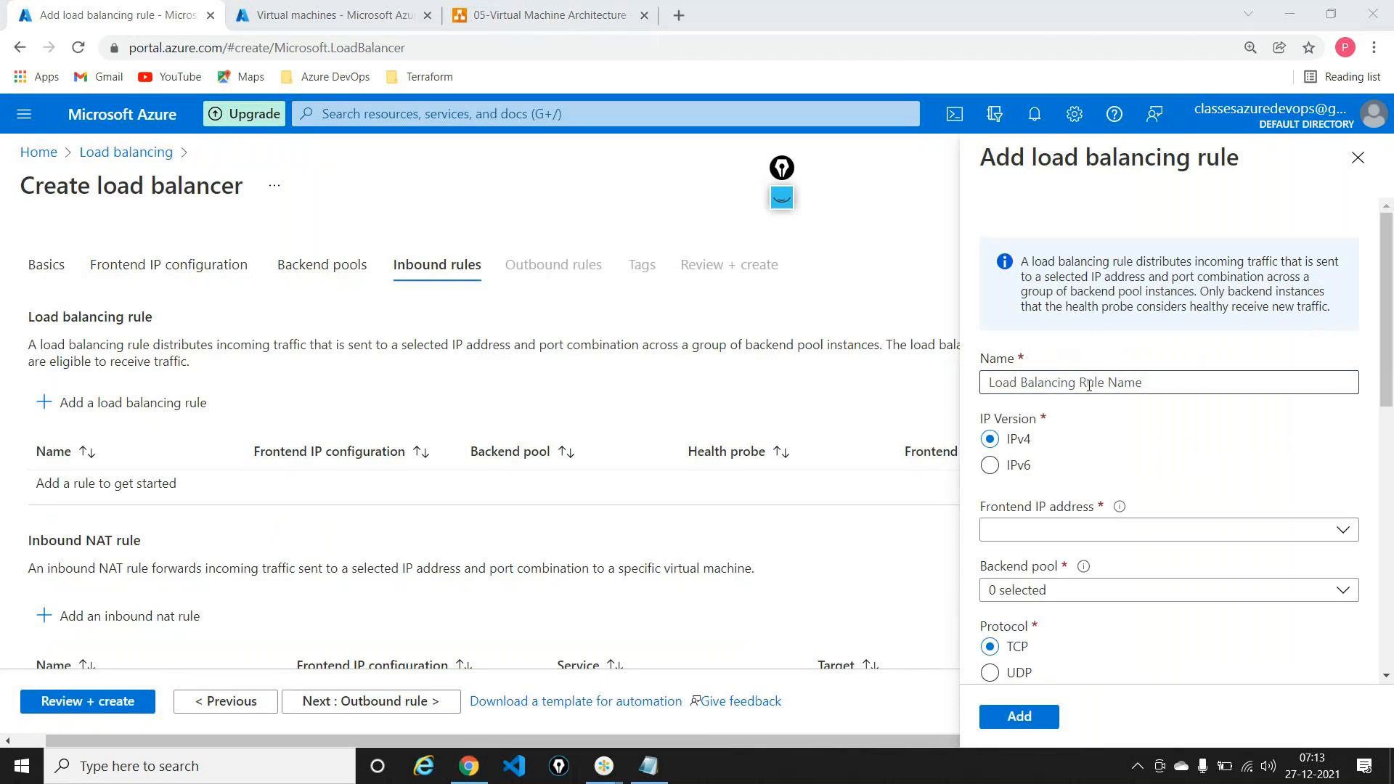
{"action": "left_click", "coordinate": [1088, 385]}
{"action": "type", "text": "ru"}
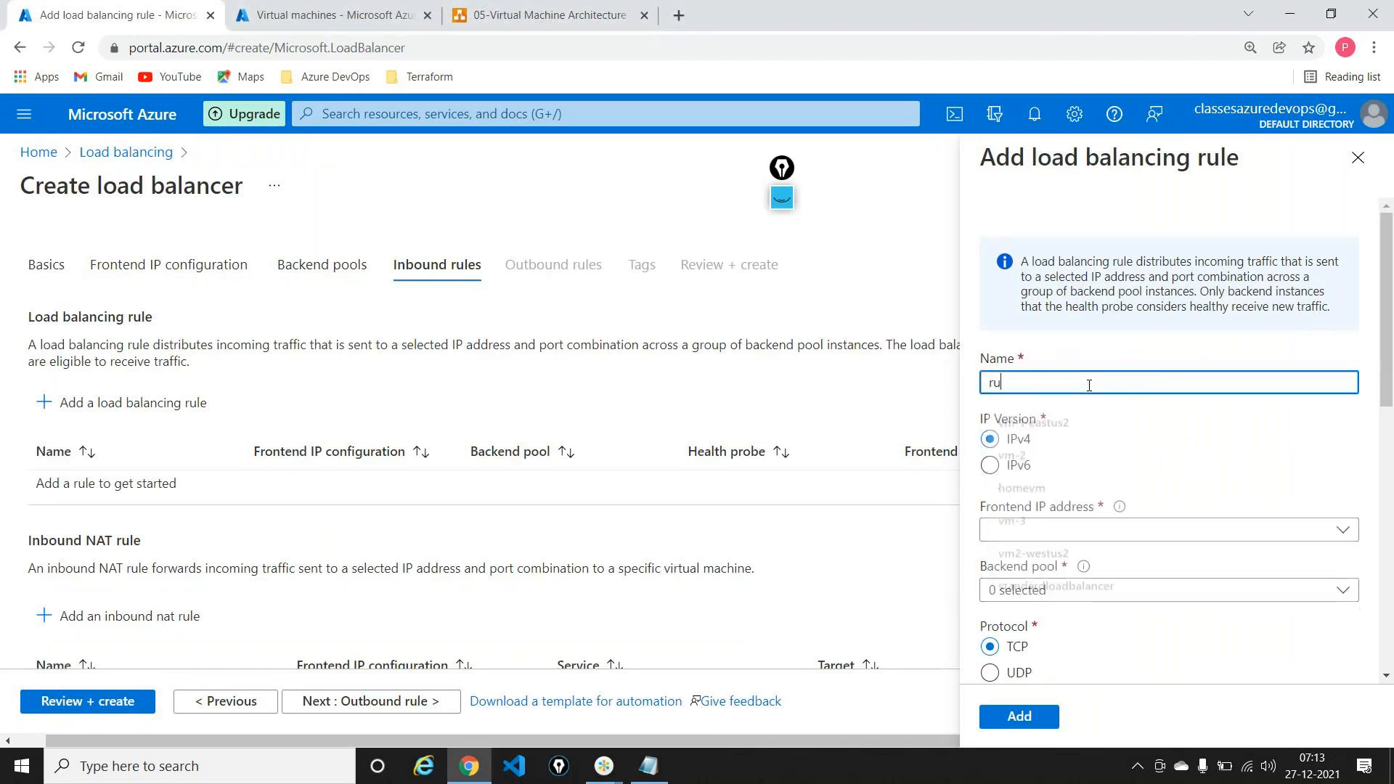
{"action": "type", "text": "le-neu"}
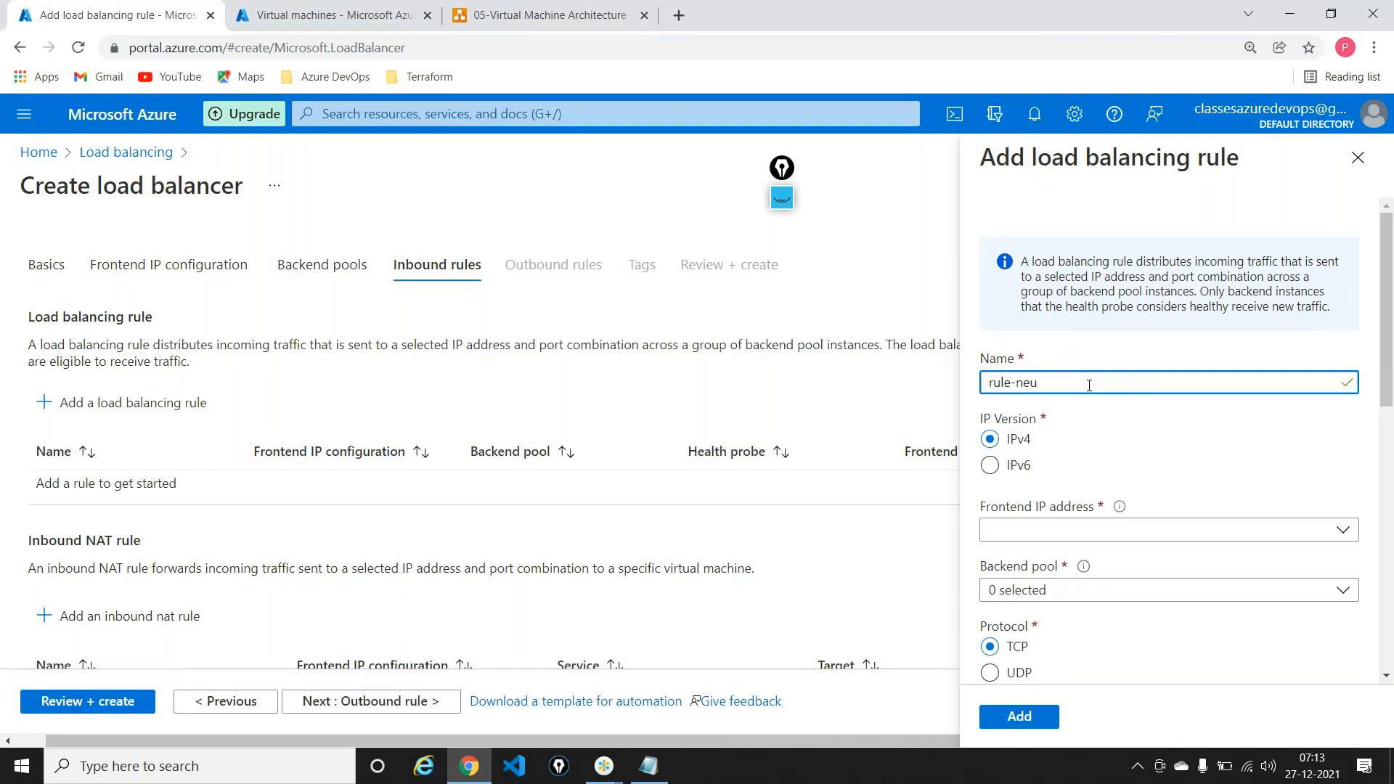
{"action": "scroll", "coordinate": [1089, 385], "scroll_direction": "down", "scroll_amount": 3}
{"action": "left_click", "coordinate": [1038, 361]}
{"action": "left_click", "coordinate": [1032, 434]}
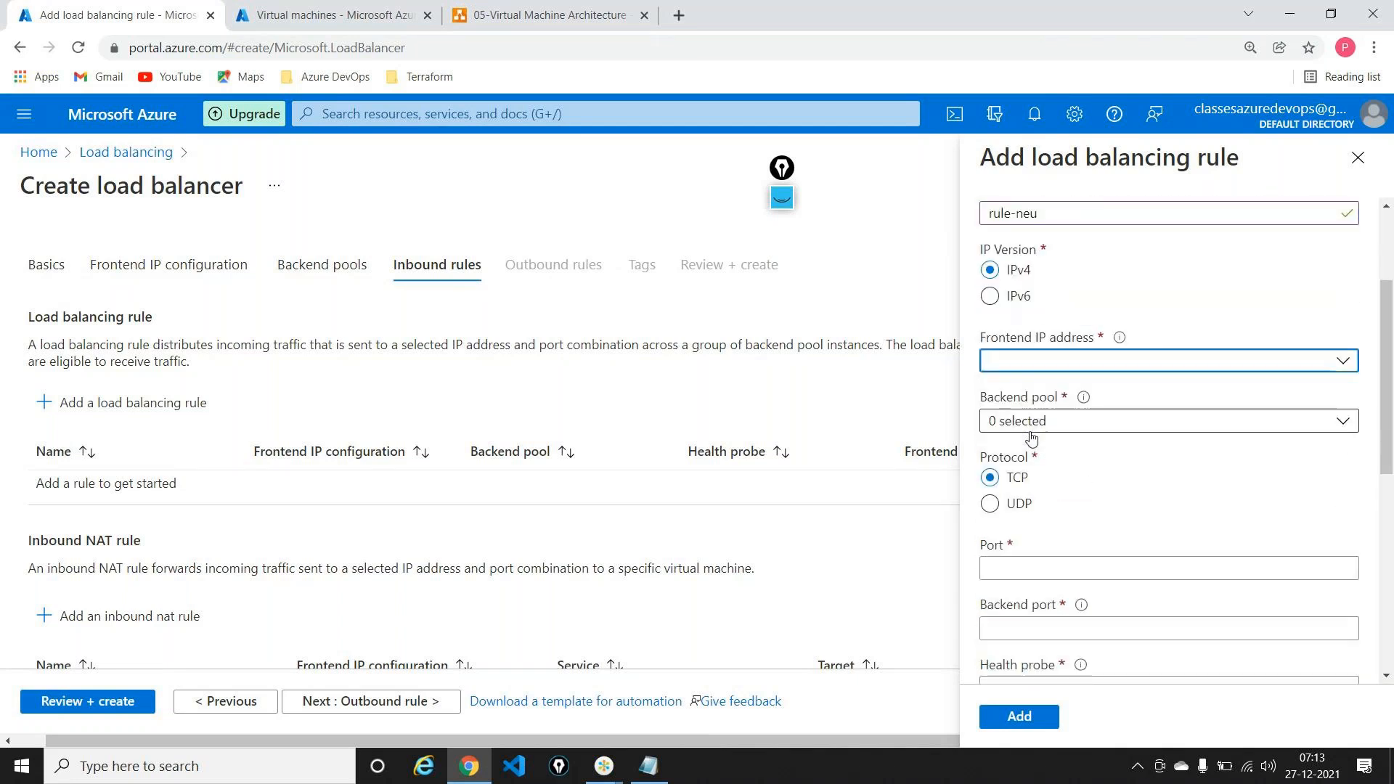
{"action": "left_click", "coordinate": [1082, 425]}
{"action": "left_click", "coordinate": [997, 500]}
{"action": "left_click", "coordinate": [1213, 547]}
{"action": "left_click", "coordinate": [1103, 565]}
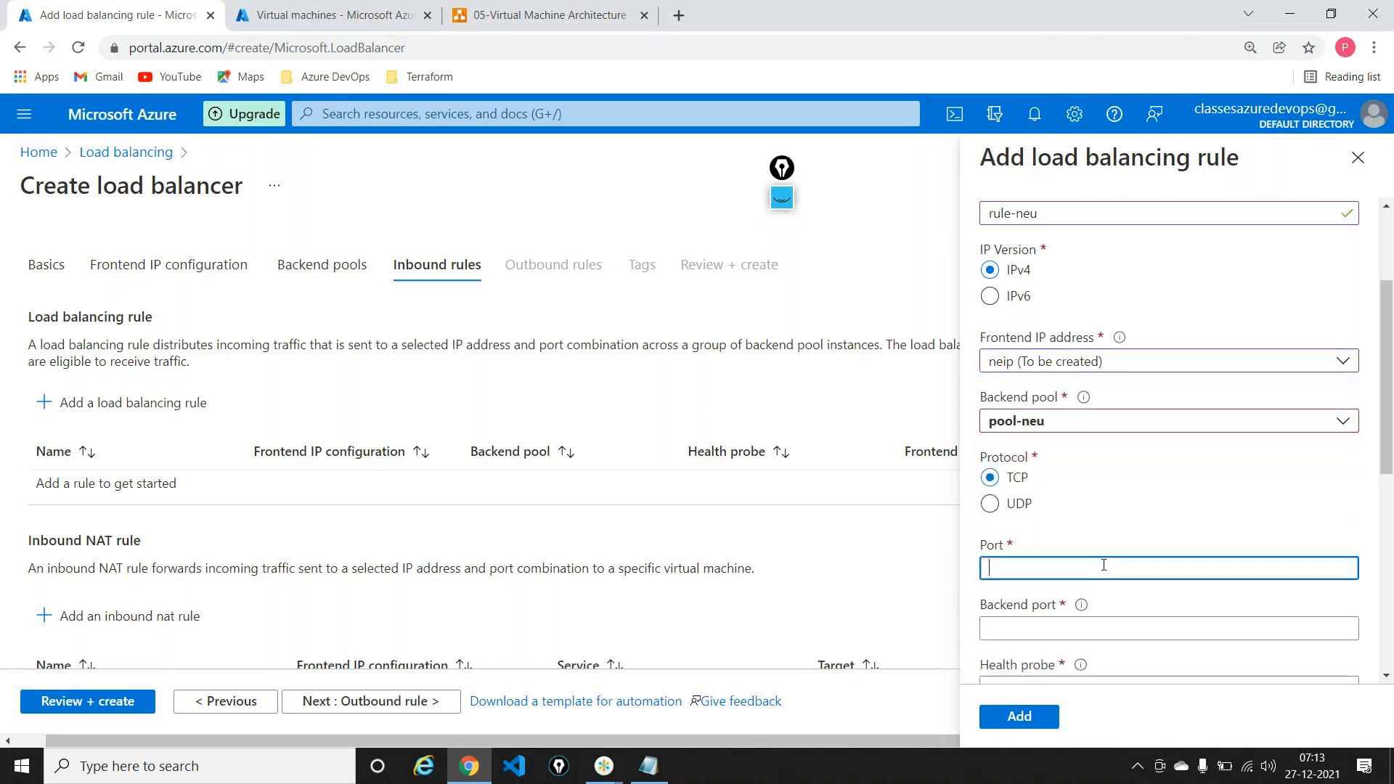
{"action": "type", "text": "80"}
{"action": "key", "text": "Tab"}
{"action": "type", "text": "80"}
{"action": "scroll", "coordinate": [1103, 565], "scroll_direction": "down", "scroll_amount": 6}
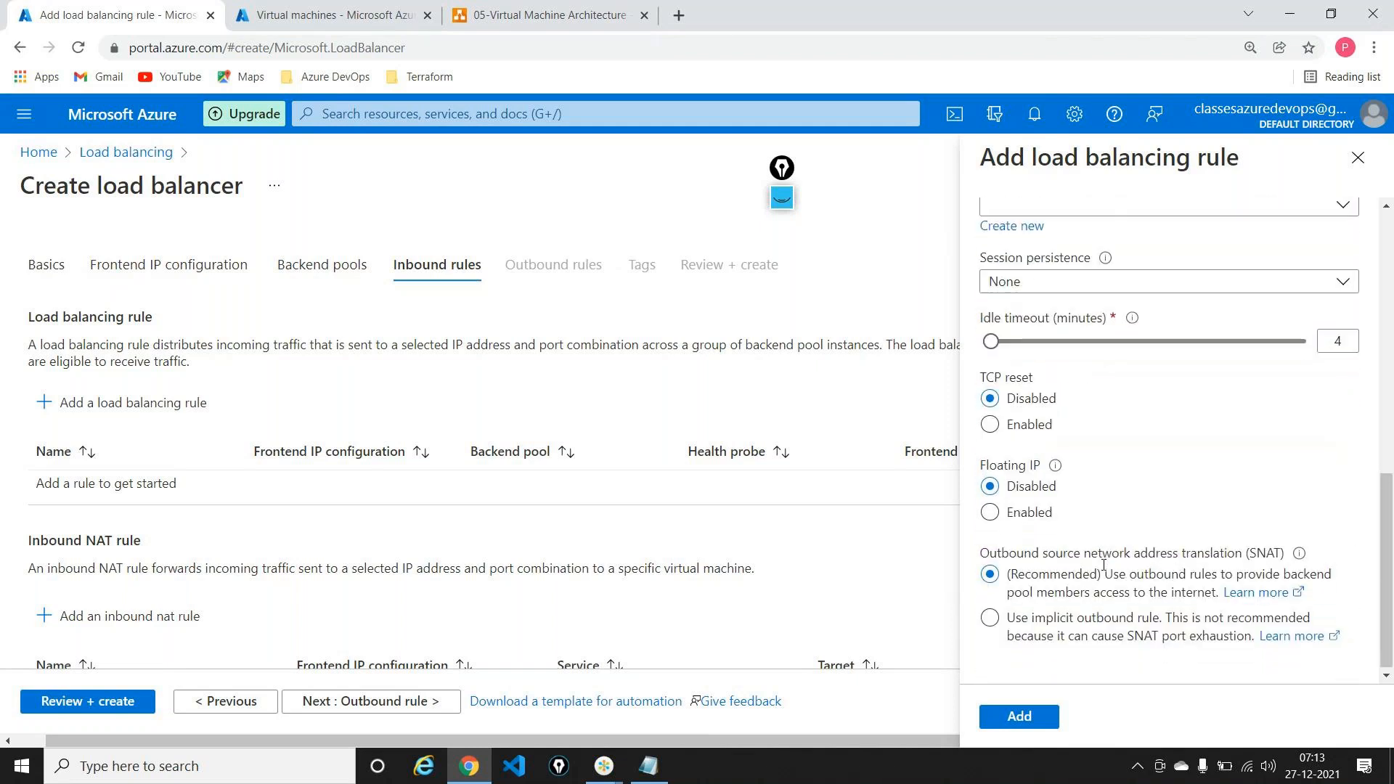
{"action": "scroll", "coordinate": [1075, 397], "scroll_direction": "up", "scroll_amount": 2}
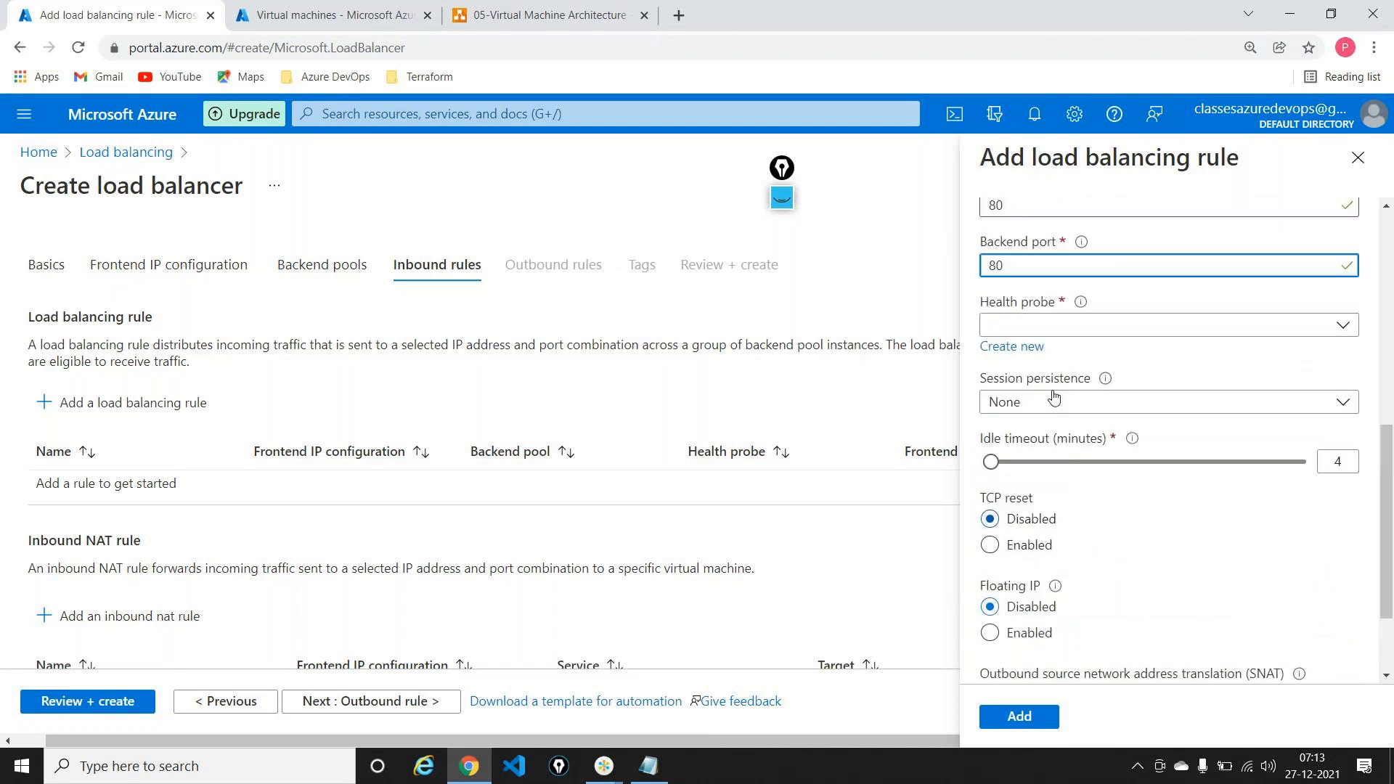
Step: Give the rule a new TCP health probe ne-hp and add the rule
{"action": "left_click", "coordinate": [1024, 347]}
{"action": "type", "text": "ne"}
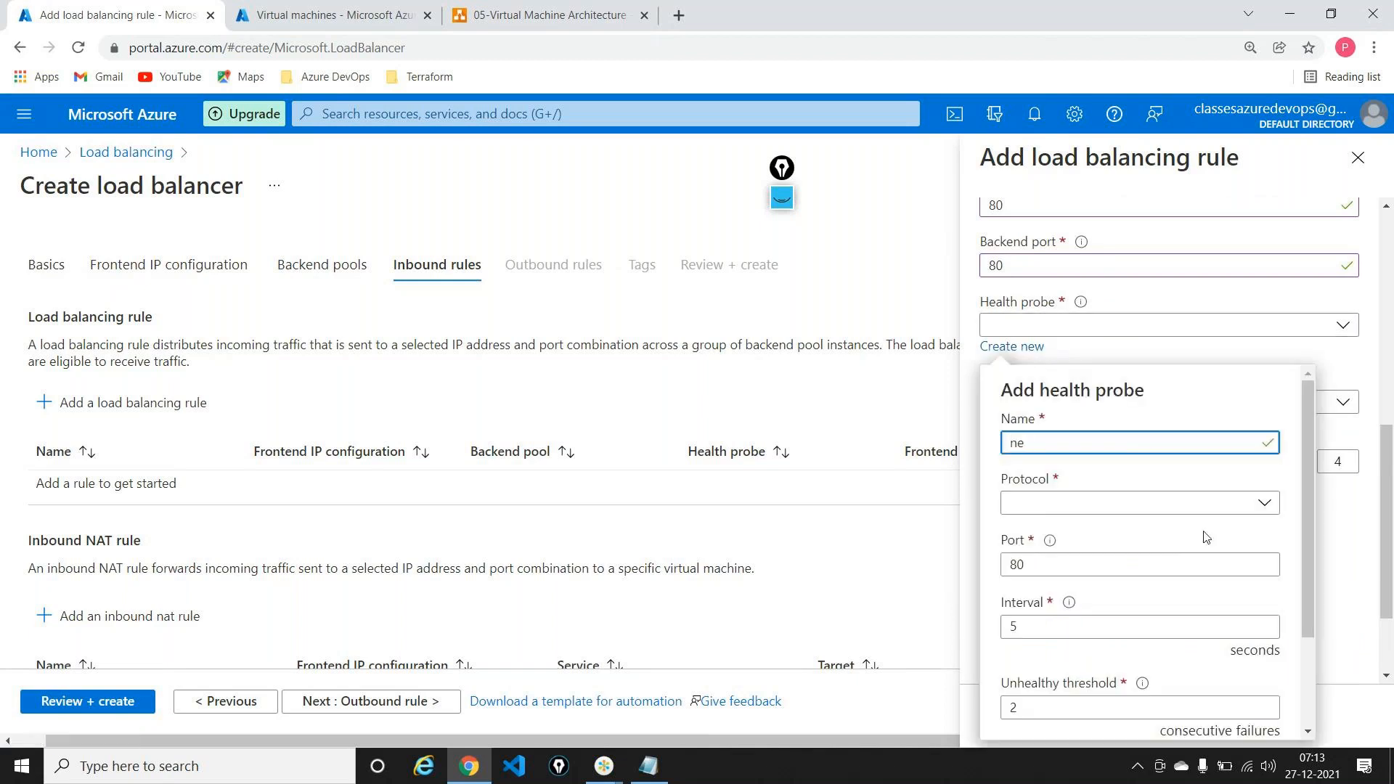
{"action": "type", "text": "-hp"}
{"action": "left_click", "coordinate": [1183, 508]}
{"action": "left_click", "coordinate": [1161, 528]}
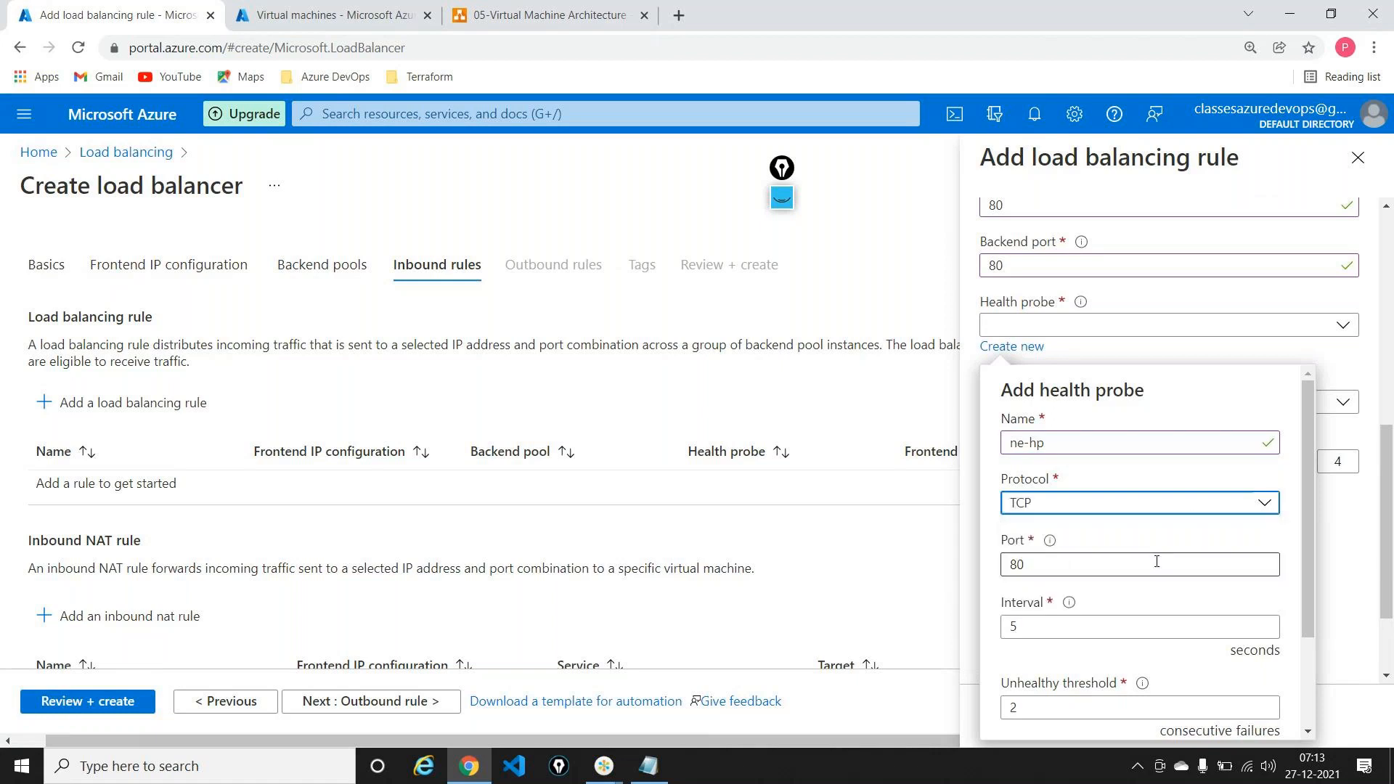
{"action": "scroll", "coordinate": [1157, 560], "scroll_direction": "down", "scroll_amount": 1}
{"action": "scroll", "coordinate": [1156, 561], "scroll_direction": "down", "scroll_amount": 2}
{"action": "left_click", "coordinate": [1034, 711]}
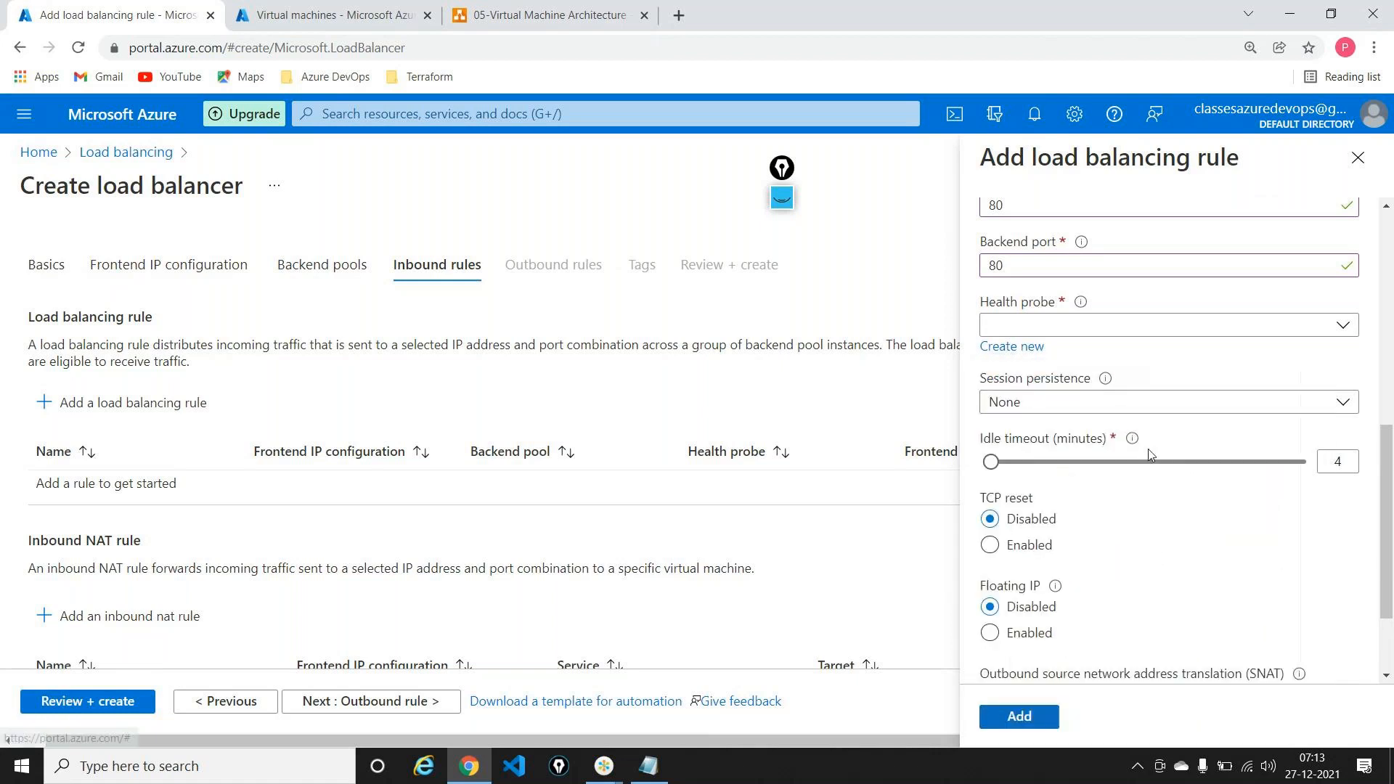
{"action": "scroll", "coordinate": [1152, 416], "scroll_direction": "down", "scroll_amount": 3}
{"action": "left_click", "coordinate": [1020, 715]}
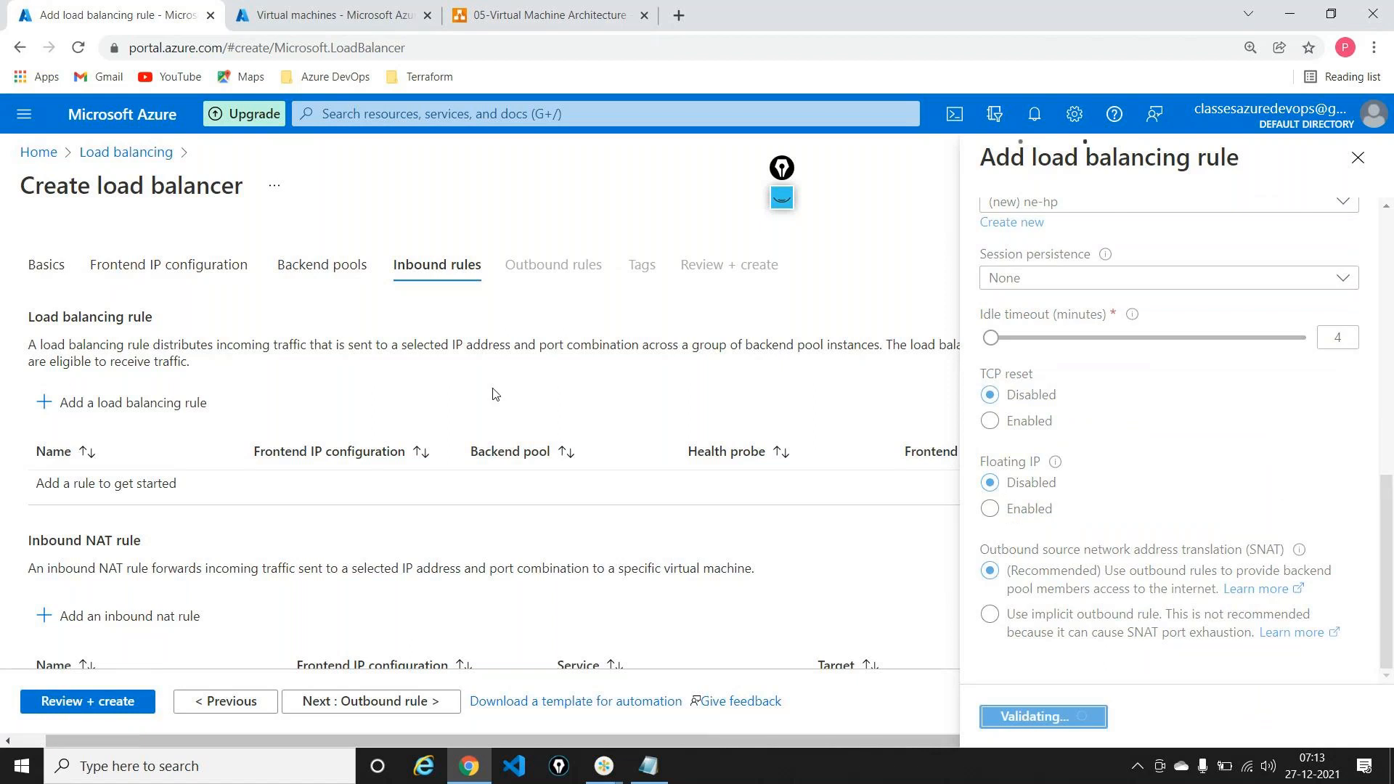
Step: Review and create northeurope-lb, then glance at the architecture diagram
{"action": "left_click", "coordinate": [102, 702]}
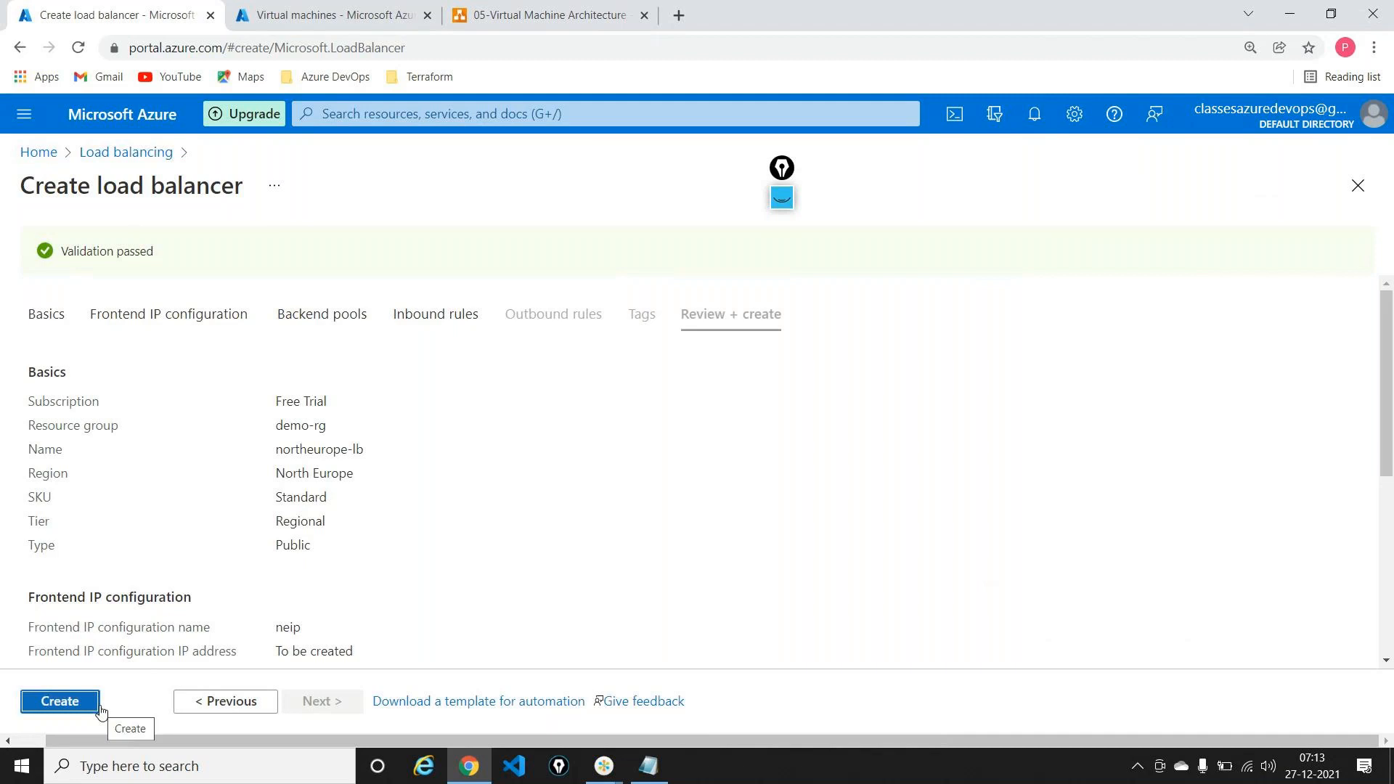
{"action": "left_click", "coordinate": [92, 705]}
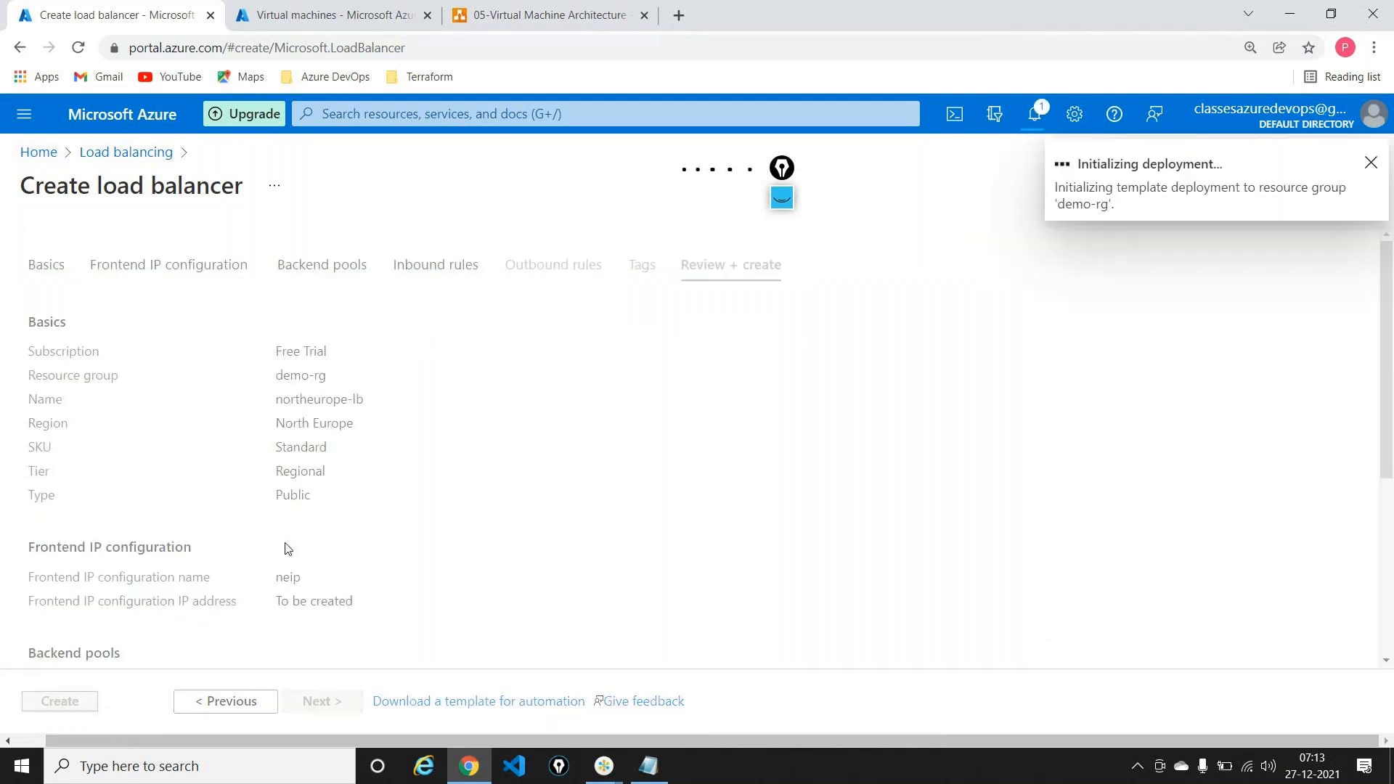
{"action": "left_click", "coordinate": [540, 8]}
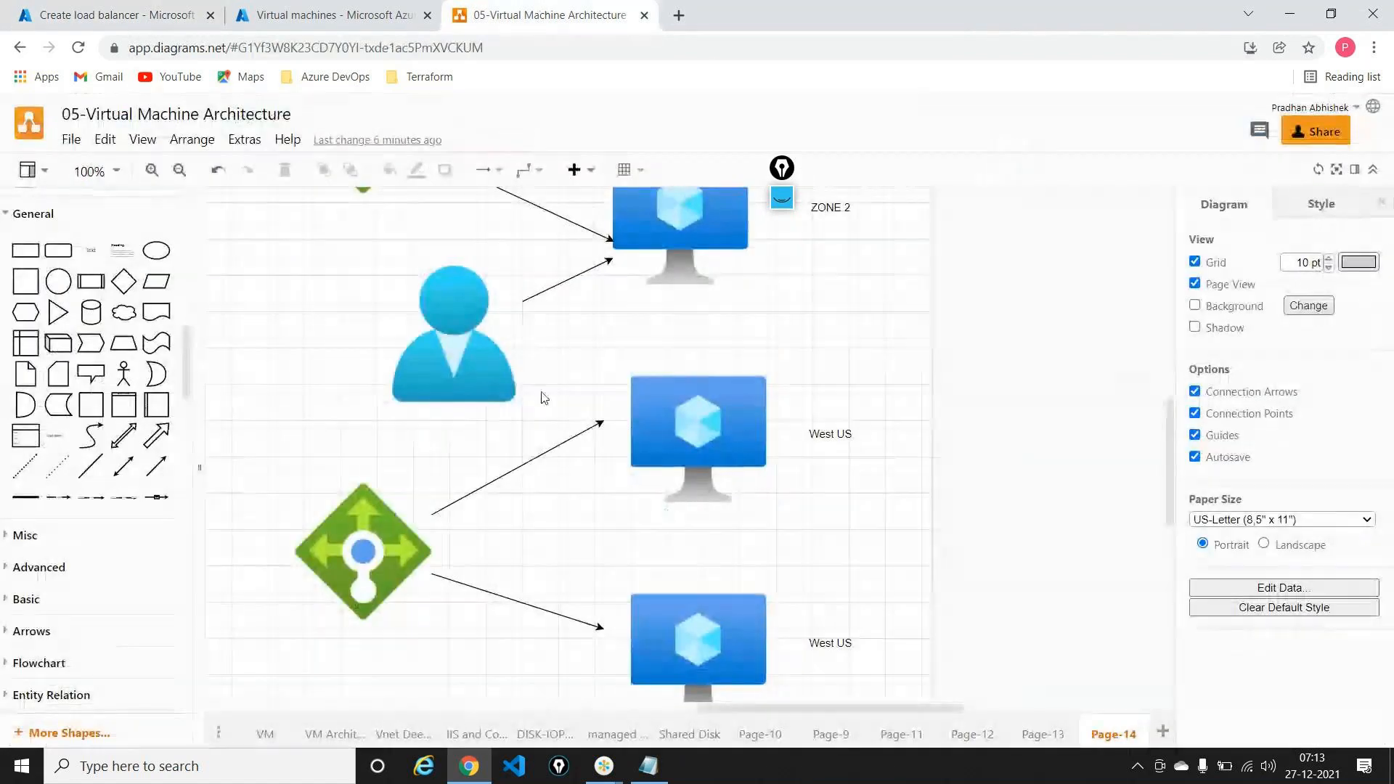
{"action": "scroll", "coordinate": [543, 397], "scroll_direction": "up", "scroll_amount": 5}
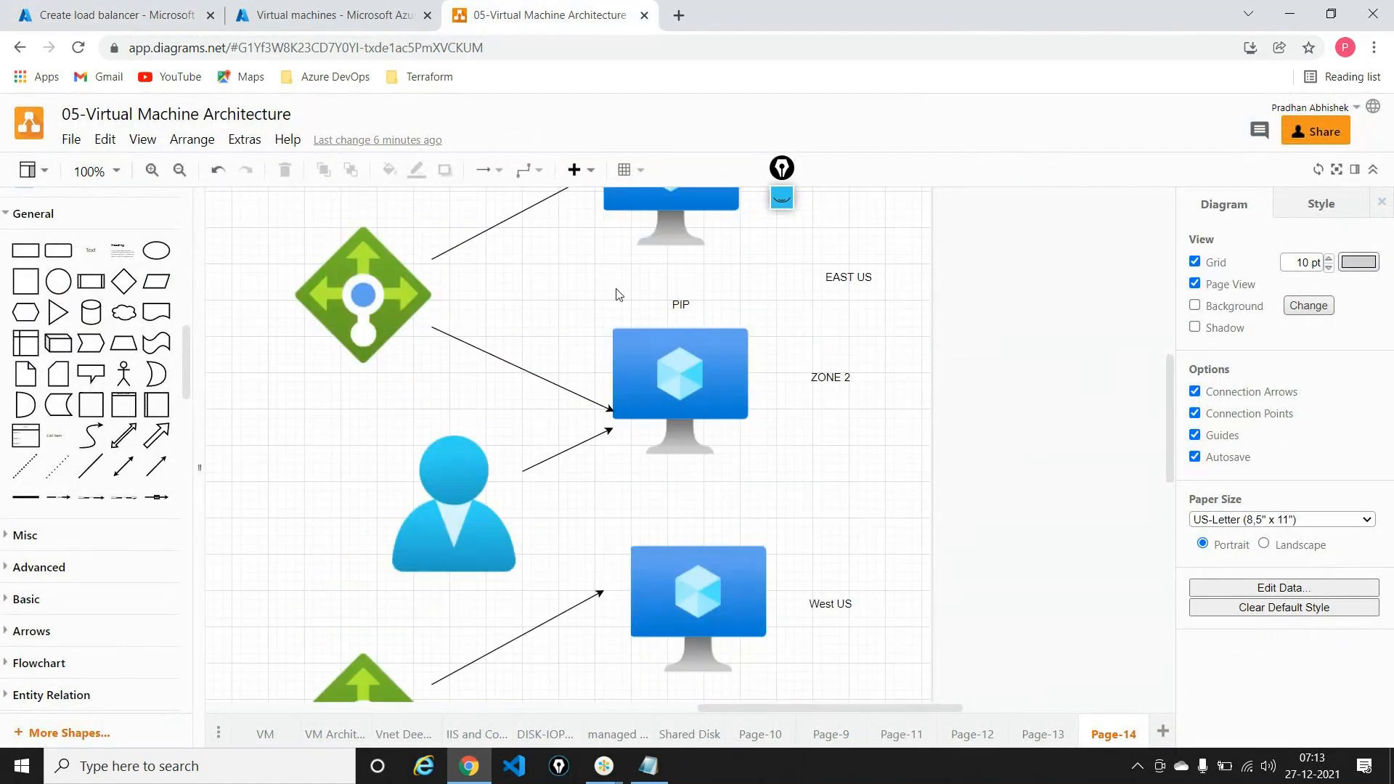
Step: Check the northeurope-lb deployment progress, then open the Load balancers list from Home
{"action": "left_click", "coordinate": [352, 6]}
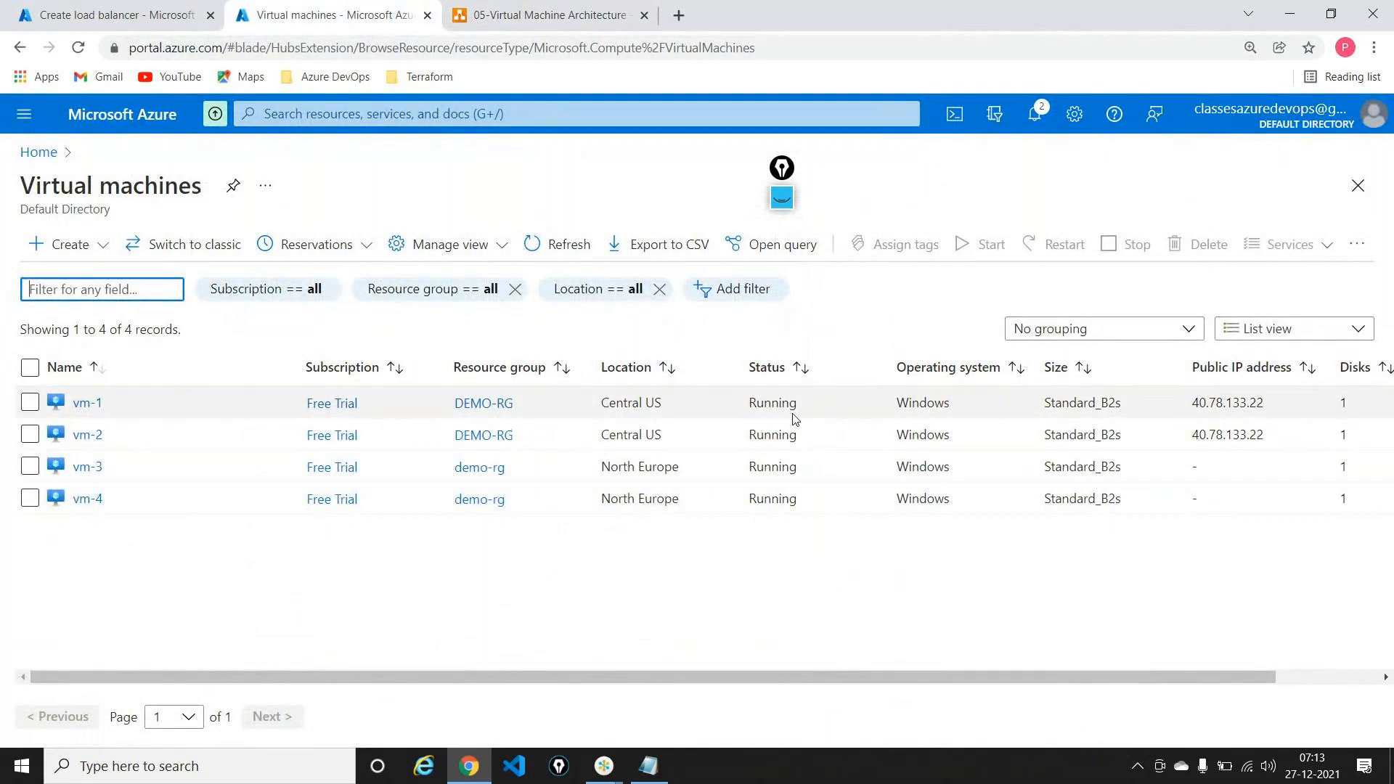
{"action": "left_click", "coordinate": [116, 11]}
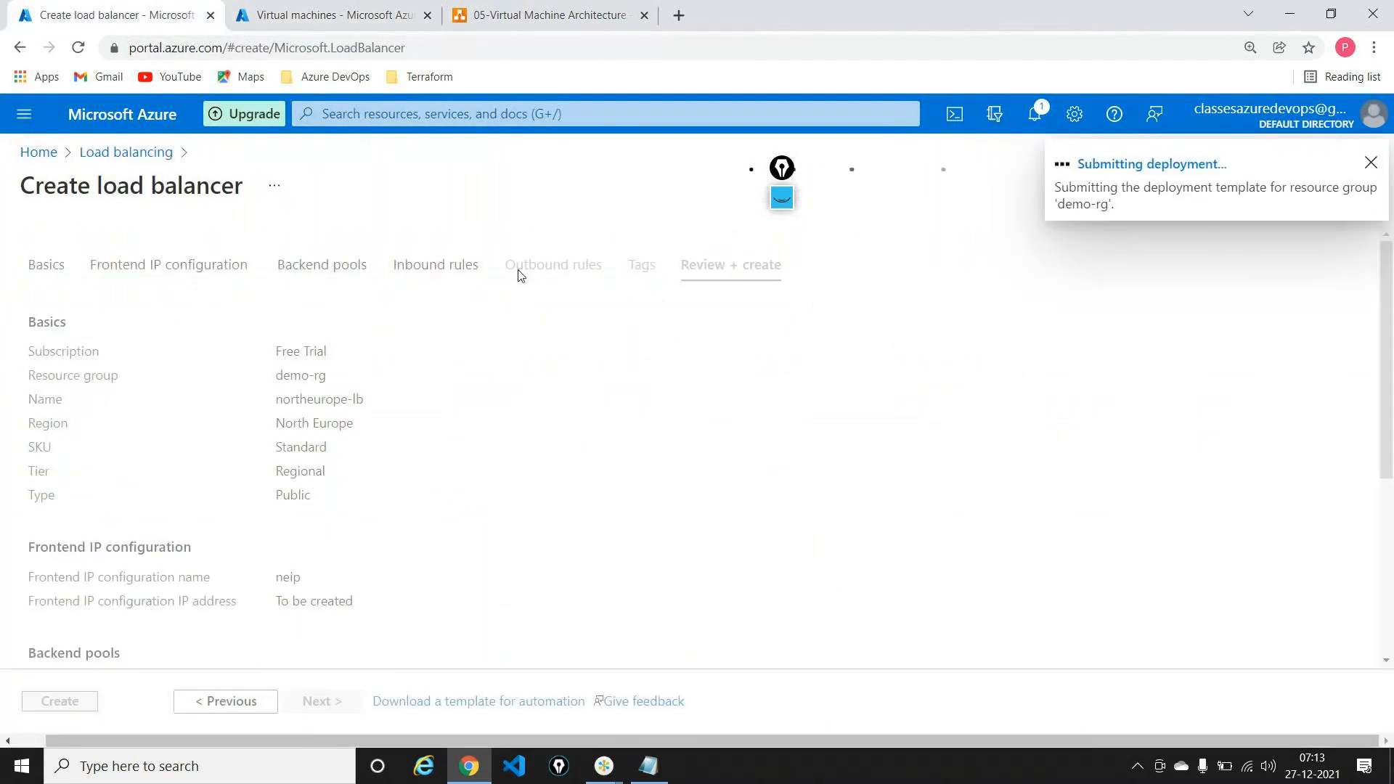
{"action": "left_click", "coordinate": [365, 6]}
{"action": "left_click", "coordinate": [40, 151]}
{"action": "left_click", "coordinate": [434, 219]}
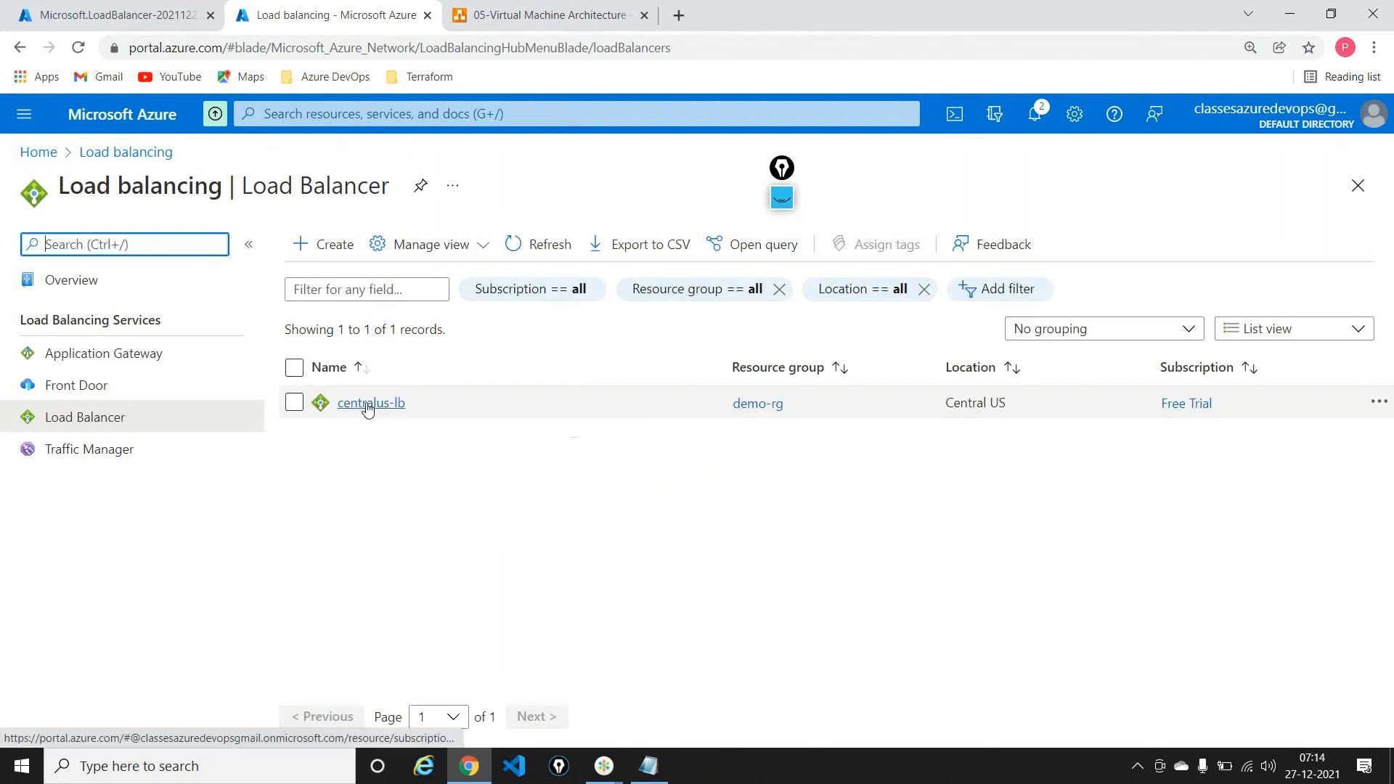
Step: Open centralus-lb's Frontend IP configuration and select its public address 40.78.133.22
{"action": "left_click", "coordinate": [366, 405]}
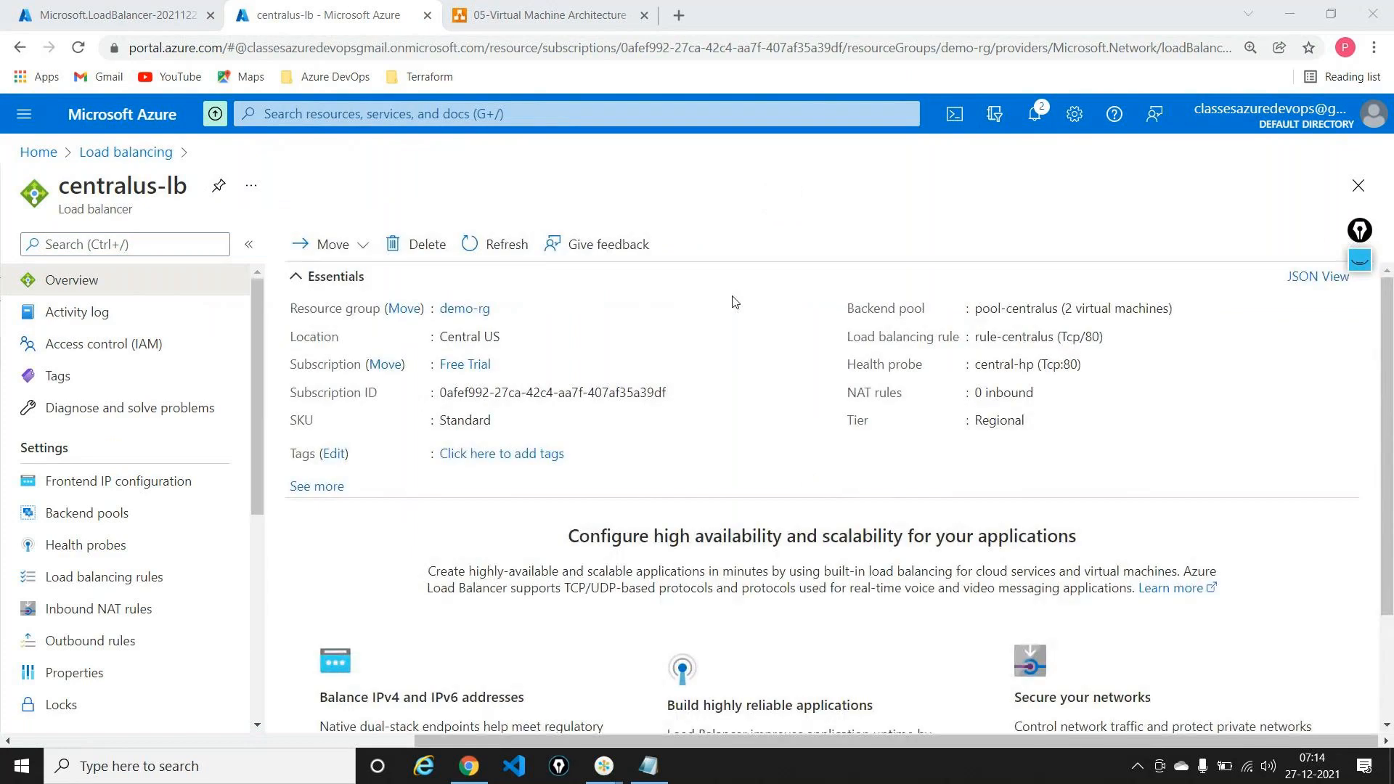
{"action": "left_click", "coordinate": [93, 483]}
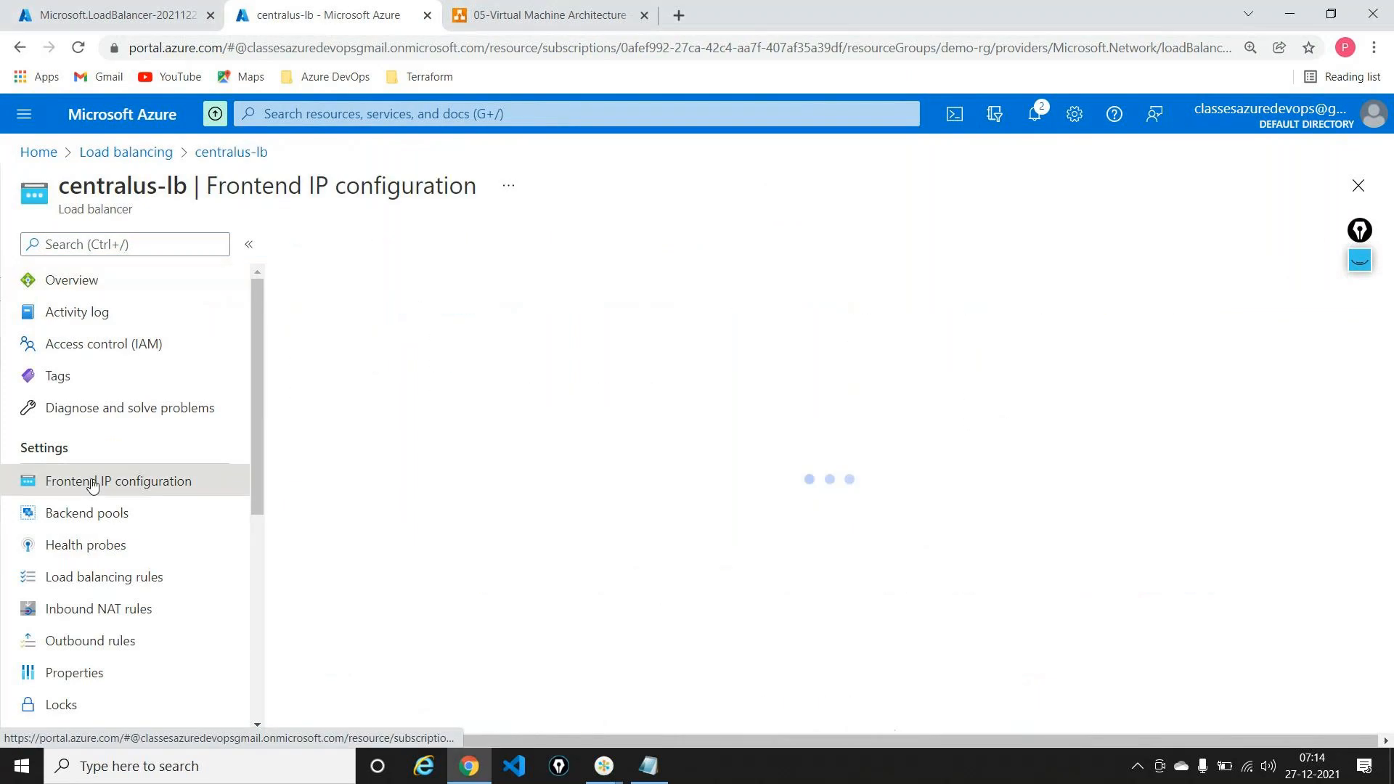
{"action": "left_click_drag", "start_coordinate": [646, 363], "coordinate": [718, 363]}
{"action": "key", "text": "ctrl+c"}
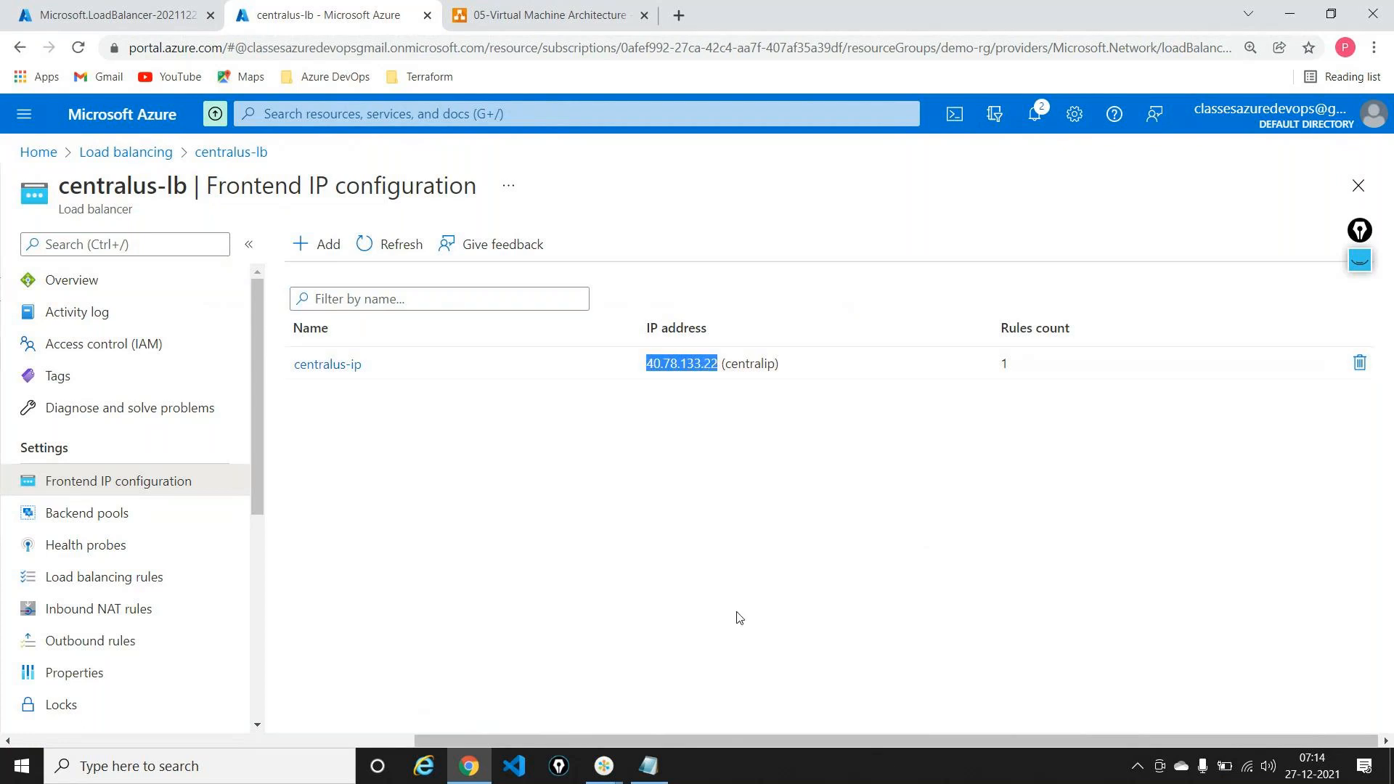
Step: Load the load balancer IP 40.78.133.22 in a new tab, then its /default.html page
{"action": "left_click", "coordinate": [678, 14]}
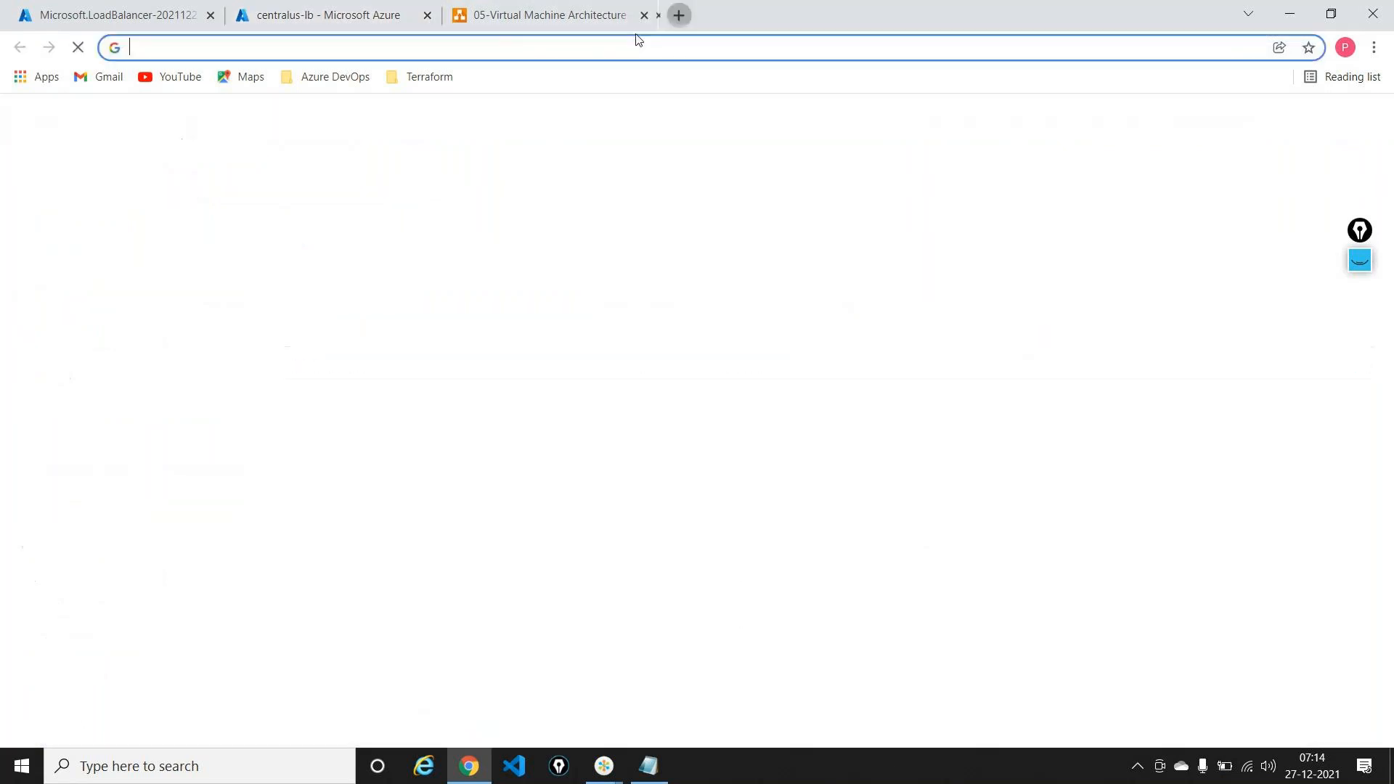
{"action": "key", "text": "ctrl+v"}
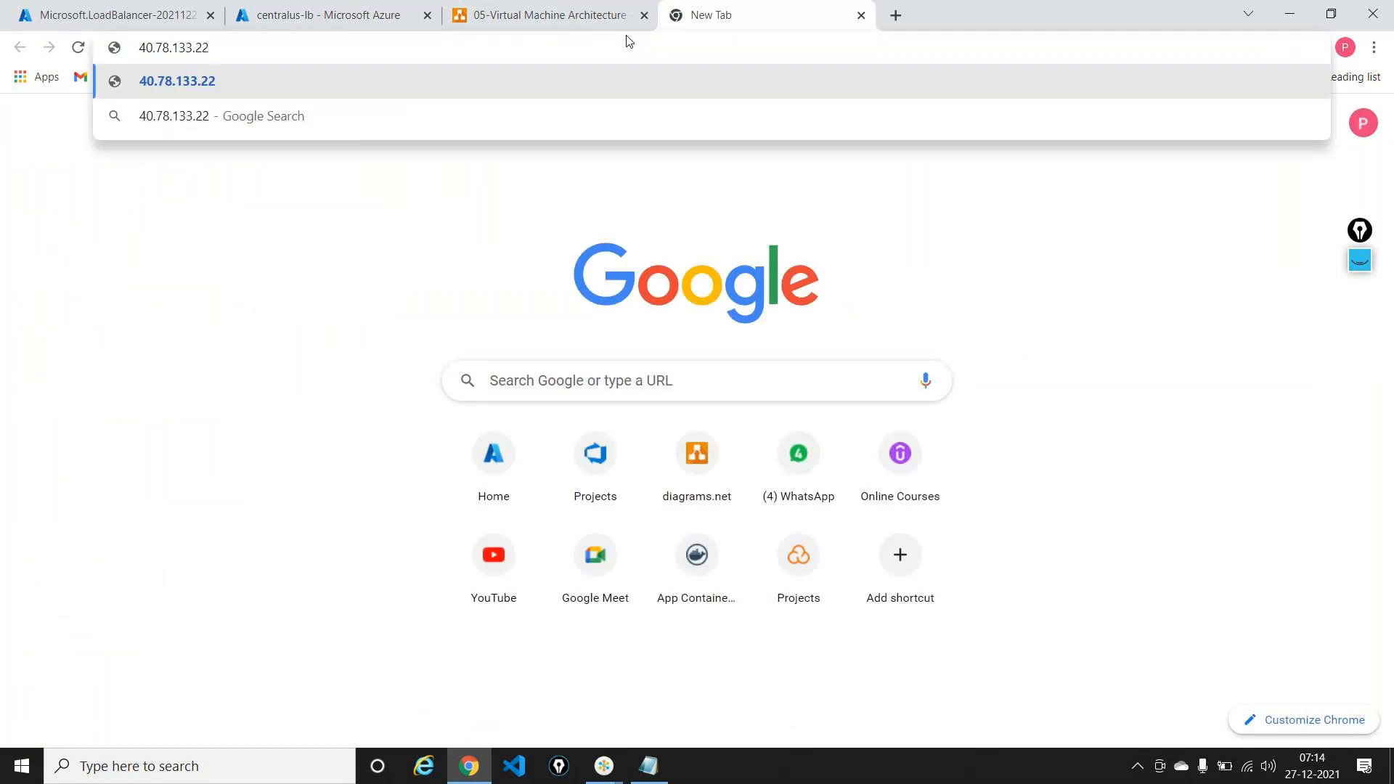
{"action": "key", "text": "Return"}
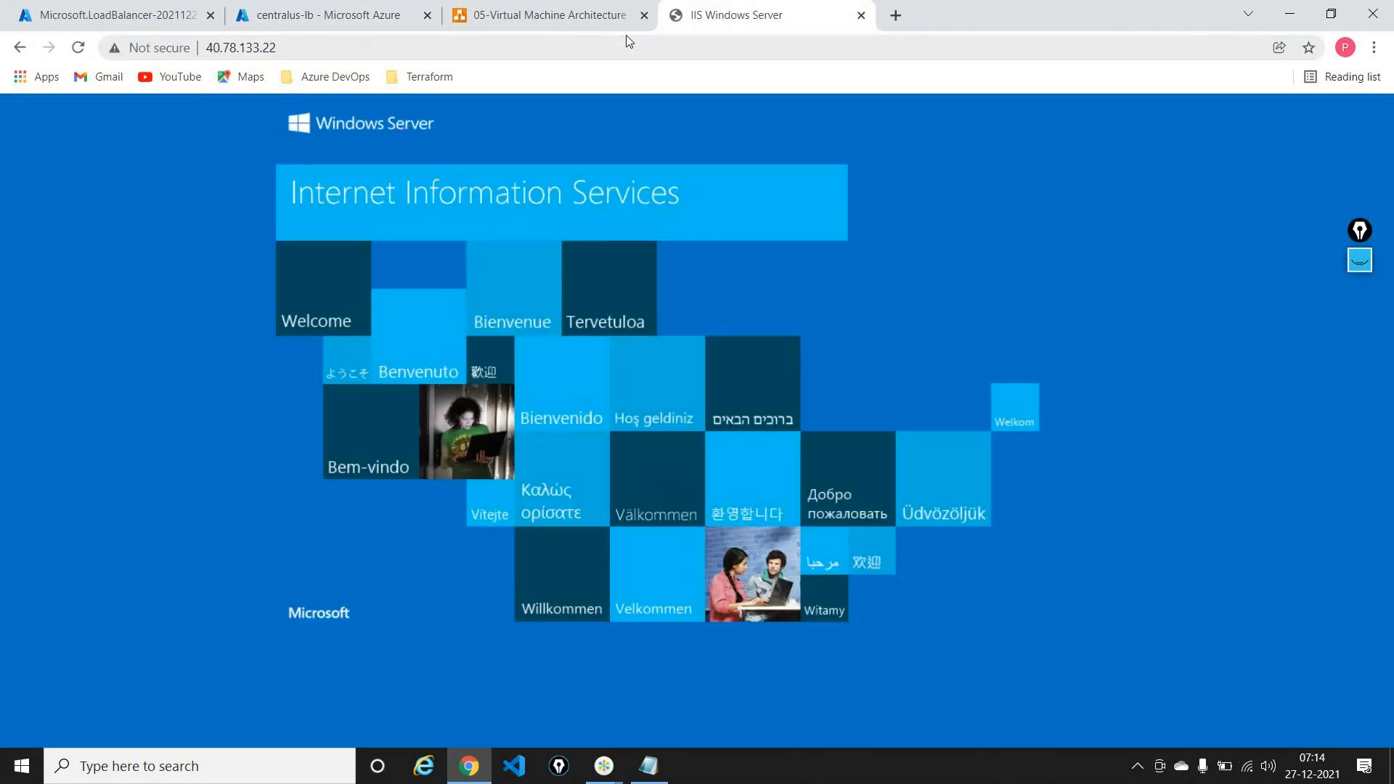
{"action": "left_click", "coordinate": [628, 41]}
{"action": "left_click", "coordinate": [630, 39]}
{"action": "type", "text": "/"}
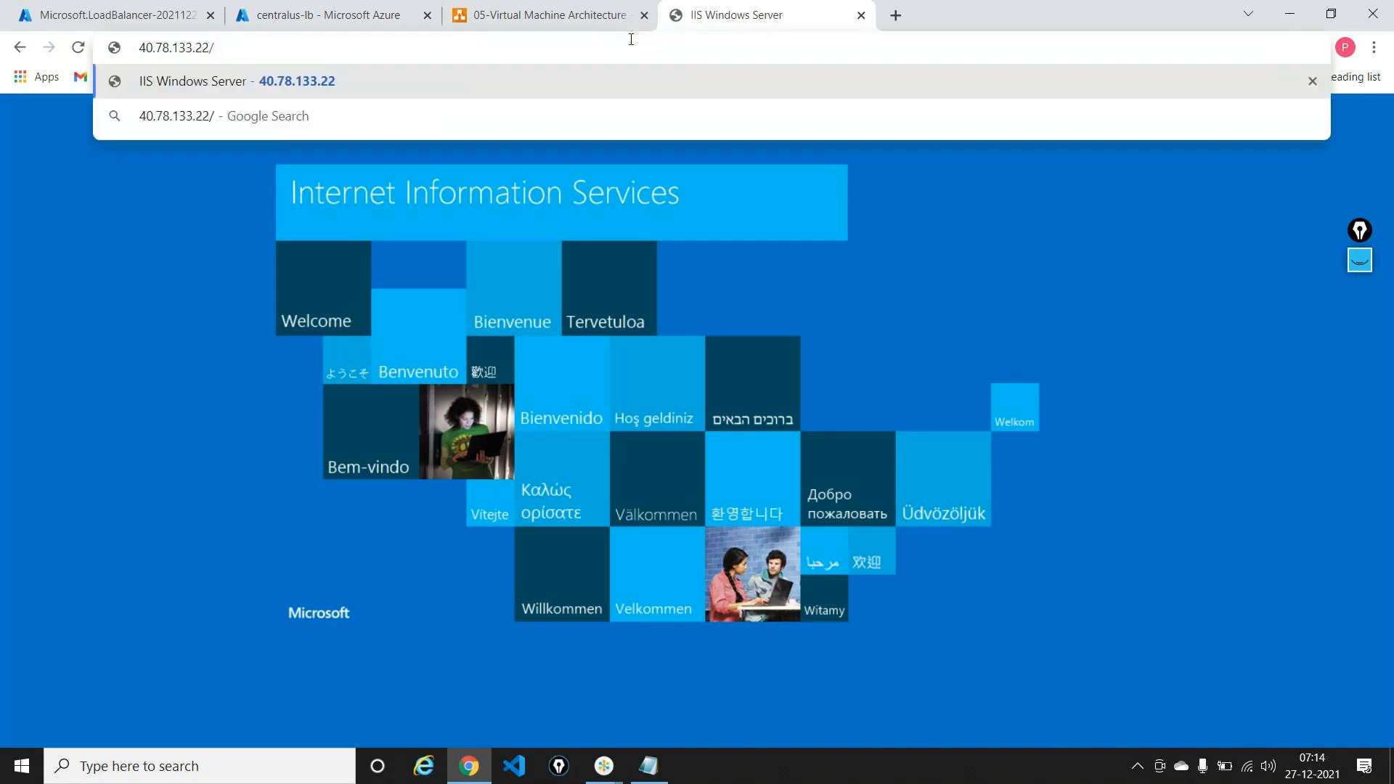
{"action": "type", "text": "default.html"}
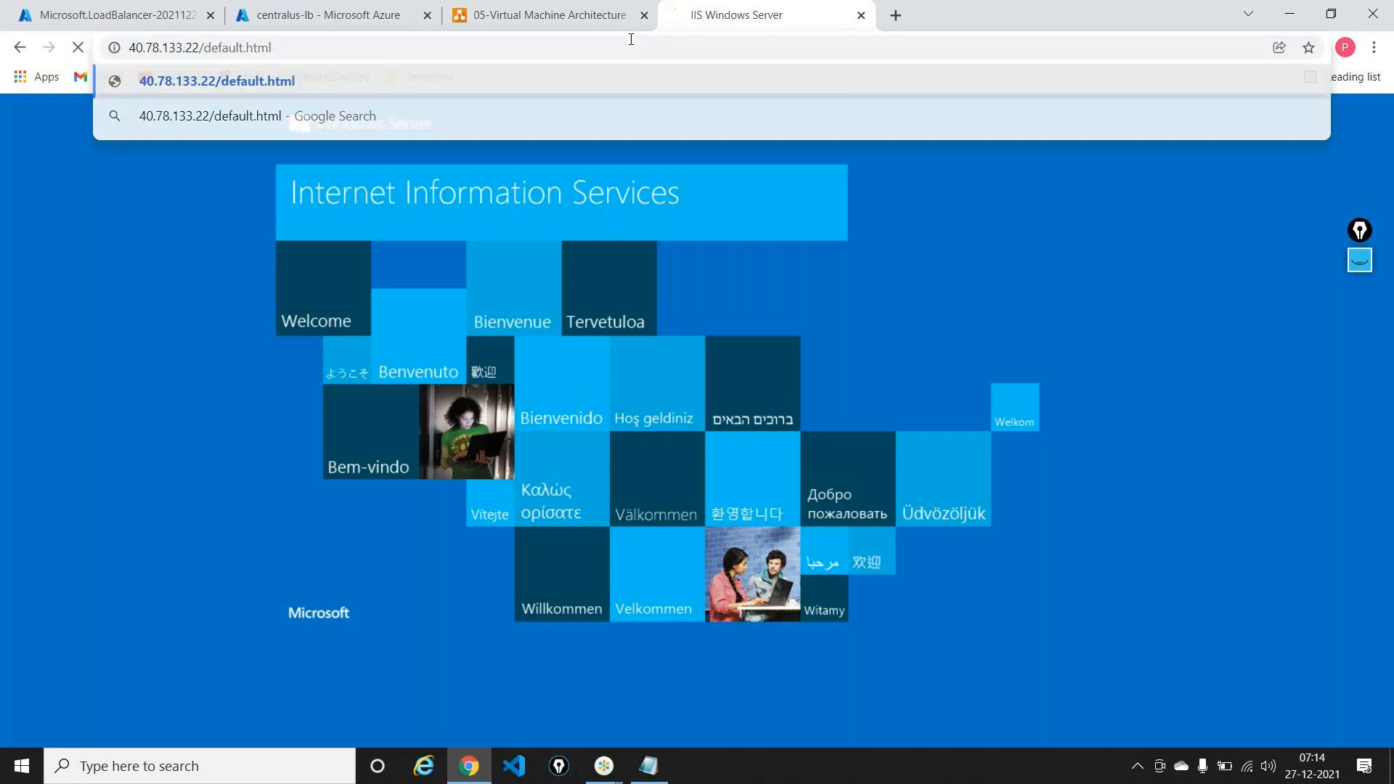
{"action": "key", "text": "Return"}
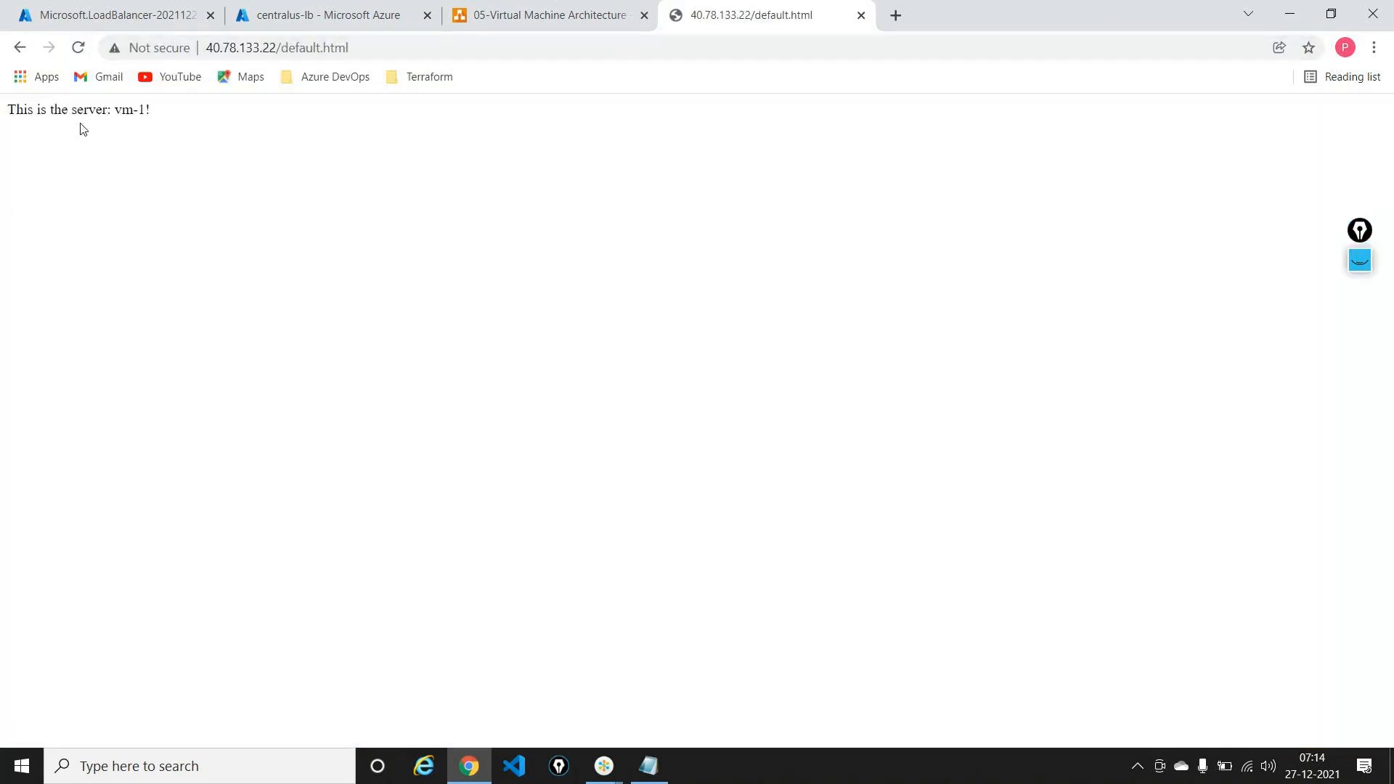
Step: Open 40.78.133.22/default.html in another new tab and reload it to reach the other server
{"action": "left_click", "coordinate": [370, 46]}
{"action": "key", "text": "ctrl+c"}
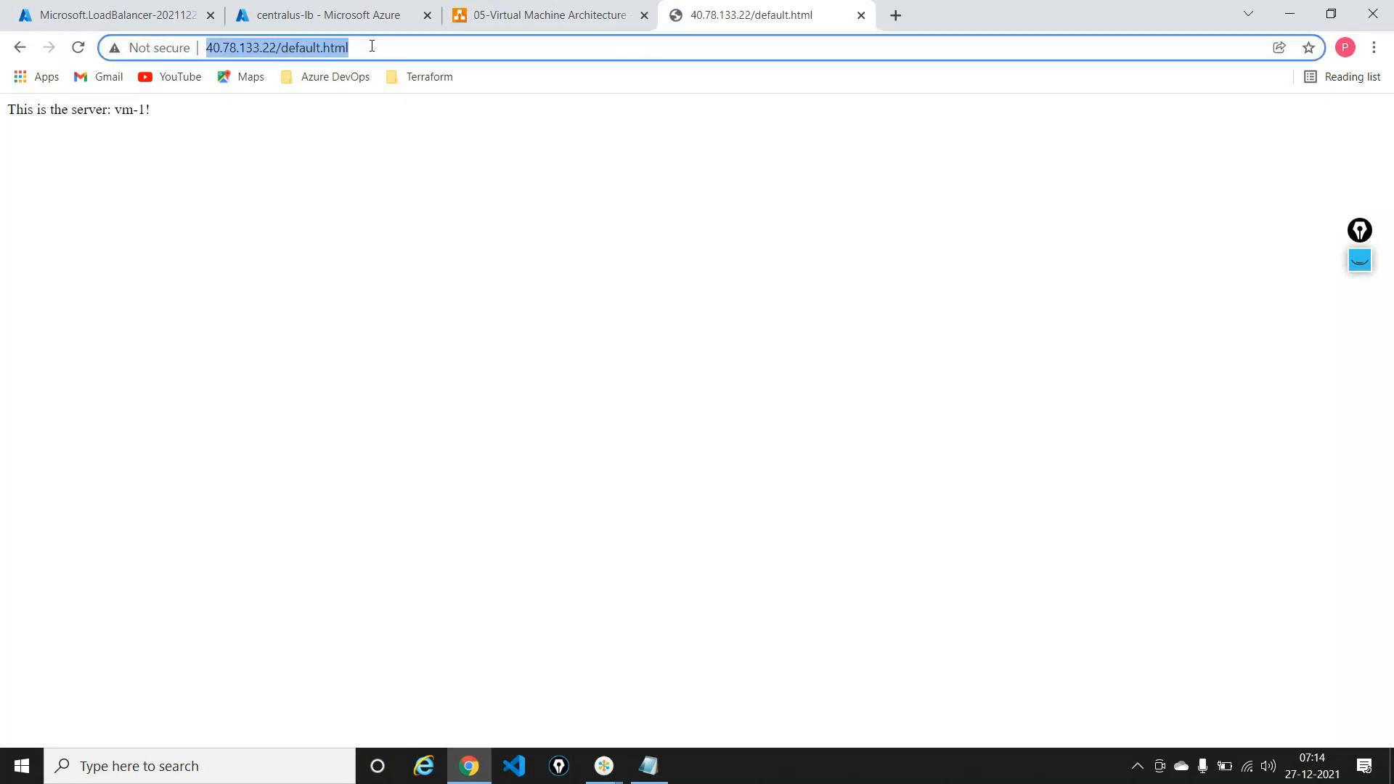
{"action": "left_click", "coordinate": [895, 14]}
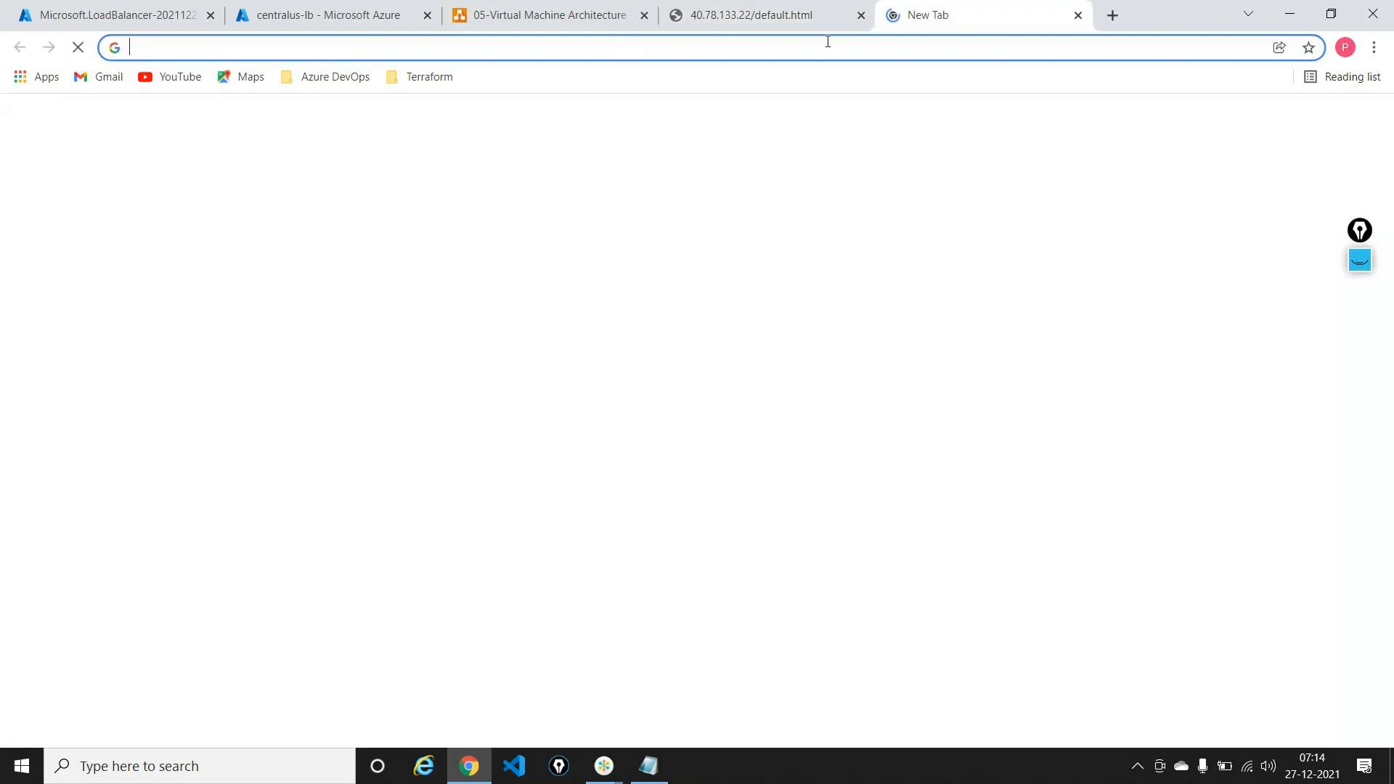
{"action": "key", "text": "ctrl+v"}
{"action": "key", "text": "Return"}
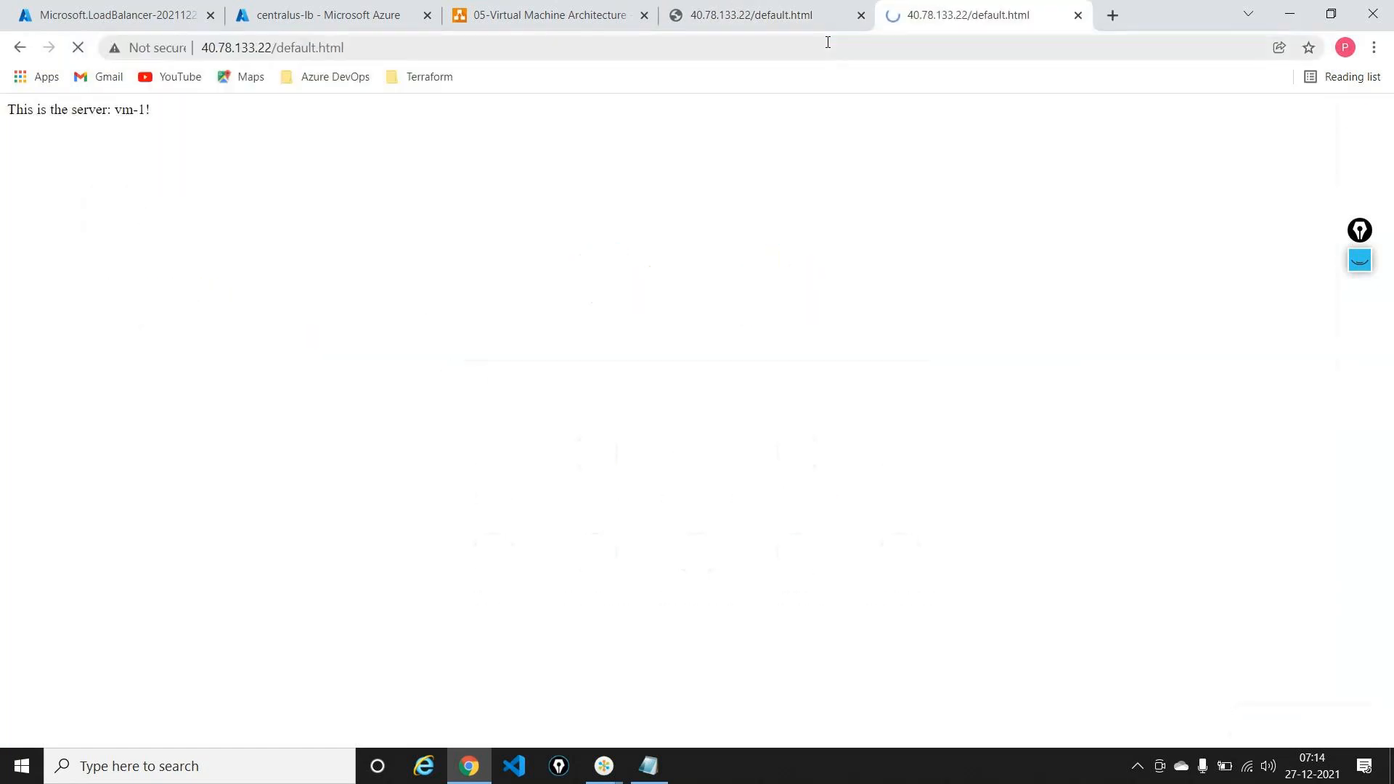
{"action": "left_click", "coordinate": [827, 43]}
{"action": "key", "text": "Return"}
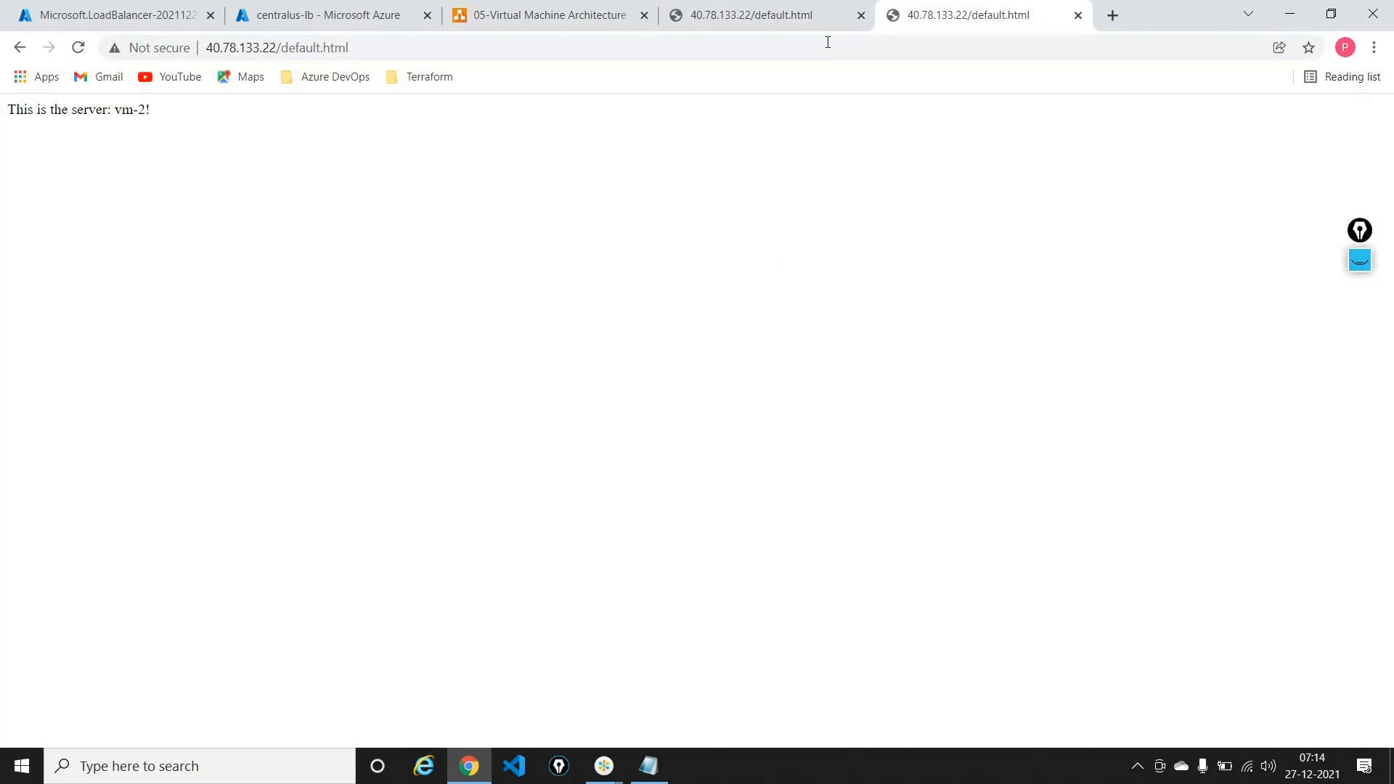
Step: Zoom the page to 200% and reload twice, confirming responses alternate between vm-1 and vm-2
{"action": "key", "text": "ctrl+plus"}
{"action": "key", "text": "ctrl+plus"}
{"action": "key", "text": "ctrl+plus"}
{"action": "key", "text": "ctrl+plus"}
{"action": "key", "text": "ctrl+plus"}
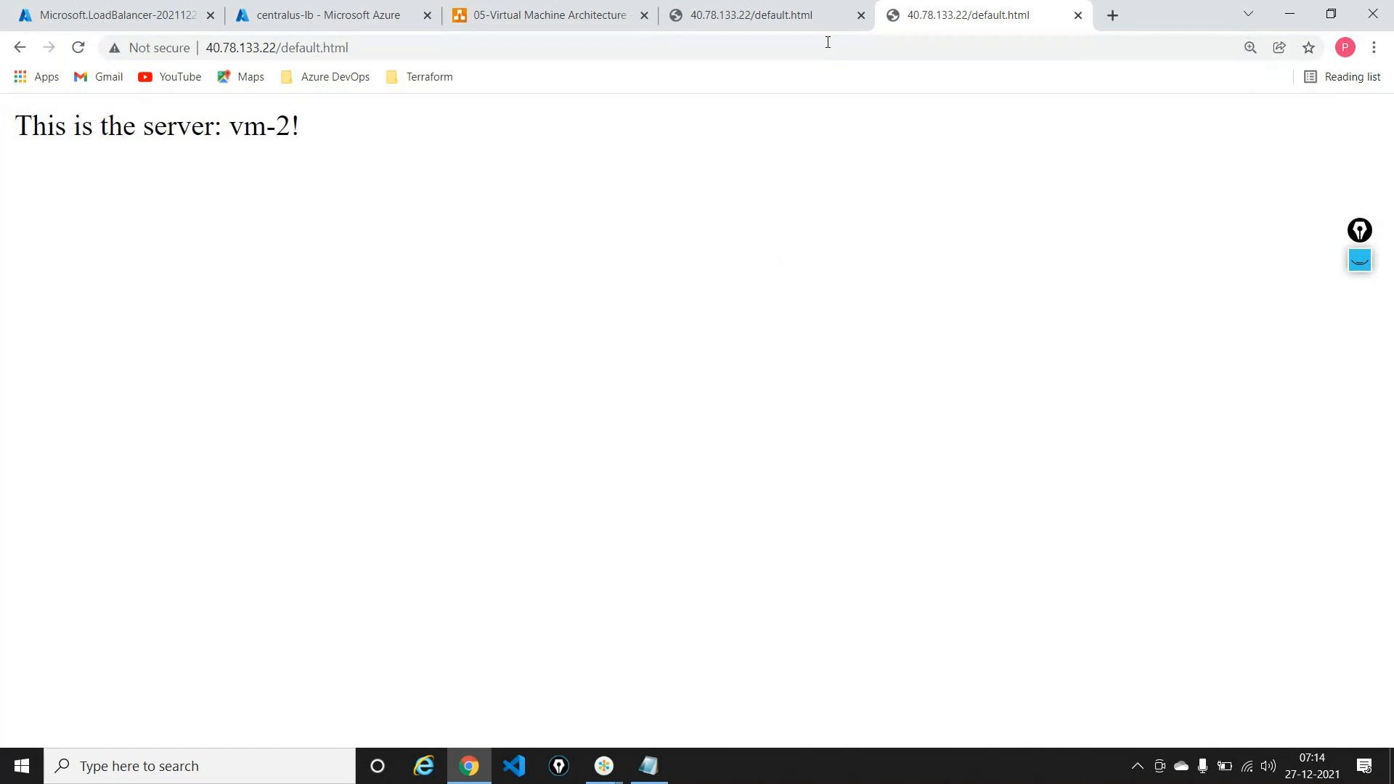
{"action": "left_click", "coordinate": [827, 42]}
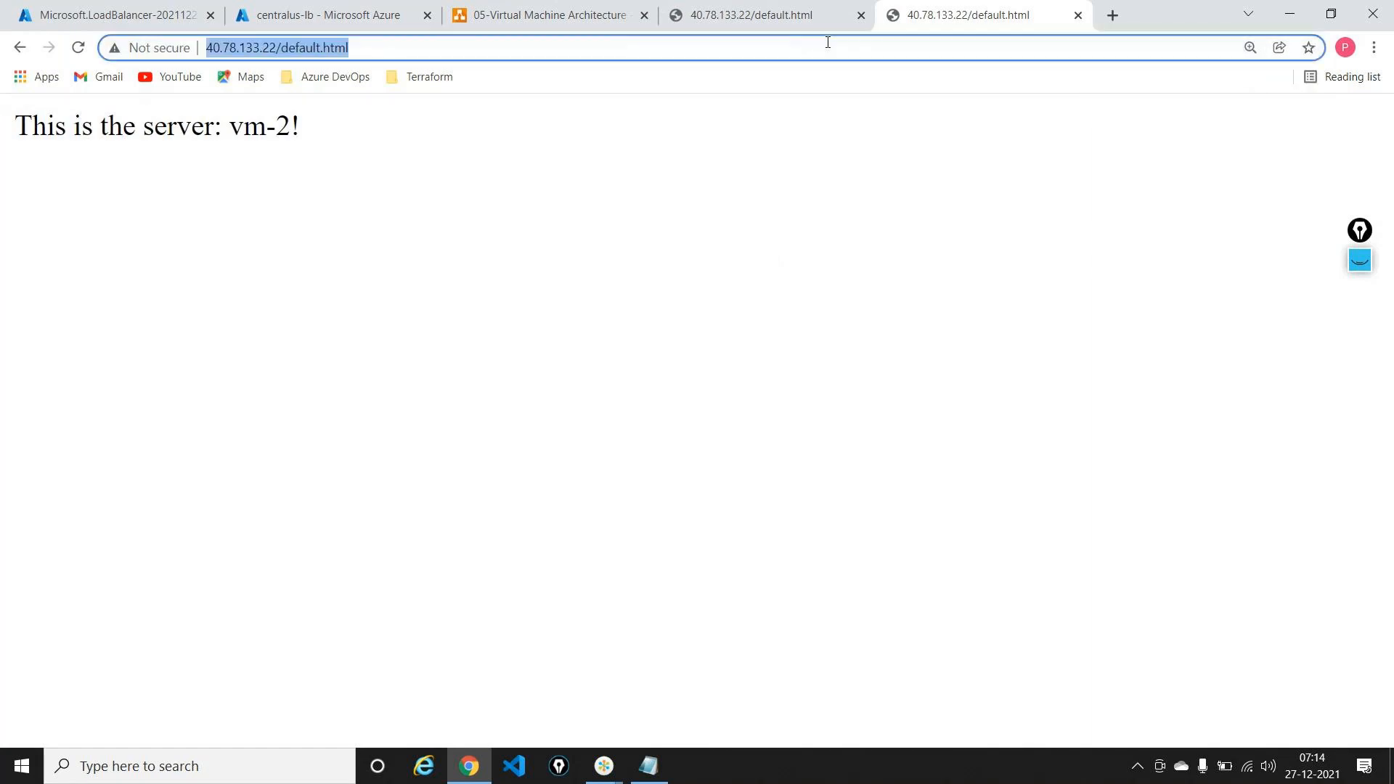
{"action": "key", "text": "Return"}
{"action": "left_click", "coordinate": [827, 42]}
{"action": "key", "text": "Return"}
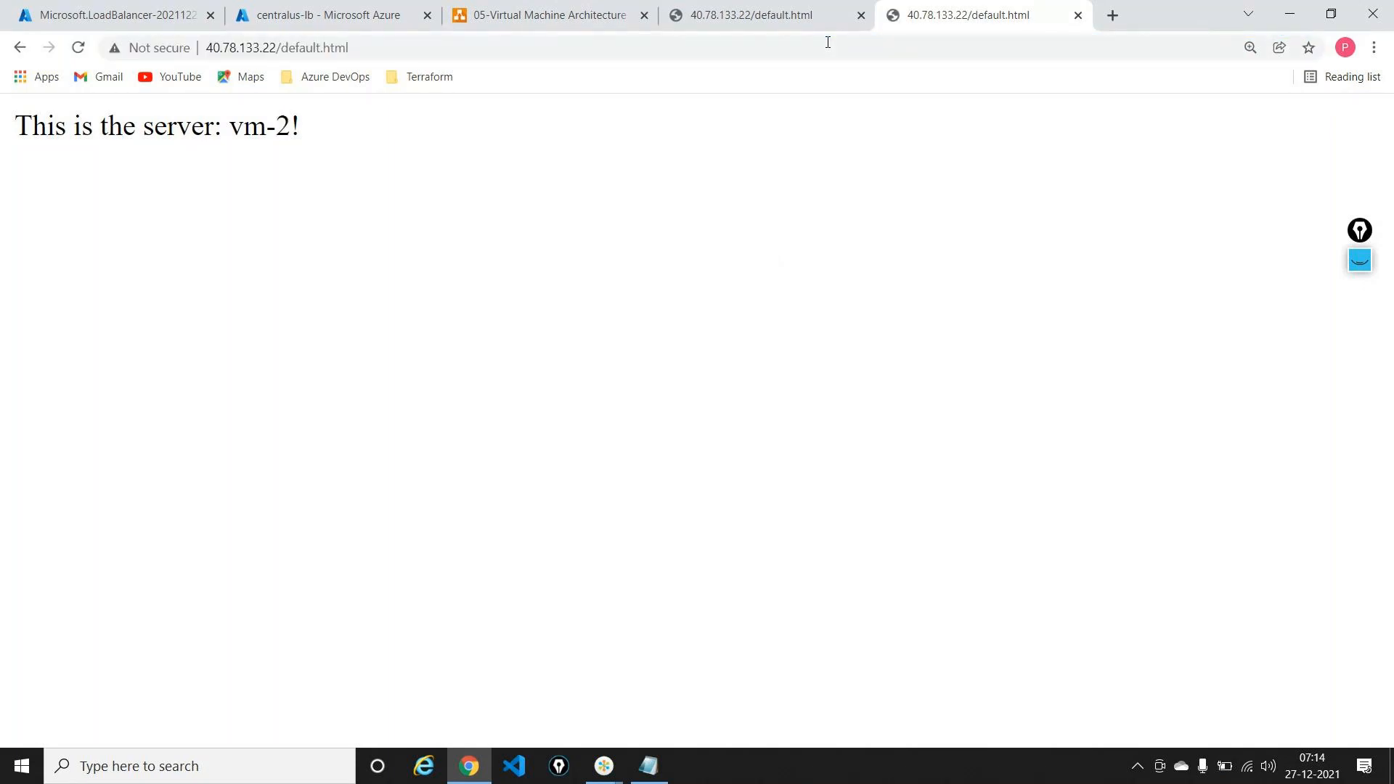
{"action": "left_click", "coordinate": [514, 11]}
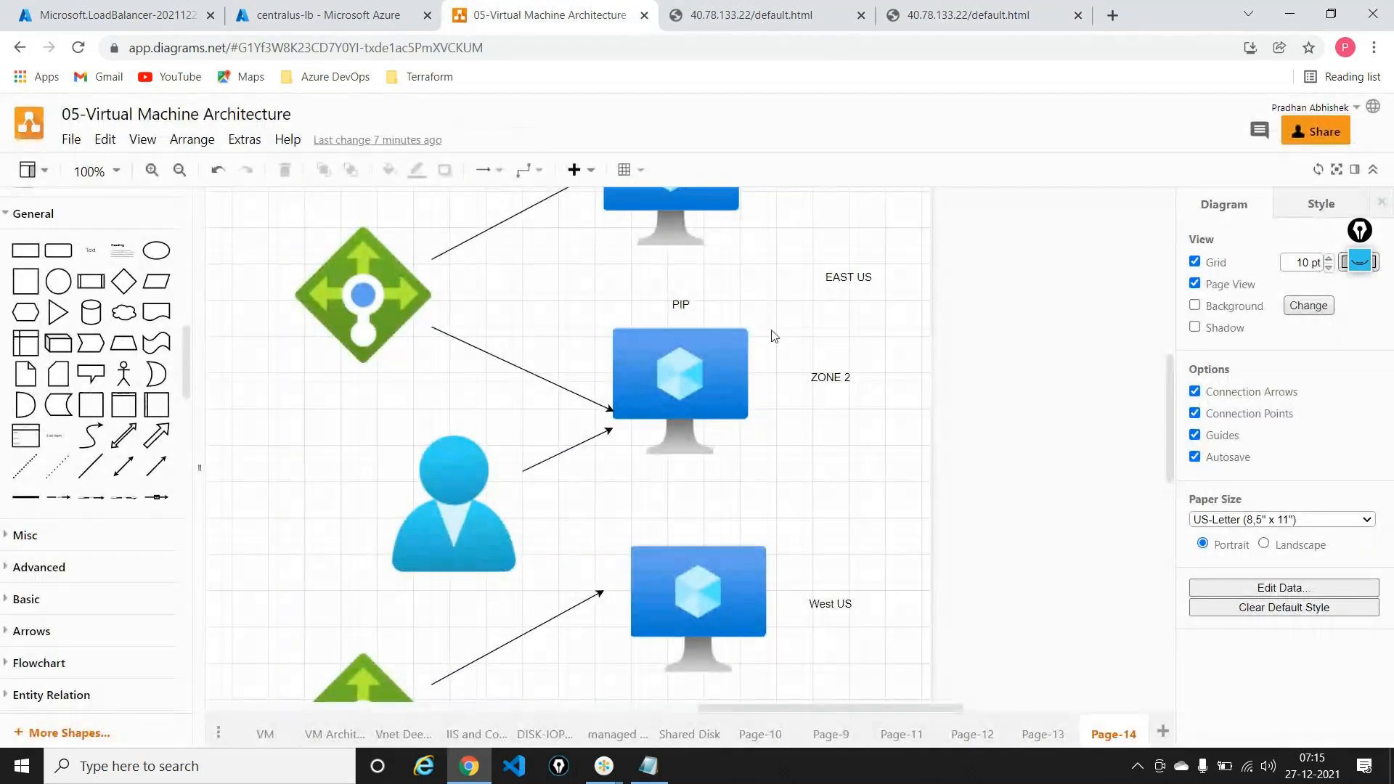
Step: Draw a stick-figure user beside the load balancer with the annotation pen
{"action": "scroll", "coordinate": [754, 354], "scroll_direction": "up", "scroll_amount": 4}
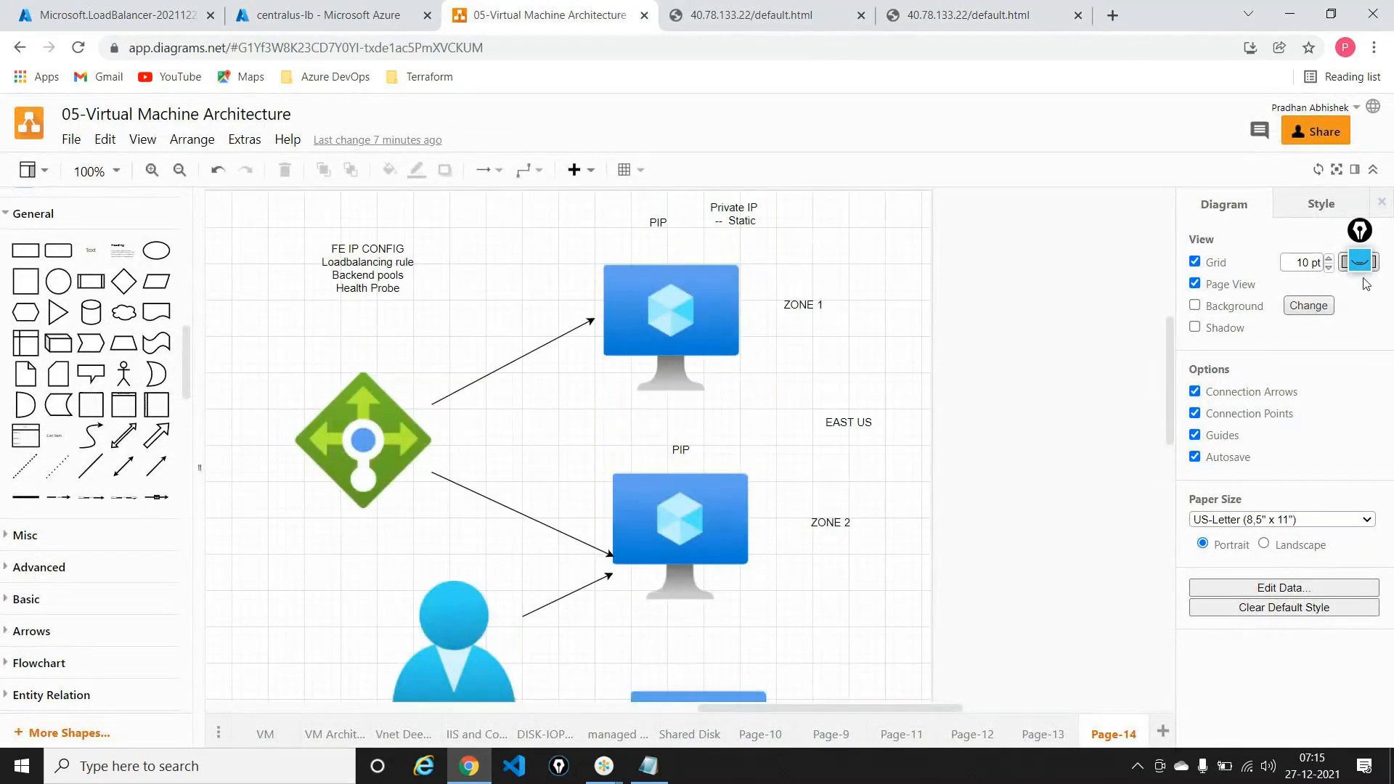
{"action": "left_click", "coordinate": [1359, 265]}
{"action": "left_click", "coordinate": [1359, 304]}
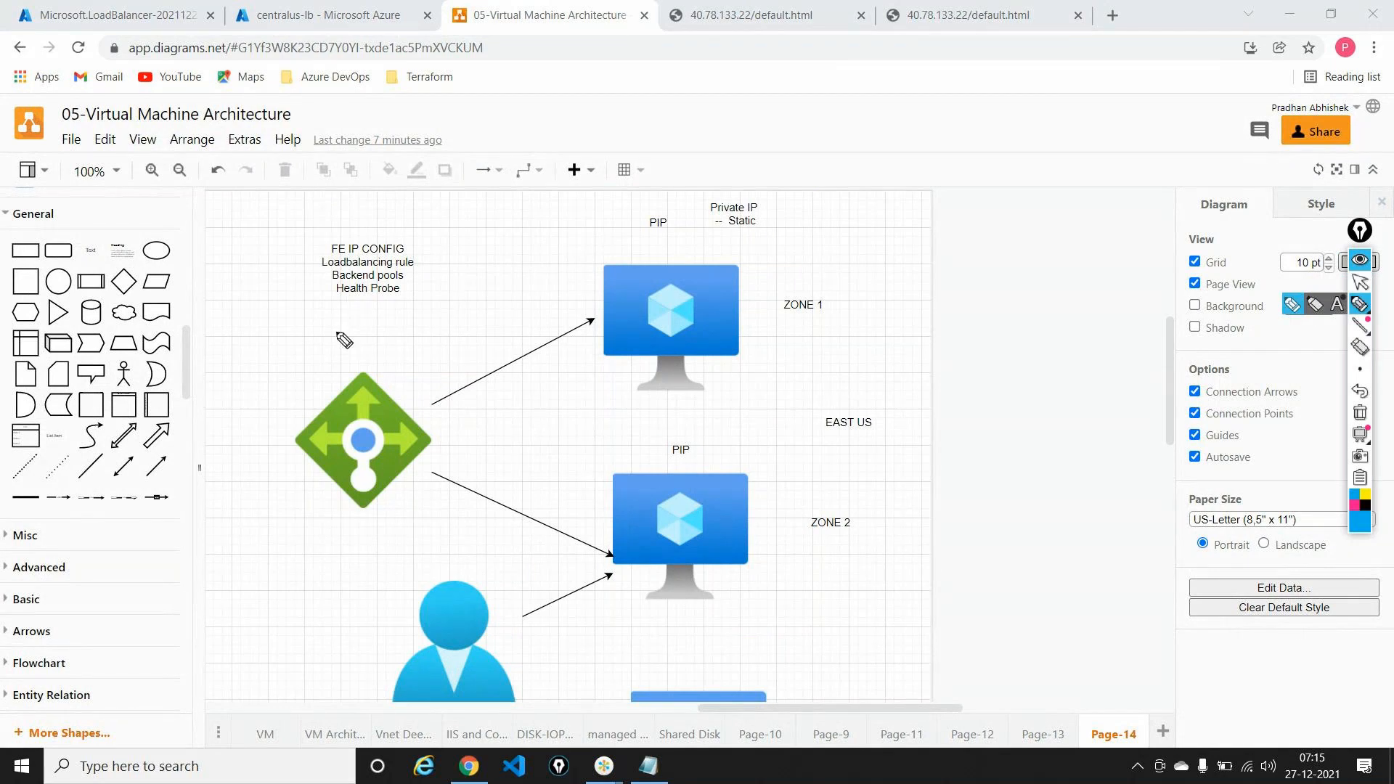
{"action": "mouse_move", "coordinate": [253, 407]}
{"action": "left_mouse_down"}
{"action": "mouse_move", "coordinate": [256, 446]}
{"action": "mouse_move", "coordinate": [244, 445]}
{"action": "left_mouse_up"}
{"action": "left_click_drag", "start_coordinate": [262, 430], "coordinate": [273, 441]}
{"action": "mouse_move", "coordinate": [250, 448]}
{"action": "left_mouse_down"}
{"action": "mouse_move", "coordinate": [244, 468]}
{"action": "mouse_move", "coordinate": [278, 466]}
{"action": "left_mouse_up"}
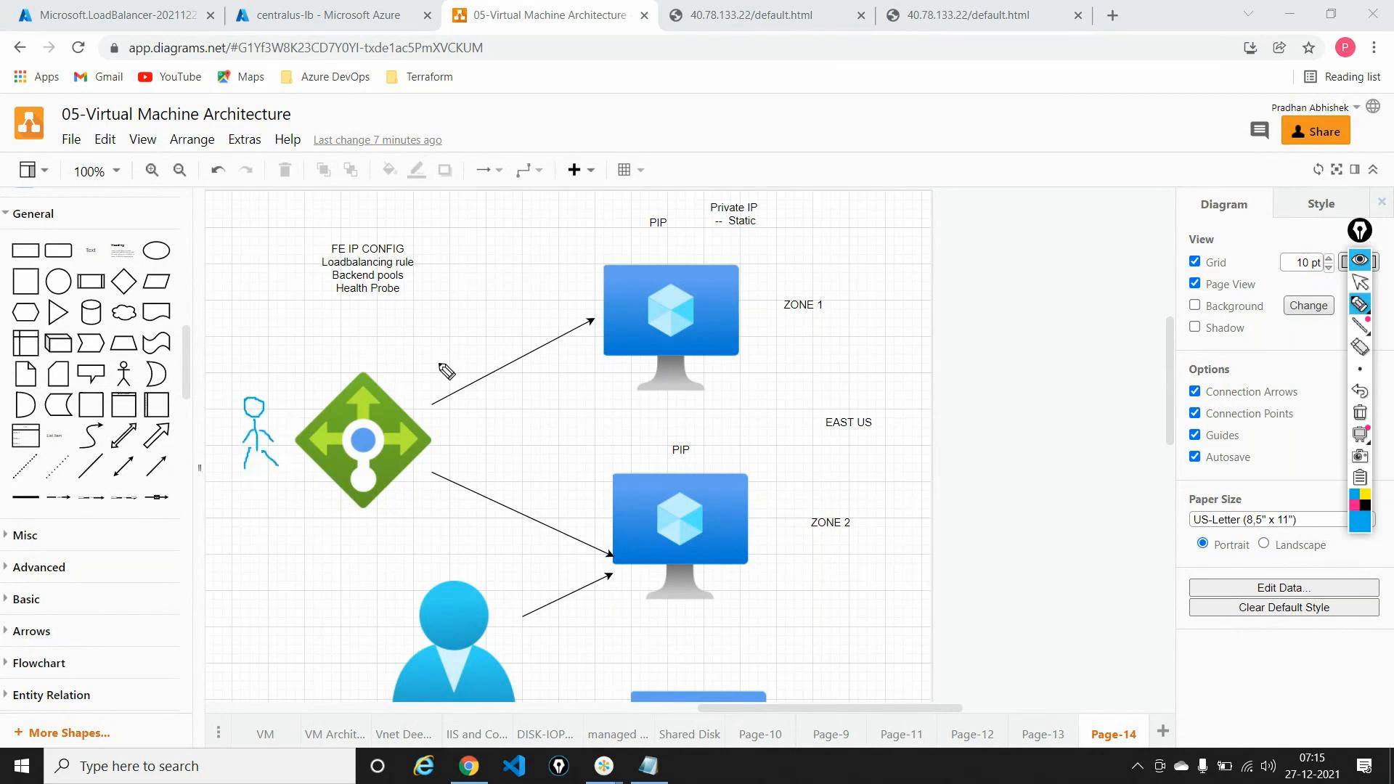
Step: Draw an arrow to the ZONE 1 VM and label that VM 'VM2'
{"action": "left_click_drag", "start_coordinate": [440, 364], "coordinate": [565, 299]}
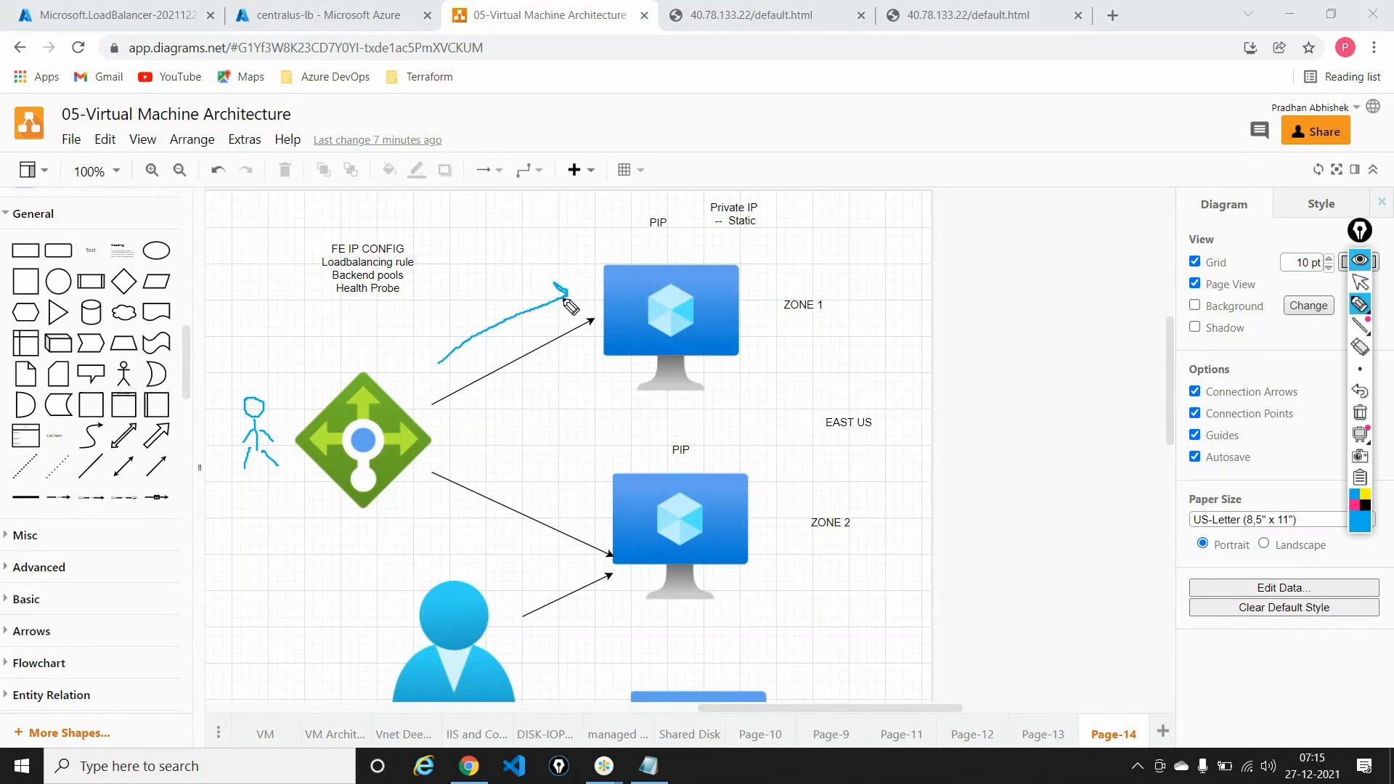
{"action": "mouse_move", "coordinate": [775, 238]}
{"action": "left_mouse_down"}
{"action": "mouse_move", "coordinate": [820, 229]}
{"action": "mouse_move", "coordinate": [823, 244]}
{"action": "left_mouse_up"}
{"action": "left_click_drag", "start_coordinate": [826, 230], "coordinate": [836, 241]}
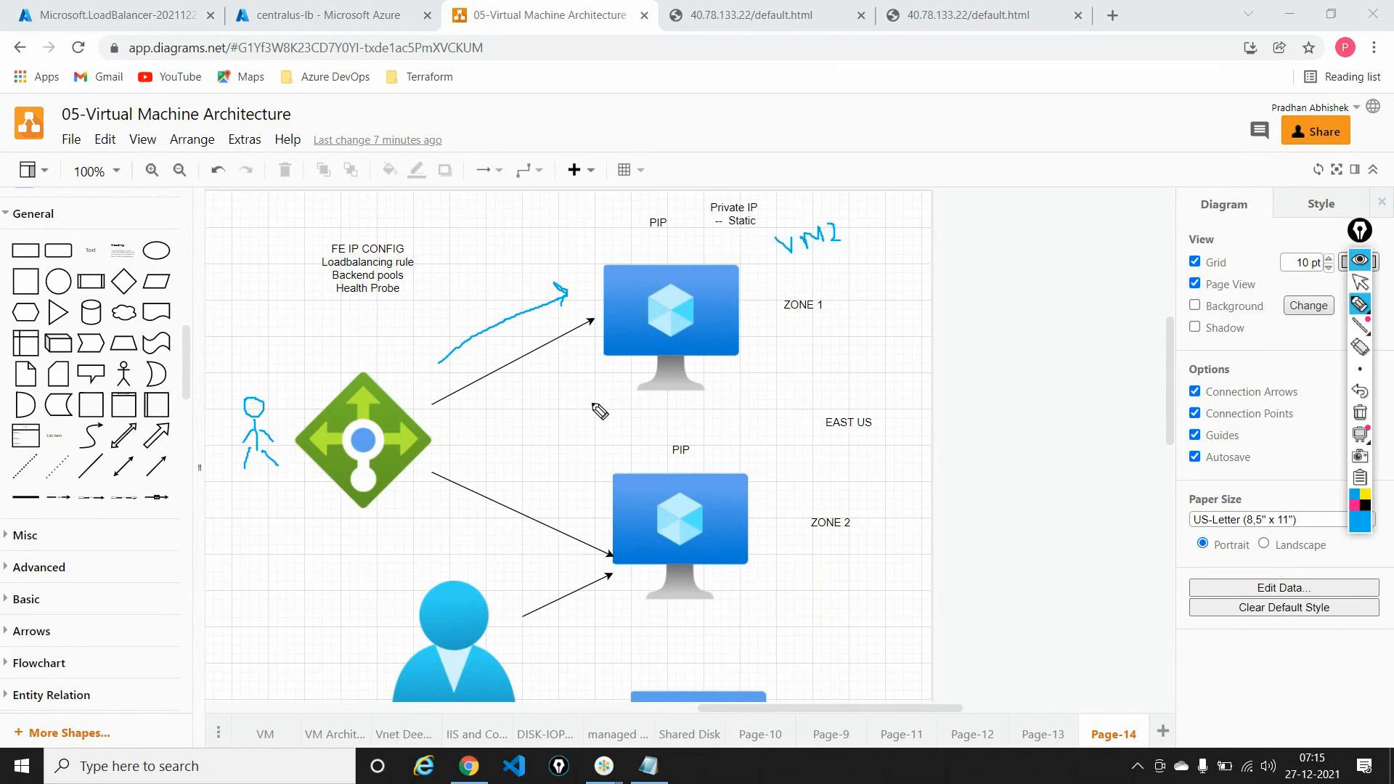
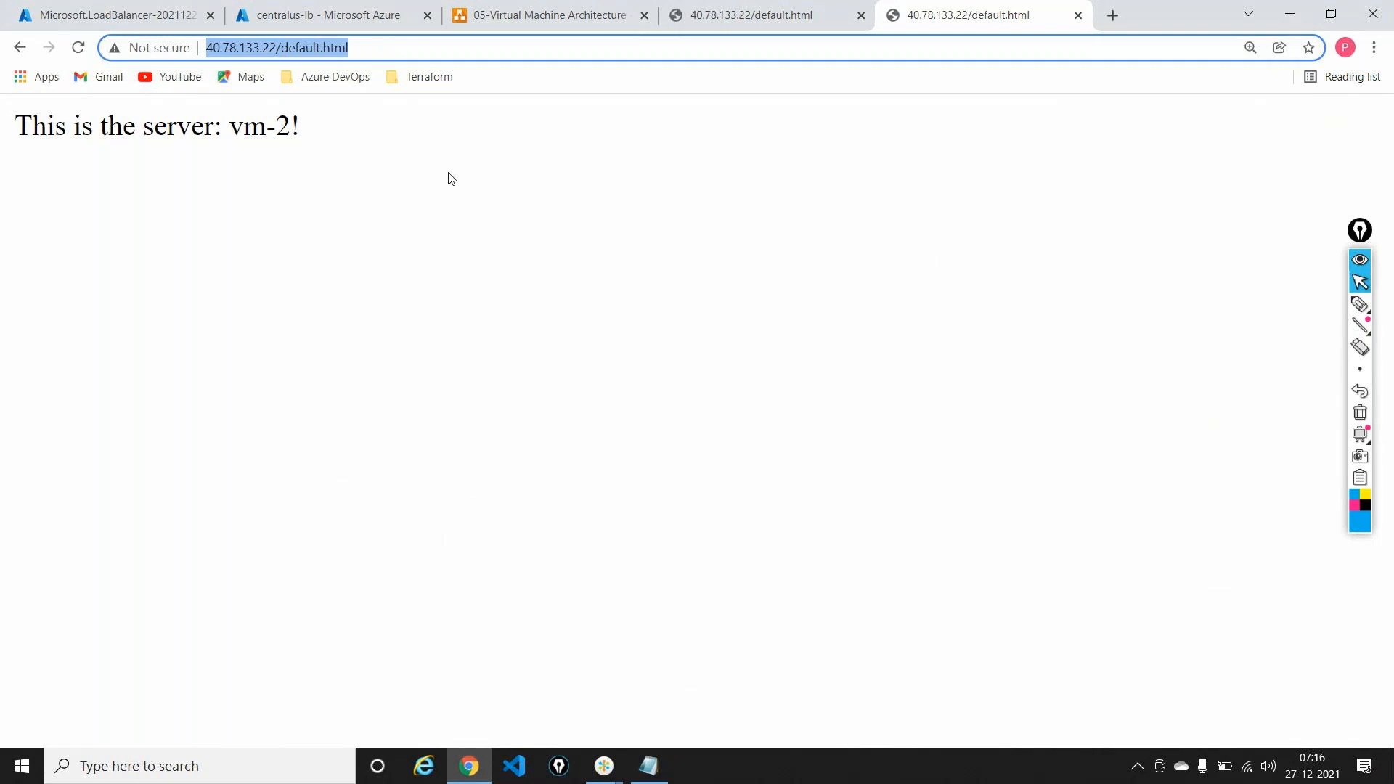
Step: Load 40.78.133.22/default.html in an incognito window, then return to the deployment overview tab
{"action": "left_click", "coordinate": [1376, 48]}
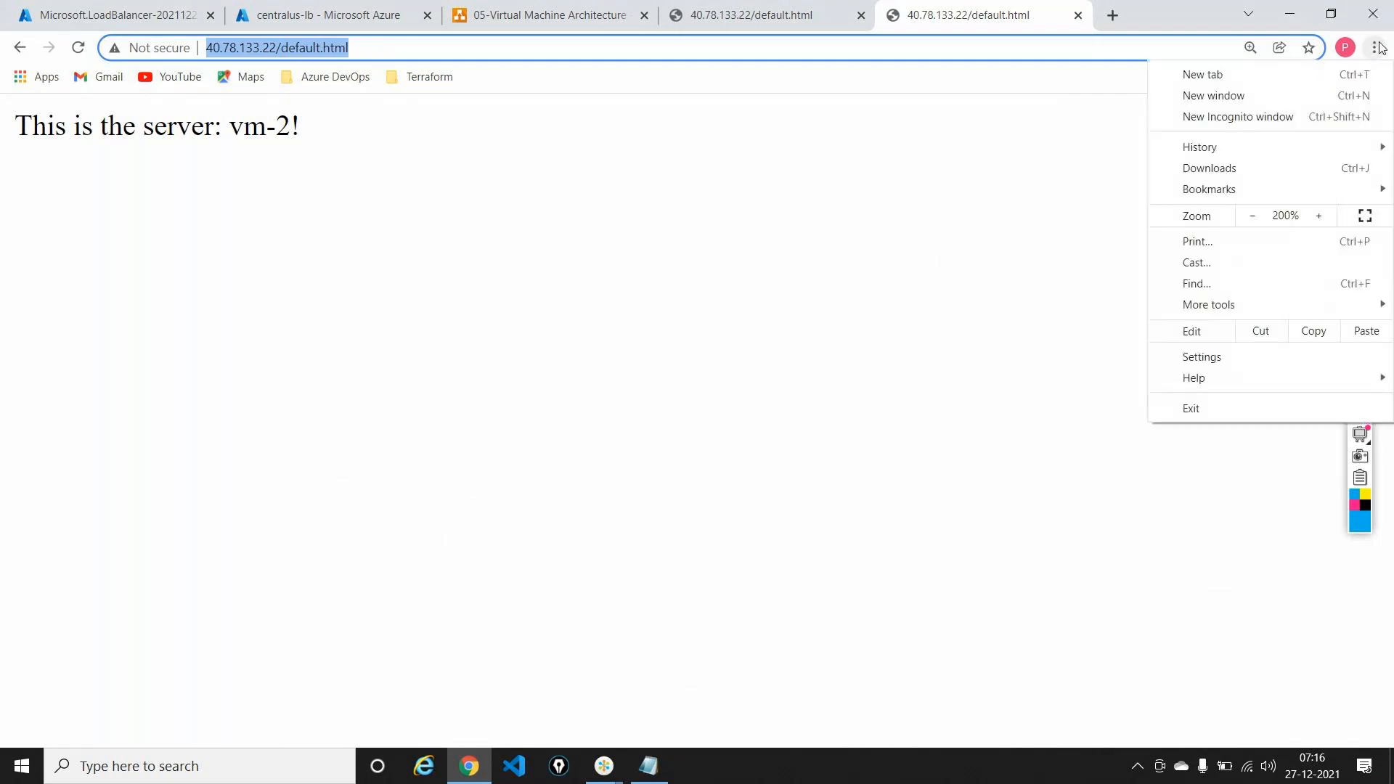
{"action": "left_click", "coordinate": [1177, 119]}
{"action": "type", "text": "http://40.78.133.22/default.html"}
{"action": "key", "text": "Return"}
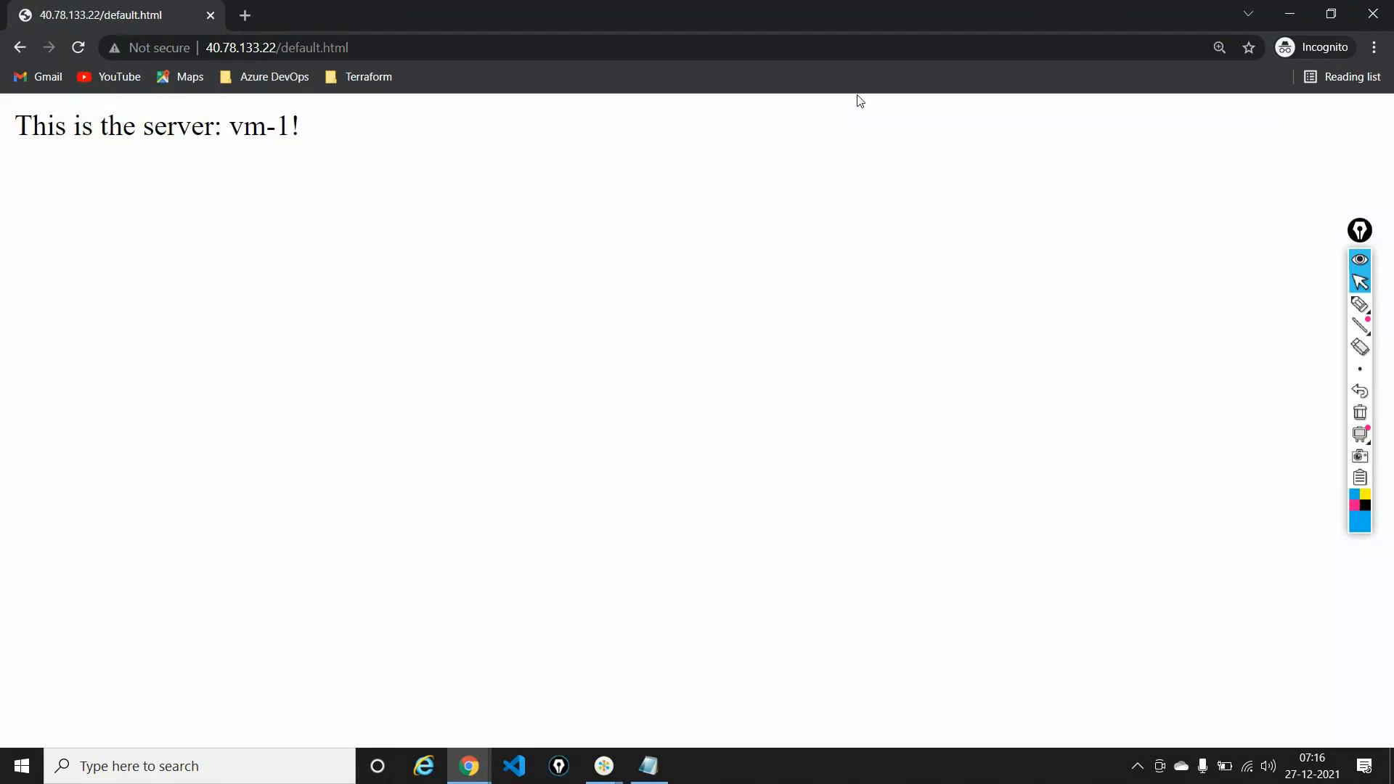
{"action": "left_click", "coordinate": [1373, 13]}
{"action": "left_click", "coordinate": [167, 16]}
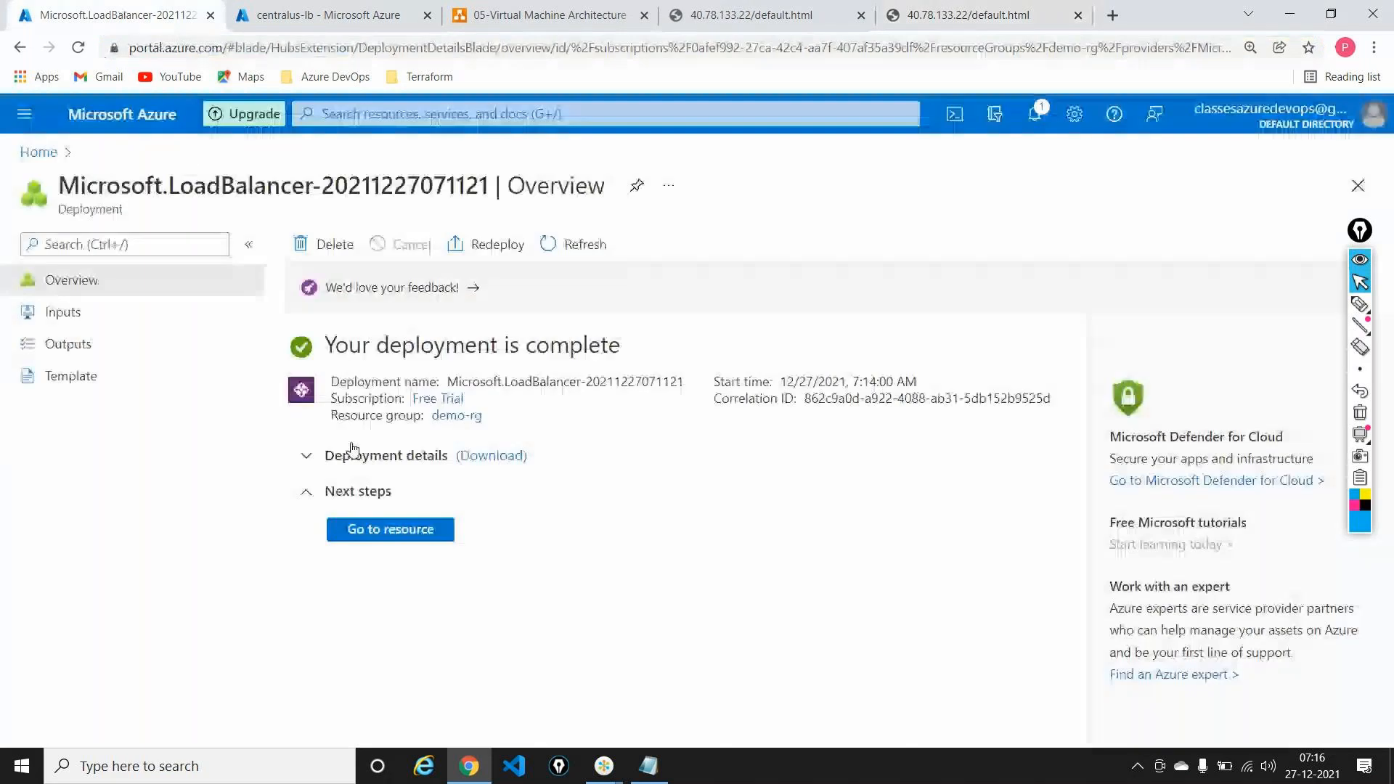
Step: Copy northeurope-lb's frontend IP 20.123.1.29 from Frontend IP configuration into a new tab
{"action": "left_click", "coordinate": [392, 529]}
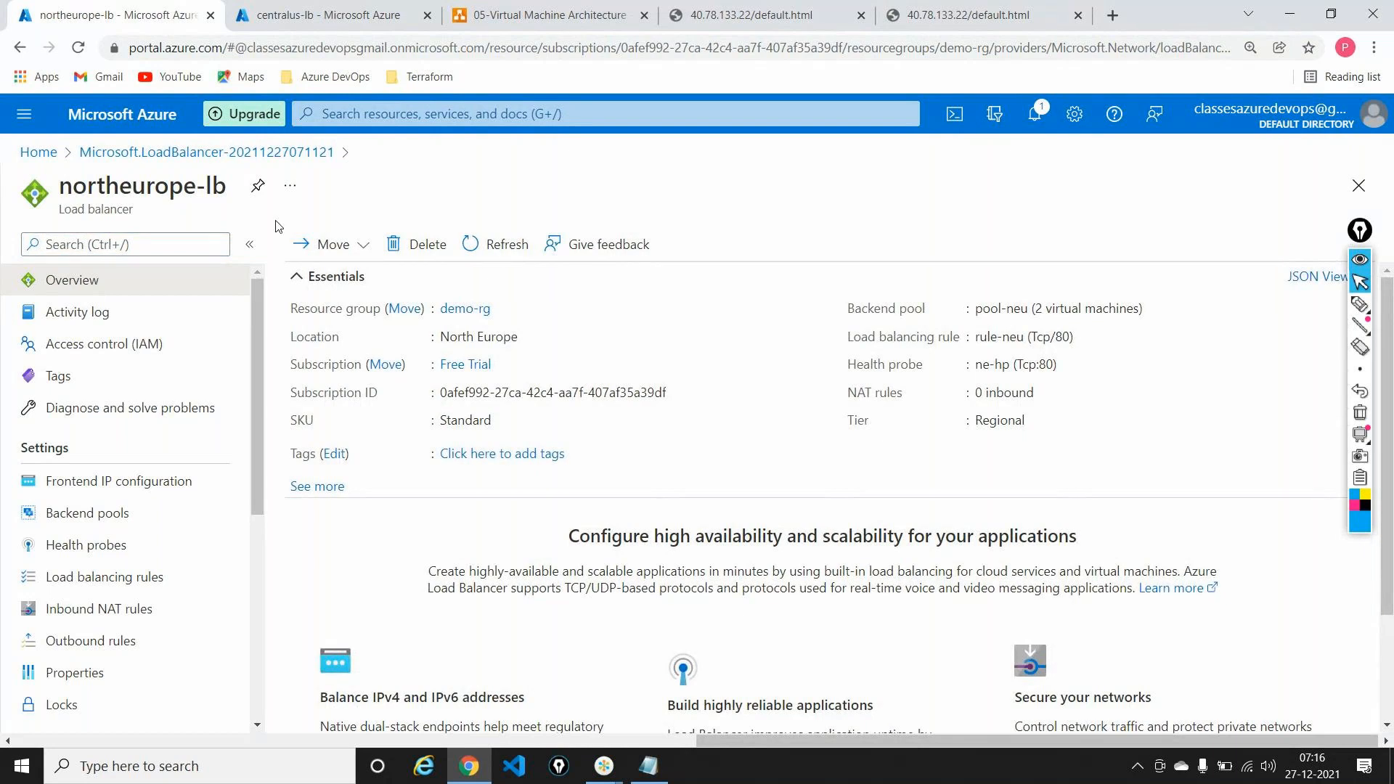
{"action": "left_click", "coordinate": [140, 493]}
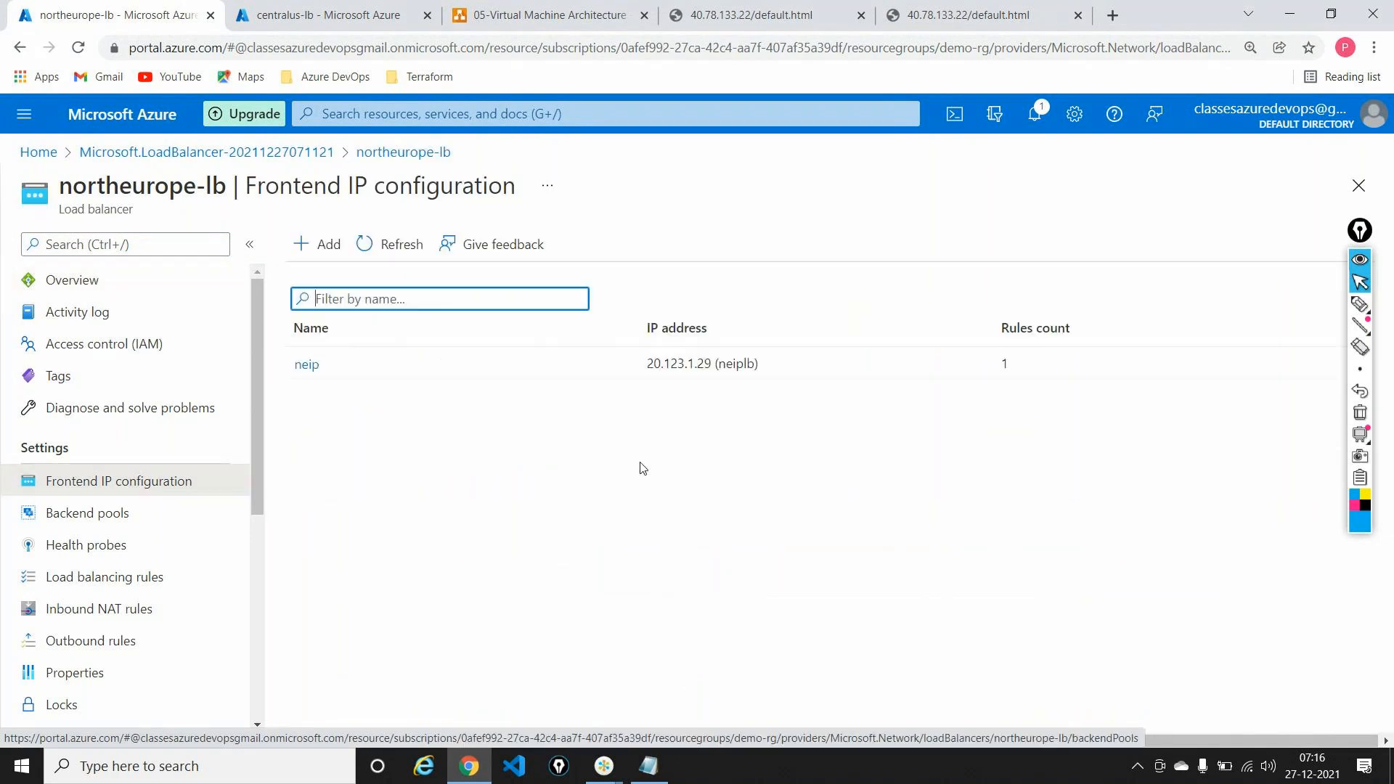
{"action": "left_click_drag", "start_coordinate": [648, 363], "coordinate": [714, 363]}
{"action": "key", "text": "ctrl+c"}
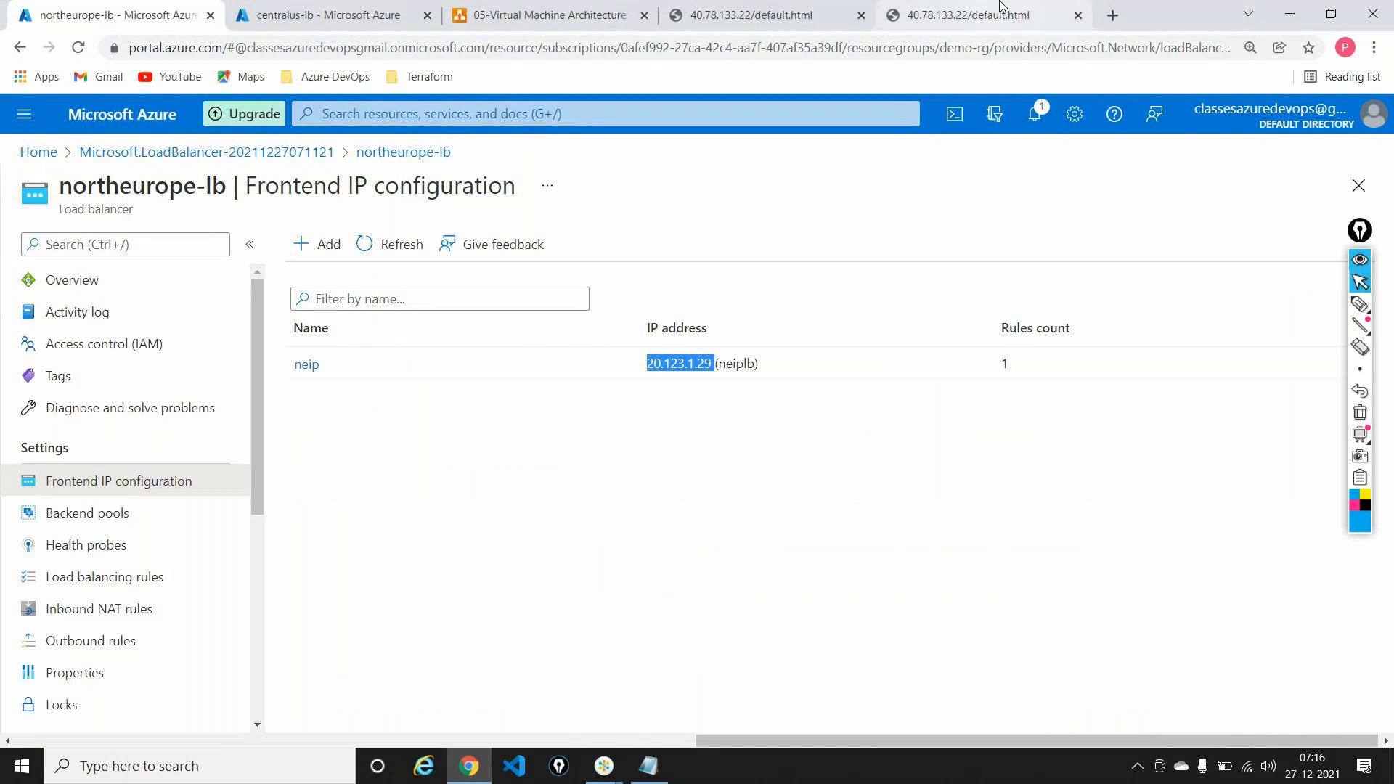
{"action": "left_click", "coordinate": [1112, 15]}
{"action": "key", "text": "ctrl+v"}
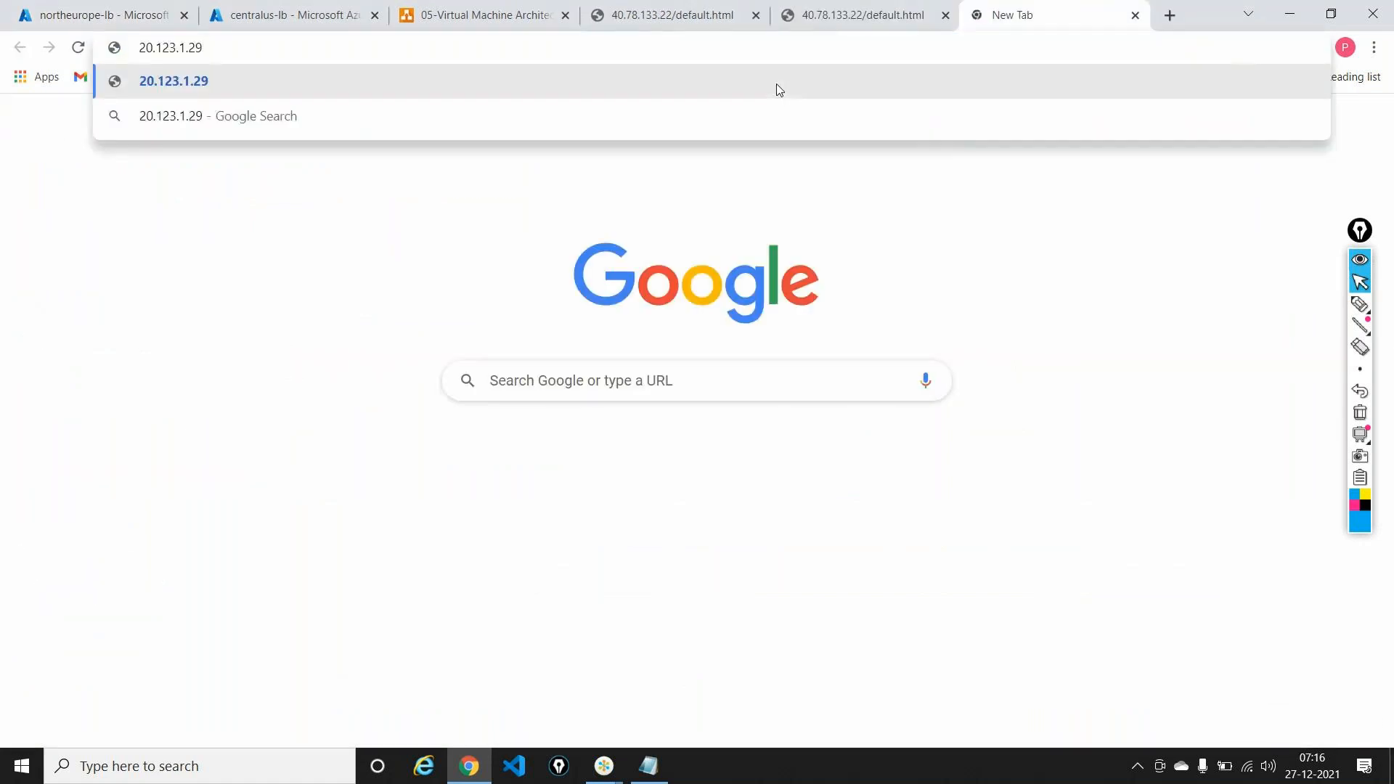
Step: Load 20.123.1.29/default.html, correcting the mistyped extension
{"action": "type", "text": "/"}
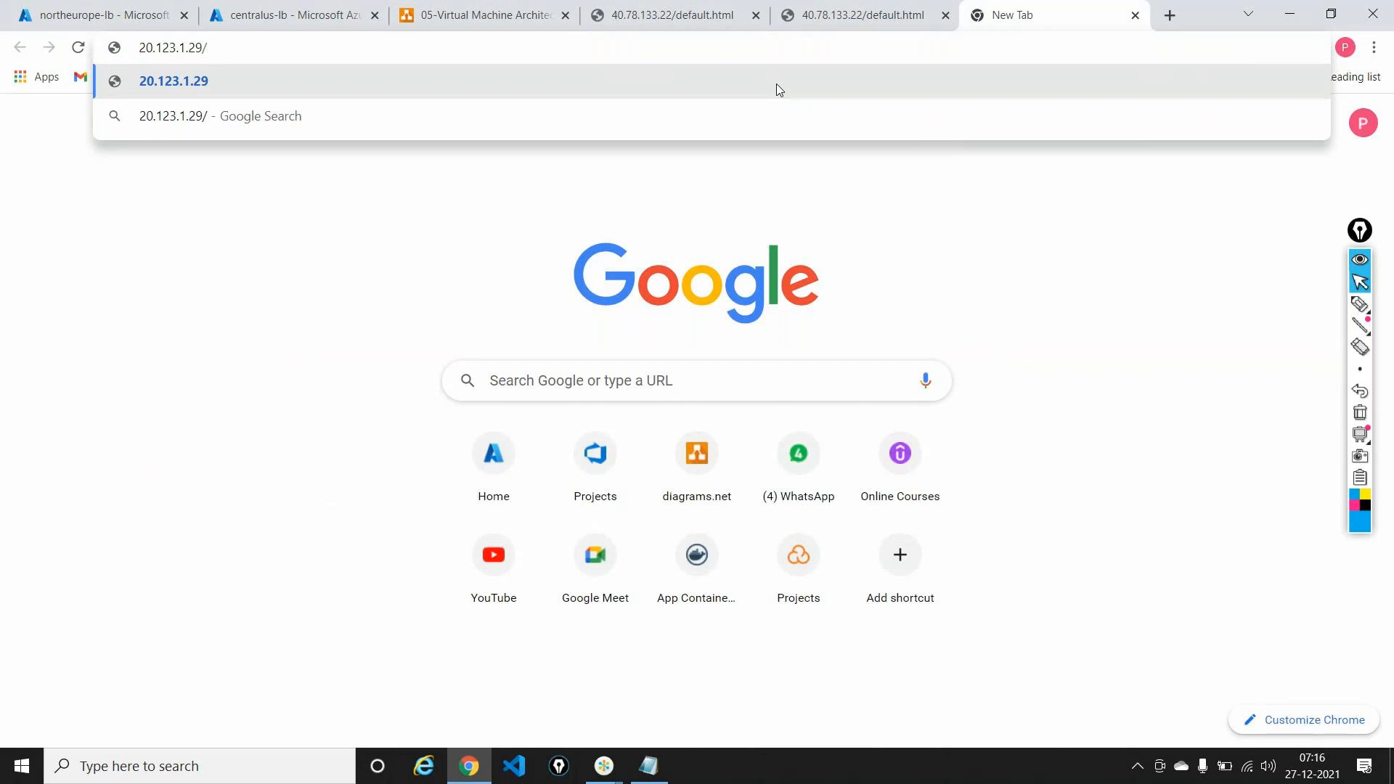
{"action": "type", "text": "defa"}
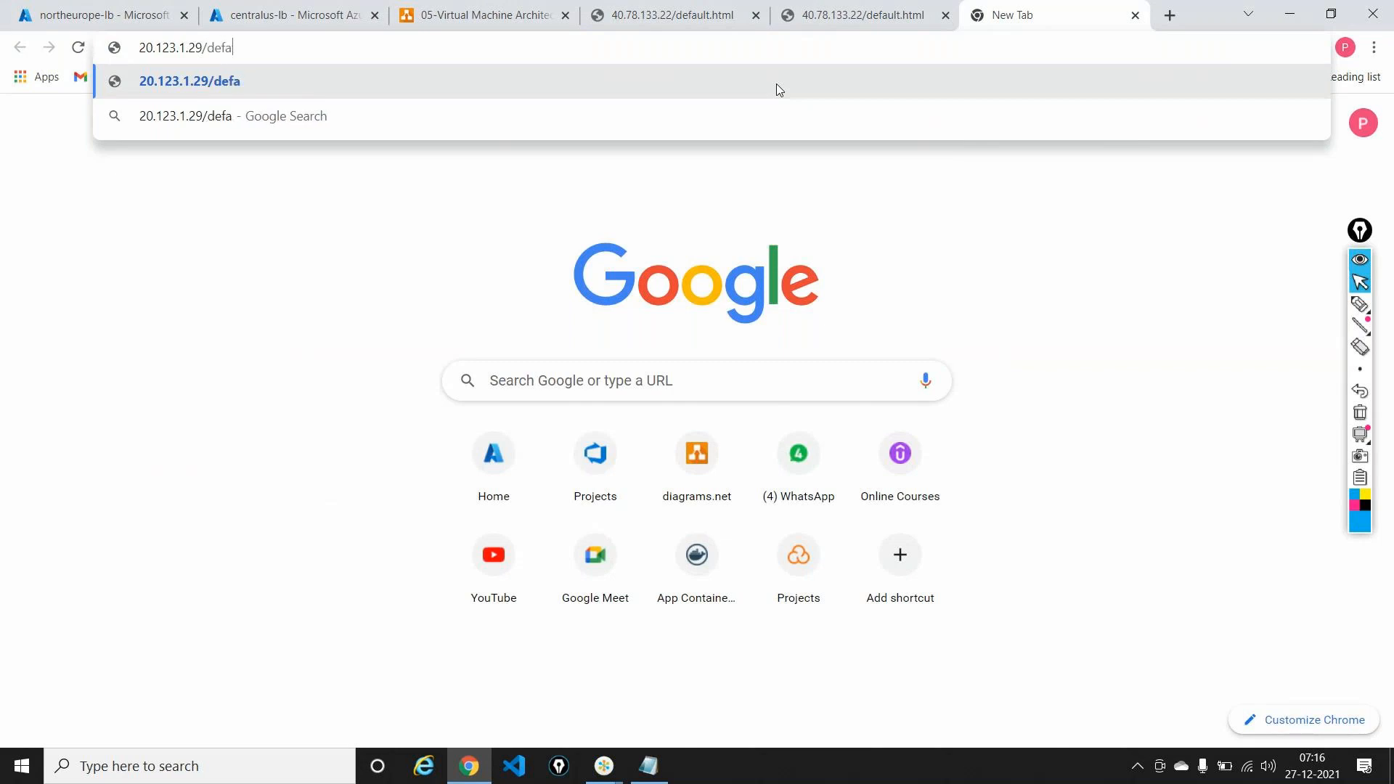
{"action": "type", "text": "ult"}
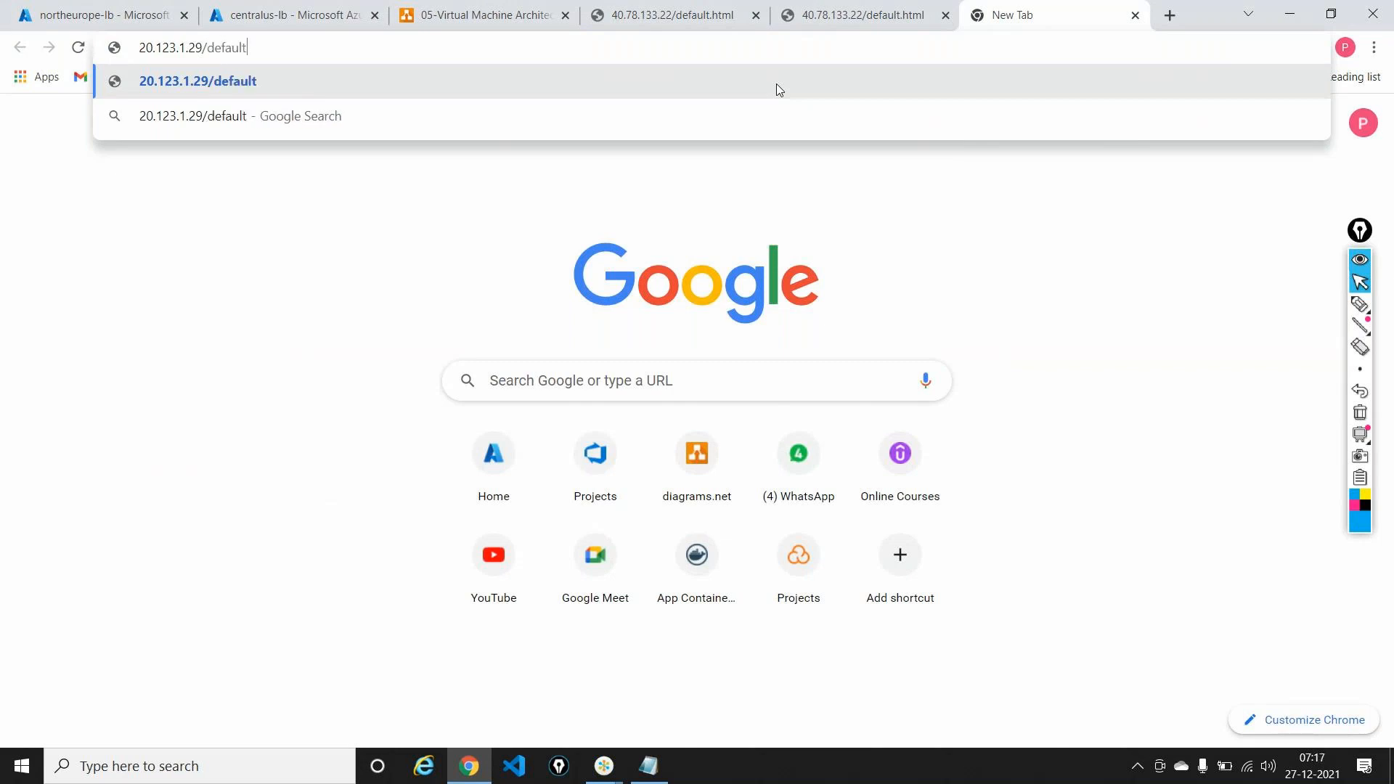
{"action": "type", "text": ".jtm"}
{"action": "key", "text": "BackSpace"}
{"action": "key", "text": "BackSpace"}
{"action": "key", "text": "BackSpace"}
{"action": "type", "text": "html"}
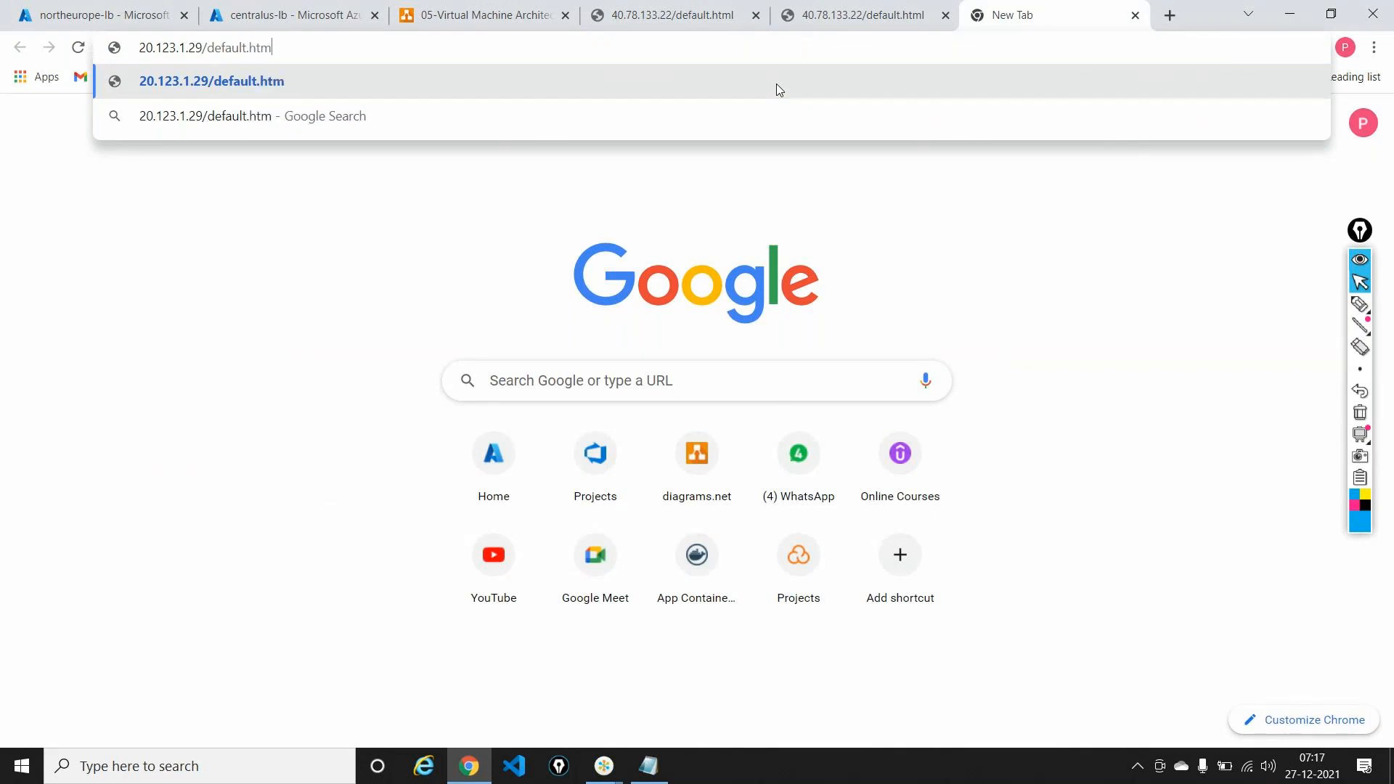
{"action": "key", "text": "Return"}
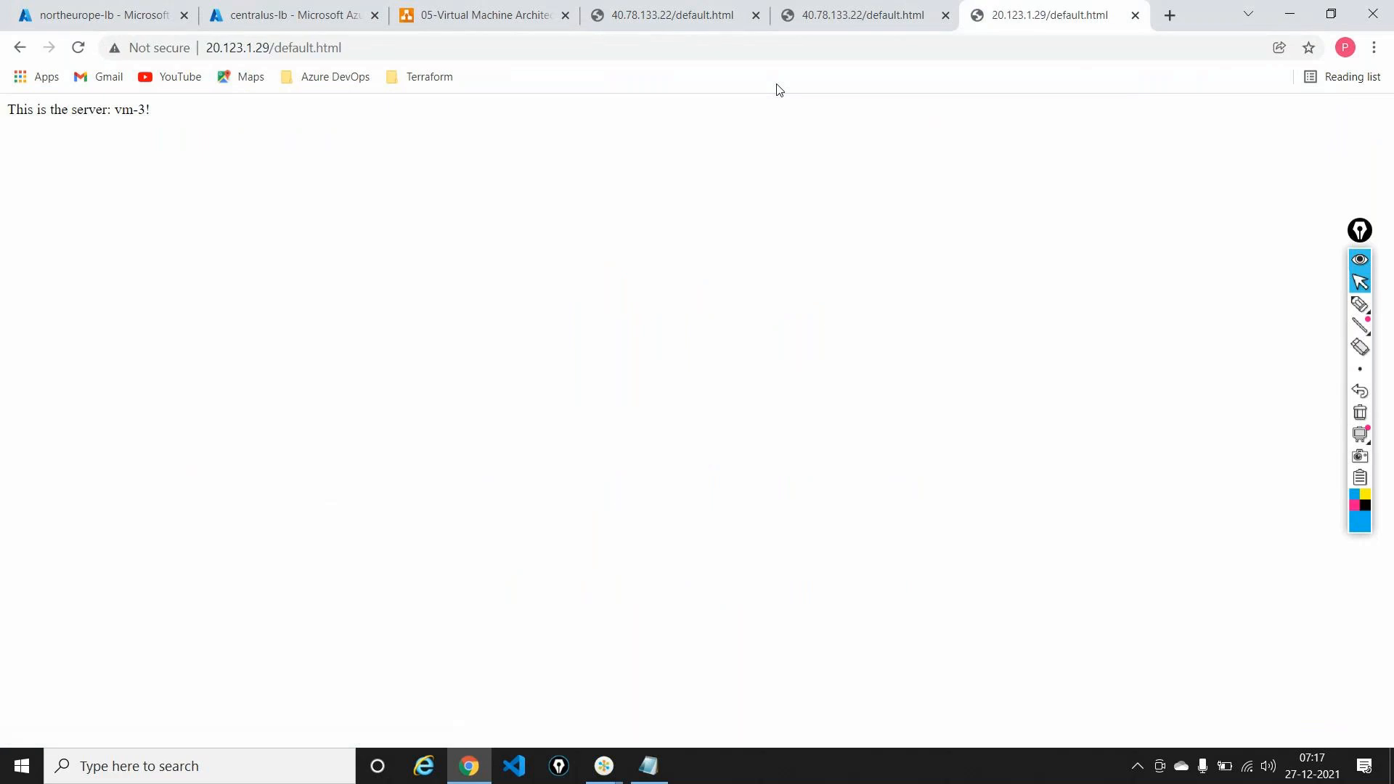
Step: Zoom the page to 200% and reload it four times to see which VM answers
{"action": "key", "text": "ctrl+plus"}
{"action": "key", "text": "ctrl+plus"}
{"action": "key", "text": "ctrl+plus"}
{"action": "key", "text": "ctrl+plus"}
{"action": "key", "text": "ctrl+plus"}
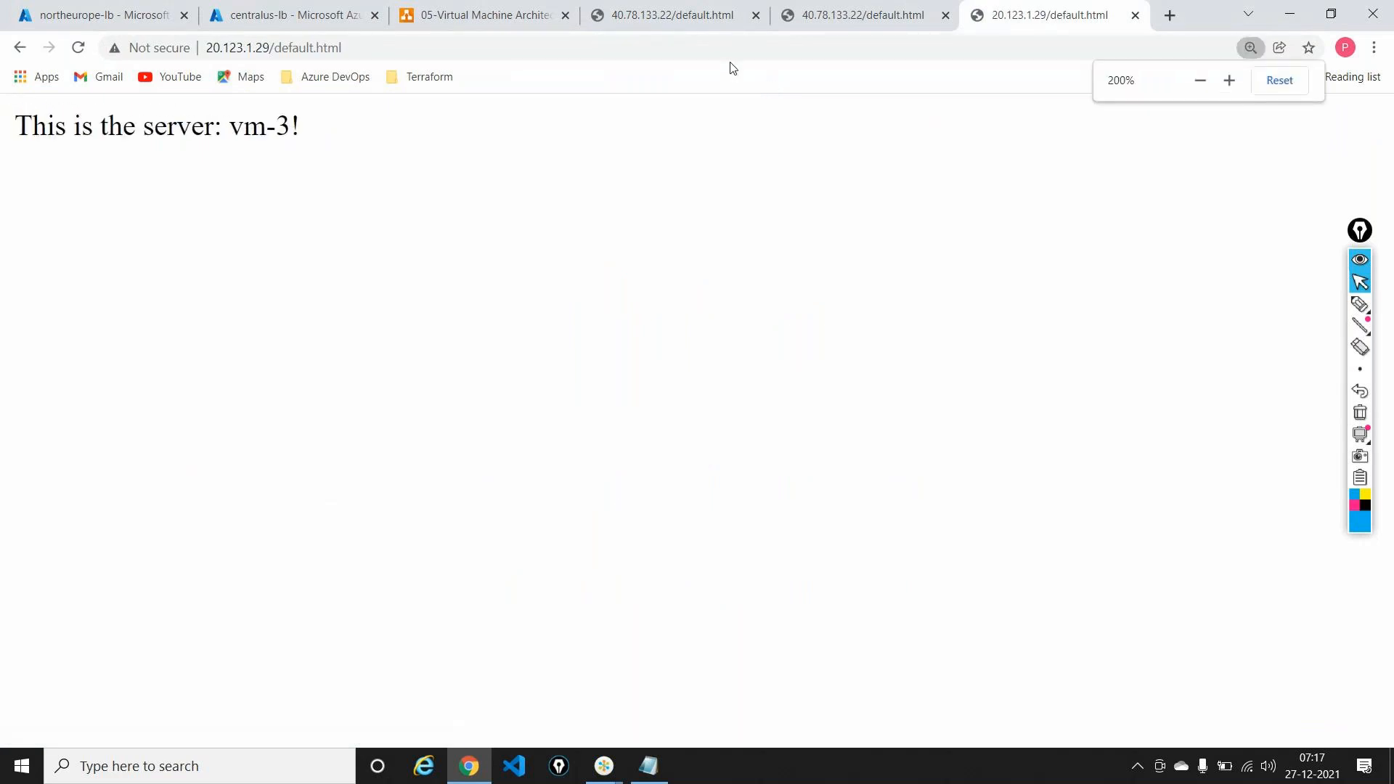
{"action": "left_click", "coordinate": [725, 51]}
{"action": "key", "text": "Return"}
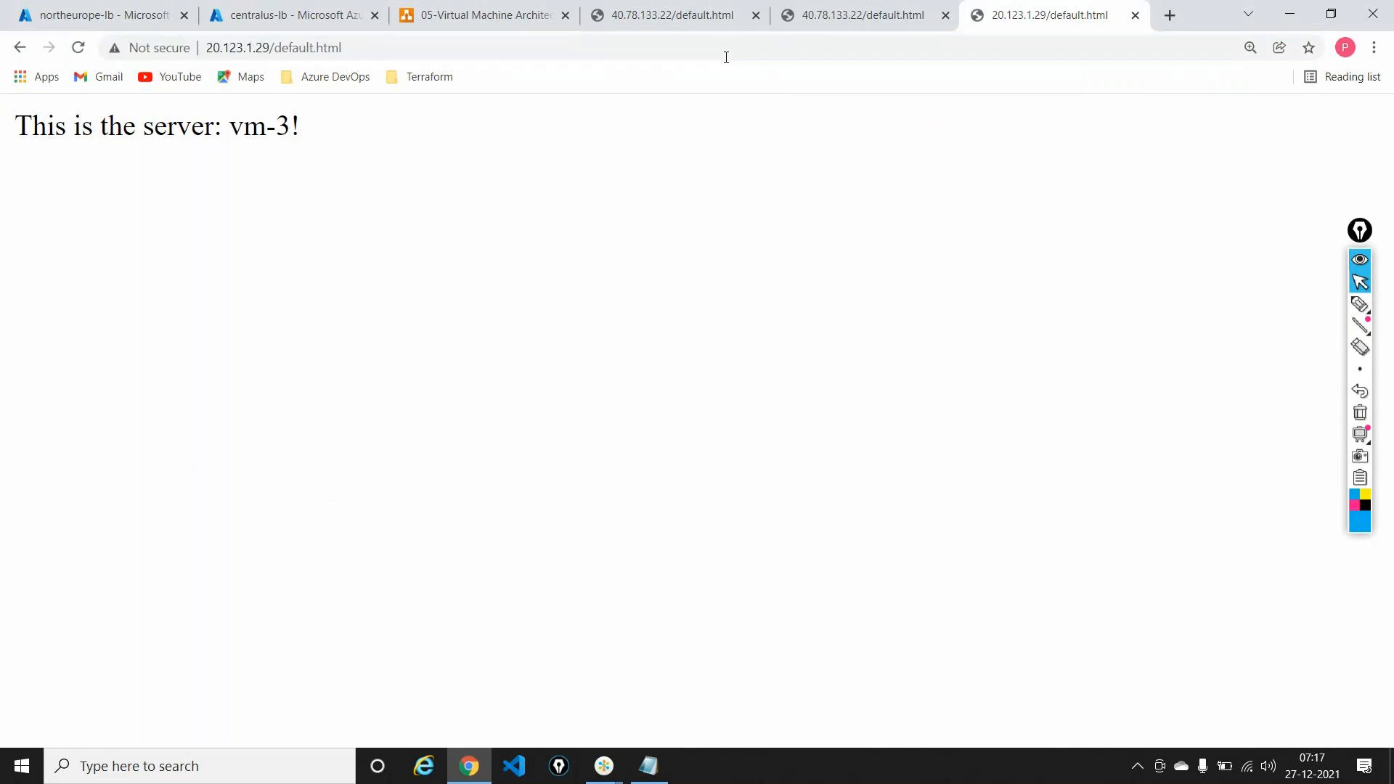
{"action": "left_click", "coordinate": [726, 58]}
{"action": "key", "text": "Return"}
{"action": "left_click", "coordinate": [726, 57]}
{"action": "key", "text": "Return"}
{"action": "left_click", "coordinate": [726, 57]}
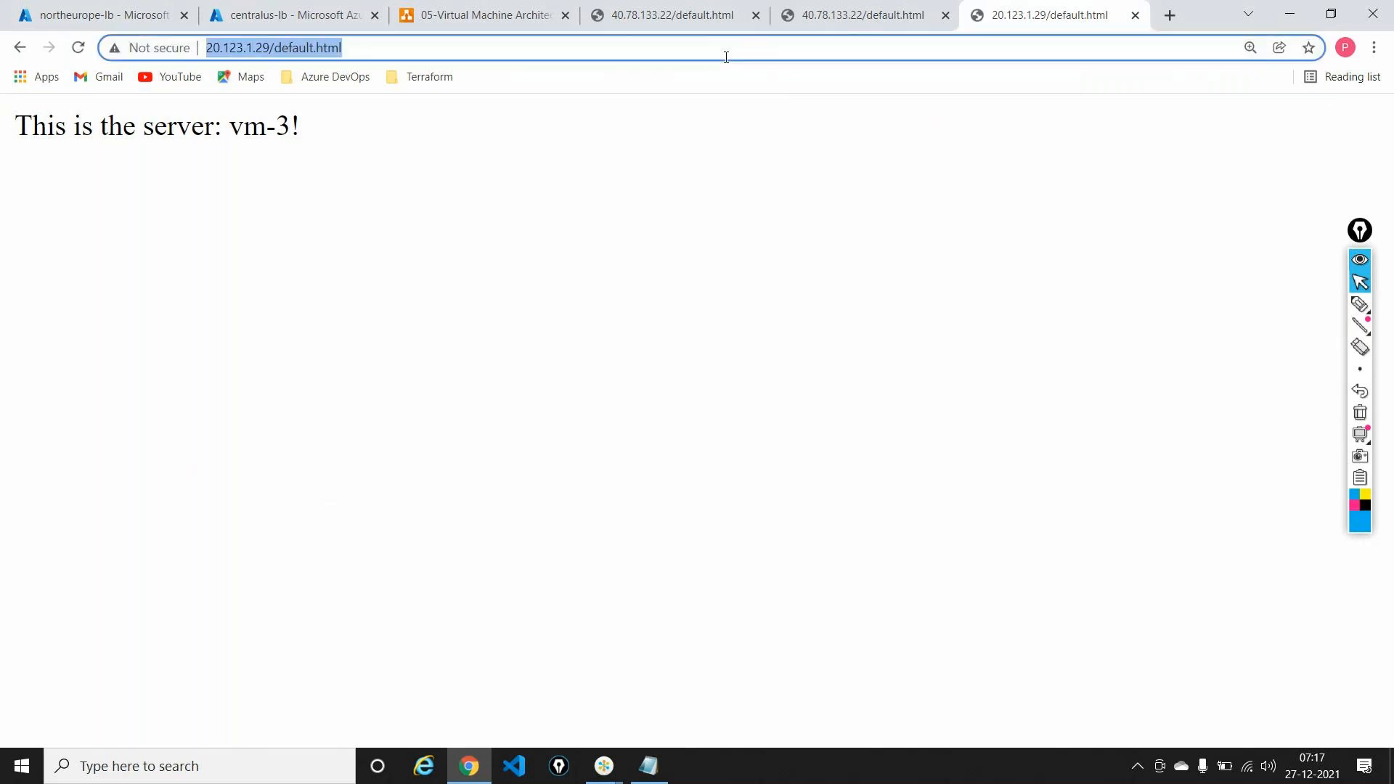
{"action": "key", "text": "Return"}
Step: Open 20.123.1.29/default.html in an incognito window to check the responding VM
{"action": "left_click", "coordinate": [725, 58]}
{"action": "key", "text": "ctrl+c"}
{"action": "left_click", "coordinate": [1372, 47]}
{"action": "left_click", "coordinate": [1238, 115]}
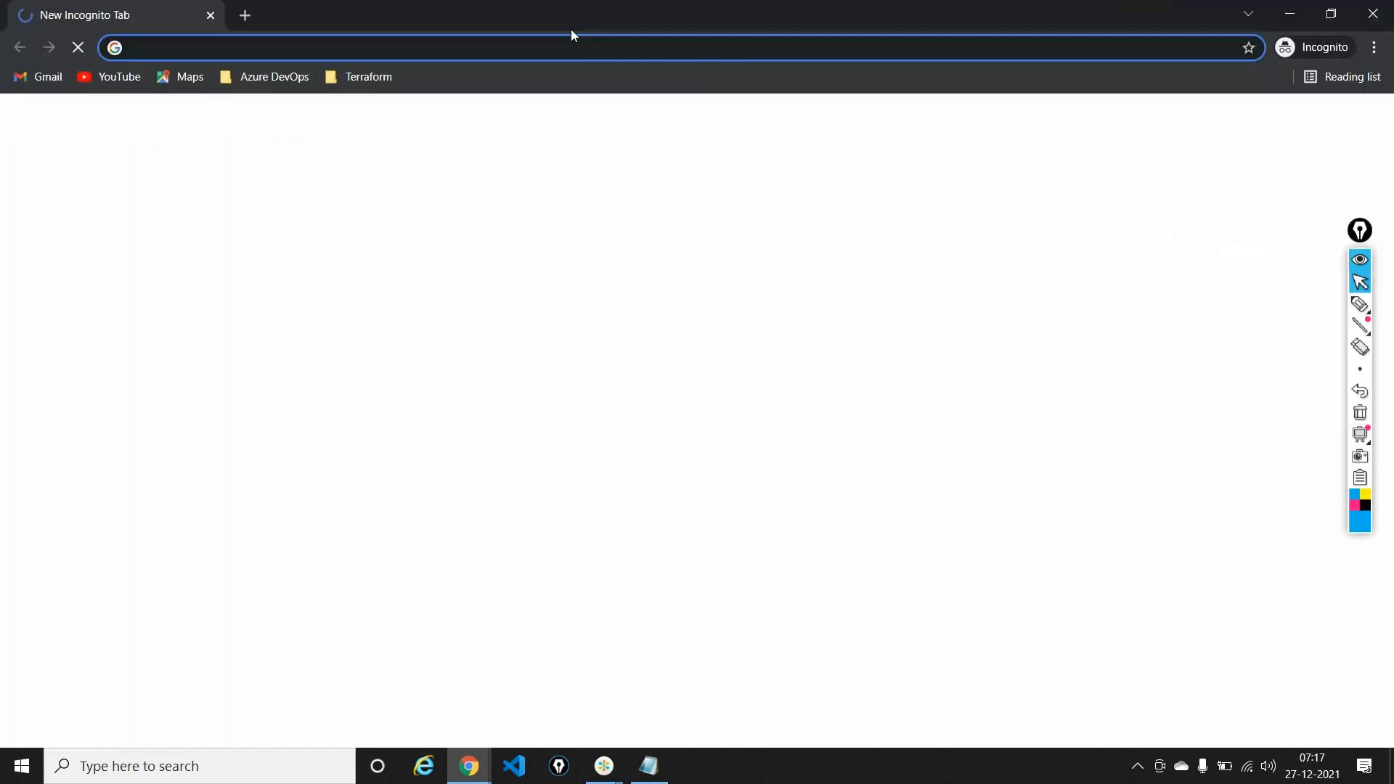
{"action": "key", "text": "ctrl+v"}
{"action": "key", "text": "Return"}
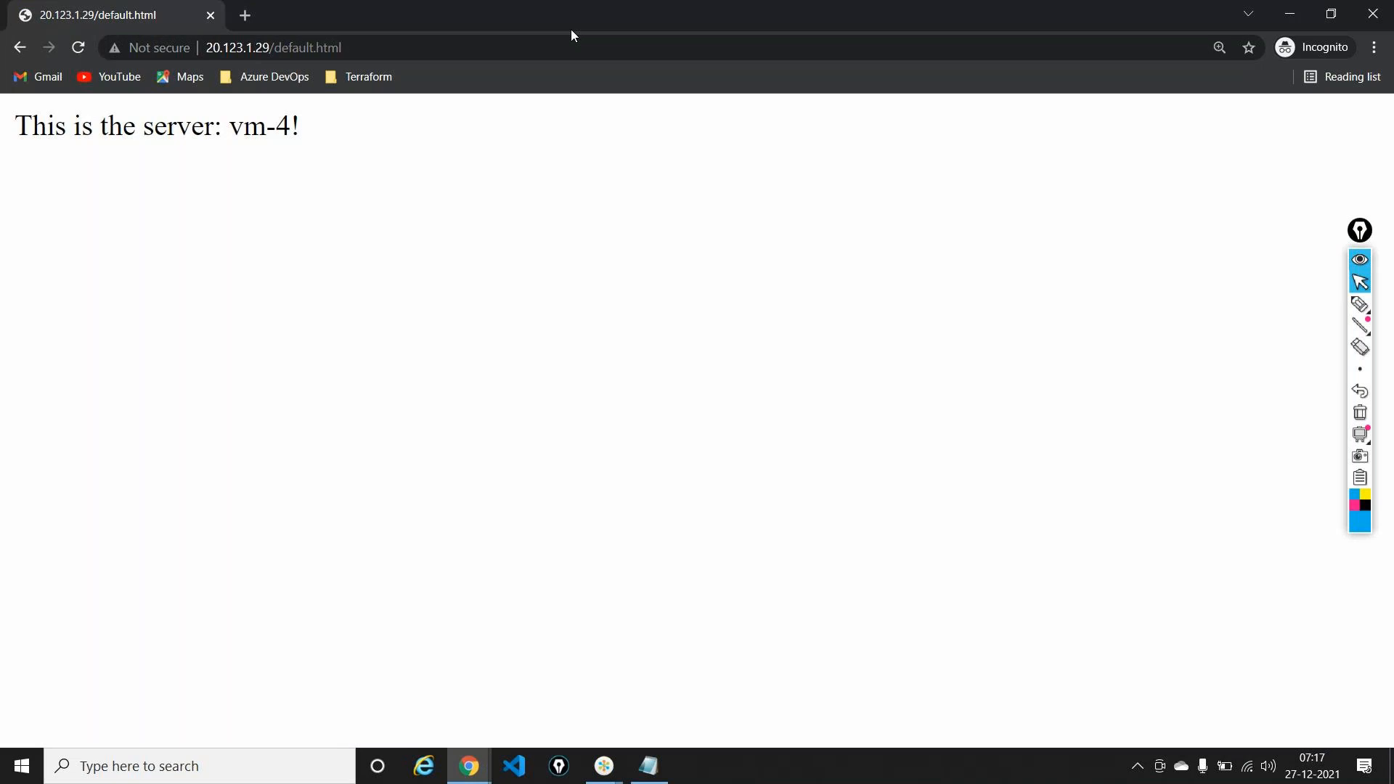
{"action": "left_click", "coordinate": [1372, 13]}
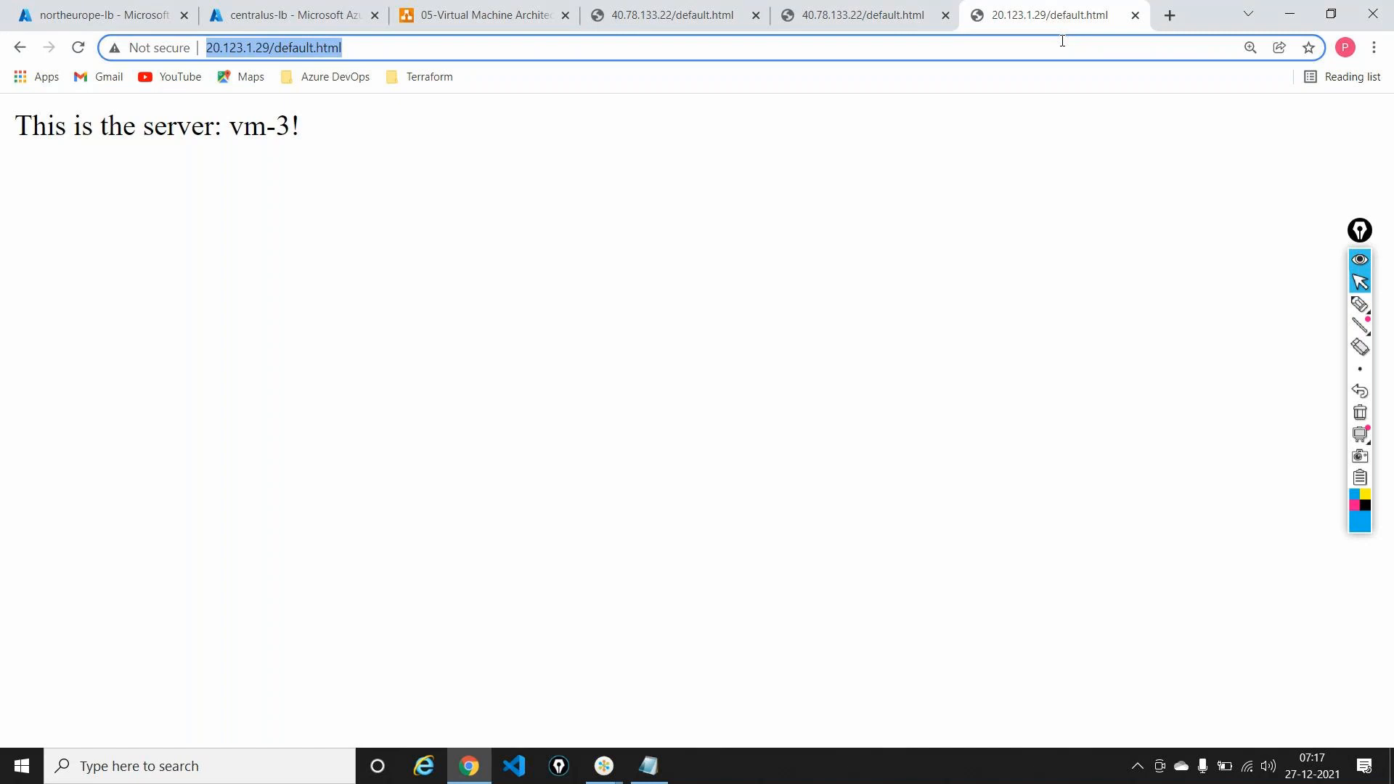
Step: Close the 20.123.1.29 and 40.78.133.22 test tabs
{"action": "left_click", "coordinate": [1134, 16]}
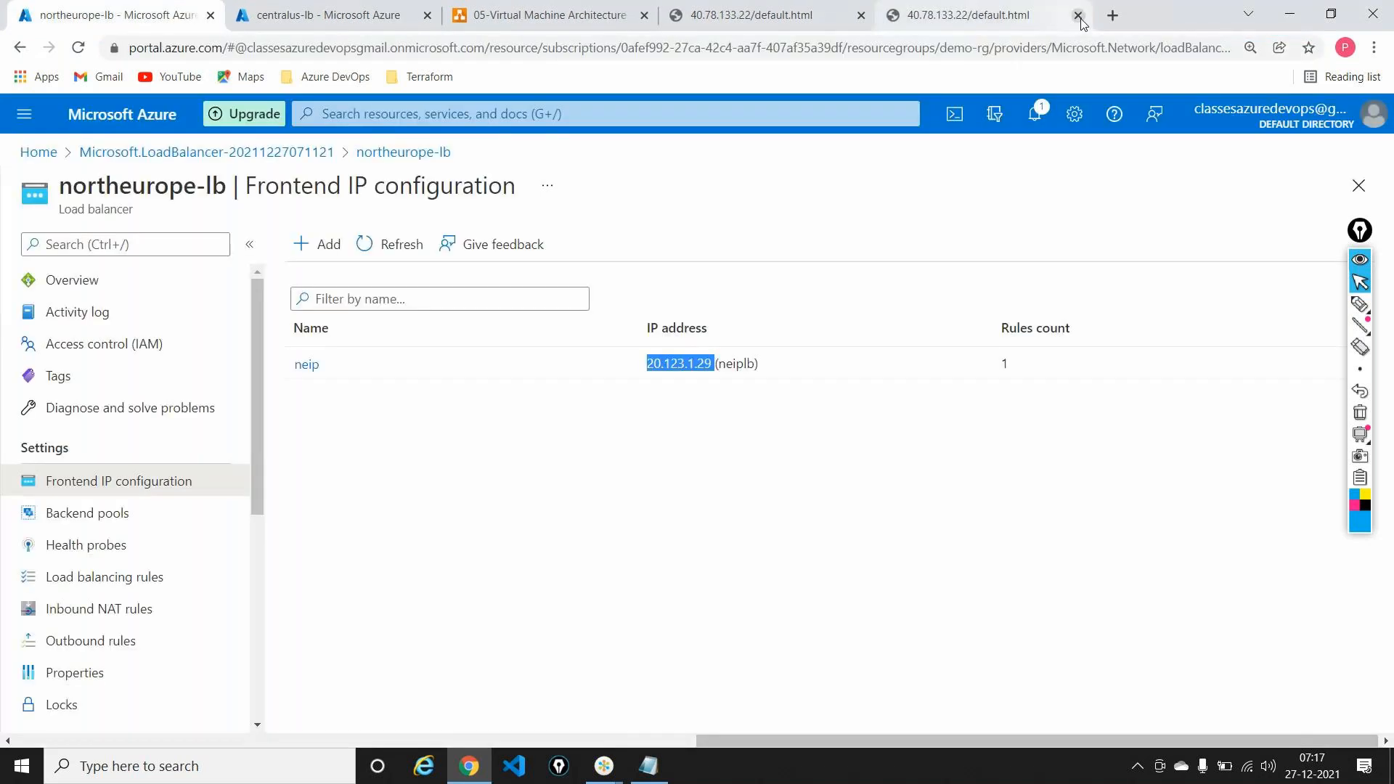
{"action": "left_click", "coordinate": [1069, 16]}
{"action": "left_click", "coordinate": [541, 15]}
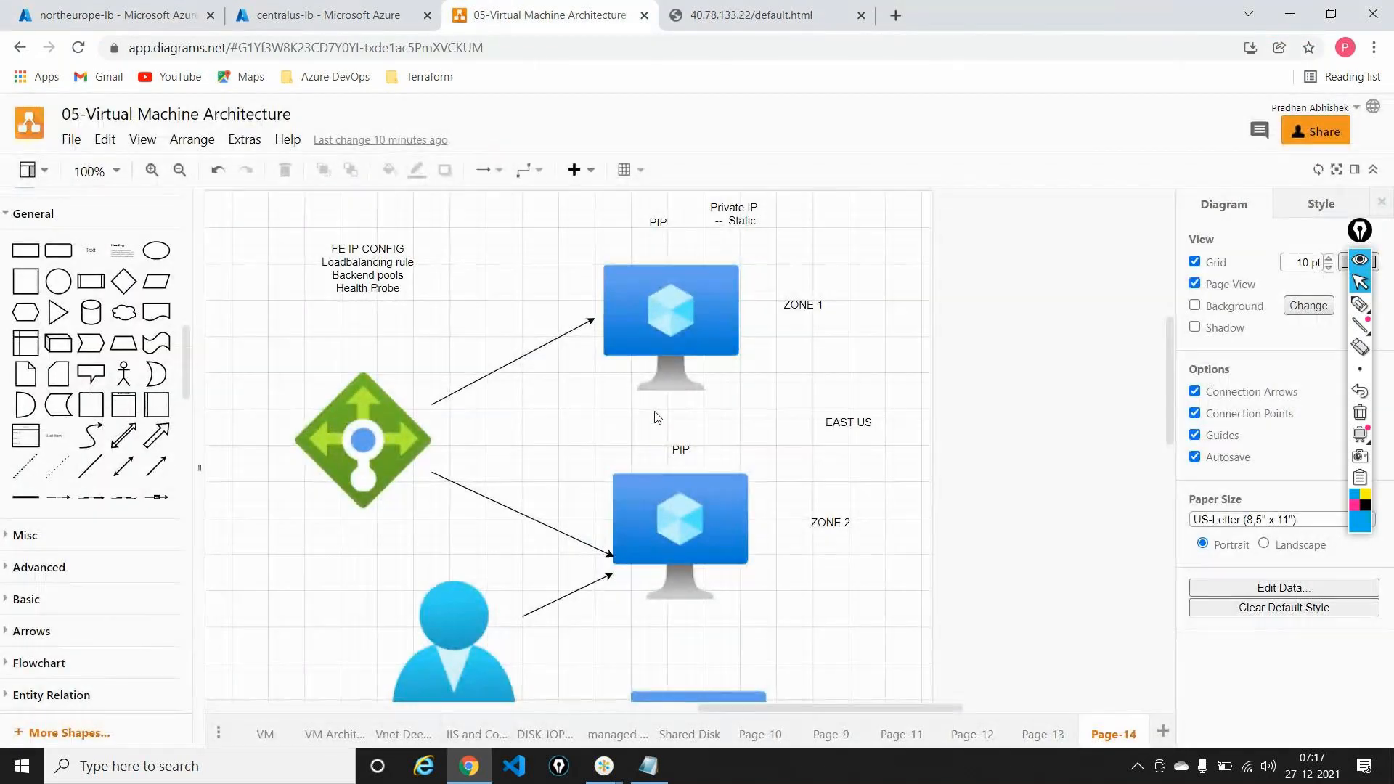
Step: Move the person icon beside ZONE 2, right of the lower VM
{"action": "scroll", "coordinate": [656, 416], "scroll_direction": "down", "scroll_amount": 5}
{"action": "left_click", "coordinate": [454, 454]}
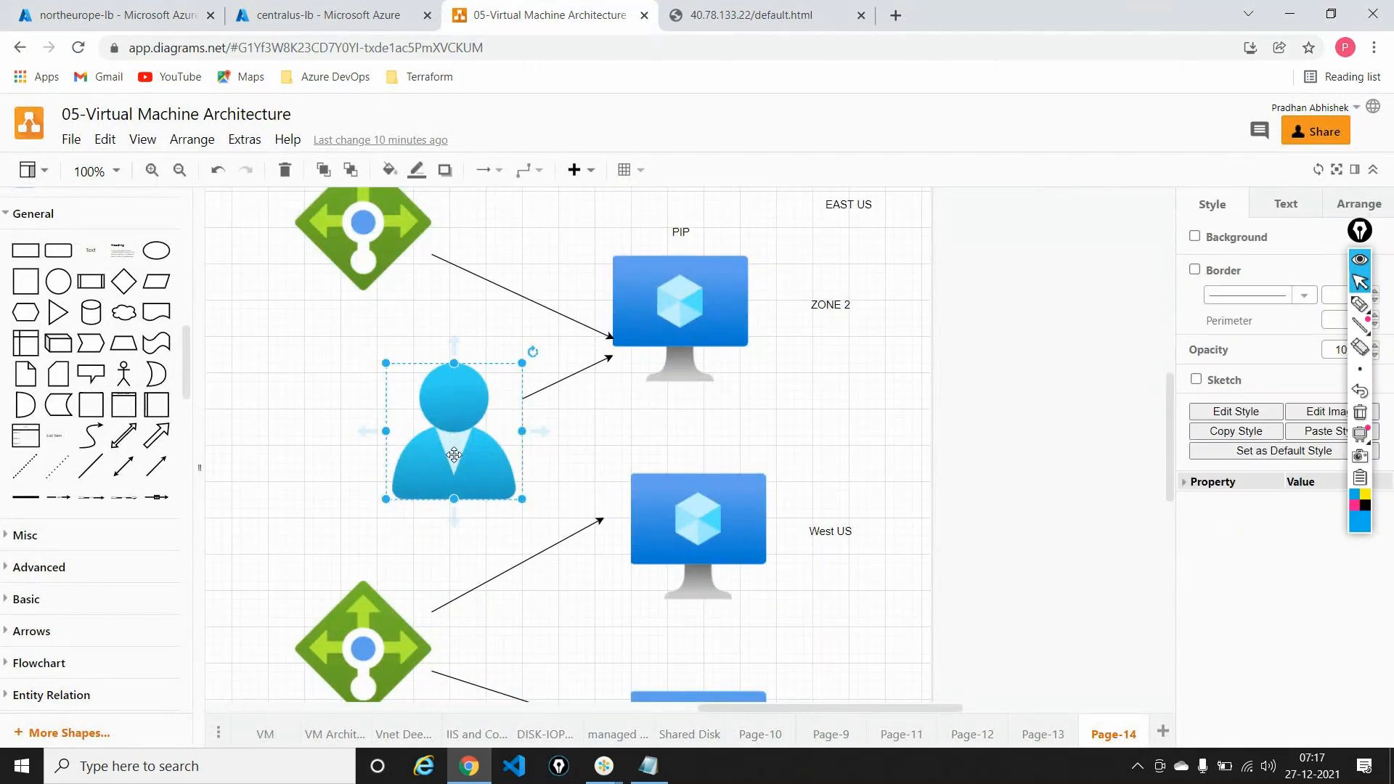
{"action": "left_click_drag", "start_coordinate": [454, 454], "coordinate": [993, 430]}
{"action": "left_click", "coordinate": [1097, 528]}
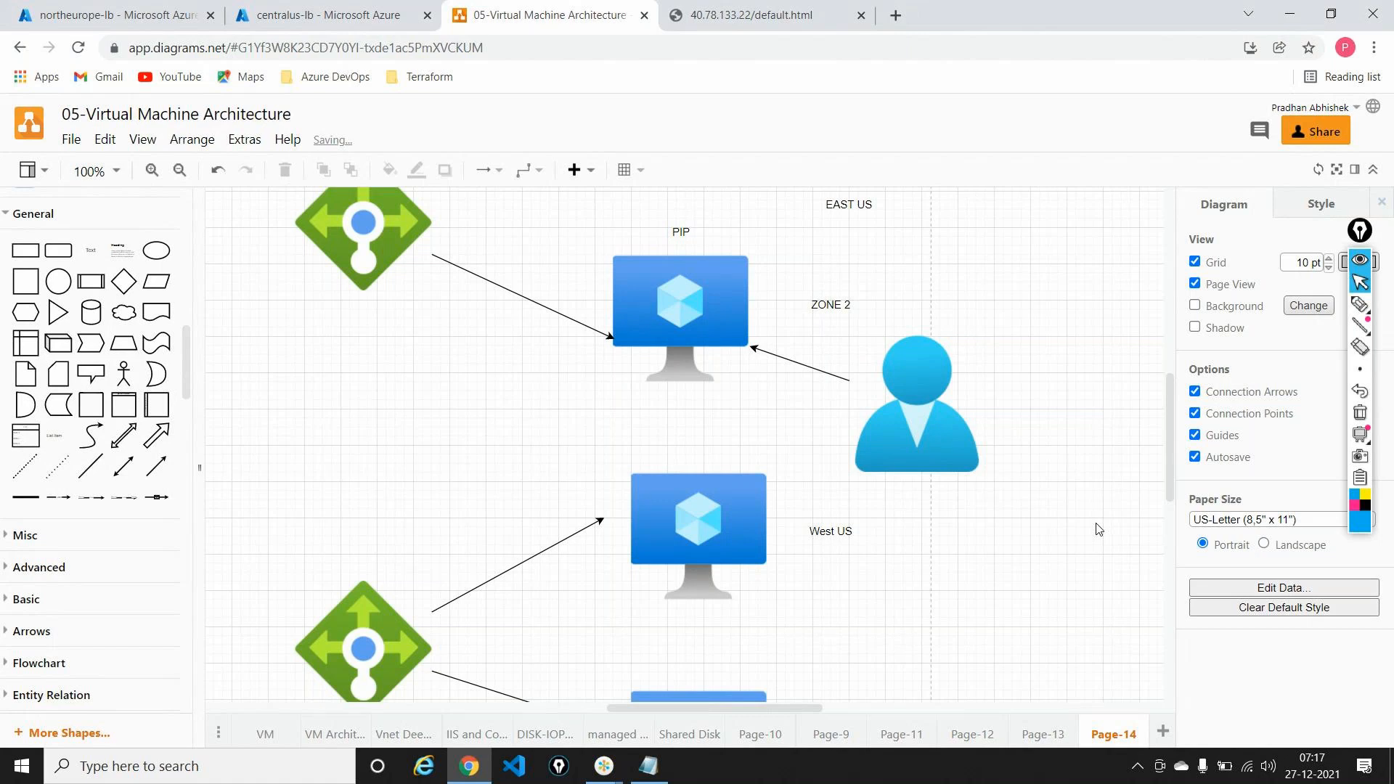
Step: Connect the person to the top VM with a straight-line arrow instead of an elbow connector
{"action": "scroll", "coordinate": [1098, 529], "scroll_direction": "up", "scroll_amount": 1}
{"action": "scroll", "coordinate": [1098, 528], "scroll_direction": "up", "scroll_amount": 5}
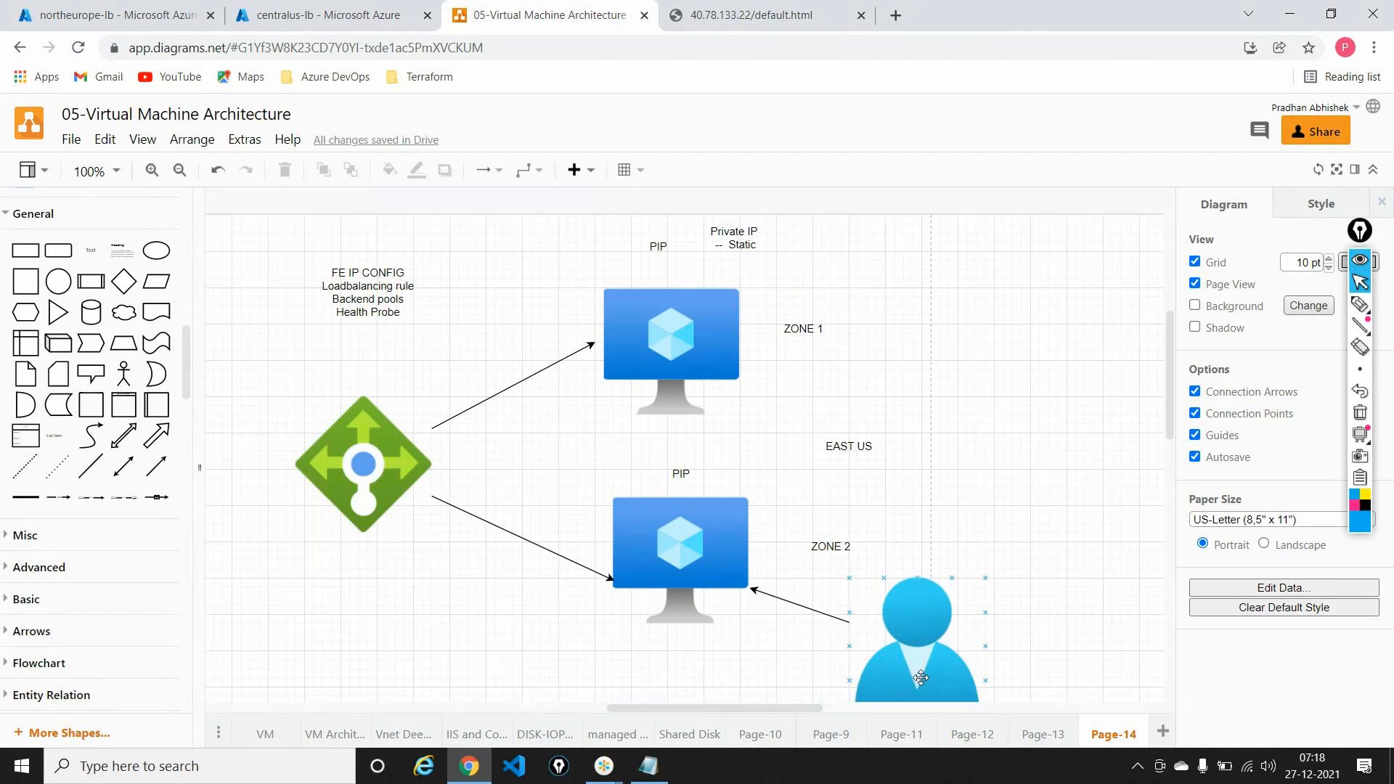
{"action": "left_click", "coordinate": [914, 679]}
{"action": "left_click_drag", "start_coordinate": [914, 563], "coordinate": [776, 387]}
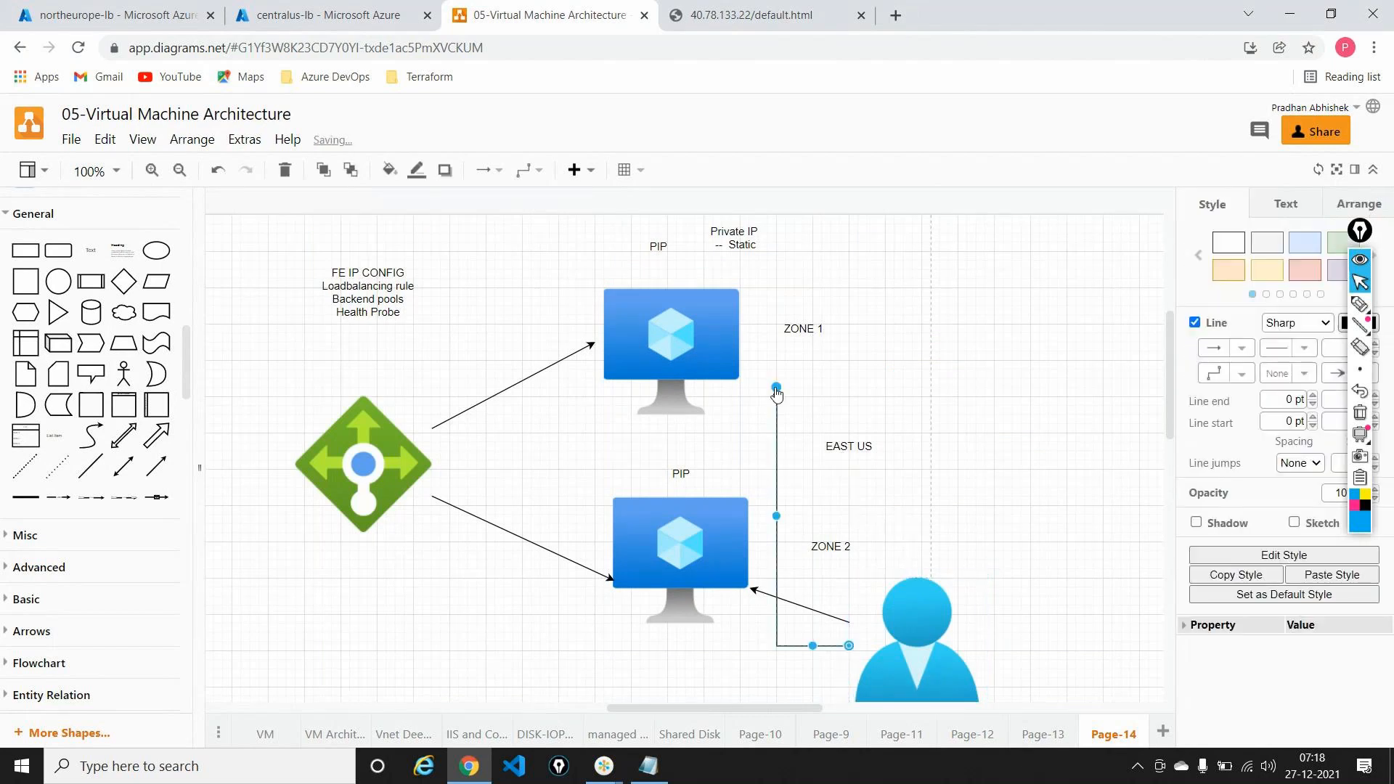
{"action": "key", "text": "ctrl+z"}
{"action": "left_click", "coordinate": [539, 175]}
{"action": "left_click", "coordinate": [534, 200]}
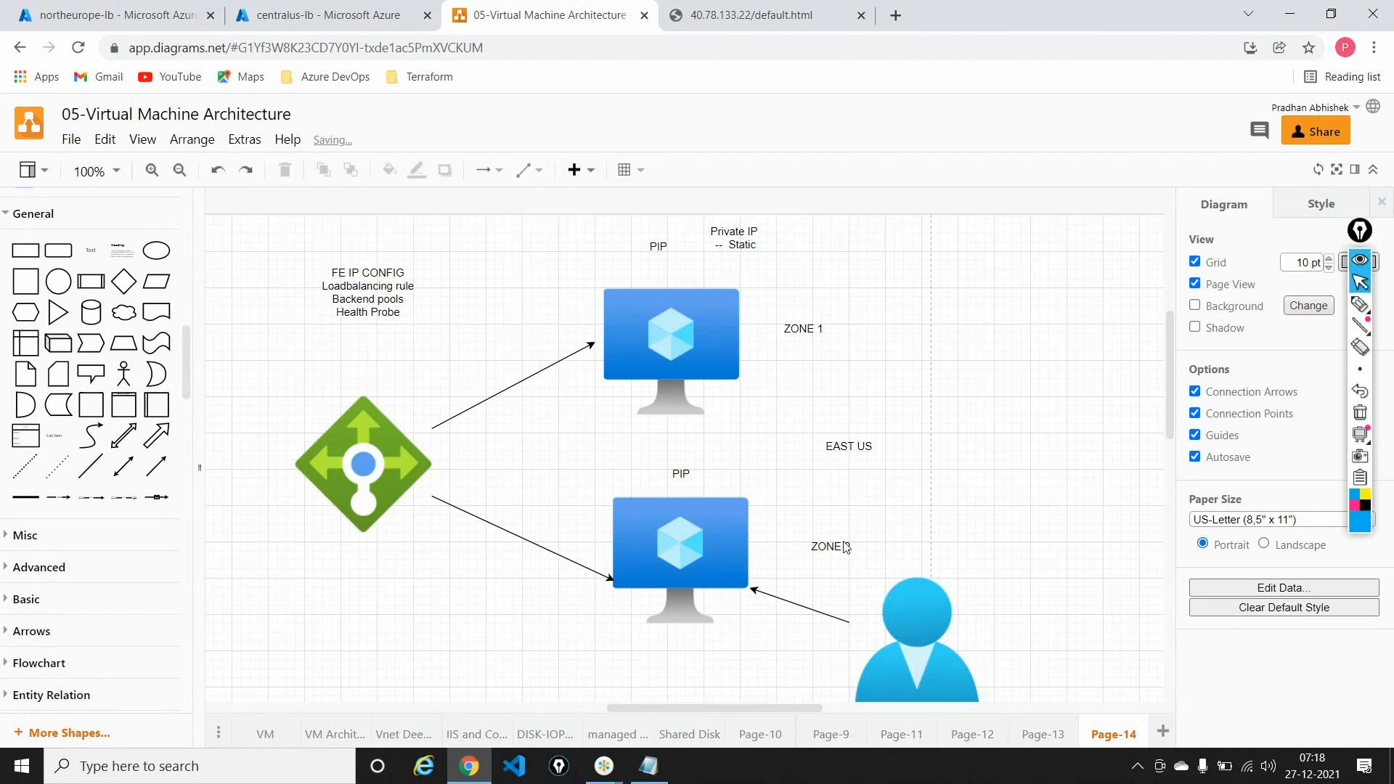
{"action": "left_click_drag", "start_coordinate": [918, 564], "coordinate": [730, 380]}
Step: Rename the EAST US label to 'Central US' and return to the portal home page
{"action": "double_click", "coordinate": [827, 446]}
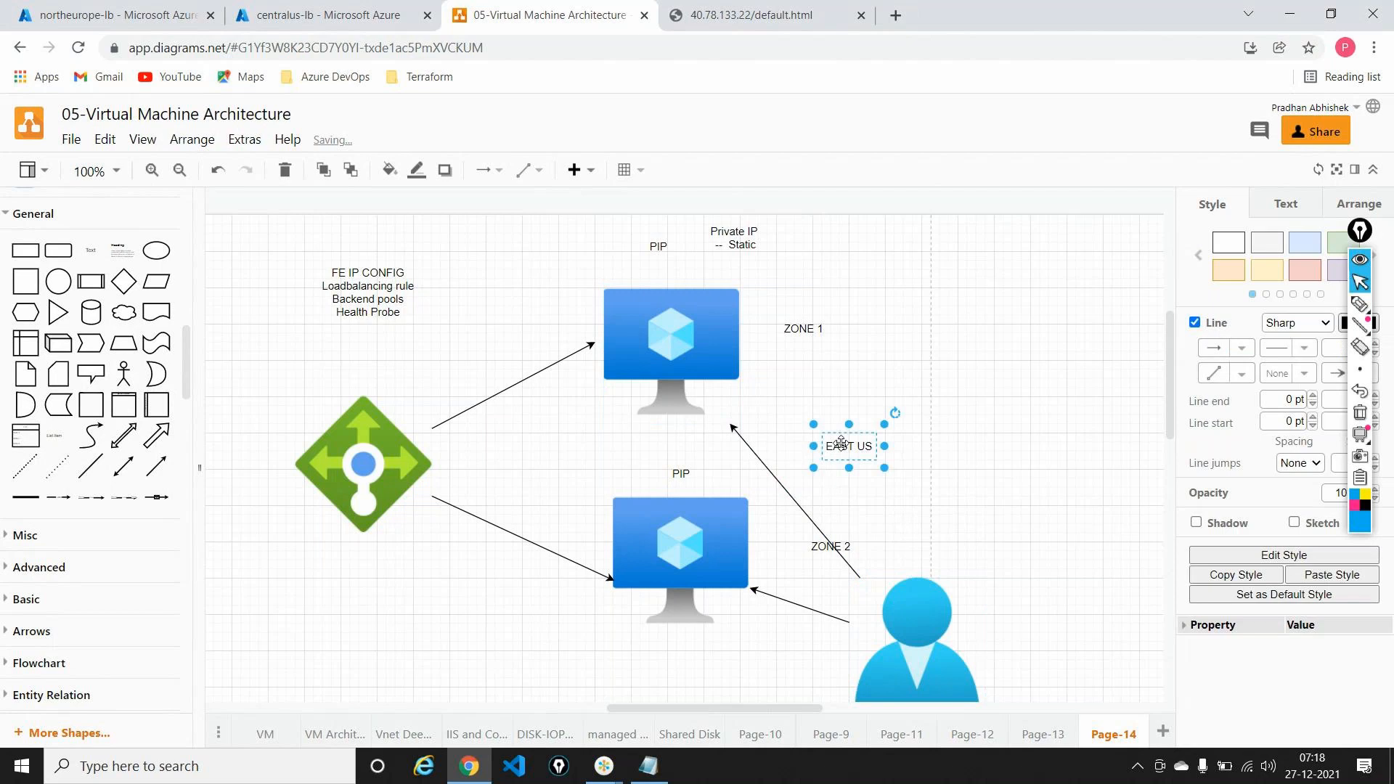
{"action": "type", "text": "Central U"}
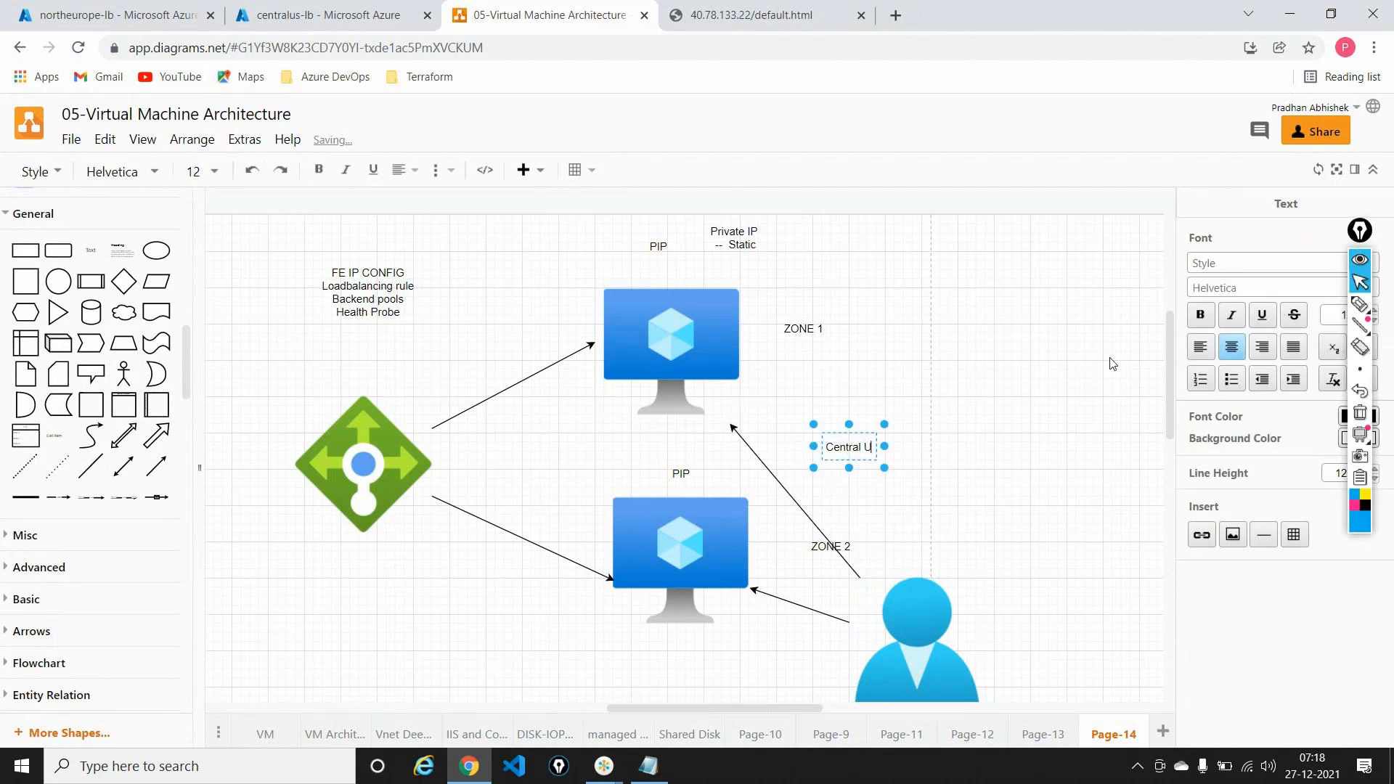
{"action": "type", "text": "S"}
{"action": "left_click", "coordinate": [1092, 408]}
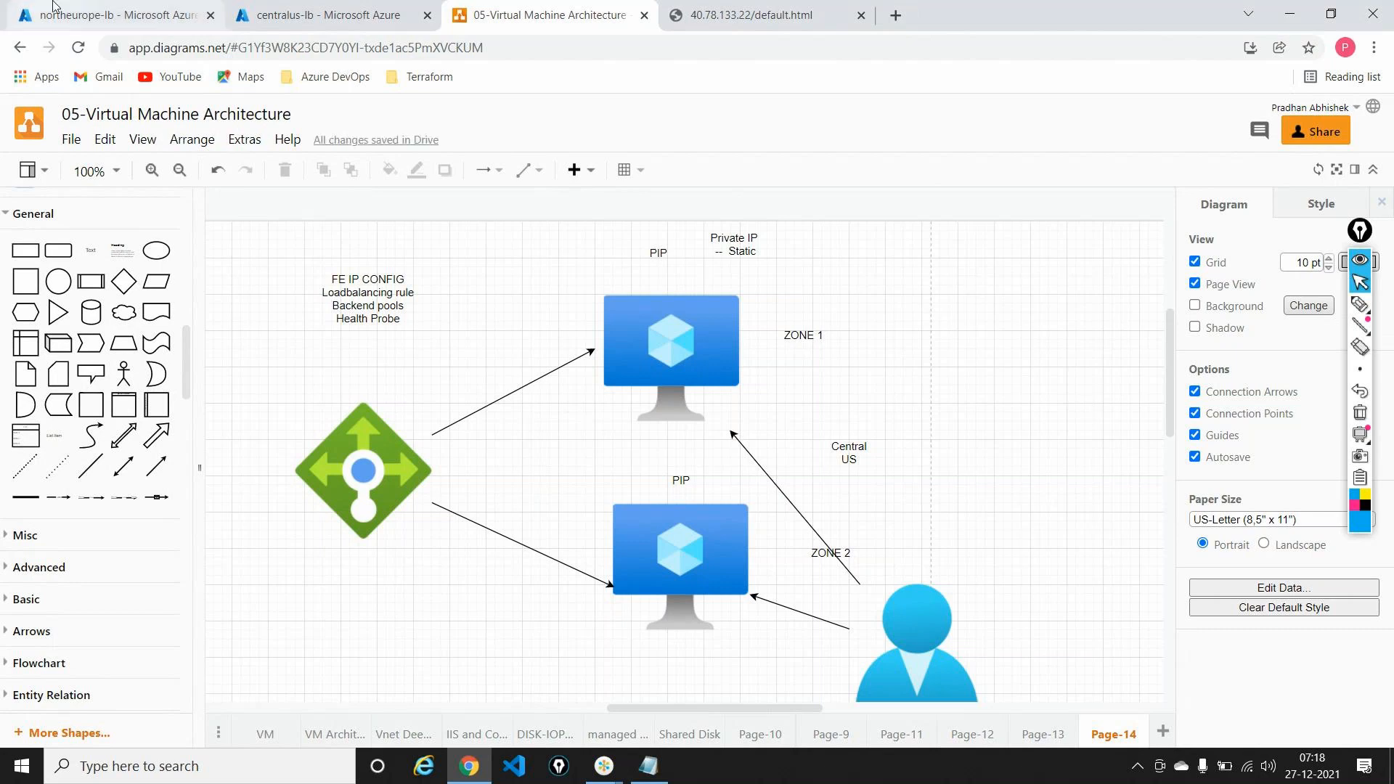
{"action": "left_click", "coordinate": [87, 15]}
{"action": "left_click", "coordinate": [38, 151]}
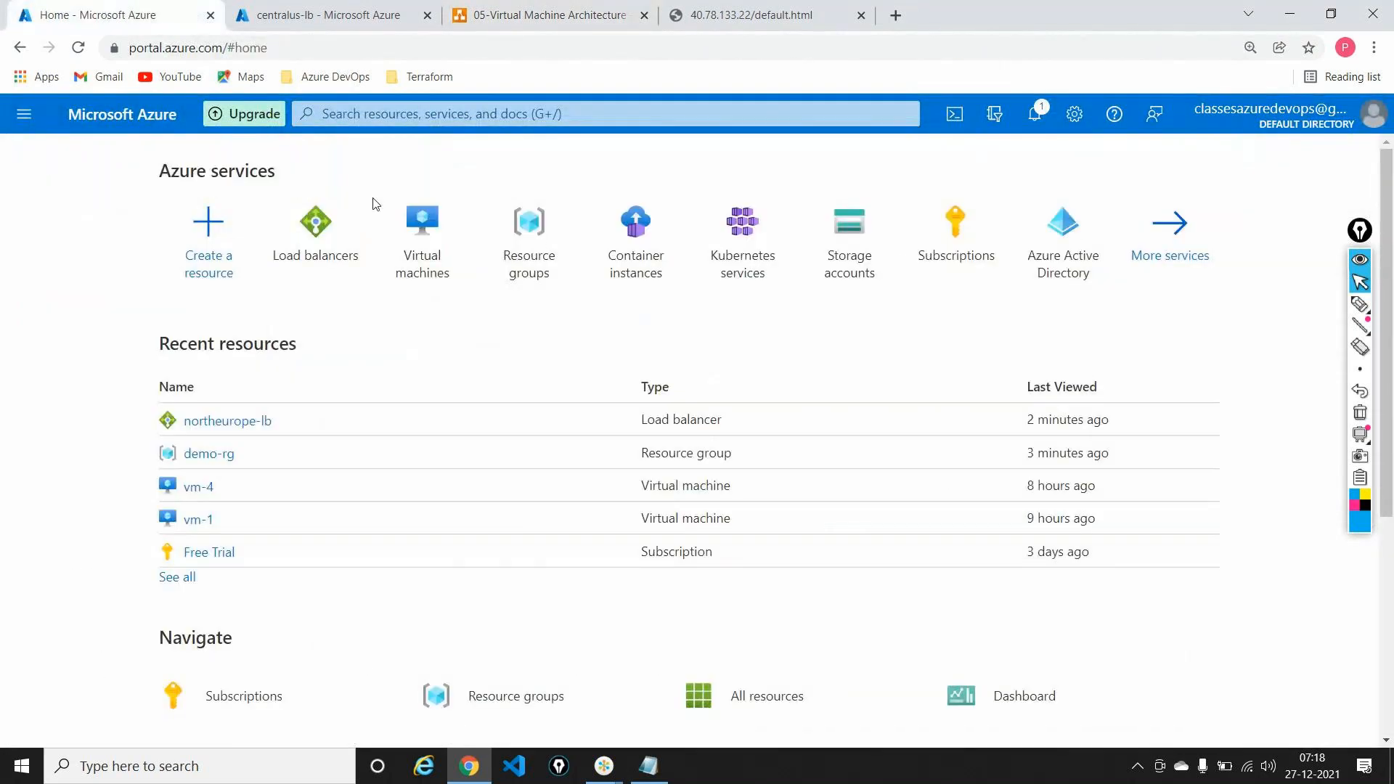
Step: Open vm-1 from Virtual machines and highlight its public IP 40.78.133.22
{"action": "left_click", "coordinate": [417, 224]}
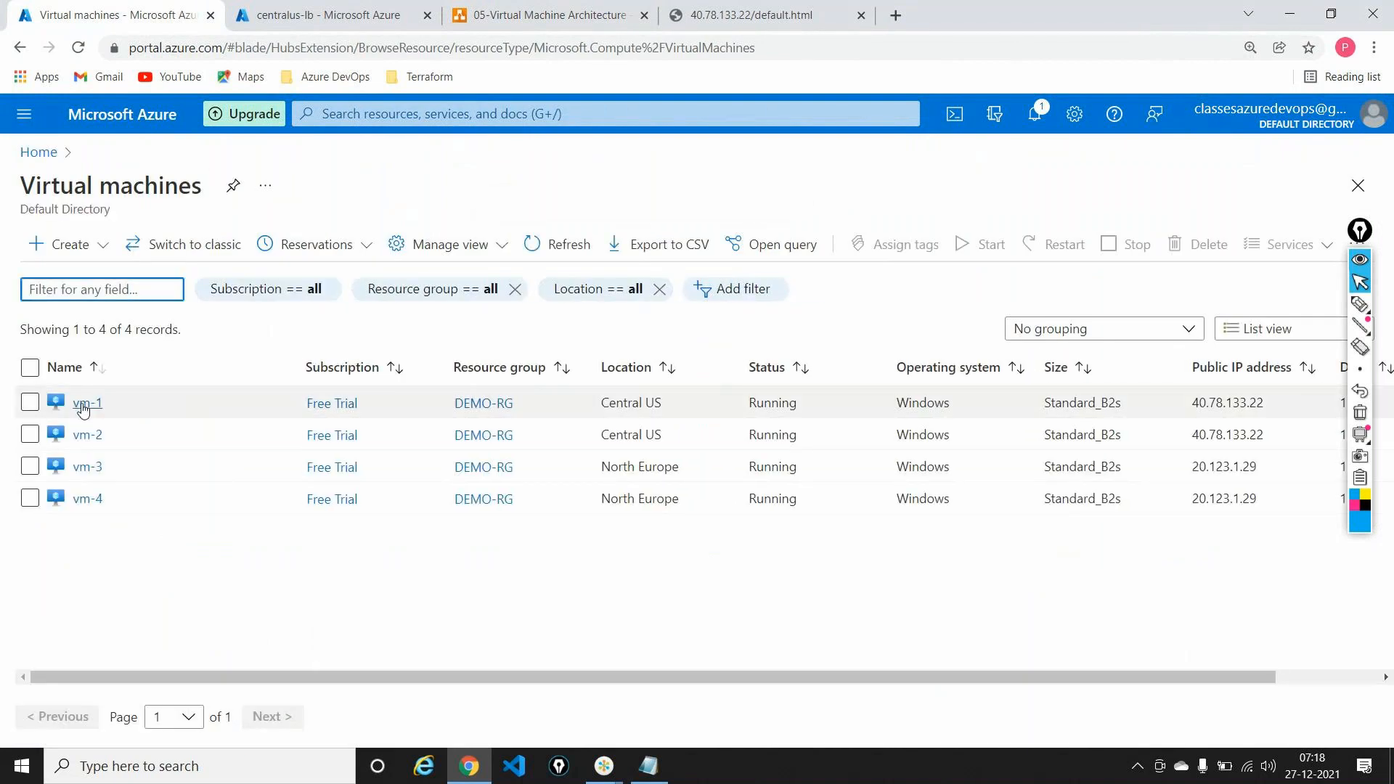
{"action": "left_click", "coordinate": [83, 405]}
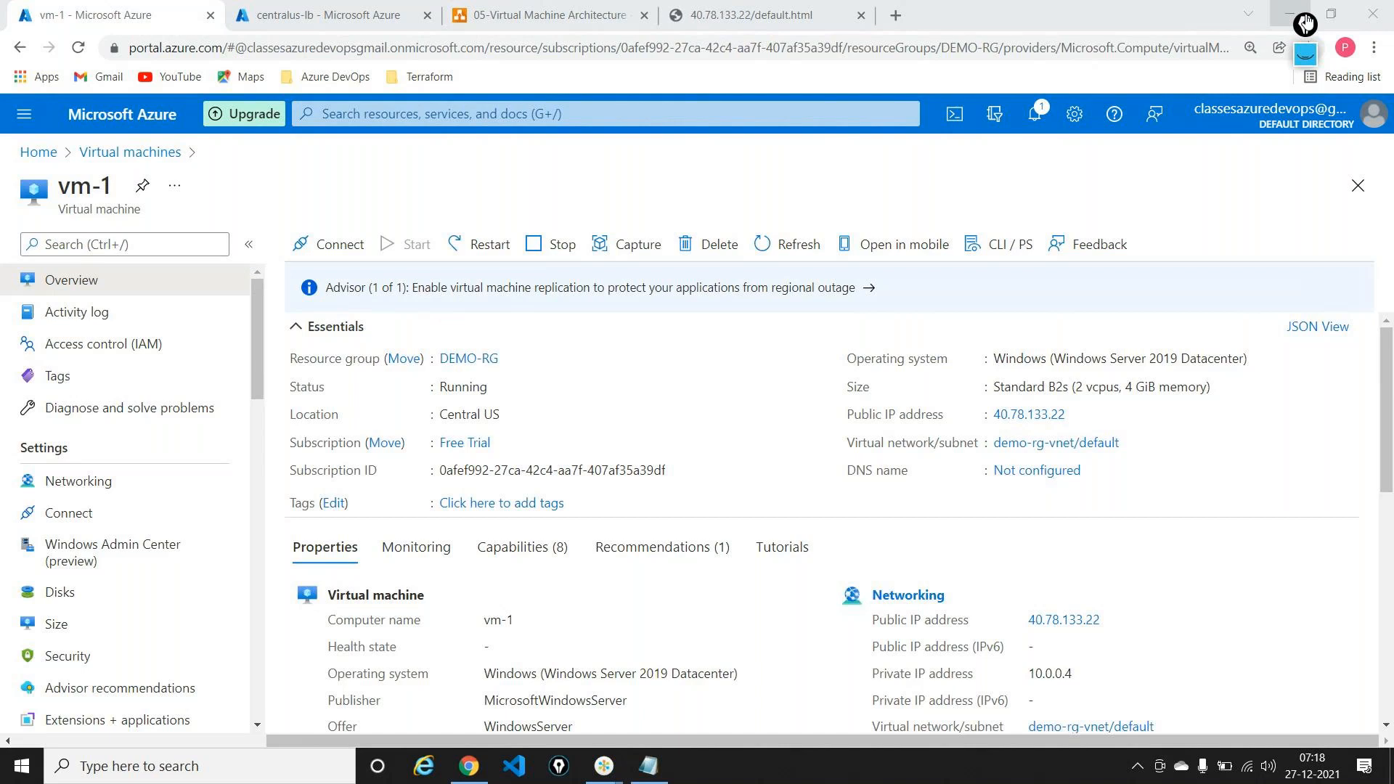
{"action": "left_click", "coordinate": [1305, 24]}
{"action": "mouse_move", "coordinate": [1030, 409]}
{"action": "left_mouse_down"}
{"action": "mouse_move", "coordinate": [987, 423]}
{"action": "mouse_move", "coordinate": [1071, 427]}
{"action": "mouse_move", "coordinate": [1049, 401]}
{"action": "mouse_move", "coordinate": [1023, 405]}
{"action": "left_mouse_up"}
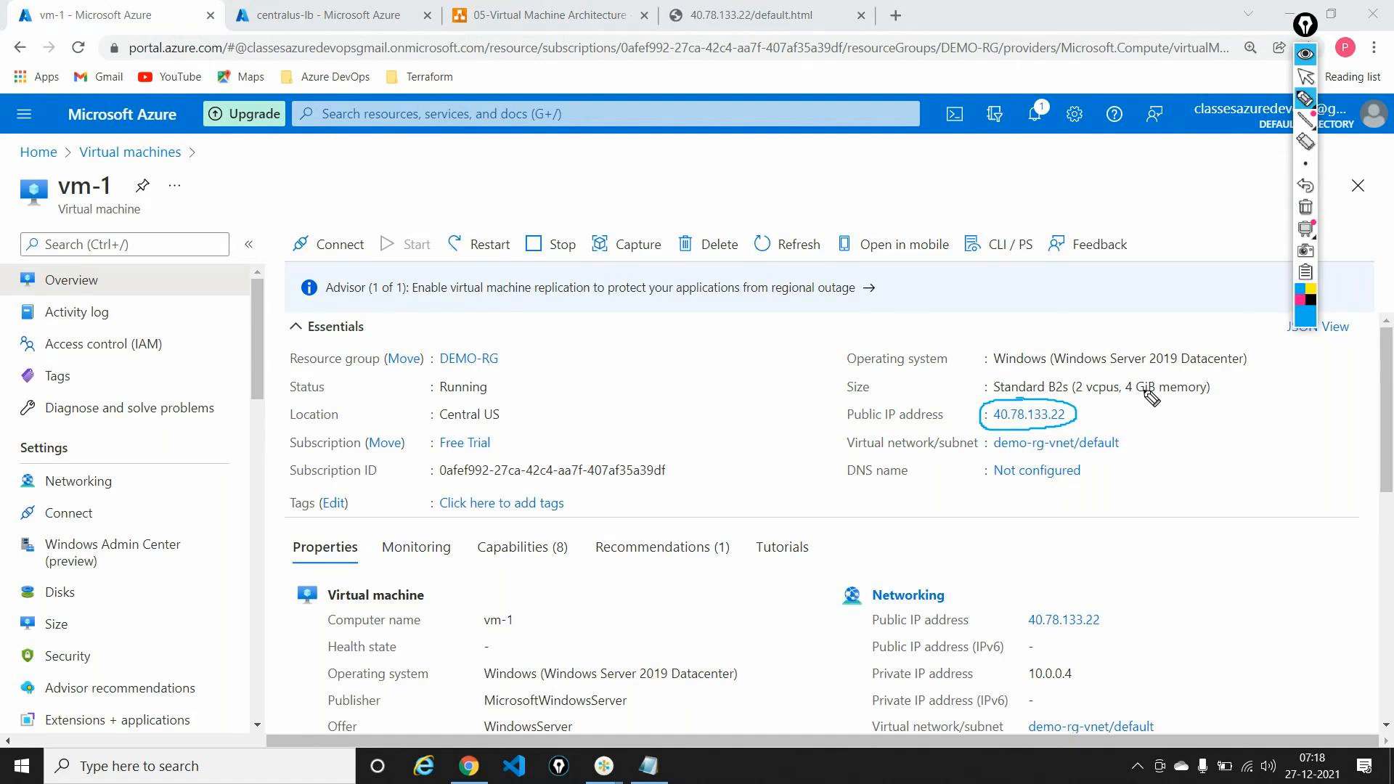
{"action": "left_click", "coordinate": [1305, 207]}
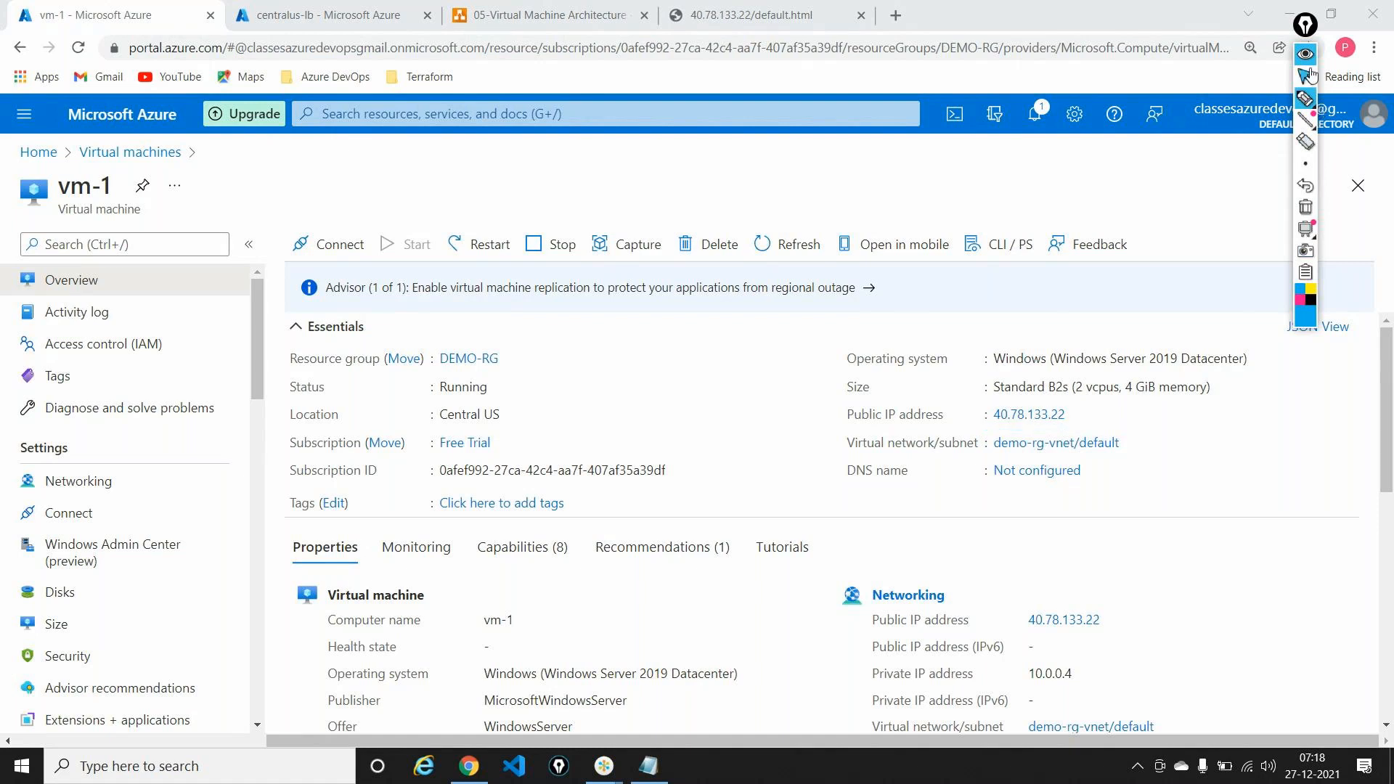
{"action": "left_click", "coordinate": [1306, 75]}
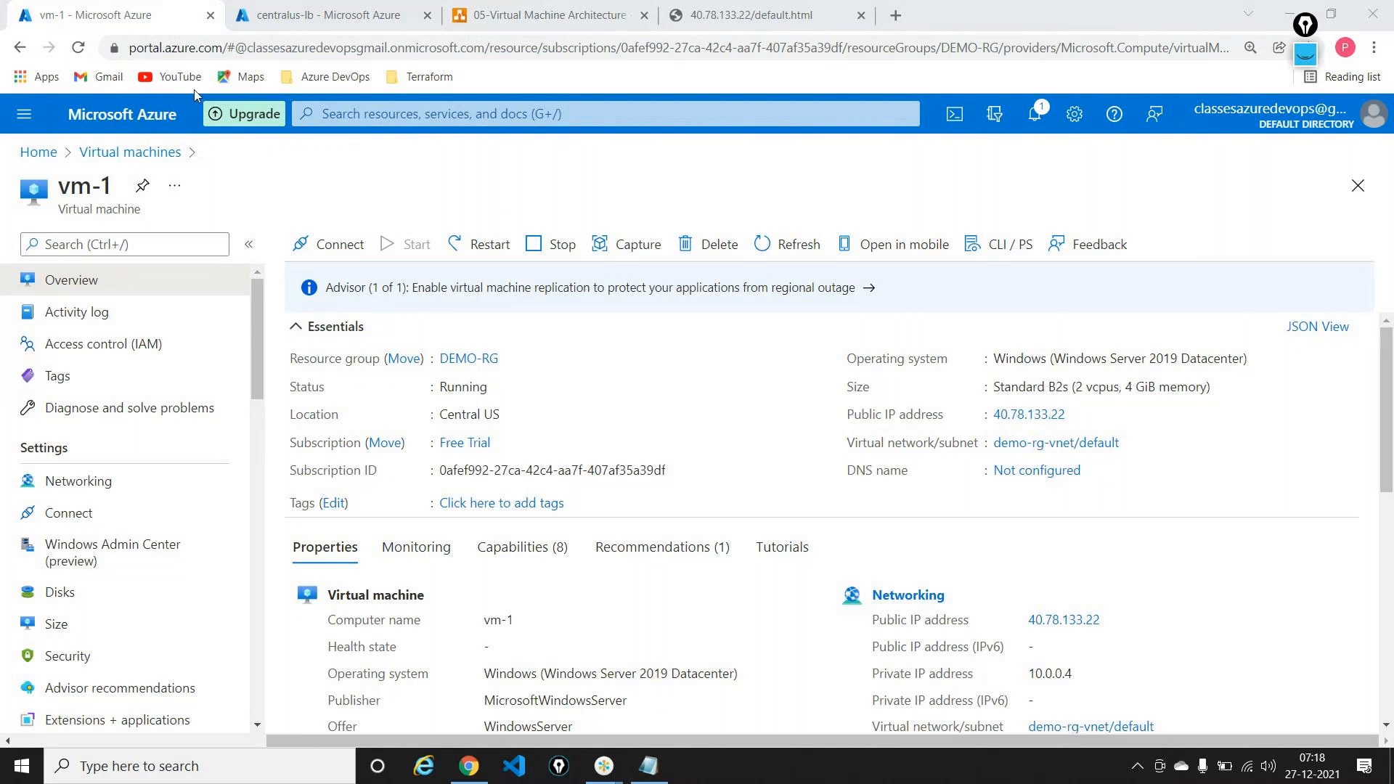
{"action": "left_click", "coordinate": [131, 151]}
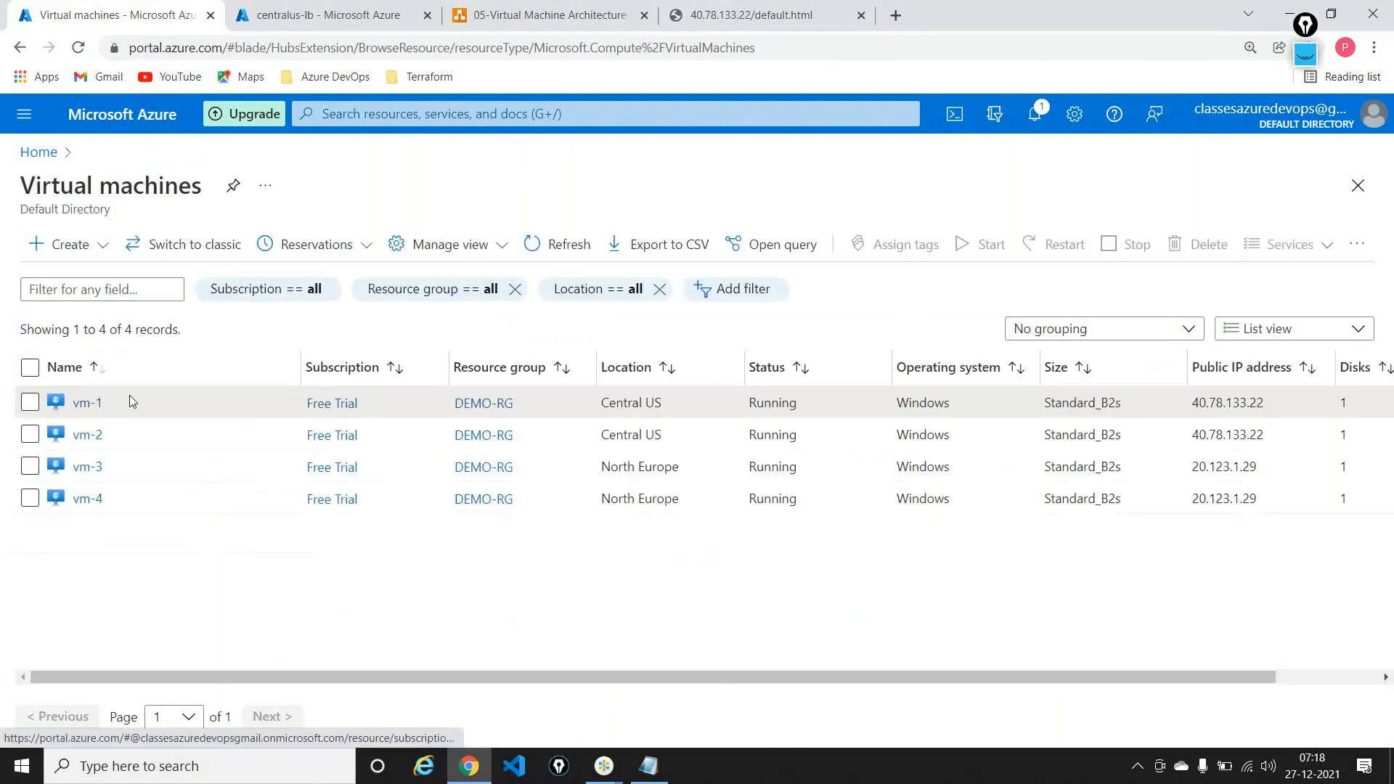
Step: Highlight vm-2's public IP, then switch to centralus-lb's frontend IP configuration
{"action": "left_click", "coordinate": [104, 435]}
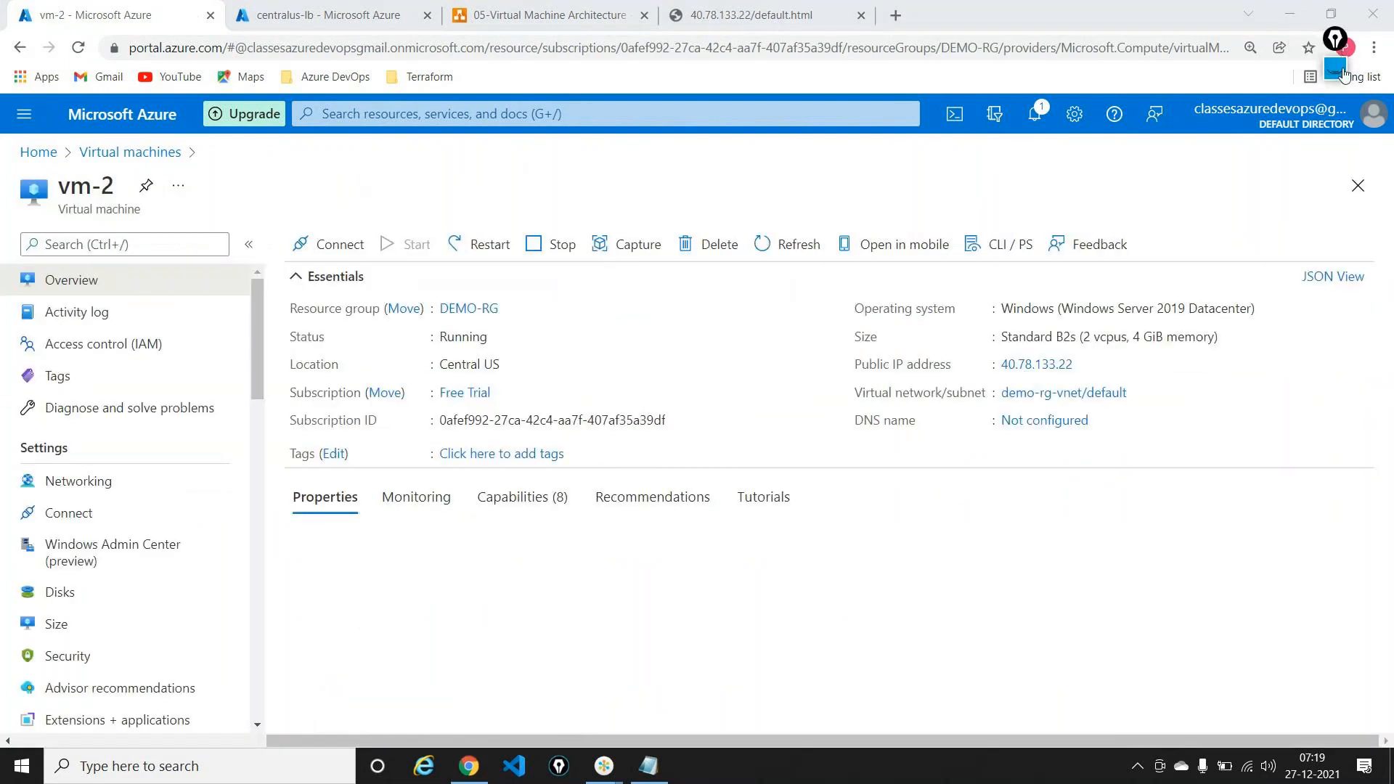
{"action": "left_click", "coordinate": [1334, 38]}
{"action": "left_click", "coordinate": [1335, 113]}
{"action": "mouse_move", "coordinate": [1022, 401]}
{"action": "left_mouse_down"}
{"action": "mouse_move", "coordinate": [992, 404]}
{"action": "mouse_move", "coordinate": [1011, 434]}
{"action": "mouse_move", "coordinate": [1099, 427]}
{"action": "mouse_move", "coordinate": [1031, 401]}
{"action": "left_mouse_up"}
{"action": "left_click", "coordinate": [1342, 214]}
{"action": "mouse_move", "coordinate": [1343, 129]}
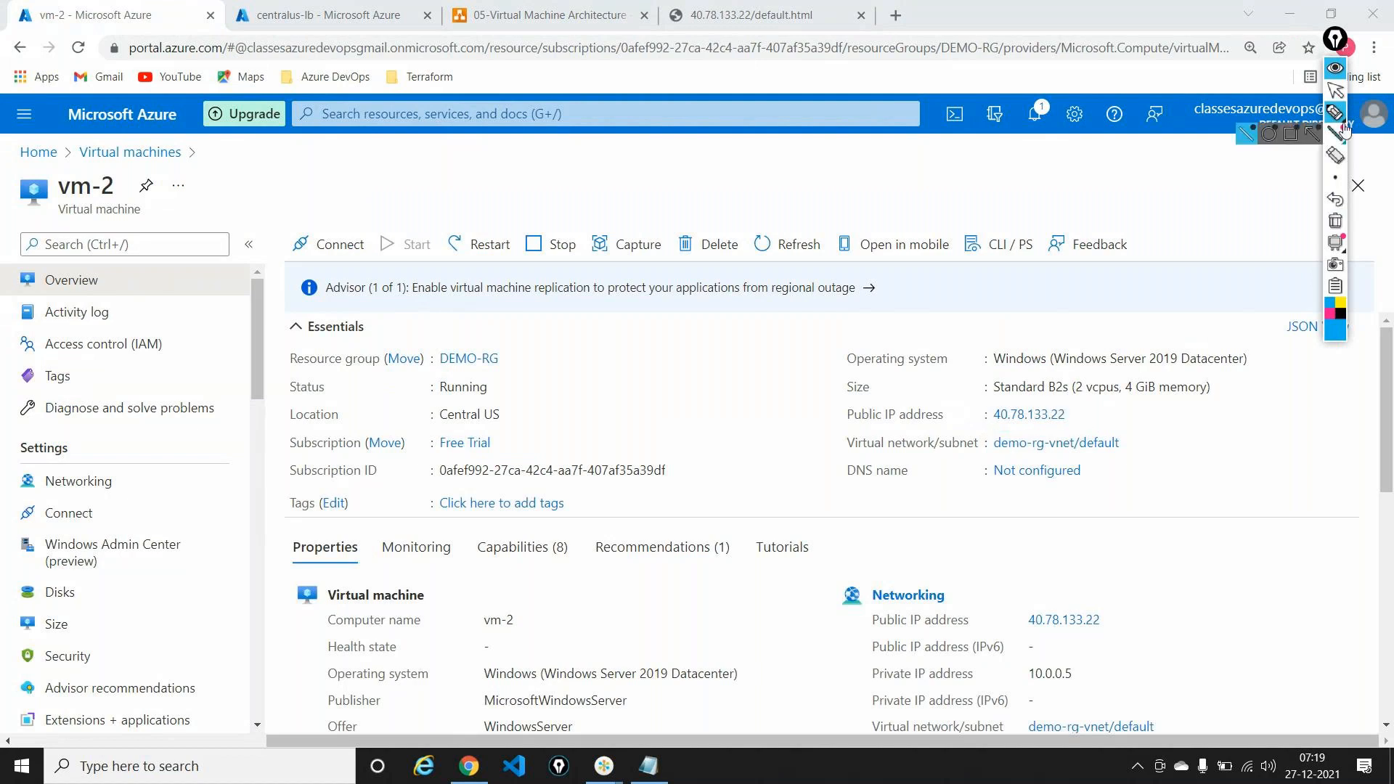
{"action": "left_click", "coordinate": [1335, 90]}
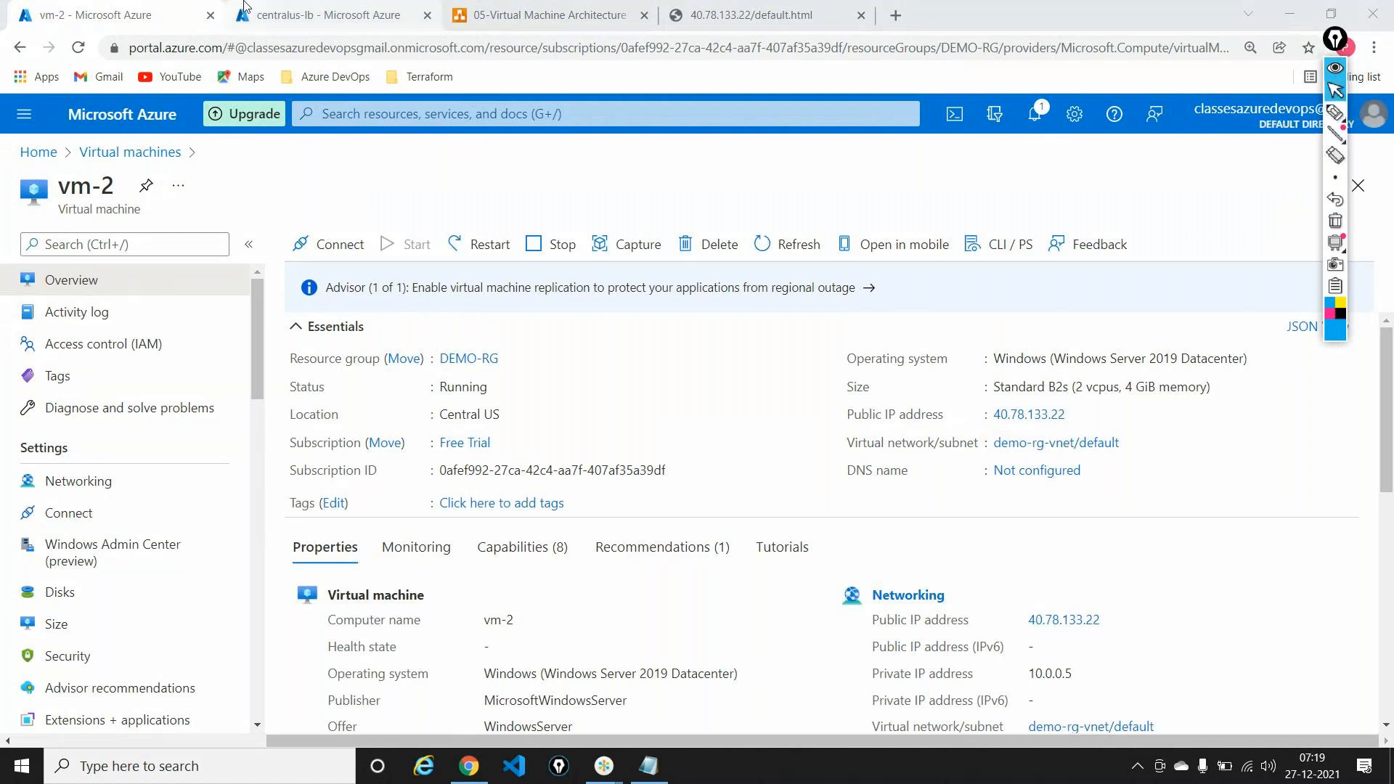
{"action": "left_click", "coordinate": [287, 6]}
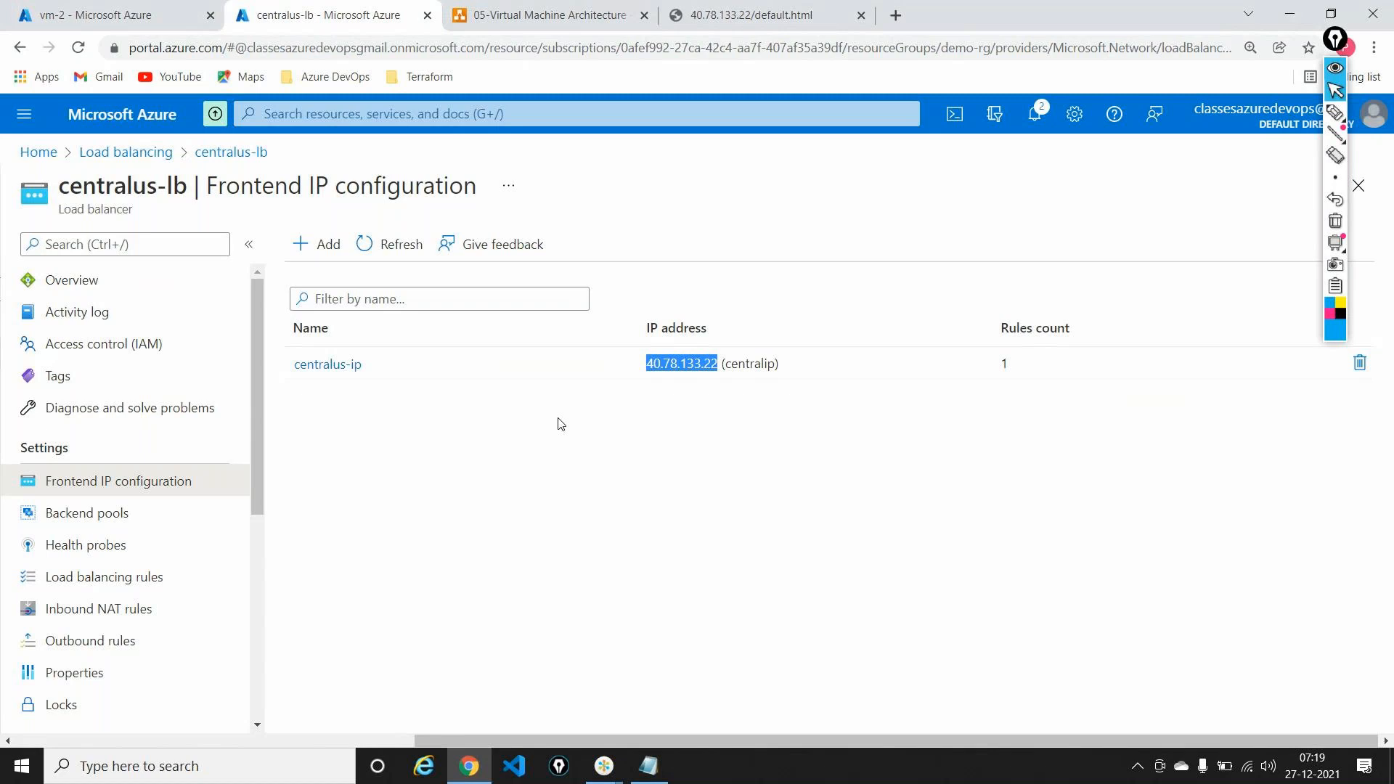
Step: From vm-2, open public IP centralip, mark its association to centralus-lb, and open that load balancer
{"action": "left_click", "coordinate": [161, 10]}
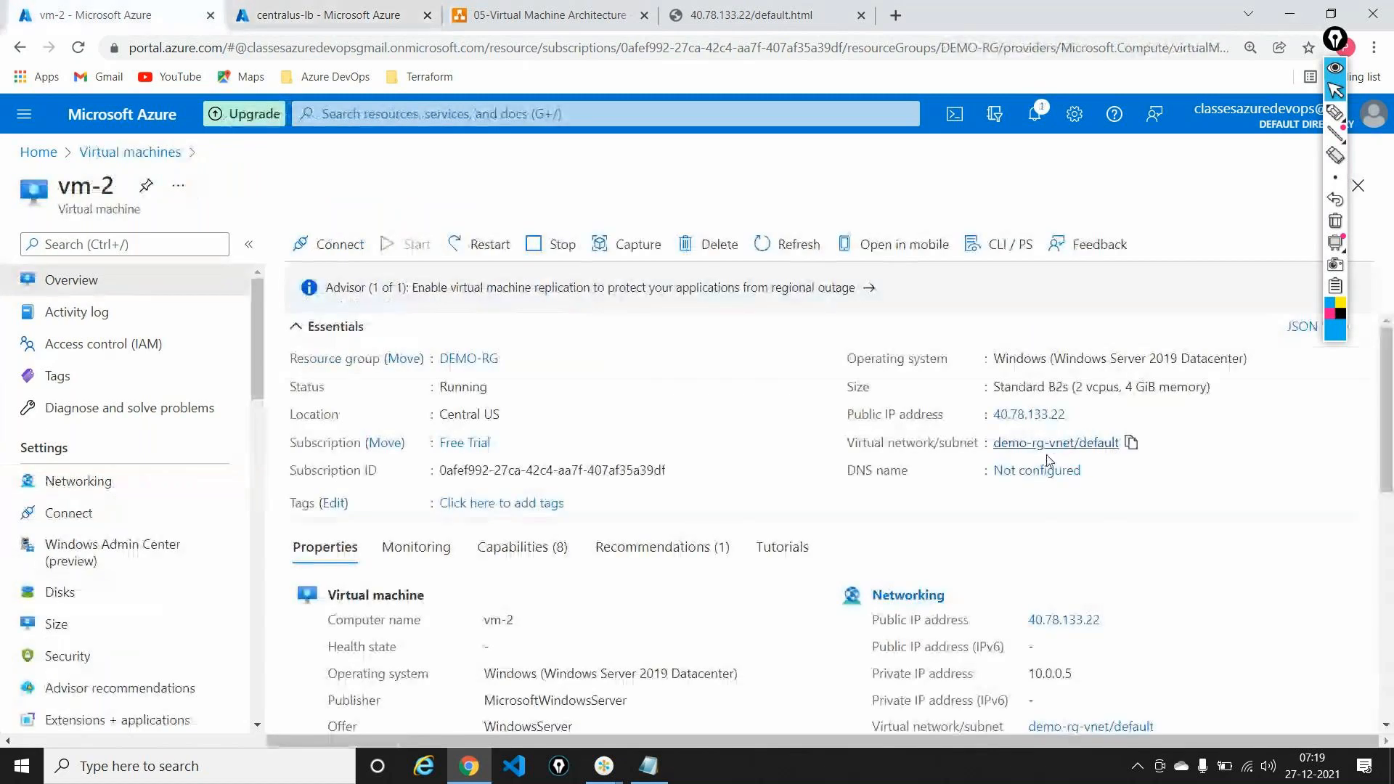
{"action": "left_click", "coordinate": [1035, 415]}
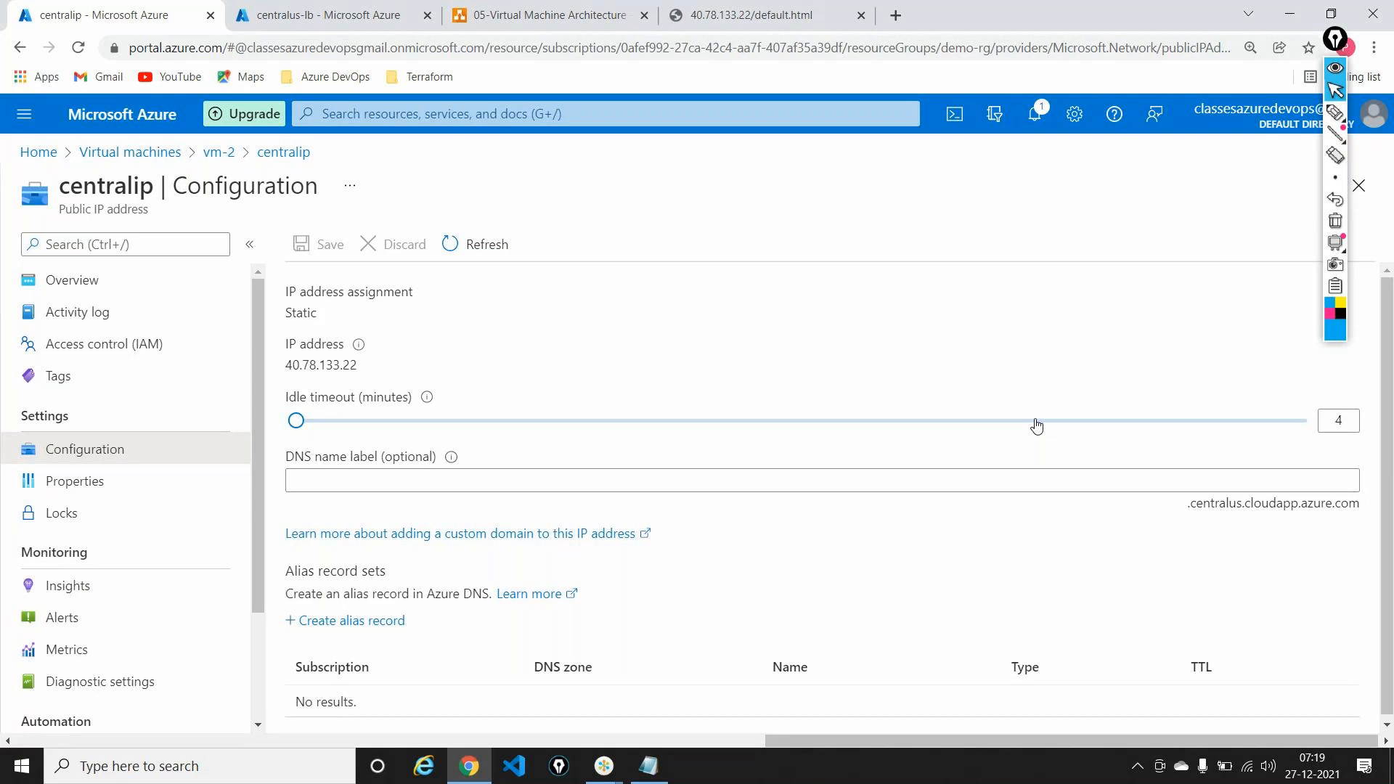
{"action": "left_click", "coordinate": [181, 299]}
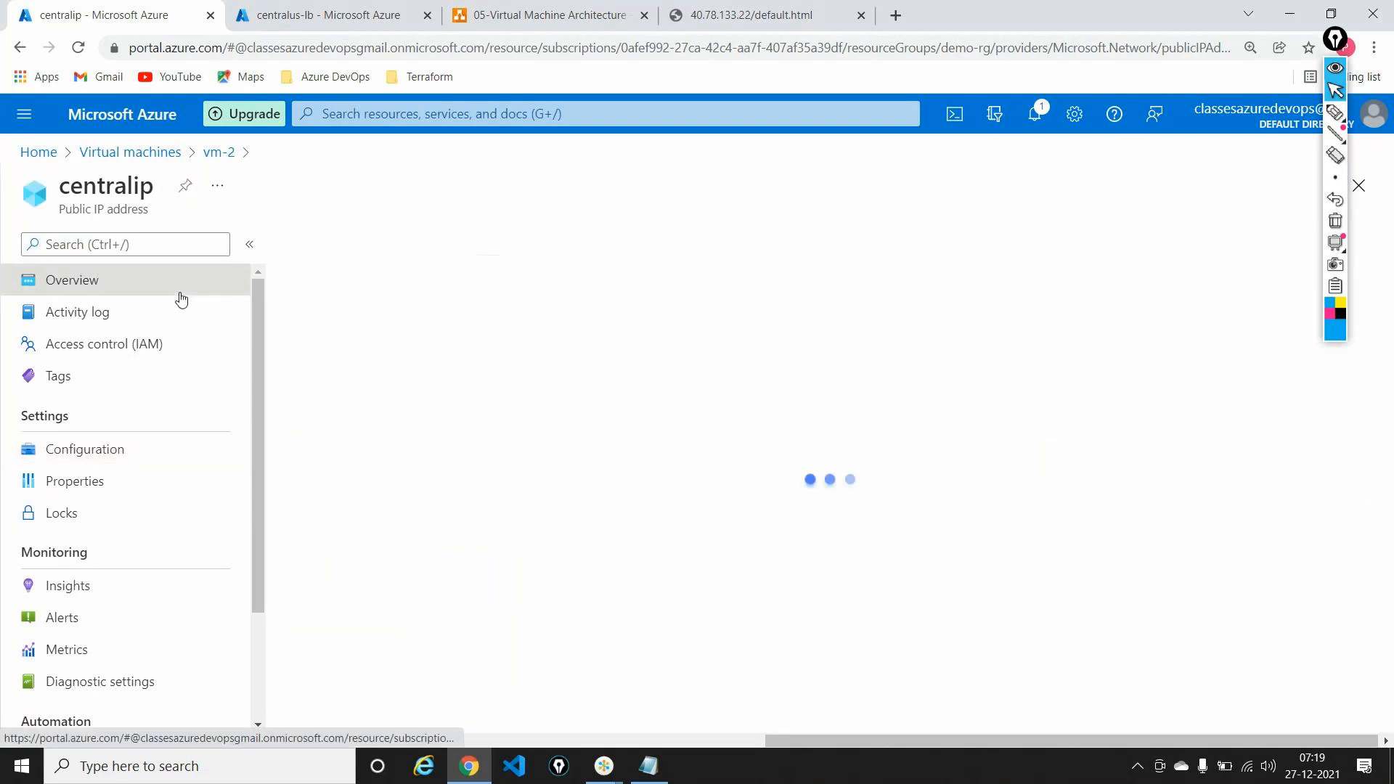
{"action": "left_click", "coordinate": [1335, 112]}
{"action": "mouse_move", "coordinate": [842, 445]}
{"action": "left_mouse_down"}
{"action": "mouse_move", "coordinate": [952, 447]}
{"action": "mouse_move", "coordinate": [1036, 423]}
{"action": "mouse_move", "coordinate": [976, 394]}
{"action": "mouse_move", "coordinate": [838, 420]}
{"action": "mouse_move", "coordinate": [848, 442]}
{"action": "left_mouse_up"}
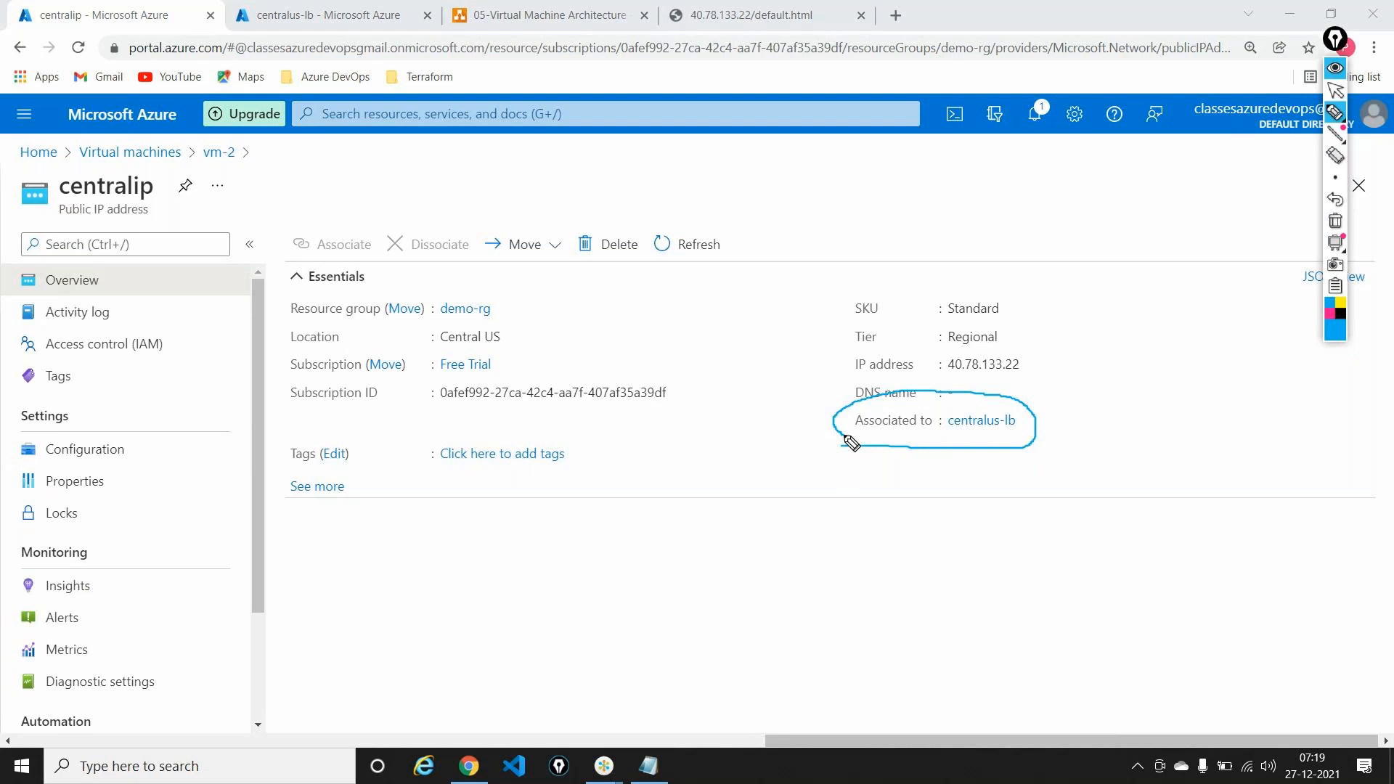
{"action": "left_click", "coordinate": [1335, 221]}
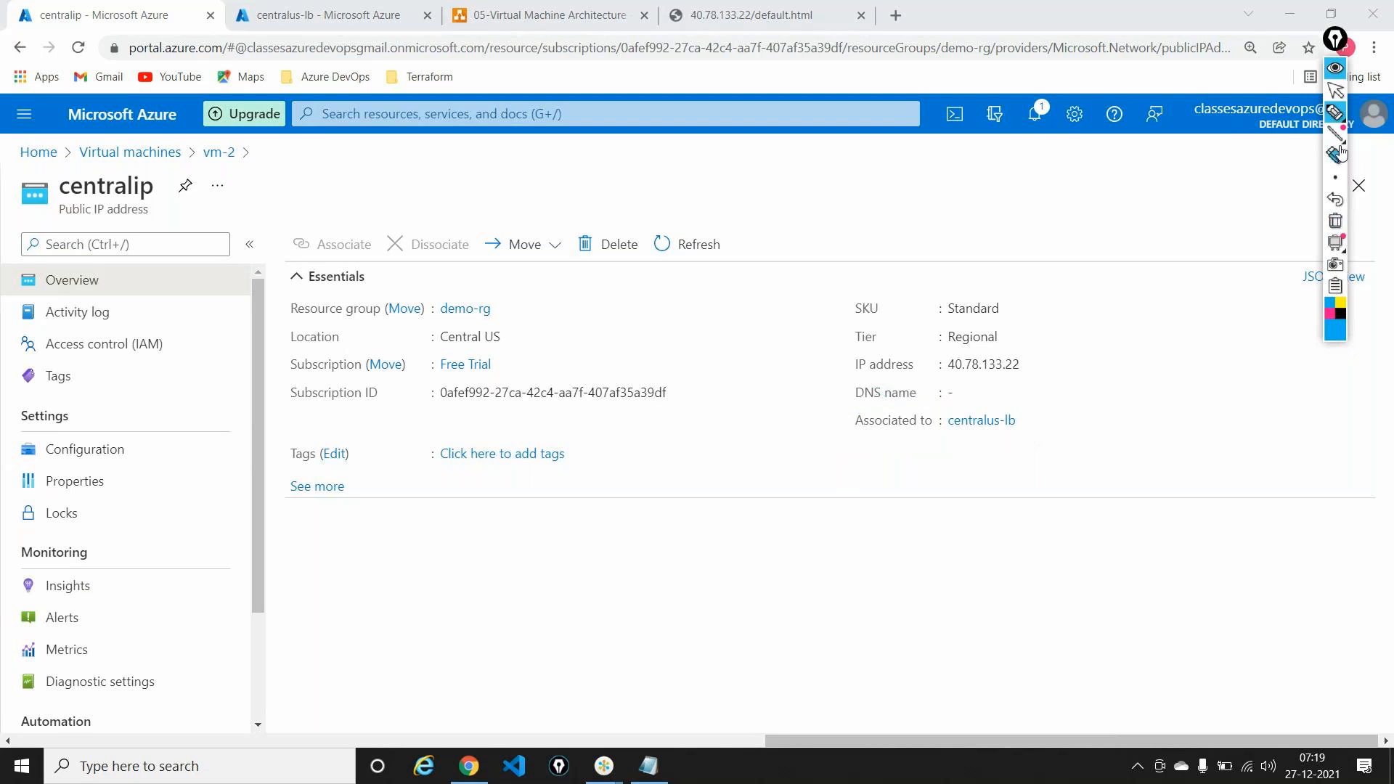
{"action": "left_click", "coordinate": [1335, 90]}
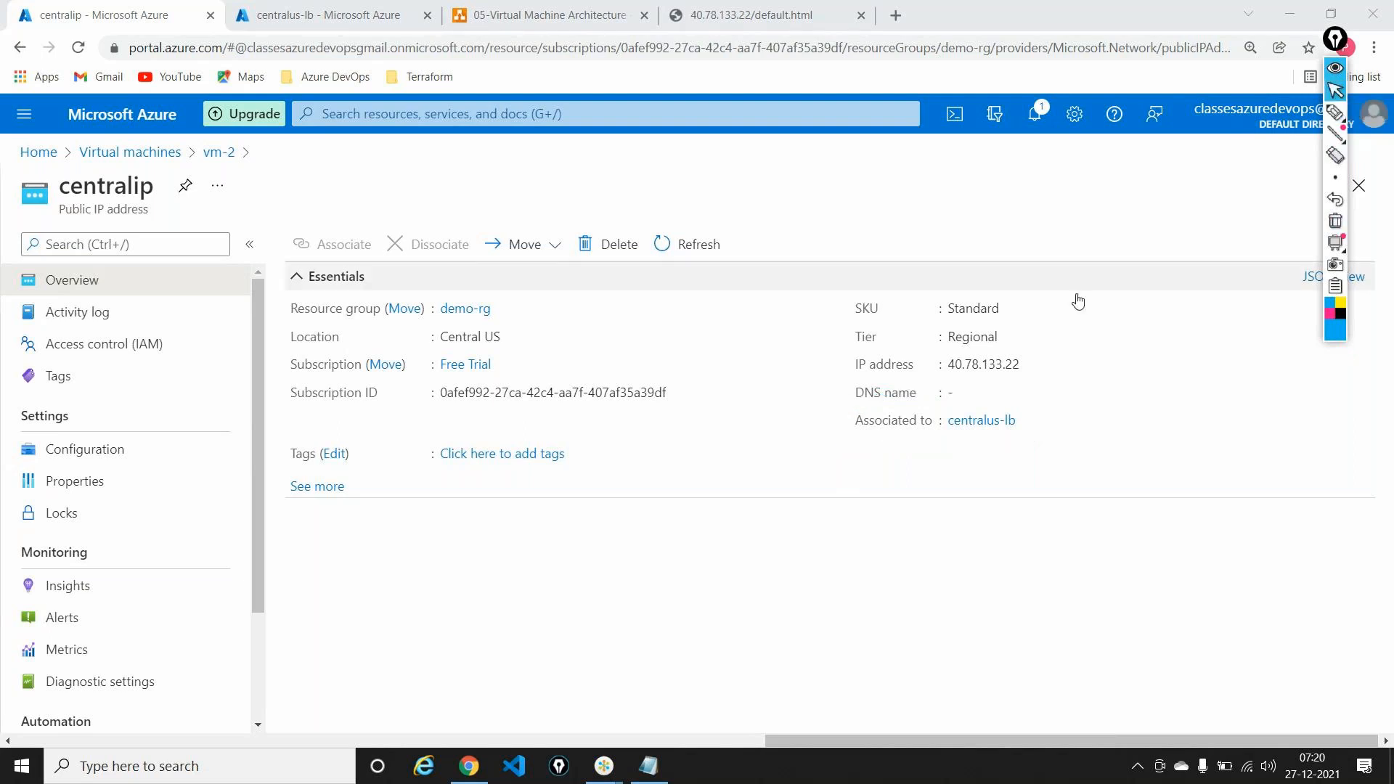
{"action": "left_click", "coordinate": [980, 420]}
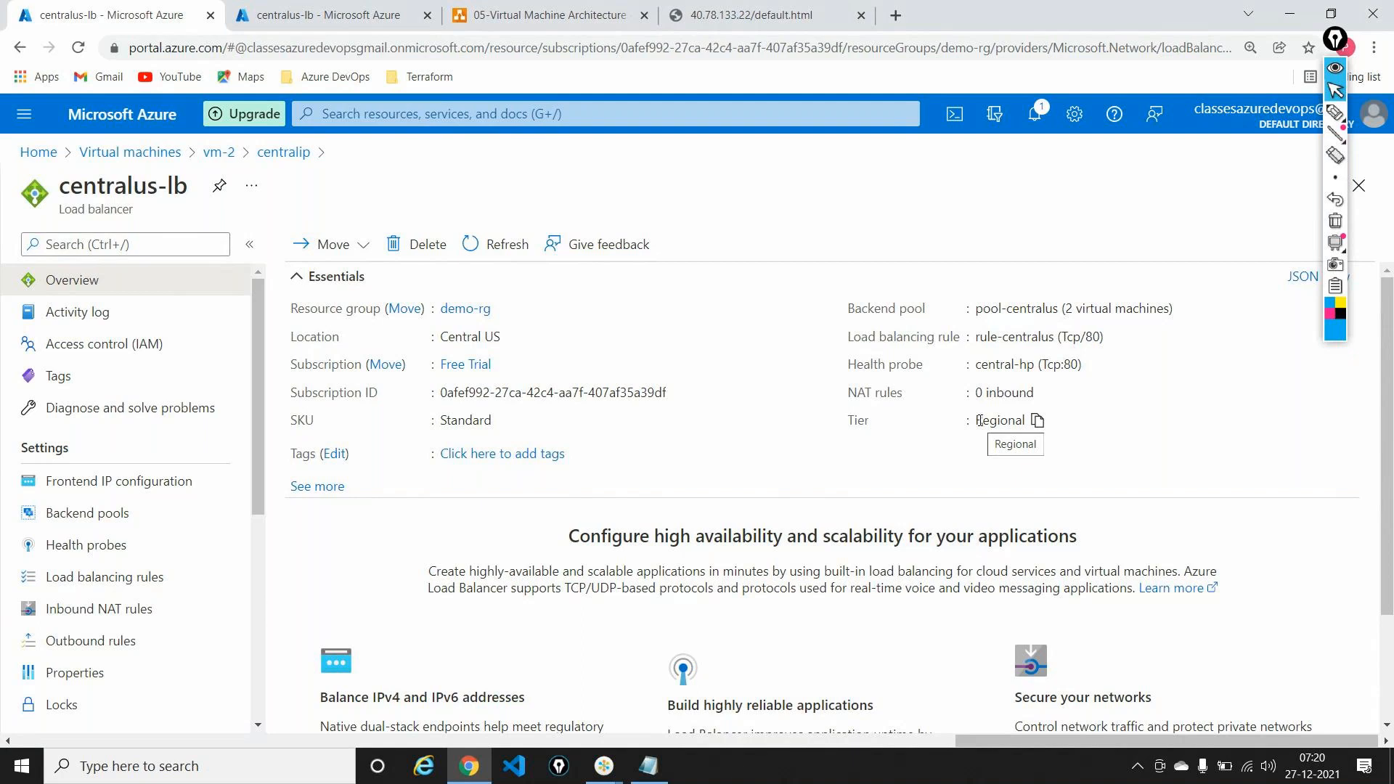
Step: From vm-1, attempt a Remote Desktop (mstsc) connection to 40.78.133.22, which fails
{"action": "left_click", "coordinate": [48, 157]}
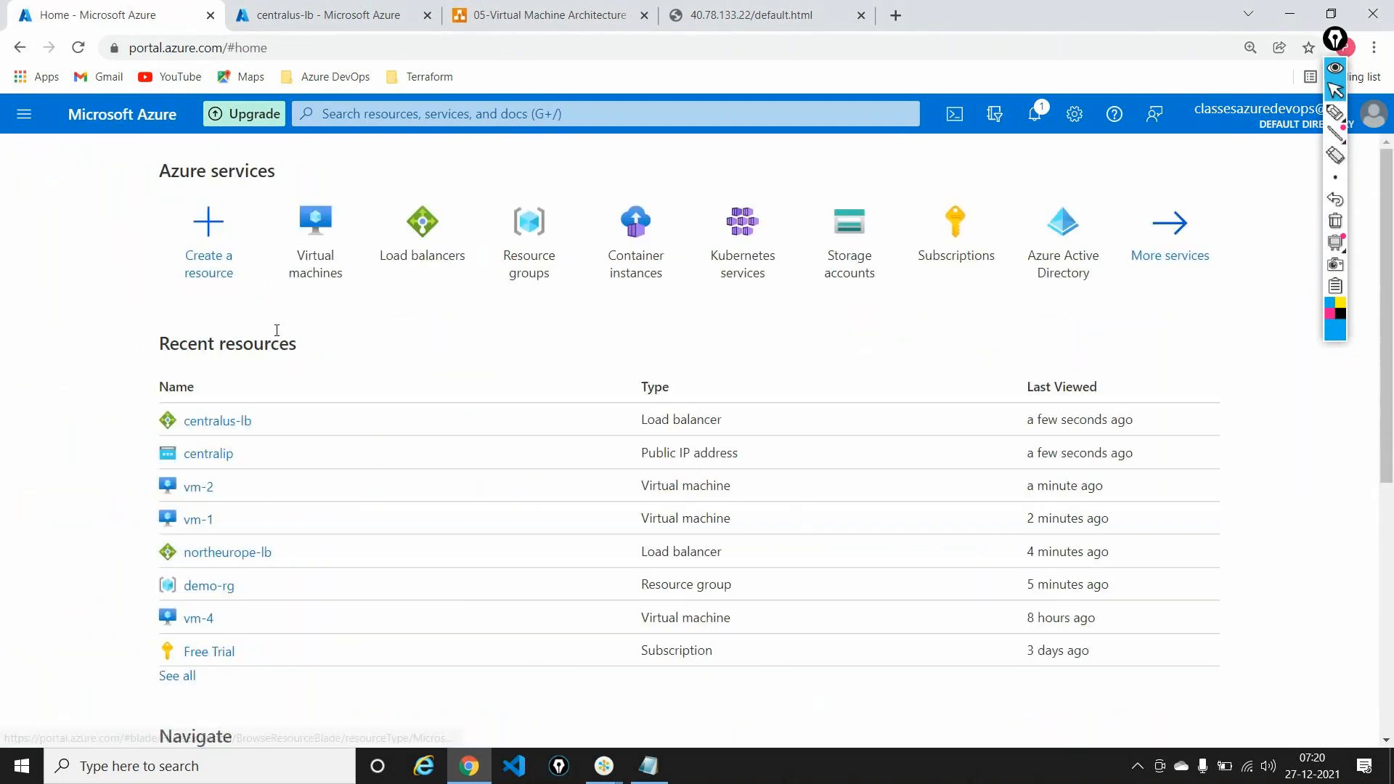
{"action": "left_click", "coordinate": [197, 518]}
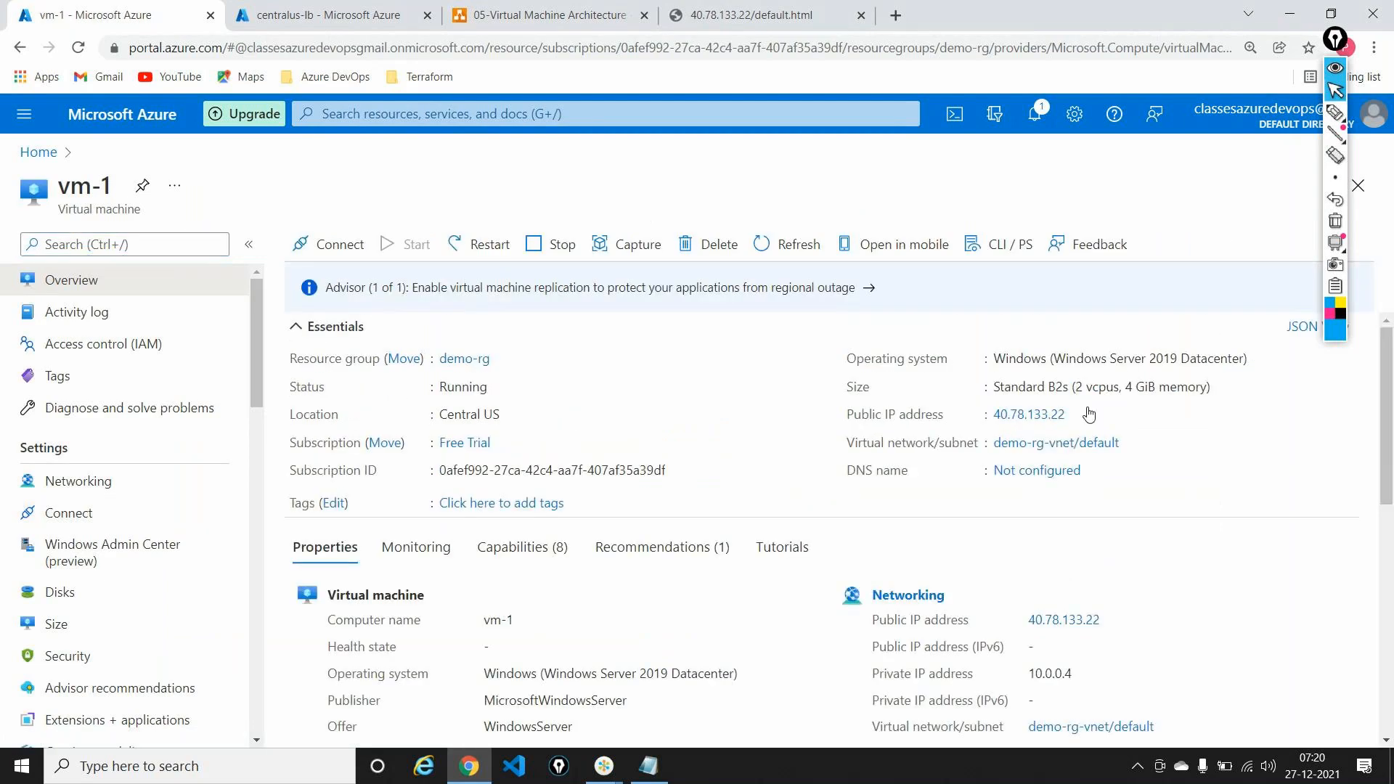
{"action": "key", "text": "super+r"}
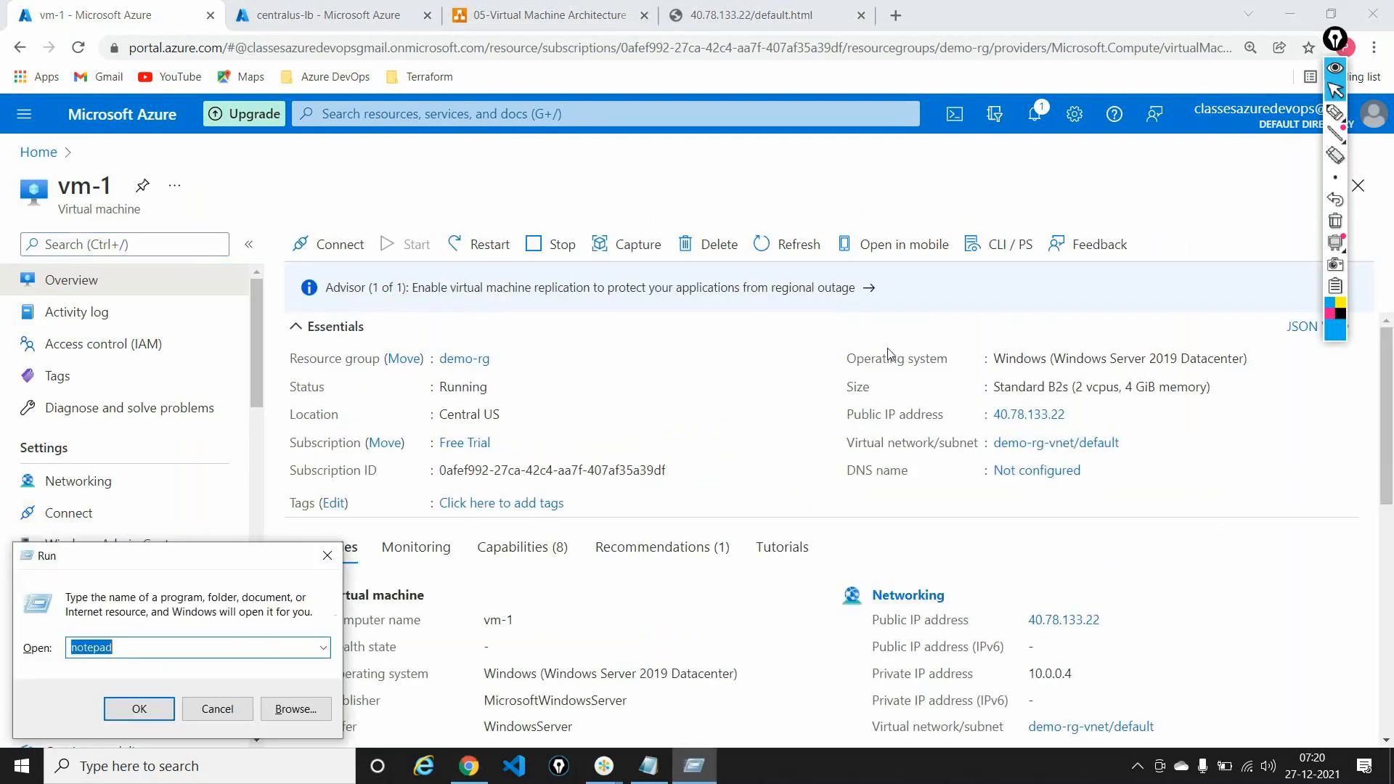
{"action": "type", "text": "mstsc"}
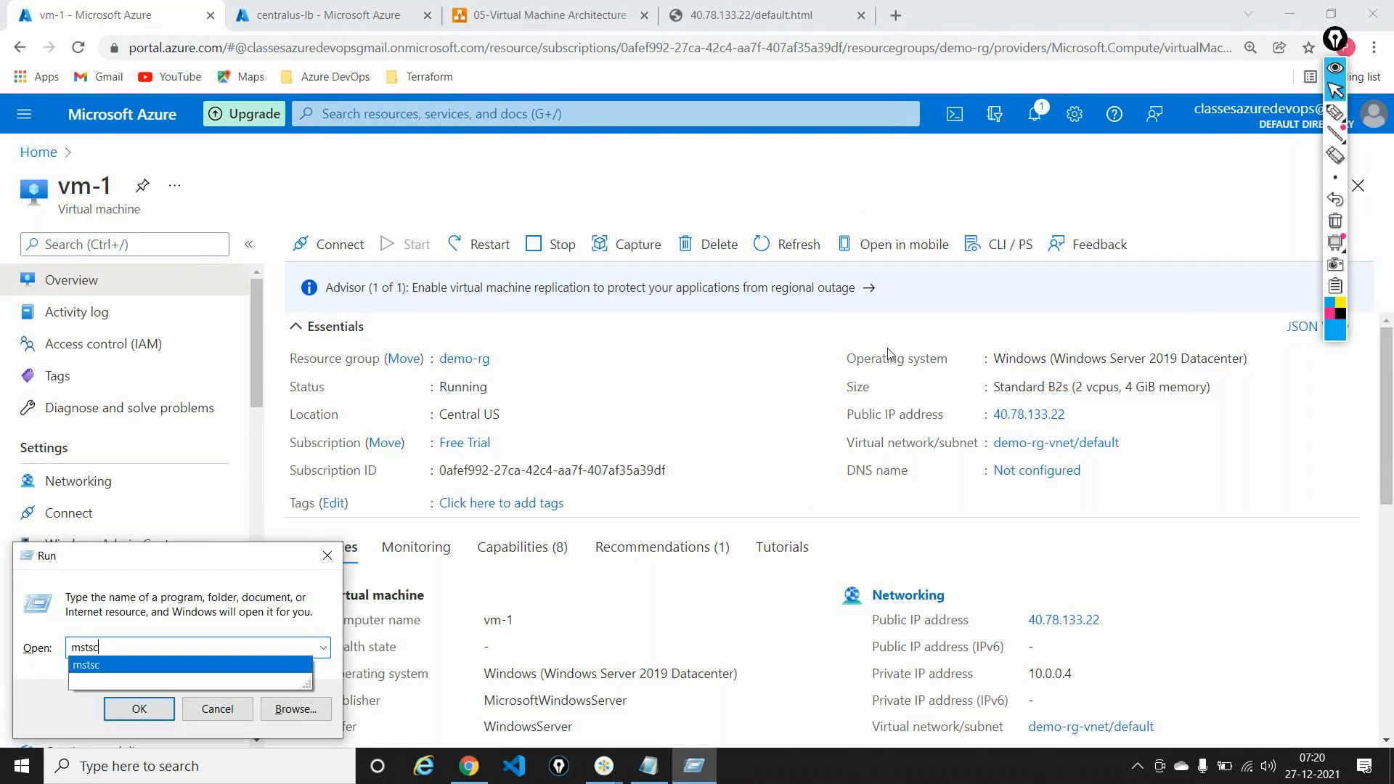
{"action": "key", "text": "Return"}
{"action": "type", "text": "40.78.133.22"}
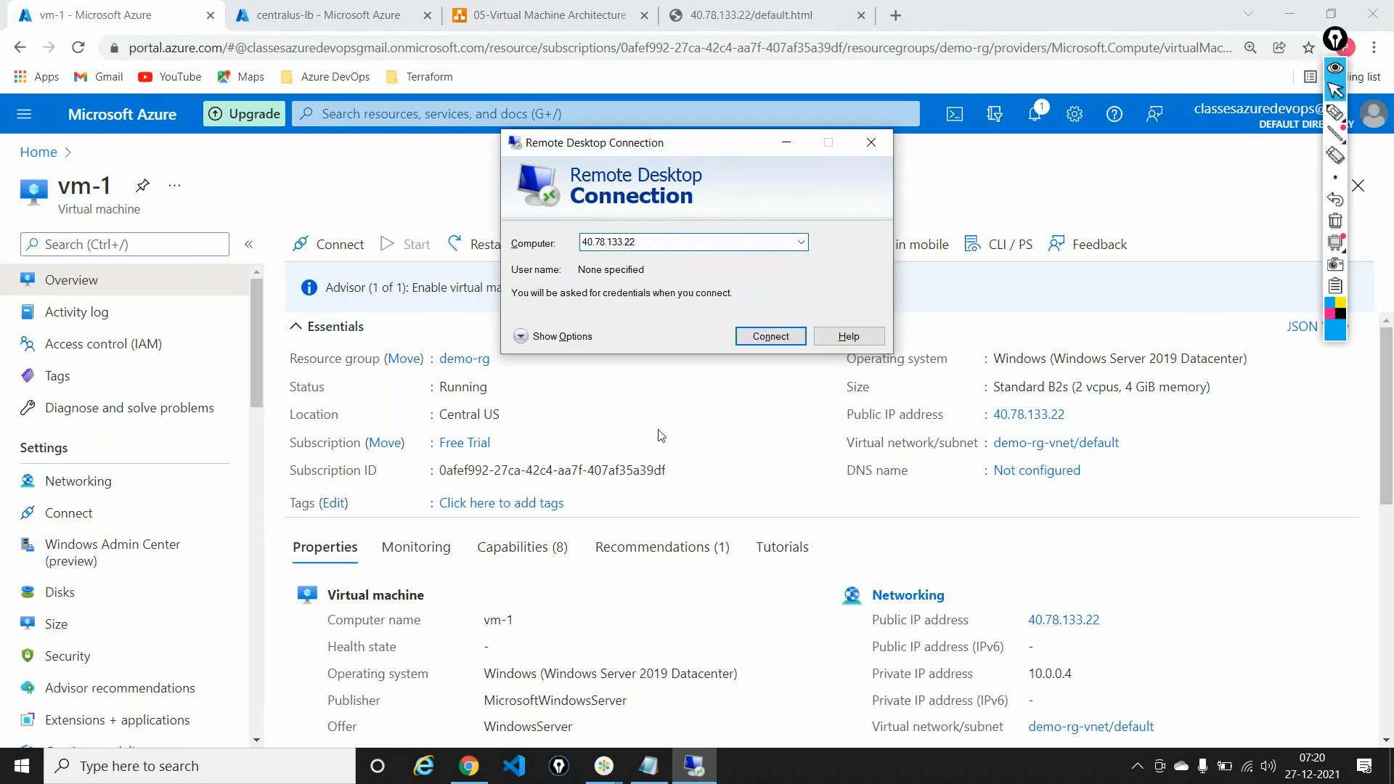
{"action": "left_click", "coordinate": [761, 338]}
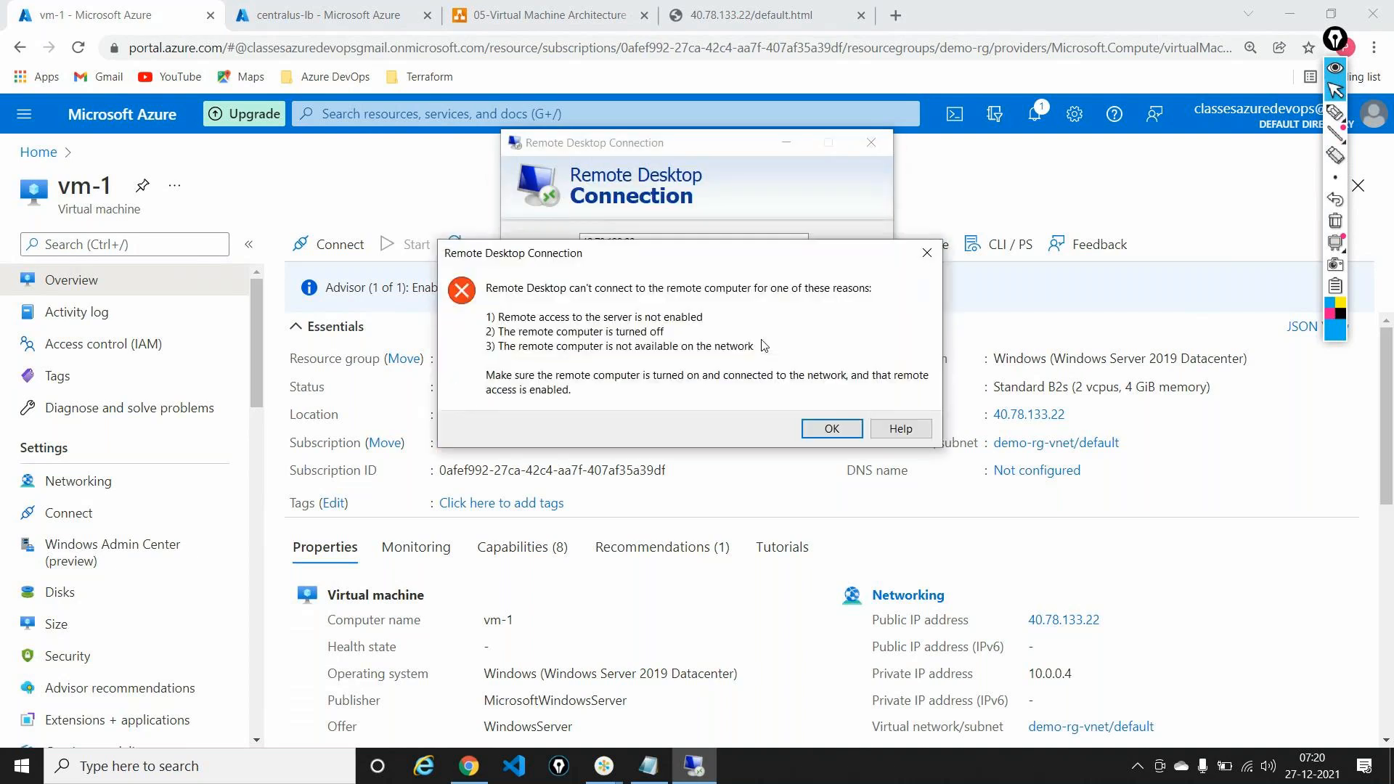
{"action": "left_click", "coordinate": [813, 431]}
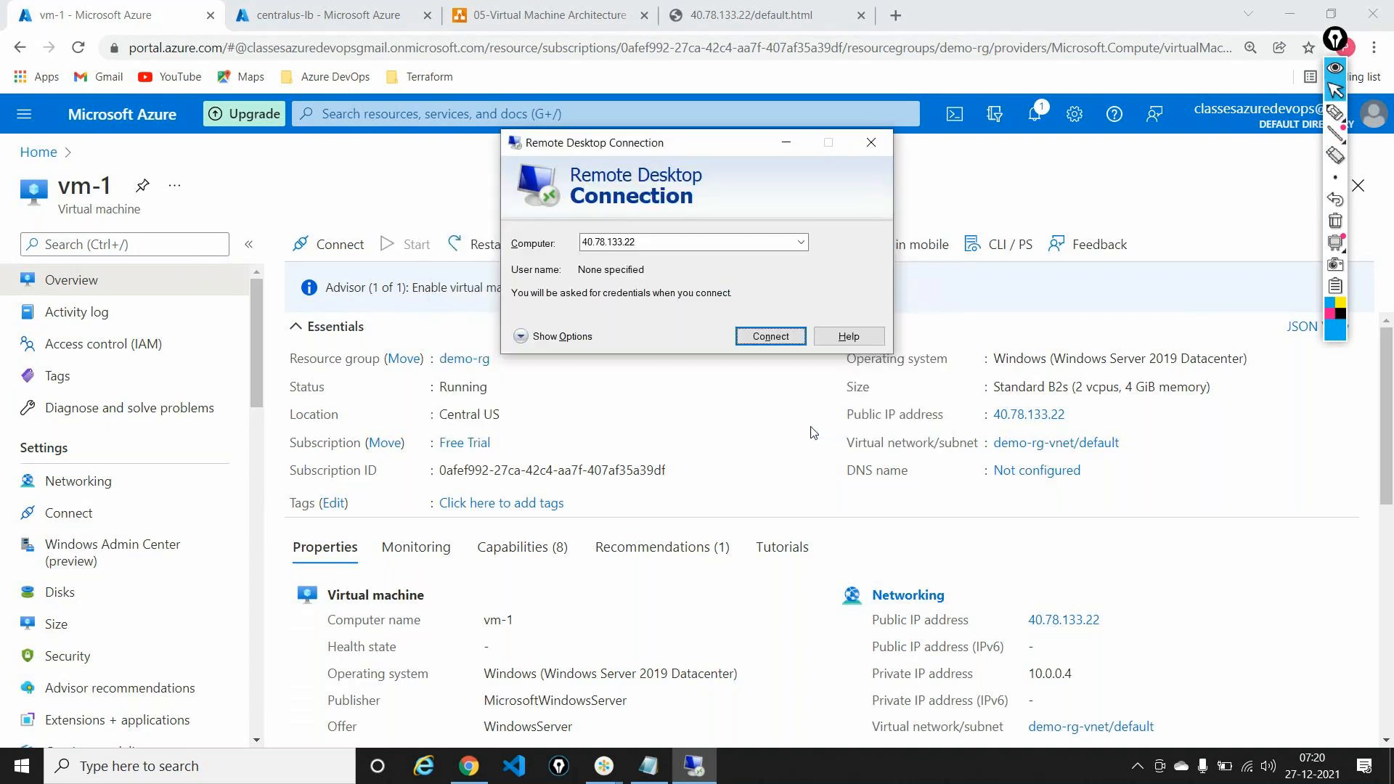
{"action": "left_click", "coordinate": [40, 152]}
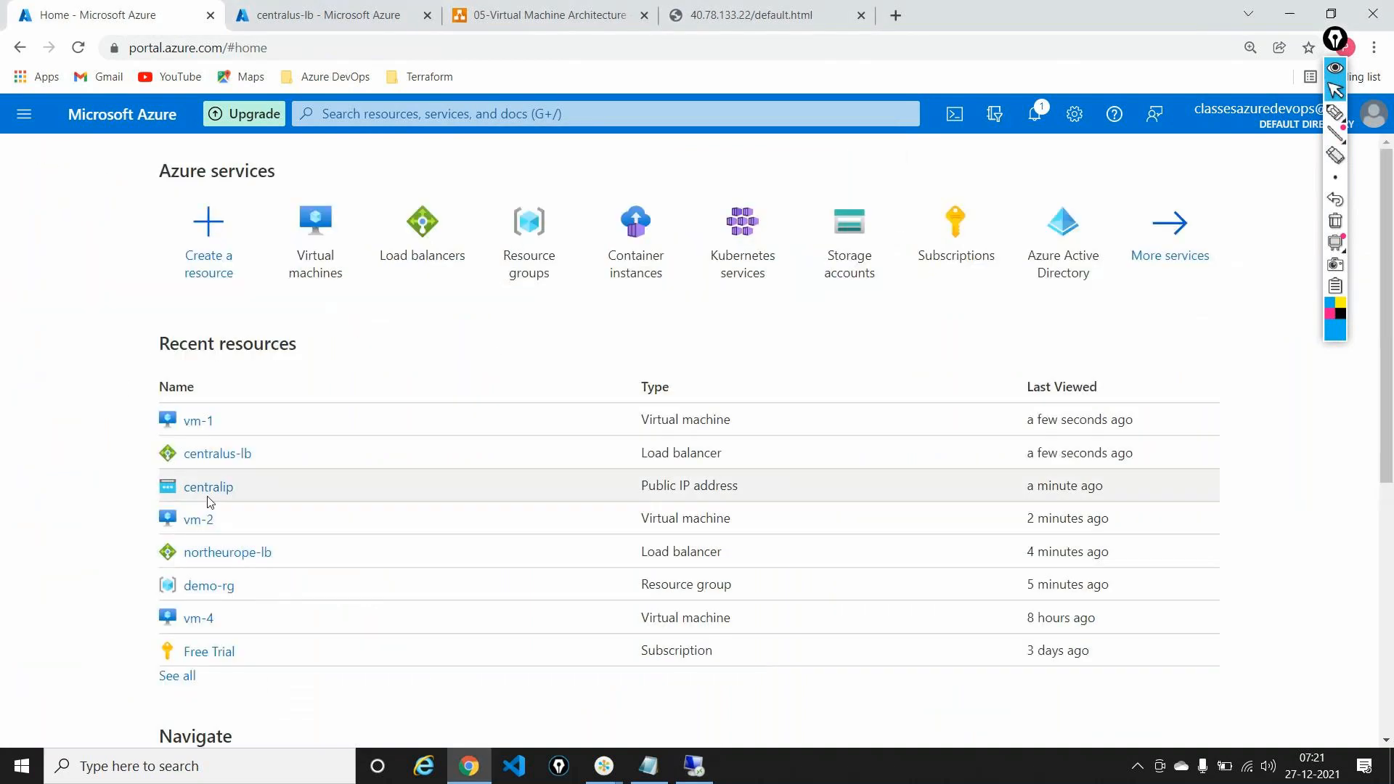
Step: Check vm-2's overview, then return to the 05-Virtual Machine Architecture diagram
{"action": "left_click", "coordinate": [197, 519]}
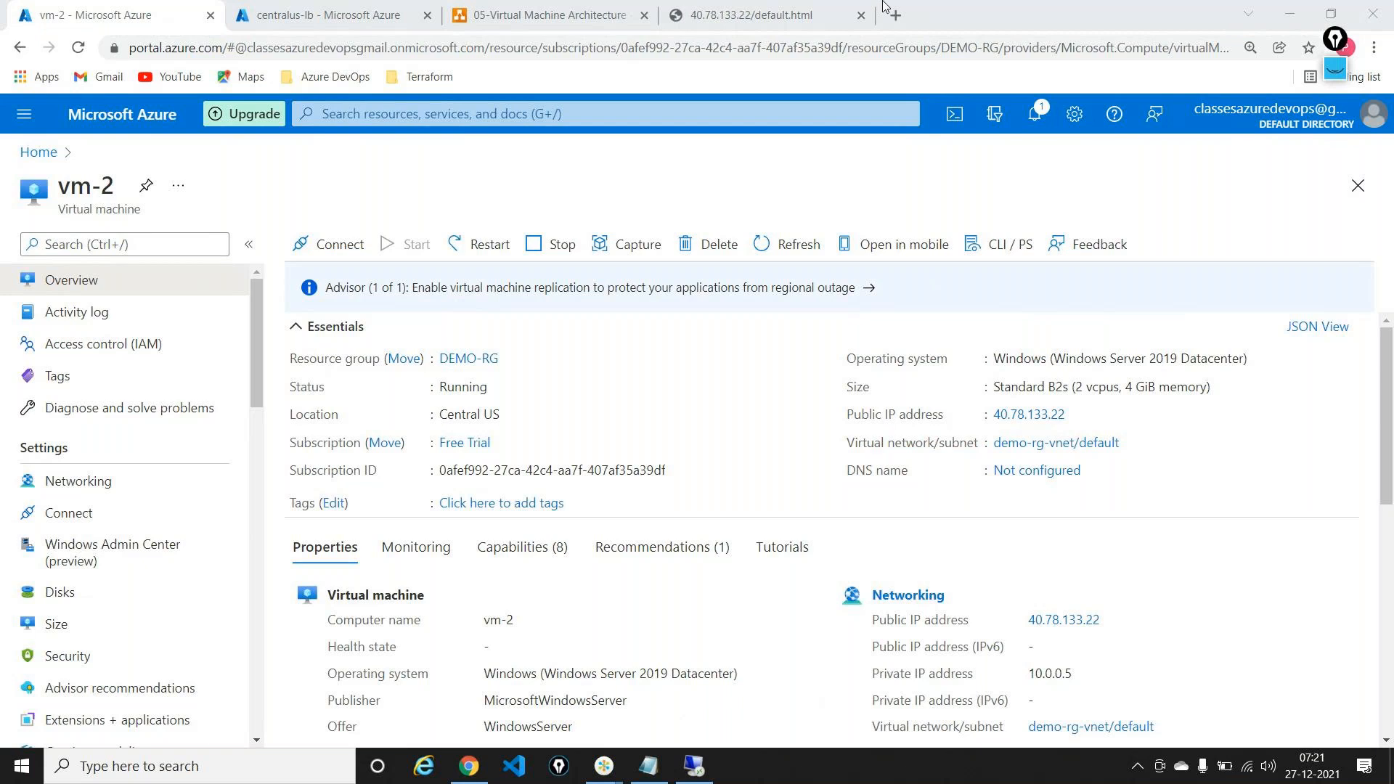
{"action": "left_click", "coordinate": [573, 13]}
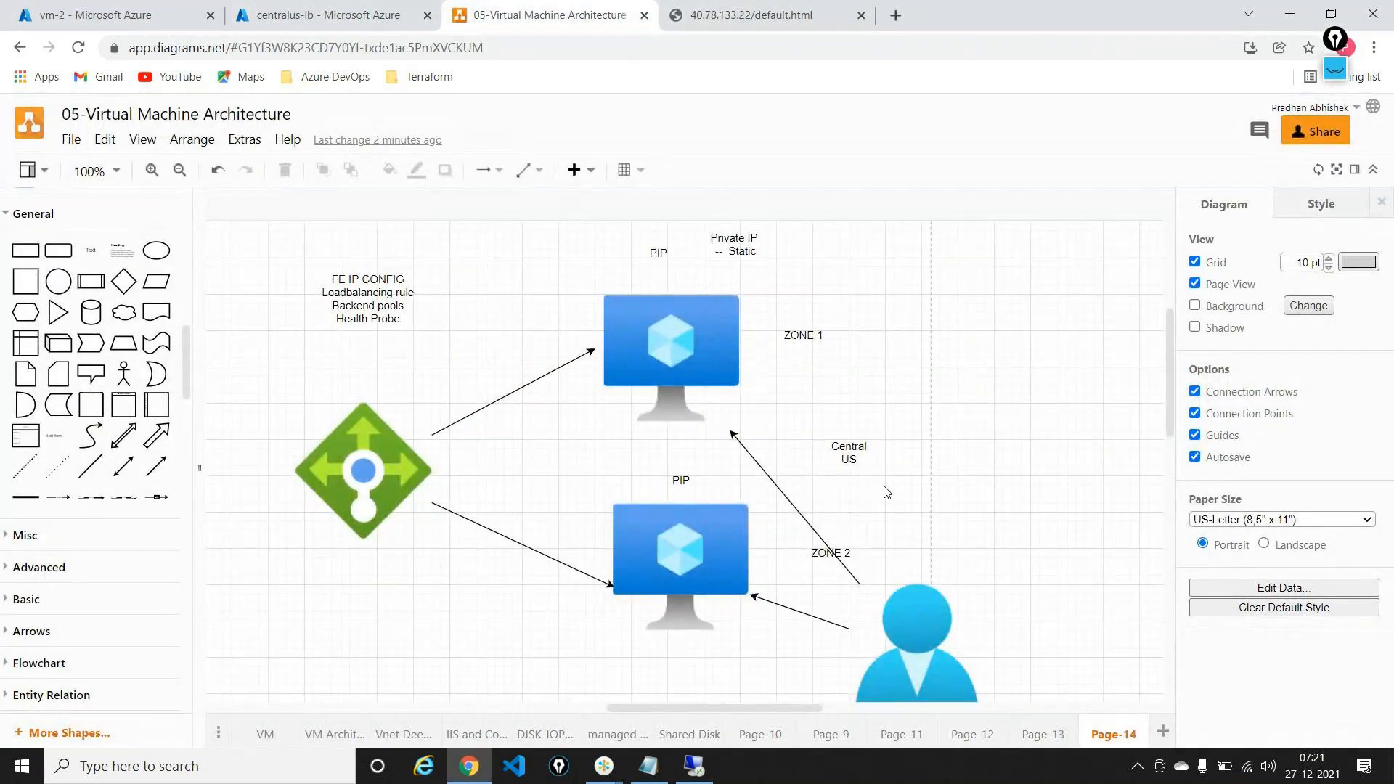
Step: Add a new page with a text box reading 'NAT rules - Network Address Translation'
{"action": "scroll", "coordinate": [885, 492], "scroll_direction": "down", "scroll_amount": 1}
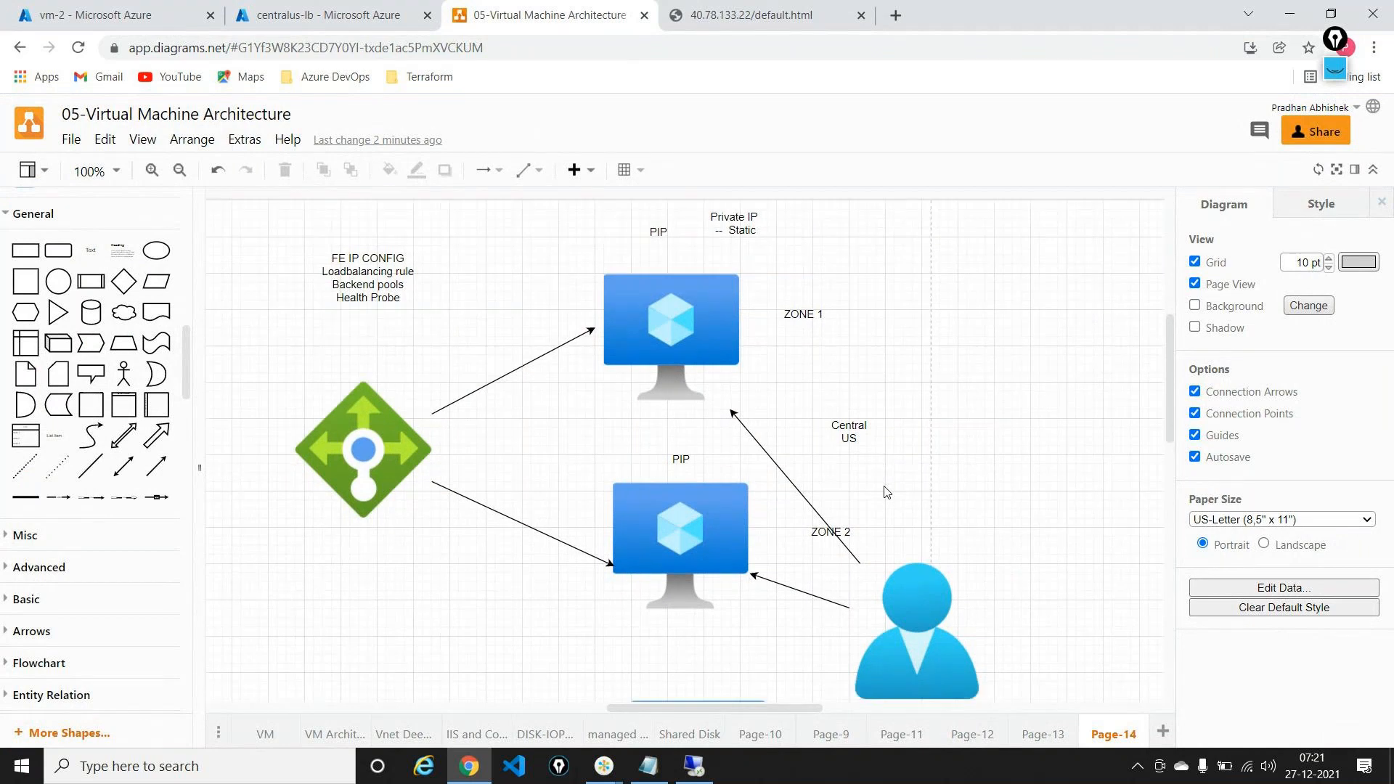
{"action": "left_click", "coordinate": [1163, 732]}
{"action": "left_click_drag", "start_coordinate": [90, 250], "coordinate": [638, 238]}
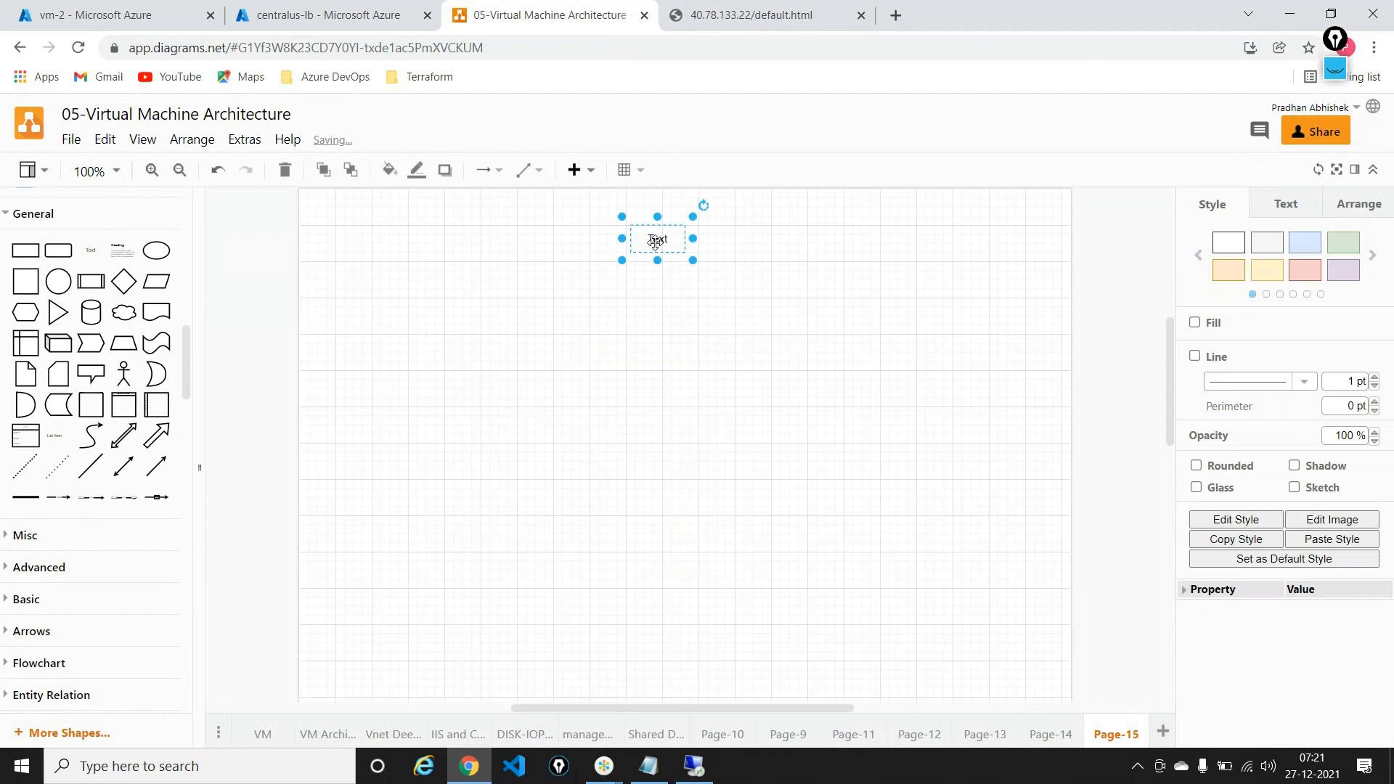
{"action": "type", "text": "NAT rules"}
{"action": "key", "text": "Return"}
{"action": "type", "text": "- Network"}
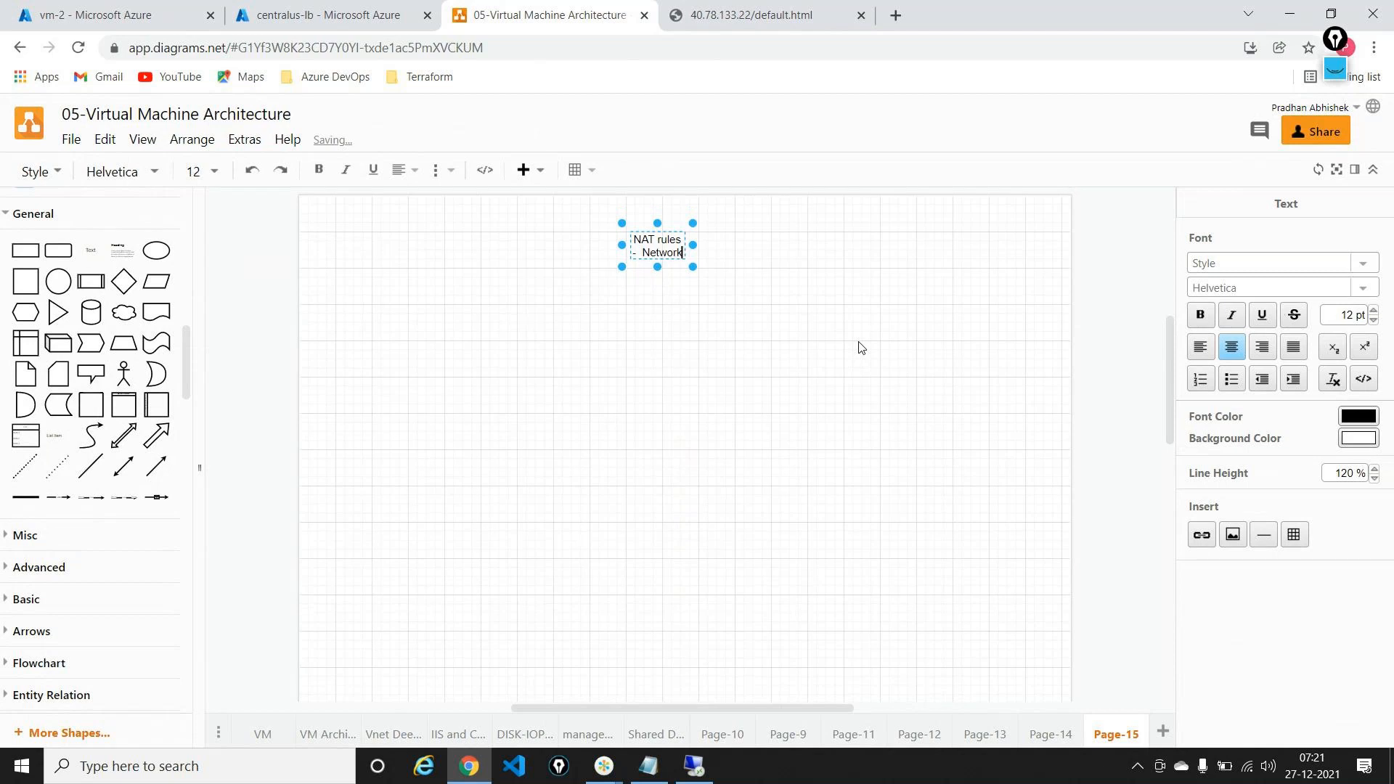
{"action": "type", "text": " Add"}
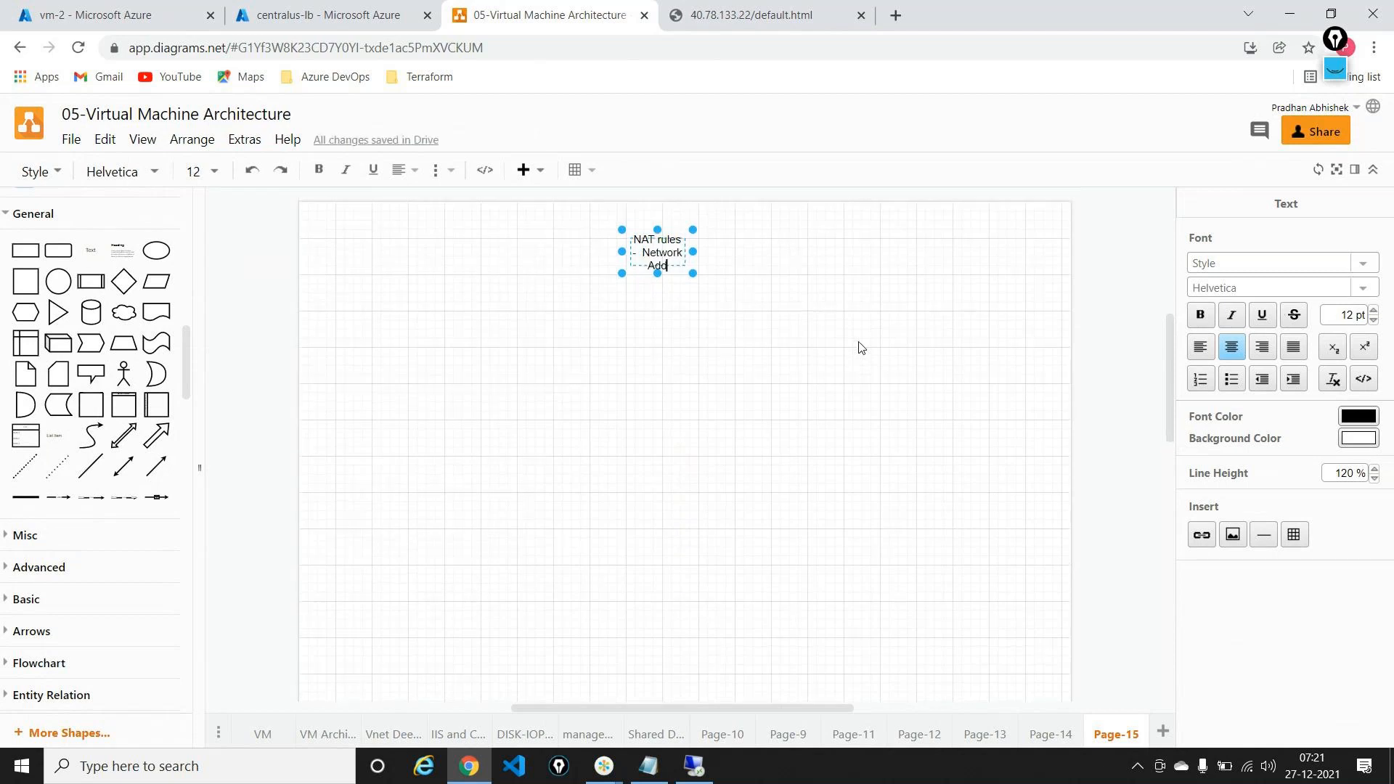
{"action": "type", "text": "ress Translation"}
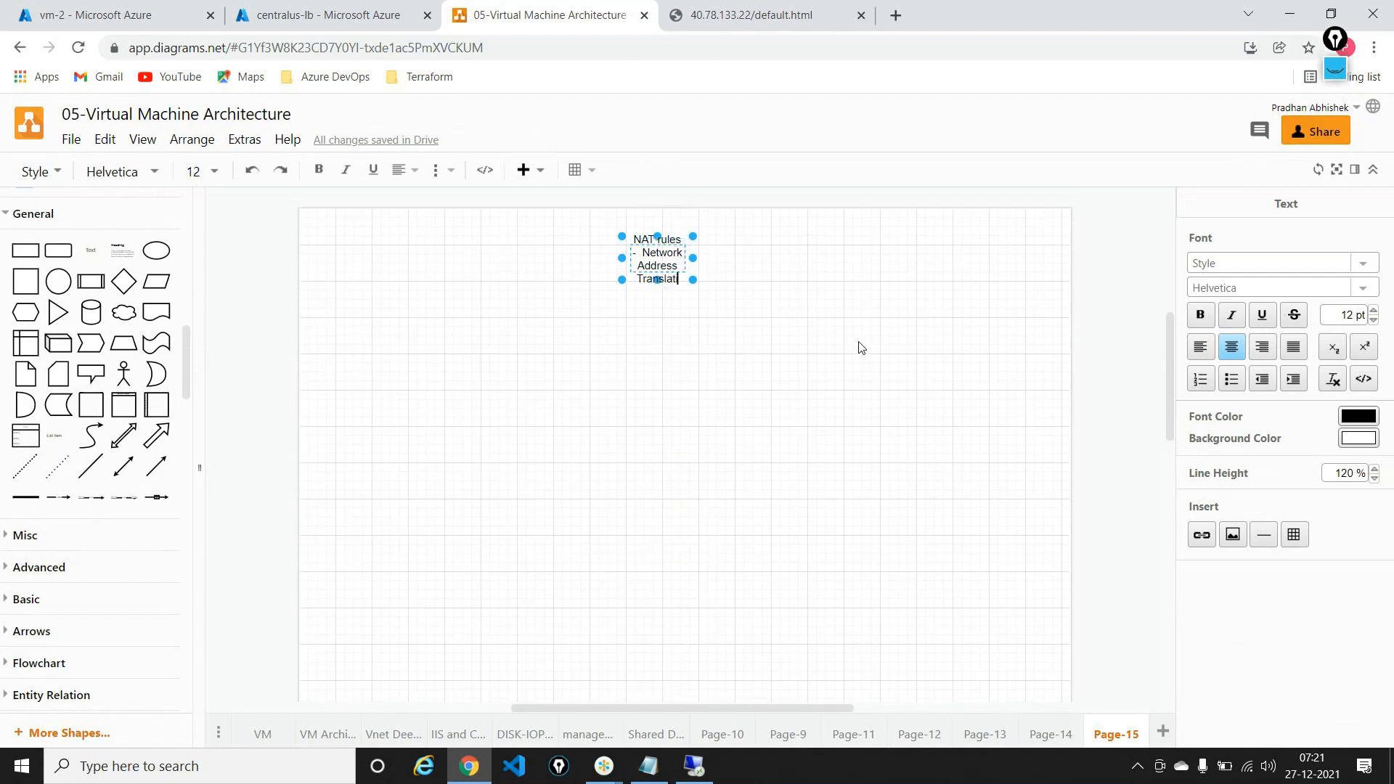
Step: Enlarge the heading to 17 pt, widen it to one line, and move it to the top
{"action": "triple_click", "coordinate": [643, 251]}
{"action": "left_click", "coordinate": [1373, 311]}
{"action": "left_click", "coordinate": [1372, 310]}
{"action": "left_click", "coordinate": [1373, 311]}
{"action": "left_click", "coordinate": [1372, 311]}
{"action": "left_click", "coordinate": [1373, 311]}
{"action": "left_click_drag", "start_coordinate": [693, 299], "coordinate": [988, 409]}
{"action": "left_click_drag", "start_coordinate": [873, 307], "coordinate": [752, 273]}
{"action": "left_click", "coordinate": [1114, 523]}
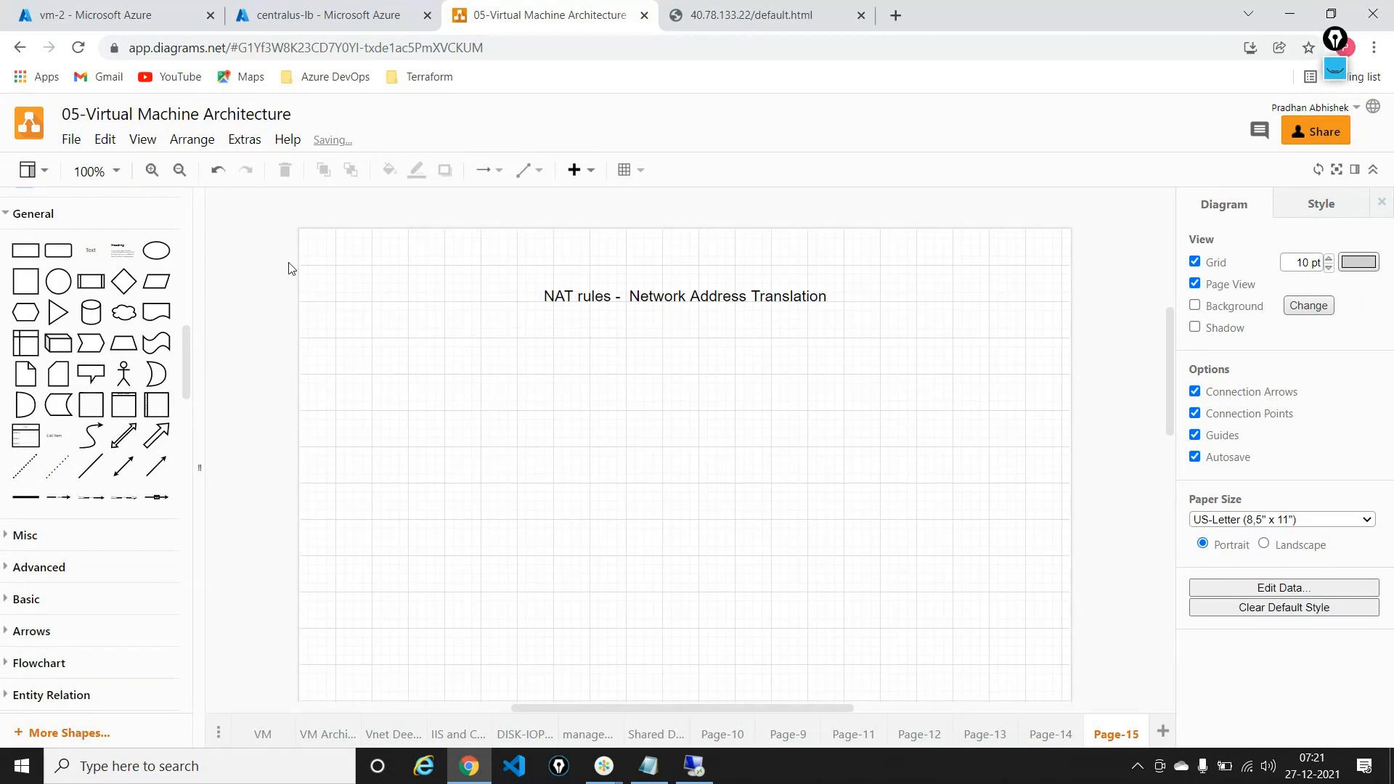
Step: Place a load-balancer icon with a 'NAT Rules' text label on the page
{"action": "scroll", "coordinate": [102, 406], "scroll_direction": "up", "scroll_amount": 4}
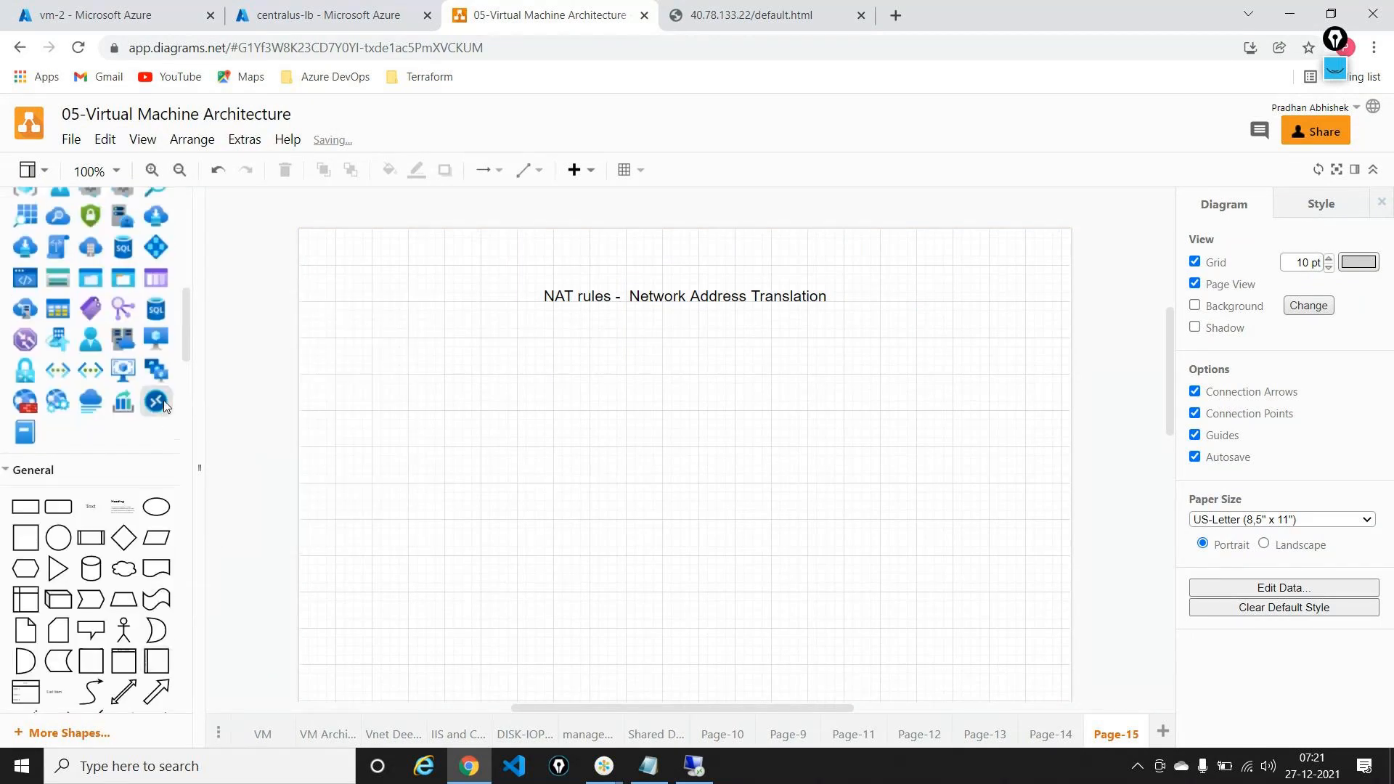
{"action": "scroll", "coordinate": [163, 403], "scroll_direction": "up", "scroll_amount": 5}
{"action": "left_click_drag", "start_coordinate": [122, 394], "coordinate": [479, 426]}
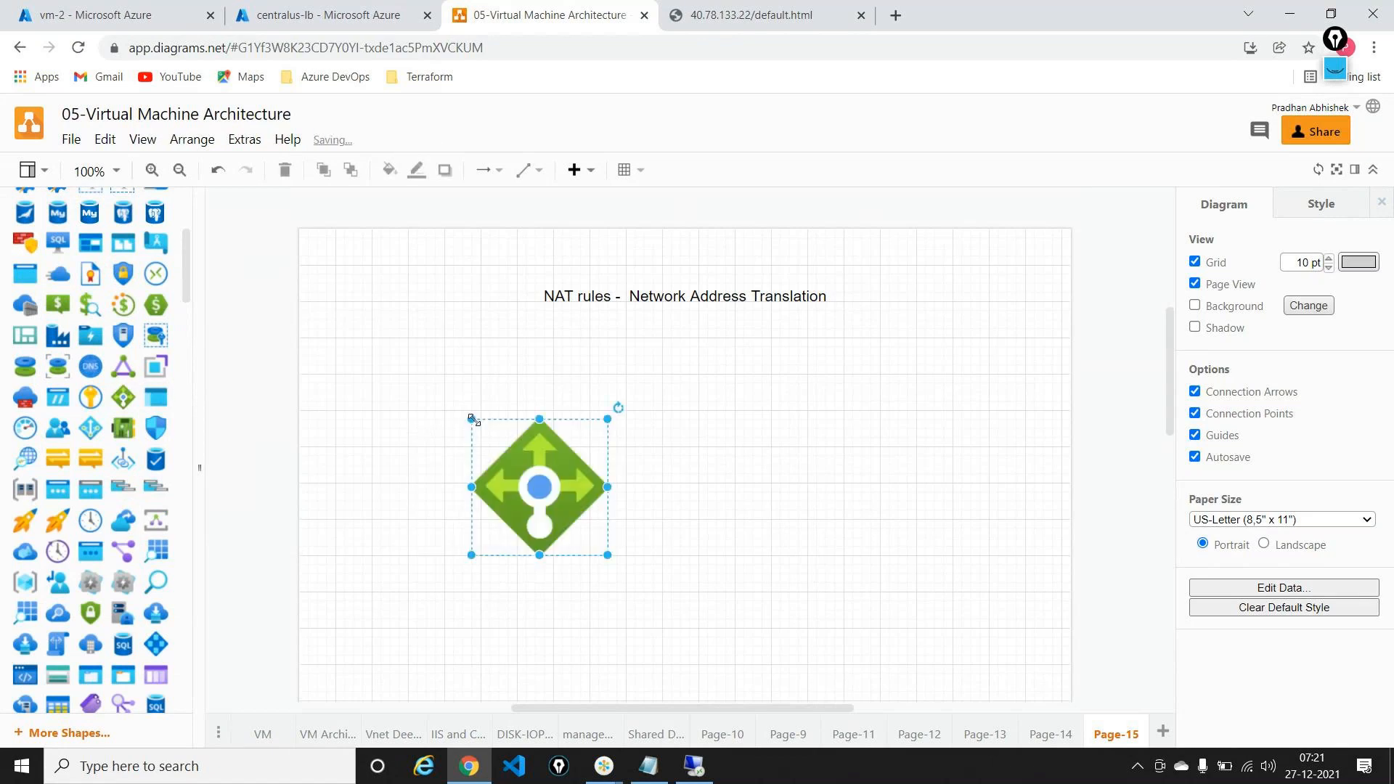
{"action": "left_click", "coordinate": [682, 434]}
{"action": "scroll", "coordinate": [103, 394], "scroll_direction": "down", "scroll_amount": 2}
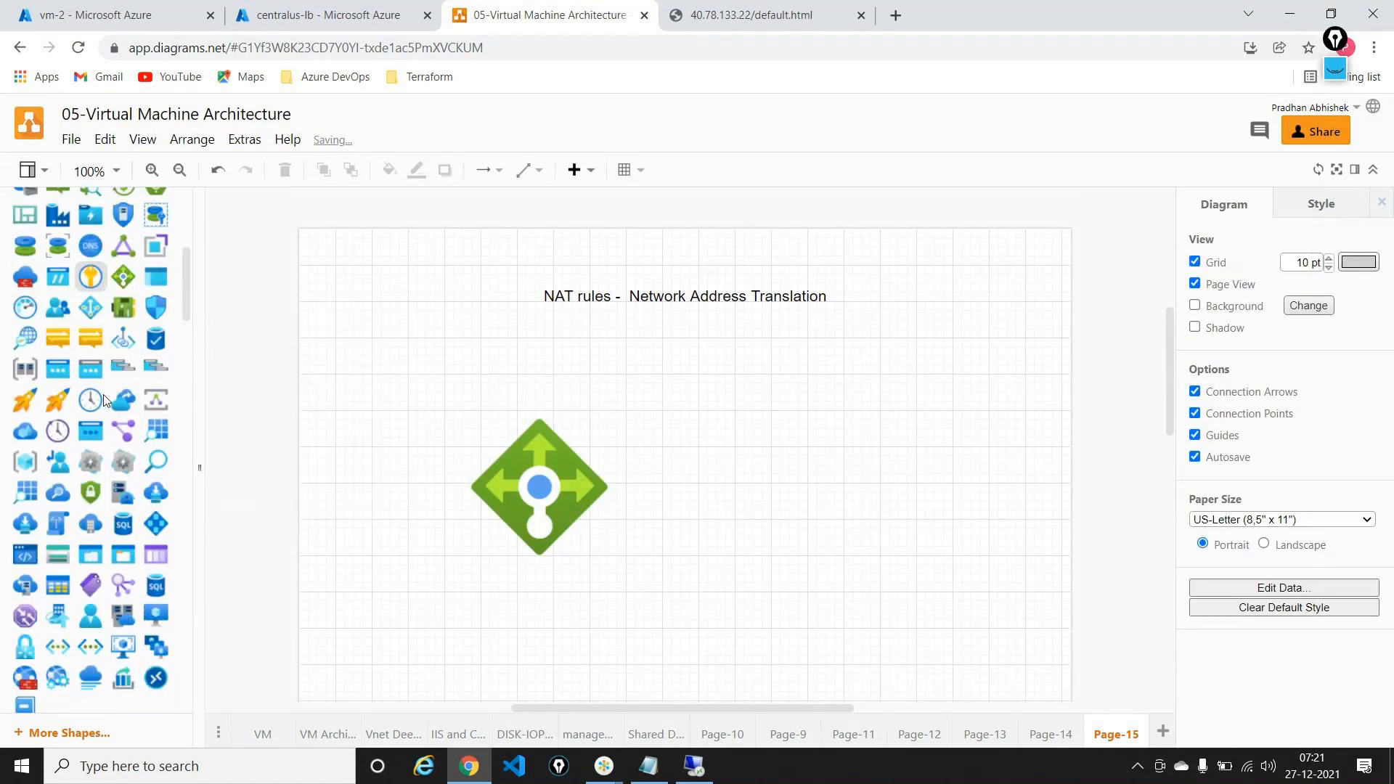
{"action": "scroll", "coordinate": [103, 394], "scroll_direction": "down", "scroll_amount": 4}
{"action": "left_click_drag", "start_coordinate": [90, 564], "coordinate": [515, 373]}
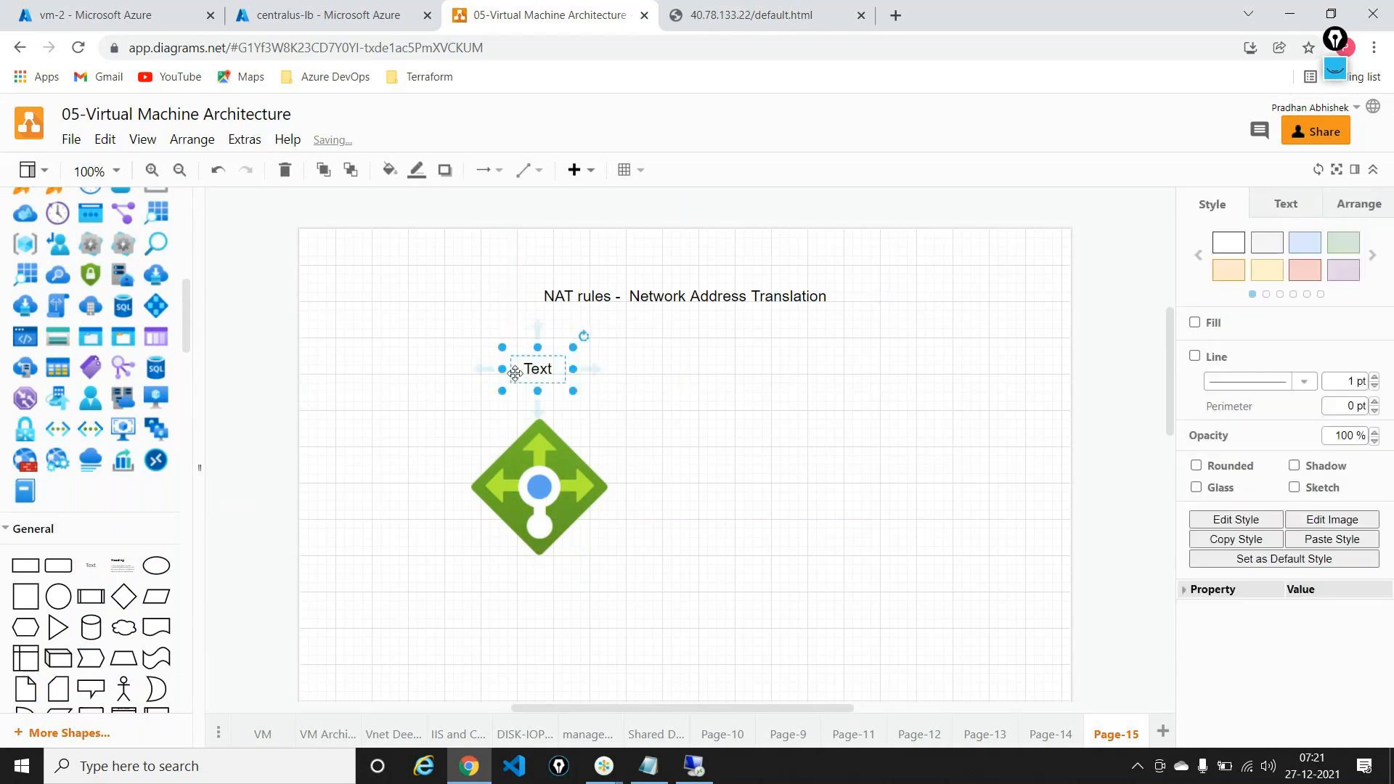
{"action": "double_click", "coordinate": [531, 374]}
{"action": "type", "text": "NAT Rules"}
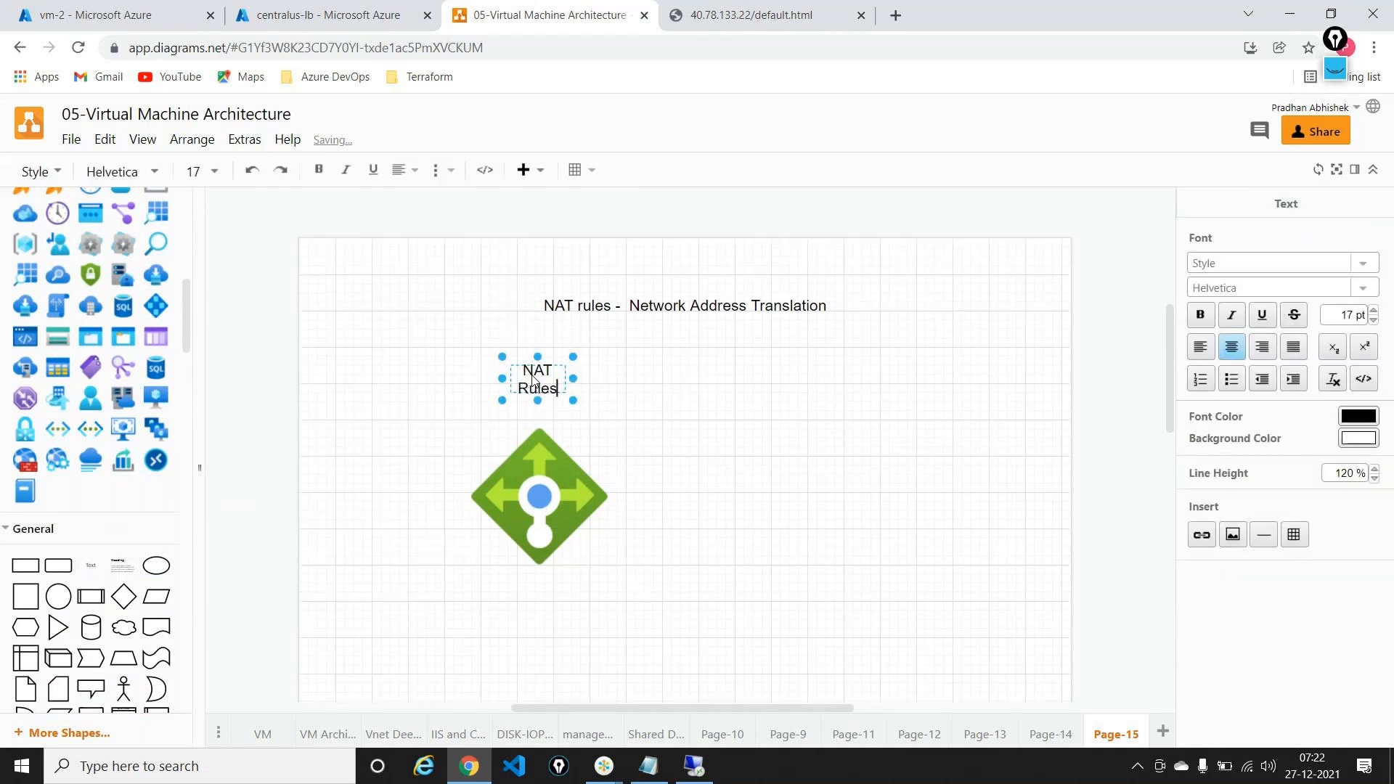
{"action": "left_click", "coordinate": [684, 504]}
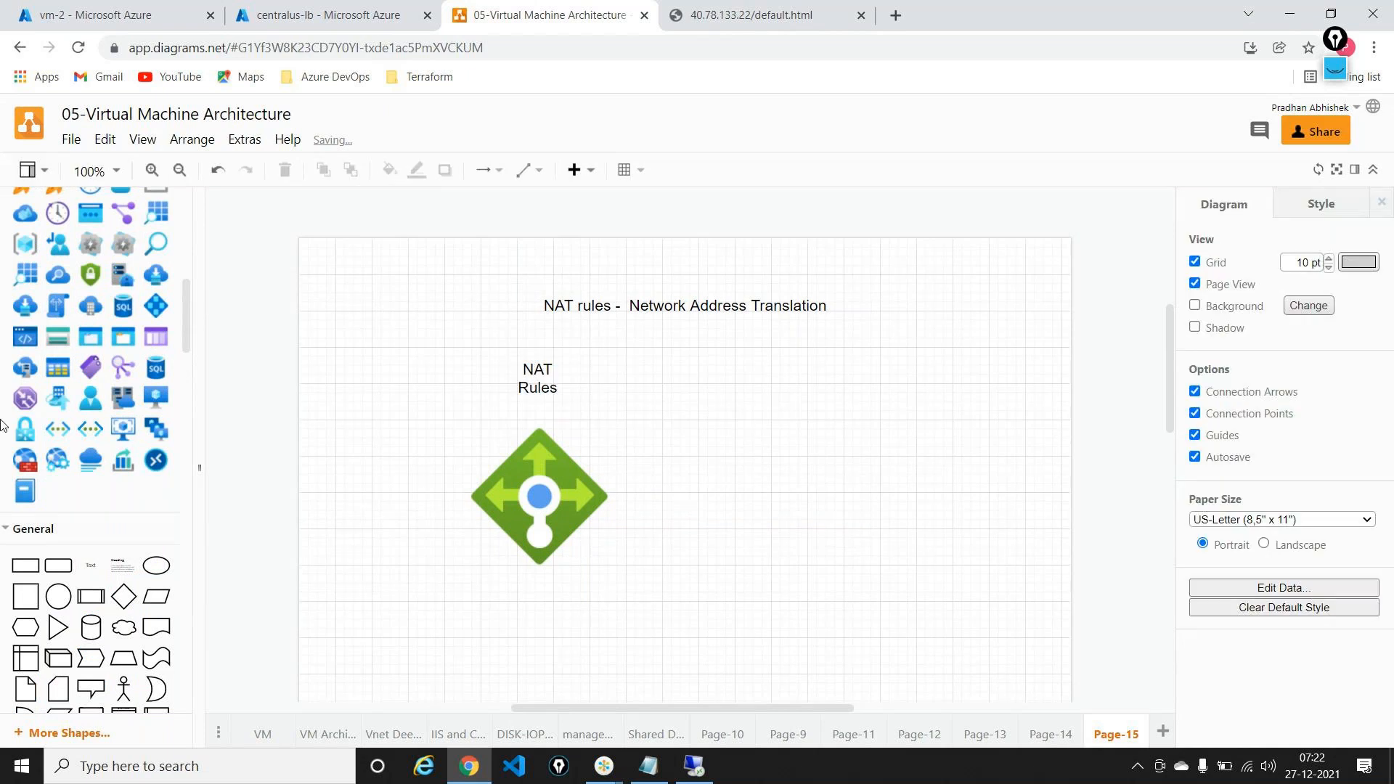
Step: Add an actor figure at lower left and two virtual machine icons on the right
{"action": "left_click_drag", "start_coordinate": [124, 688], "coordinate": [364, 572]}
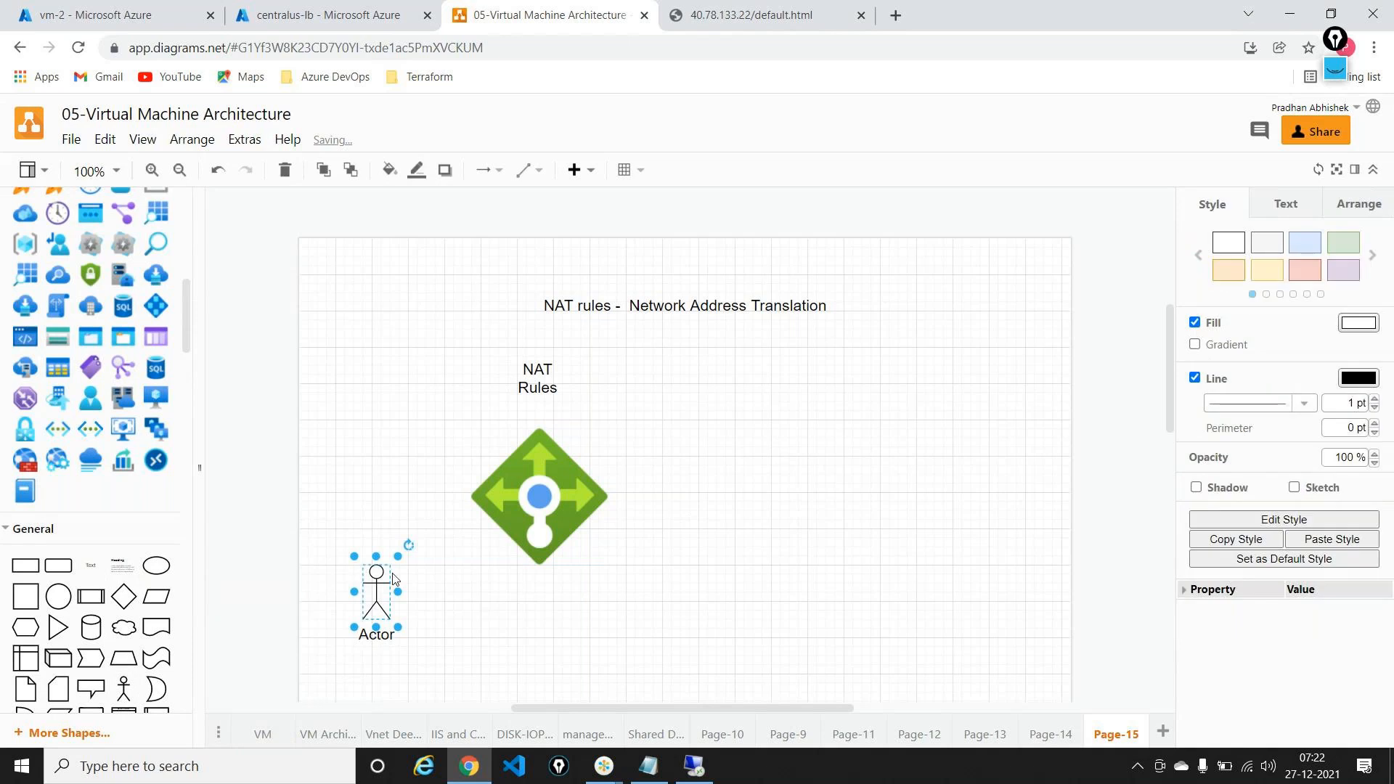
{"action": "left_click_drag", "start_coordinate": [148, 381], "coordinate": [864, 313]}
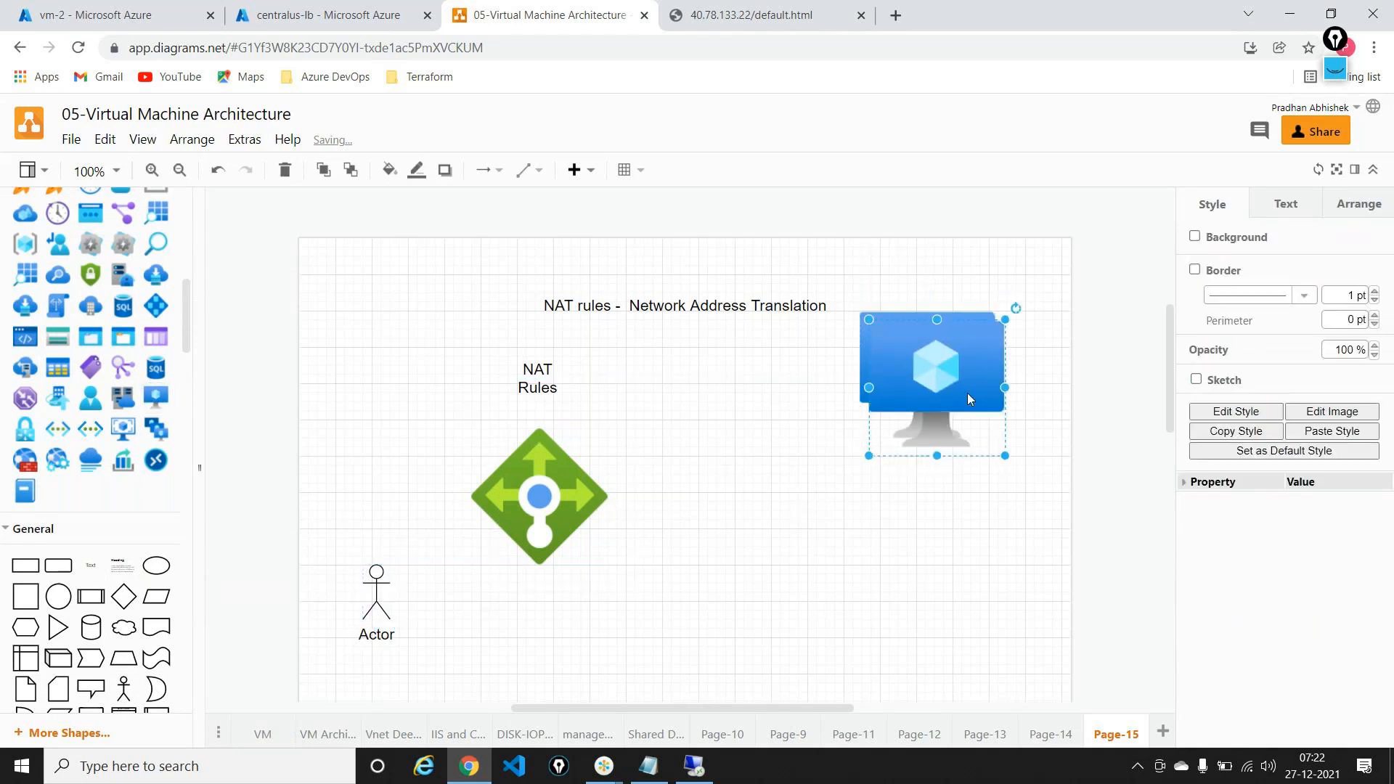
{"action": "left_click_drag", "start_coordinate": [965, 374], "coordinate": [991, 601], "text": "ctrl"}
Step: Draw arrows from the actor to the NAT Rules icon and from it to both VMs
{"action": "left_click", "coordinate": [539, 509]}
{"action": "left_click", "coordinate": [370, 602]}
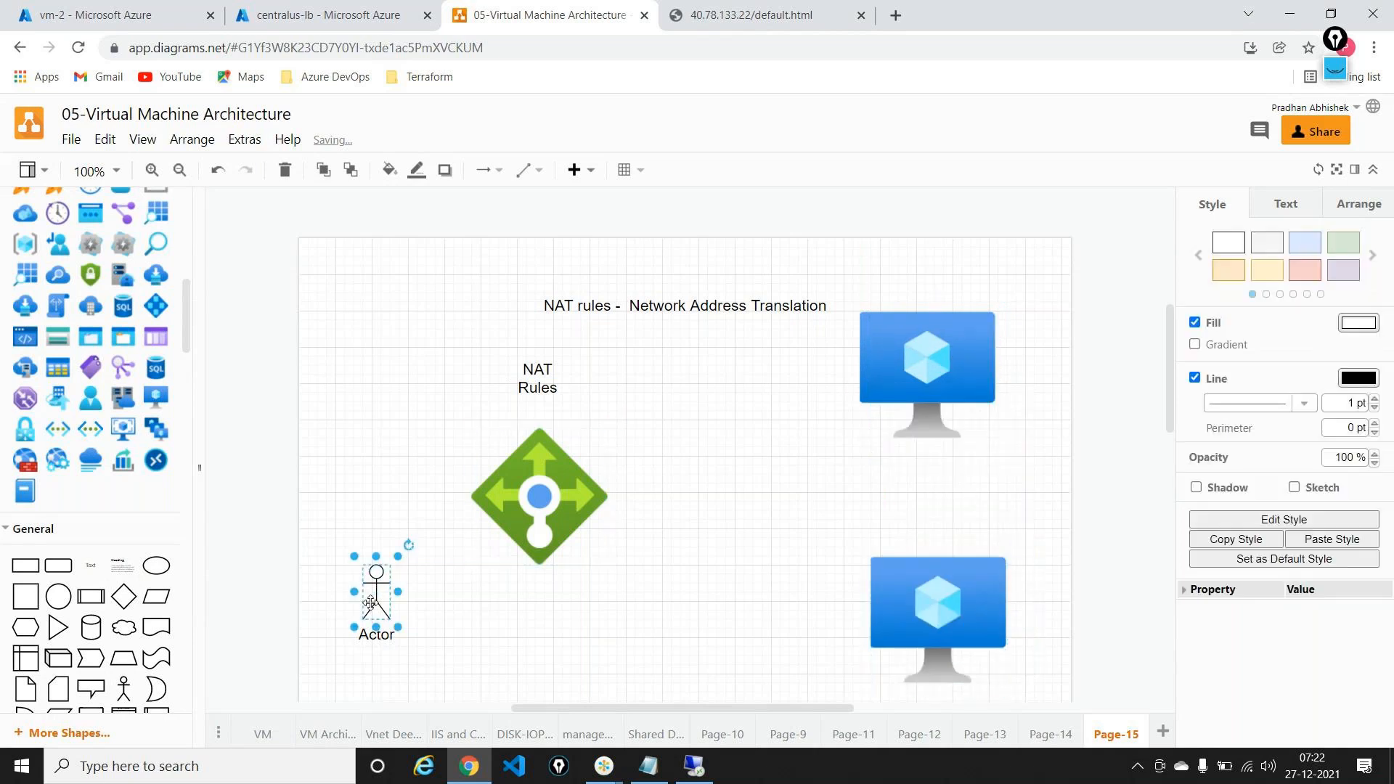
{"action": "left_click_drag", "start_coordinate": [371, 603], "coordinate": [541, 501]}
{"action": "left_click", "coordinate": [541, 501]}
{"action": "left_click_drag", "start_coordinate": [571, 419], "coordinate": [860, 392]}
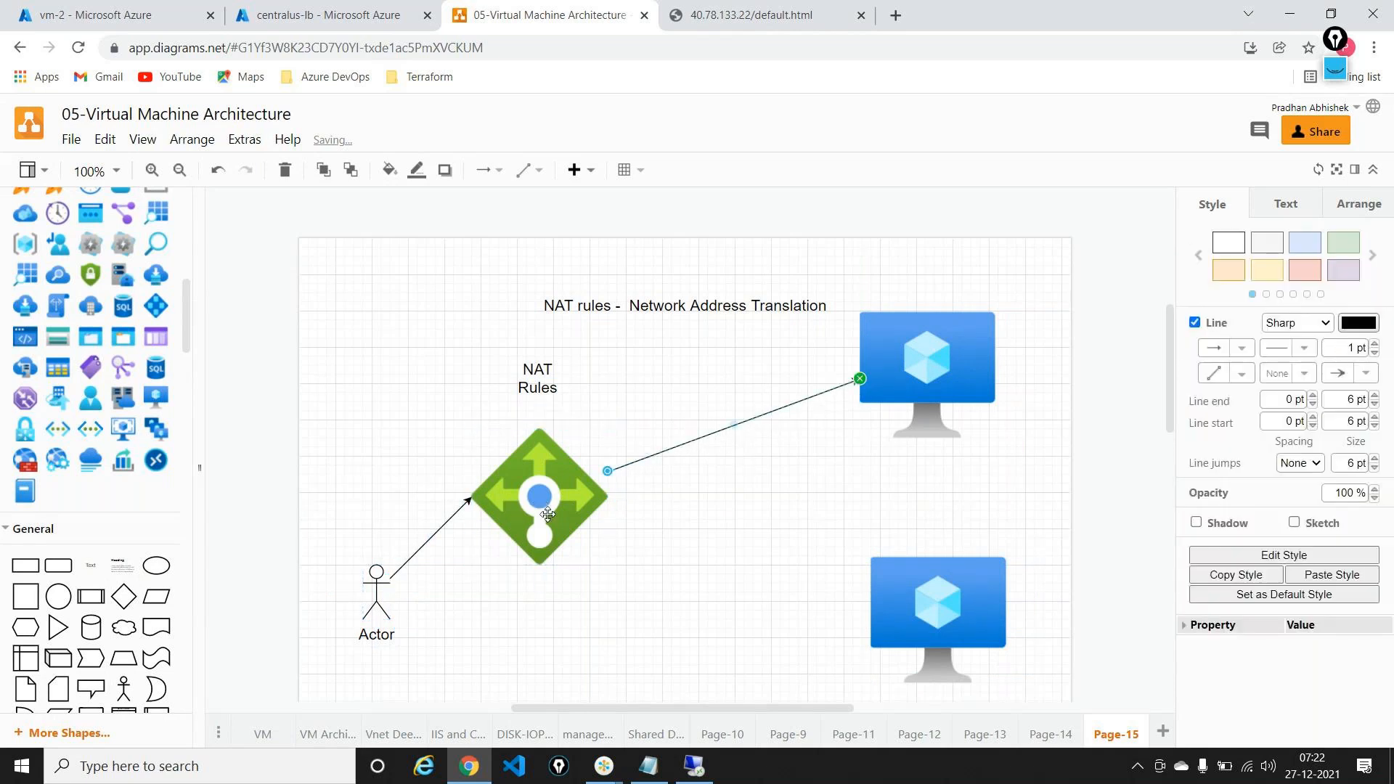
{"action": "left_click", "coordinate": [564, 520]}
{"action": "left_click_drag", "start_coordinate": [624, 496], "coordinate": [911, 592]}
{"action": "left_click", "coordinate": [783, 640]}
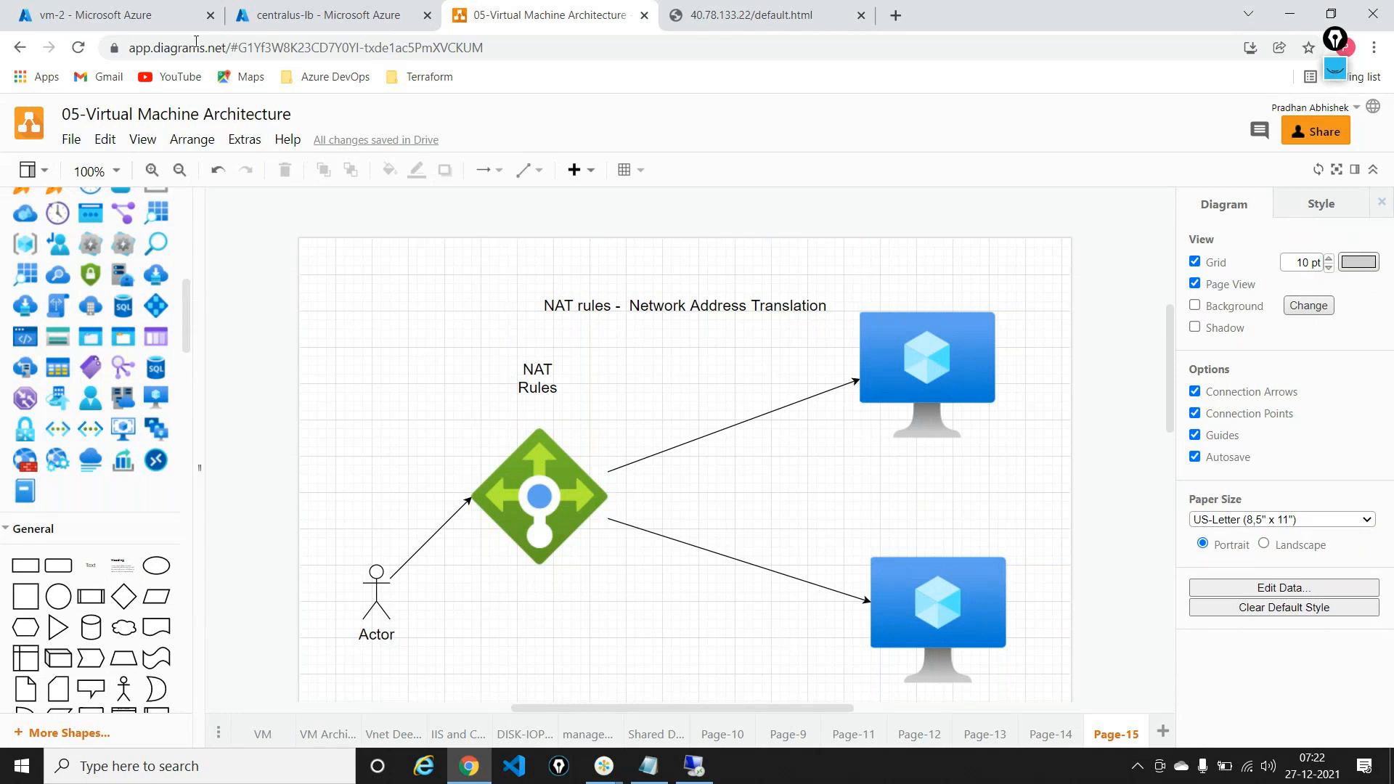
Step: Go to the centralus-lb load balancer and show its still-empty Inbound NAT rules page
{"action": "left_click", "coordinate": [323, 16]}
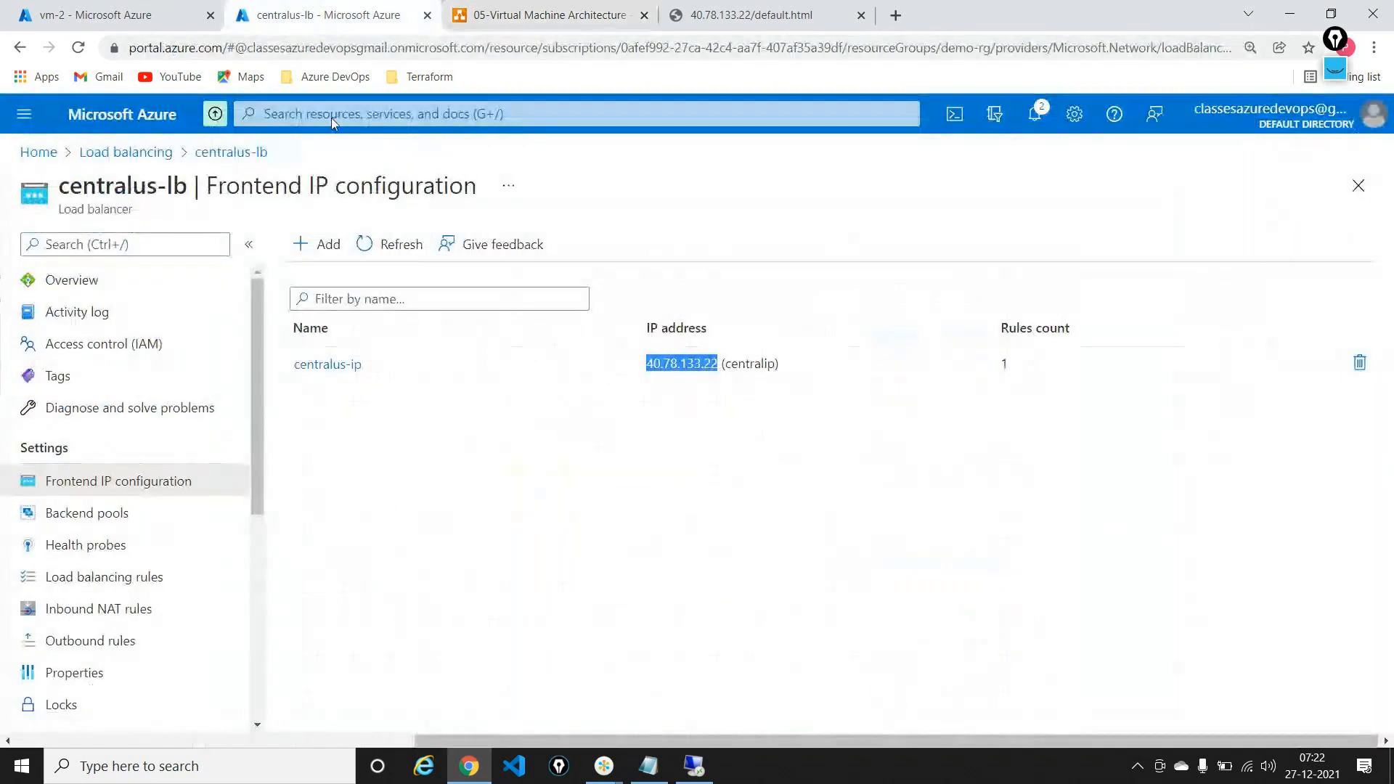
{"action": "left_click", "coordinate": [94, 282]}
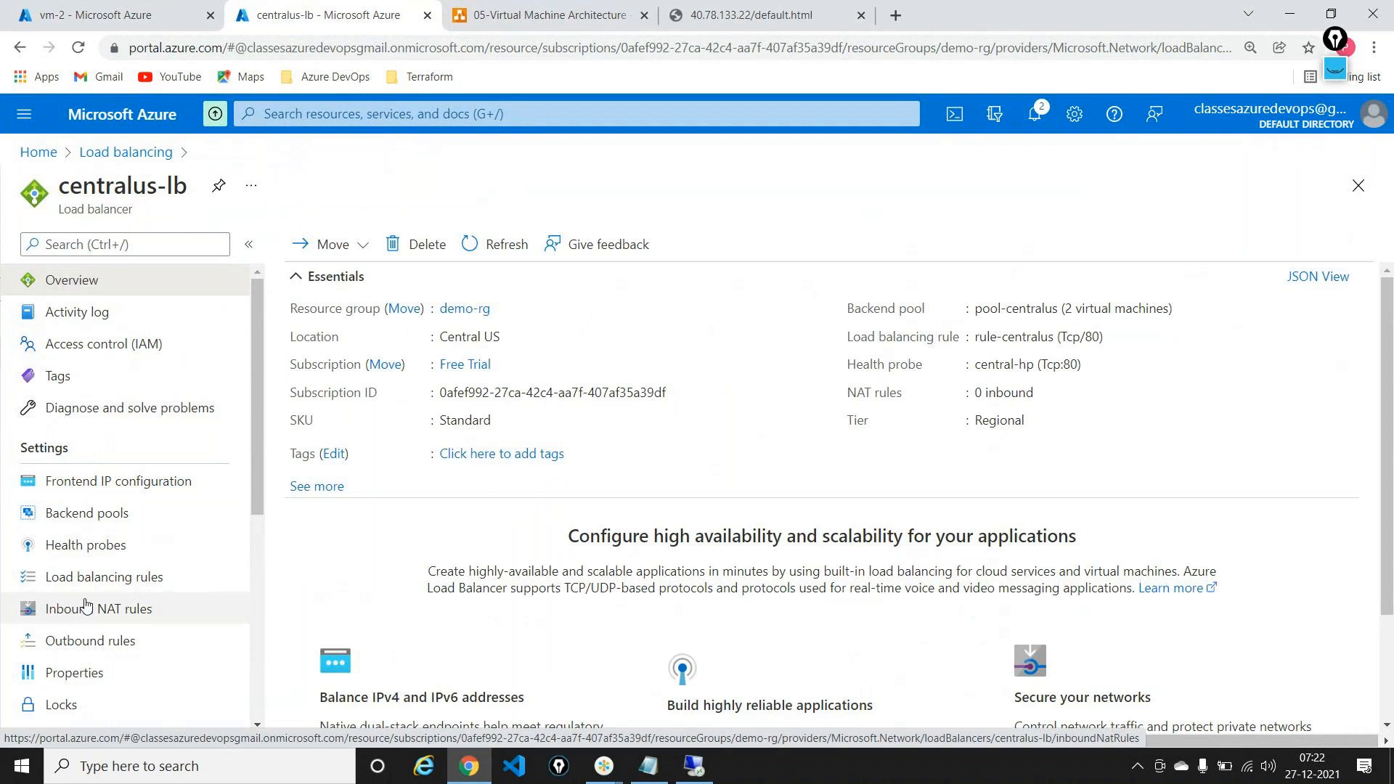
{"action": "left_click", "coordinate": [1333, 71]}
{"action": "left_click", "coordinate": [1334, 112]}
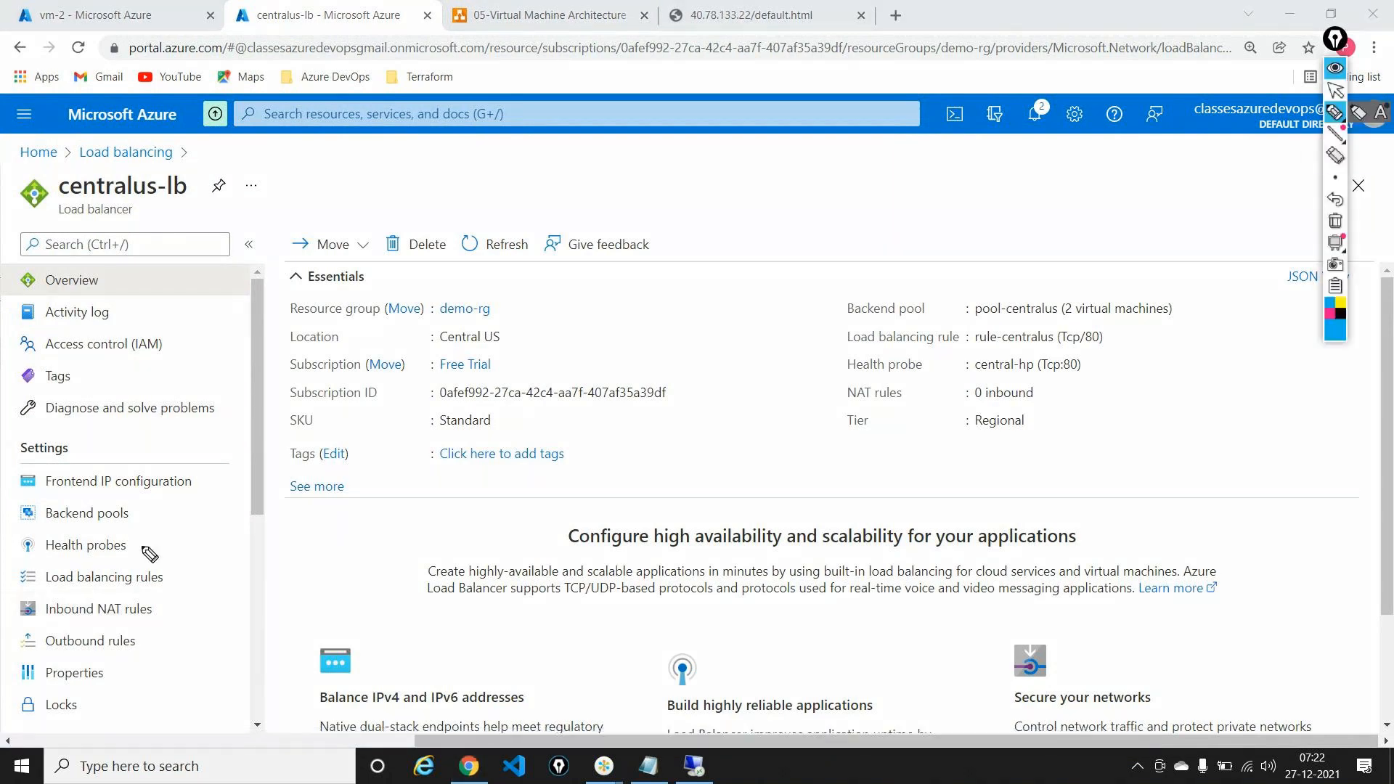
{"action": "mouse_move", "coordinate": [73, 585]}
{"action": "left_mouse_down"}
{"action": "mouse_move", "coordinate": [11, 601]}
{"action": "mouse_move", "coordinate": [124, 628]}
{"action": "mouse_move", "coordinate": [174, 613]}
{"action": "mouse_move", "coordinate": [167, 599]}
{"action": "left_mouse_up"}
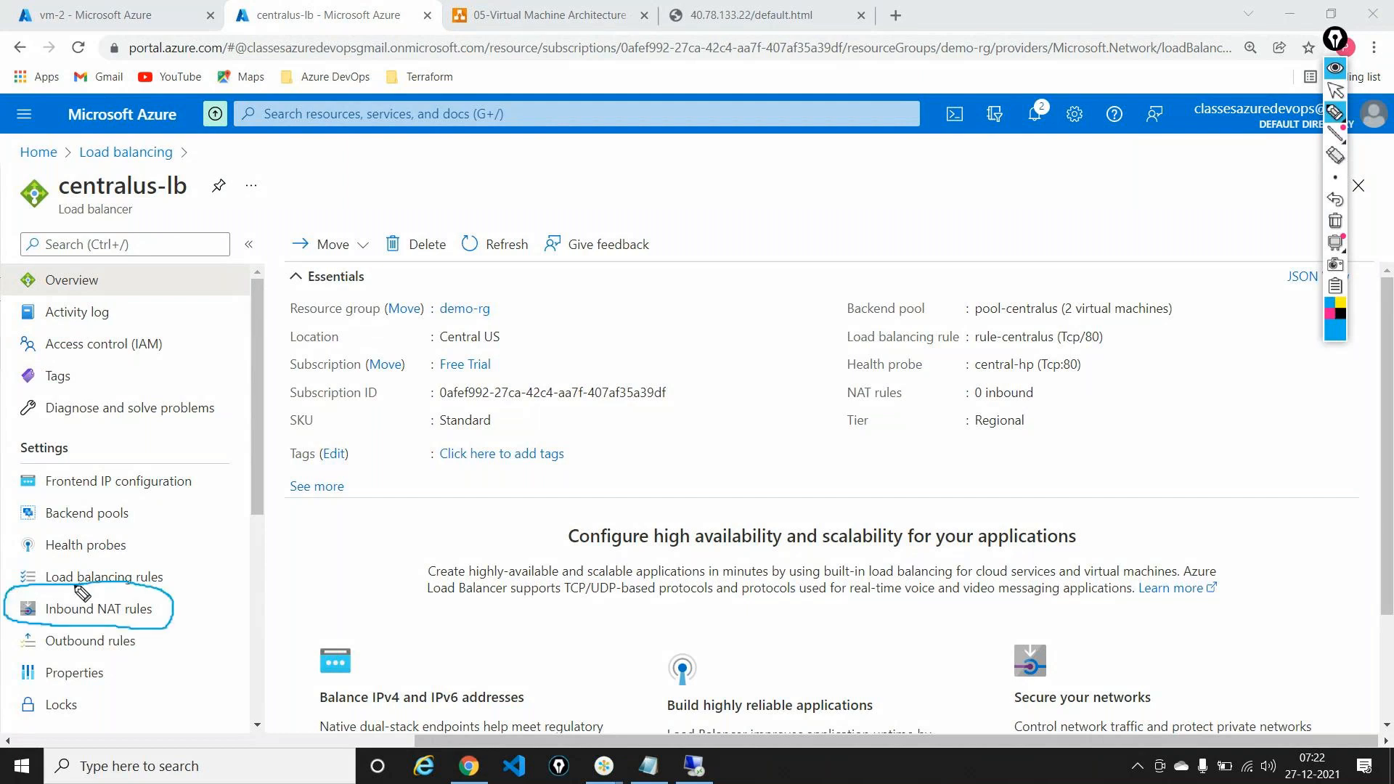
{"action": "left_click", "coordinate": [1334, 220]}
{"action": "left_click", "coordinate": [1334, 90]}
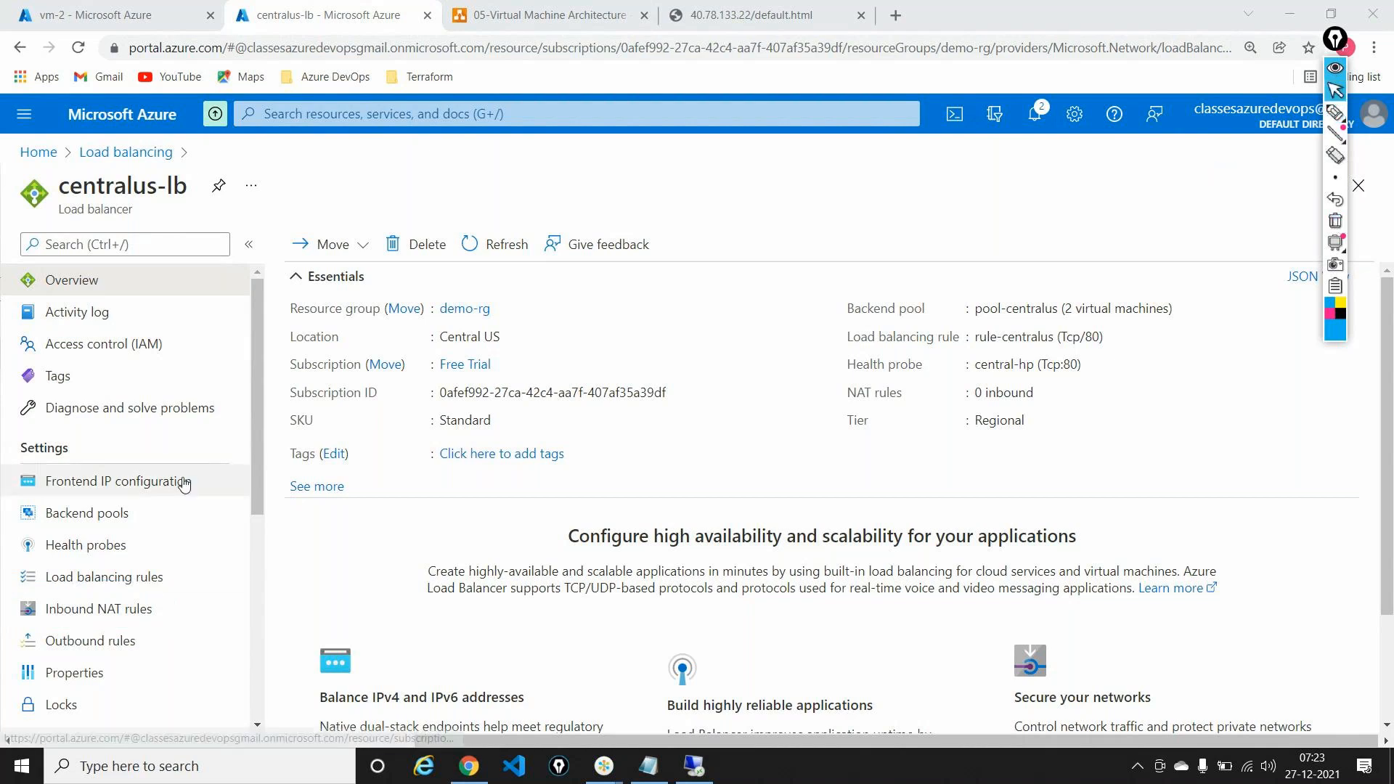
{"action": "left_click", "coordinate": [181, 609]}
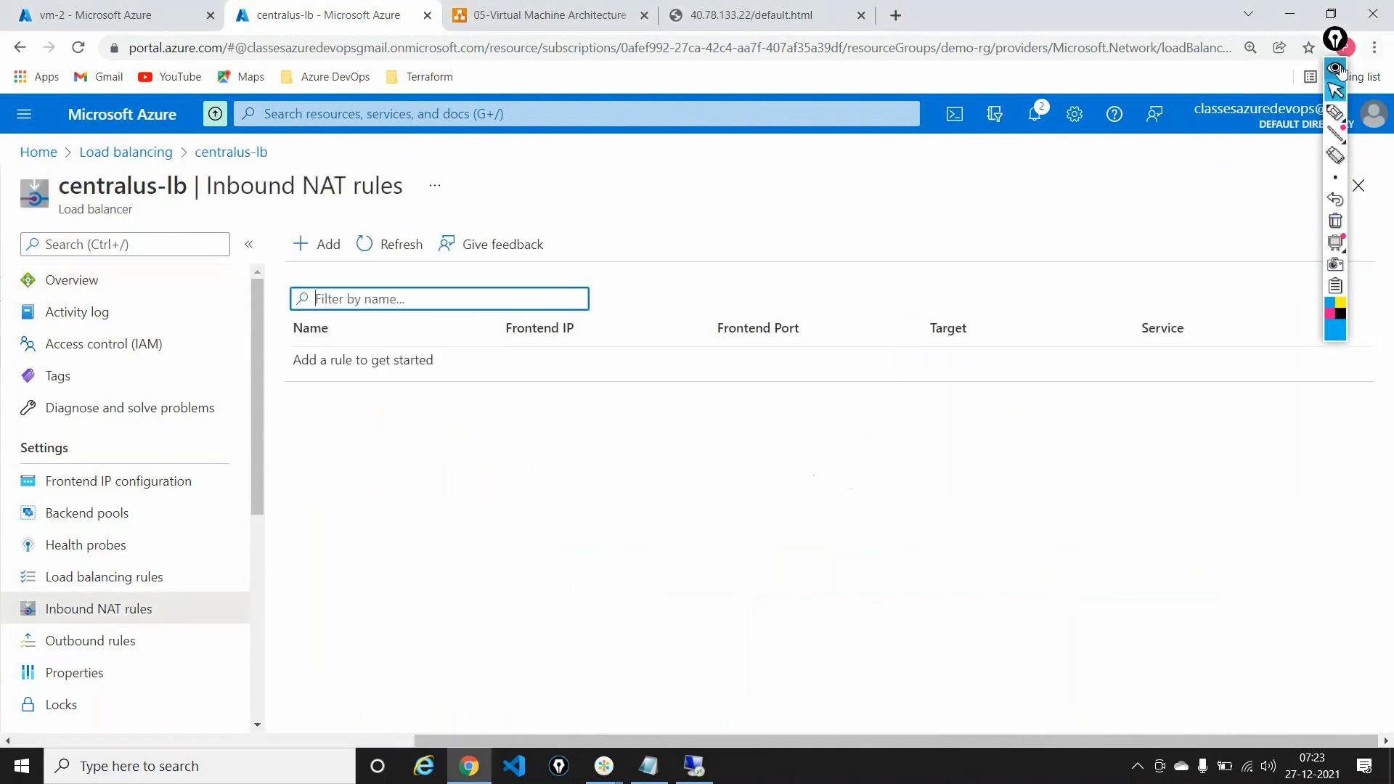
Step: Start an inbound NAT rule named rdp-vm-1 on frontend centralus-ip with port 4000
{"action": "left_click", "coordinate": [324, 244]}
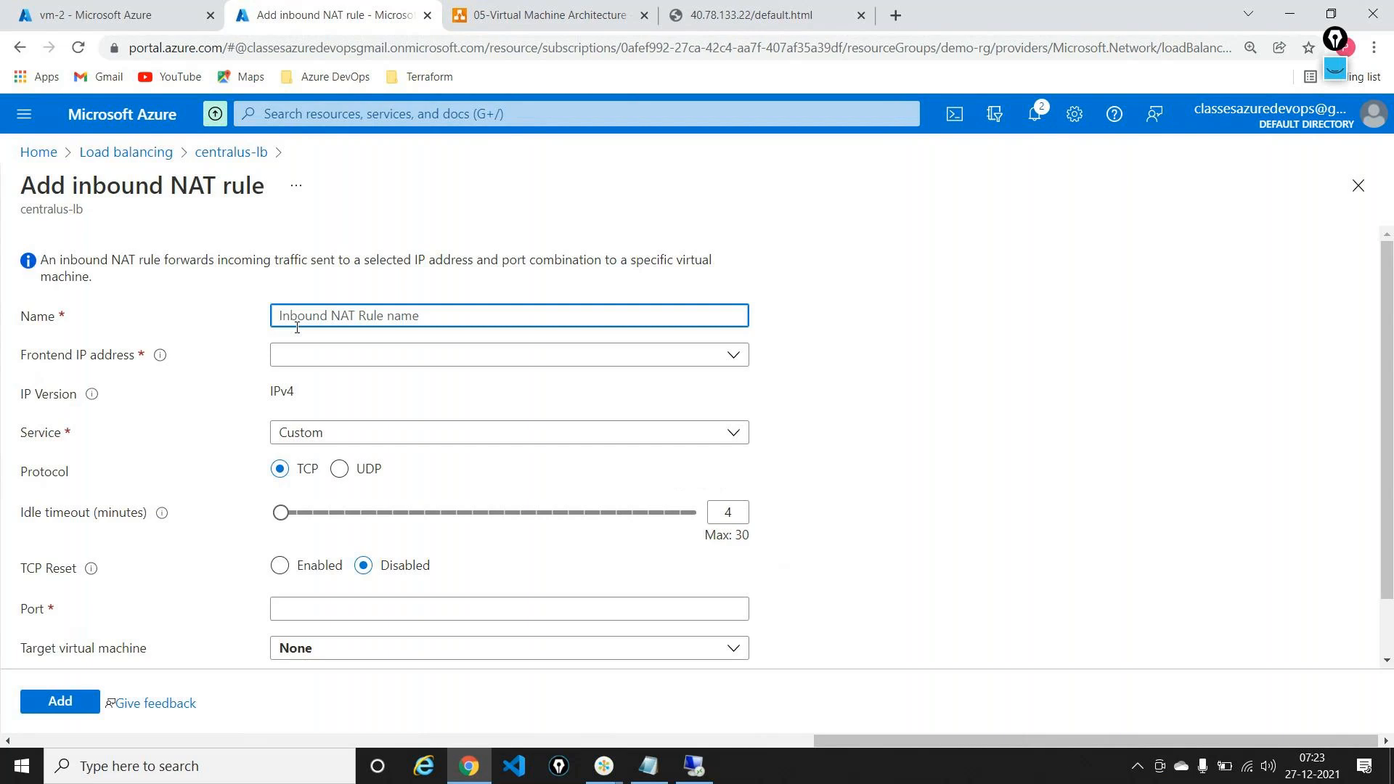
{"action": "type", "text": "rdp-vm-1"}
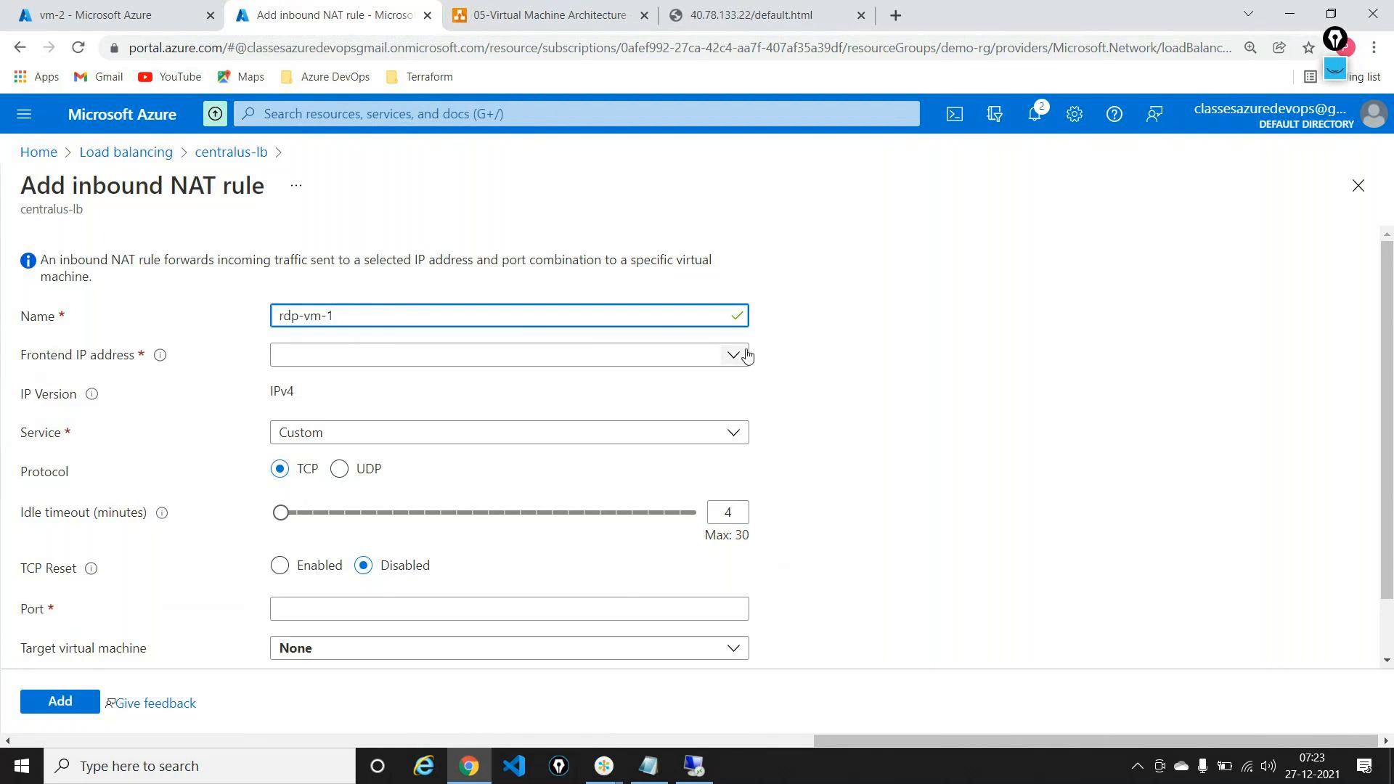
{"action": "left_click", "coordinate": [730, 355]}
{"action": "left_click", "coordinate": [418, 411]}
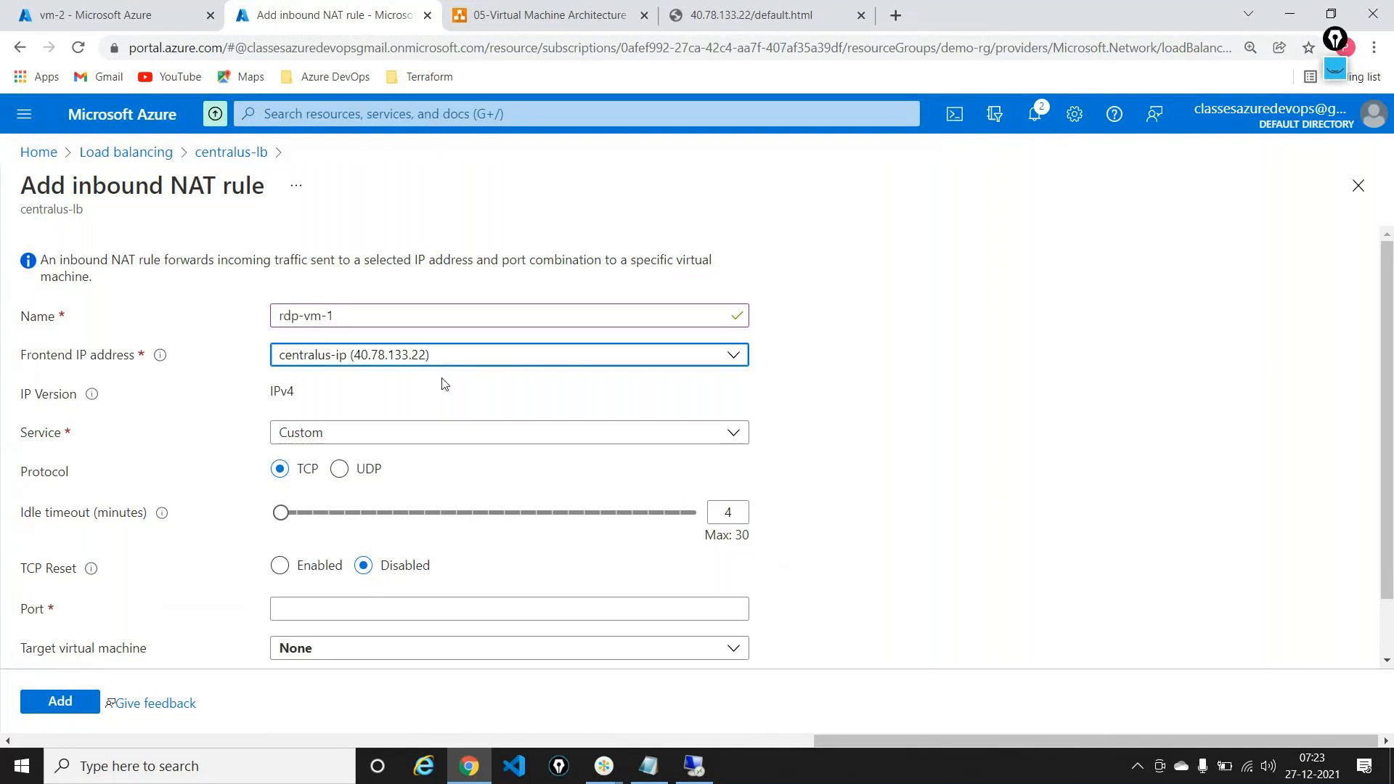
{"action": "left_click", "coordinate": [404, 435]}
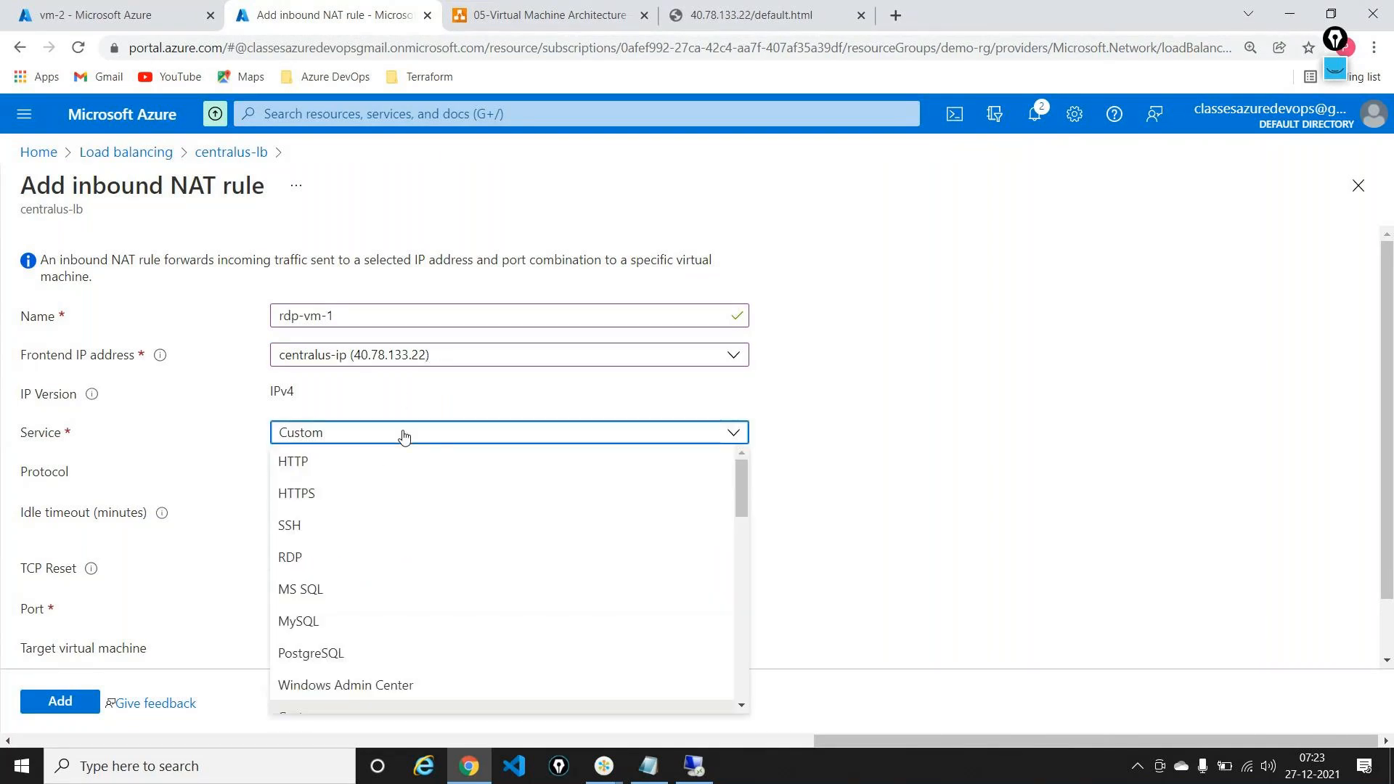
{"action": "left_click", "coordinate": [404, 434]}
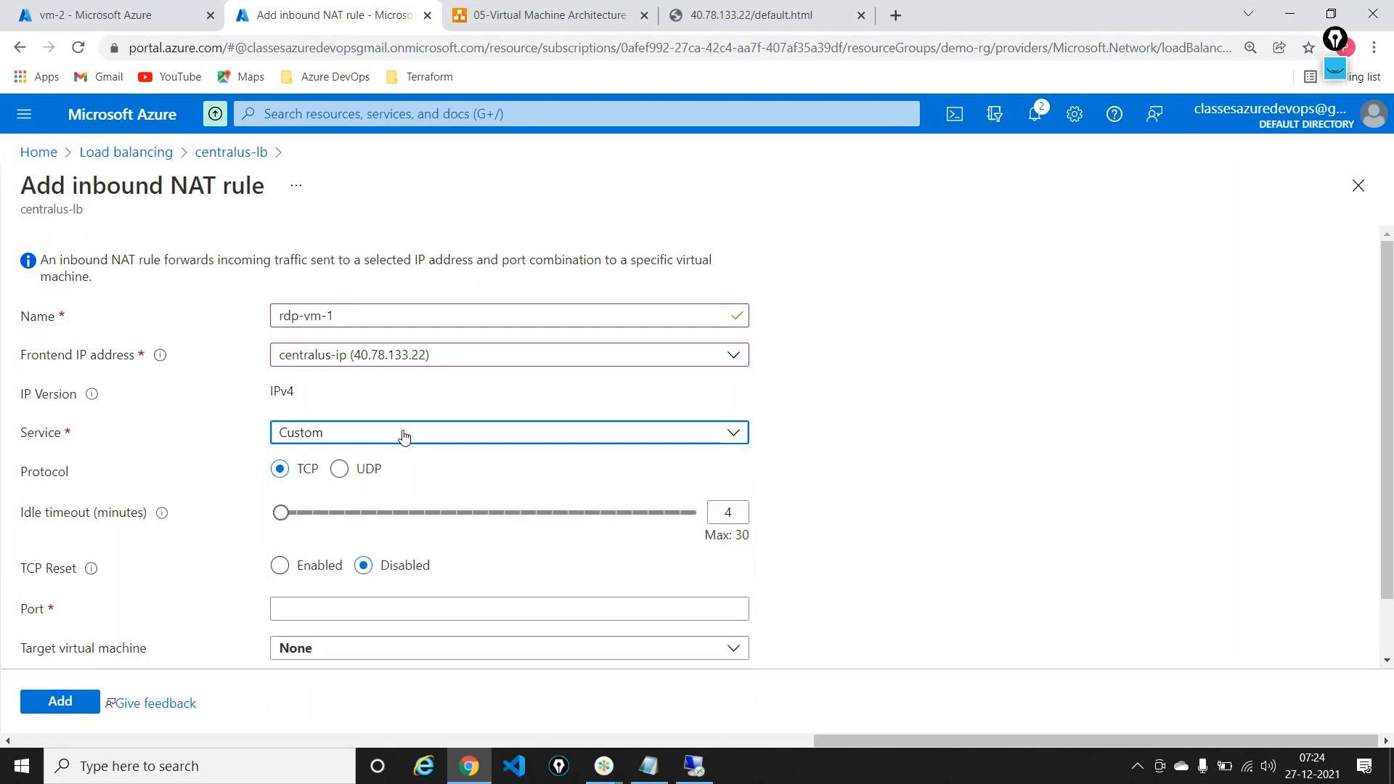
{"action": "scroll", "coordinate": [403, 435], "scroll_direction": "down", "scroll_amount": 1}
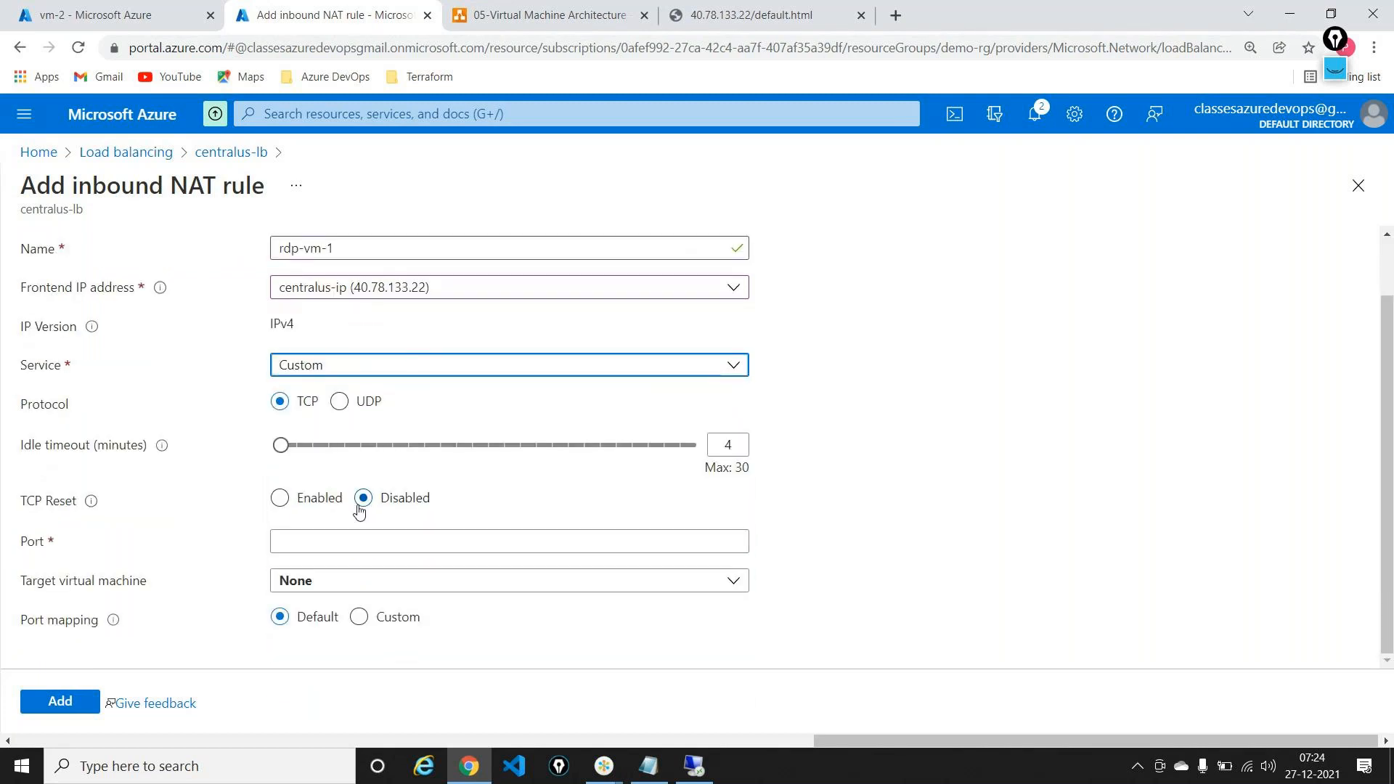
{"action": "left_click", "coordinate": [343, 545]}
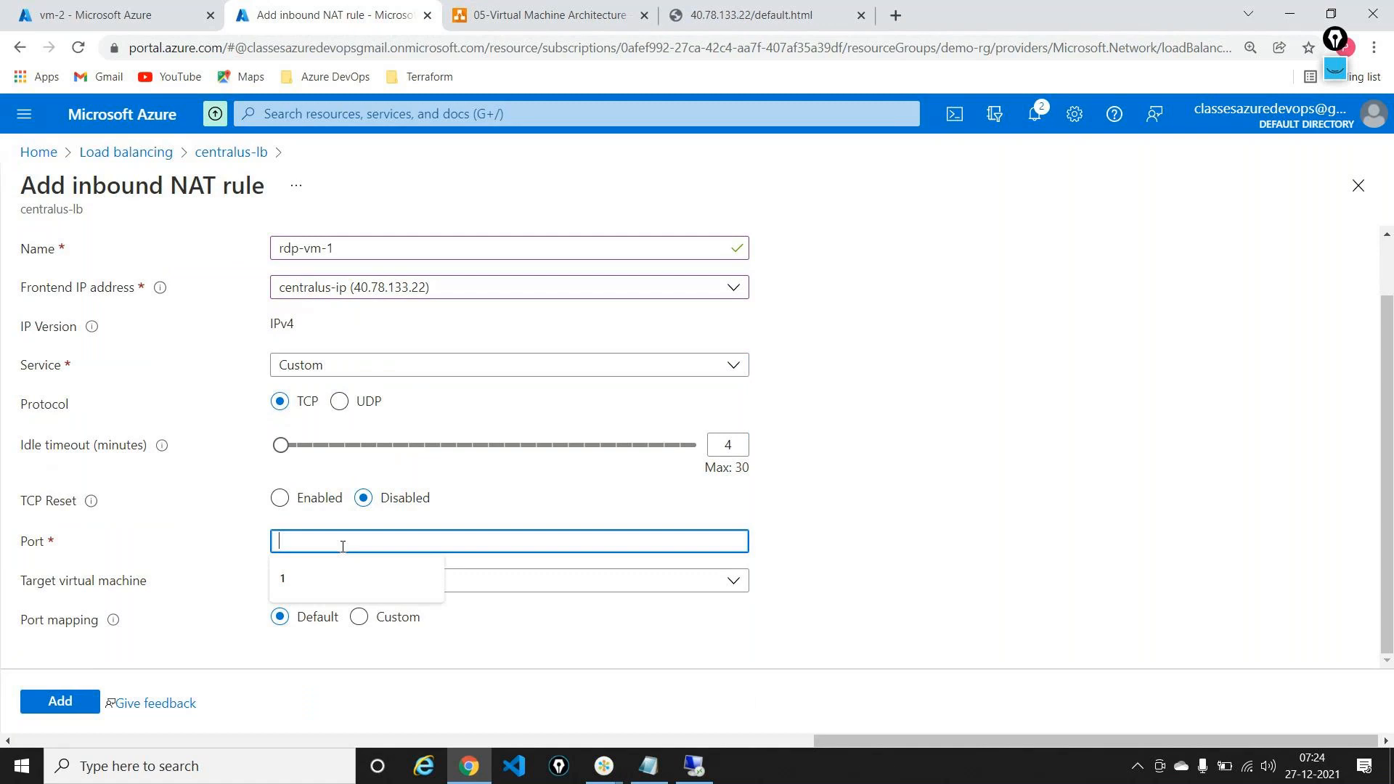
{"action": "left_click", "coordinate": [342, 546]}
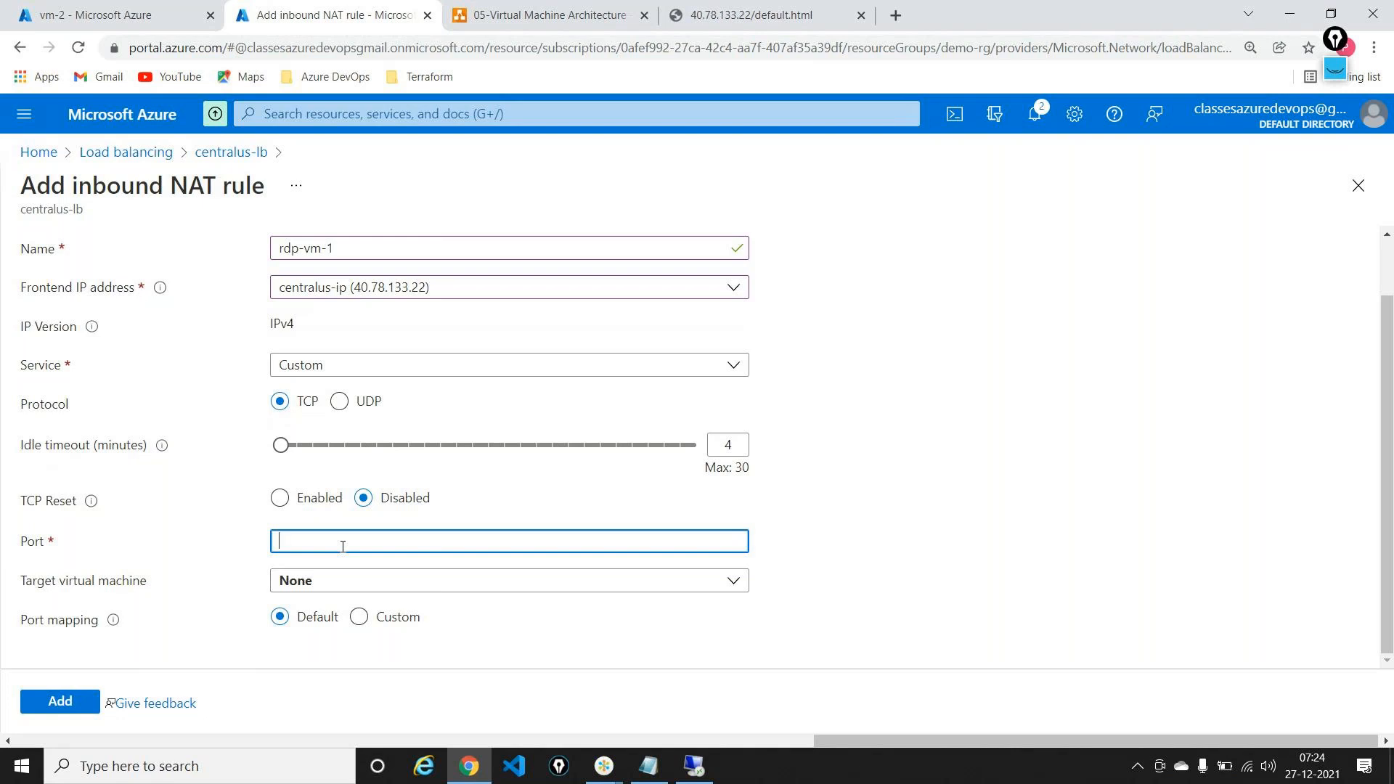
{"action": "type", "text": "4000"}
{"action": "left_click", "coordinate": [905, 473]}
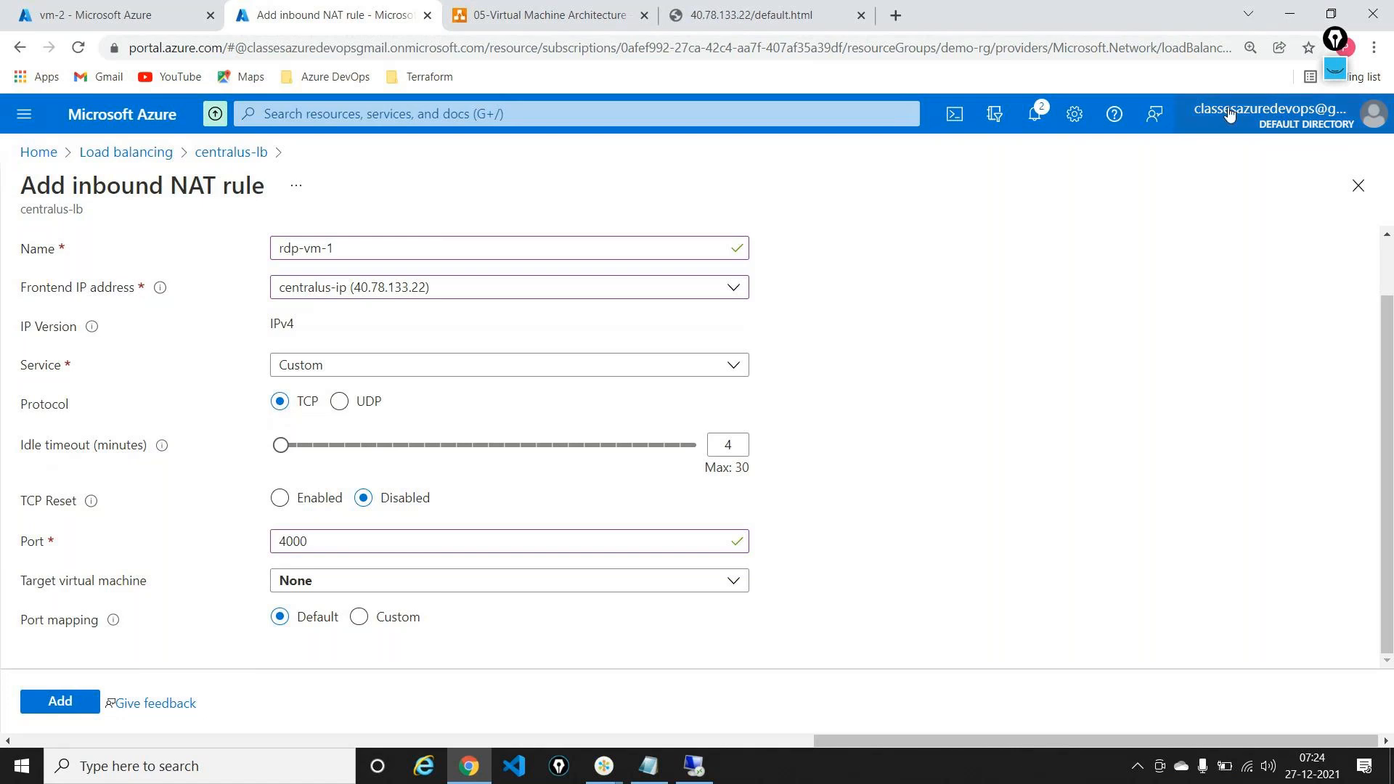
Step: Highlight the frontend IP 40.78.133.22 and port 4000 with on-screen drawings, then clear them
{"action": "left_click", "coordinate": [1345, 71]}
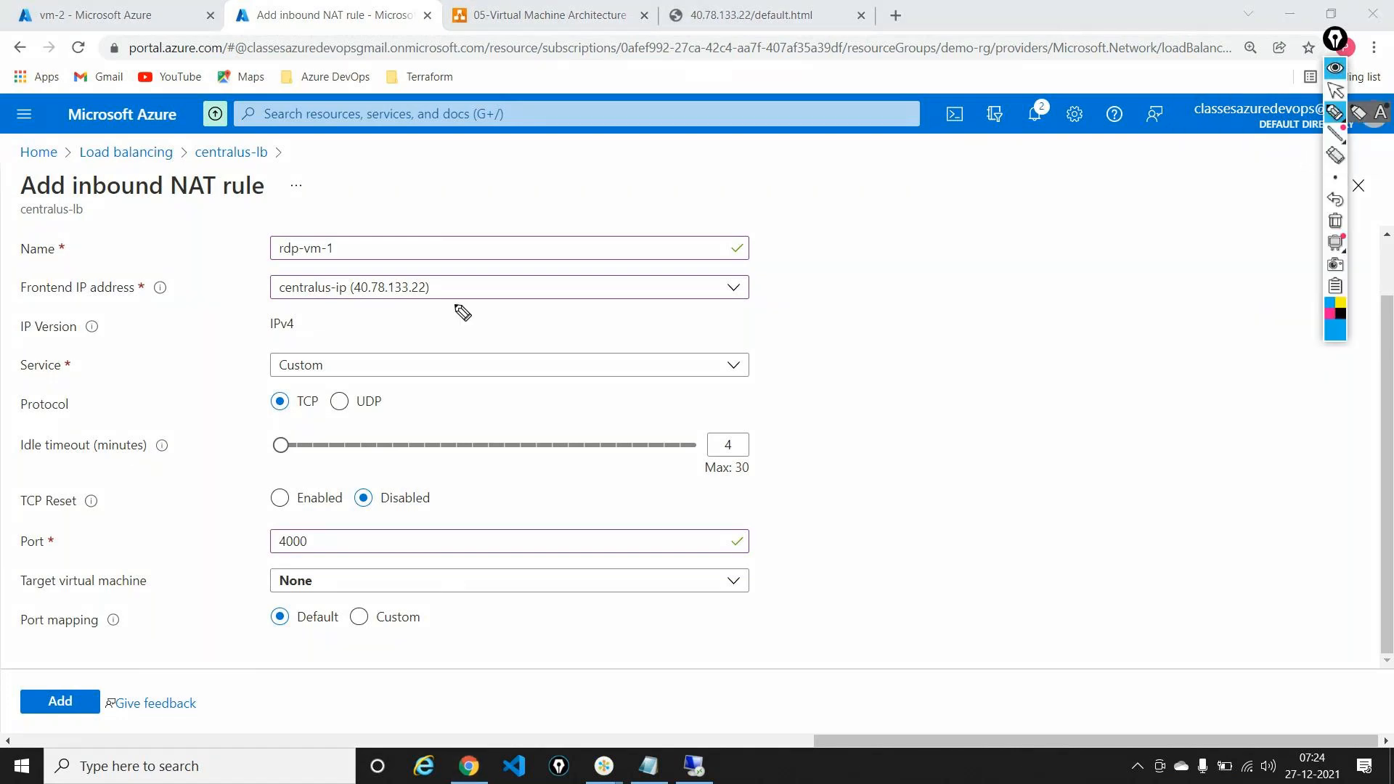
{"action": "mouse_move", "coordinate": [357, 311]}
{"action": "left_mouse_down"}
{"action": "mouse_move", "coordinate": [435, 314]}
{"action": "mouse_move", "coordinate": [347, 305]}
{"action": "left_mouse_up"}
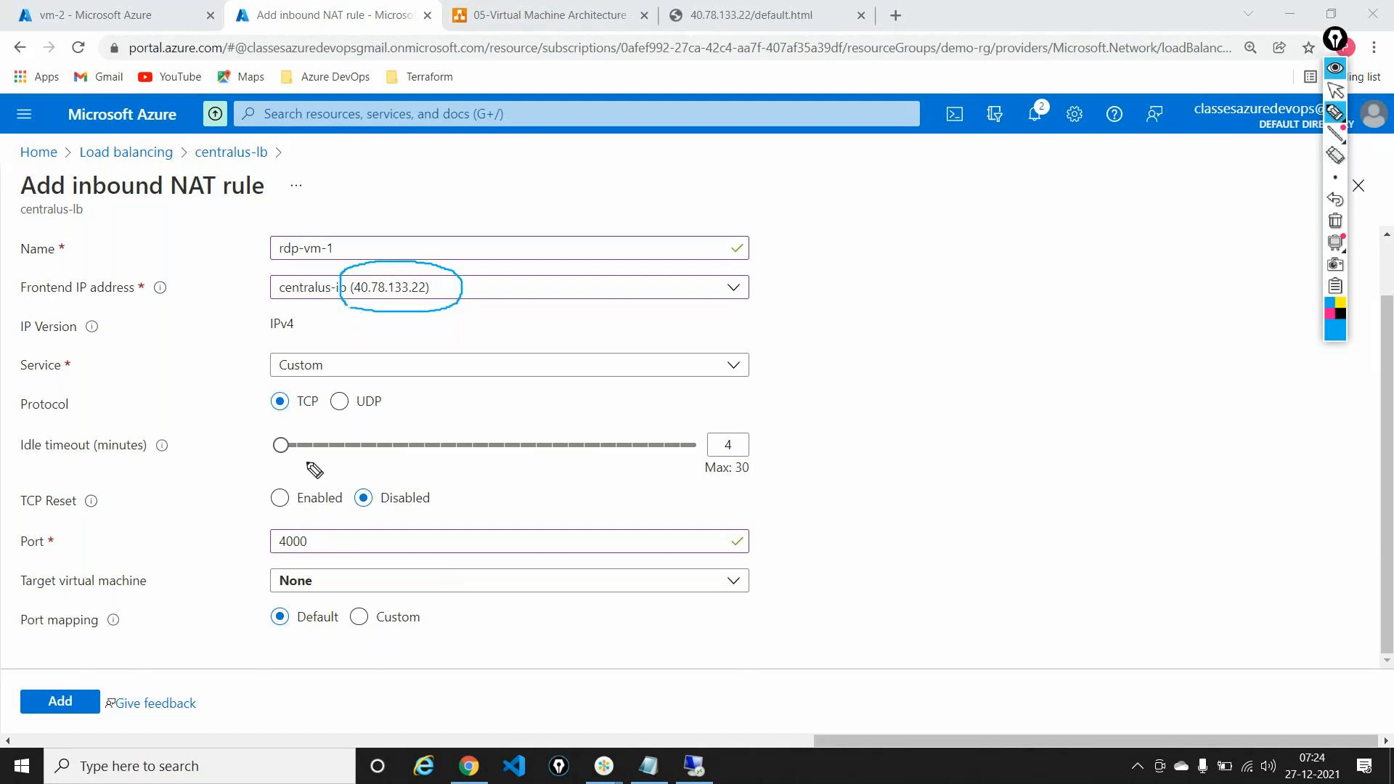
{"action": "mouse_move", "coordinate": [317, 522]}
{"action": "left_mouse_down"}
{"action": "mouse_move", "coordinate": [269, 558]}
{"action": "mouse_move", "coordinate": [314, 564]}
{"action": "mouse_move", "coordinate": [323, 536]}
{"action": "mouse_move", "coordinate": [311, 524]}
{"action": "left_mouse_up"}
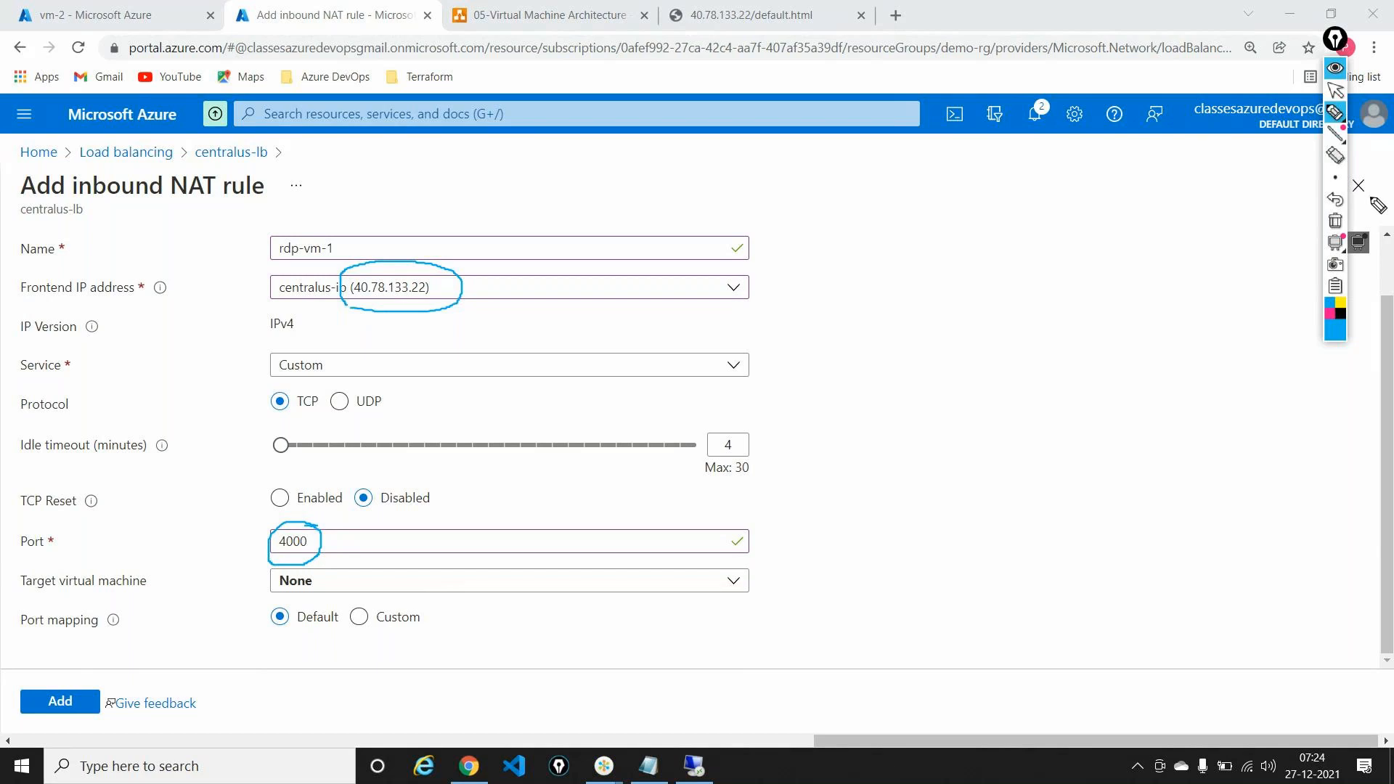
{"action": "left_click", "coordinate": [1338, 221]}
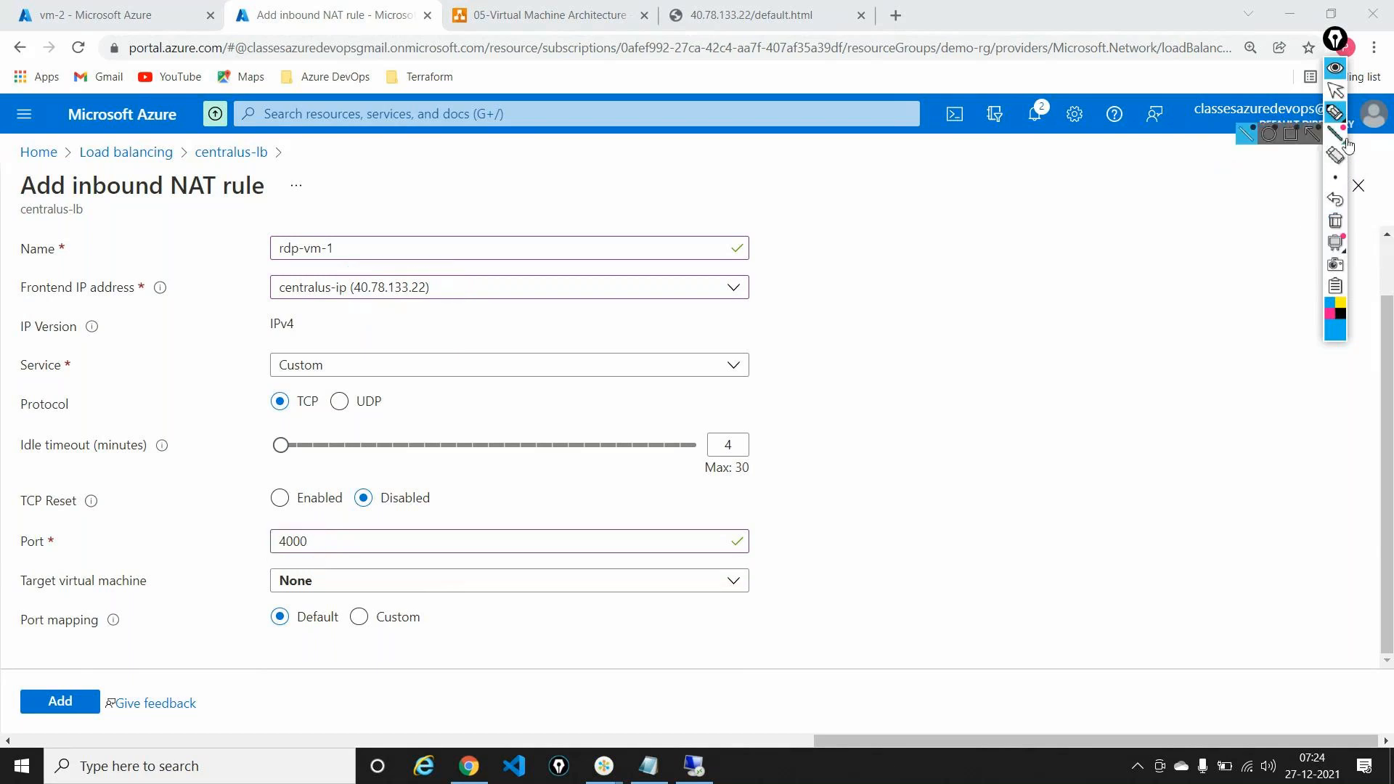
{"action": "left_click", "coordinate": [1334, 90]}
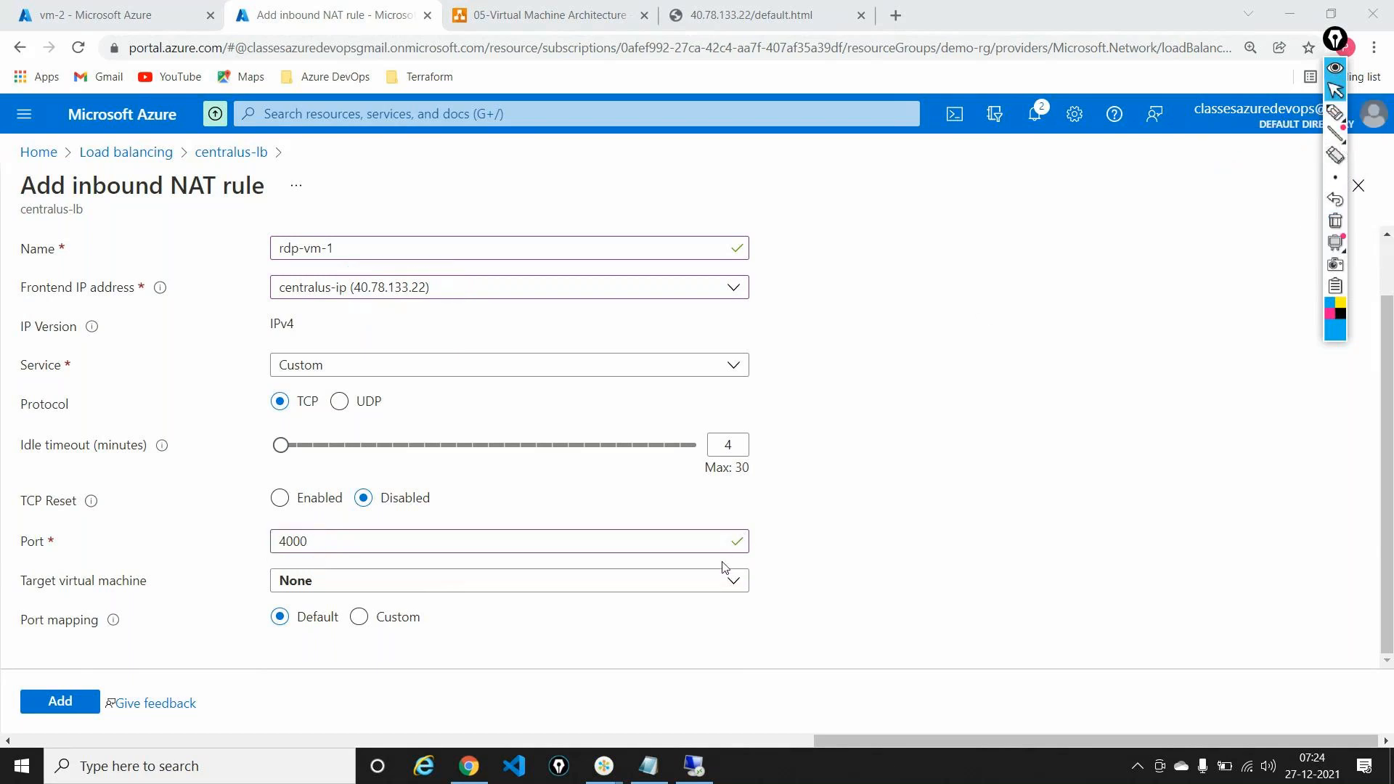
Step: Target vm-1 on ipconfig1 (10.0.0.4) with custom port mapping, selecting the target port value
{"action": "left_click", "coordinate": [731, 585]}
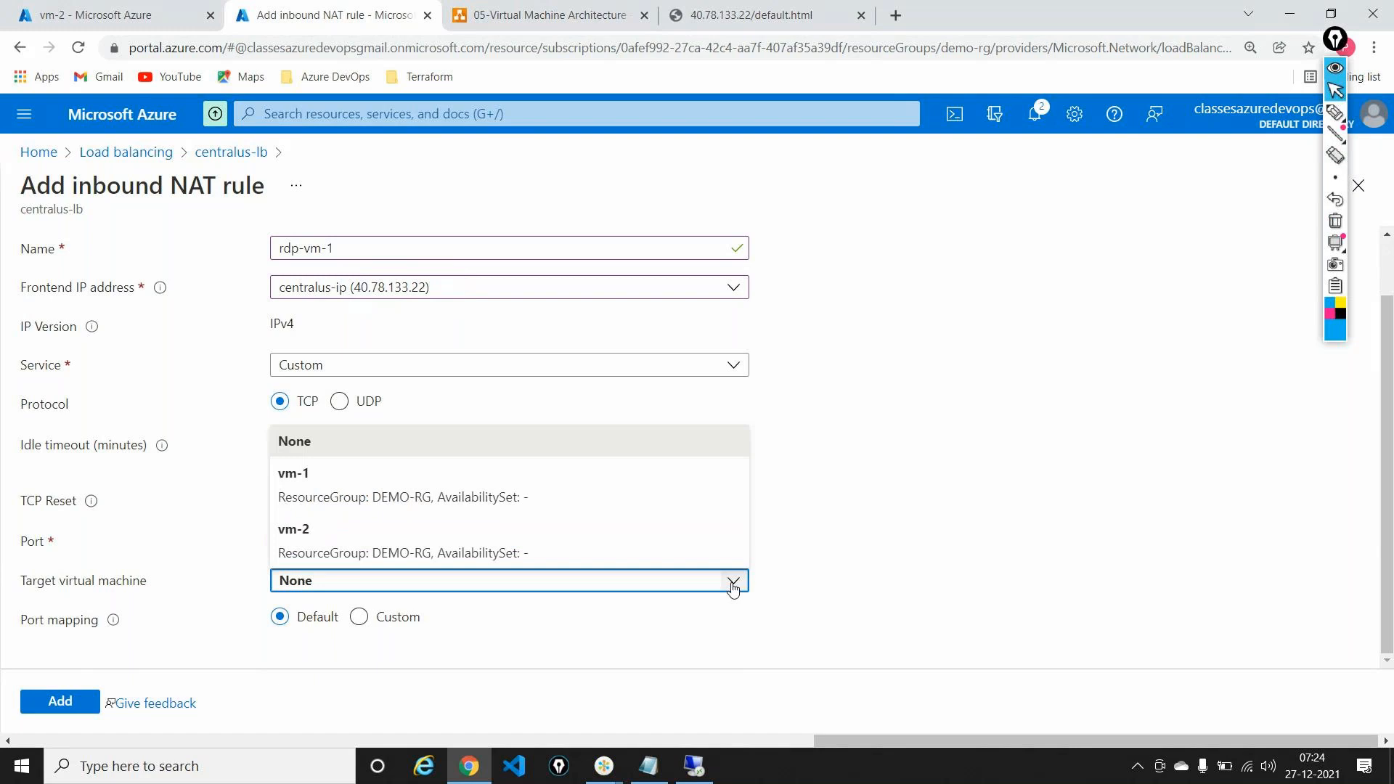
{"action": "left_click", "coordinate": [304, 486]}
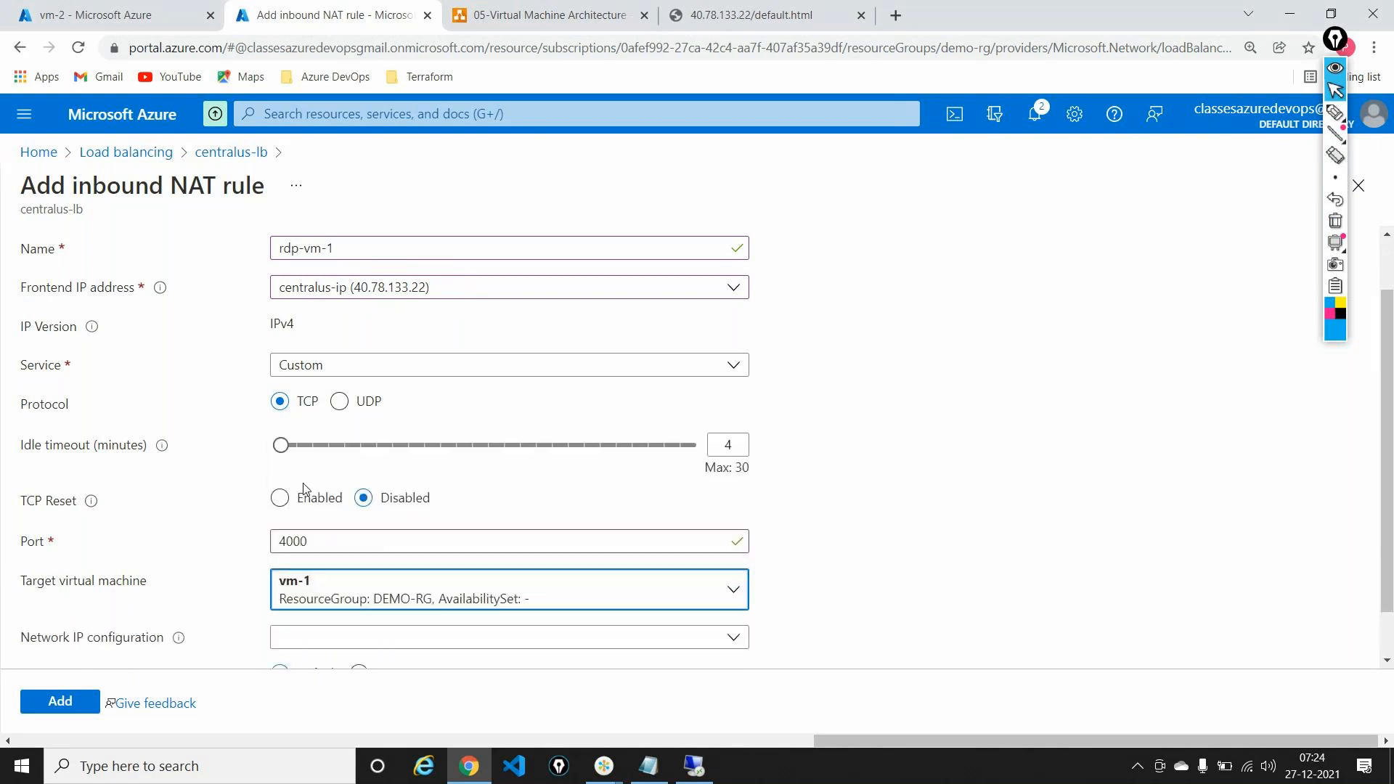
{"action": "scroll", "coordinate": [521, 419], "scroll_direction": "down", "scroll_amount": 1}
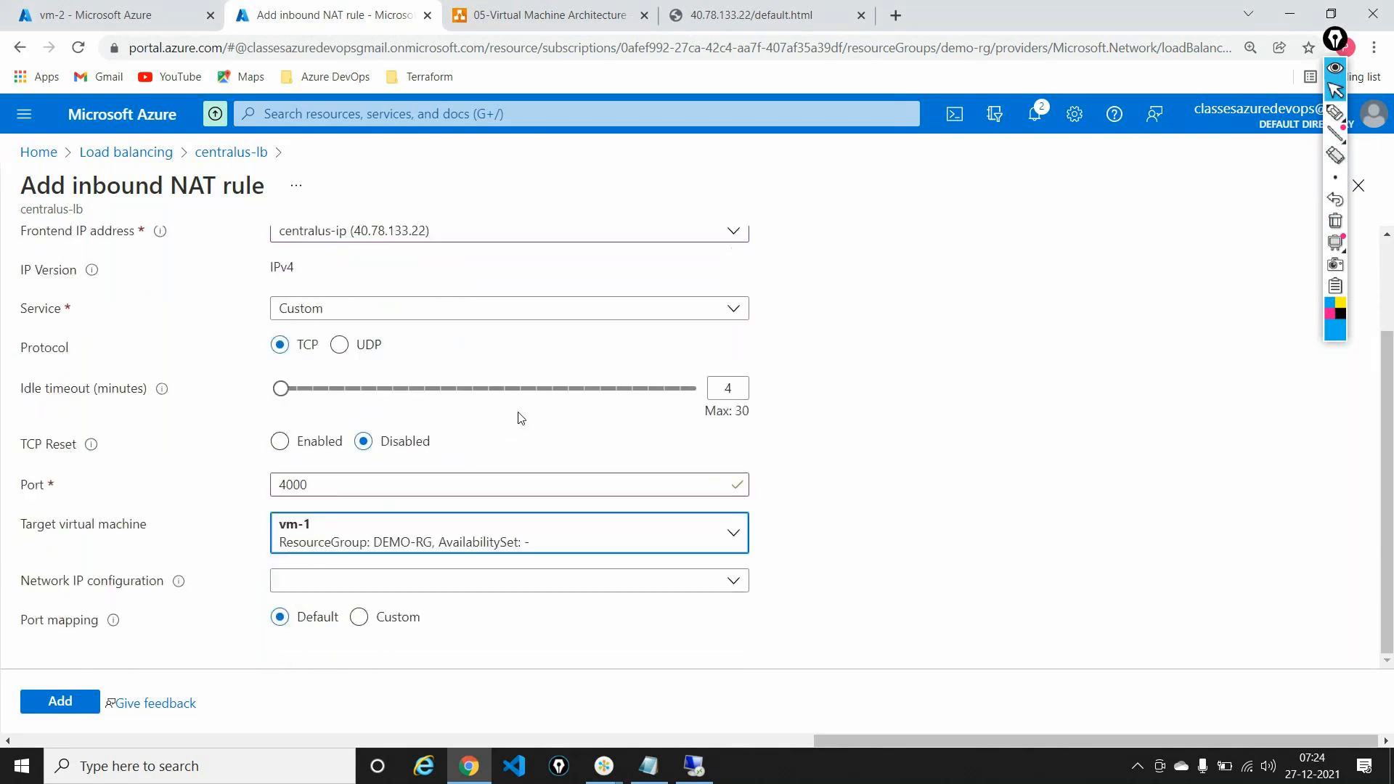
{"action": "left_click", "coordinate": [563, 587]}
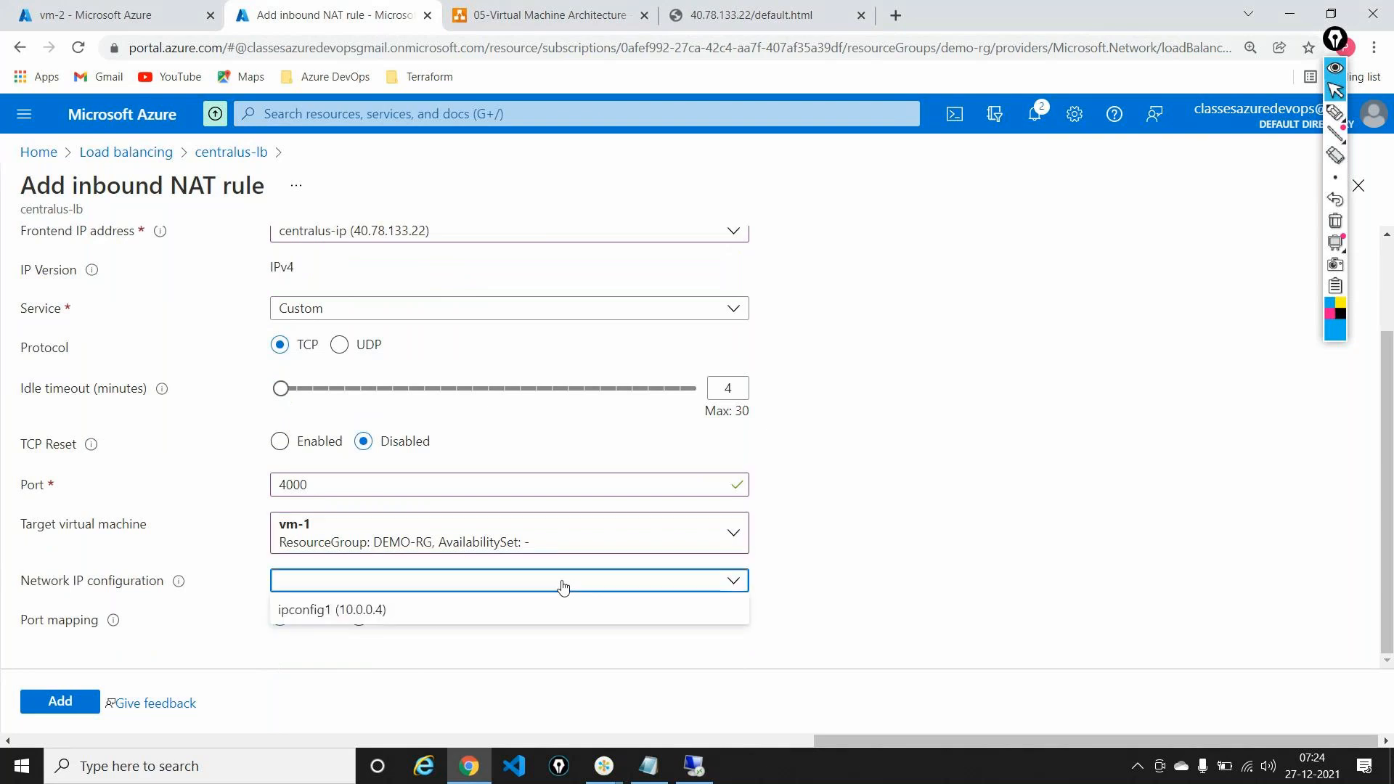
{"action": "left_click", "coordinate": [418, 617]}
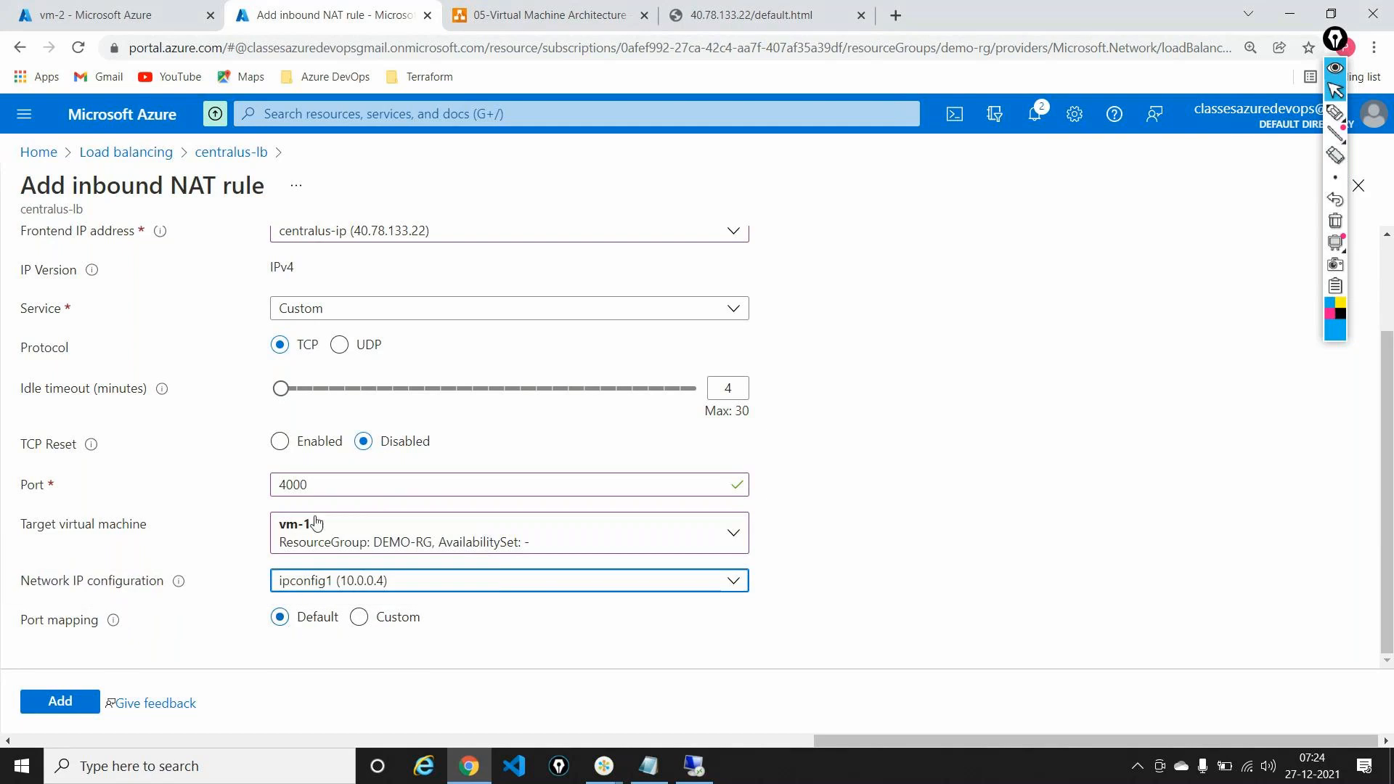
{"action": "left_click", "coordinate": [361, 617]}
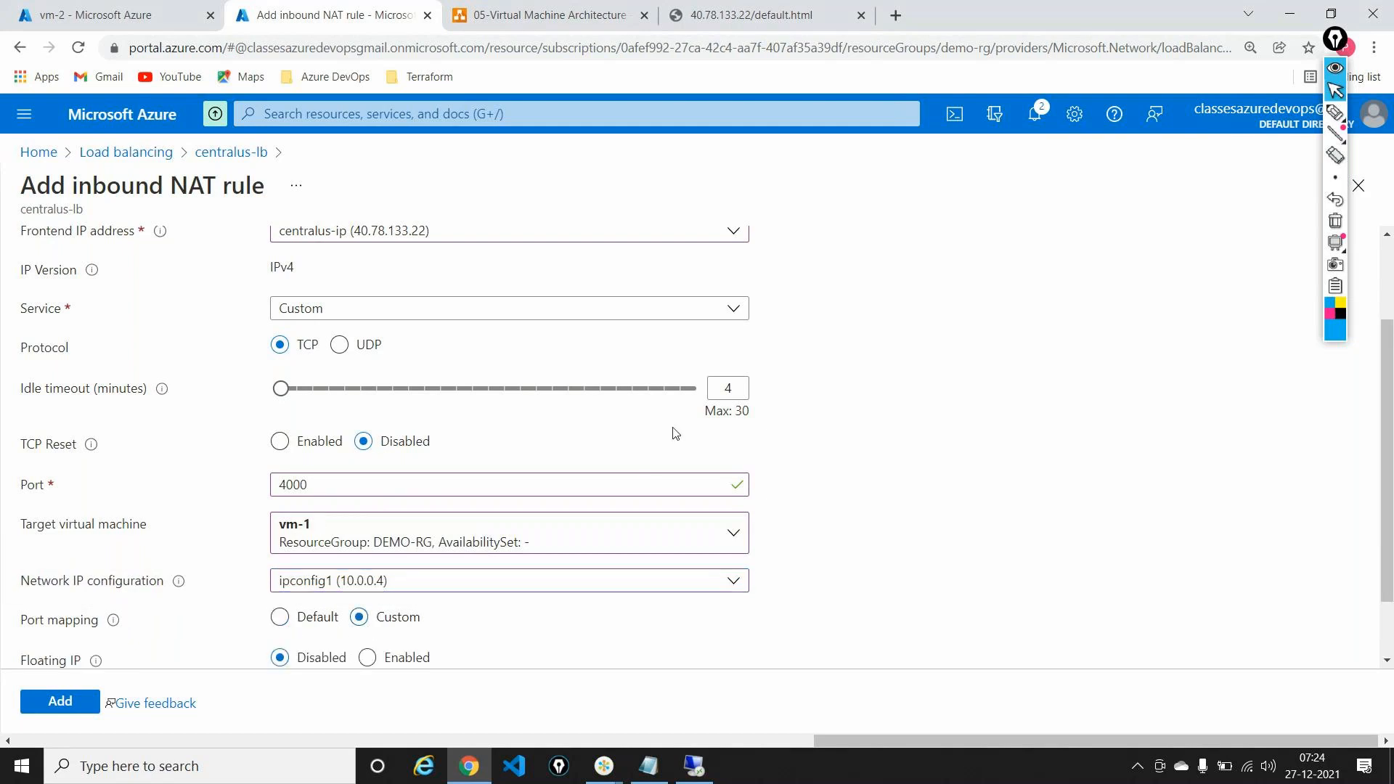
{"action": "scroll", "coordinate": [672, 433], "scroll_direction": "down", "scroll_amount": 1}
{"action": "double_click", "coordinate": [418, 615]}
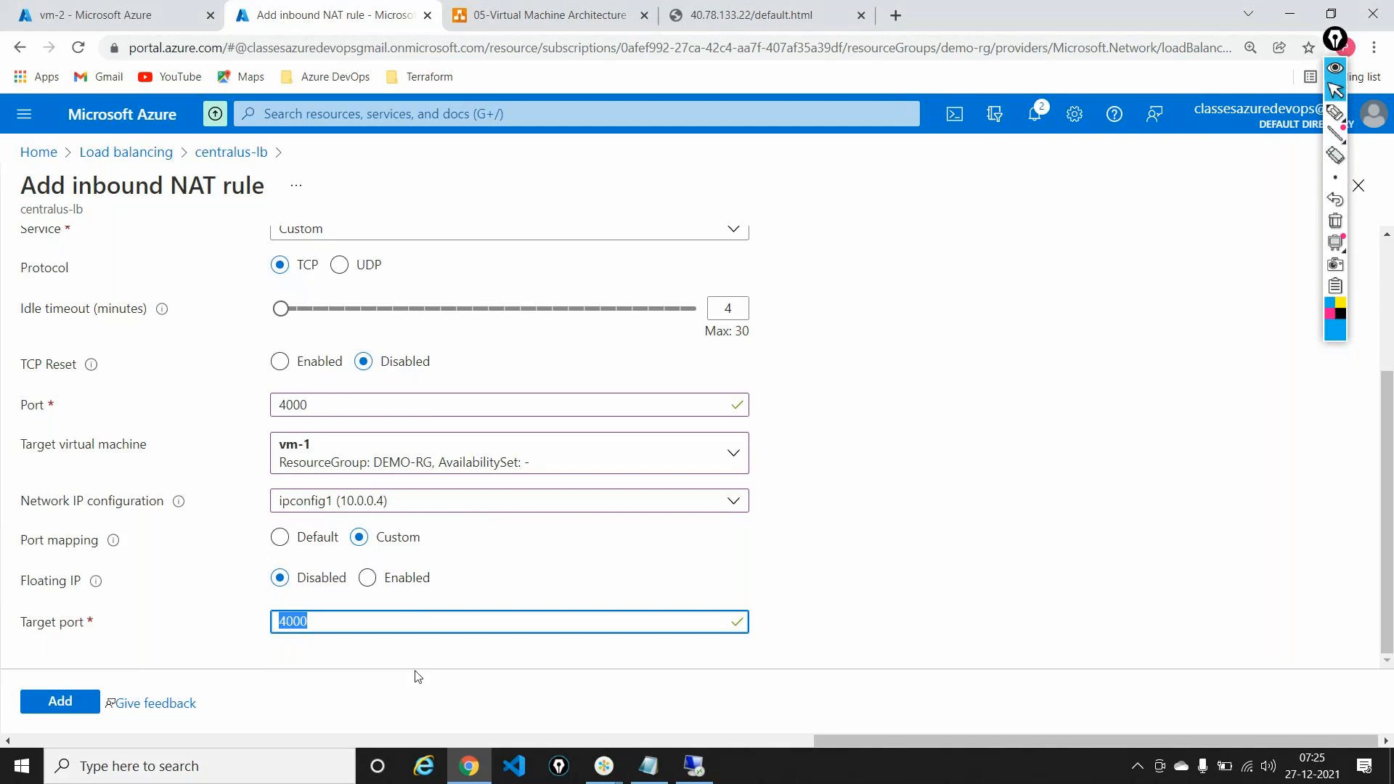
Step: Replace the Notepad notes with 3389 - RDP, 80 - Http, 443 - Https, 1433 - SQL Server
{"action": "left_click", "coordinate": [643, 768]}
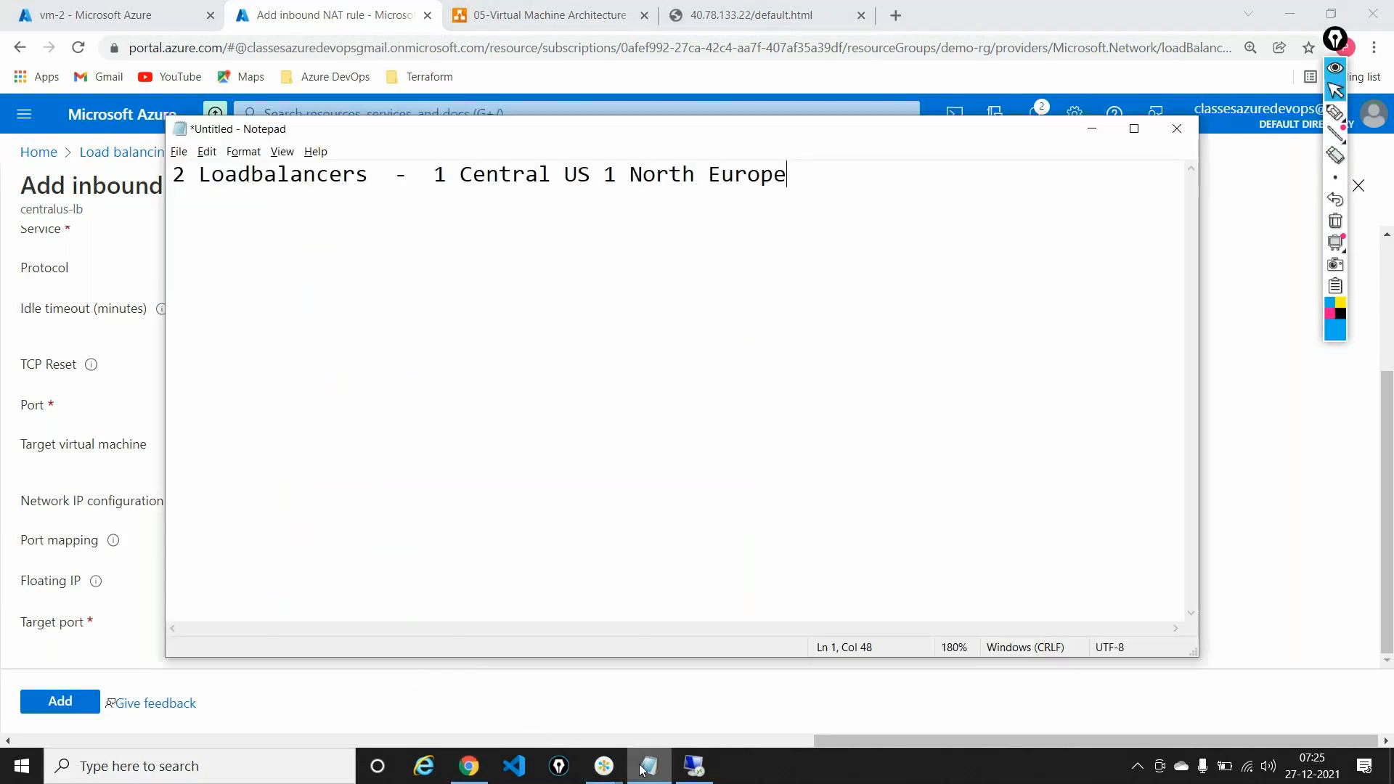
{"action": "left_click_drag", "start_coordinate": [641, 286], "coordinate": [3, 201]}
{"action": "type", "text": "33"}
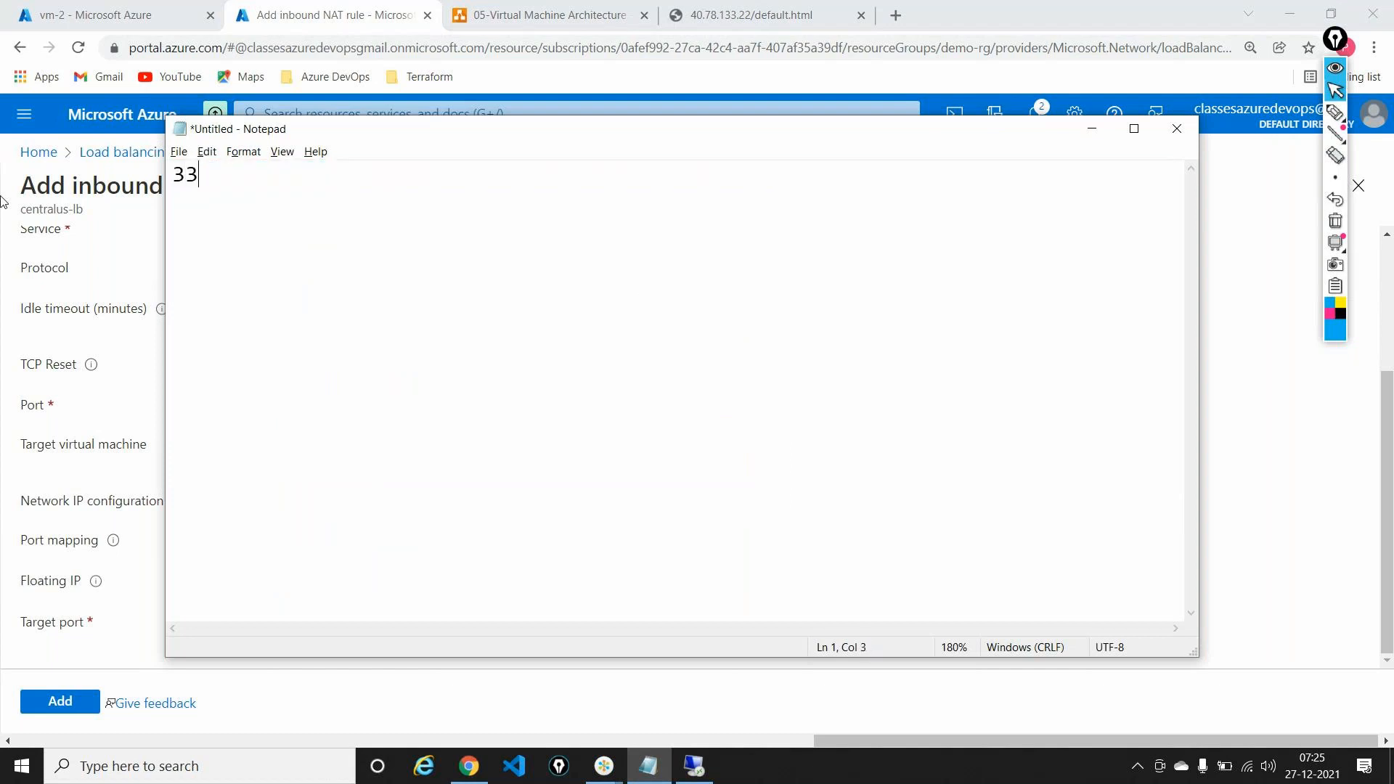
{"action": "type", "text": "89 - RDP"}
{"action": "key", "text": "Return"}
{"action": "type", "text": "80 -  Http"}
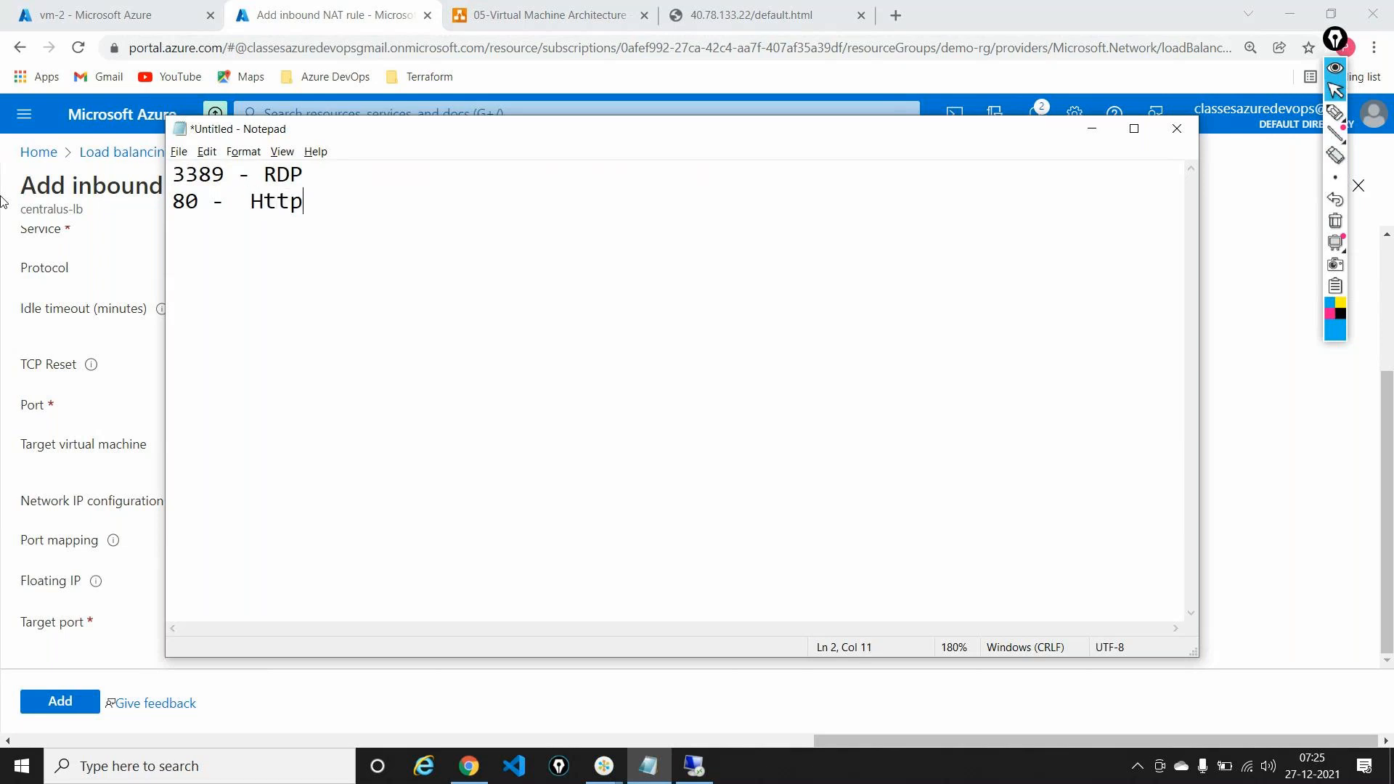
{"action": "key", "text": "Return"}
{"action": "type", "text": "443 -  Https"}
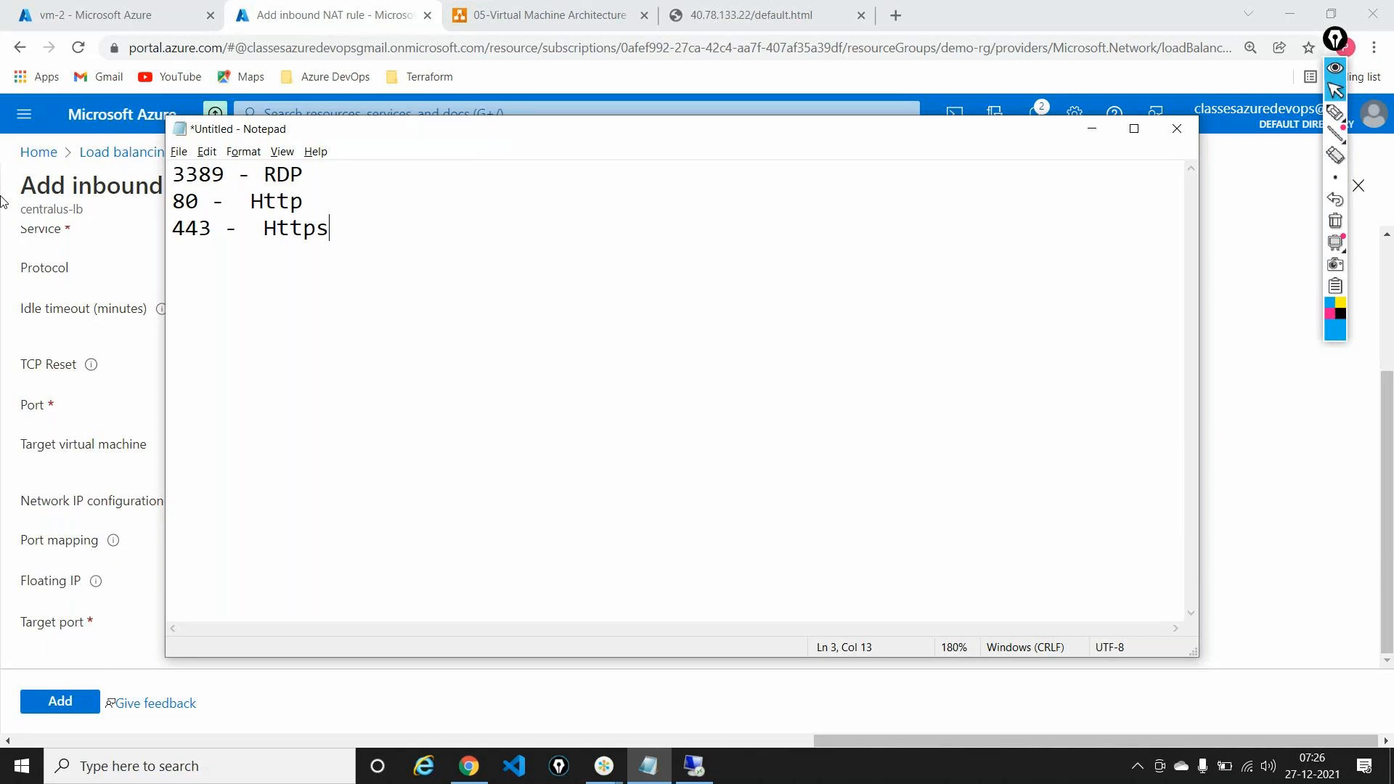
{"action": "key", "text": "Return"}
{"action": "type", "text": "1433 - SQL S"}
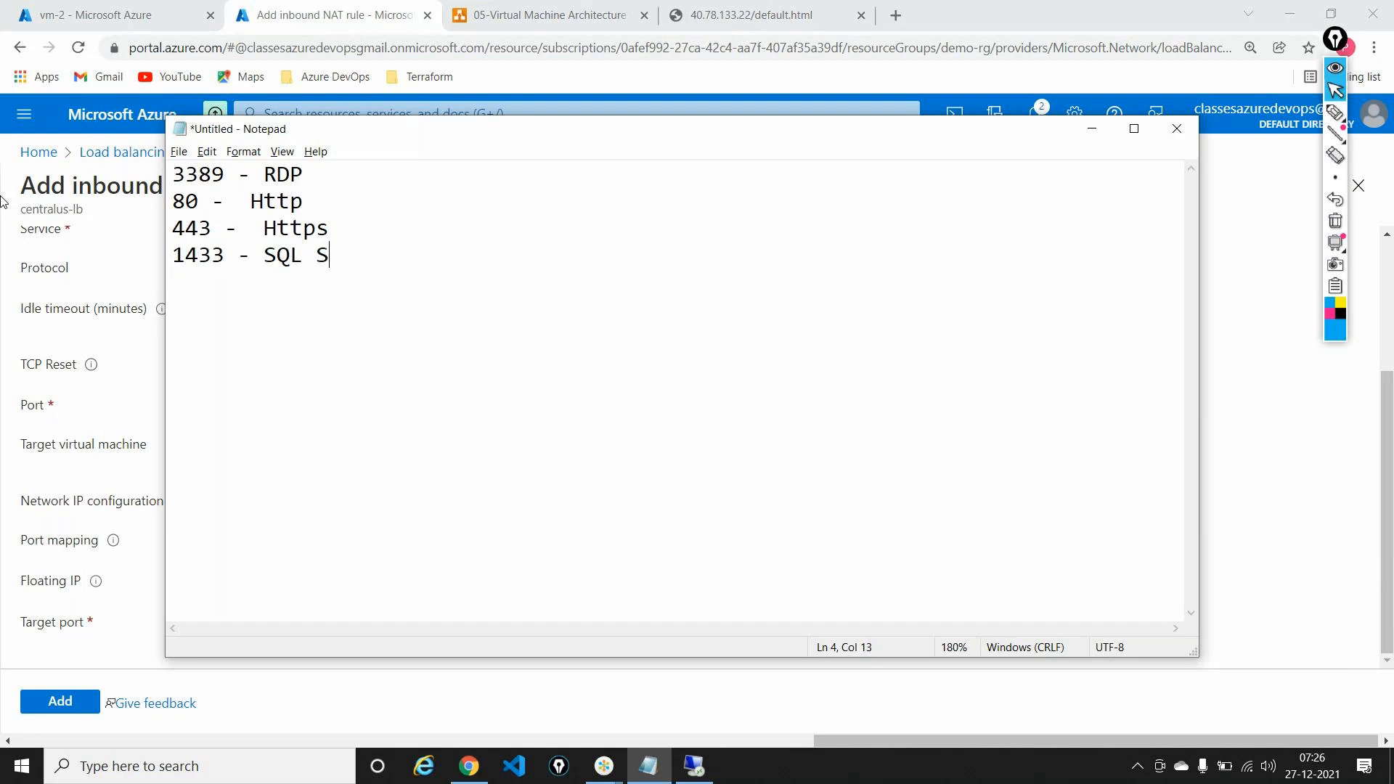
{"action": "type", "text": "erver"}
{"action": "key", "text": "Return"}
{"action": "key", "text": "alt+Tab"}
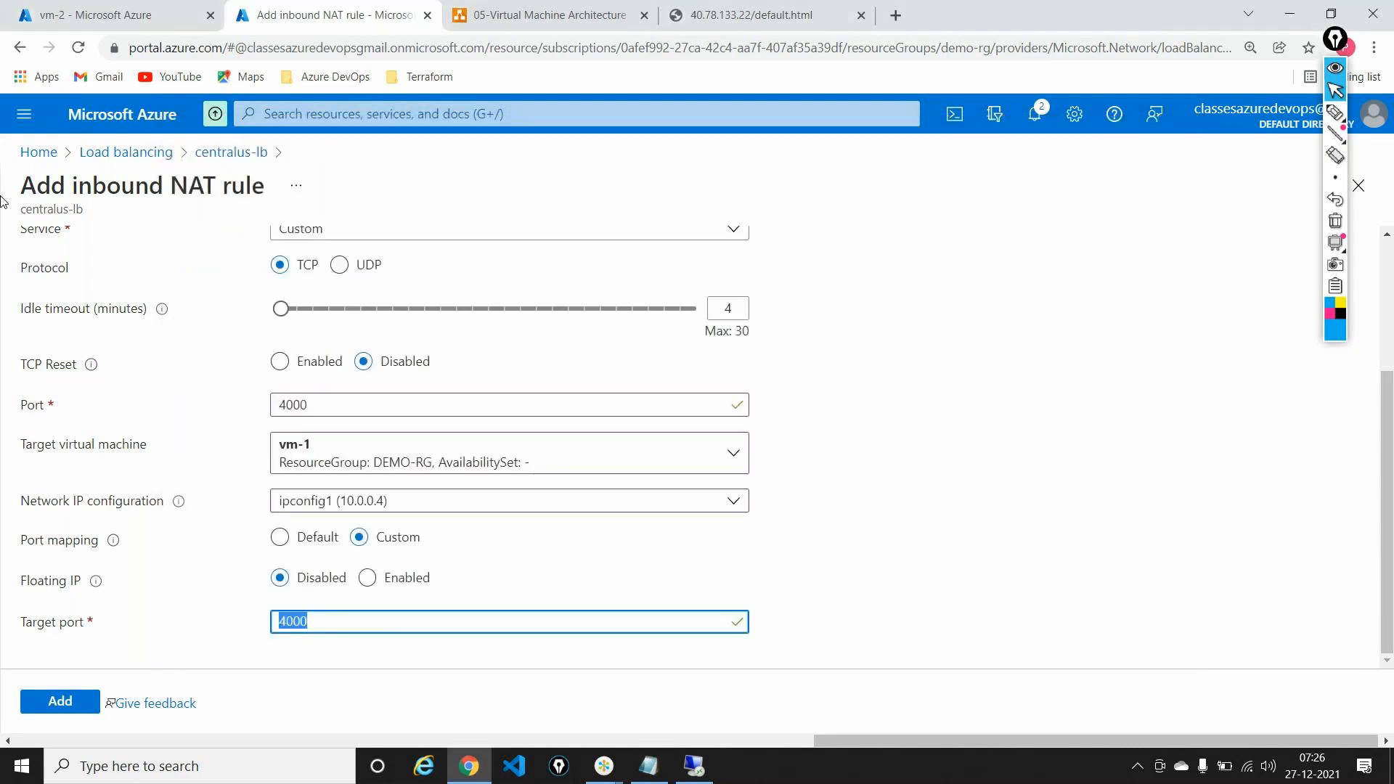
Step: Set the target port to 3389 and tick off the Name and Frontend IP fields
{"action": "type", "text": "3389"}
{"action": "scroll", "coordinate": [484, 390], "scroll_direction": "up", "scroll_amount": 3}
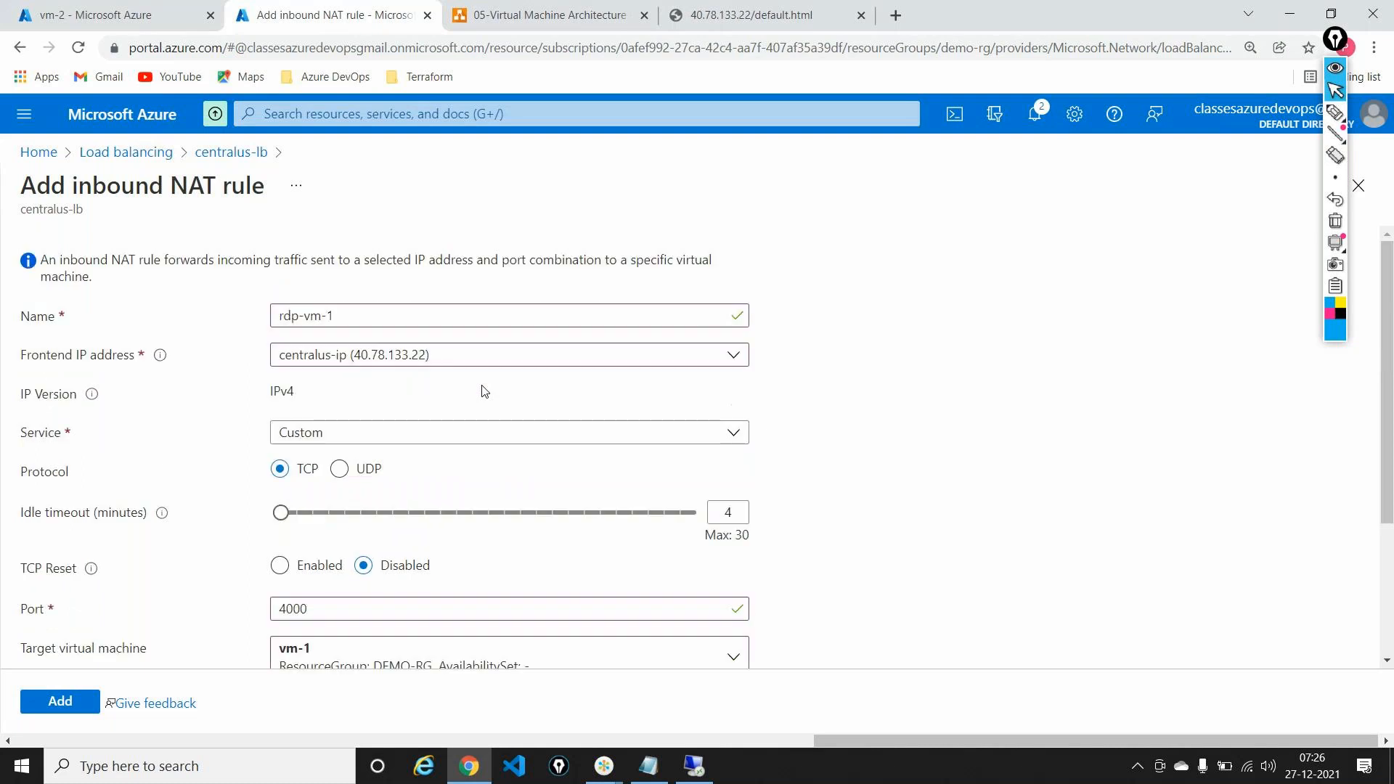
{"action": "left_click", "coordinate": [1335, 114]}
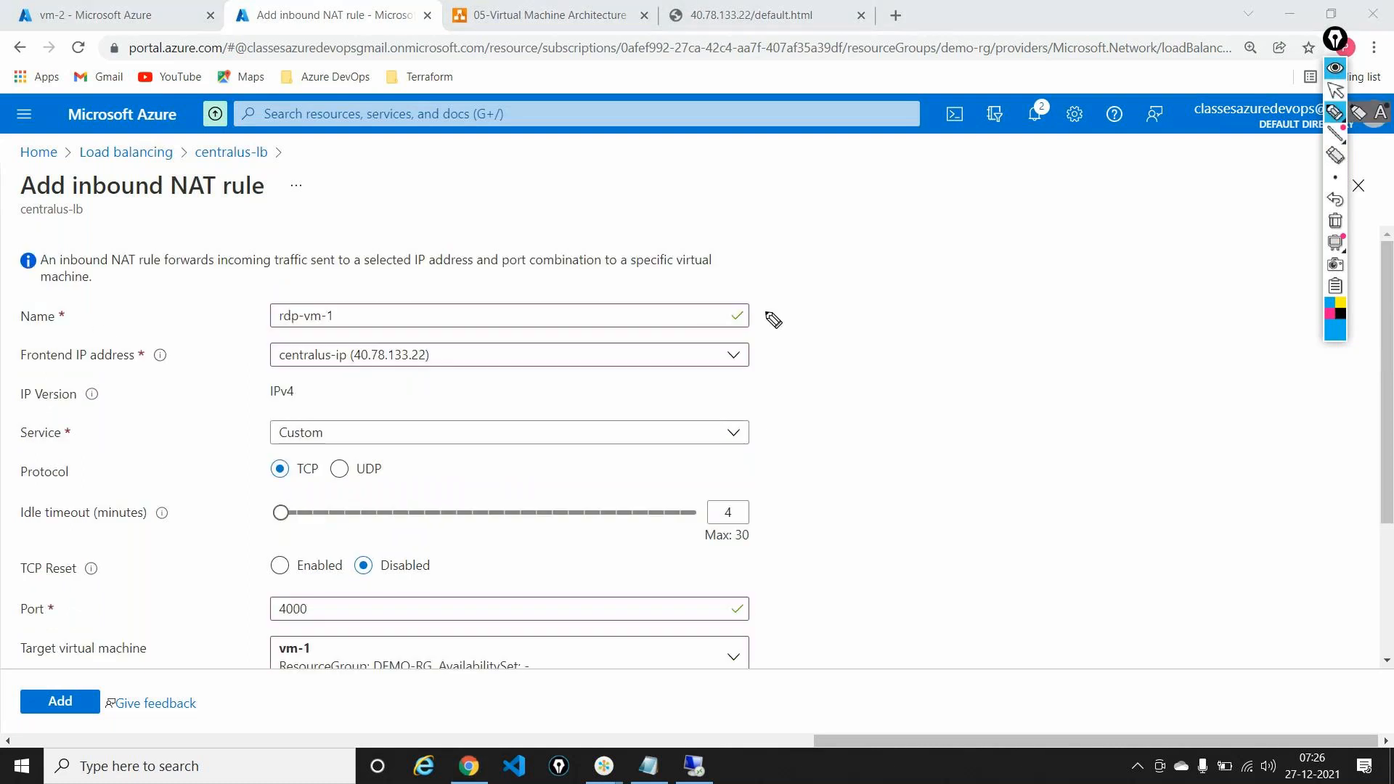
{"action": "left_click_drag", "start_coordinate": [765, 312], "coordinate": [783, 309]}
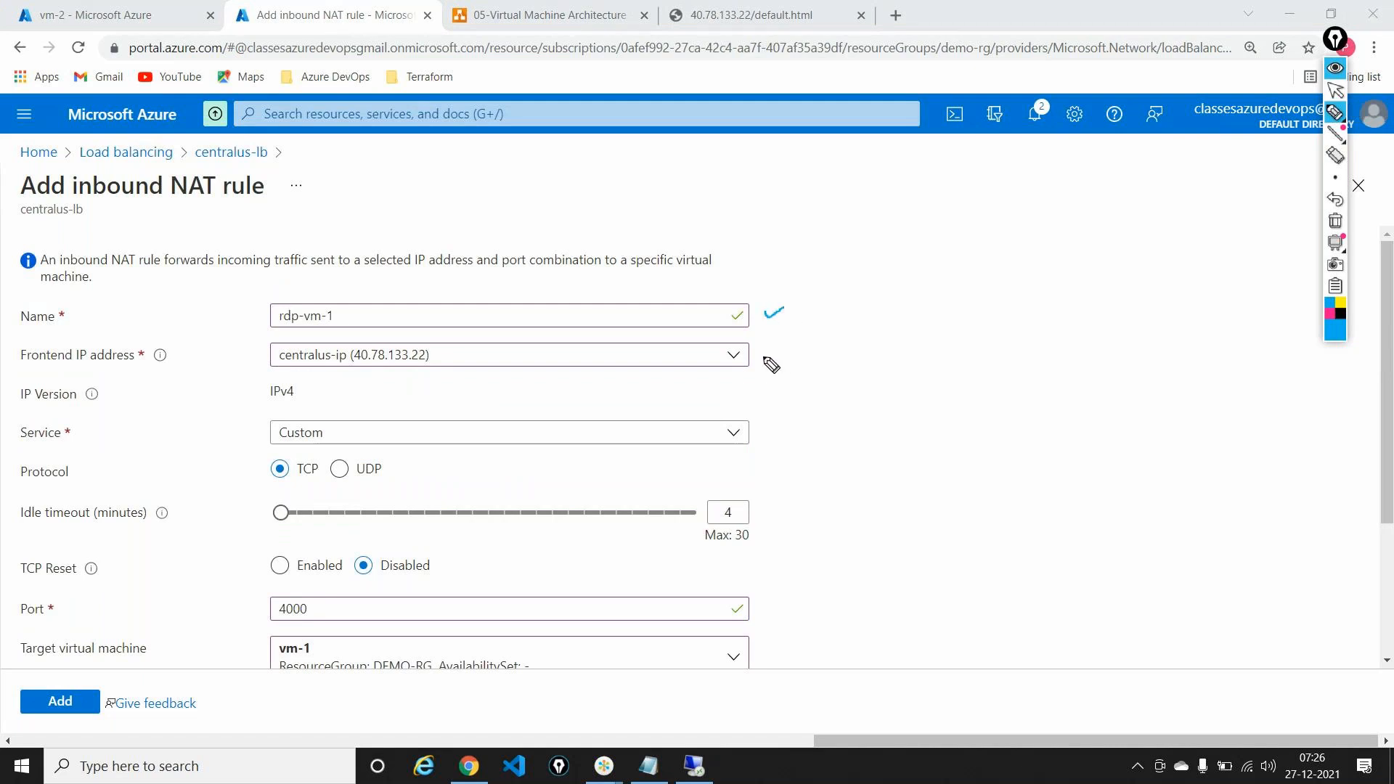
{"action": "mouse_move", "coordinate": [760, 351]}
{"action": "left_mouse_down"}
{"action": "mouse_move", "coordinate": [784, 347]}
{"action": "mouse_move", "coordinate": [812, 385]}
{"action": "mouse_move", "coordinate": [756, 579]}
{"action": "mouse_move", "coordinate": [771, 578]}
{"action": "left_mouse_up"}
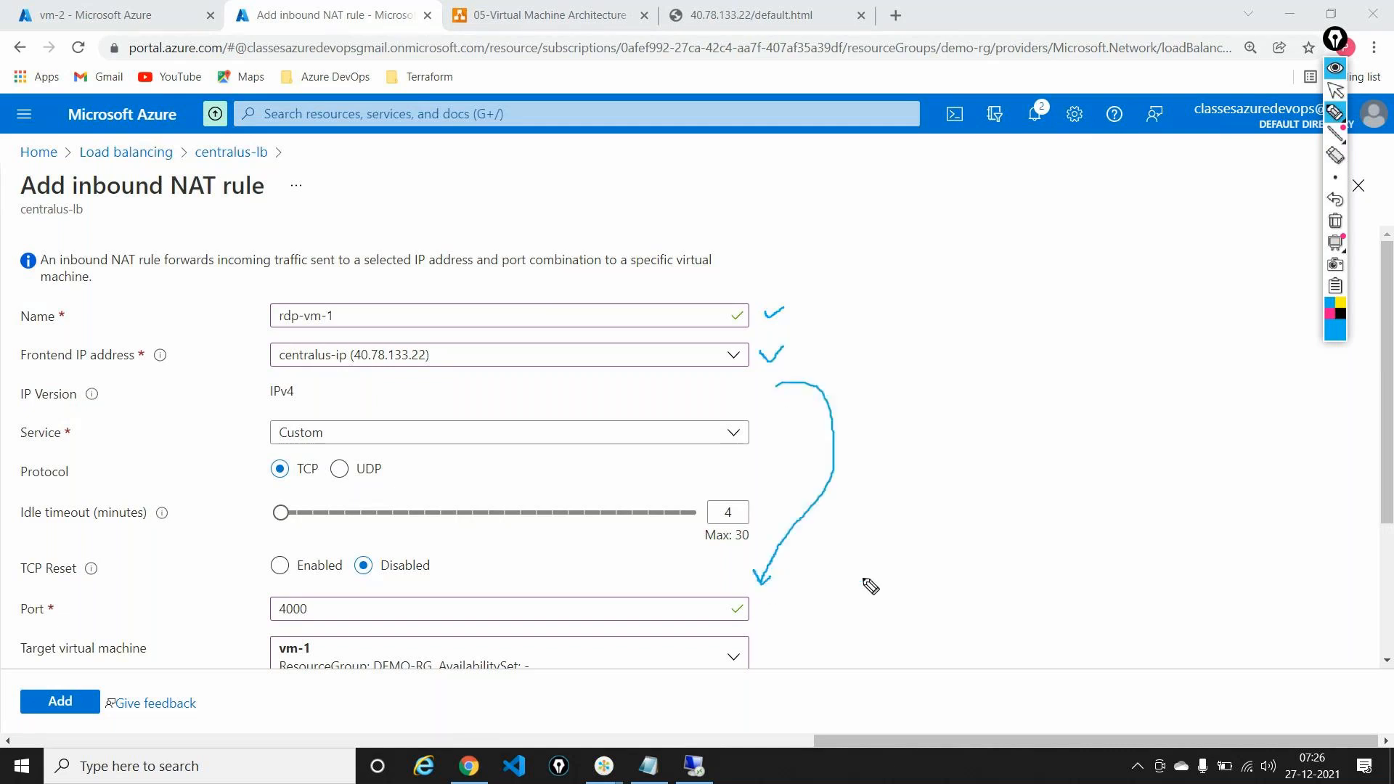
{"action": "left_click", "coordinate": [1335, 221]}
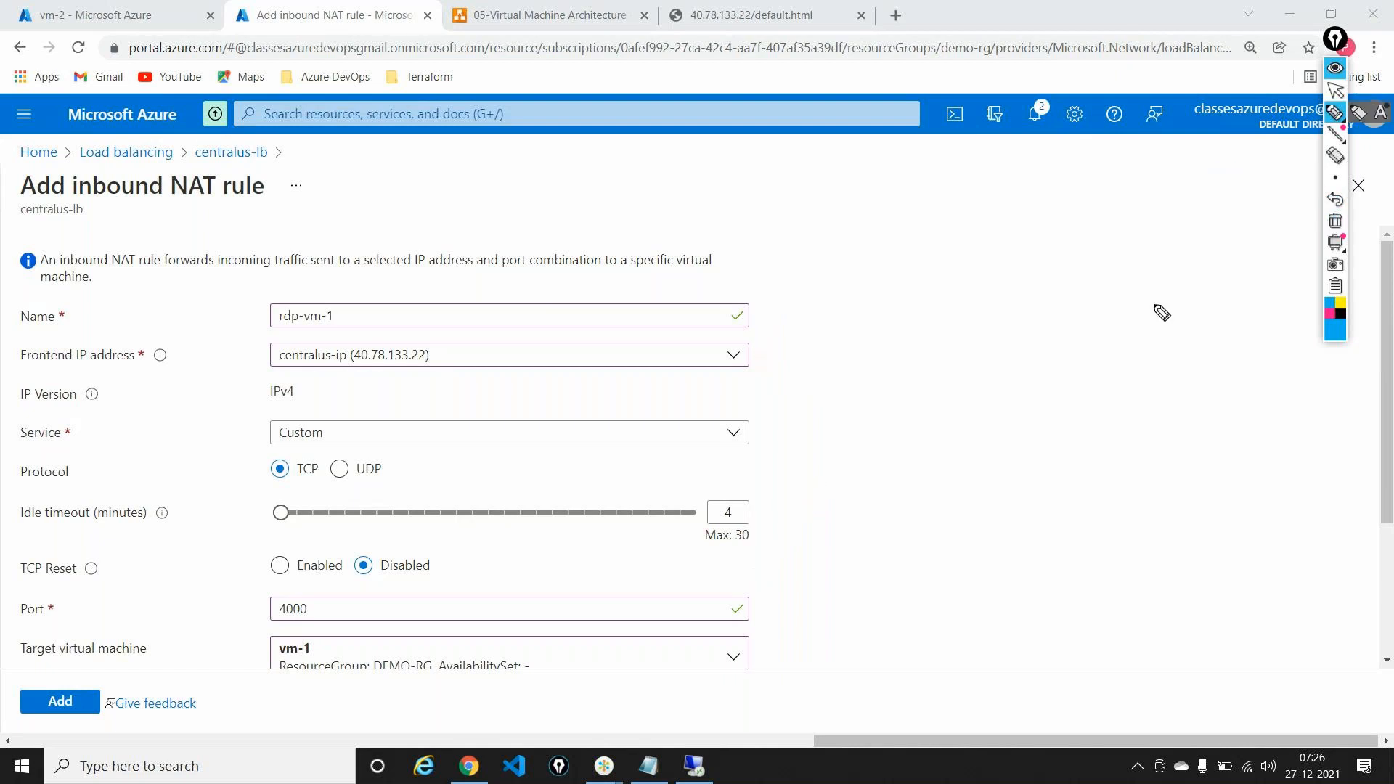
Step: Mark the remaining filled-in rule fields with a small pen, then clear the drawings
{"action": "scroll", "coordinate": [1134, 325], "scroll_direction": "up", "scroll_amount": 4}
{"action": "left_click", "coordinate": [1335, 90]}
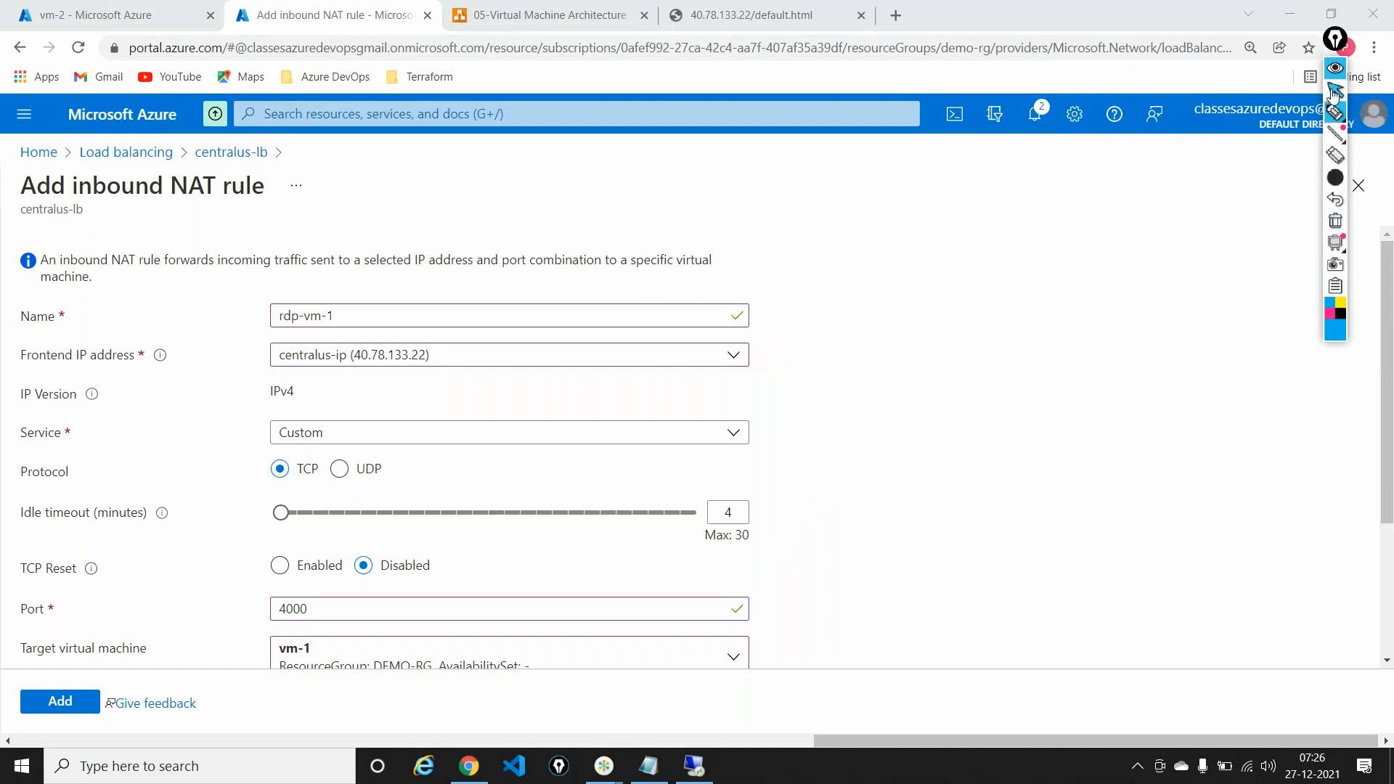
{"action": "scroll", "coordinate": [974, 464], "scroll_direction": "down", "scroll_amount": 3}
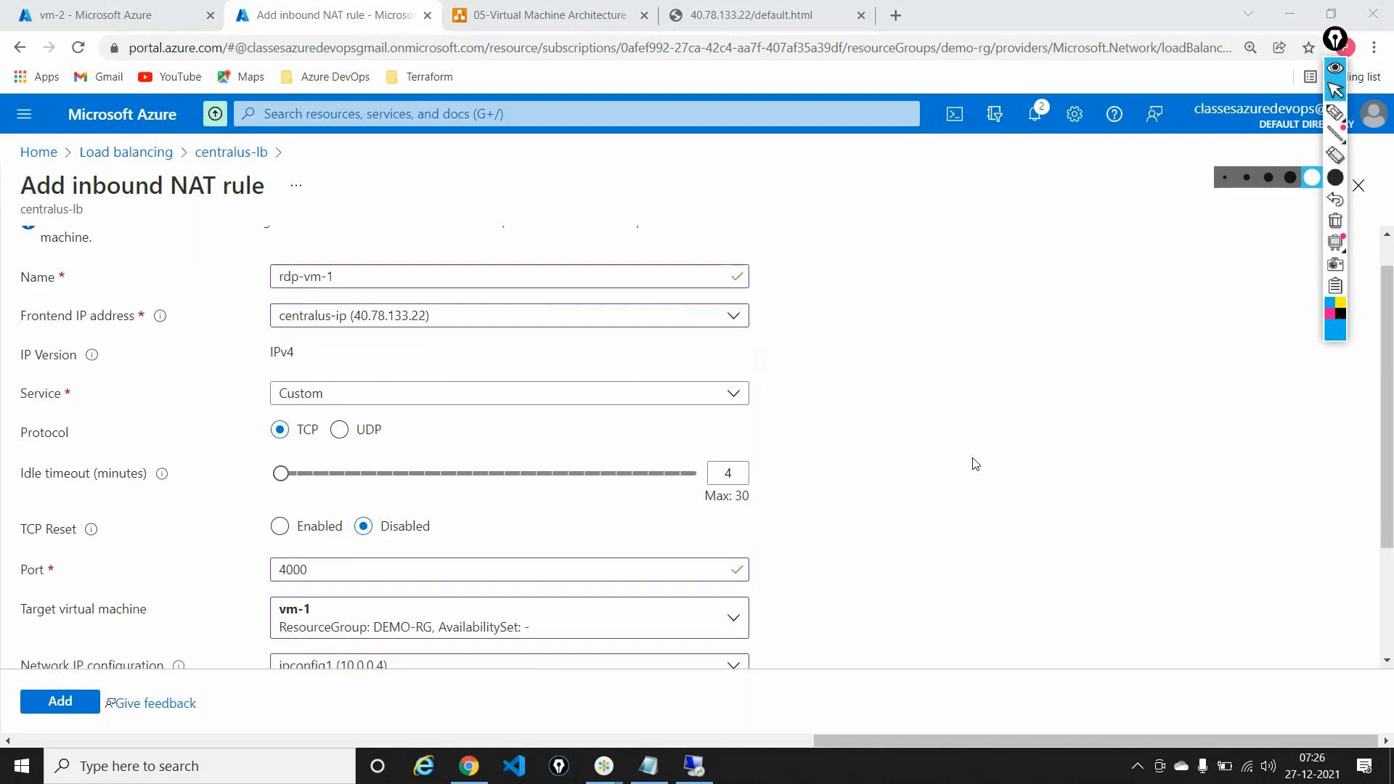
{"action": "left_click", "coordinate": [1246, 177]}
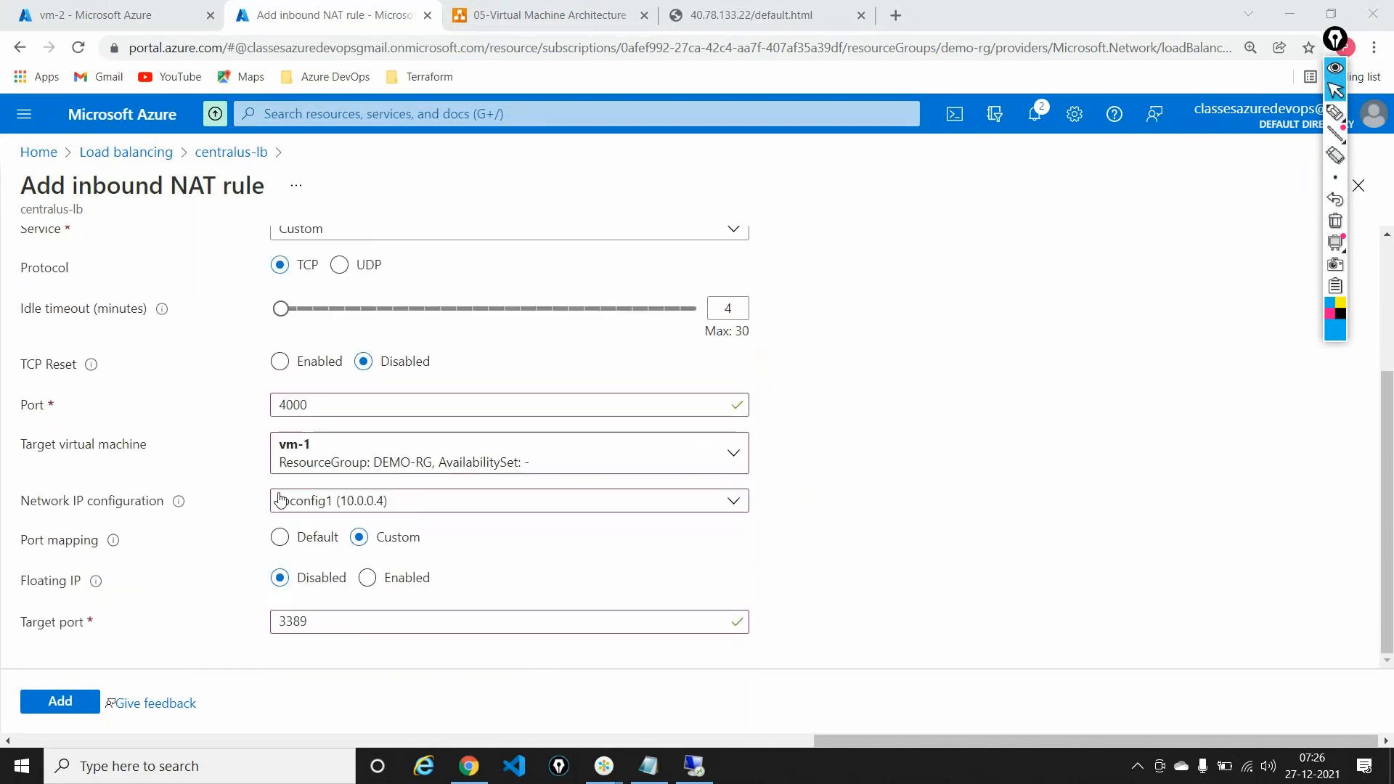
{"action": "left_click", "coordinate": [1335, 112]}
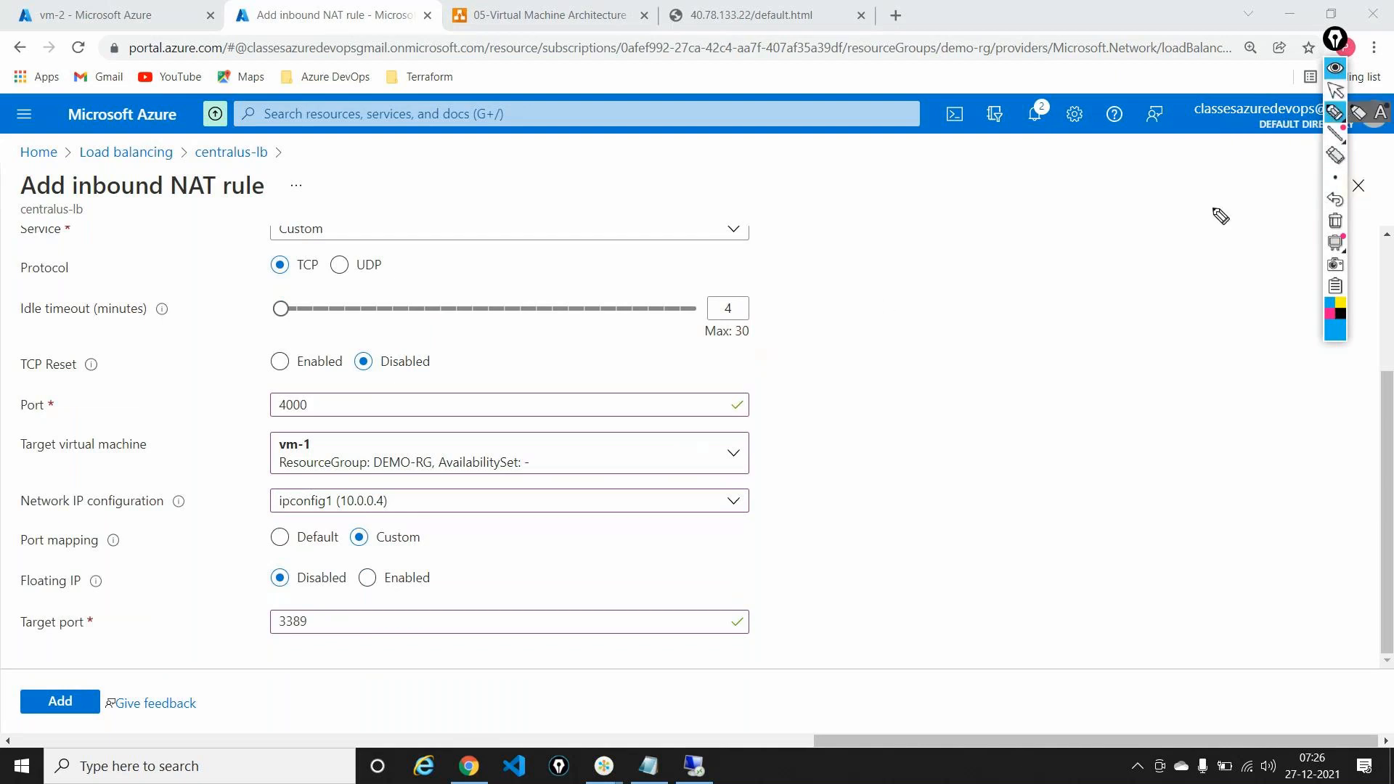
{"action": "left_click_drag", "start_coordinate": [762, 616], "coordinate": [811, 578]}
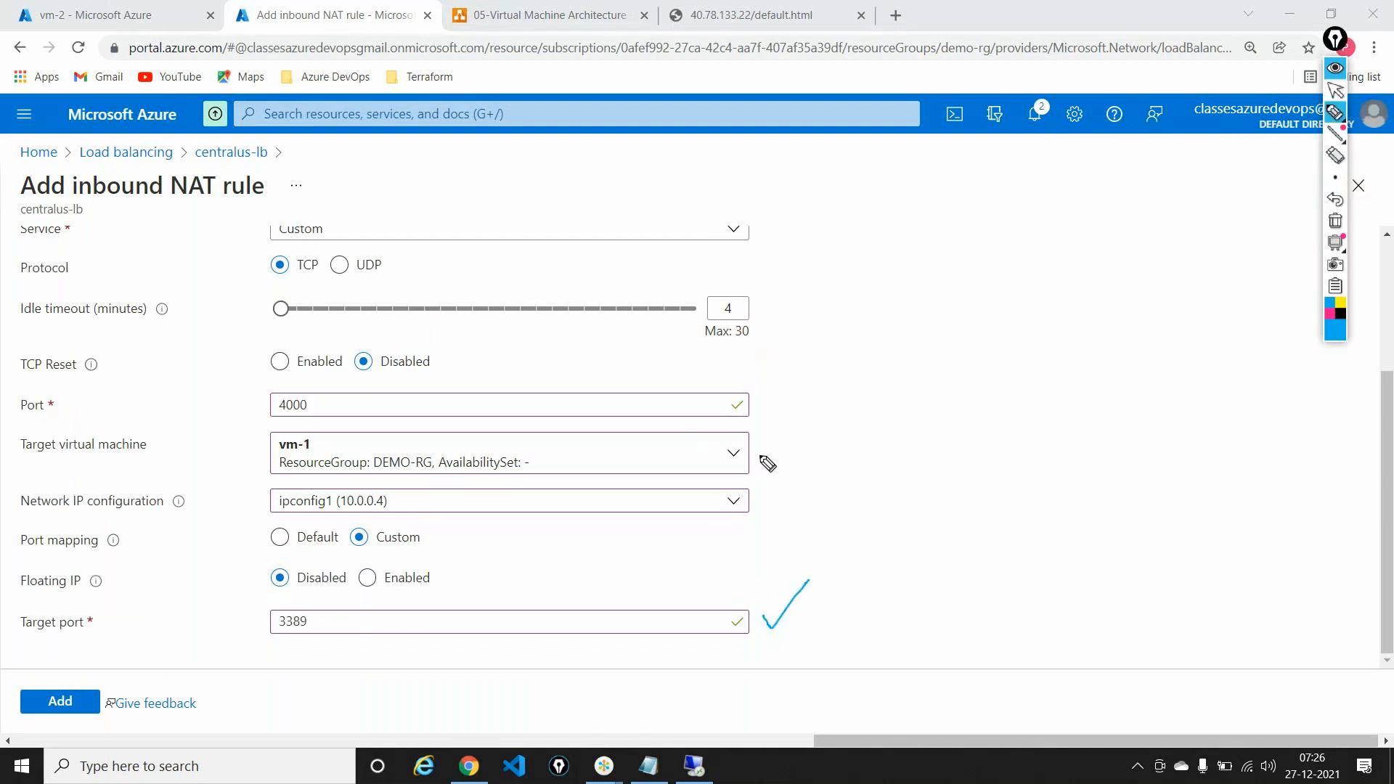
{"action": "left_click_drag", "start_coordinate": [759, 452], "coordinate": [779, 440]}
{"action": "mouse_move", "coordinate": [276, 434]}
{"action": "left_mouse_down"}
{"action": "mouse_move", "coordinate": [280, 471]}
{"action": "mouse_move", "coordinate": [336, 454]}
{"action": "mouse_move", "coordinate": [278, 437]}
{"action": "left_mouse_up"}
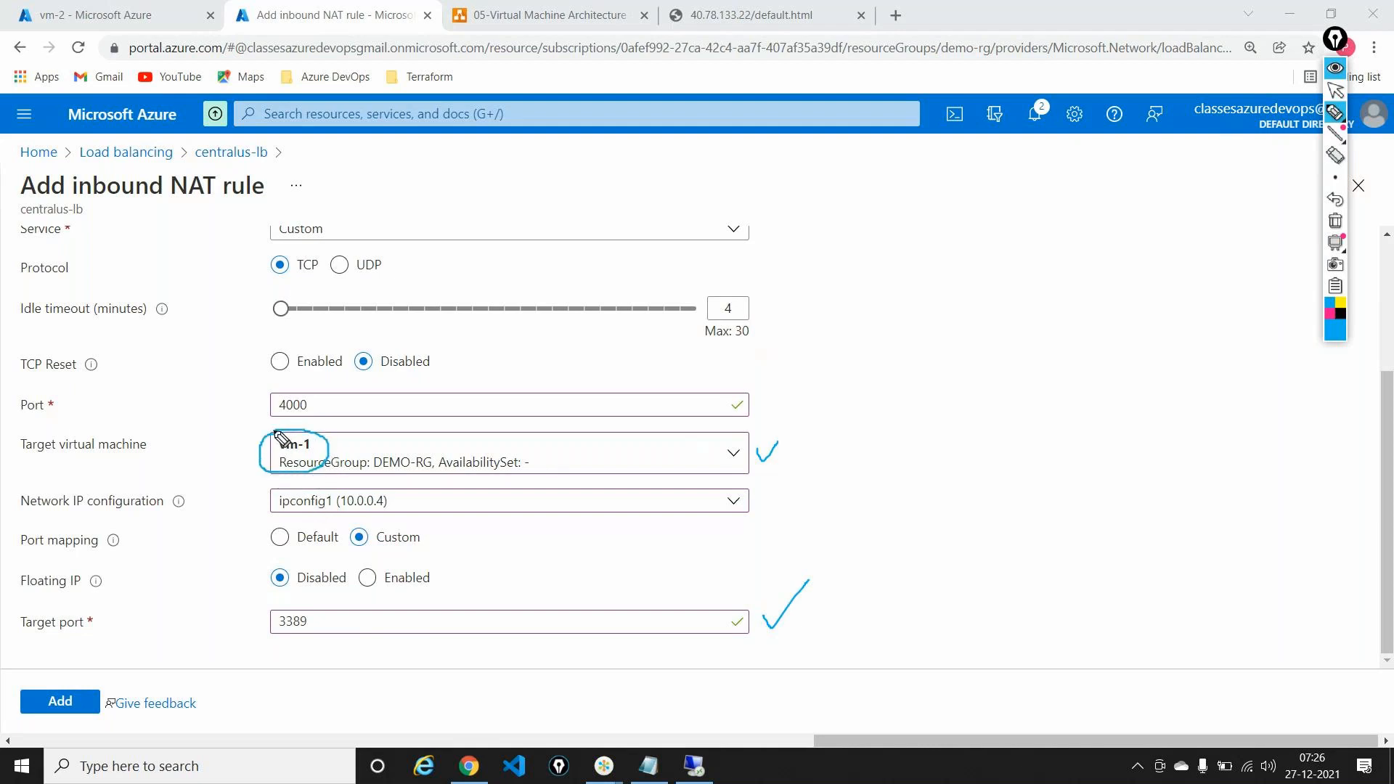
{"action": "left_click", "coordinate": [1334, 220]}
{"action": "left_click", "coordinate": [1334, 93]}
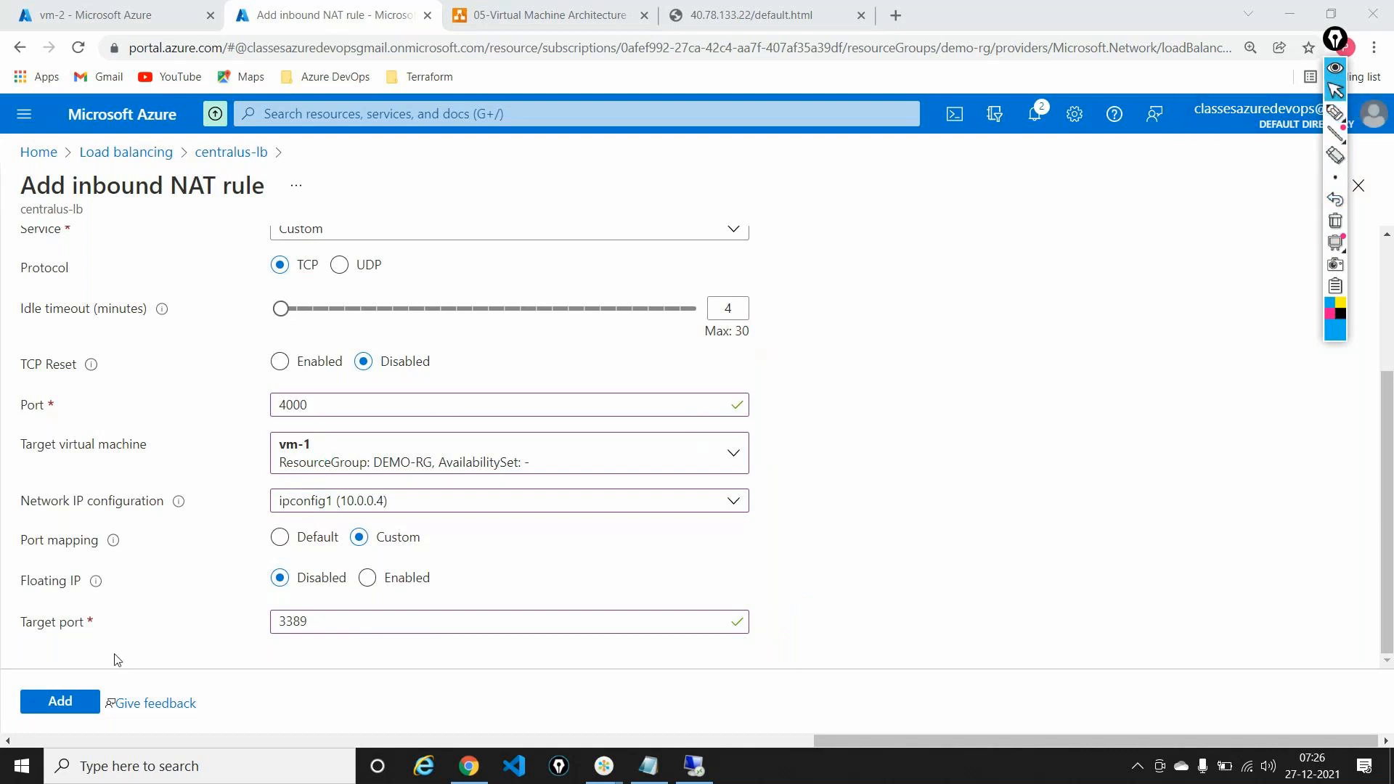
Step: Create the rdp-vm-1 NAT rule, then move to the vm-2 virtual machine page
{"action": "left_click", "coordinate": [56, 715]}
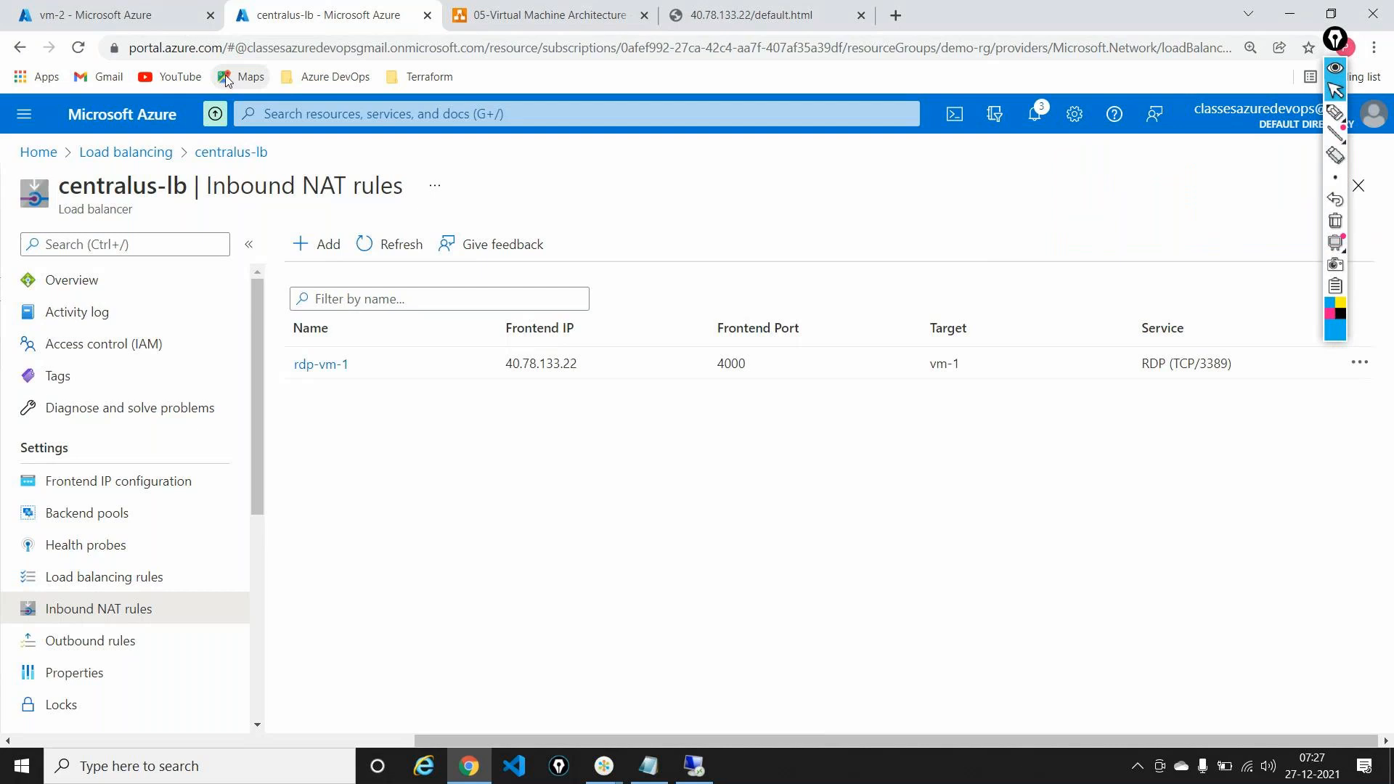
{"action": "left_click", "coordinate": [98, 7]}
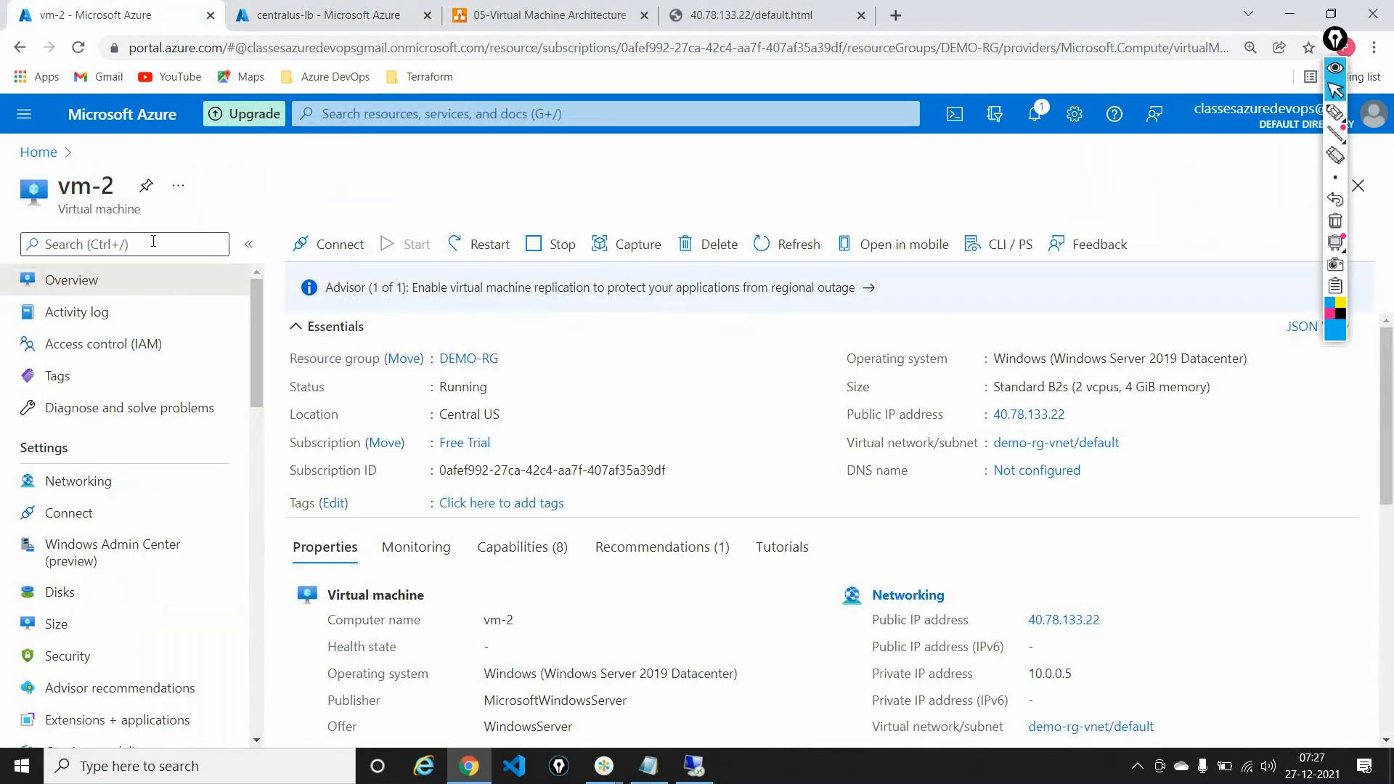
Step: Download vm-2's RDP file and try connecting to 10.0.0.5, dismissing the failure error
{"action": "left_click", "coordinate": [93, 512]}
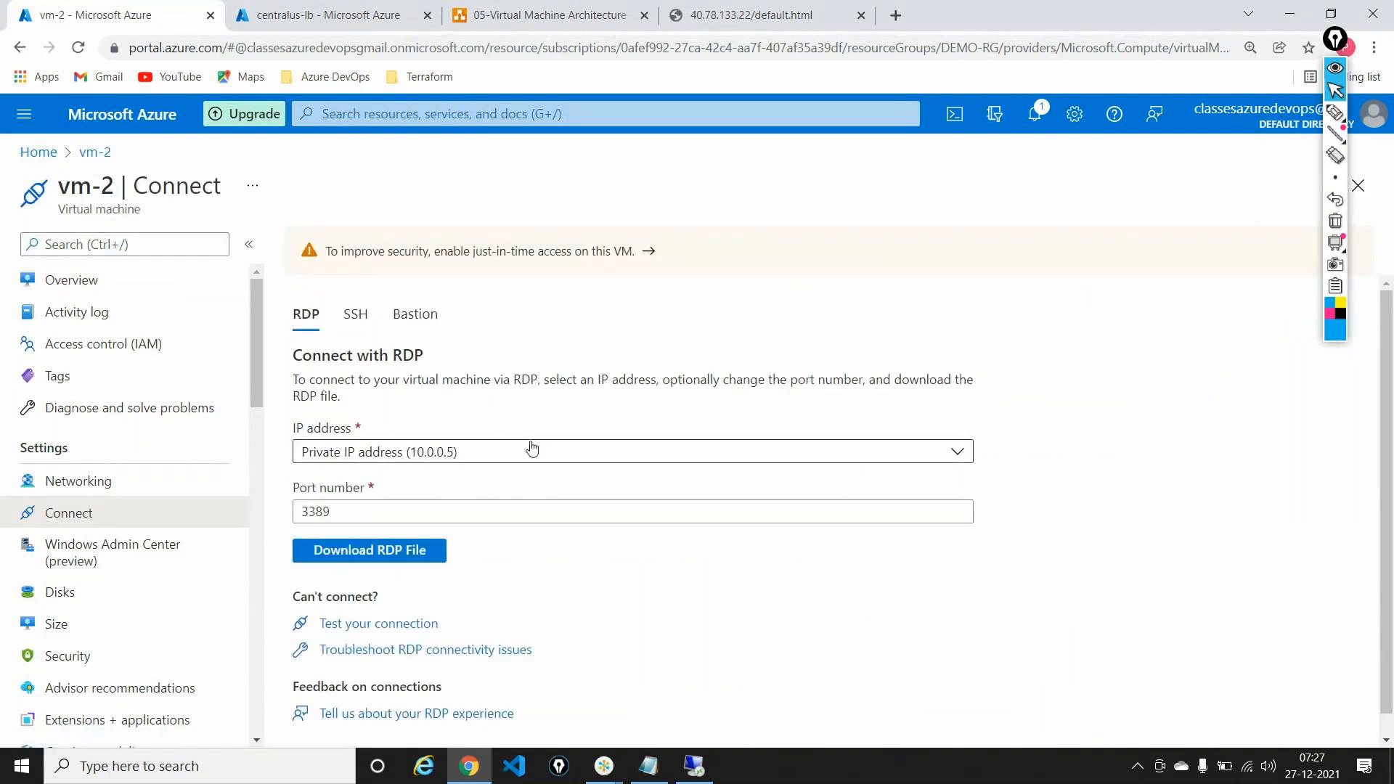
{"action": "scroll", "coordinate": [532, 448], "scroll_direction": "down", "scroll_amount": 1}
{"action": "left_click", "coordinate": [399, 528]}
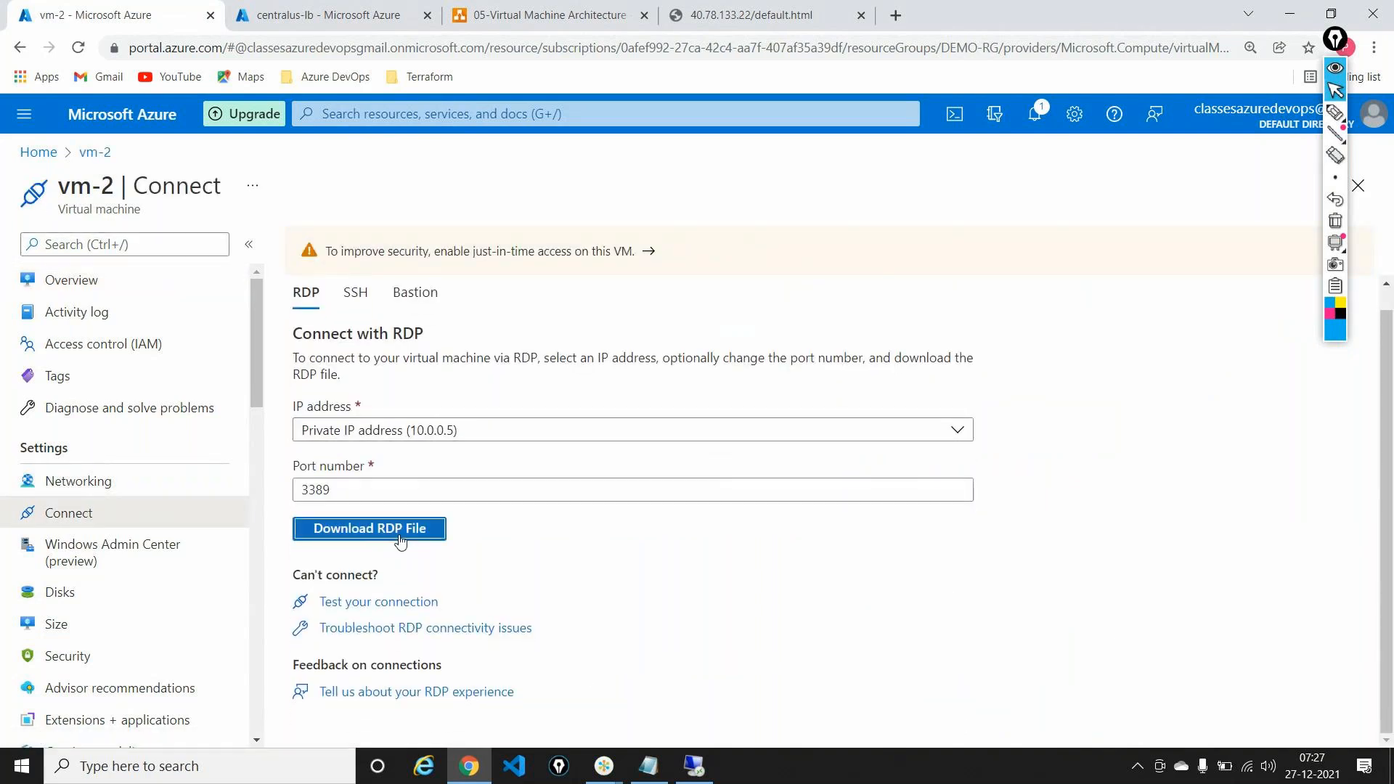
{"action": "left_click", "coordinate": [126, 734]}
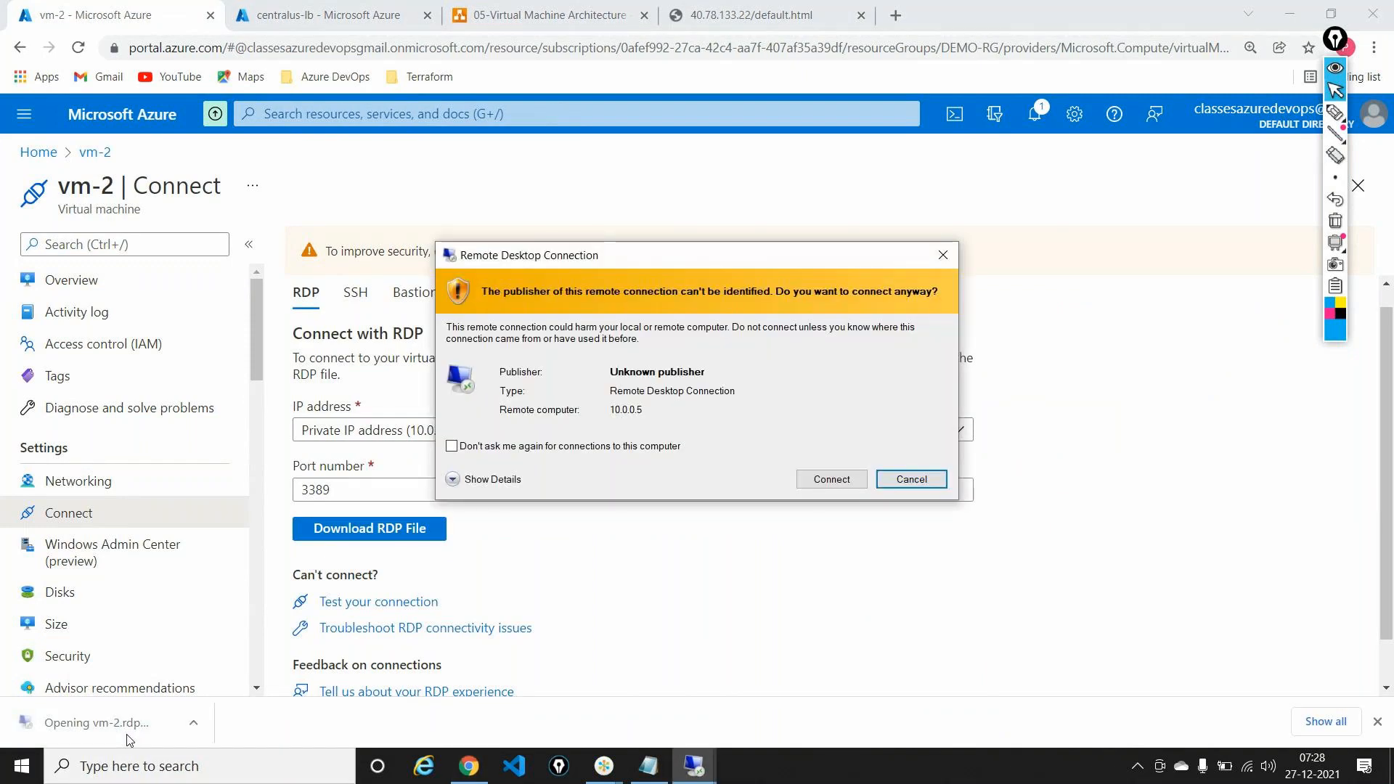
{"action": "left_click", "coordinate": [842, 478]}
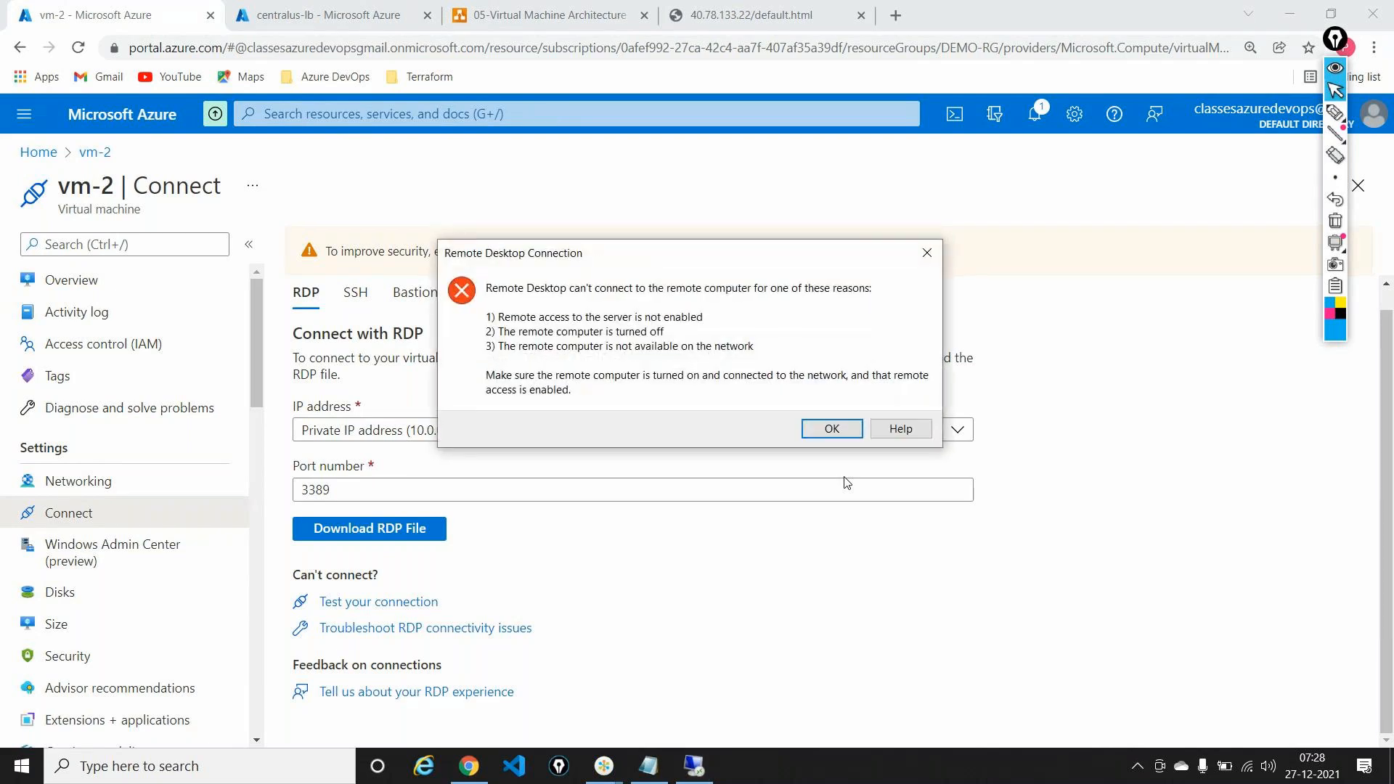
{"action": "left_click", "coordinate": [832, 430]}
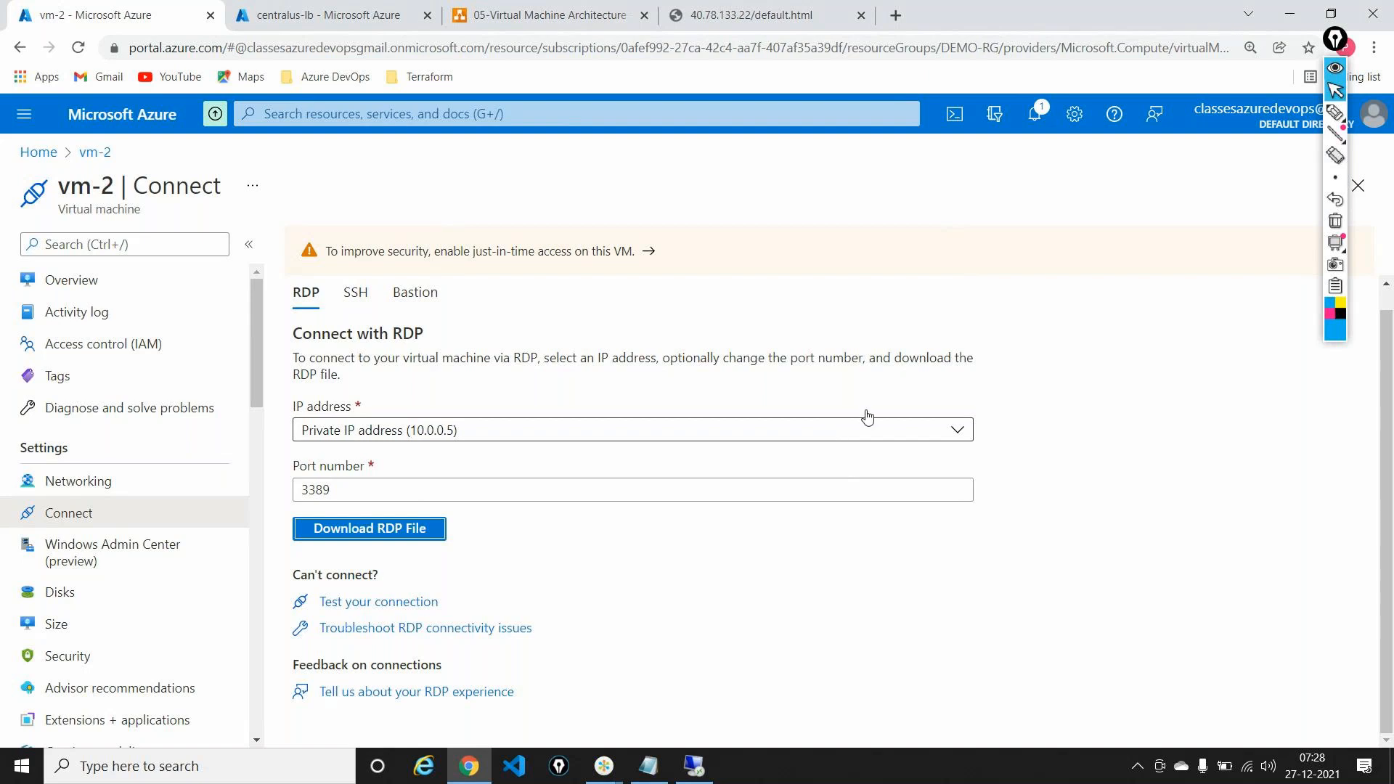
Step: Annotate the vm-2 connect page, then return to centralus-lb's rules listing only rdp-vm-1
{"action": "left_click", "coordinate": [1335, 111]}
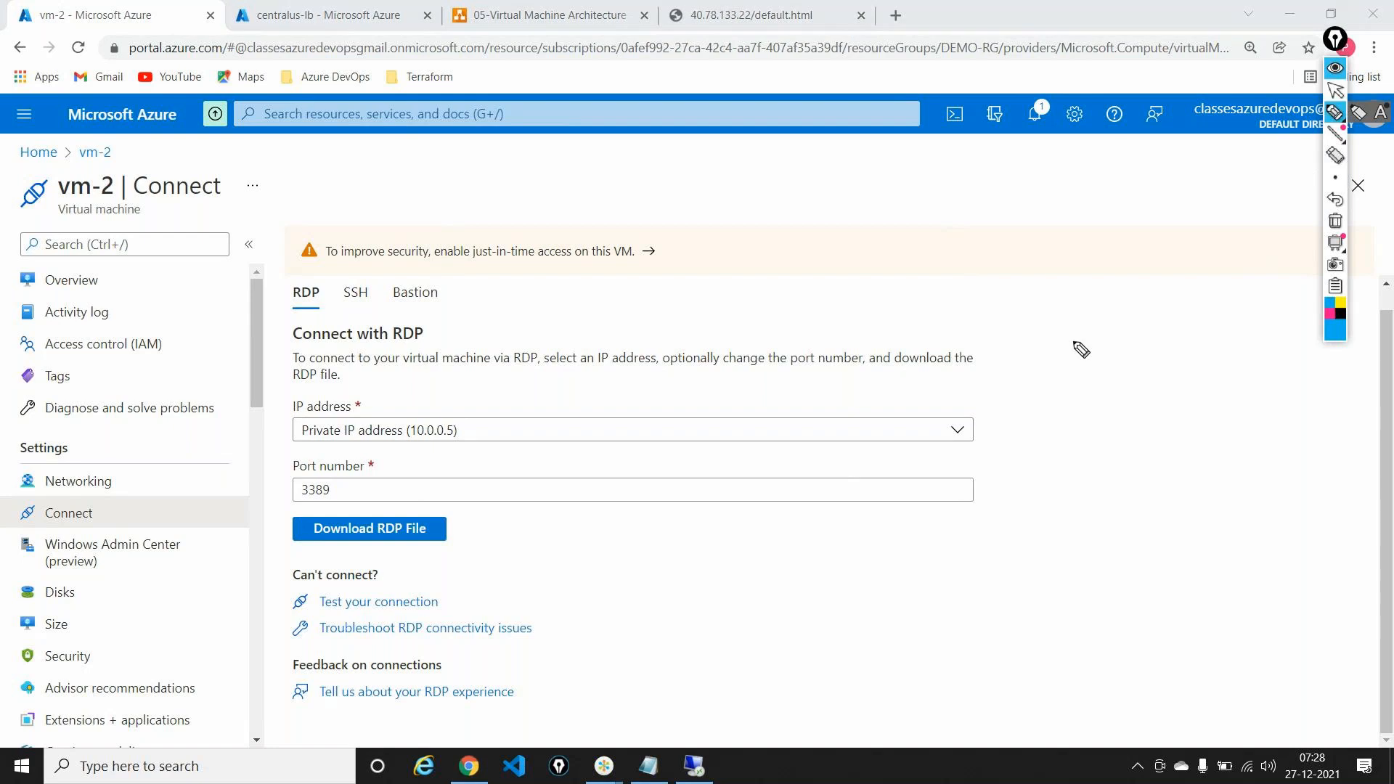
{"action": "left_click_drag", "start_coordinate": [1038, 333], "coordinate": [1004, 396]}
{"action": "mouse_move", "coordinate": [429, 410]}
{"action": "left_mouse_down"}
{"action": "mouse_move", "coordinate": [418, 448]}
{"action": "mouse_move", "coordinate": [482, 428]}
{"action": "mouse_move", "coordinate": [417, 408]}
{"action": "left_mouse_up"}
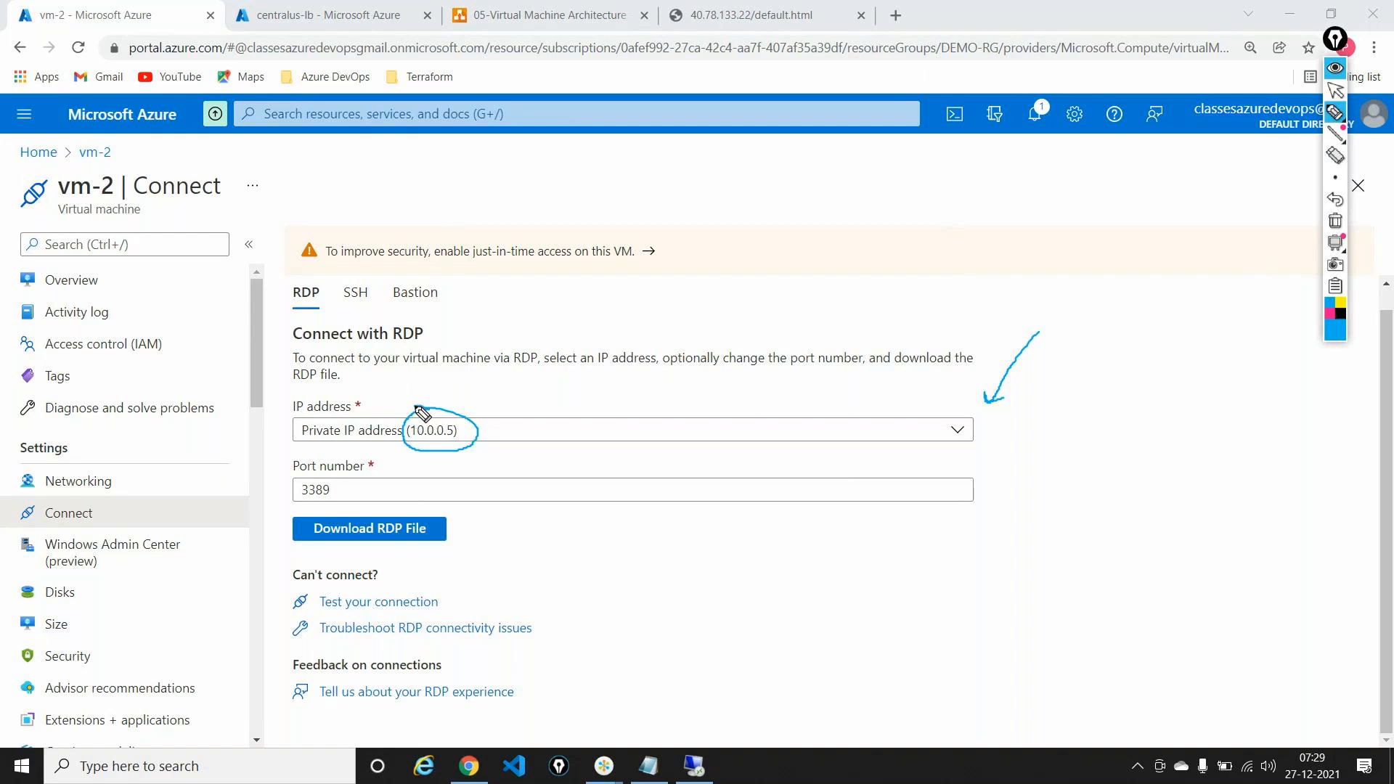
{"action": "left_click", "coordinate": [1334, 220]}
{"action": "left_click", "coordinate": [1334, 90]}
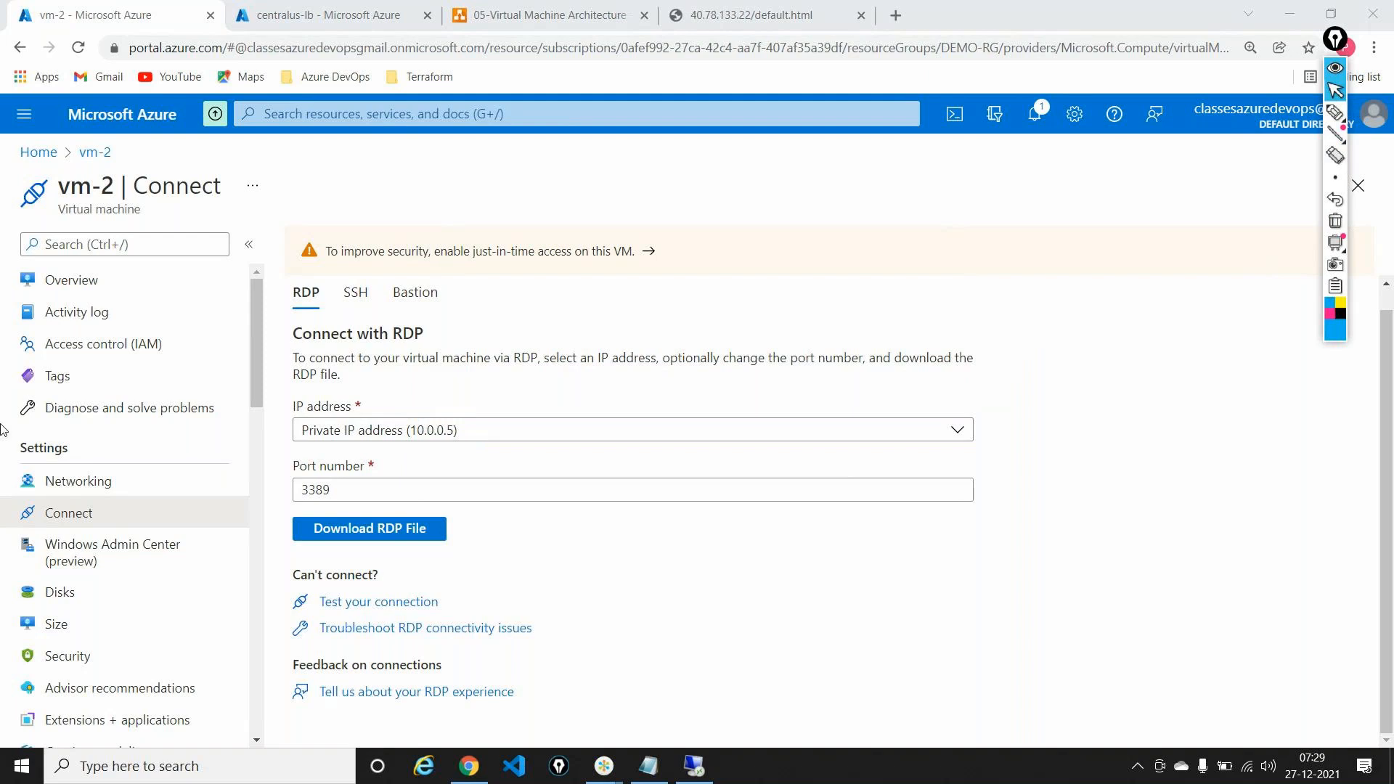
{"action": "left_click", "coordinate": [278, 6]}
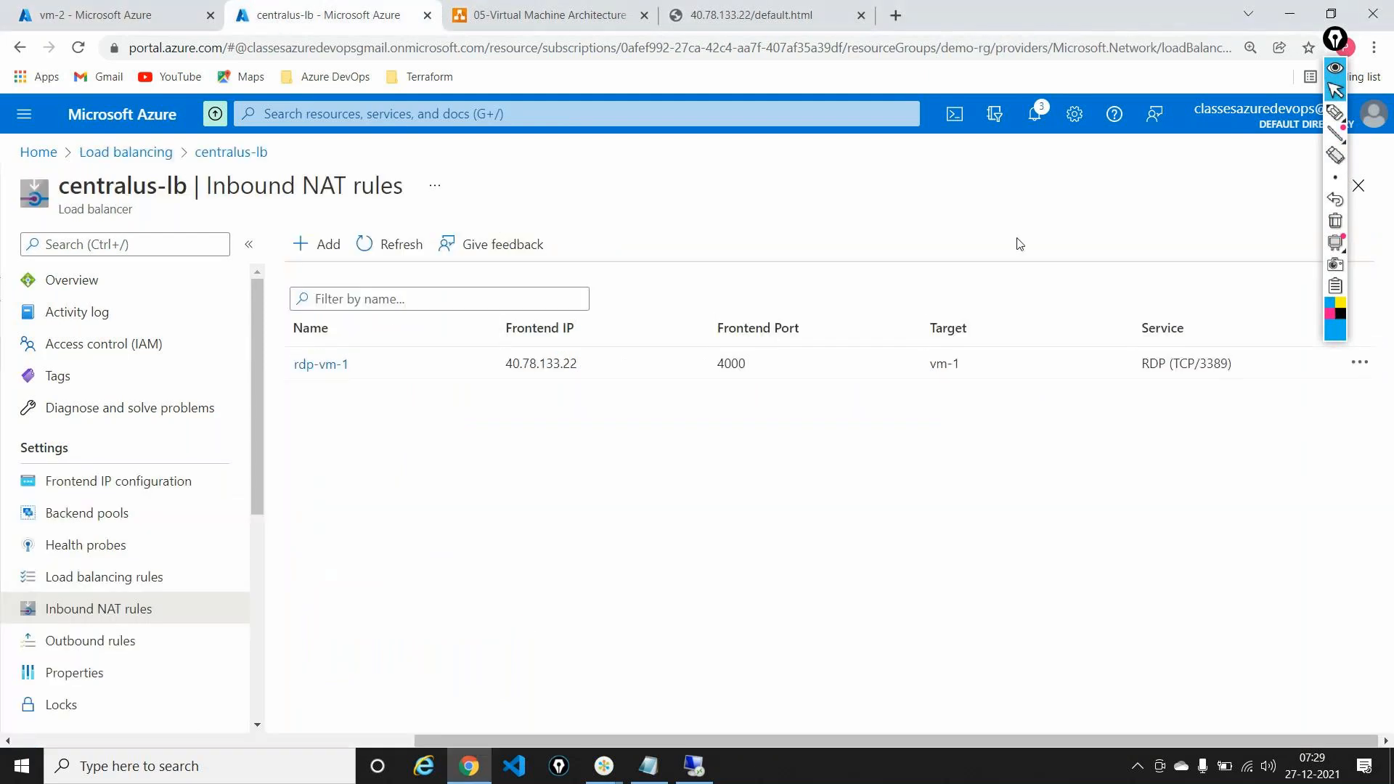
Step: Start a rule named rdp-vm-2 on centralus-ip with frontend port 4001
{"action": "left_click", "coordinate": [1334, 70]}
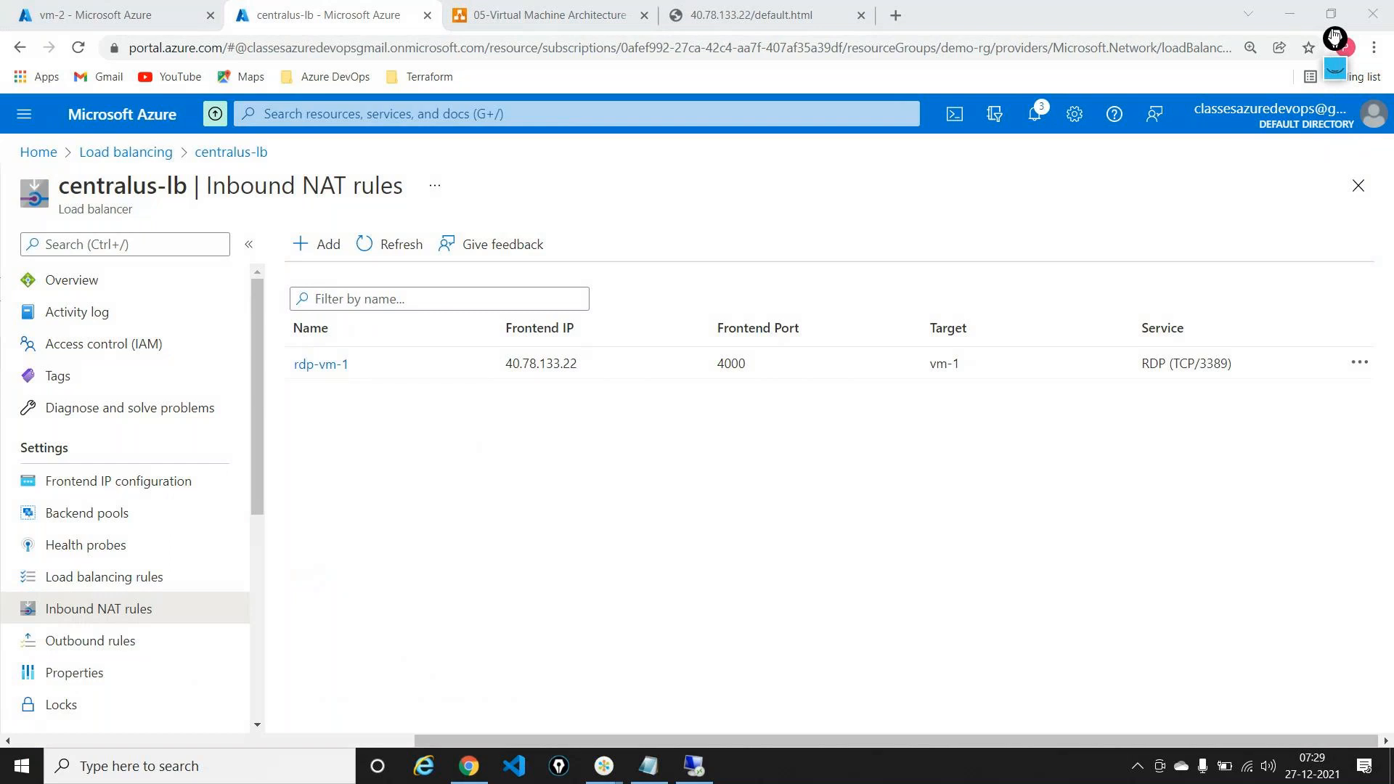
{"action": "left_click", "coordinate": [321, 250]}
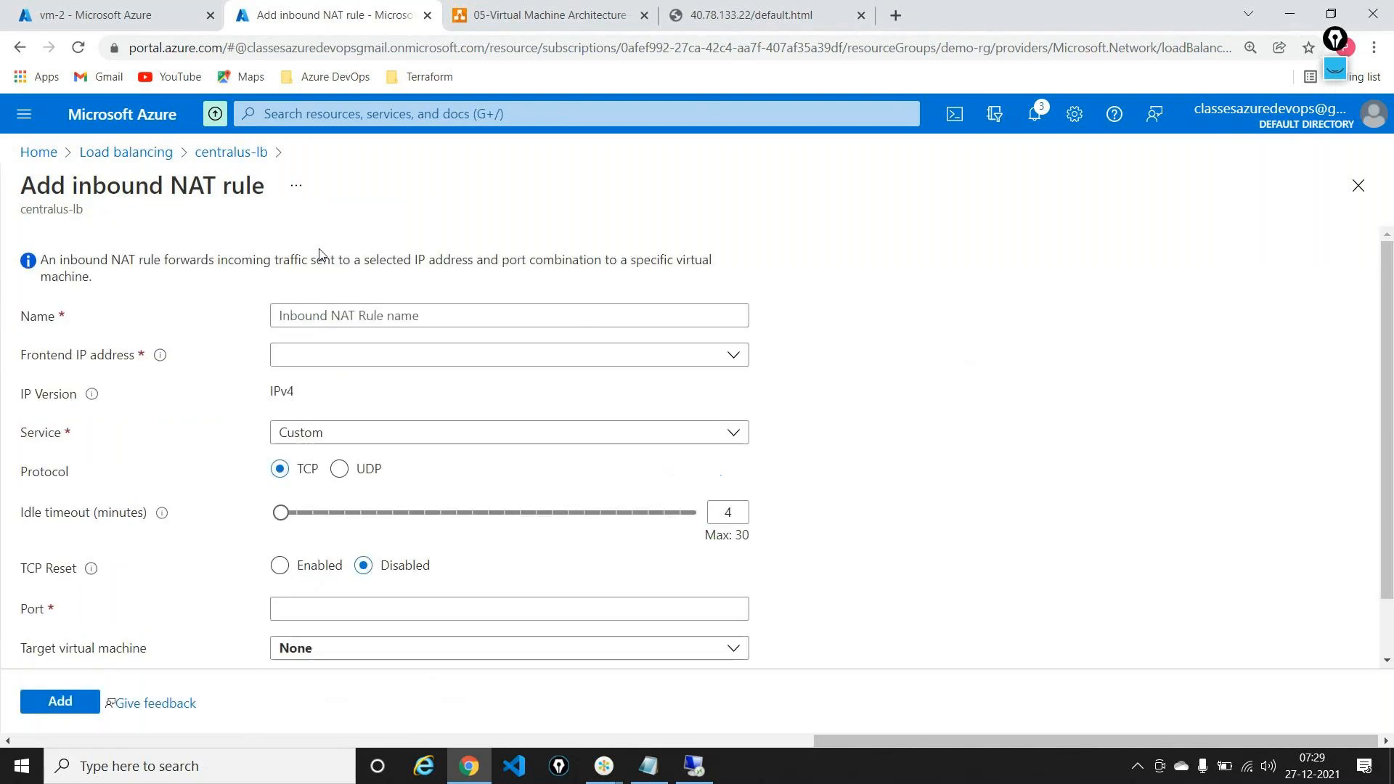
{"action": "type", "text": "rd"}
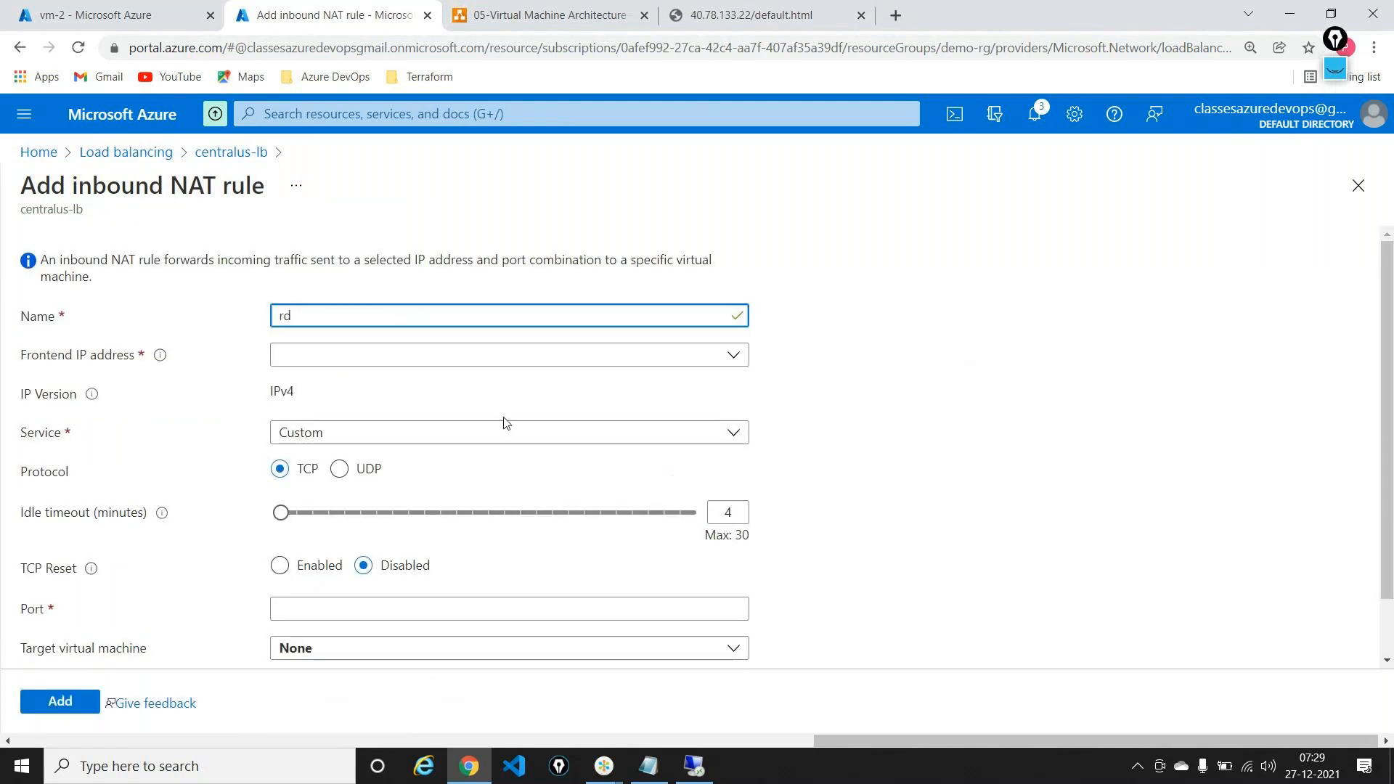
{"action": "type", "text": "p-"}
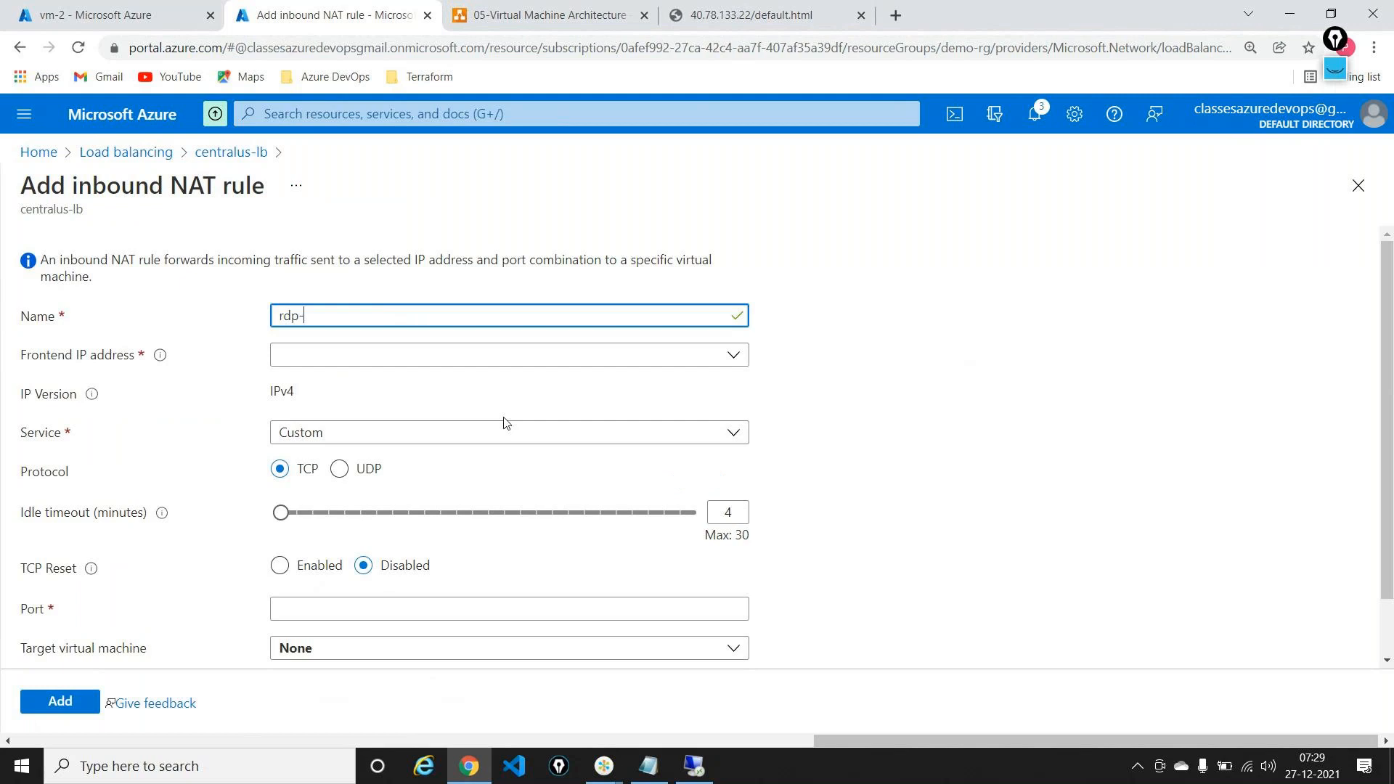
{"action": "type", "text": "vm-2"}
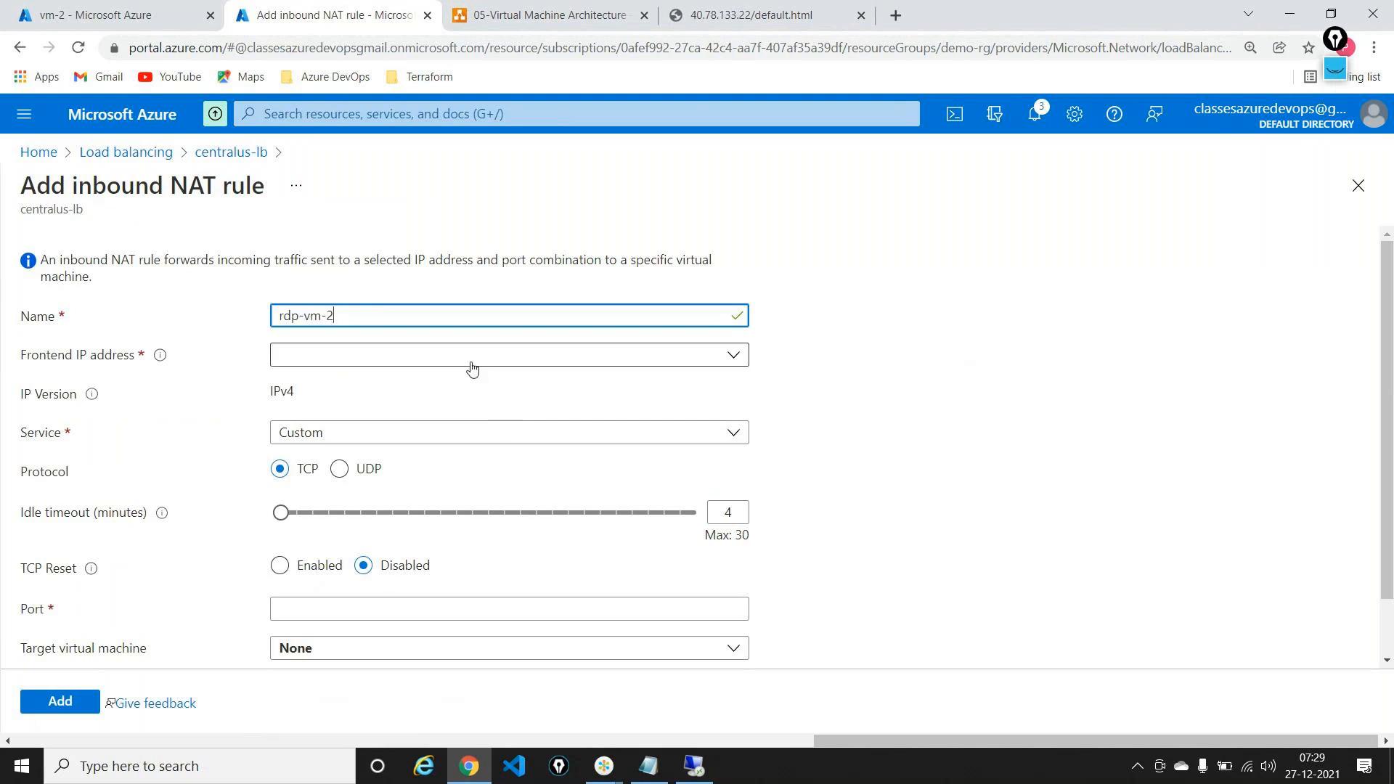
{"action": "left_click", "coordinate": [447, 358]}
{"action": "left_click", "coordinate": [391, 407]}
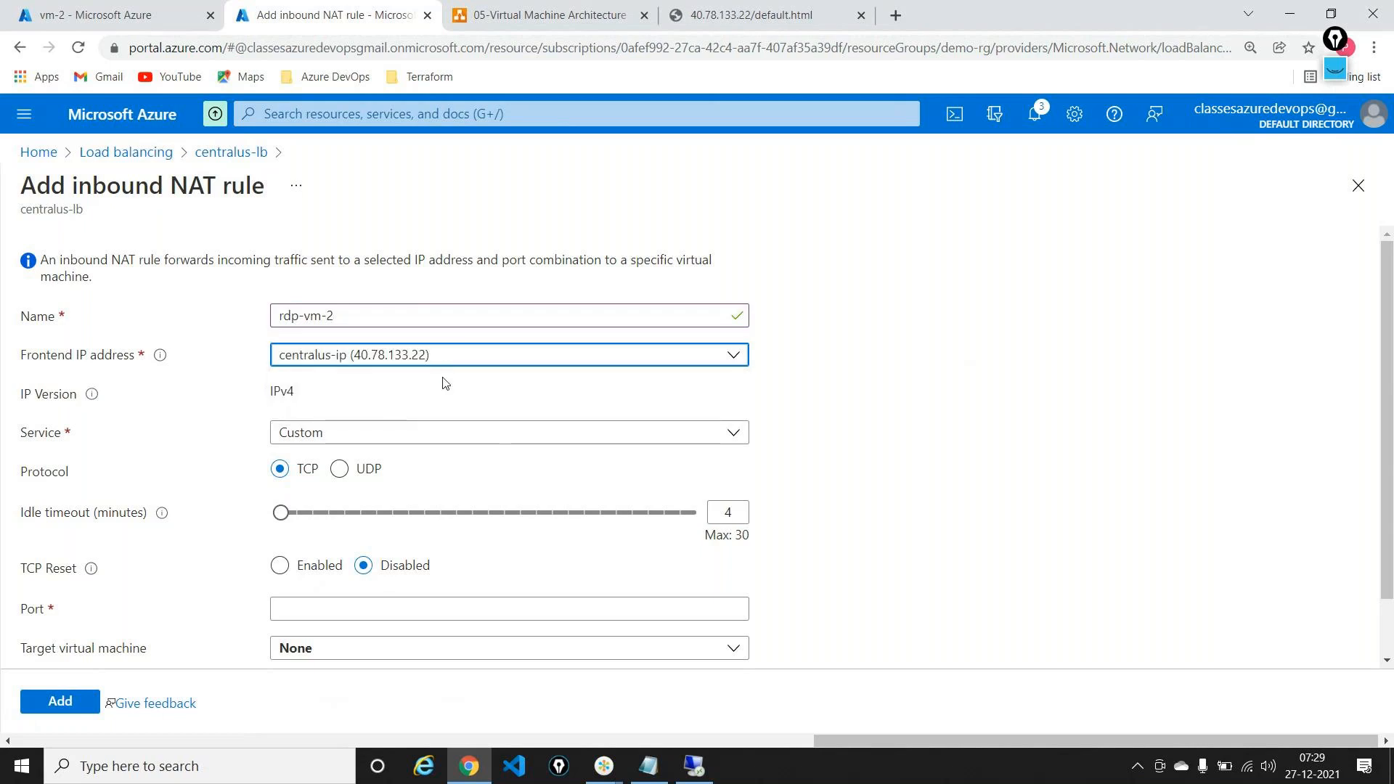
{"action": "scroll", "coordinate": [445, 383], "scroll_direction": "down", "scroll_amount": 1}
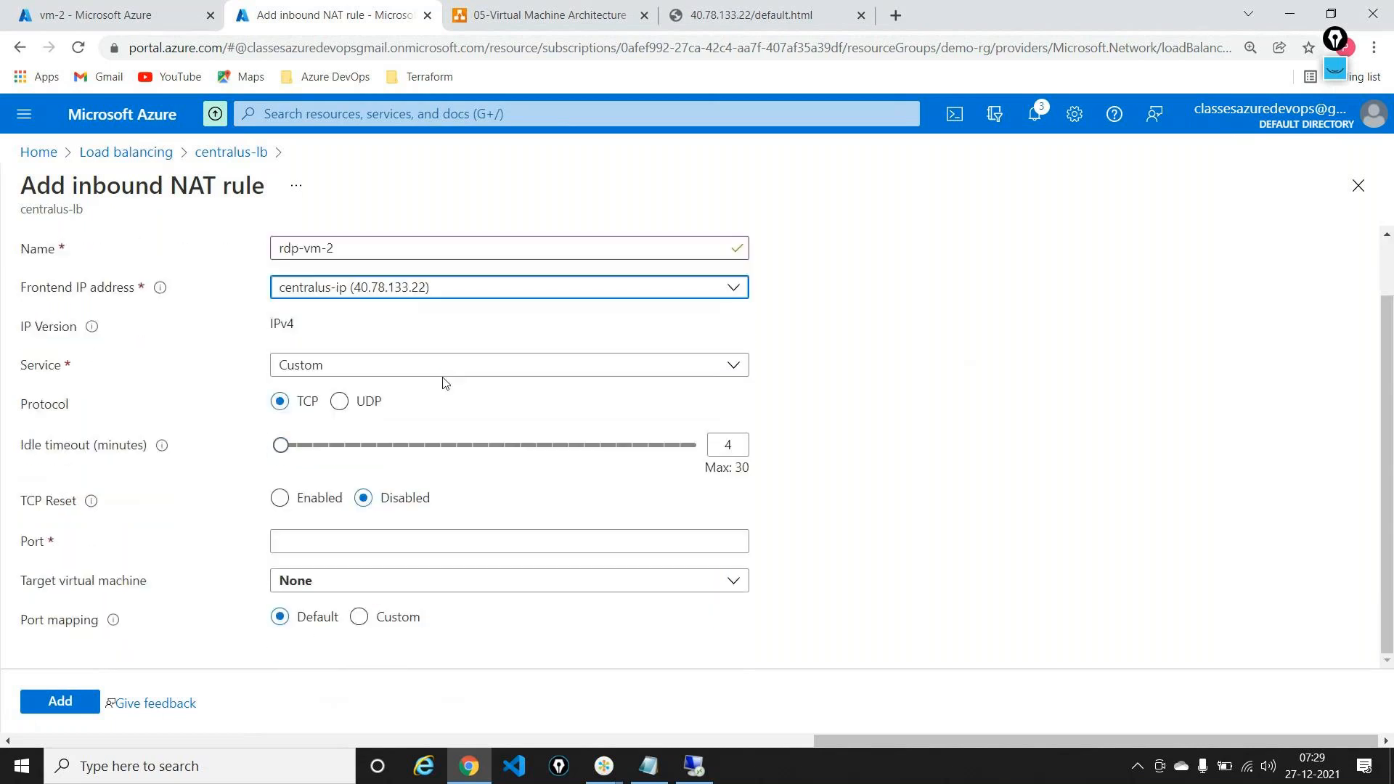
{"action": "left_click", "coordinate": [348, 536]}
{"action": "type", "text": "4000"}
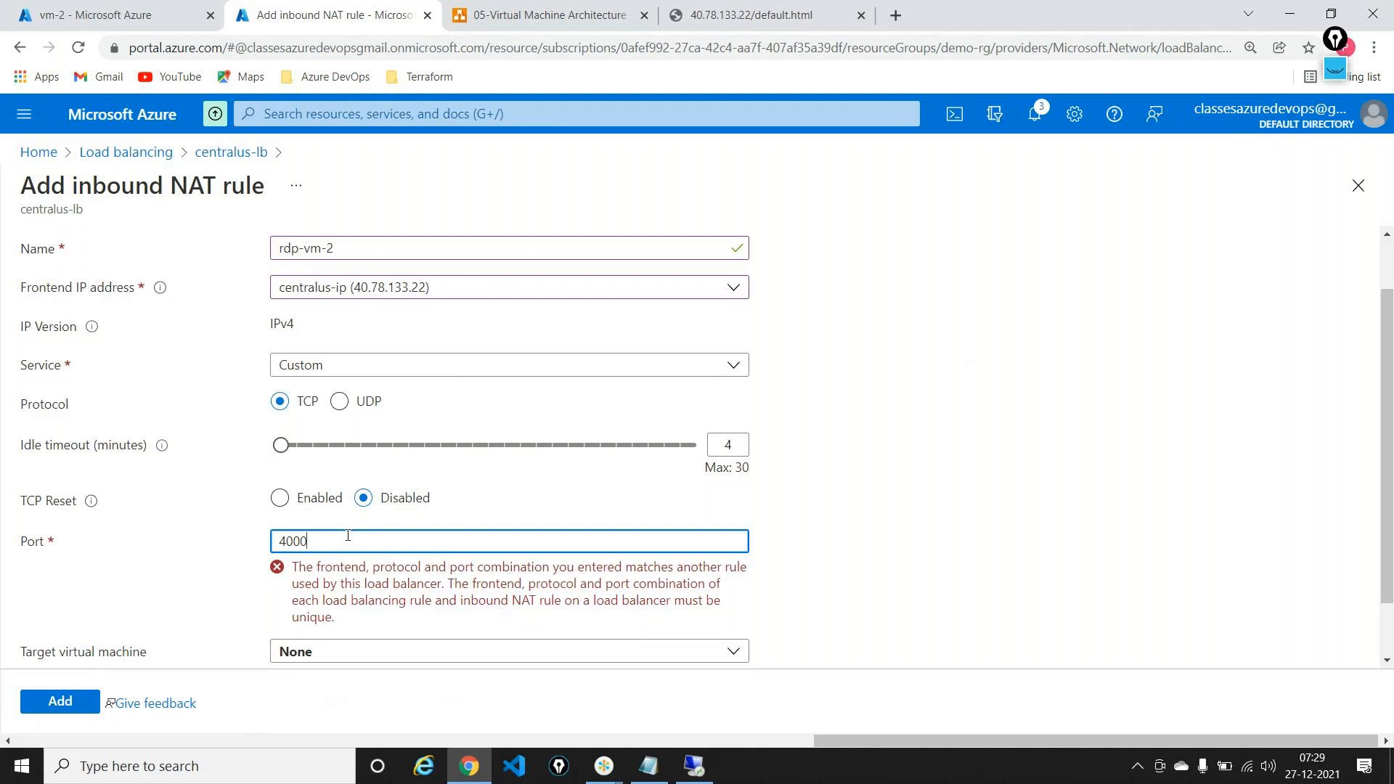
{"action": "key", "text": "BackSpace"}
{"action": "type", "text": "1"}
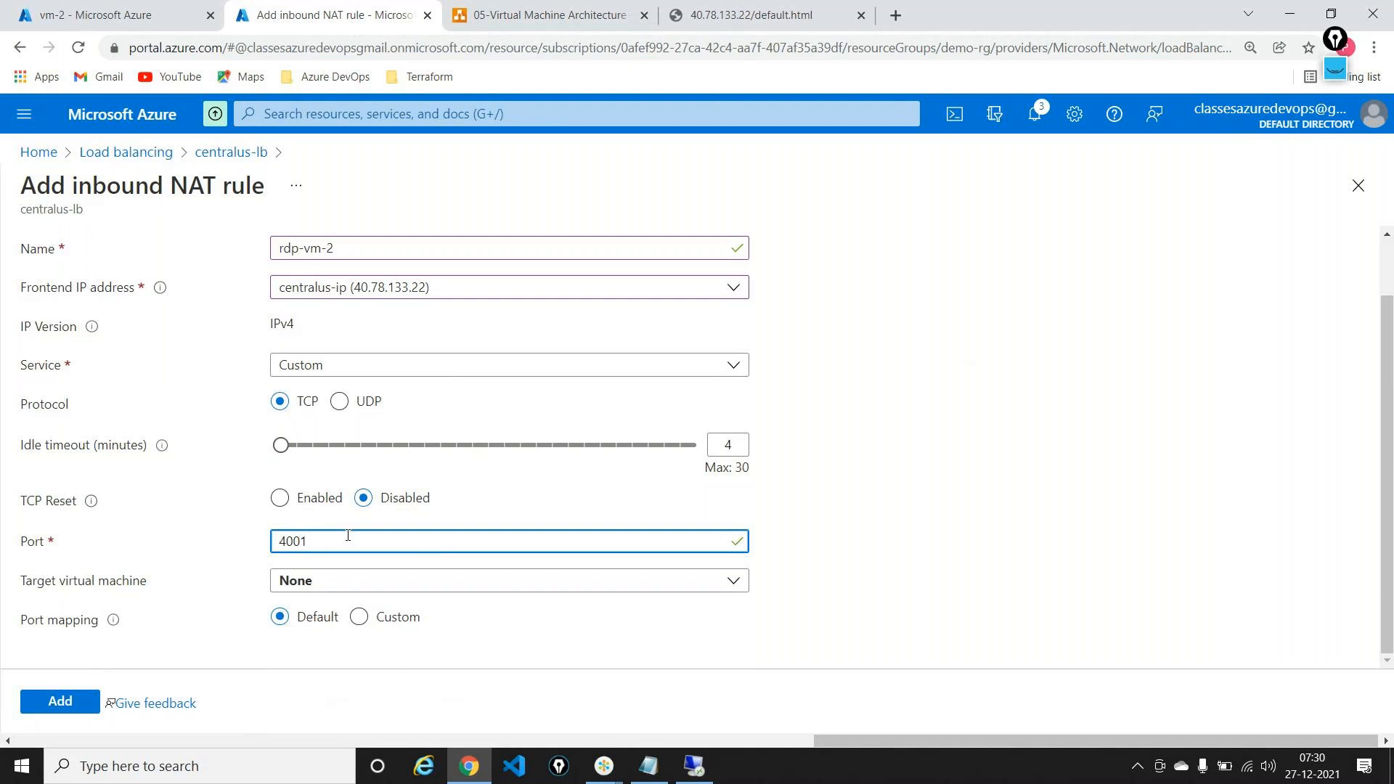
Step: Target vm-2 on ipconfig1 (10.0.0.5) with custom target port 3389 and add the rule
{"action": "left_click", "coordinate": [352, 585]}
{"action": "left_click", "coordinate": [317, 530]}
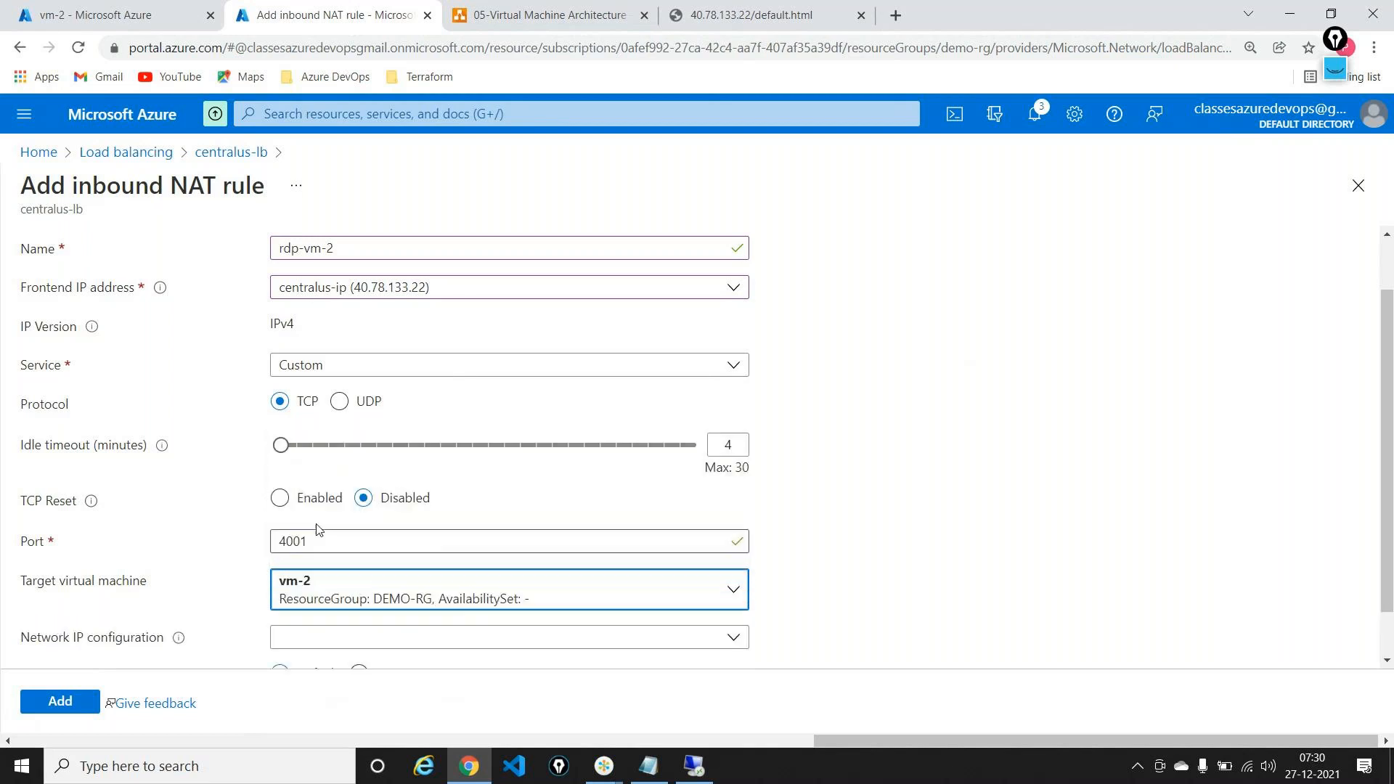
{"action": "scroll", "coordinate": [382, 591], "scroll_direction": "down", "scroll_amount": 1}
{"action": "left_click", "coordinate": [370, 581]}
{"action": "left_click", "coordinate": [346, 610]}
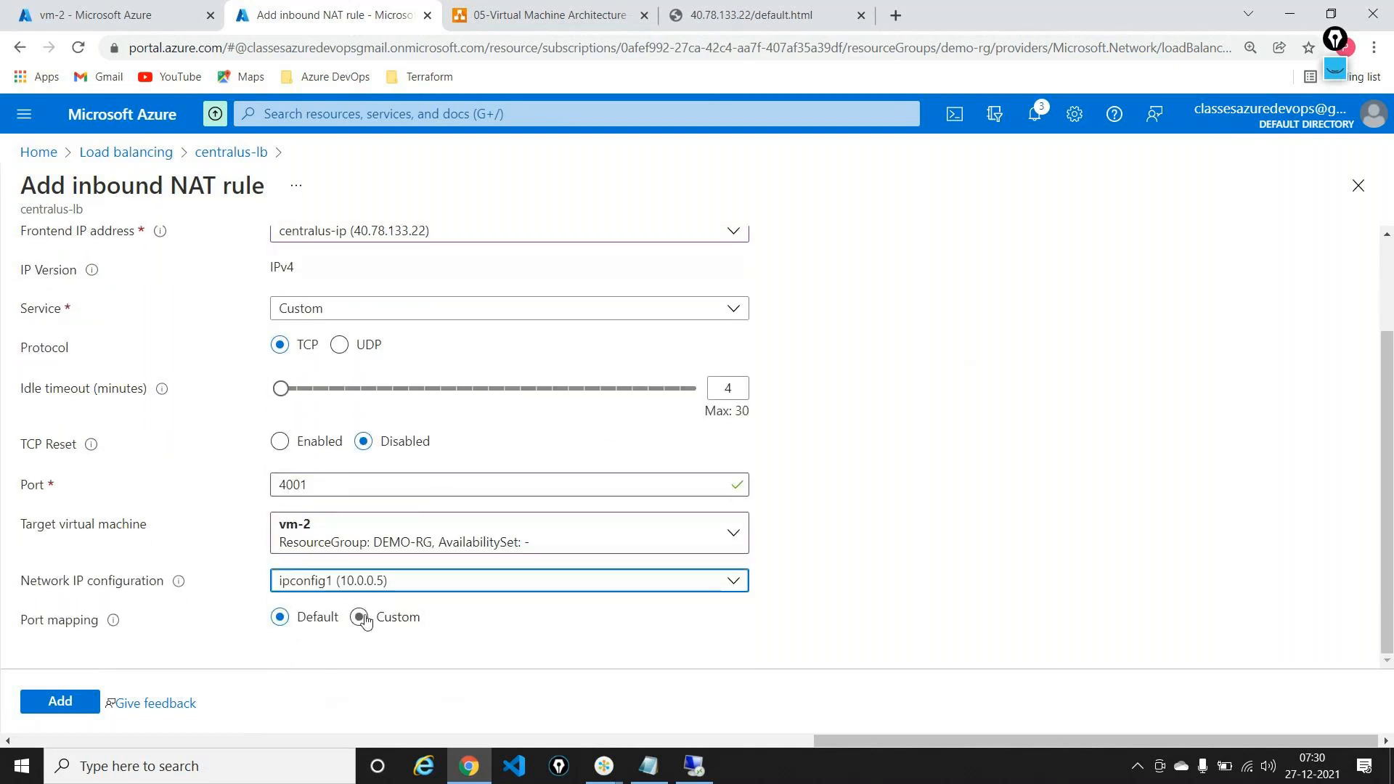
{"action": "left_click", "coordinate": [360, 617]}
{"action": "scroll", "coordinate": [356, 623], "scroll_direction": "down", "scroll_amount": 1}
{"action": "double_click", "coordinate": [326, 623]}
{"action": "type", "text": "3389"}
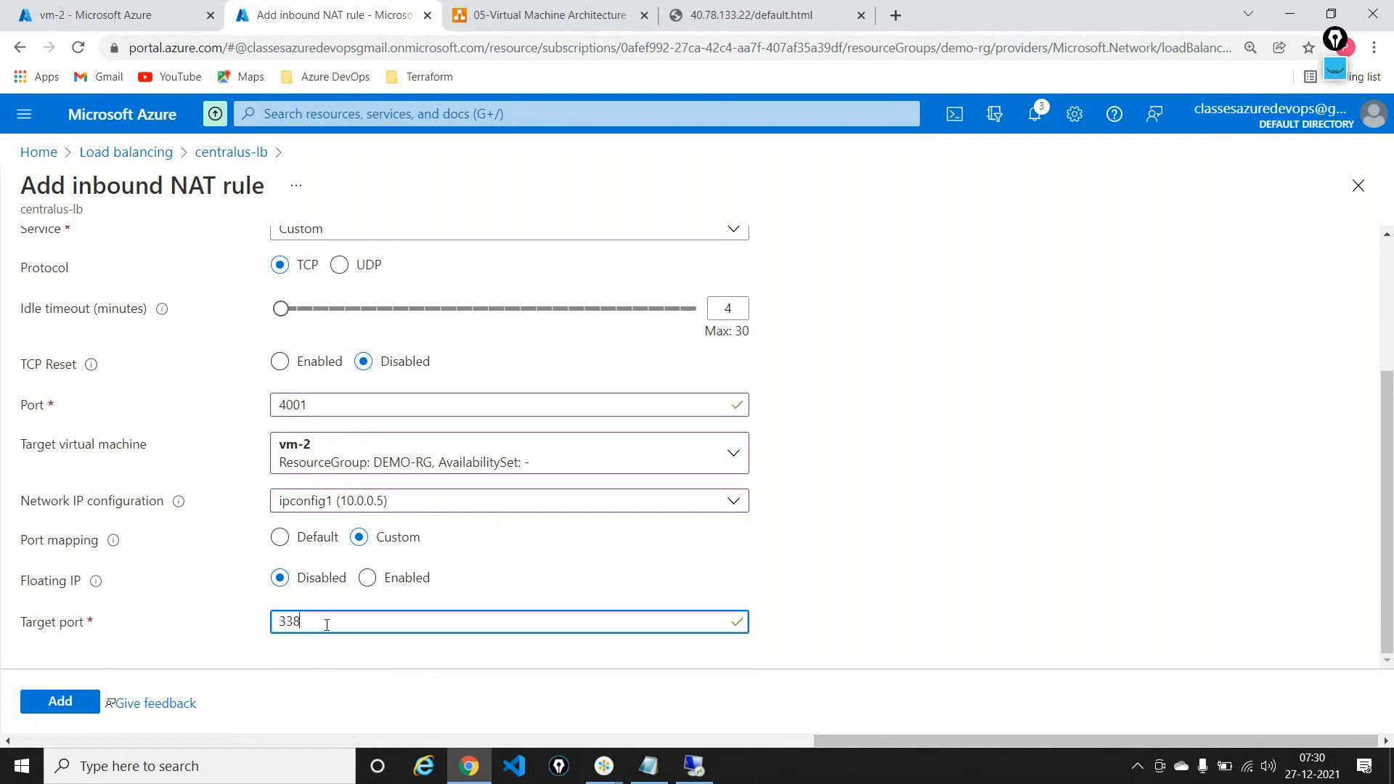
{"action": "left_click", "coordinate": [78, 711]}
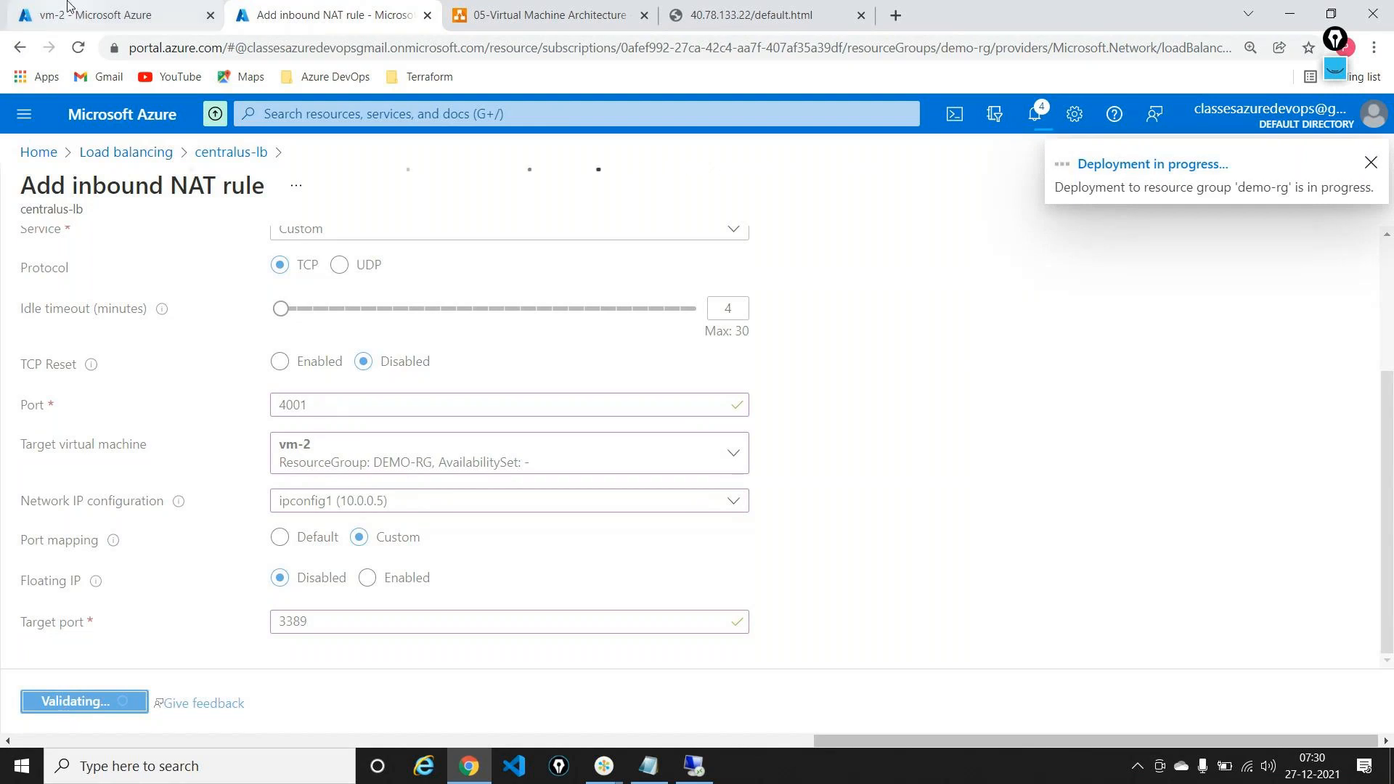
{"action": "left_click", "coordinate": [68, 8]}
Step: Check centralus-lb's rules (rdp-vm-1 port 4000, rdp-vm-2 port 4001) and copy frontend IP 40.78.133.22
{"action": "left_click", "coordinate": [33, 151]}
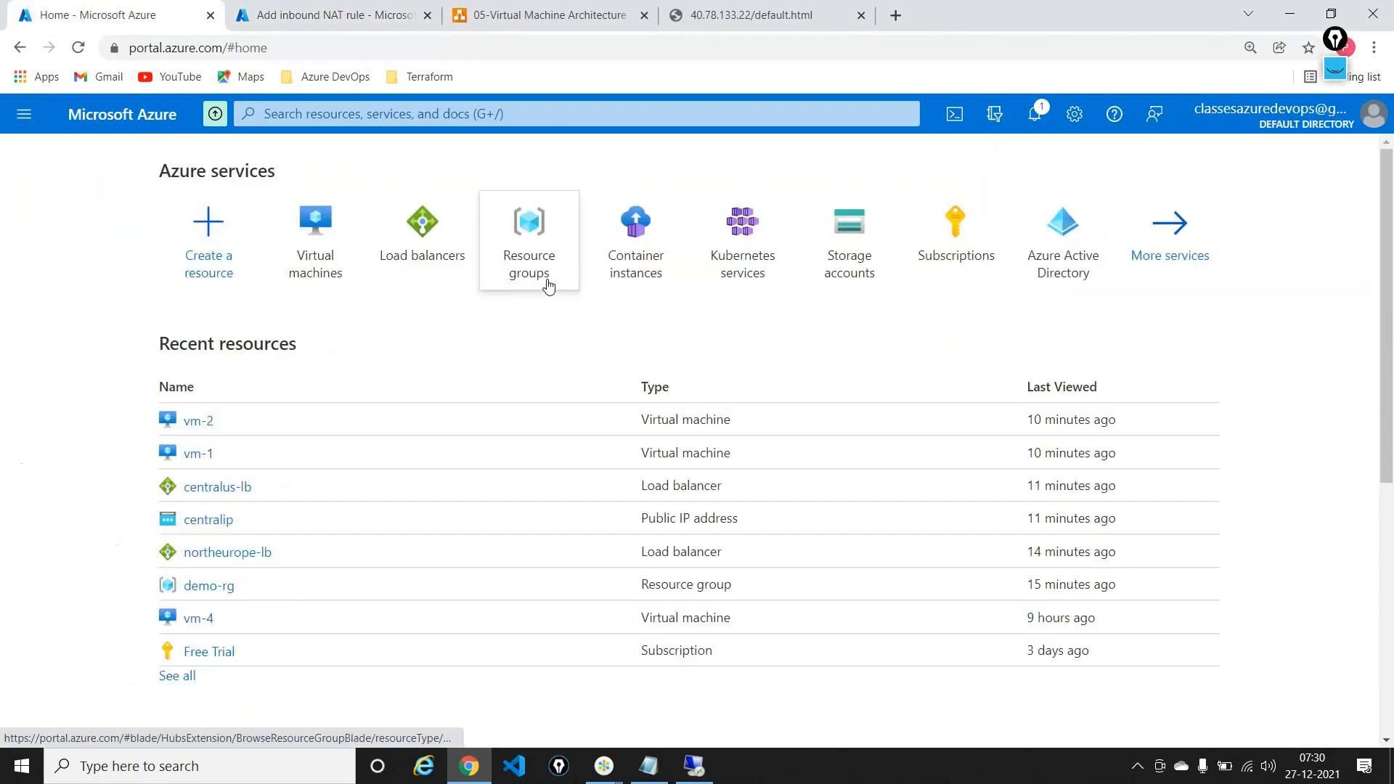
{"action": "left_click", "coordinate": [445, 211]}
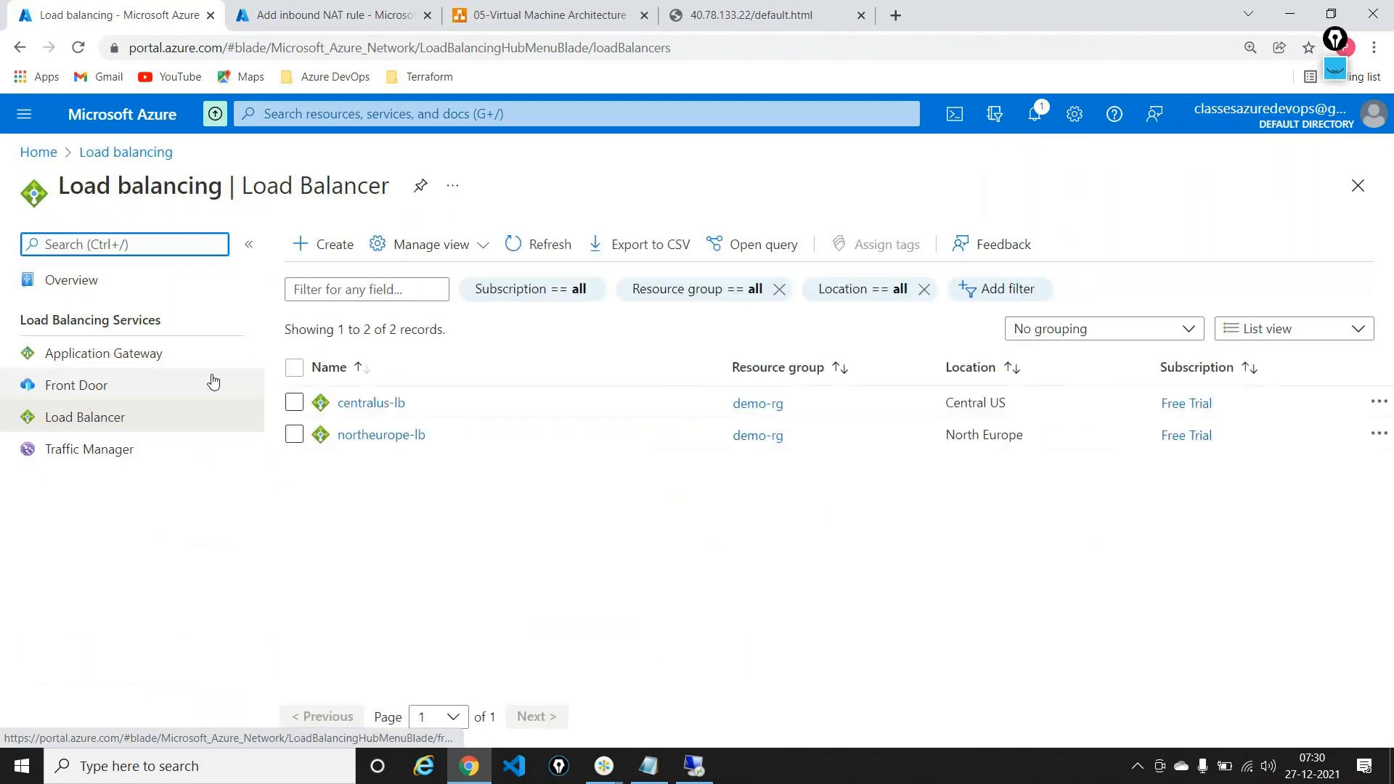
{"action": "left_click", "coordinate": [355, 409]}
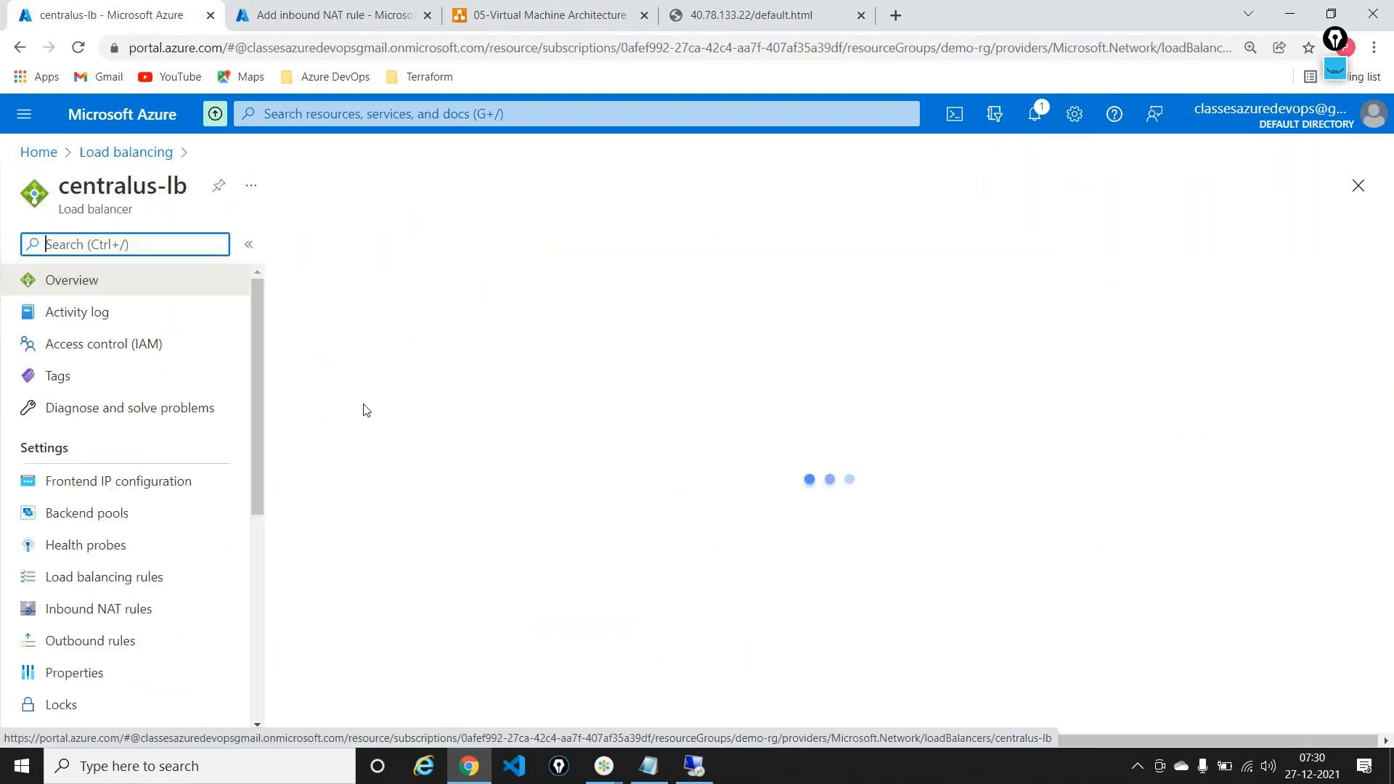
{"action": "left_click", "coordinate": [73, 606]}
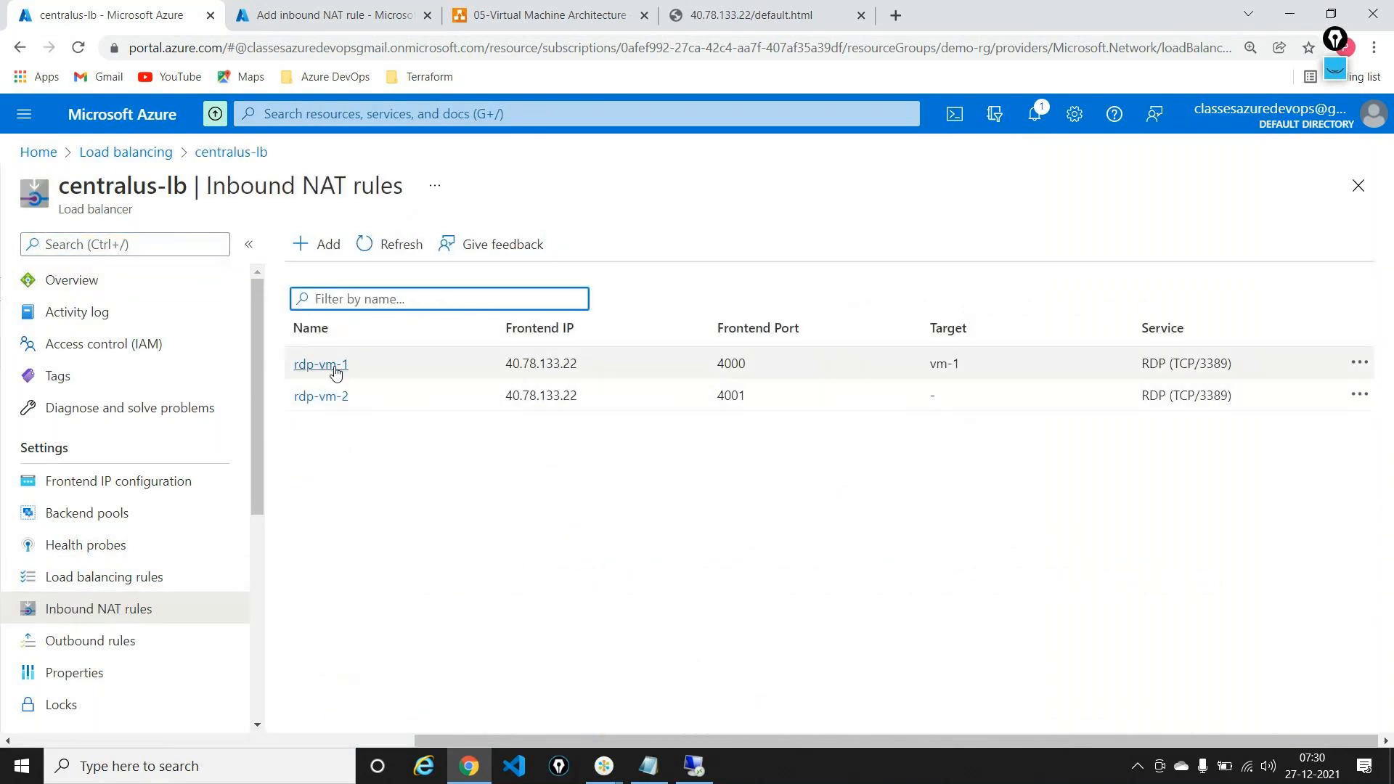
{"action": "double_click", "coordinate": [558, 363]}
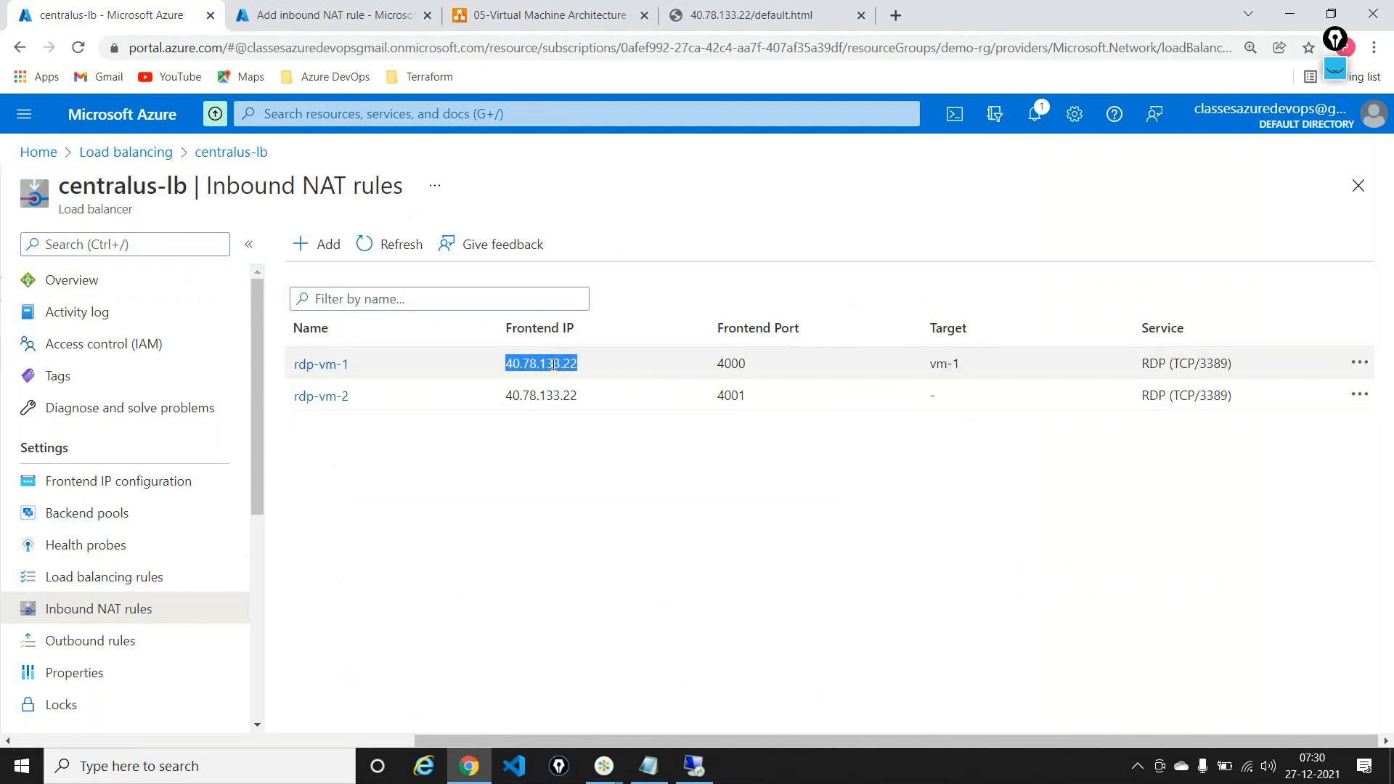
{"action": "left_click_drag", "start_coordinate": [752, 362], "coordinate": [713, 364]}
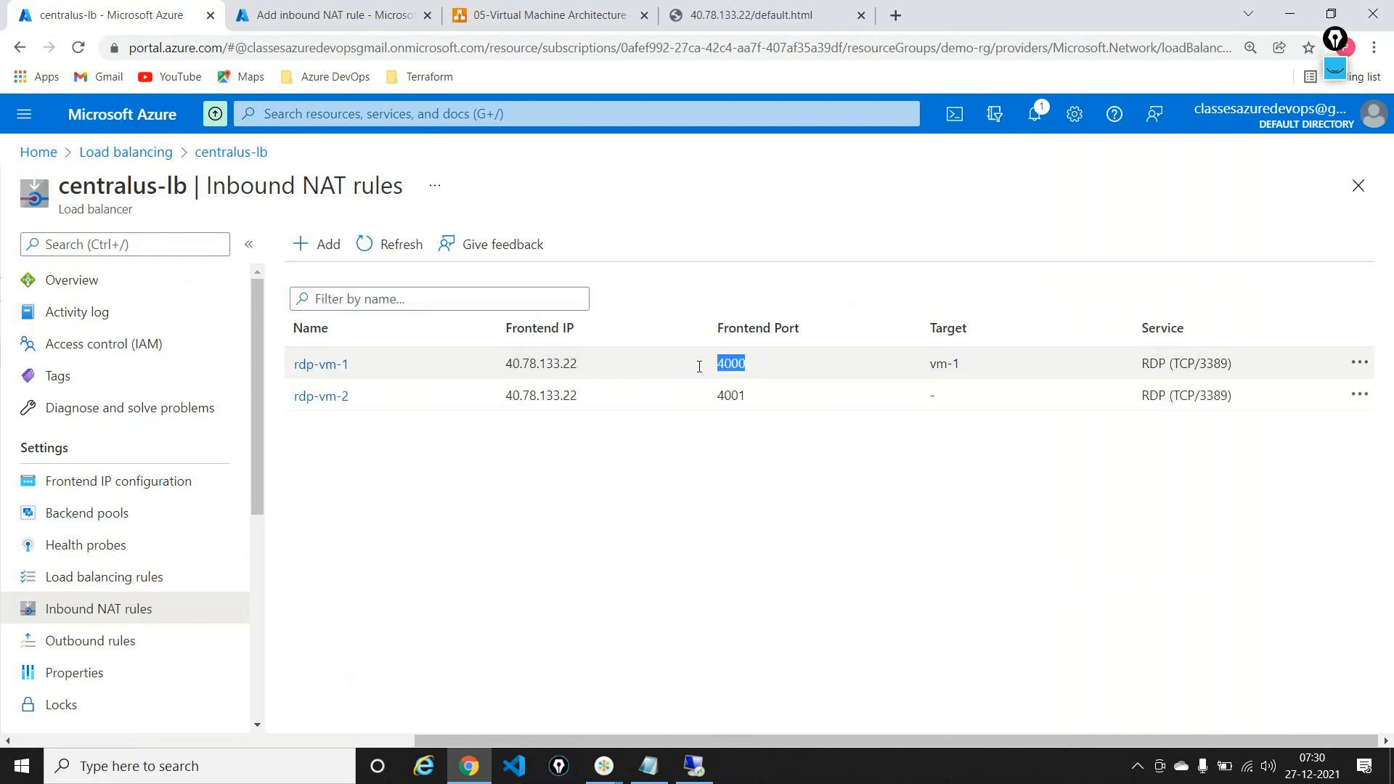
{"action": "double_click", "coordinate": [551, 363]}
{"action": "key", "text": "ctrl+c"}
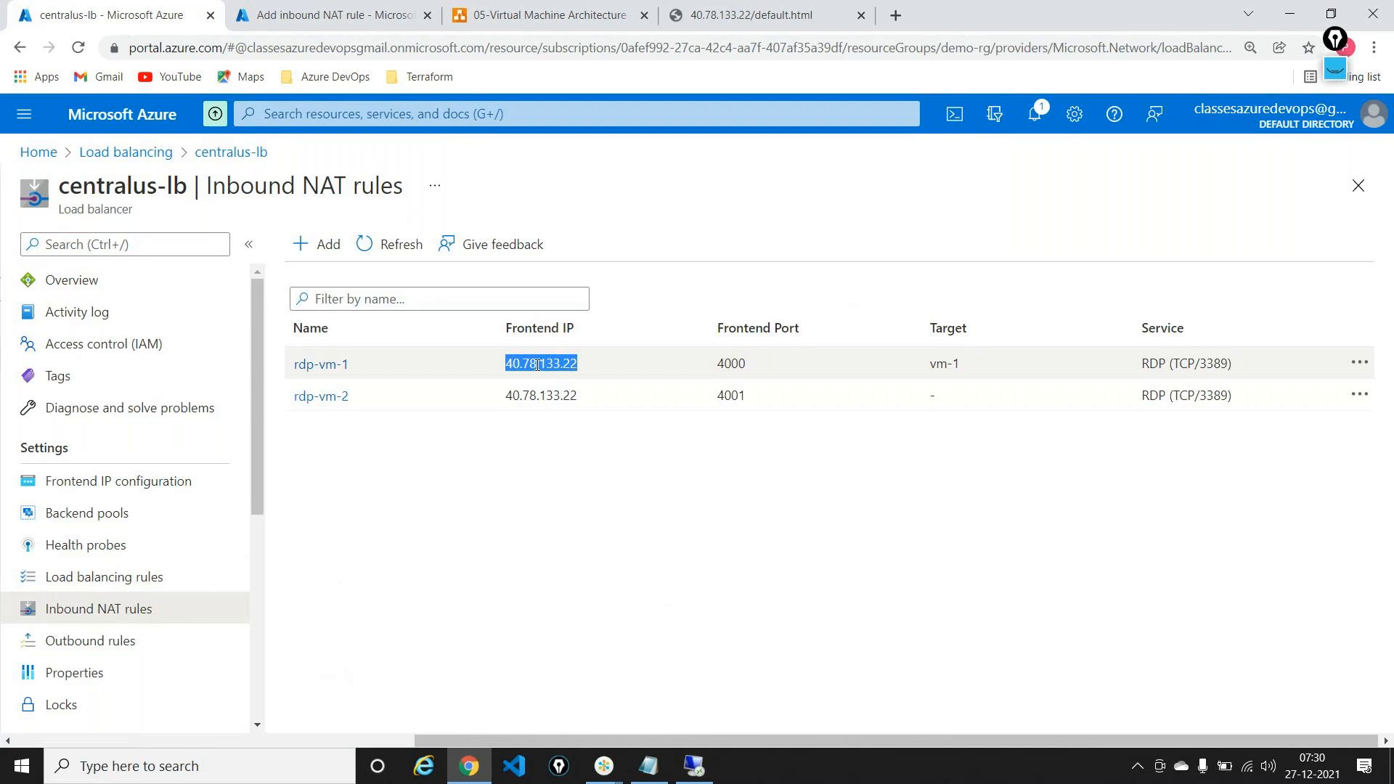
Step: Set the Remote Desktop computer address to 40.78.133.22:4000
{"action": "left_click", "coordinate": [694, 766]}
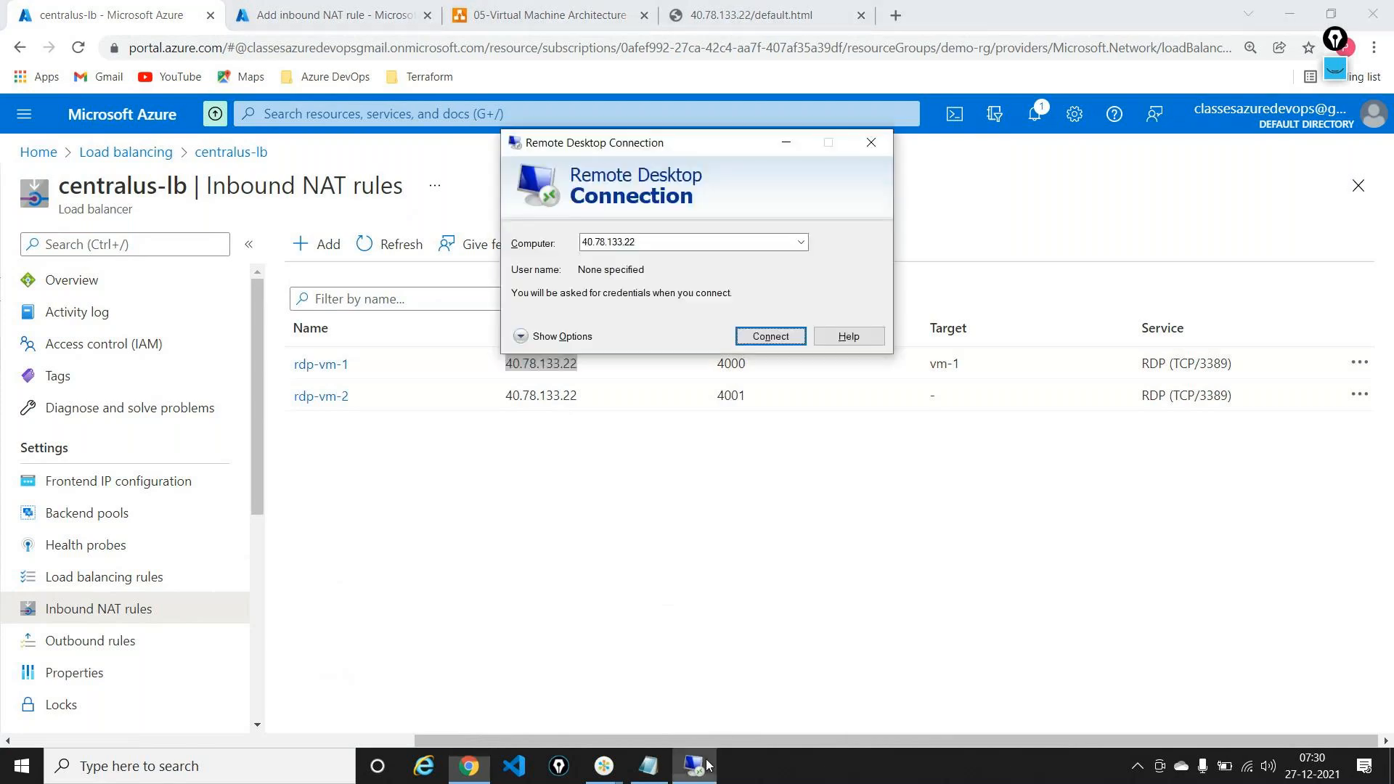
{"action": "double_click", "coordinate": [725, 245]}
{"action": "key", "text": "BackSpace"}
{"action": "key", "text": "ctrl+v"}
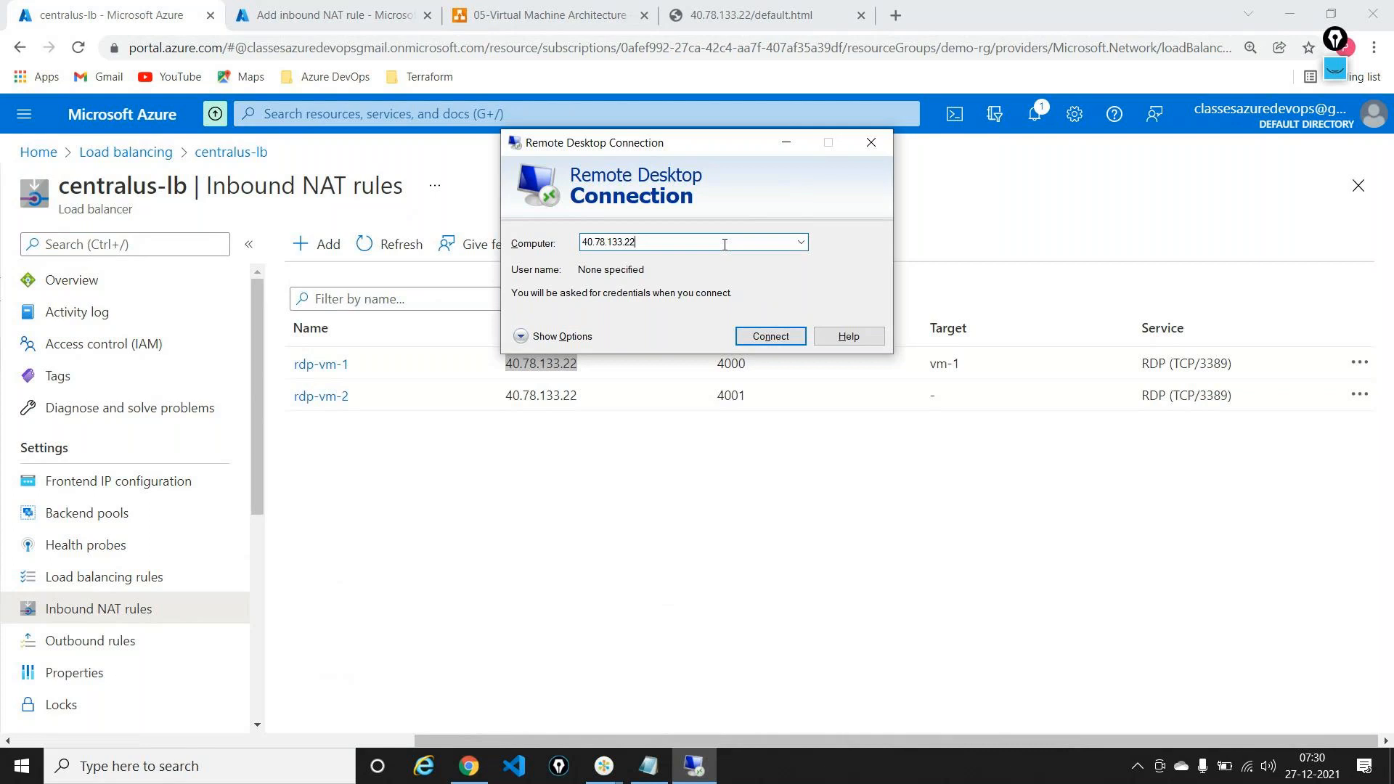
{"action": "type", "text": ":"}
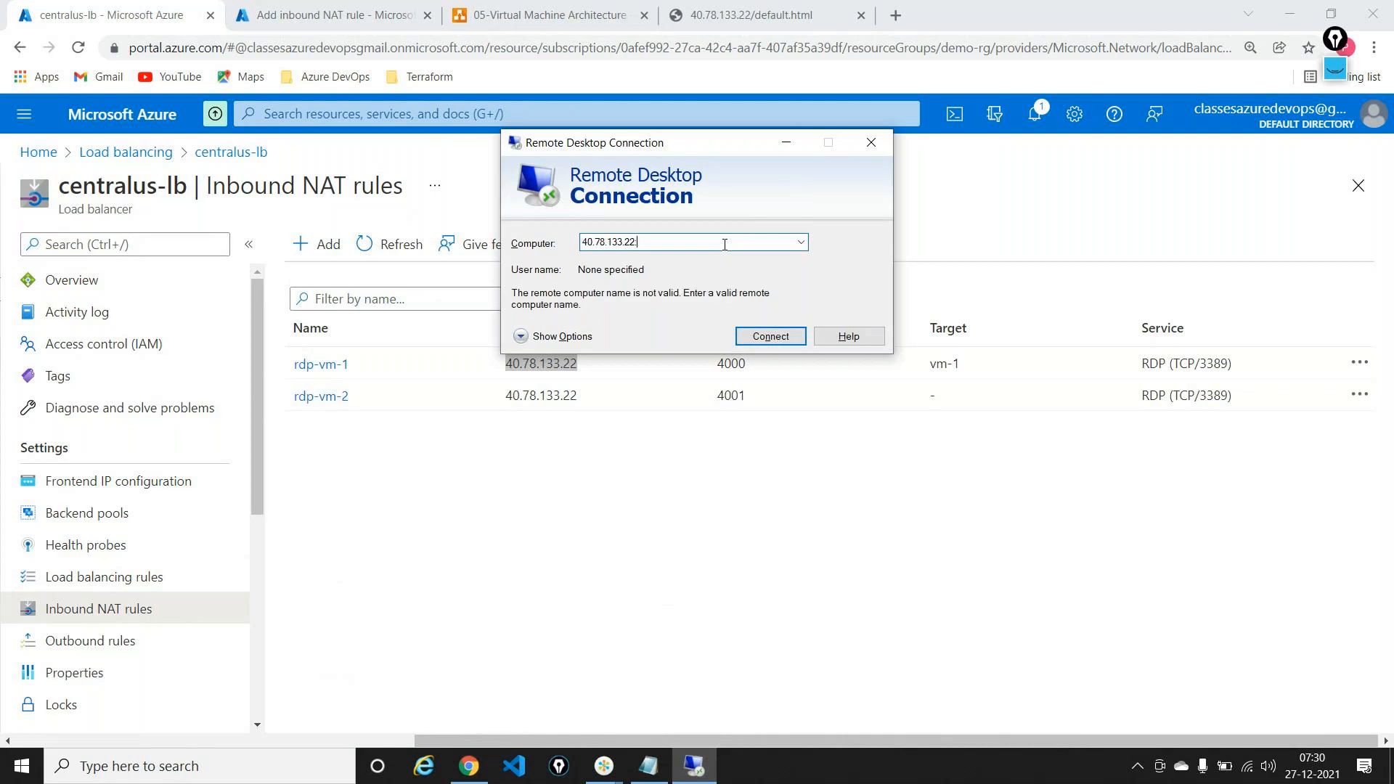
{"action": "type", "text": "4000"}
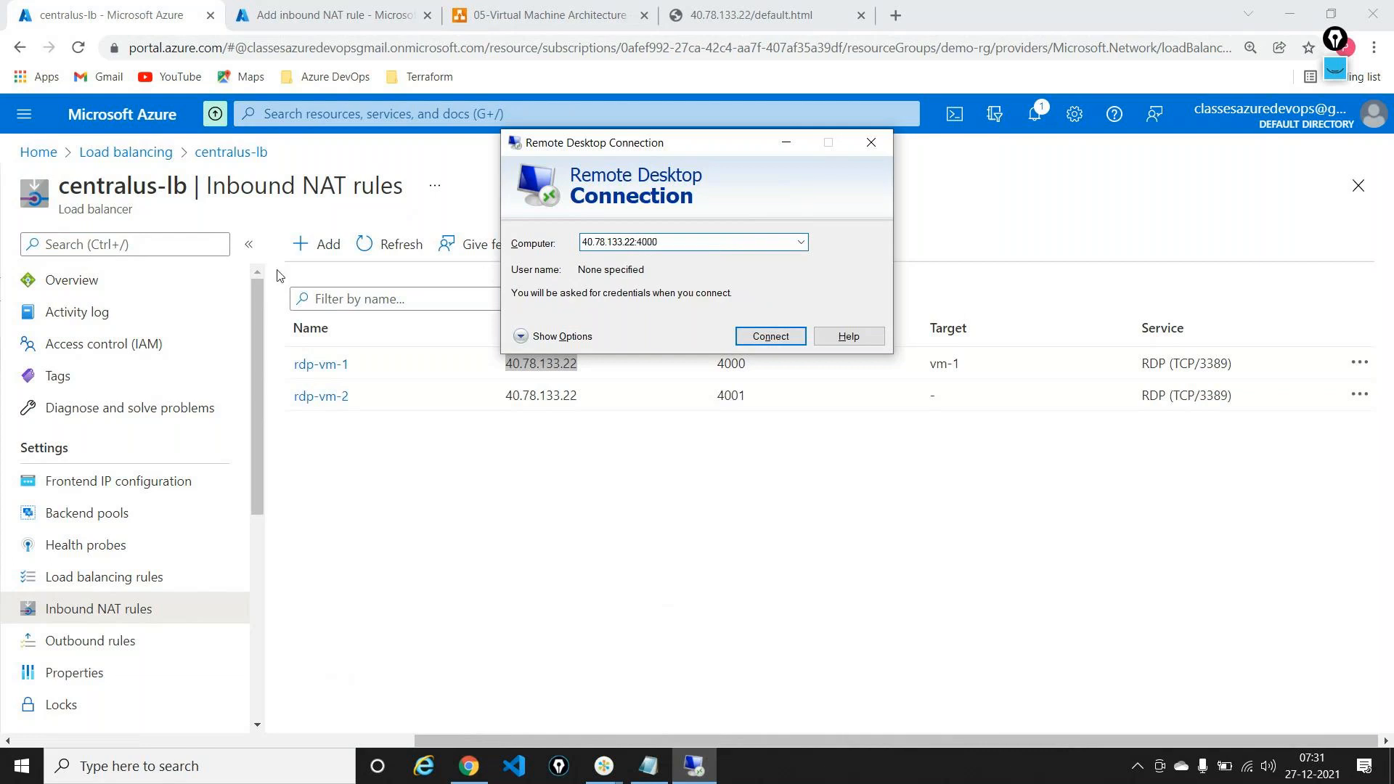
{"action": "double_click", "coordinate": [730, 241]}
{"action": "key", "text": "ctrl+c"}
Step: Select and delete the port notes in Notepad
{"action": "left_click", "coordinate": [636, 767]}
{"action": "left_click_drag", "start_coordinate": [406, 262], "coordinate": [145, 87]}
{"action": "key", "text": "BackSpace"}
Step: Paste 40.78.133.22:4000 over the Notepad notes and highlight the address with Epic Pen
{"action": "key", "text": "ctrl+v"}
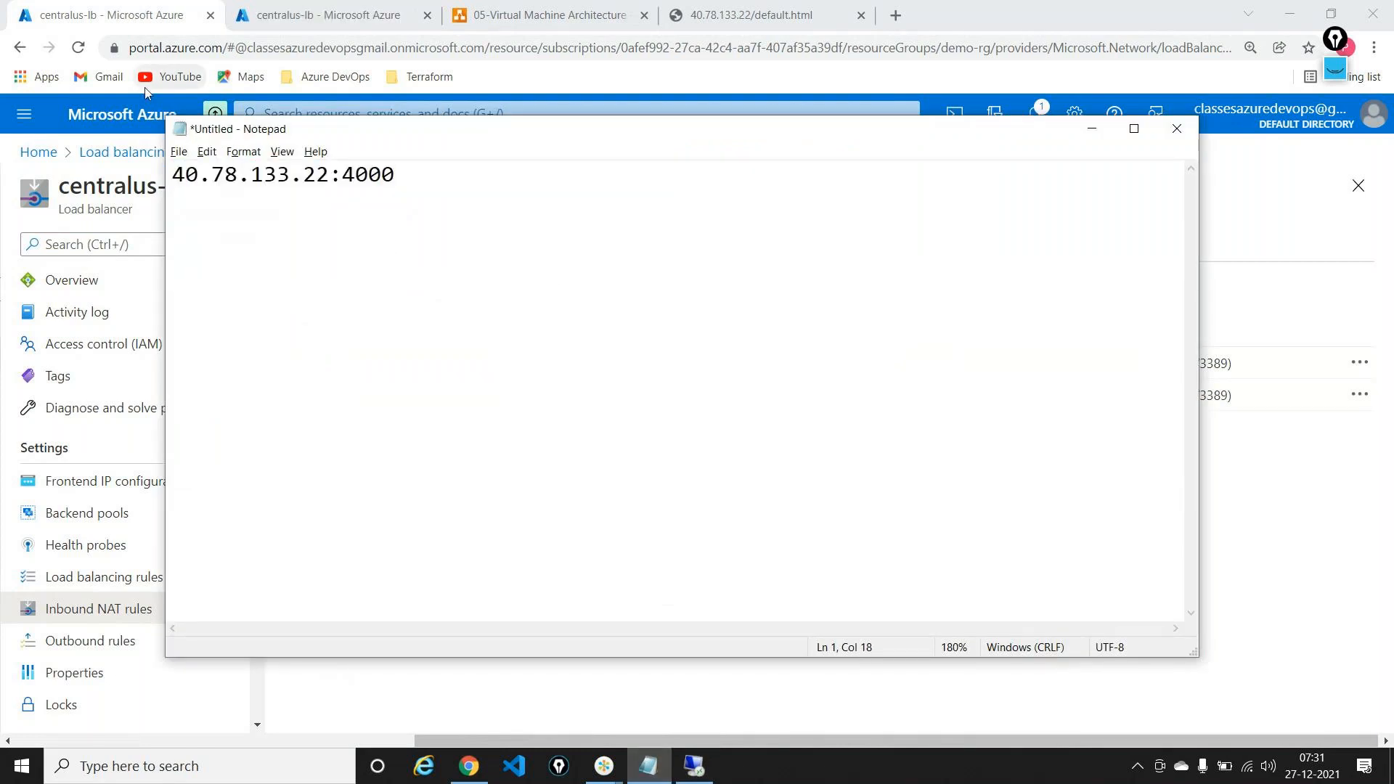
{"action": "left_click", "coordinate": [1334, 38]}
{"action": "left_click", "coordinate": [1336, 114]}
{"action": "mouse_move", "coordinate": [169, 198]}
{"action": "left_mouse_down"}
{"action": "mouse_move", "coordinate": [333, 193]}
{"action": "mouse_move", "coordinate": [335, 165]}
{"action": "mouse_move", "coordinate": [341, 187]}
{"action": "mouse_move", "coordinate": [359, 160]}
{"action": "mouse_move", "coordinate": [356, 193]}
{"action": "mouse_move", "coordinate": [397, 190]}
{"action": "mouse_move", "coordinate": [371, 161]}
{"action": "left_mouse_up"}
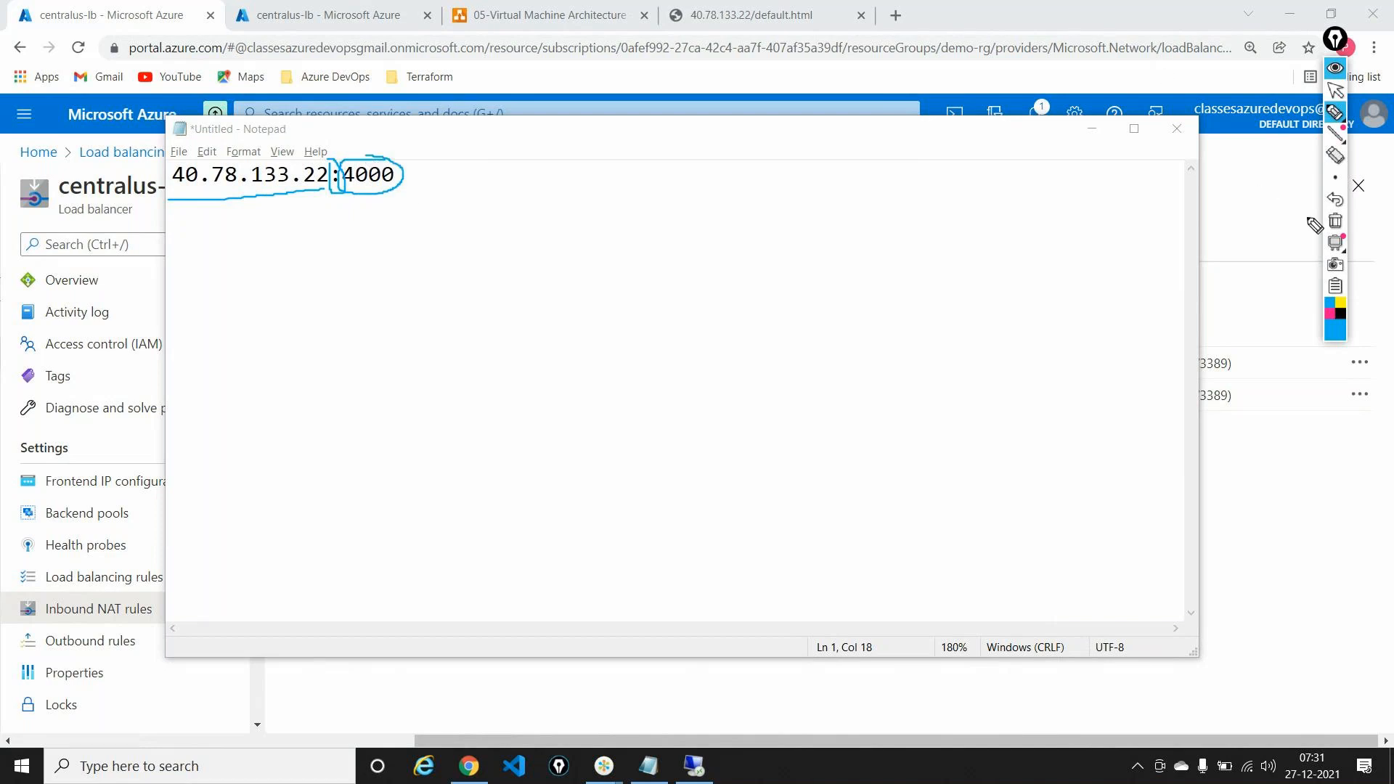
Step: Clear the highlight ink and minimise Notepad to reveal the Remote Desktop dialog
{"action": "left_click", "coordinate": [1332, 221]}
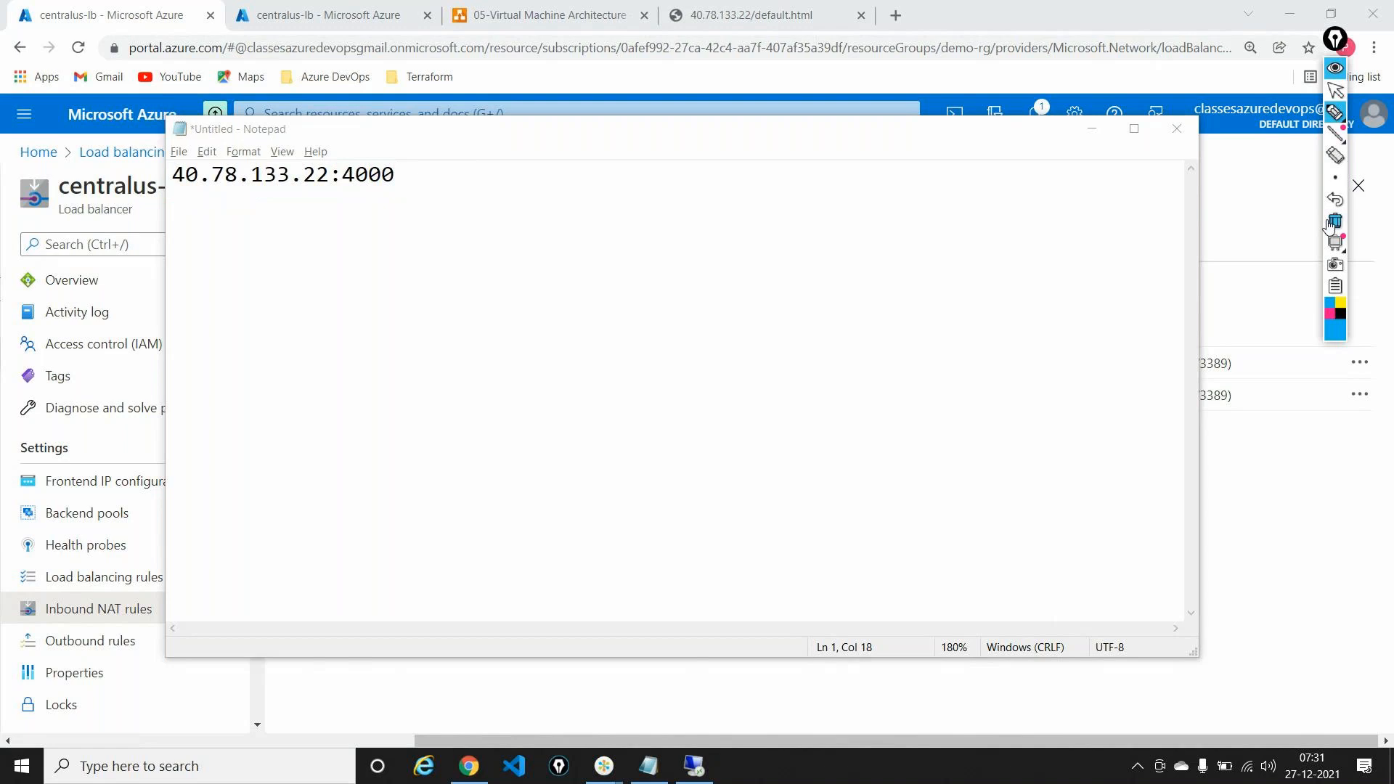
{"action": "left_click", "coordinate": [1334, 90]}
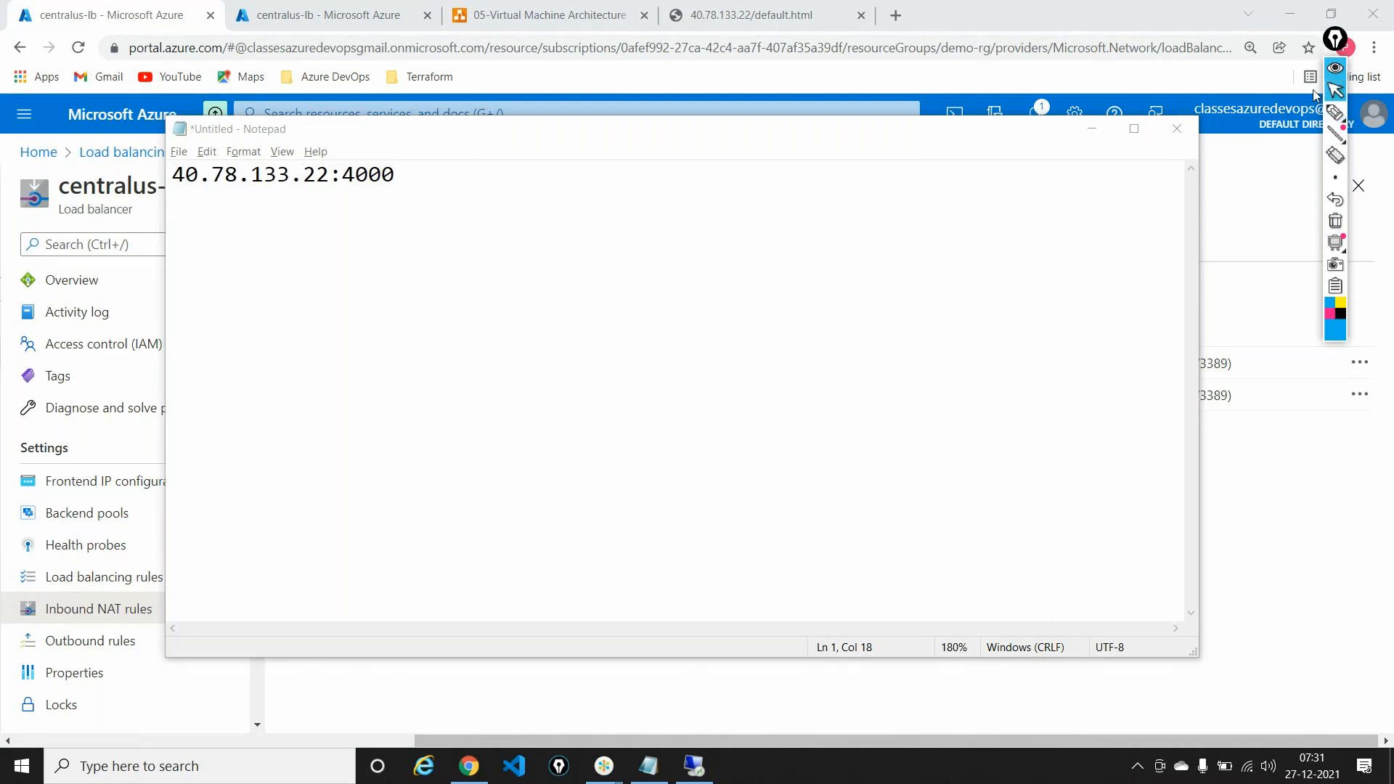
{"action": "left_click", "coordinate": [1090, 128]}
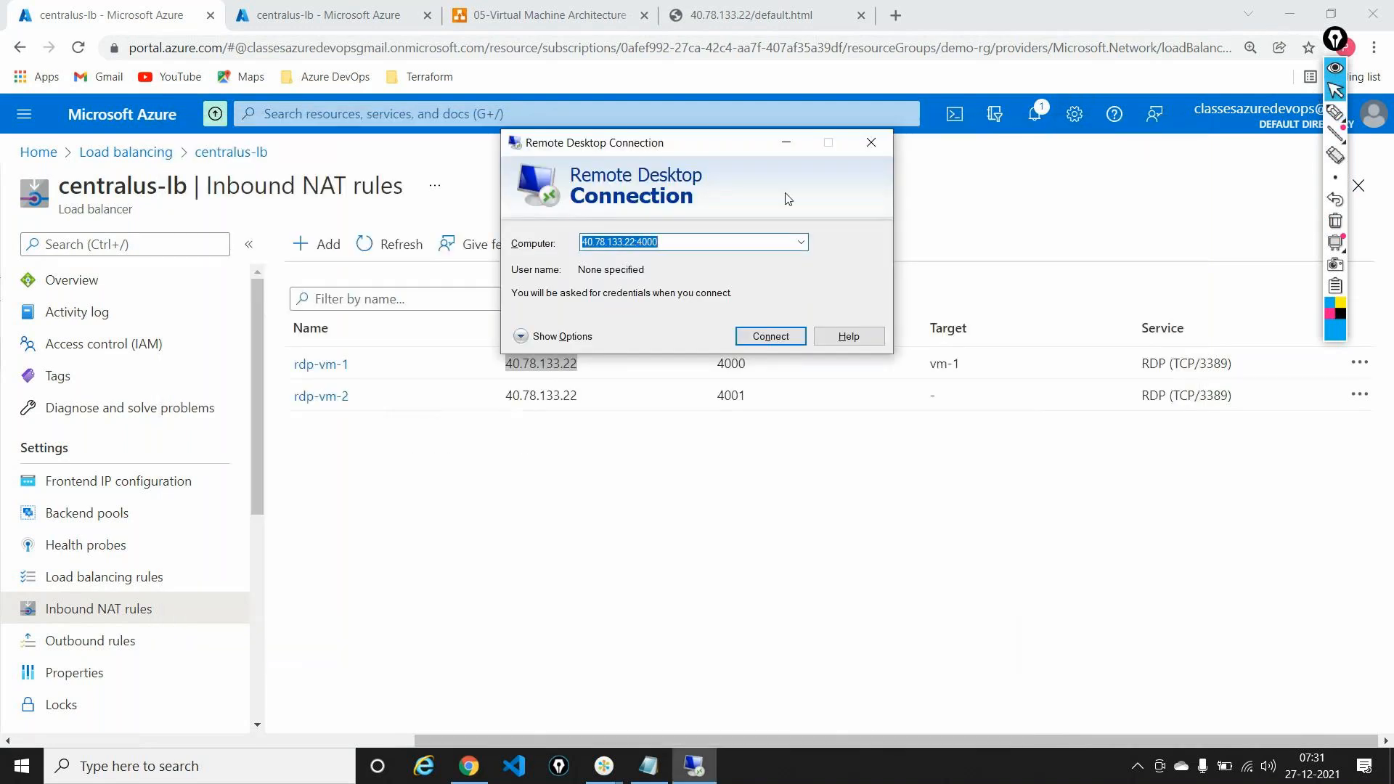
Step: Connect to 40.78.133.22:4000 using a different account, entering the VM's local username and password
{"action": "left_click", "coordinate": [786, 142]}
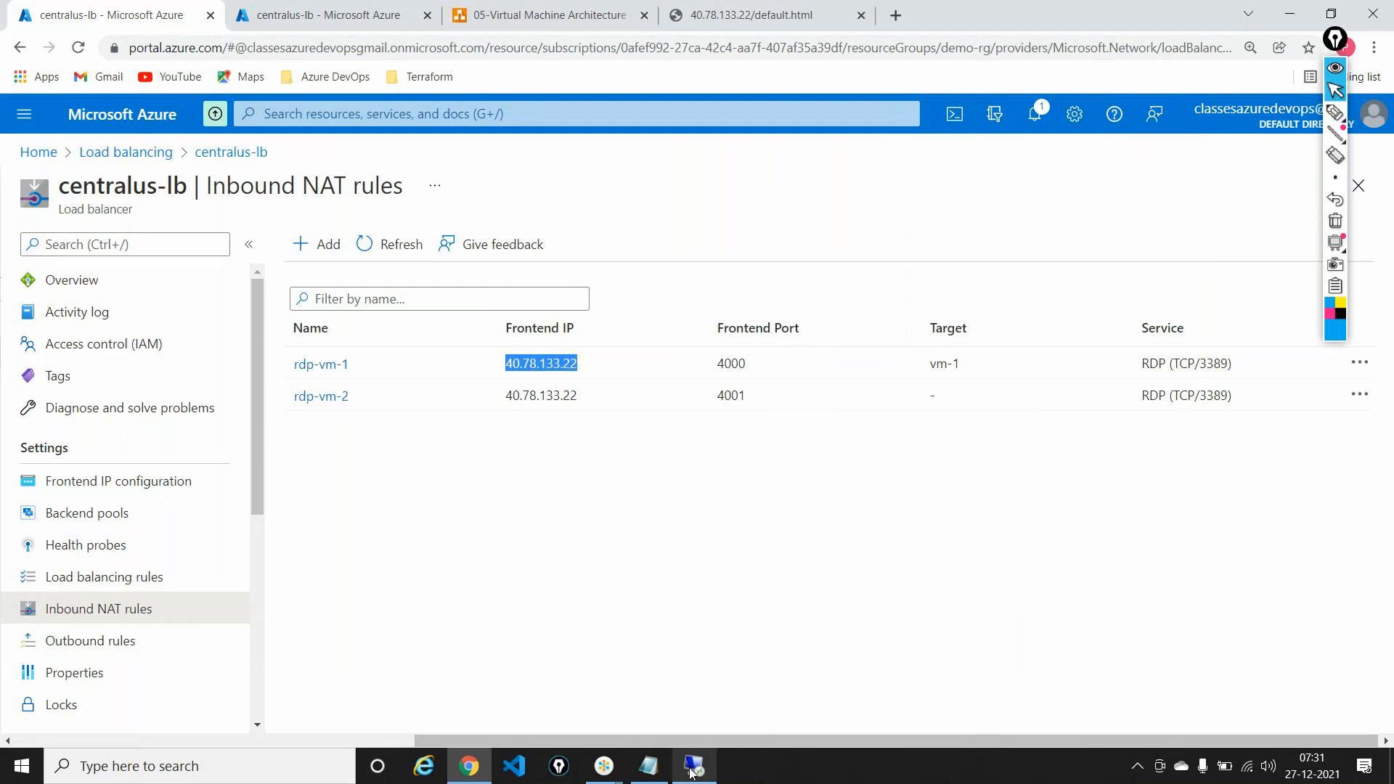
{"action": "left_click", "coordinate": [693, 766]}
{"action": "left_click", "coordinate": [746, 336]}
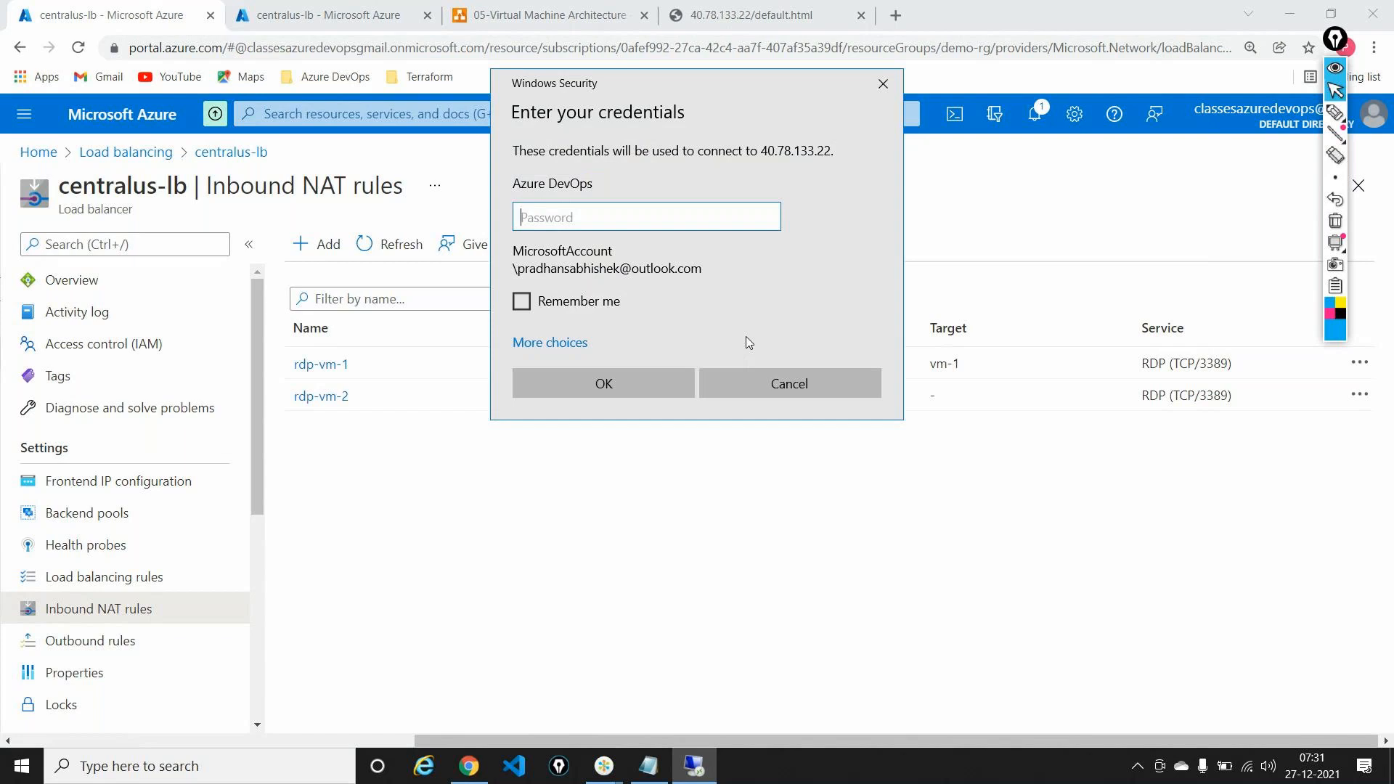
{"action": "left_click", "coordinate": [581, 346]}
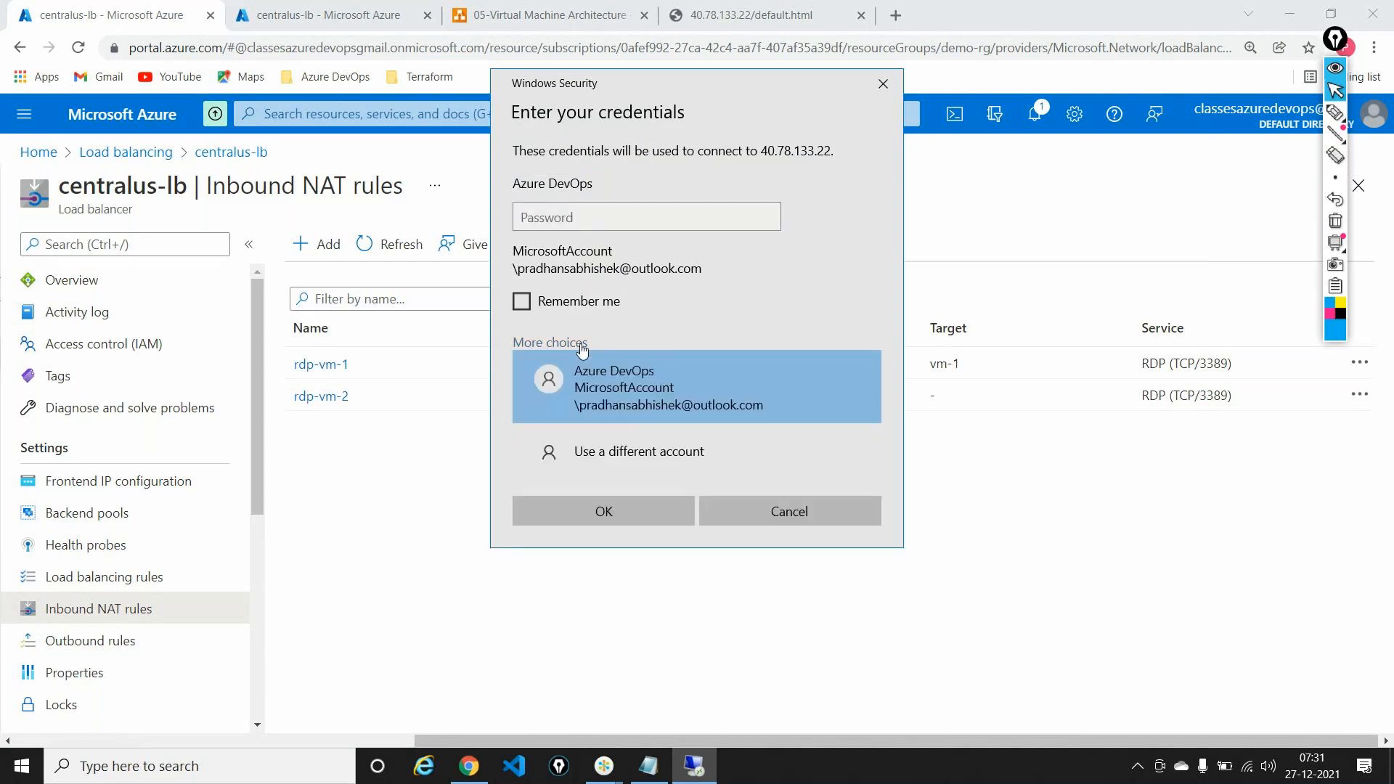
{"action": "left_click", "coordinate": [617, 451]}
{"action": "type", "text": "test"}
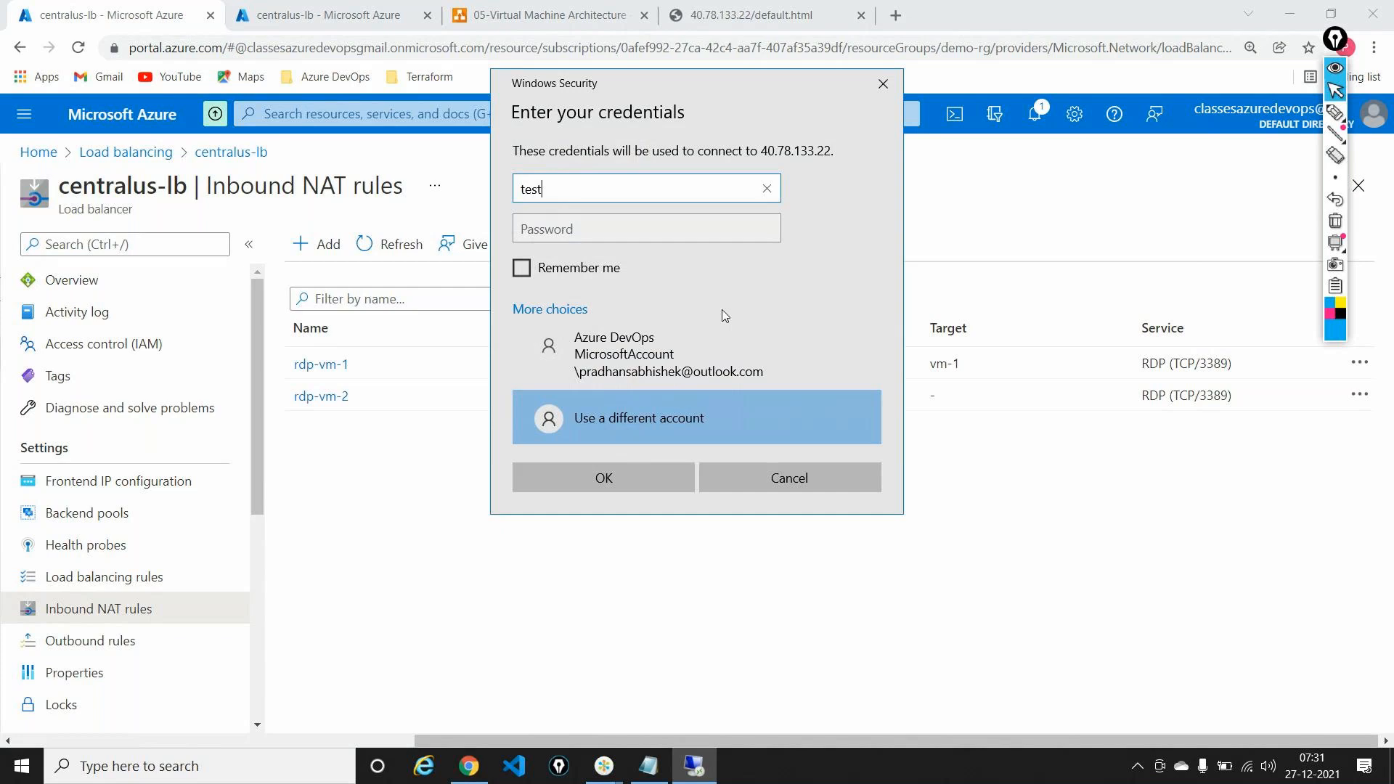
{"action": "type", "text": "user"}
{"action": "key", "text": "Tab"}
{"action": "type", "text": "*********"}
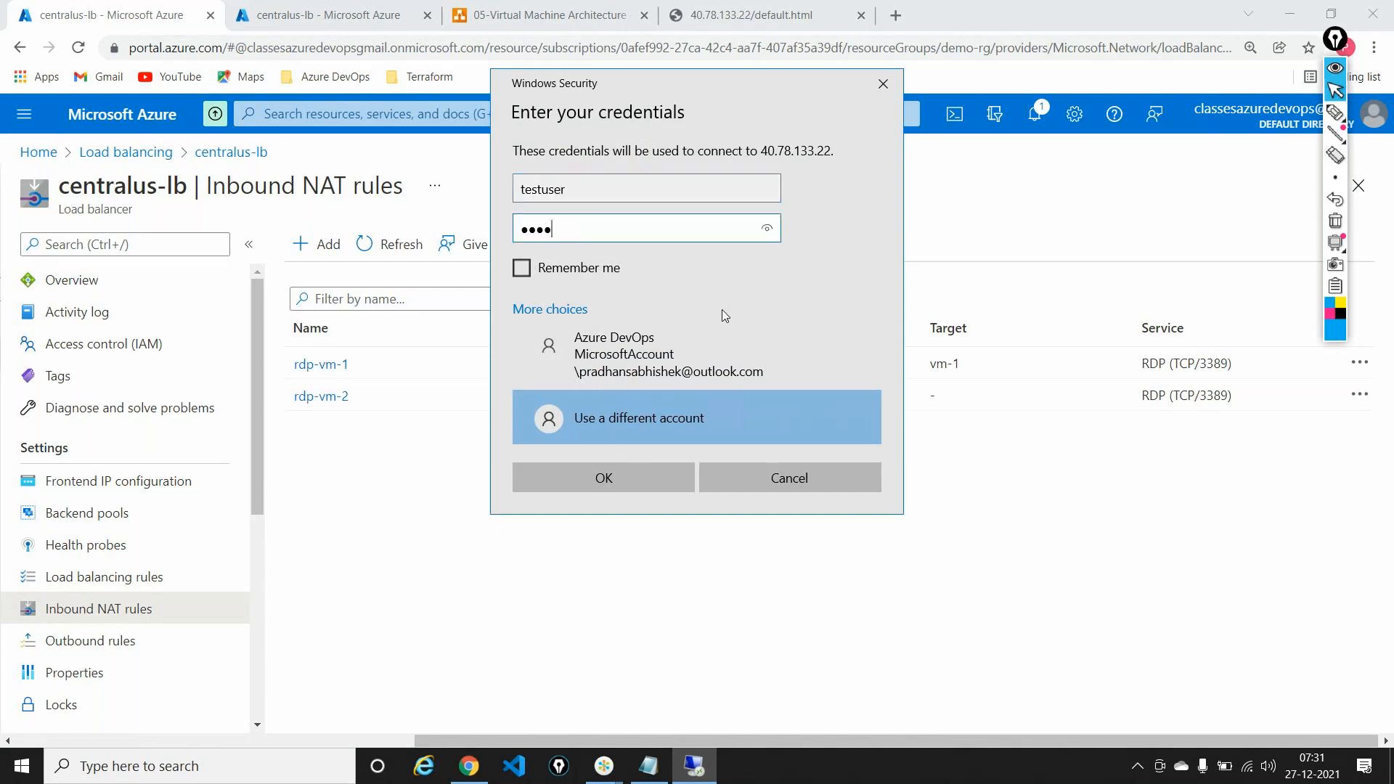
{"action": "type", "text": "****"}
{"action": "key", "text": "Return"}
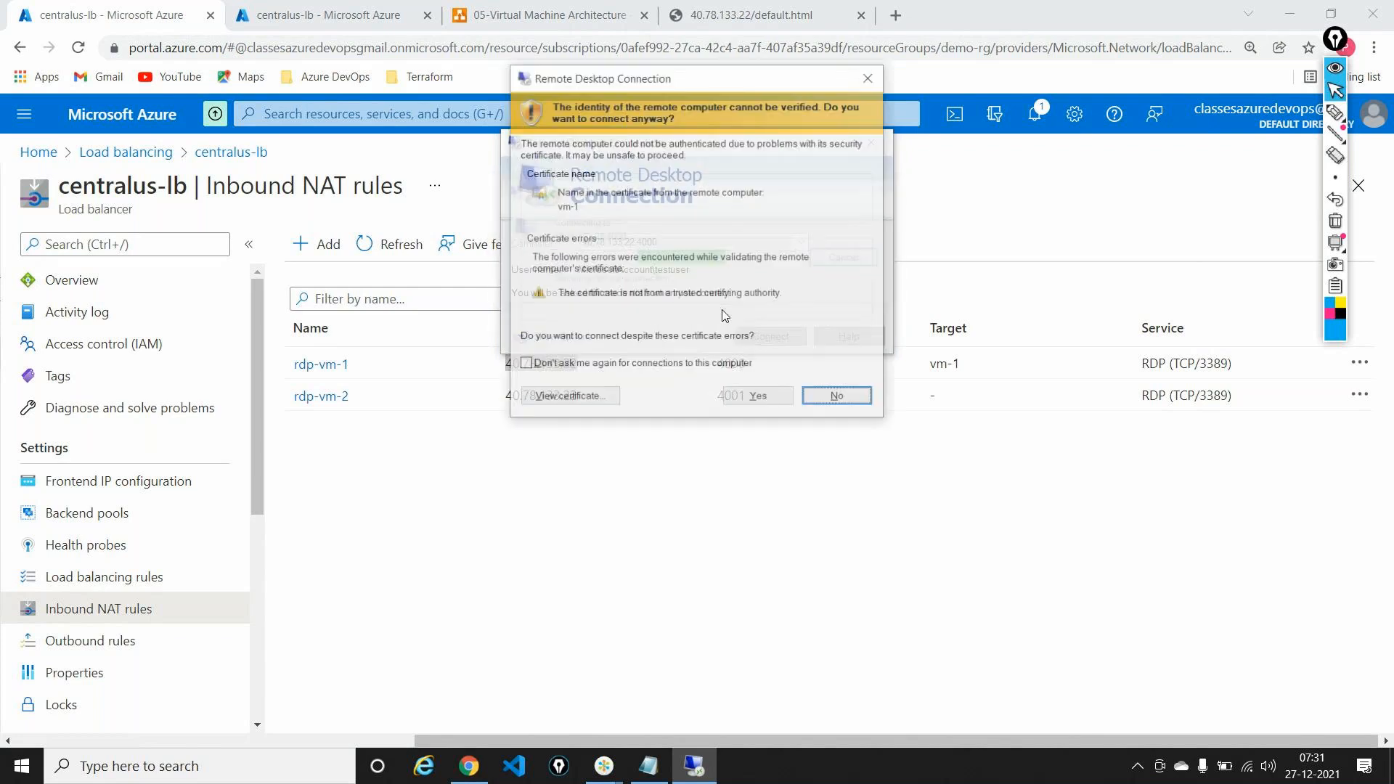
Step: Circle the vm-1 certificate name, clear the ink, and accept the certificate warning
{"action": "left_click", "coordinate": [1335, 114]}
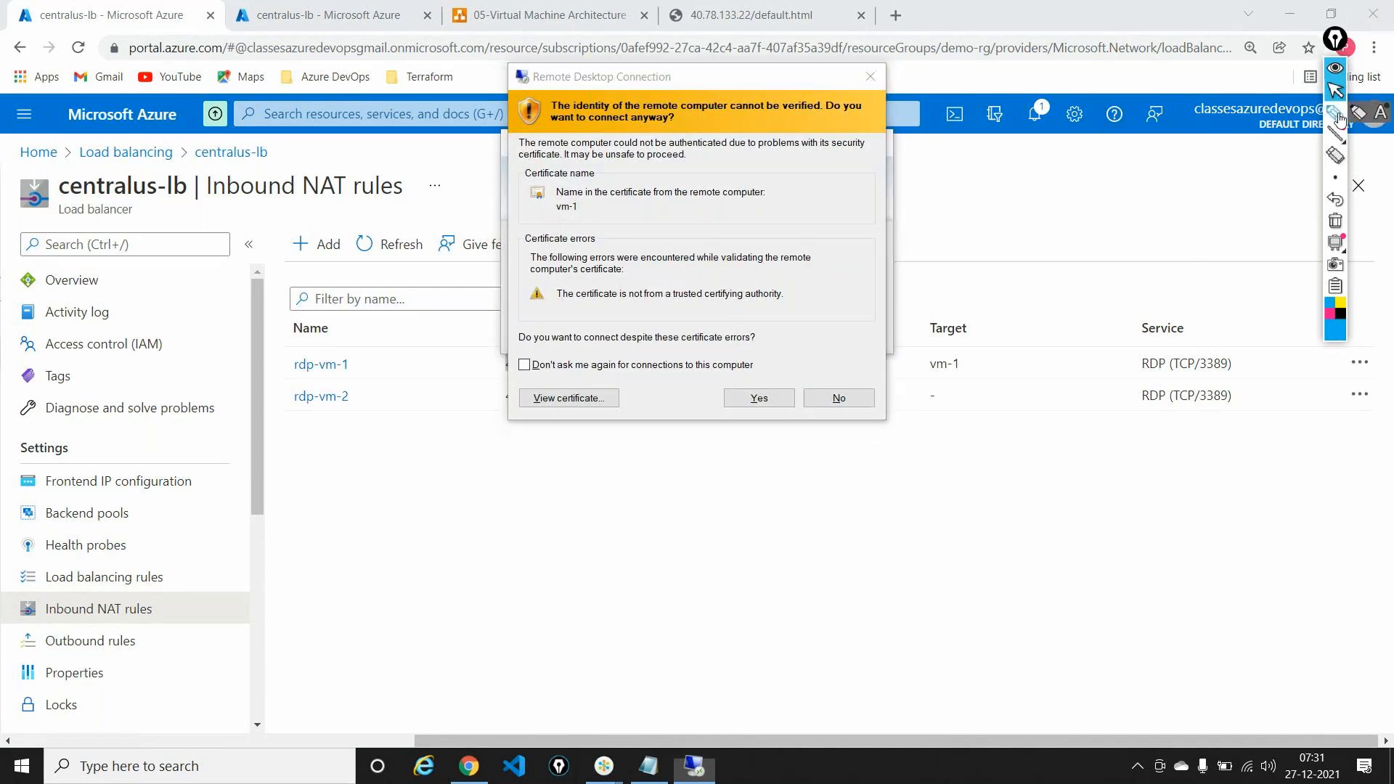
{"action": "mouse_move", "coordinate": [543, 205]}
{"action": "left_mouse_down"}
{"action": "mouse_move", "coordinate": [551, 219]}
{"action": "mouse_move", "coordinate": [606, 211]}
{"action": "mouse_move", "coordinate": [589, 190]}
{"action": "mouse_move", "coordinate": [573, 196]}
{"action": "left_mouse_up"}
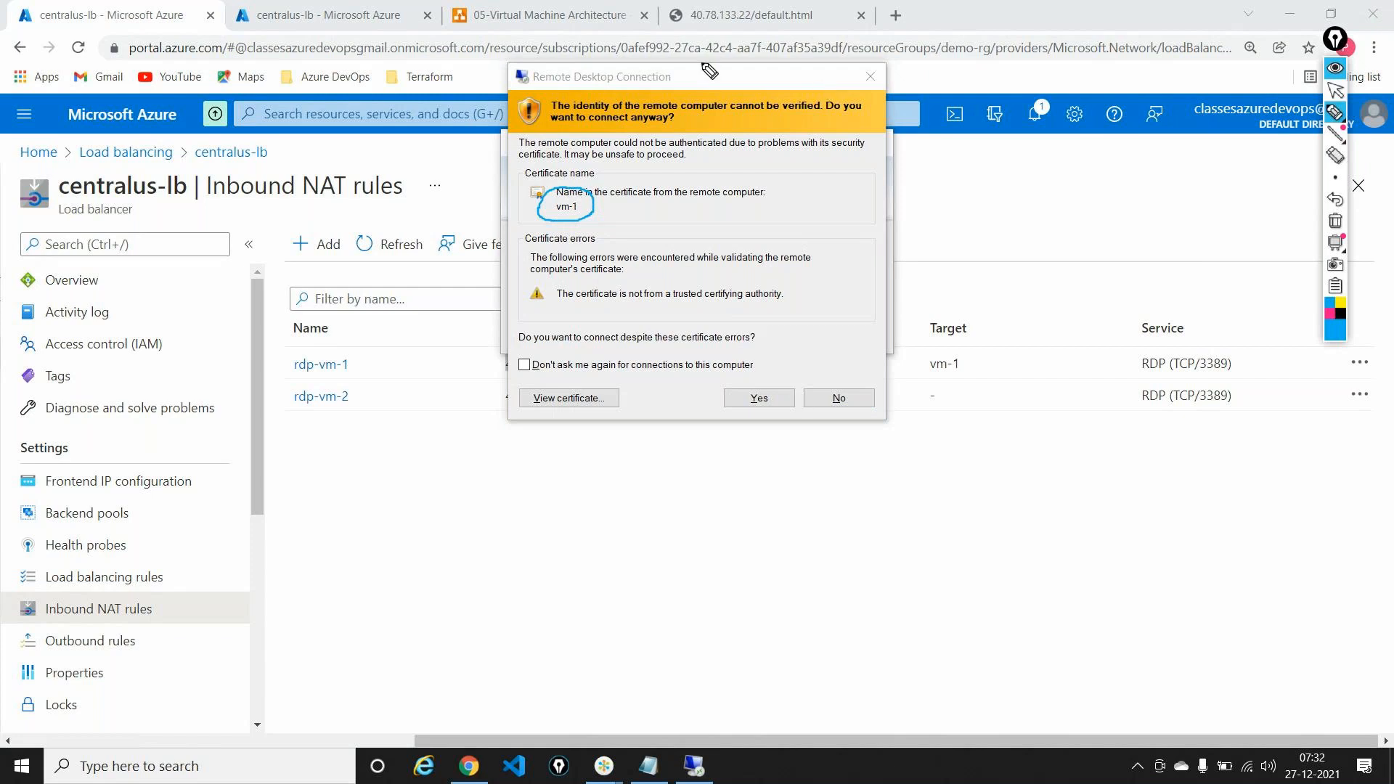
{"action": "left_click", "coordinate": [1334, 221]}
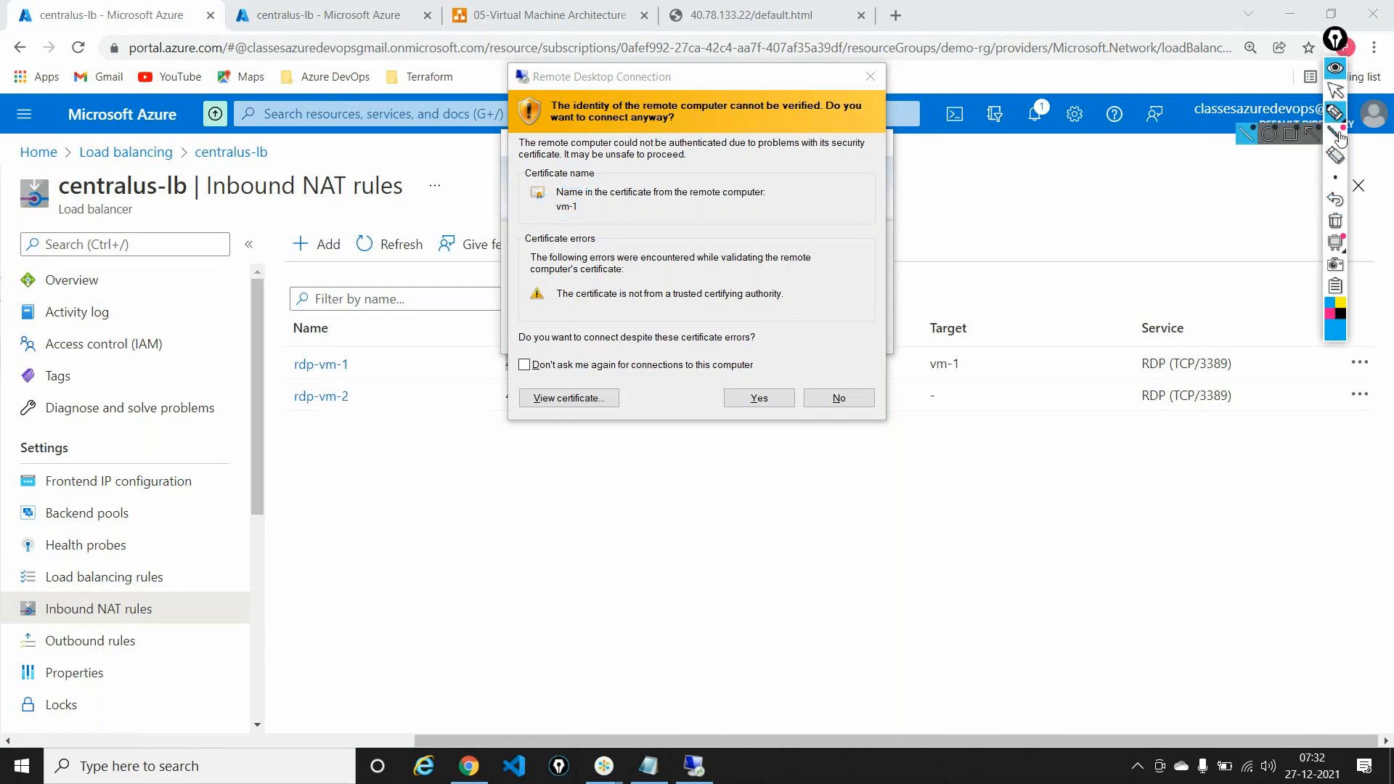
{"action": "left_click", "coordinate": [1335, 90]}
{"action": "left_click", "coordinate": [759, 400]}
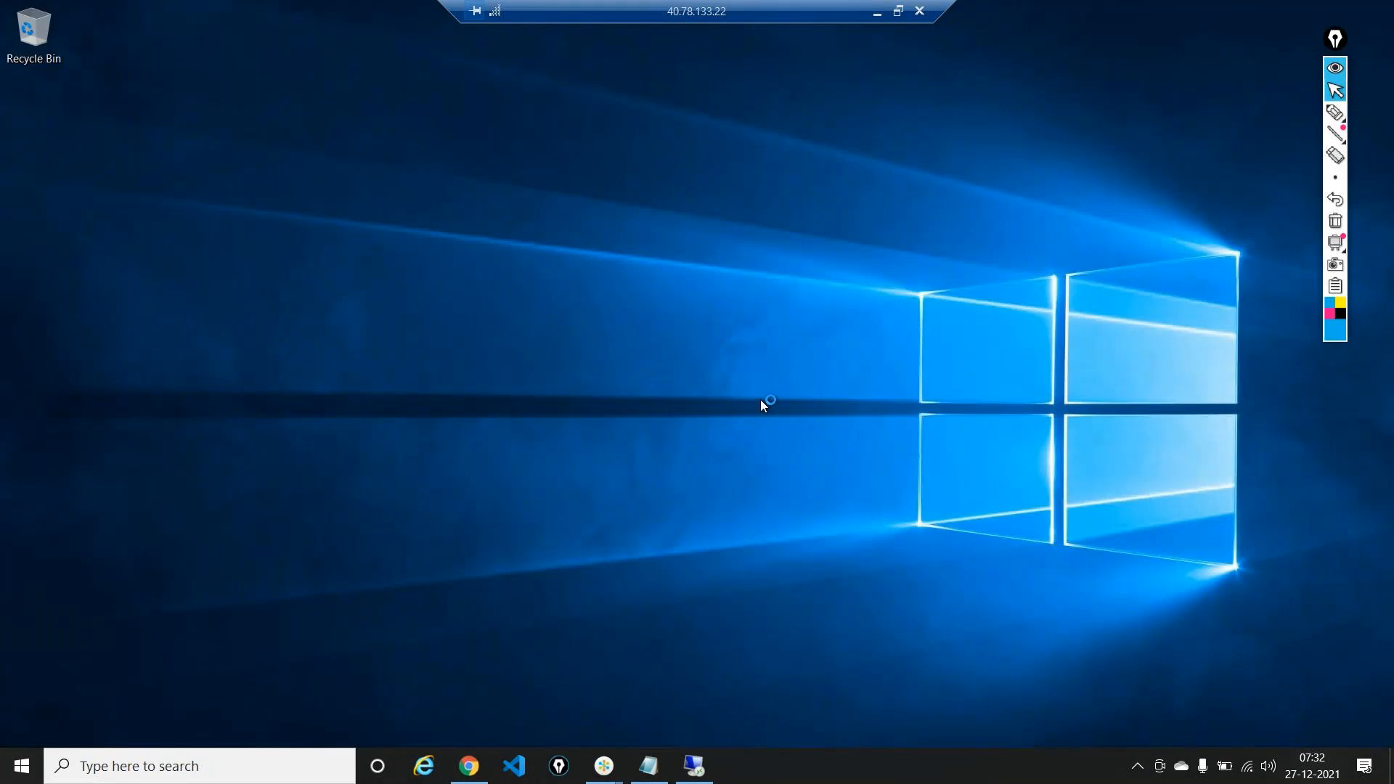
Step: Allow vm-1 to be discoverable on networks, then minimise the remote session
{"action": "right_click", "coordinate": [980, 771]}
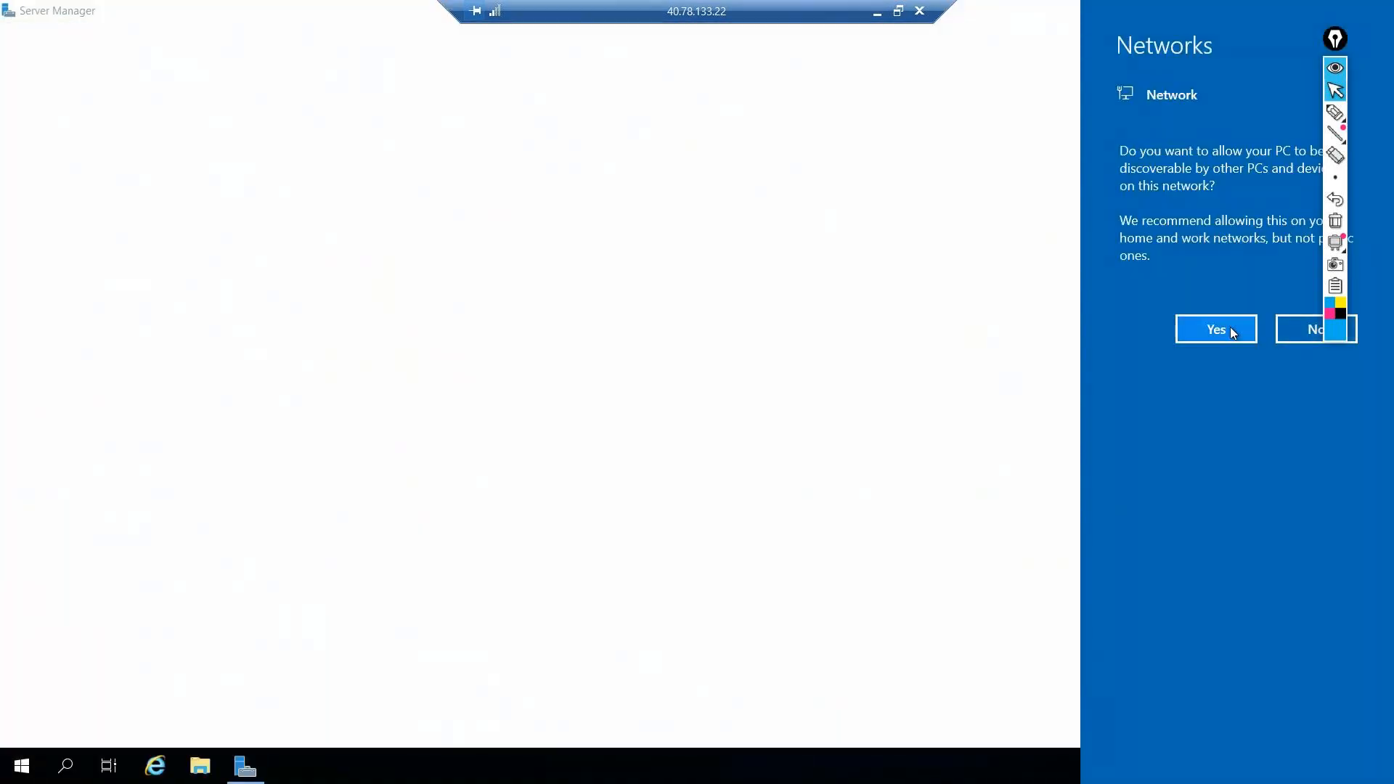
{"action": "left_click", "coordinate": [1230, 327]}
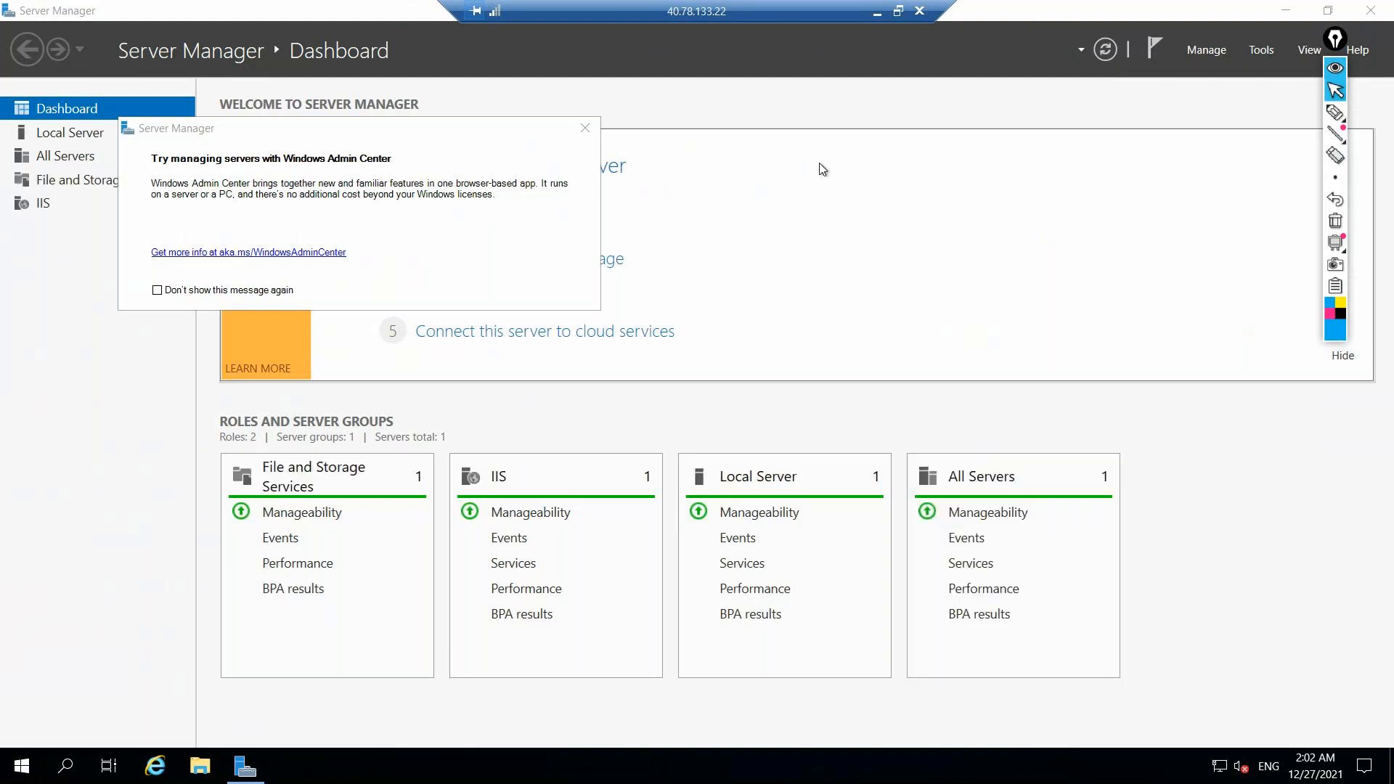
{"action": "left_click", "coordinate": [877, 13]}
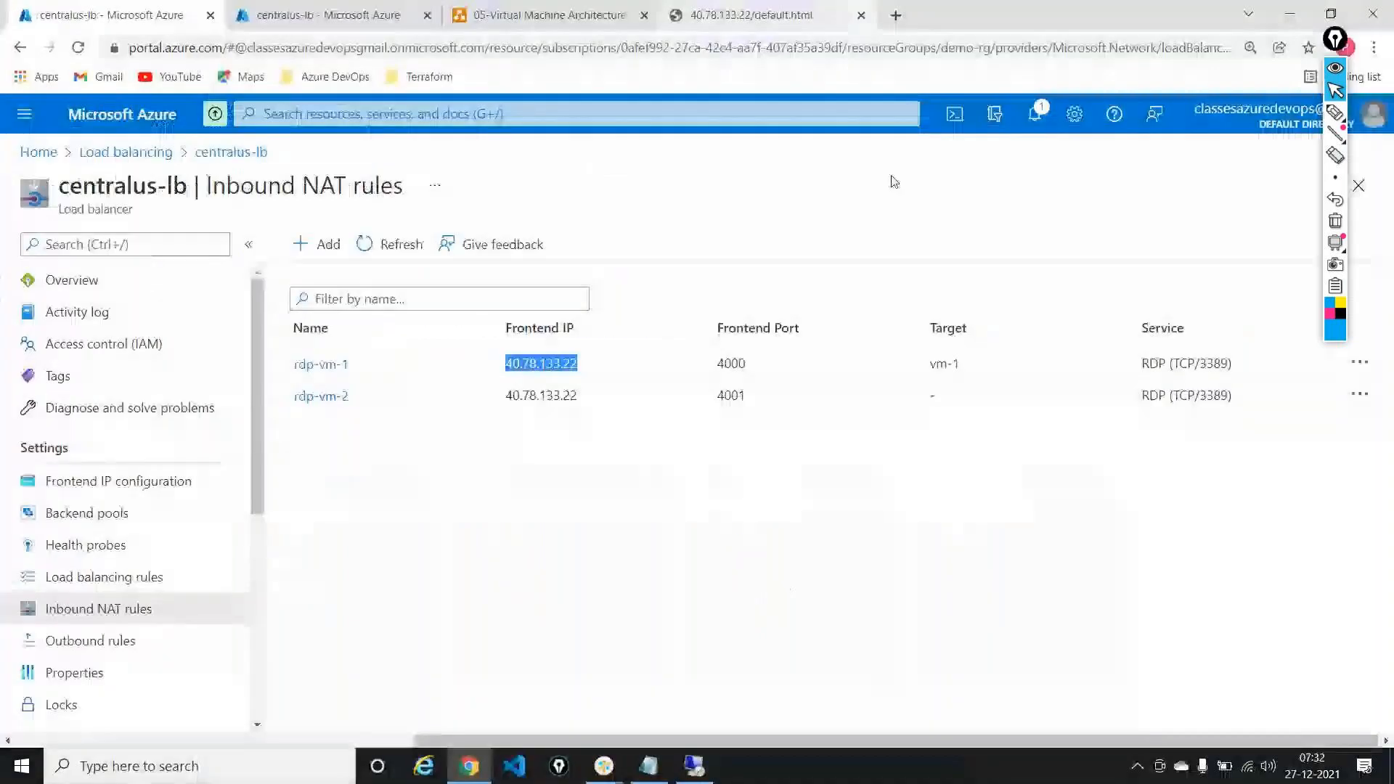
Step: Add a second Notepad line reading 40.78.133.22:4001 with rdp-vm-2's frontend IP
{"action": "double_click", "coordinate": [528, 392]}
{"action": "key", "text": "ctrl+c"}
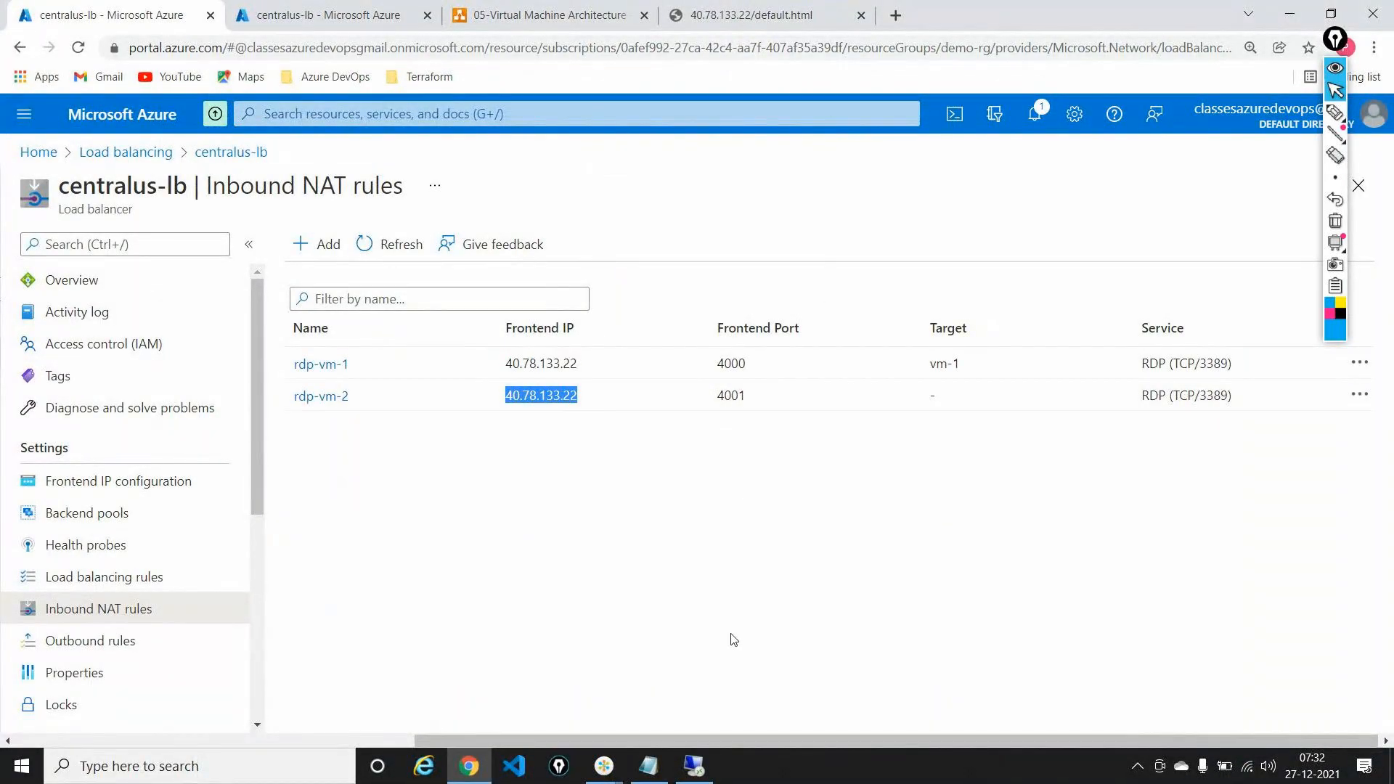
{"action": "left_click", "coordinate": [651, 768]}
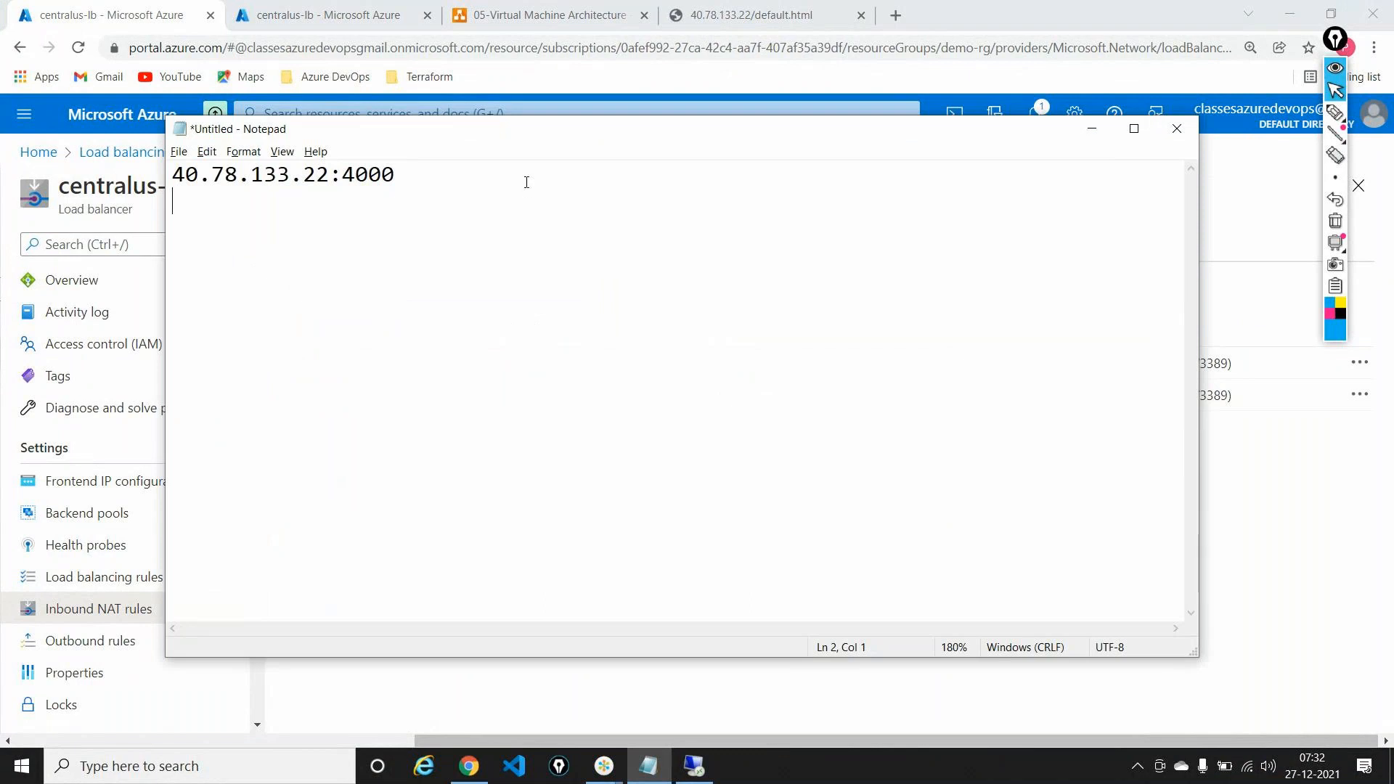
{"action": "key", "text": "Return"}
{"action": "key", "text": "ctrl+v"}
{"action": "left_click", "coordinate": [448, 196]}
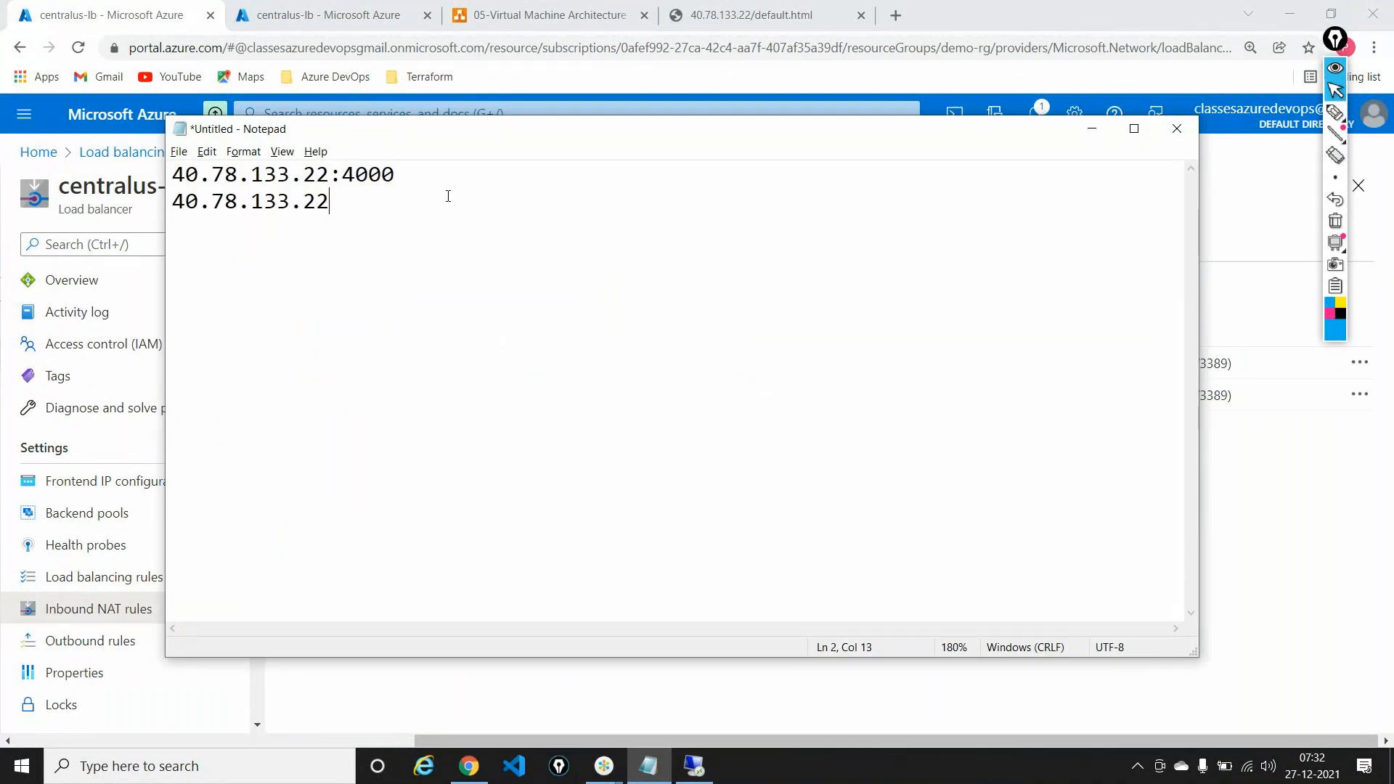
{"action": "type", "text": ":4001"}
Step: Select the 40.78.133.22:4001 line and launch mstsc from the Run box
{"action": "left_click_drag", "start_coordinate": [448, 196], "coordinate": [154, 198]}
{"action": "key", "text": "ctrl+c"}
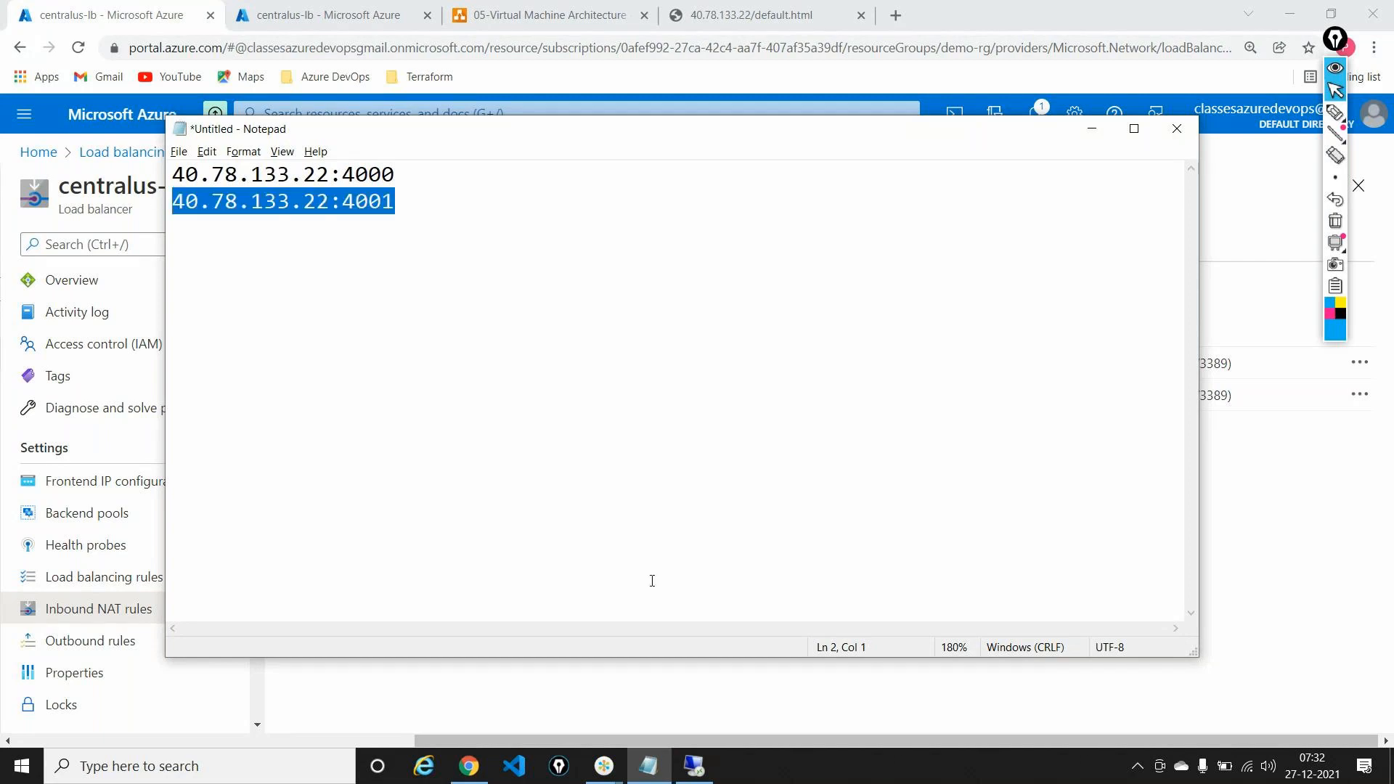
{"action": "key", "text": "super+r"}
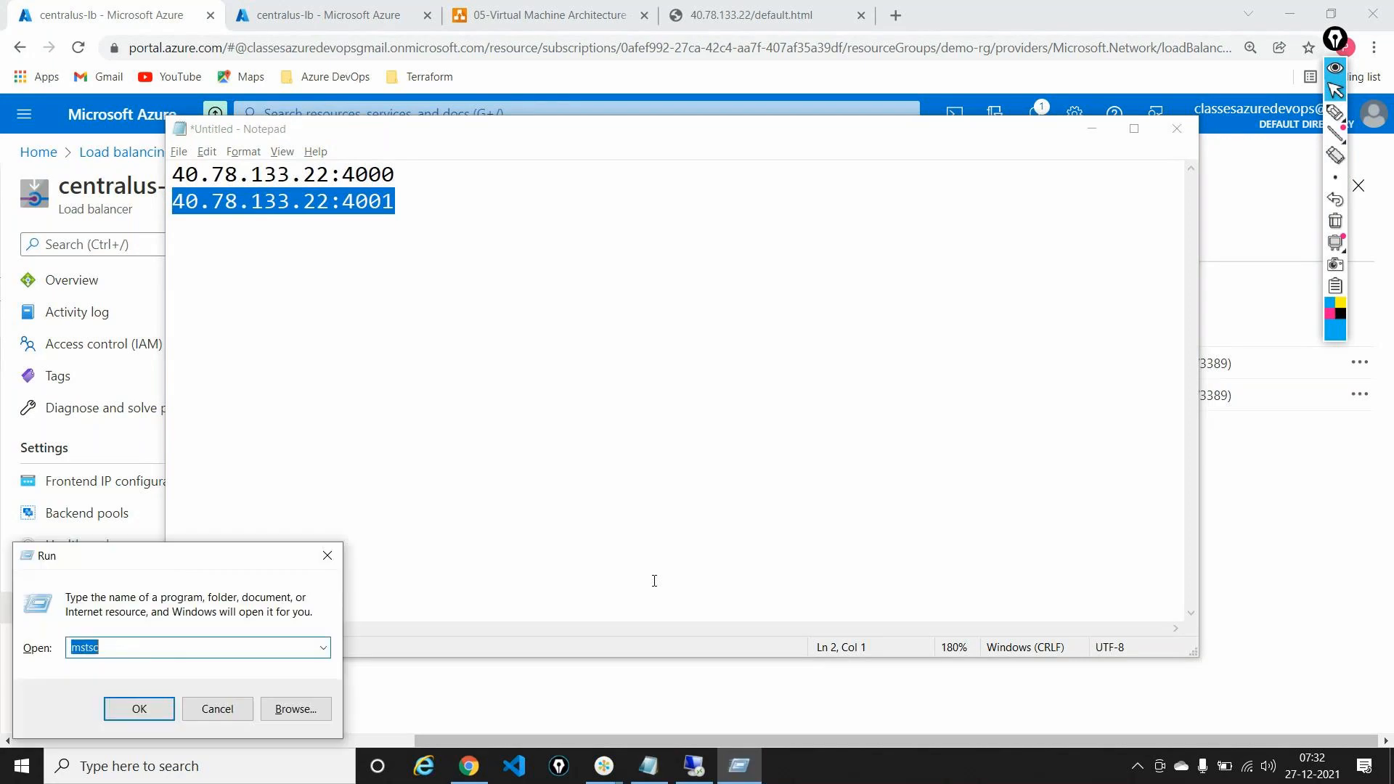
{"action": "key", "text": "Return"}
Step: Connect Remote Desktop to 40.78.133.22:4001 and submit the account password
{"action": "key", "text": "ctrl+v"}
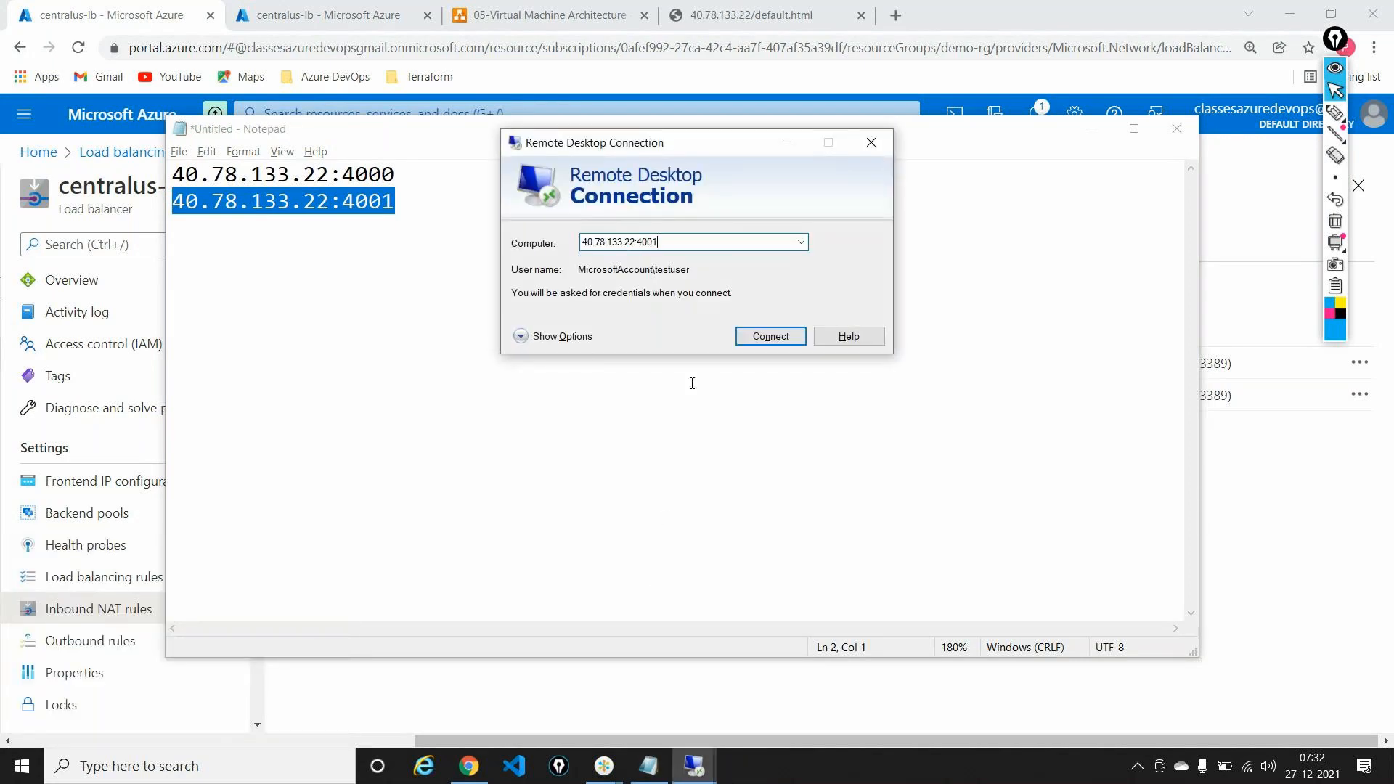
{"action": "left_click", "coordinate": [766, 336]}
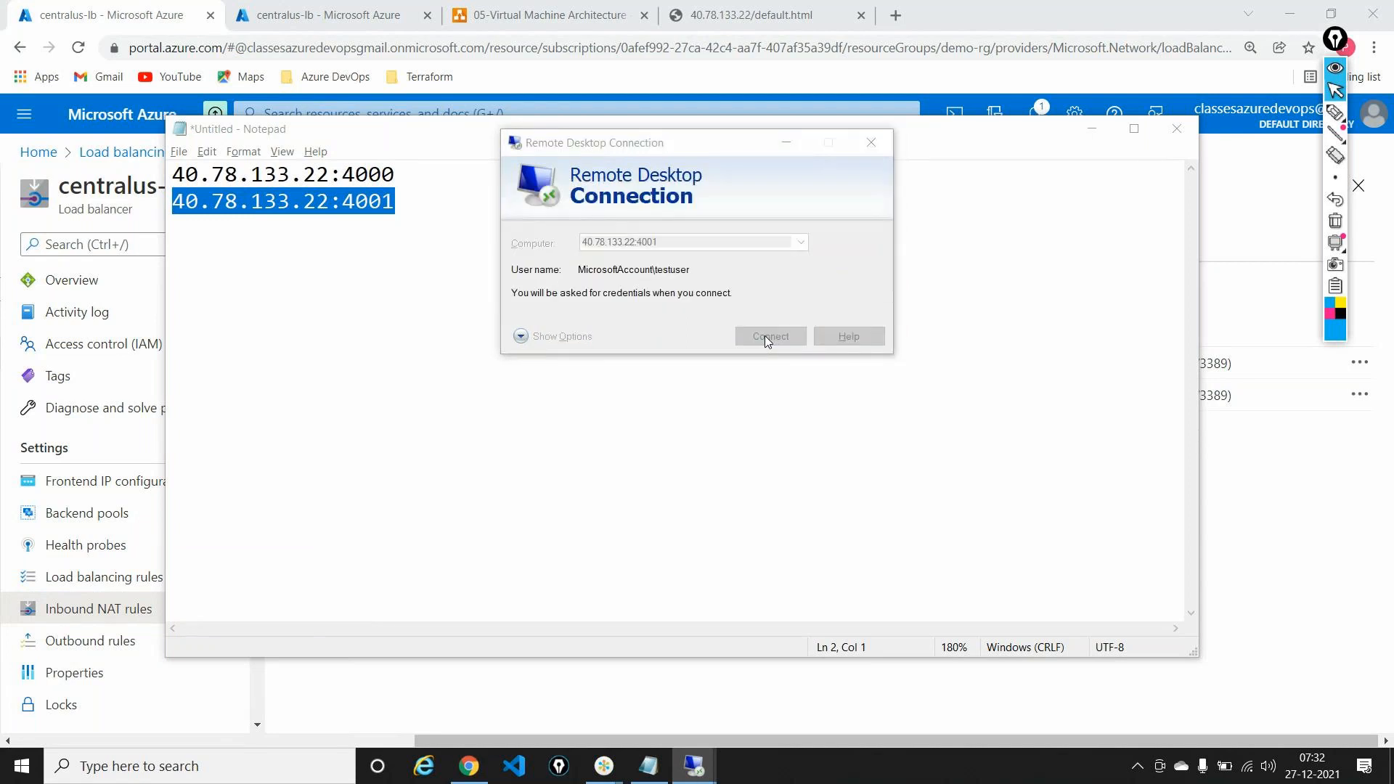
{"action": "type", "text": "************"}
{"action": "key", "text": "Return"}
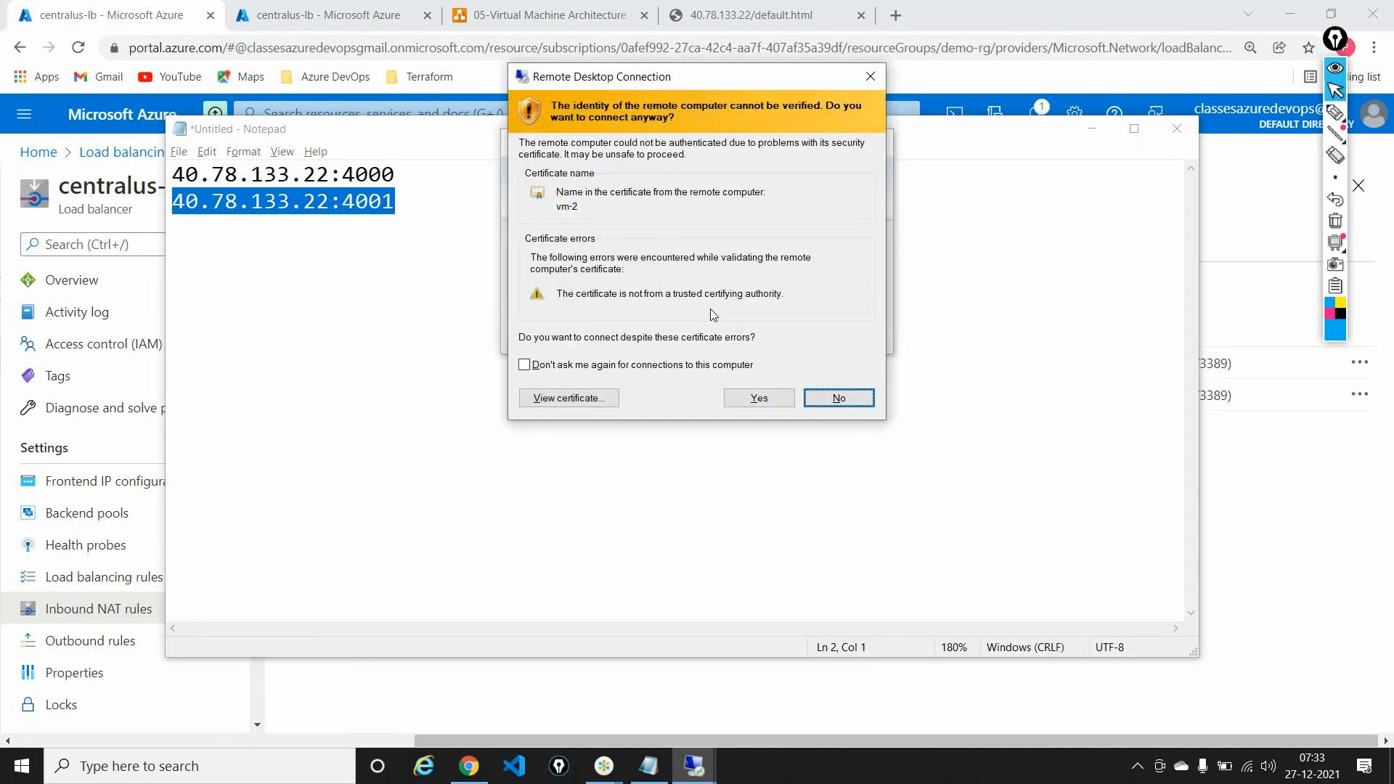
Step: Circle the vm-2 certificate name, clear the ink, and accept the certificate to open the session
{"action": "left_click", "coordinate": [1336, 115]}
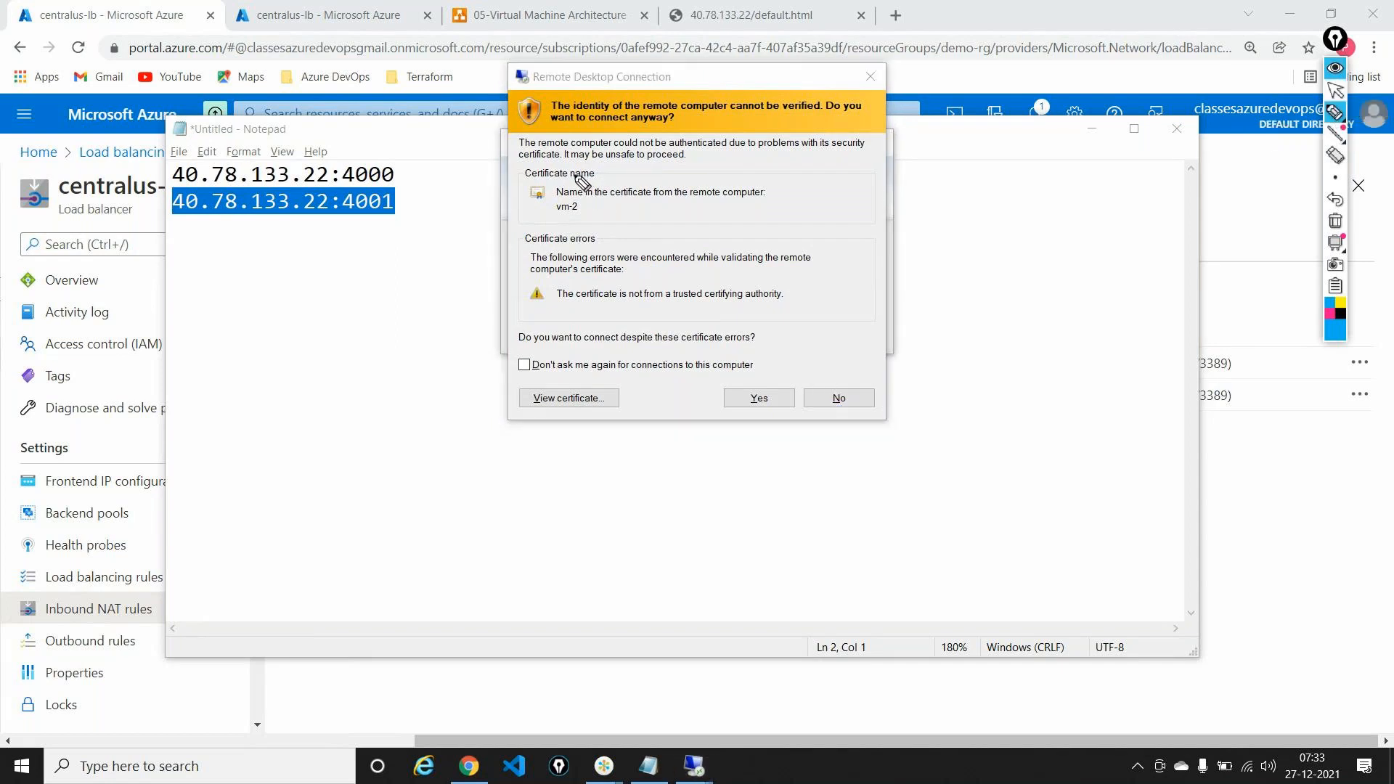
{"action": "mouse_move", "coordinate": [581, 182]}
{"action": "left_mouse_down"}
{"action": "mouse_move", "coordinate": [528, 209]}
{"action": "mouse_move", "coordinate": [630, 212]}
{"action": "mouse_move", "coordinate": [583, 176]}
{"action": "left_mouse_up"}
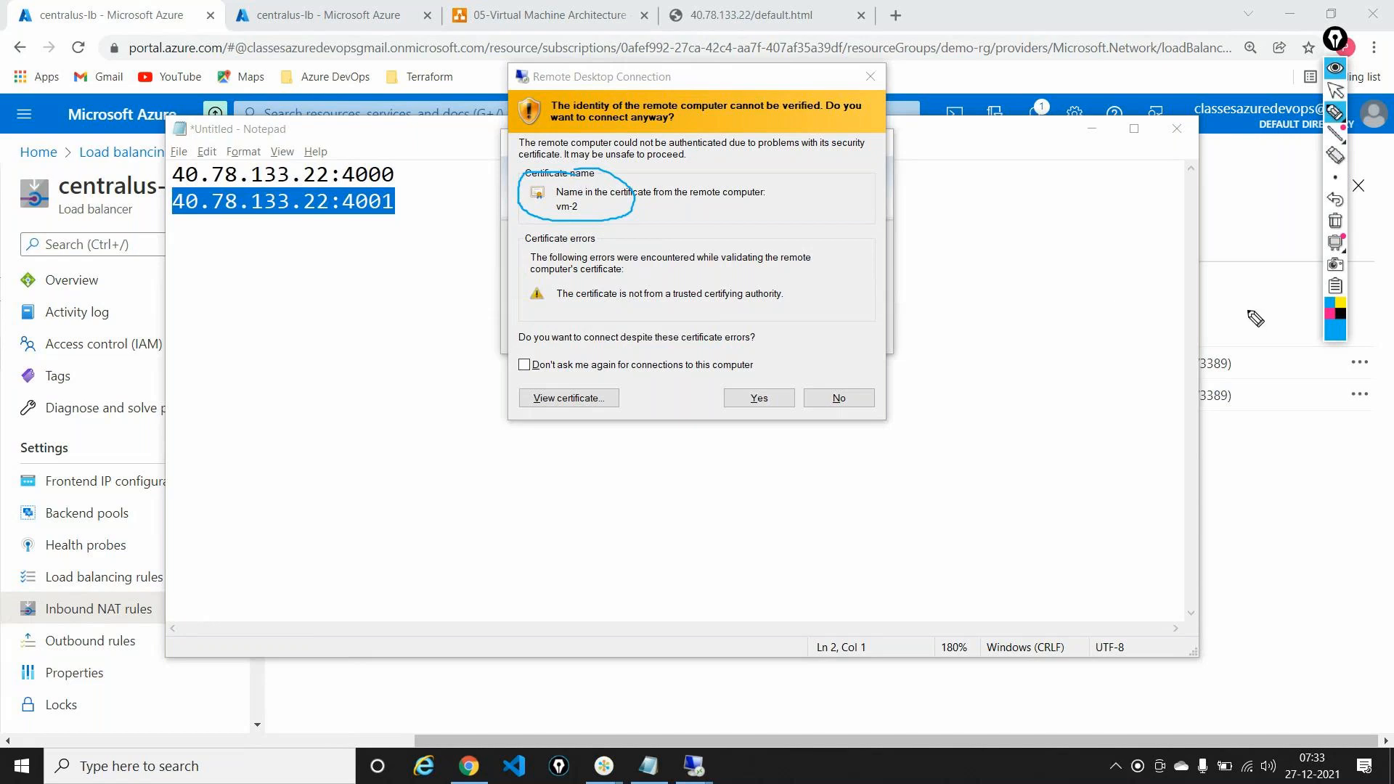
{"action": "left_click", "coordinate": [1335, 221]}
{"action": "left_click", "coordinate": [1335, 92]}
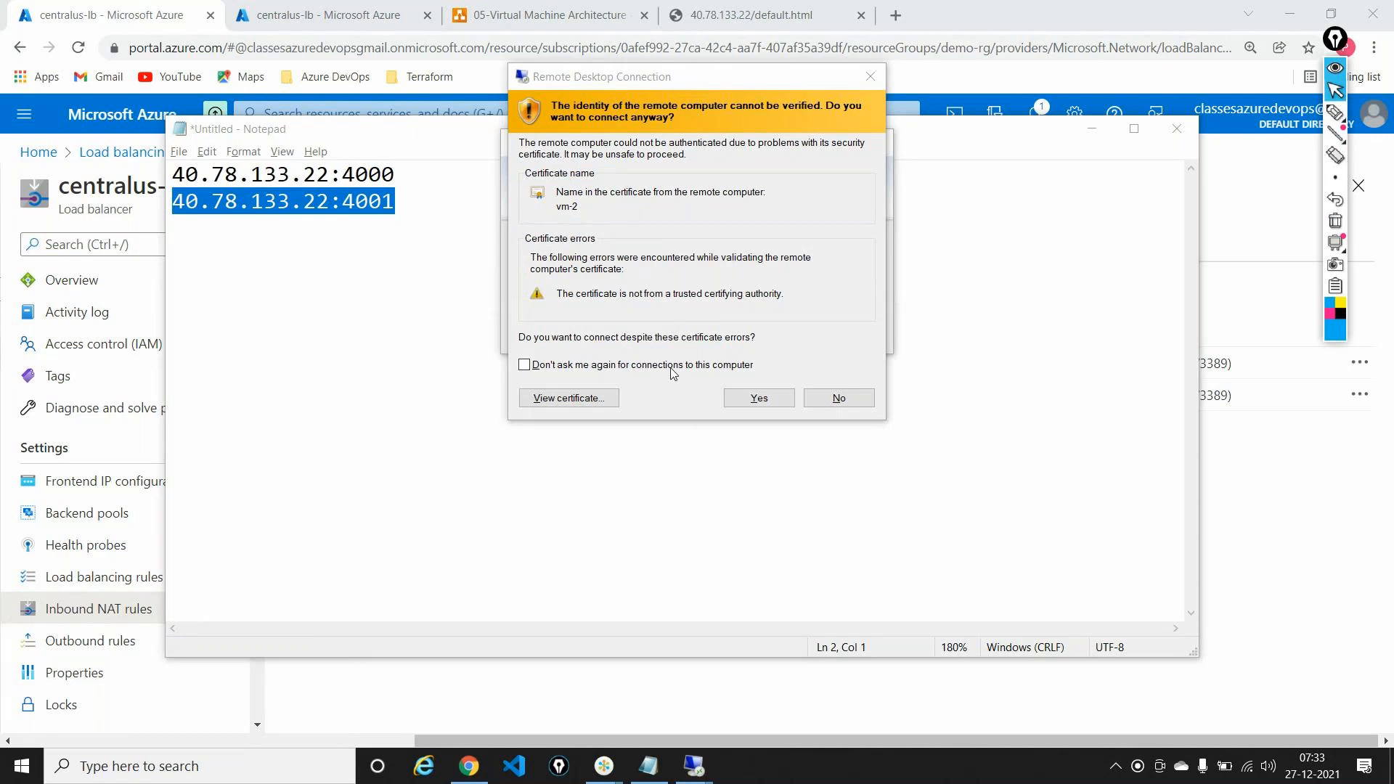
{"action": "left_click", "coordinate": [758, 398]}
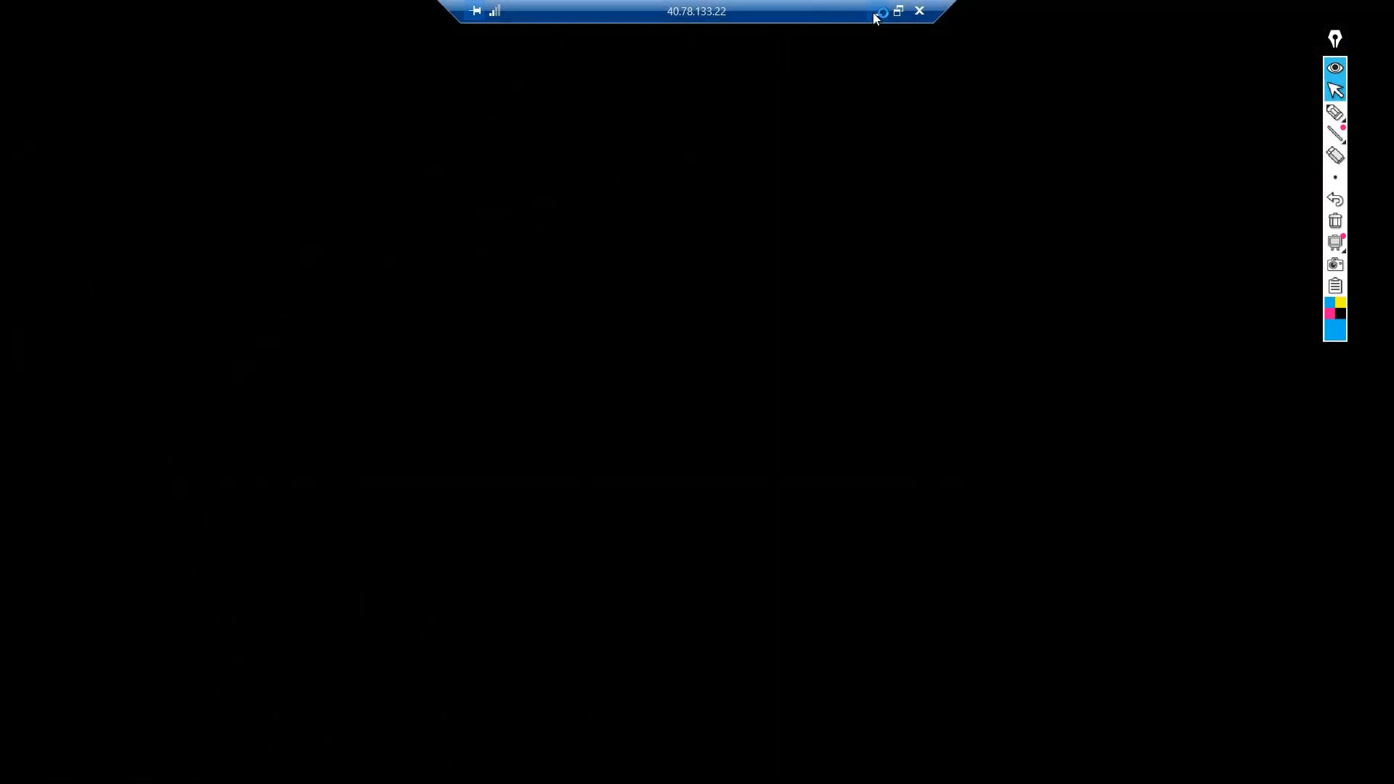
{"action": "left_click", "coordinate": [874, 12]}
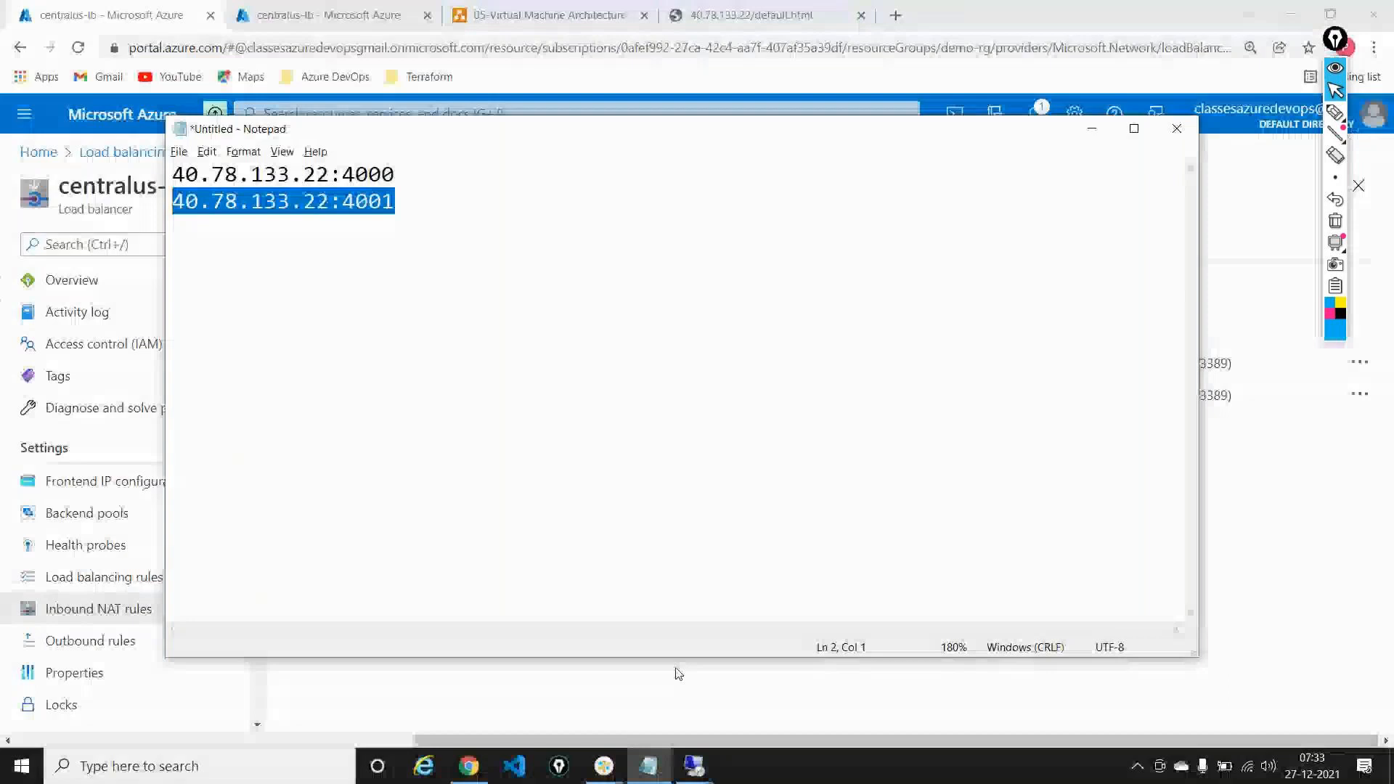
{"action": "left_click", "coordinate": [687, 755]}
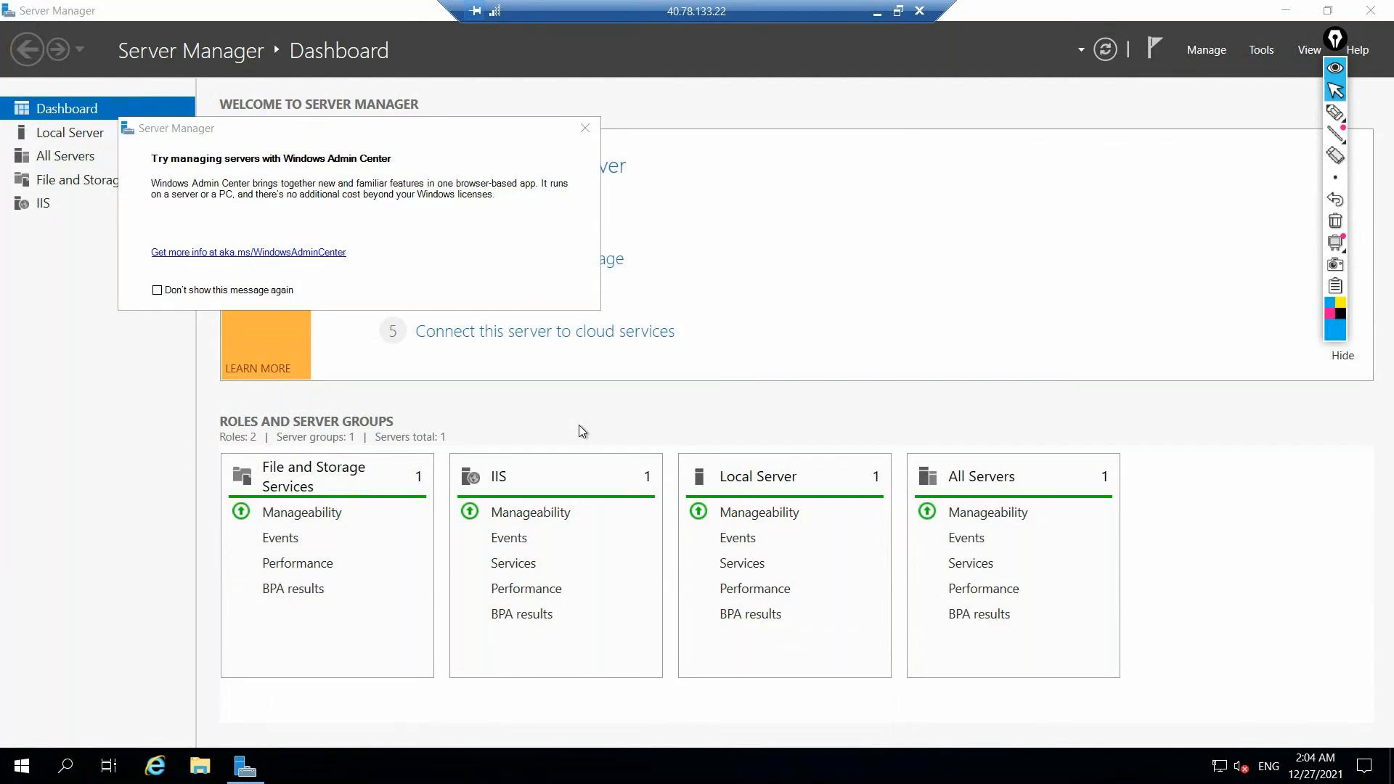
Step: Disconnect the vm-2 remote session and return to the diagrams.net tab
{"action": "left_click", "coordinate": [919, 11]}
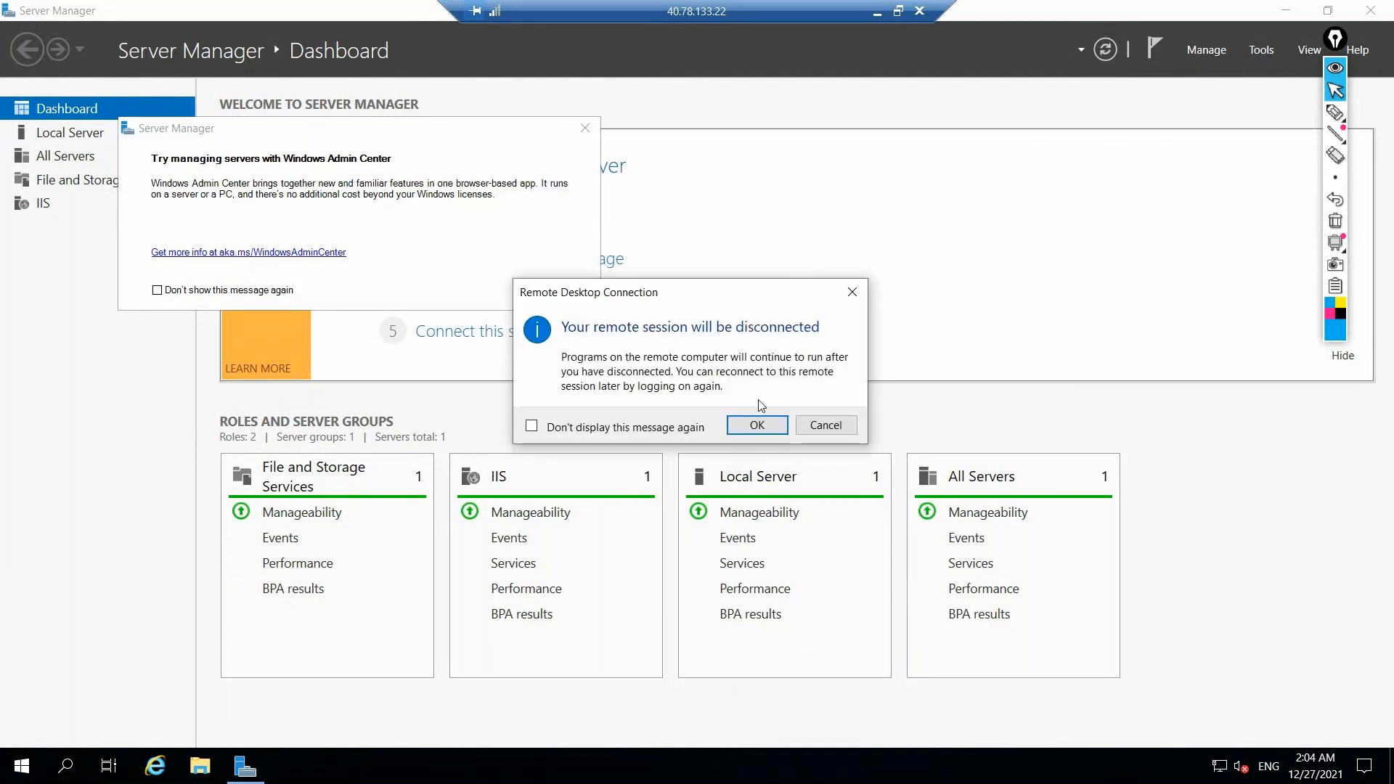
{"action": "left_click", "coordinate": [755, 425]}
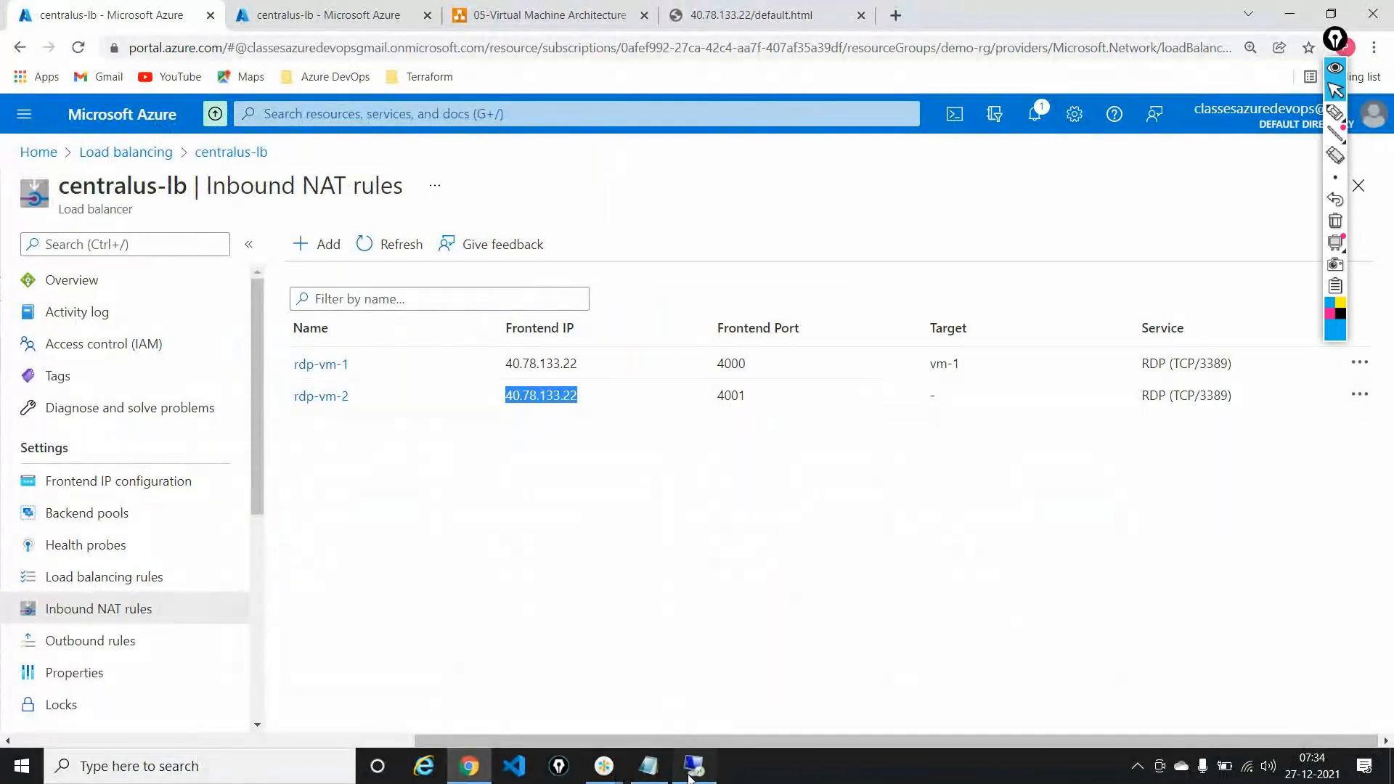
{"action": "left_click", "coordinate": [691, 763]}
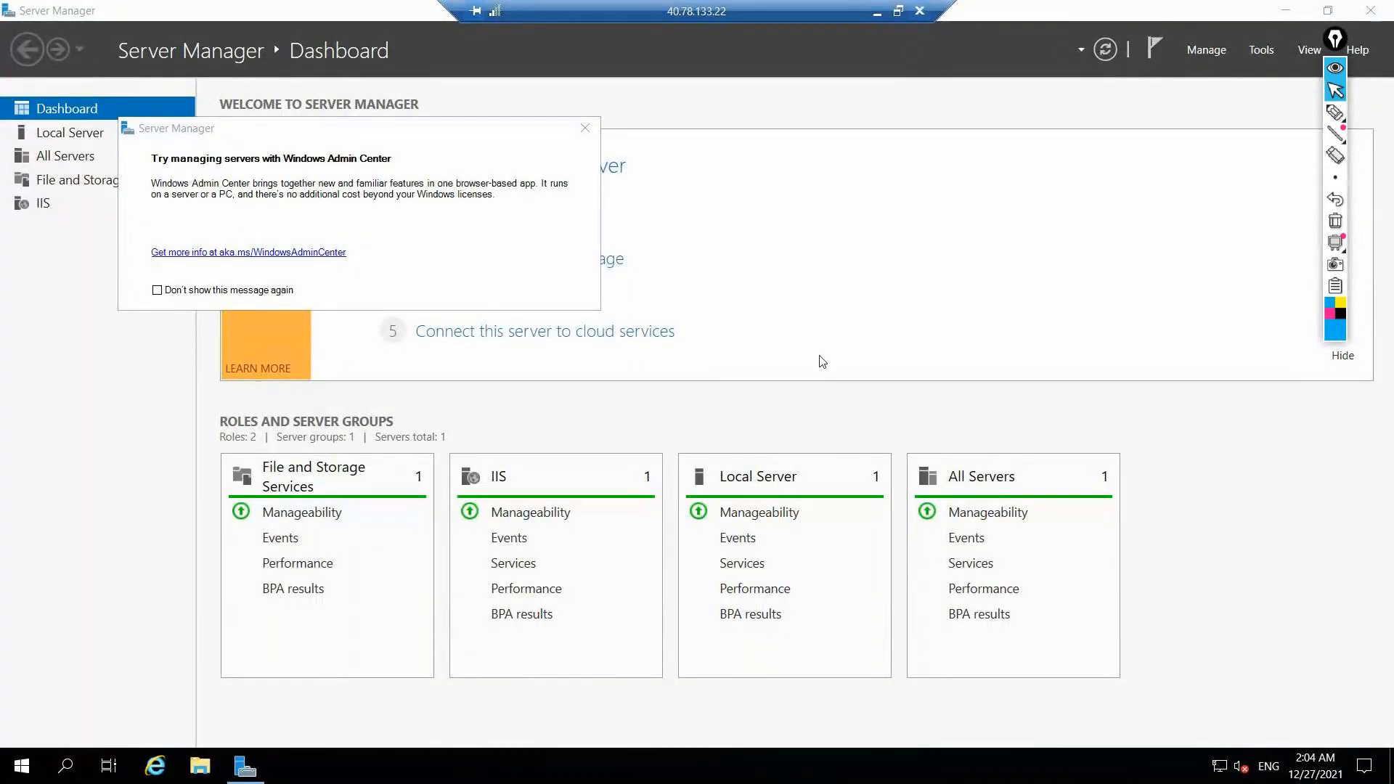
{"action": "left_click", "coordinate": [756, 425]}
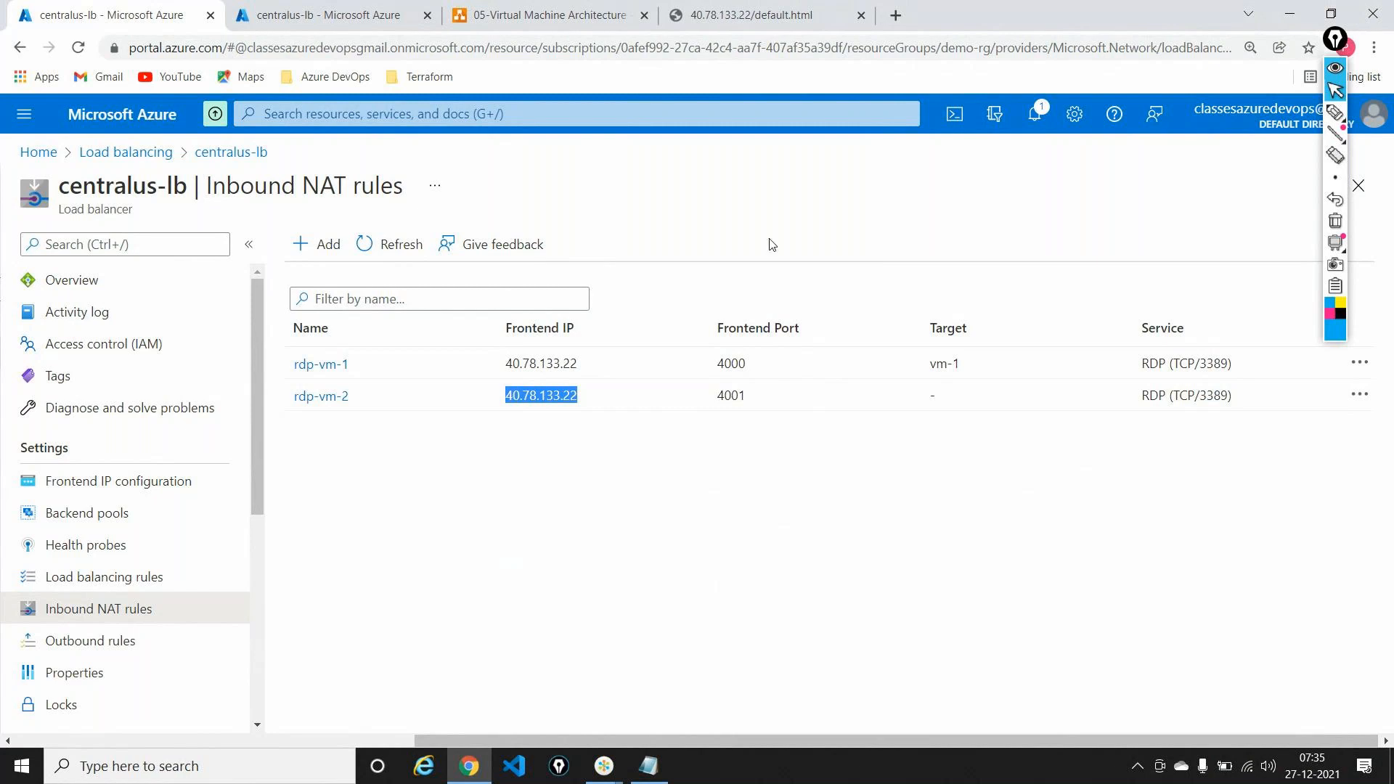
{"action": "left_click", "coordinate": [548, 15]}
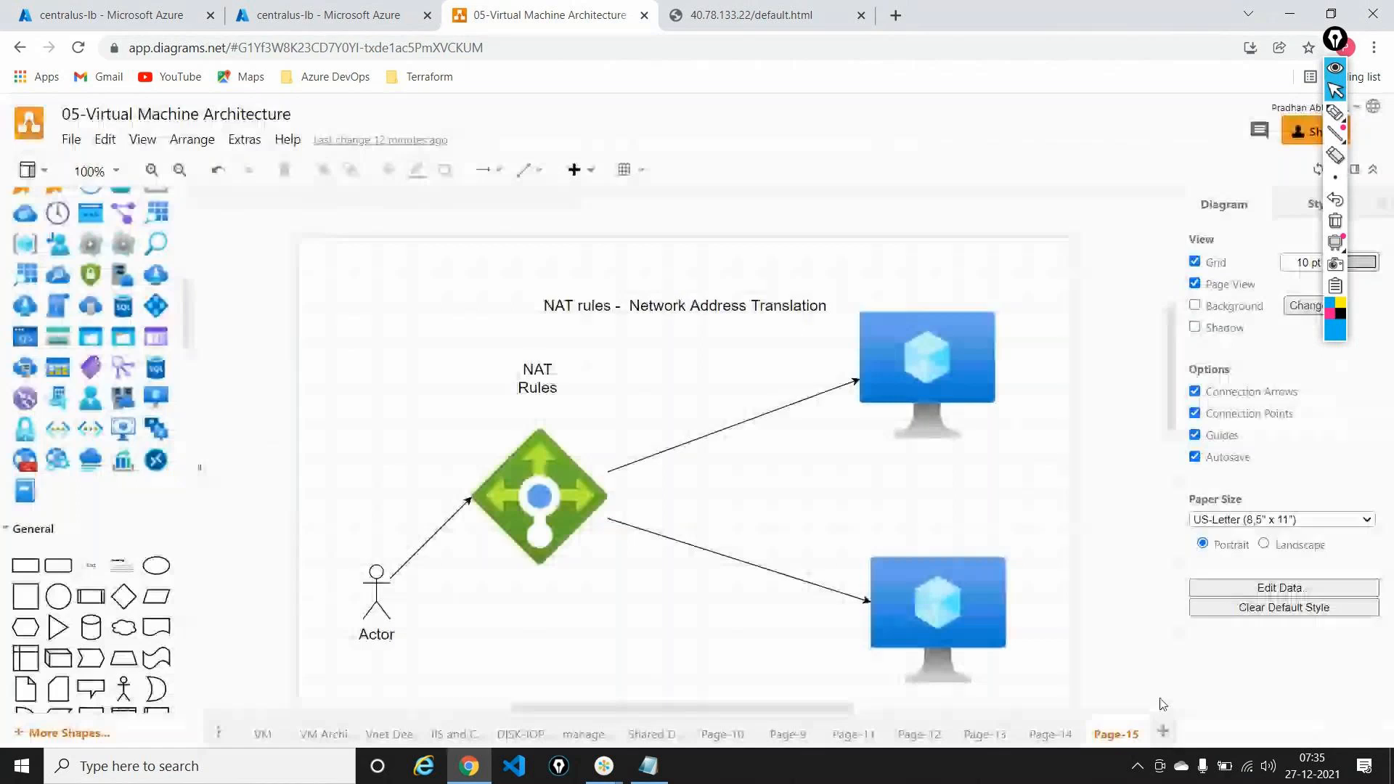
Step: Show Page-14 of the diagram and scroll around the load balancer layout
{"action": "left_click", "coordinate": [1050, 734]}
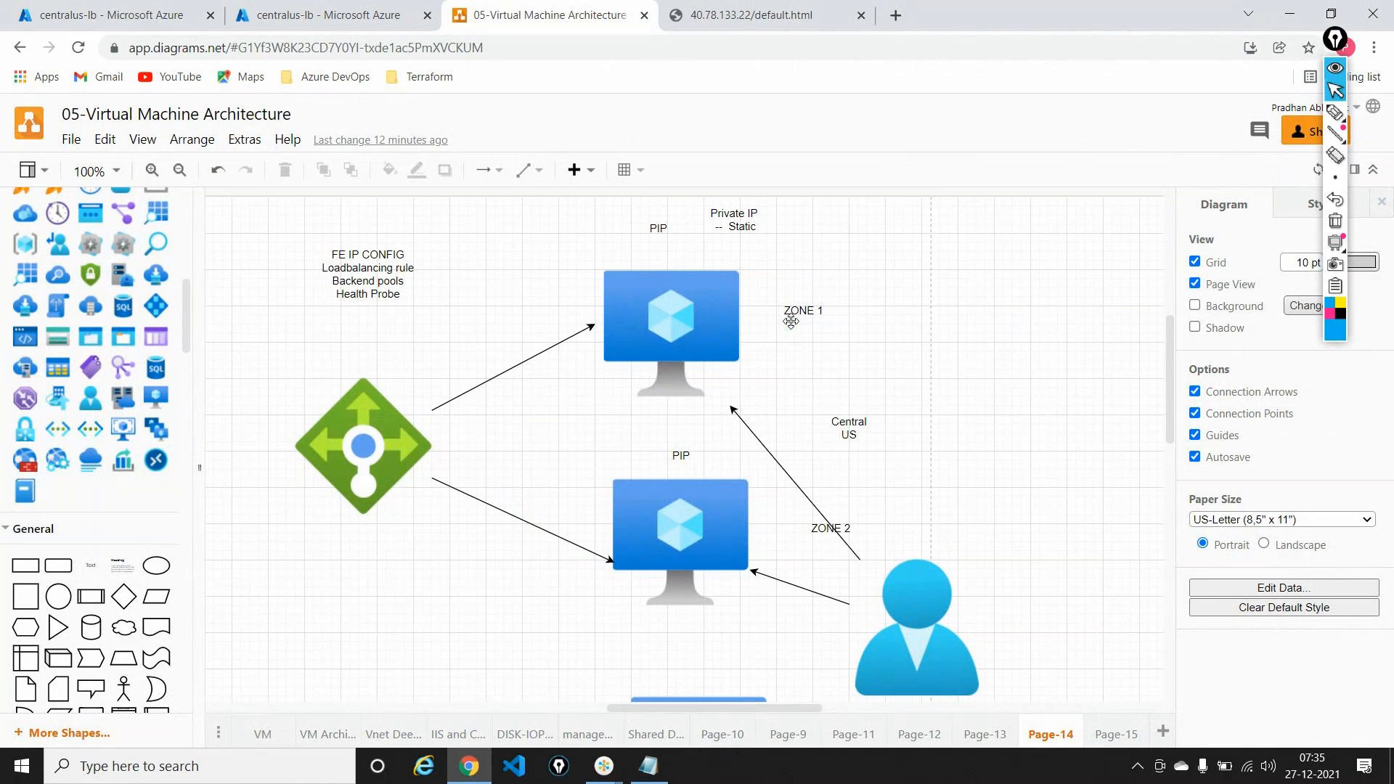
{"action": "scroll", "coordinate": [790, 321], "scroll_direction": "down", "scroll_amount": 1}
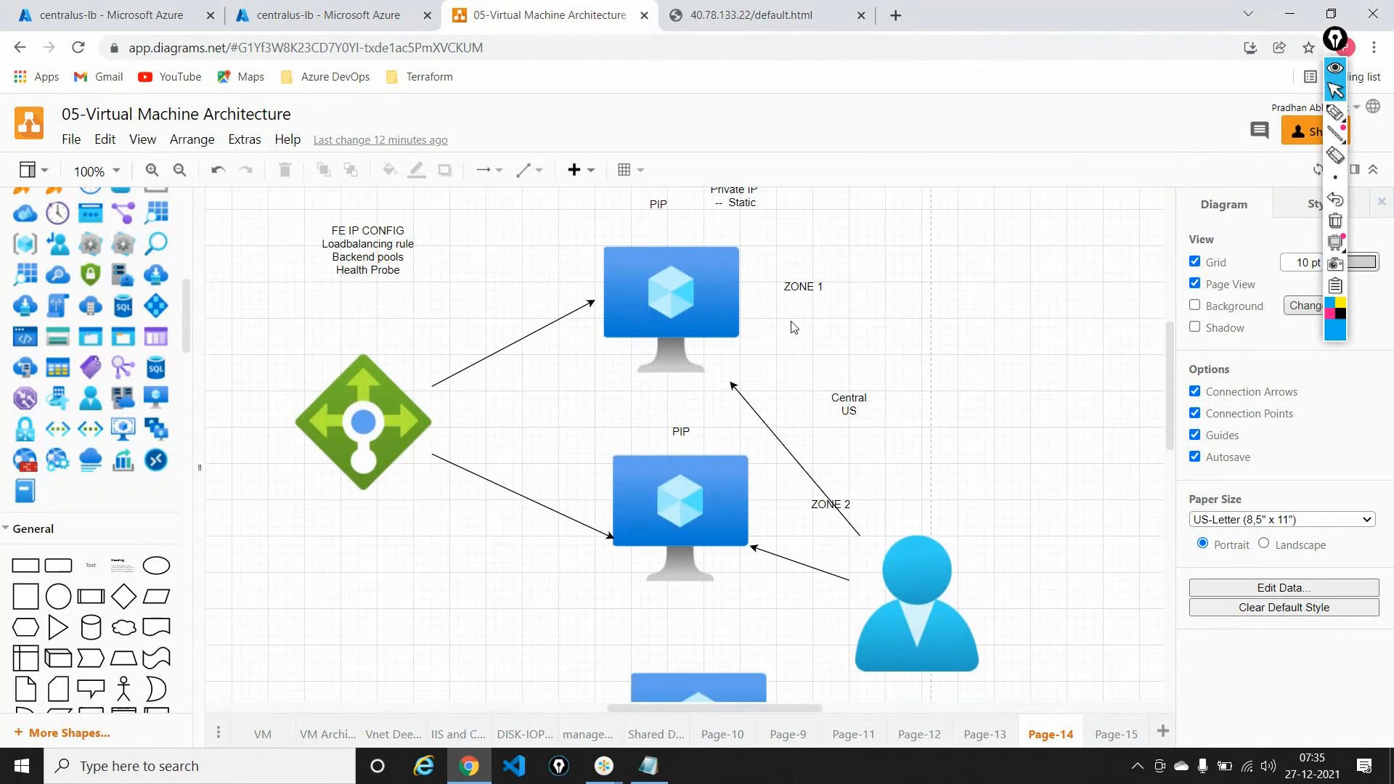
{"action": "scroll", "coordinate": [793, 327], "scroll_direction": "up", "scroll_amount": 3}
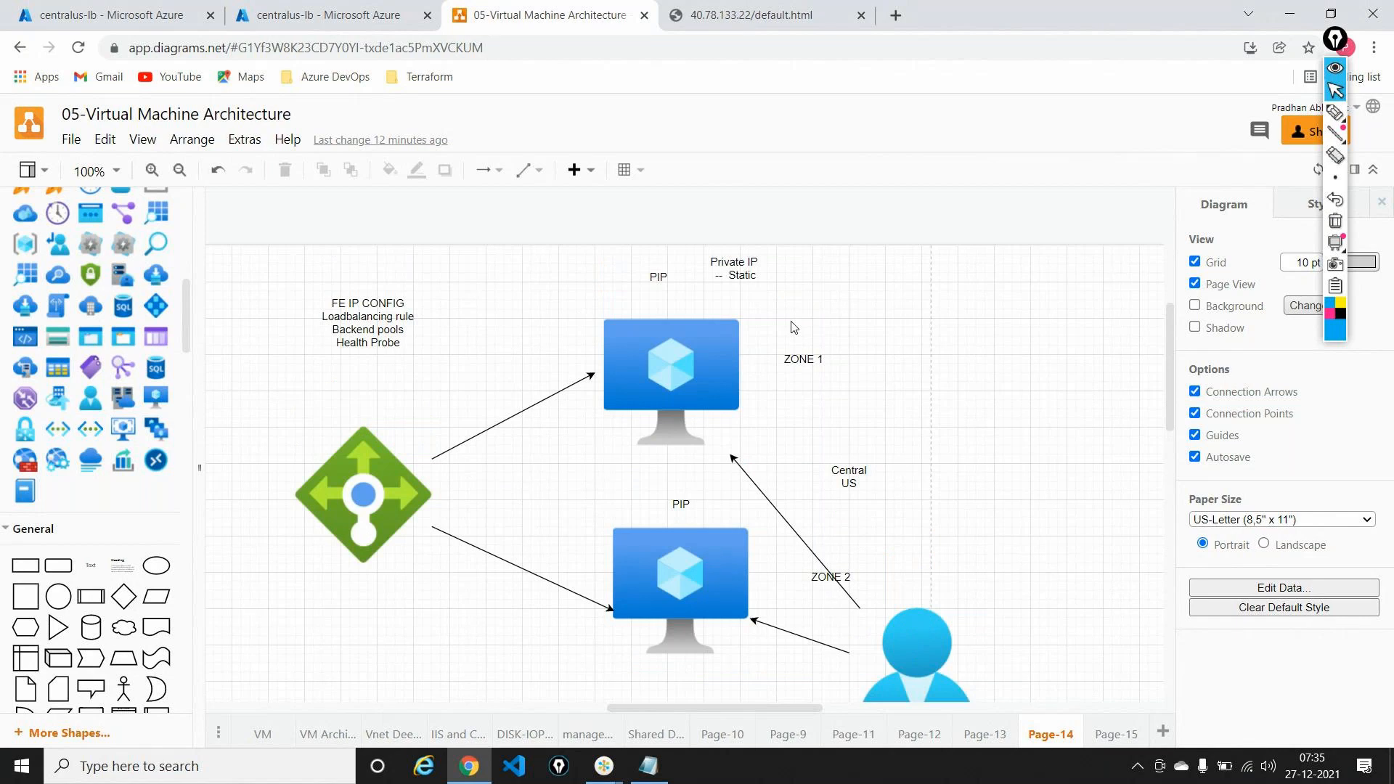
{"action": "scroll", "coordinate": [792, 327], "scroll_direction": "down", "scroll_amount": 15}
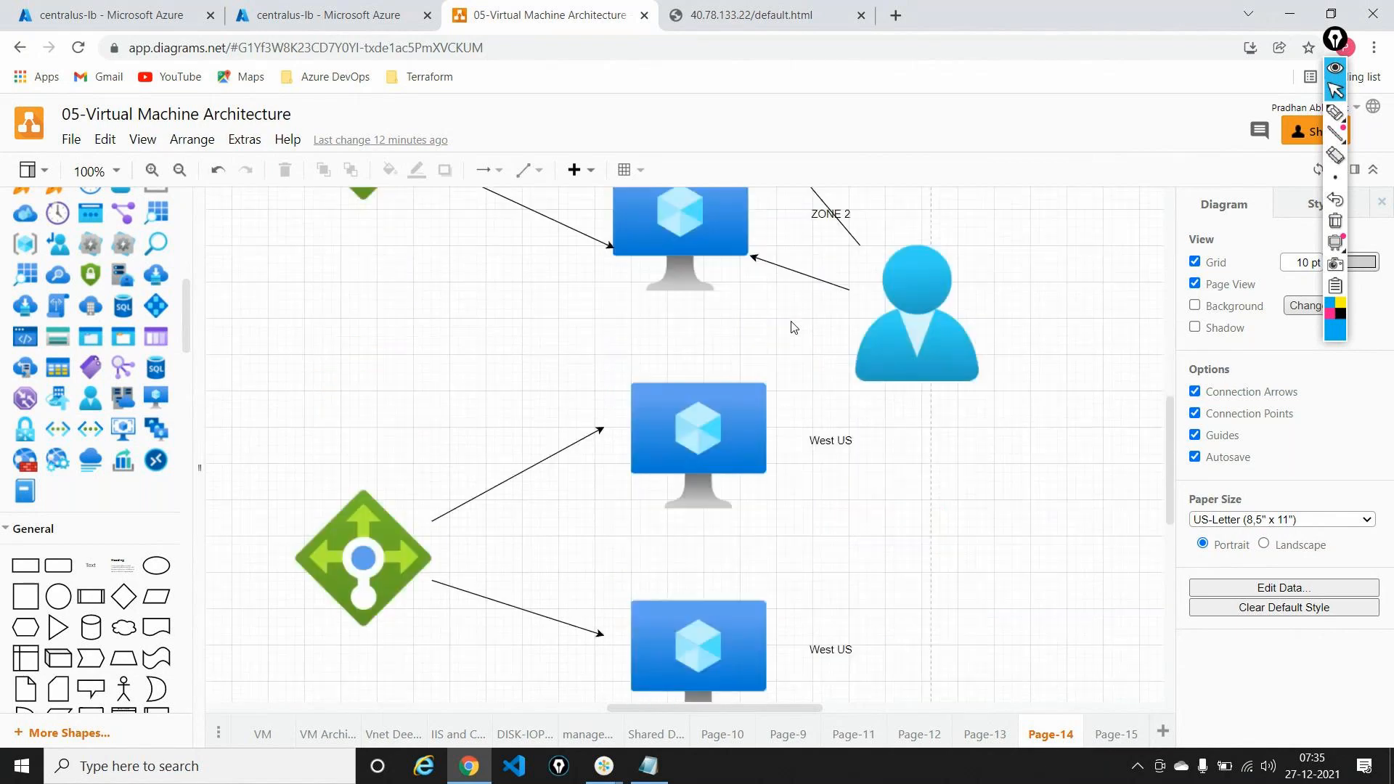
{"action": "key", "text": "alt+Tab"}
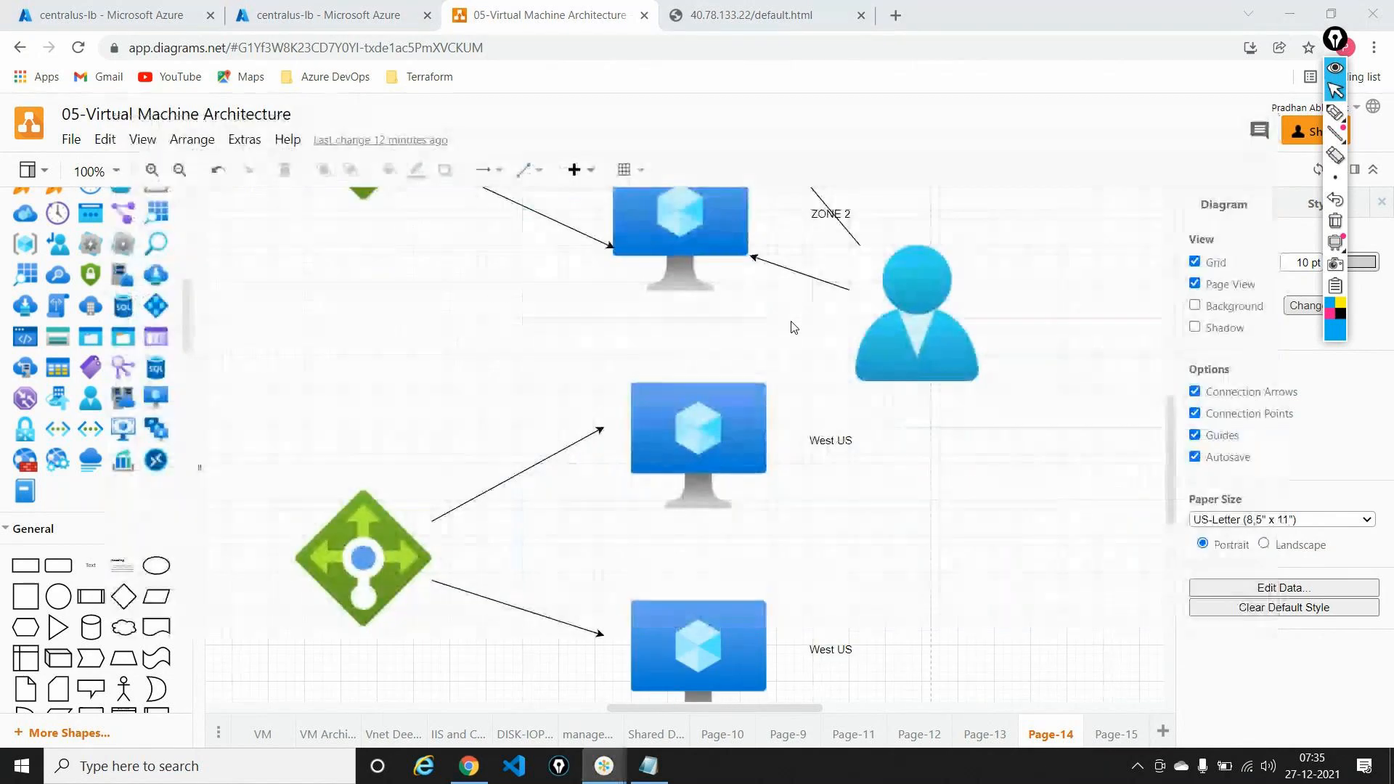
{"action": "key", "text": "alt+Tab"}
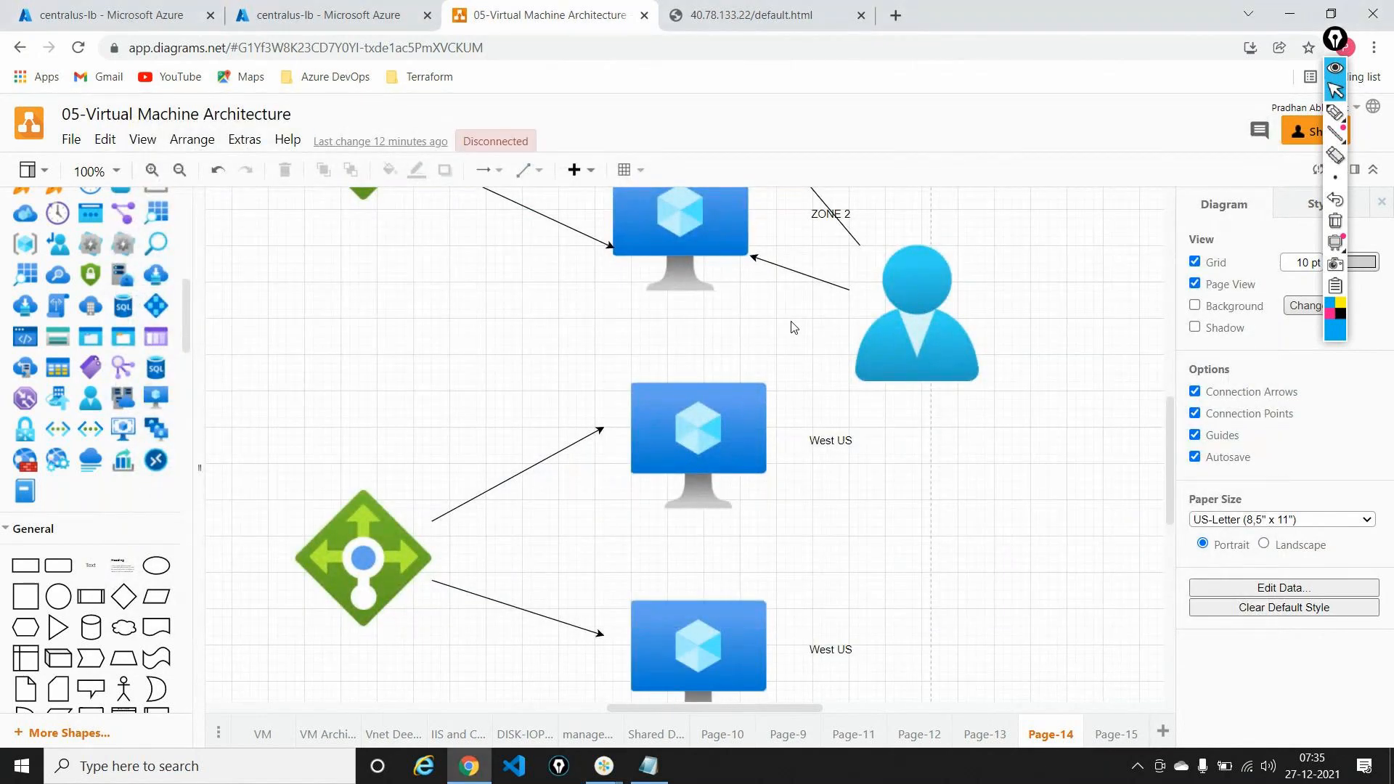
Step: Relabel the middle and lower VMs from West US to North Europe
{"action": "left_click", "coordinate": [825, 445]}
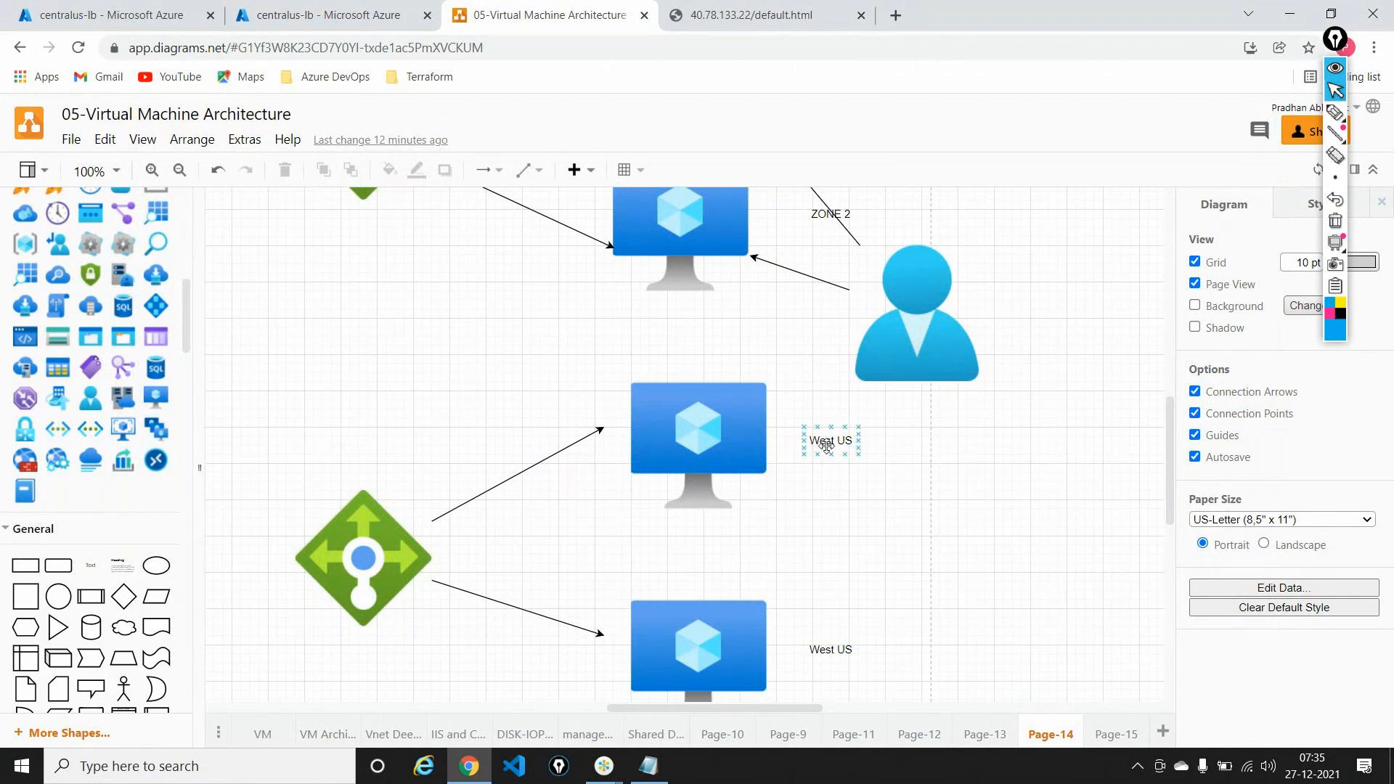
{"action": "double_click", "coordinate": [825, 446]}
{"action": "type", "text": "Nor"}
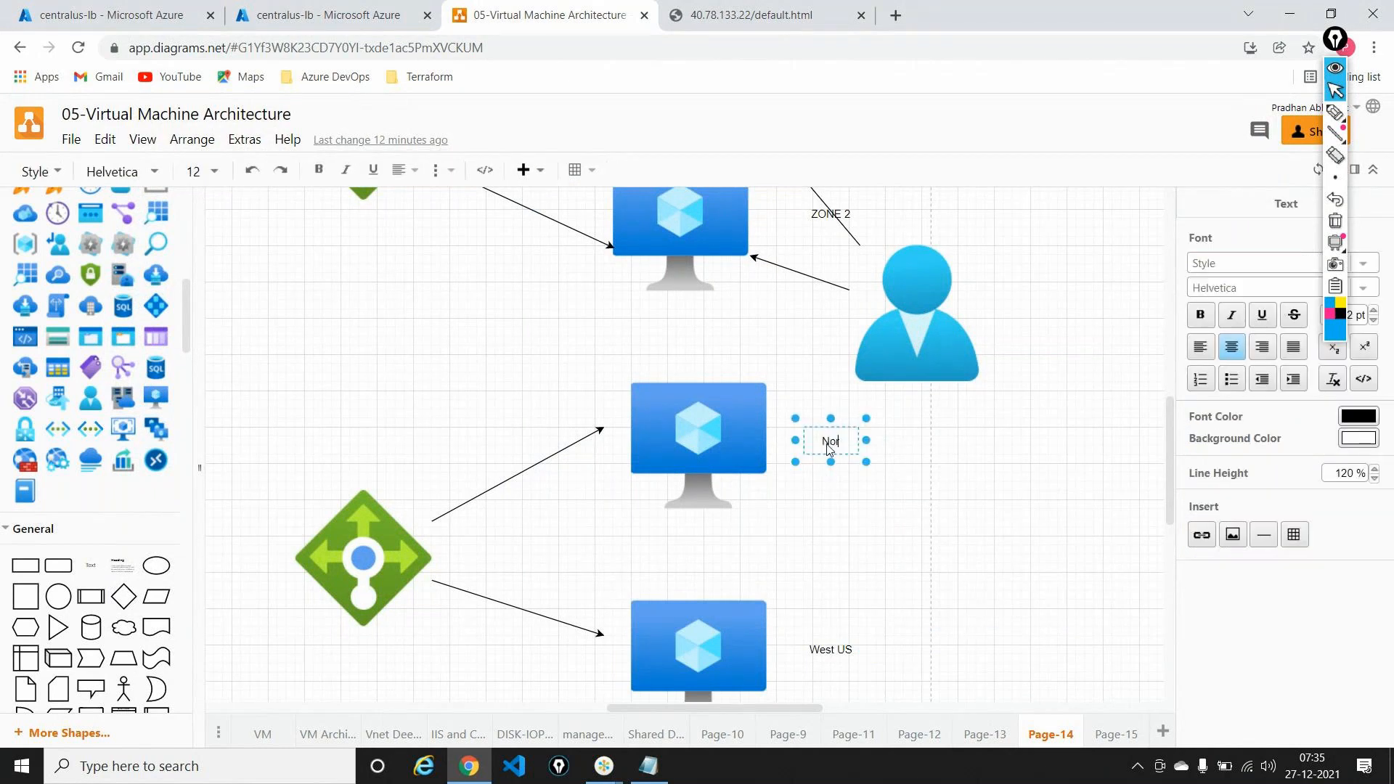
{"action": "type", "text": "th Europe"}
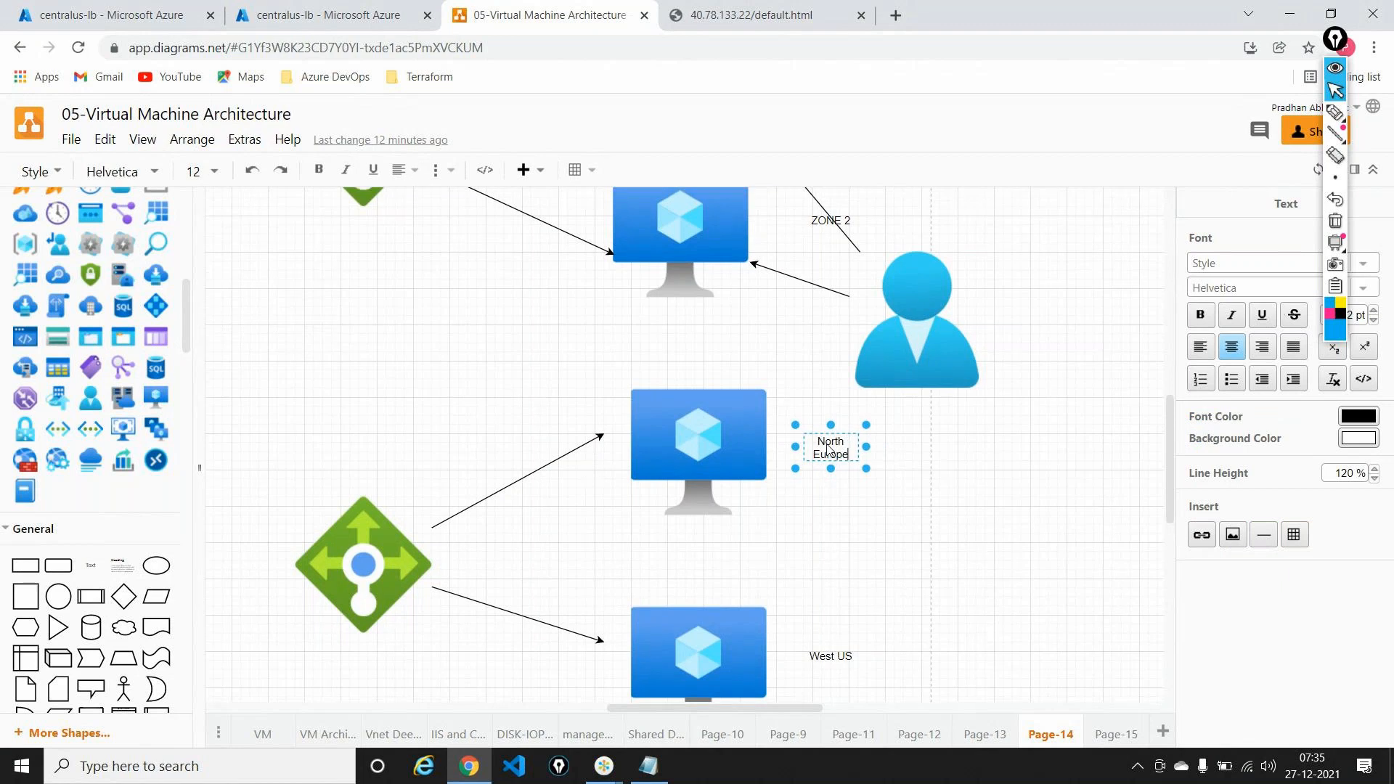
{"action": "double_click", "coordinate": [841, 657]}
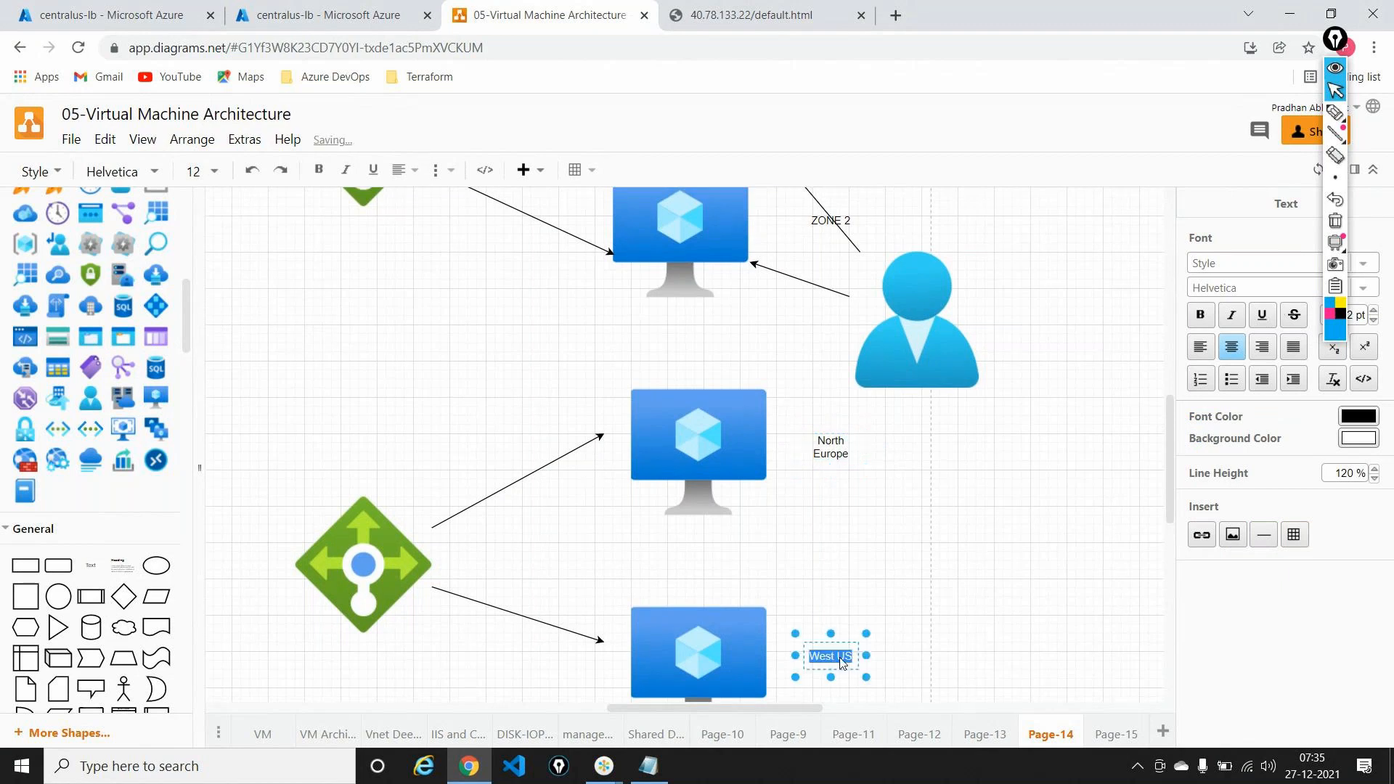
{"action": "type", "text": "North Europe"}
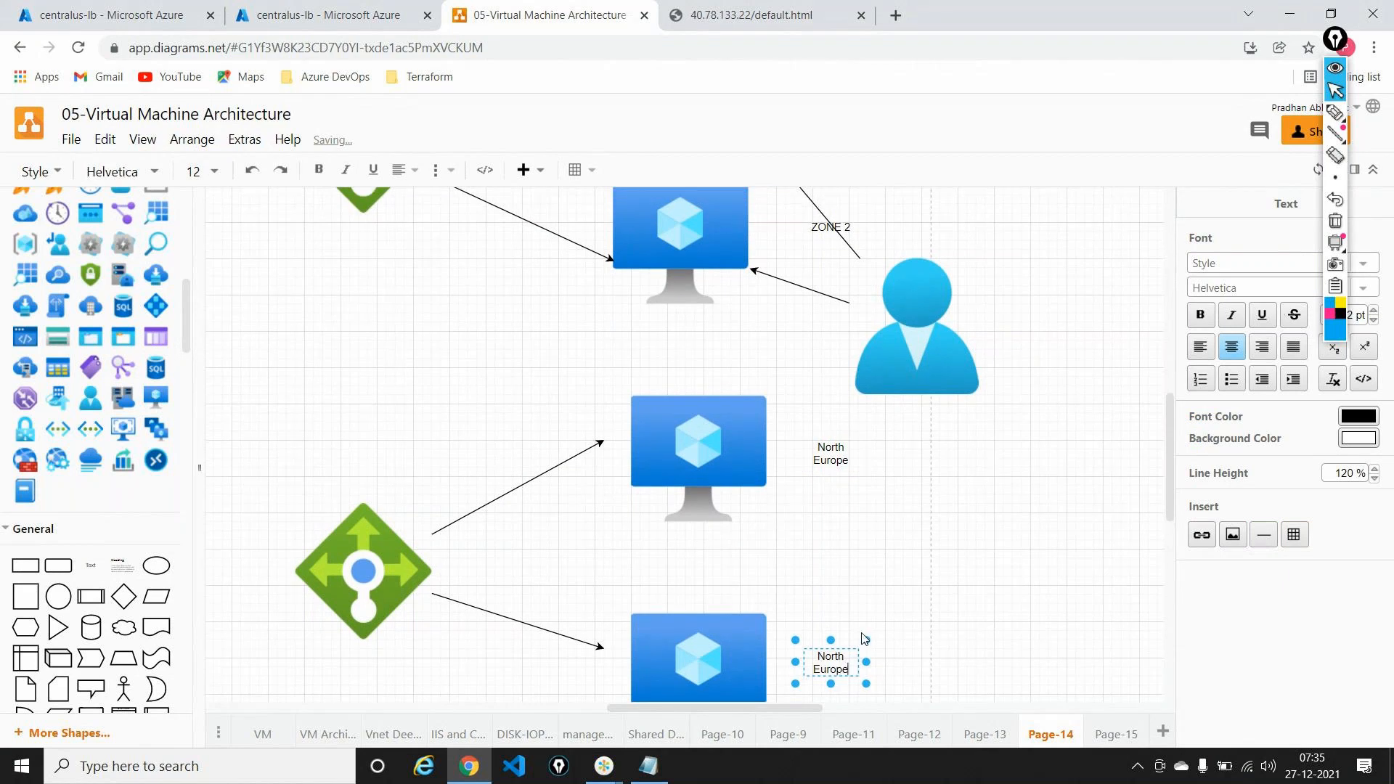
{"action": "left_click", "coordinate": [1013, 464]}
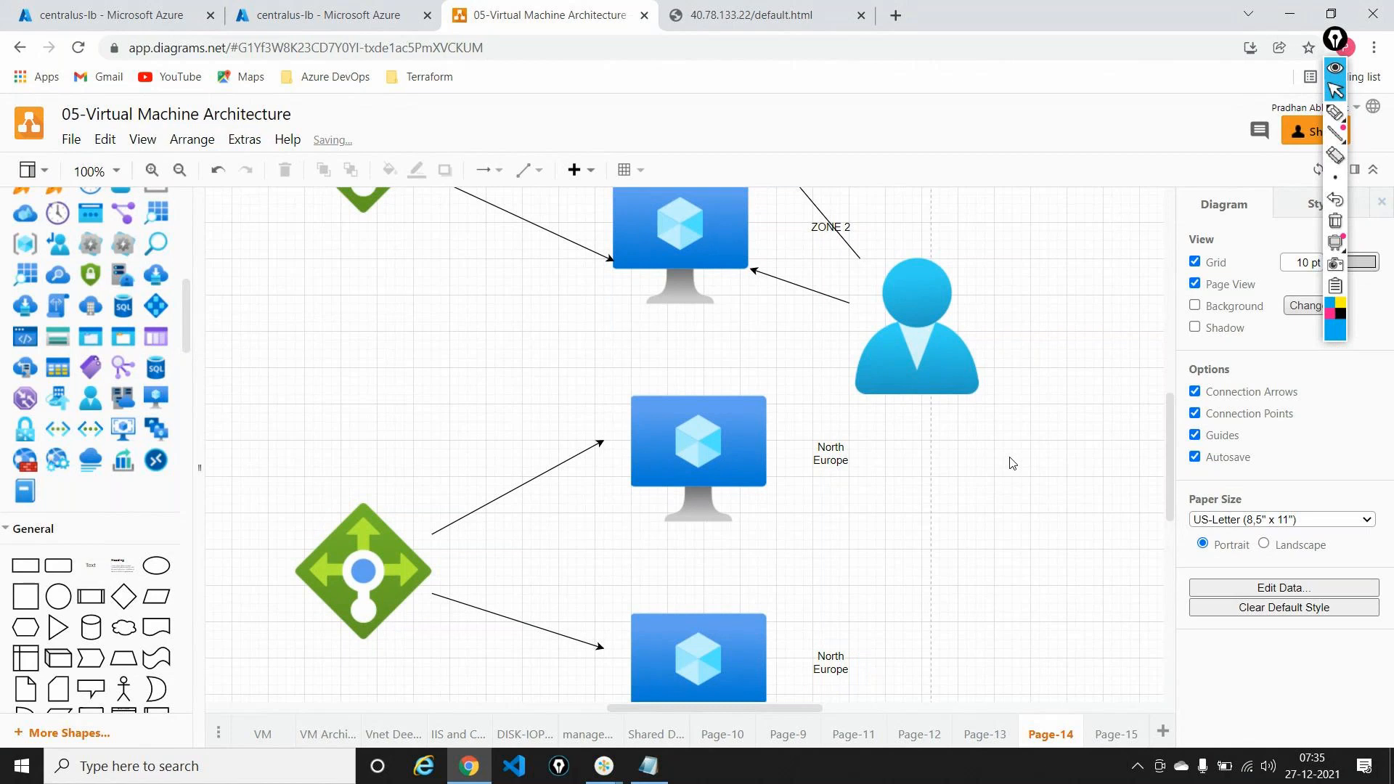
Step: Select the GLOBAL LOAD BALANCER shape, then go back to centralus-lb's Inbound NAT rules
{"action": "scroll", "coordinate": [1013, 463], "scroll_direction": "left", "scroll_amount": 2}
{"action": "scroll", "coordinate": [1012, 463], "scroll_direction": "left", "scroll_amount": 5}
{"action": "left_click", "coordinate": [786, 368]}
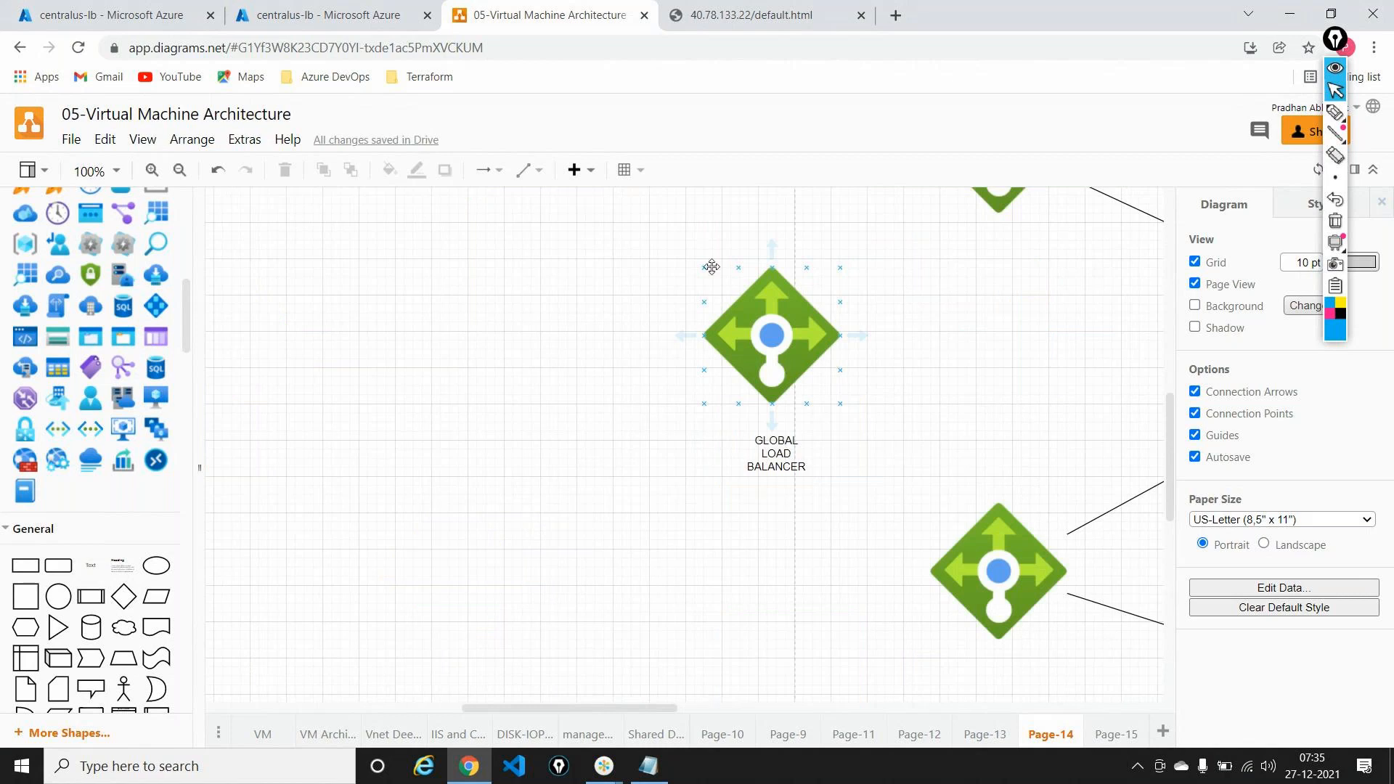
{"action": "left_click", "coordinate": [109, 15]}
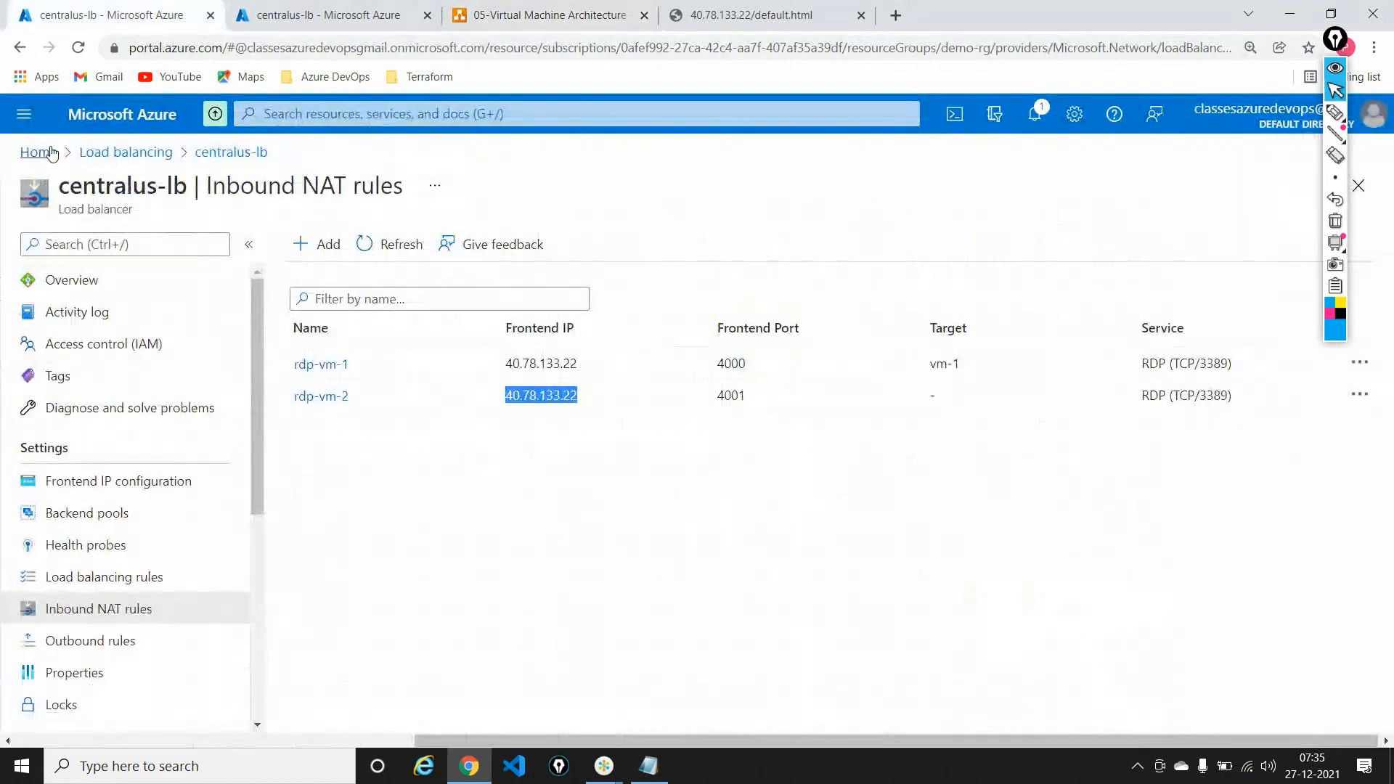
Step: Open a new Create load balancer form from Home > Load balancers
{"action": "left_click", "coordinate": [51, 152]}
{"action": "left_click", "coordinate": [344, 264]}
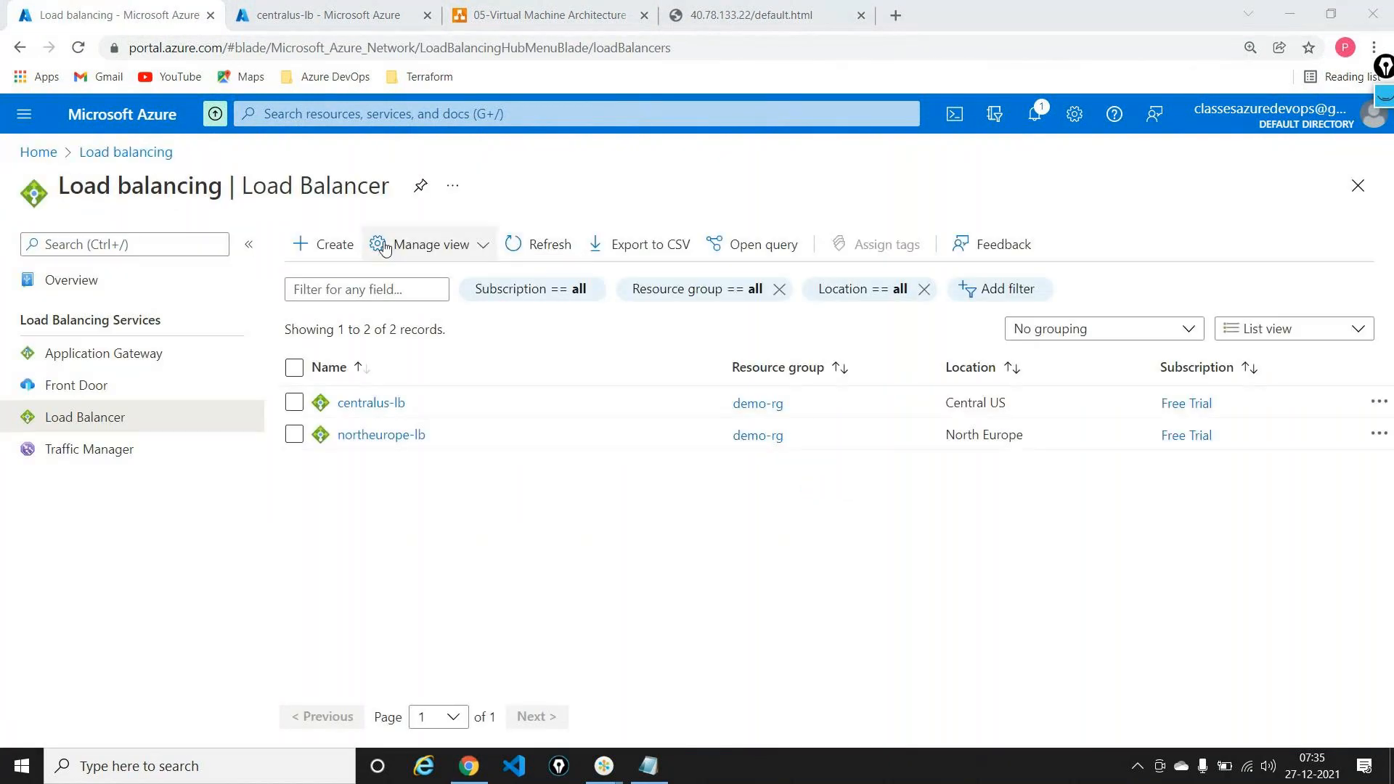
{"action": "left_click", "coordinate": [347, 249]}
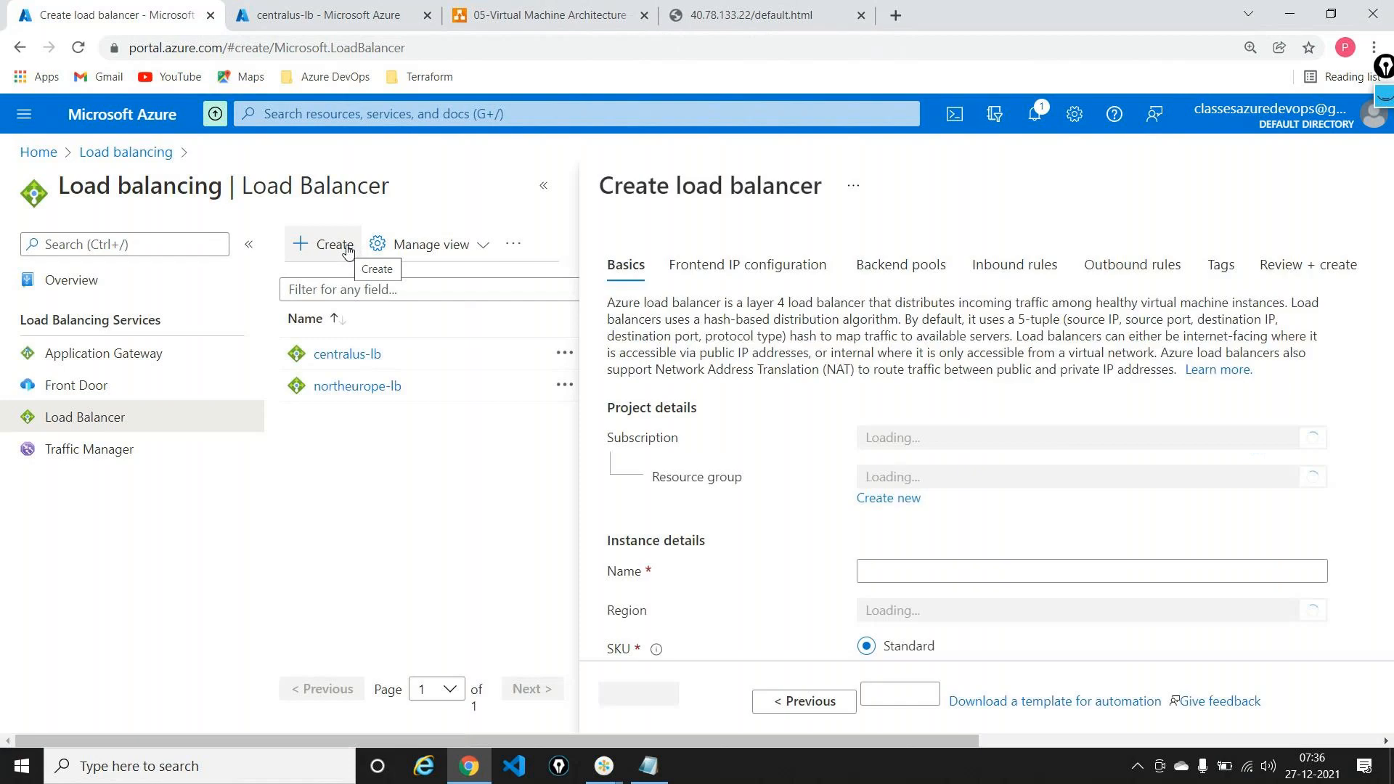
{"action": "left_click", "coordinate": [543, 186]}
Step: Set resource group demo-rg and name globalloadbalancer, keeping East US and Standard
{"action": "left_click", "coordinate": [407, 479]}
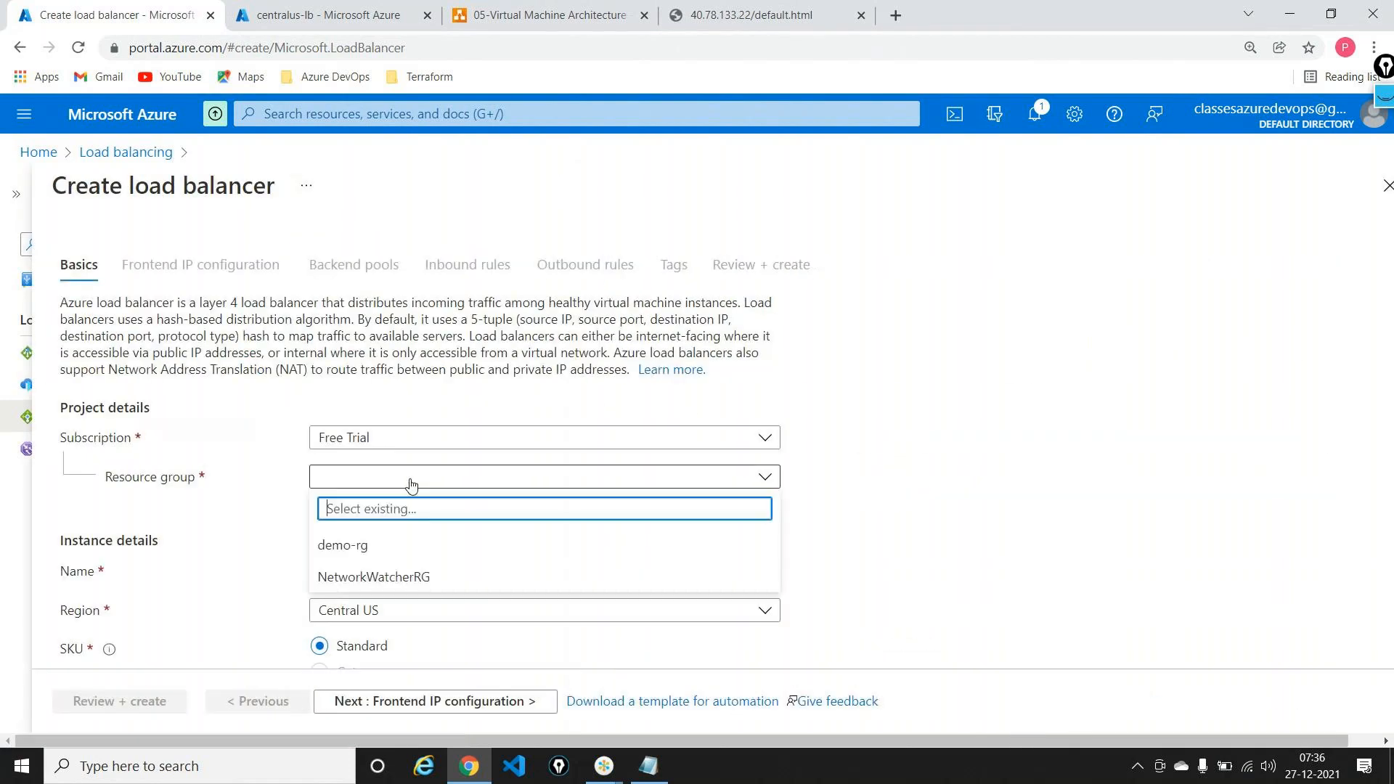
{"action": "left_click", "coordinate": [347, 547]}
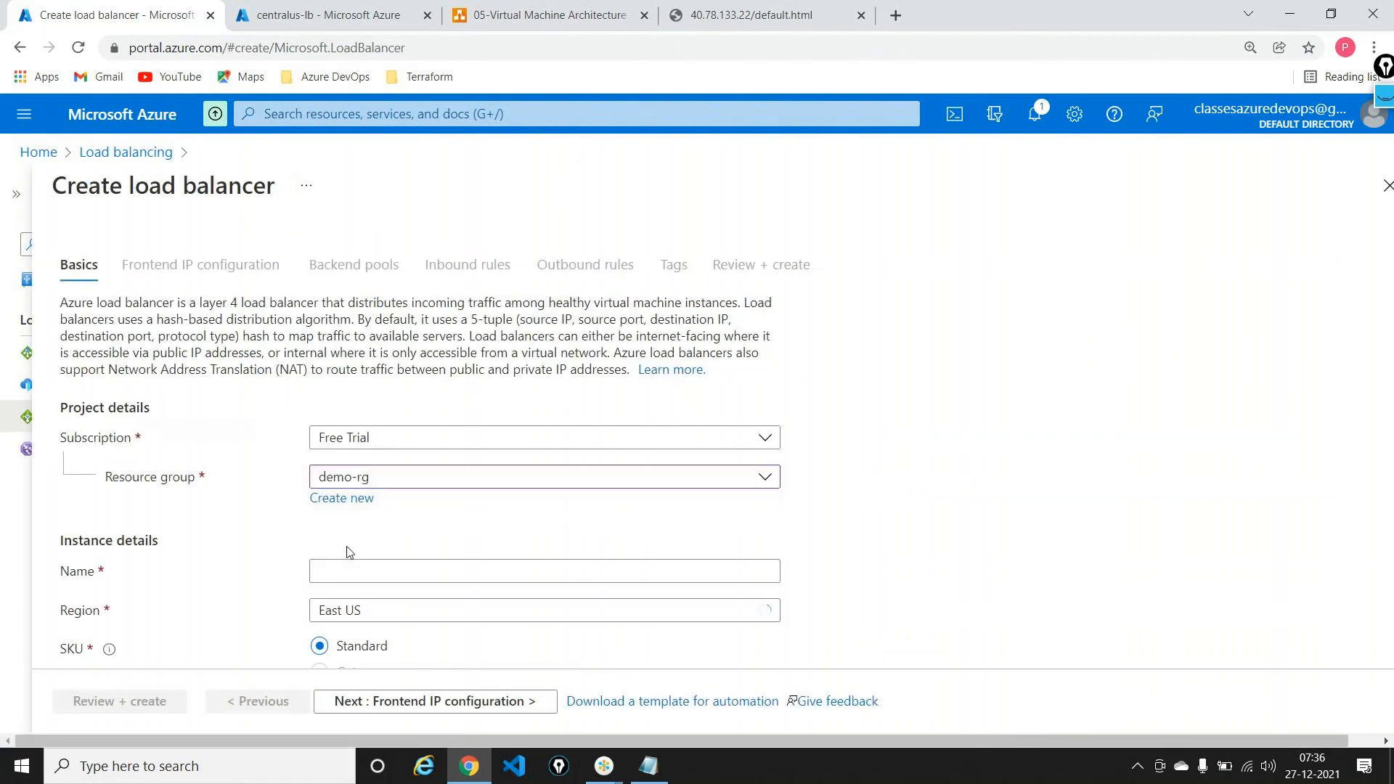
{"action": "left_click", "coordinate": [351, 571]}
{"action": "type", "text": "global"}
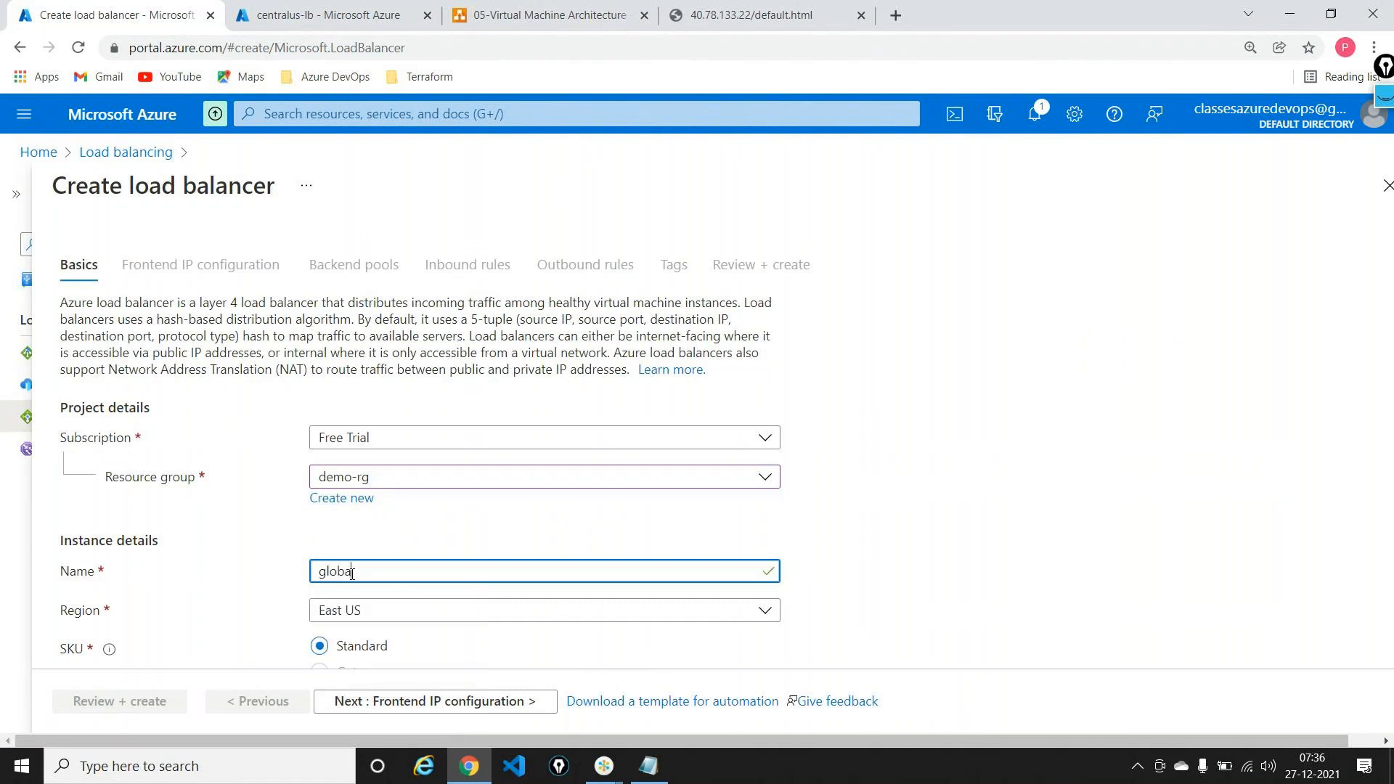
{"action": "type", "text": "loadbalancer"}
{"action": "scroll", "coordinate": [352, 574], "scroll_direction": "down", "scroll_amount": 2}
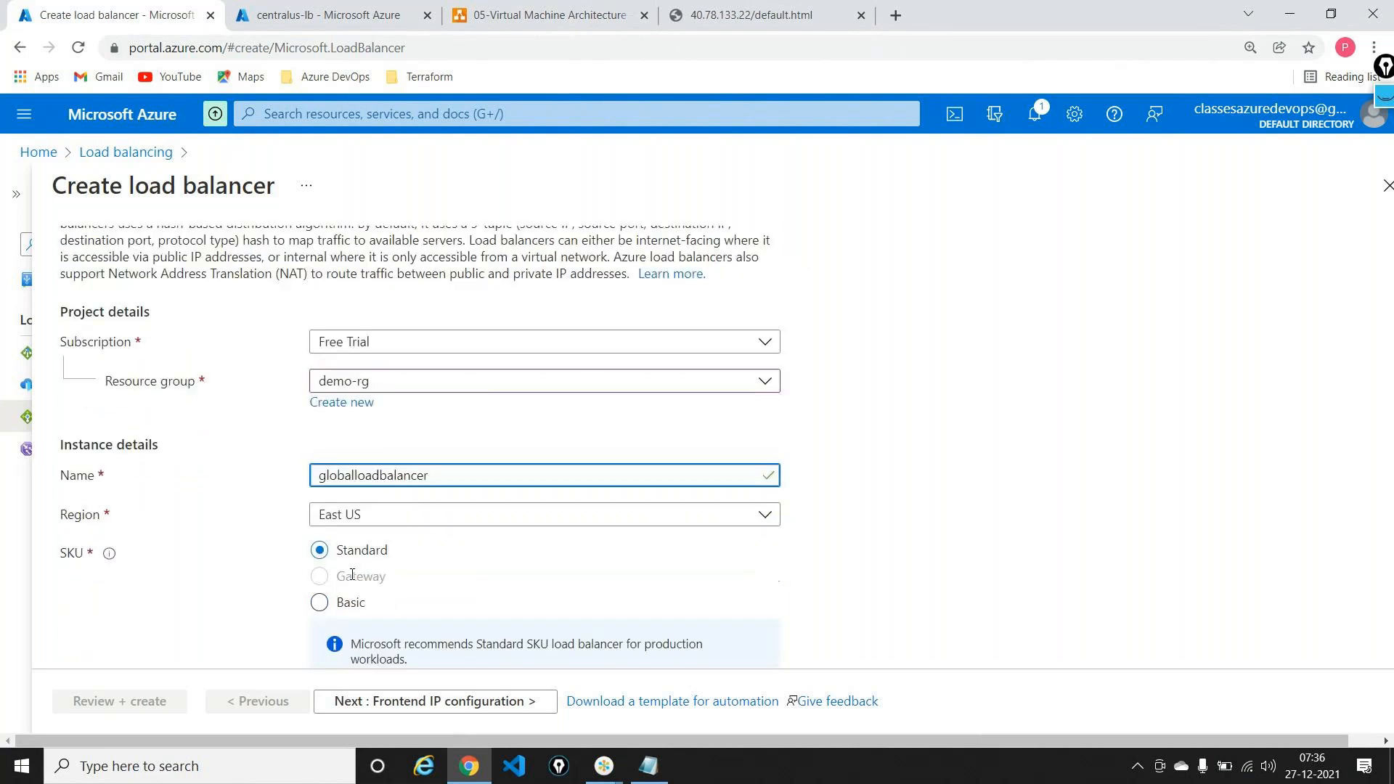
{"action": "scroll", "coordinate": [352, 577], "scroll_direction": "down", "scroll_amount": 1}
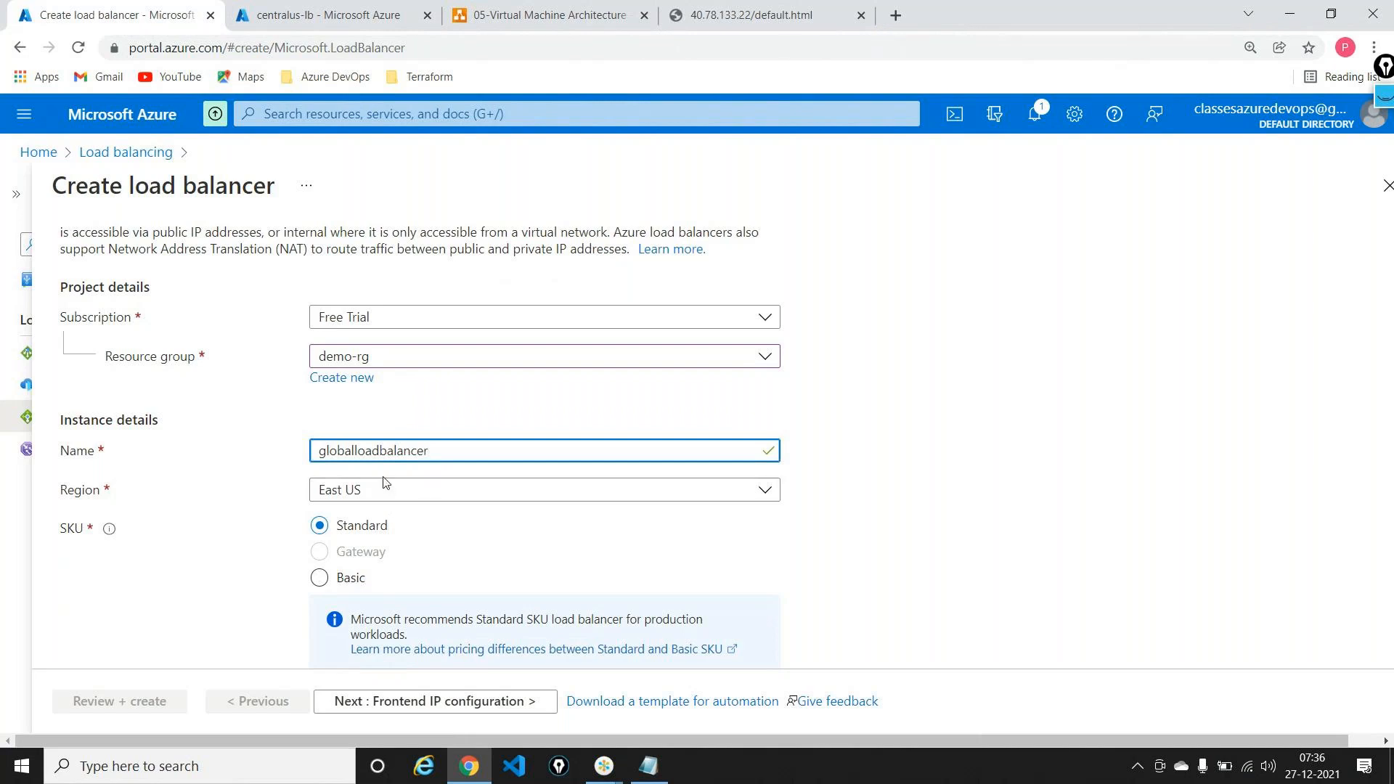
{"action": "left_click", "coordinate": [755, 16]}
{"action": "left_click", "coordinate": [700, 57]}
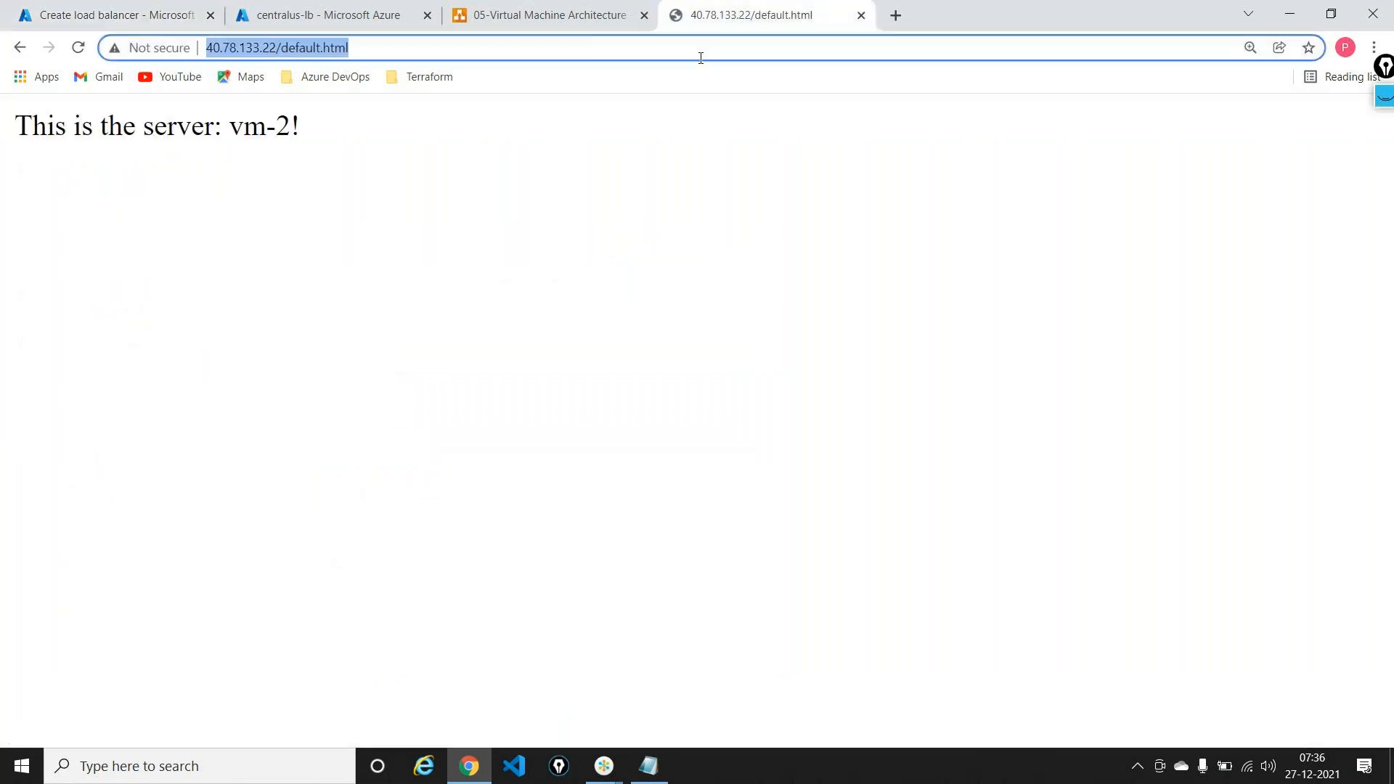
Step: Search Google for 'global load balancer azure' and open the Cross-region load balancer docs article
{"action": "type", "text": "global load balancer azure"}
{"action": "key", "text": "Return"}
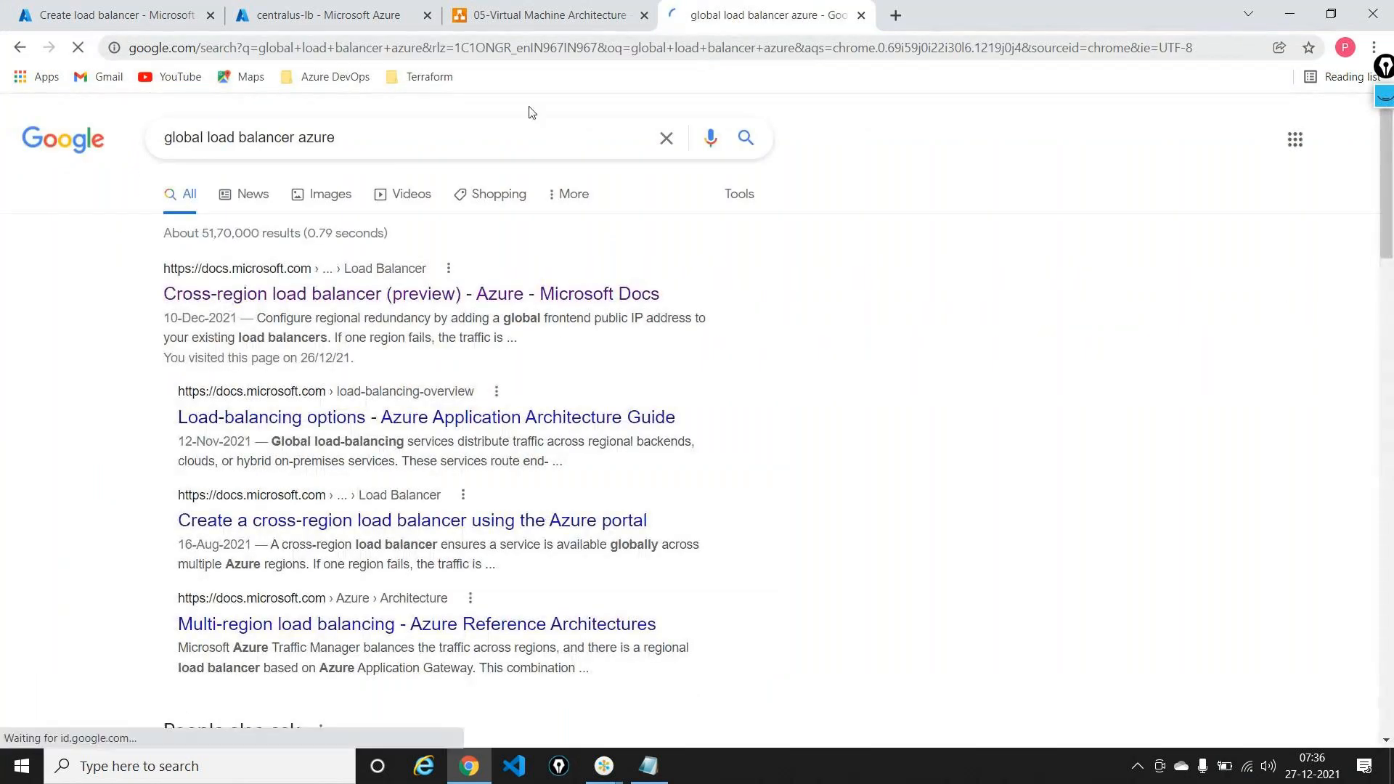
{"action": "left_click", "coordinate": [365, 307]}
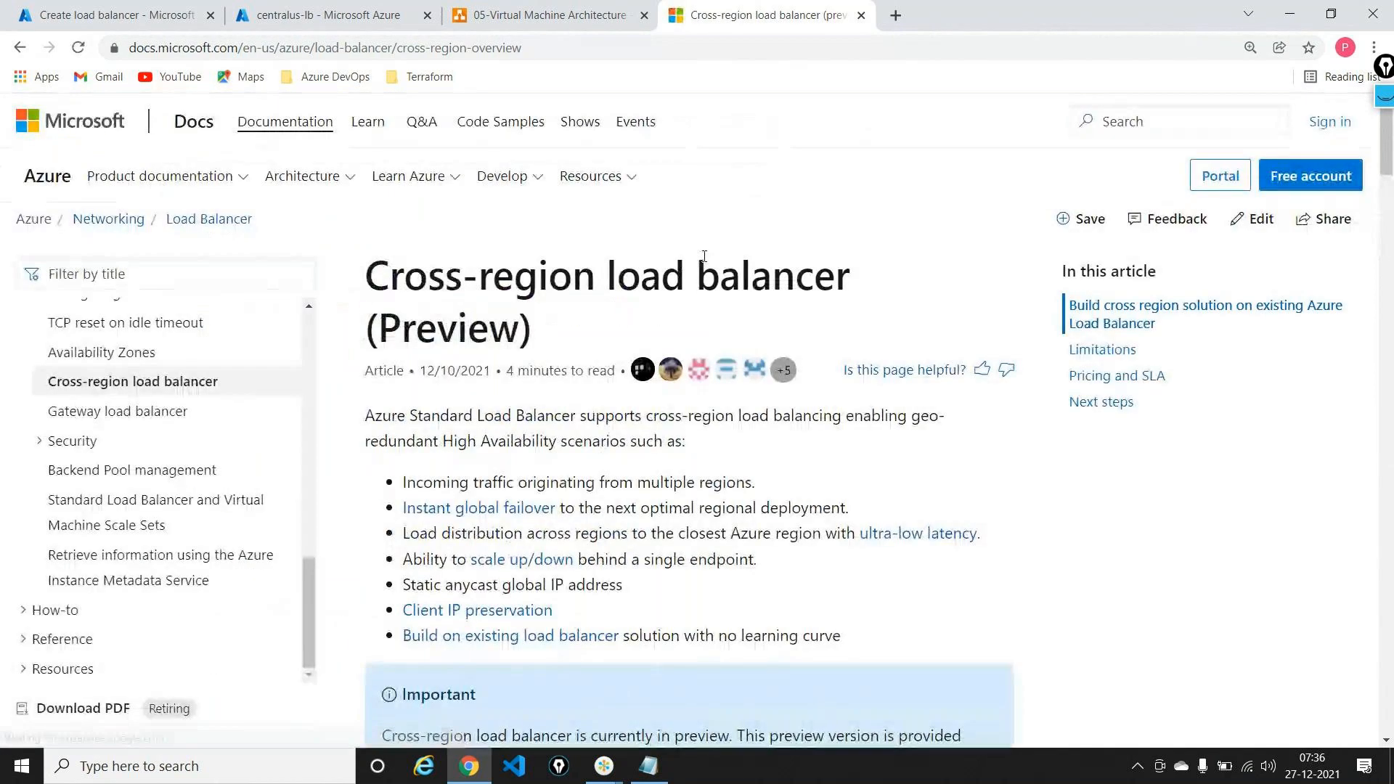
Step: Scroll the article down to the Home regions and Participating regions sections
{"action": "scroll", "coordinate": [706, 264], "scroll_direction": "down", "scroll_amount": 4}
{"action": "scroll", "coordinate": [707, 261], "scroll_direction": "down", "scroll_amount": 6}
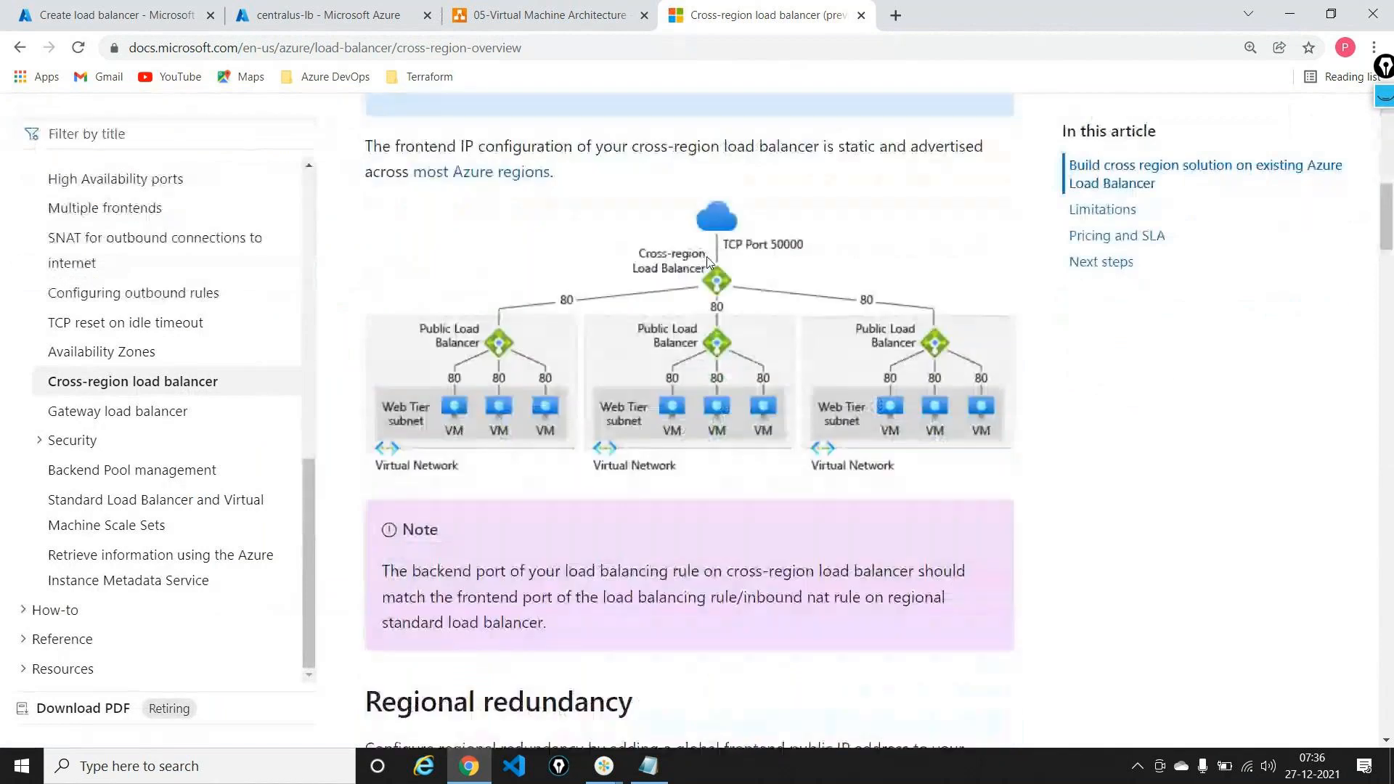
{"action": "scroll", "coordinate": [707, 262], "scroll_direction": "down", "scroll_amount": 9}
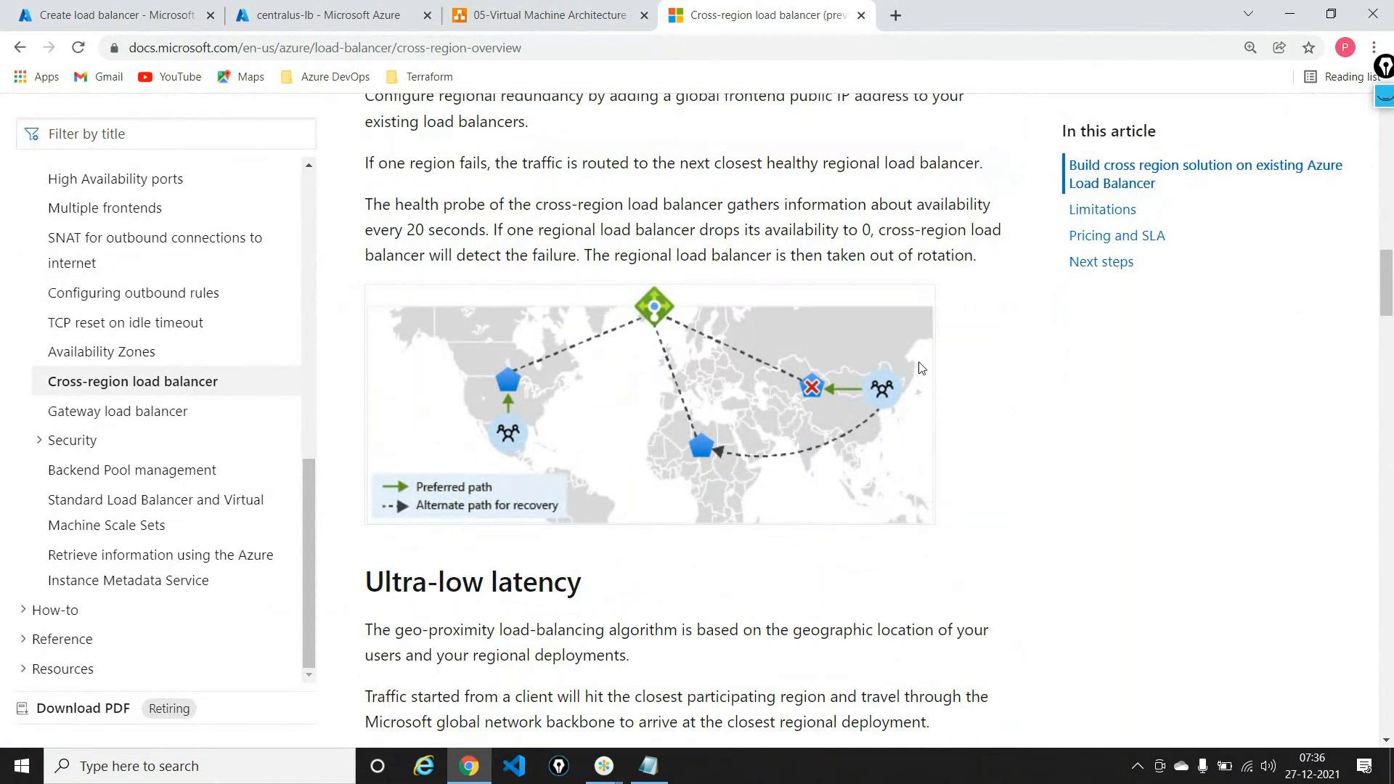
{"action": "scroll", "coordinate": [919, 368], "scroll_direction": "down", "scroll_amount": 4}
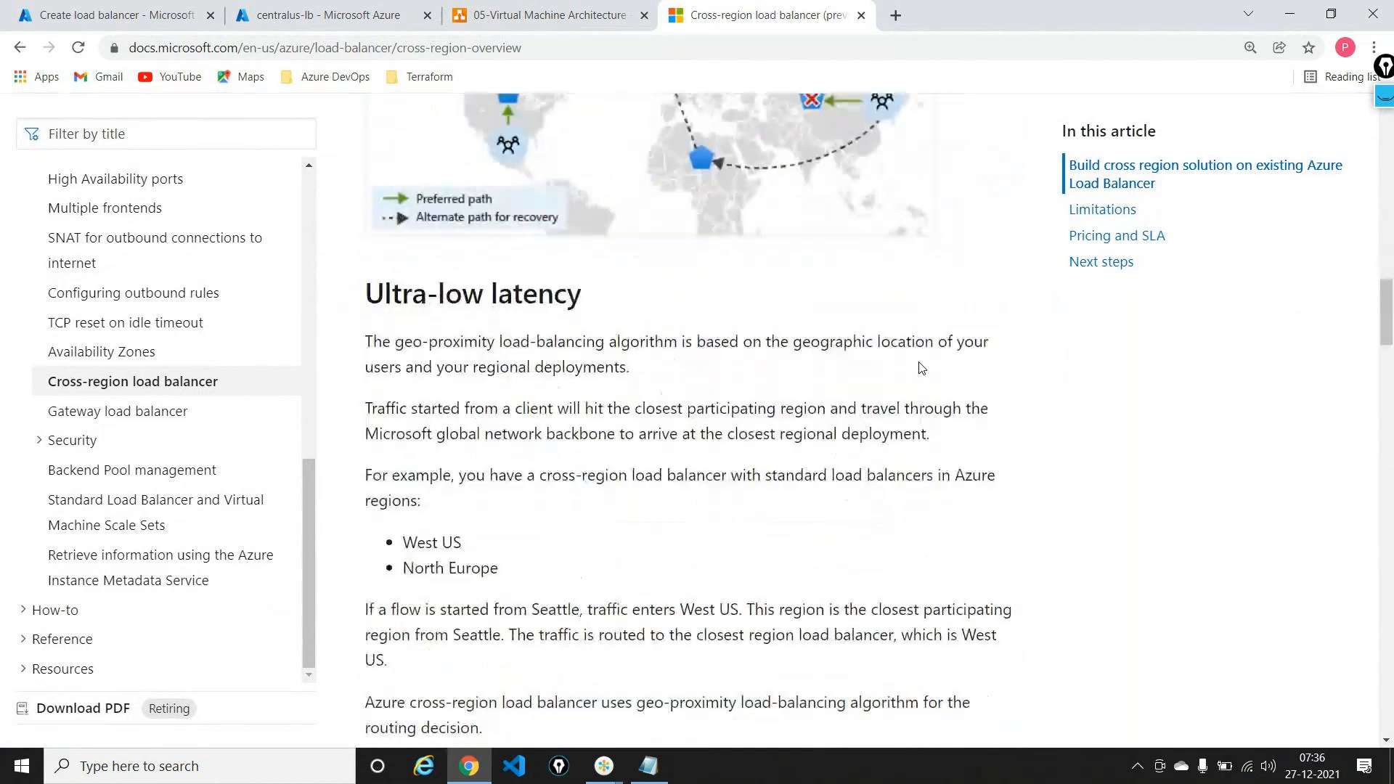
{"action": "scroll", "coordinate": [919, 368], "scroll_direction": "down", "scroll_amount": 14}
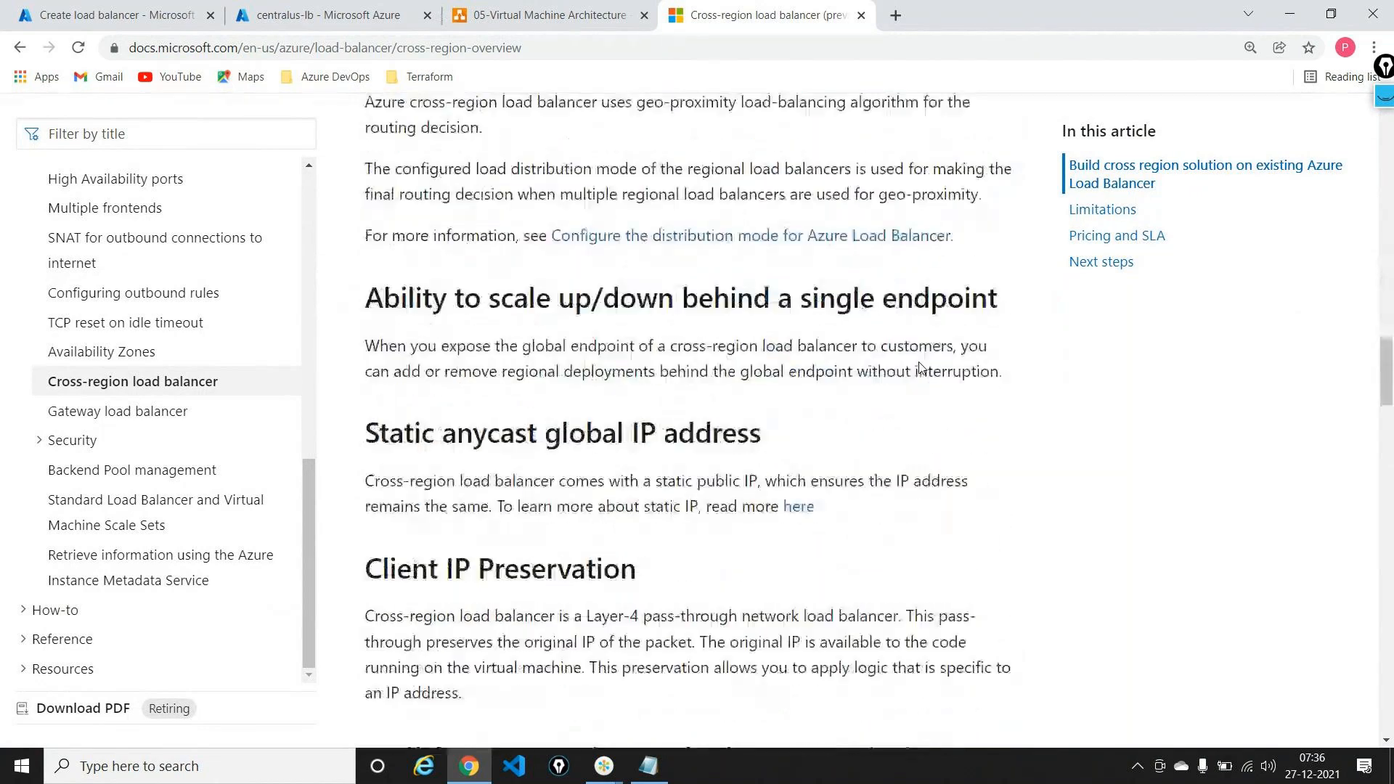
{"action": "scroll", "coordinate": [920, 367], "scroll_direction": "down", "scroll_amount": 4}
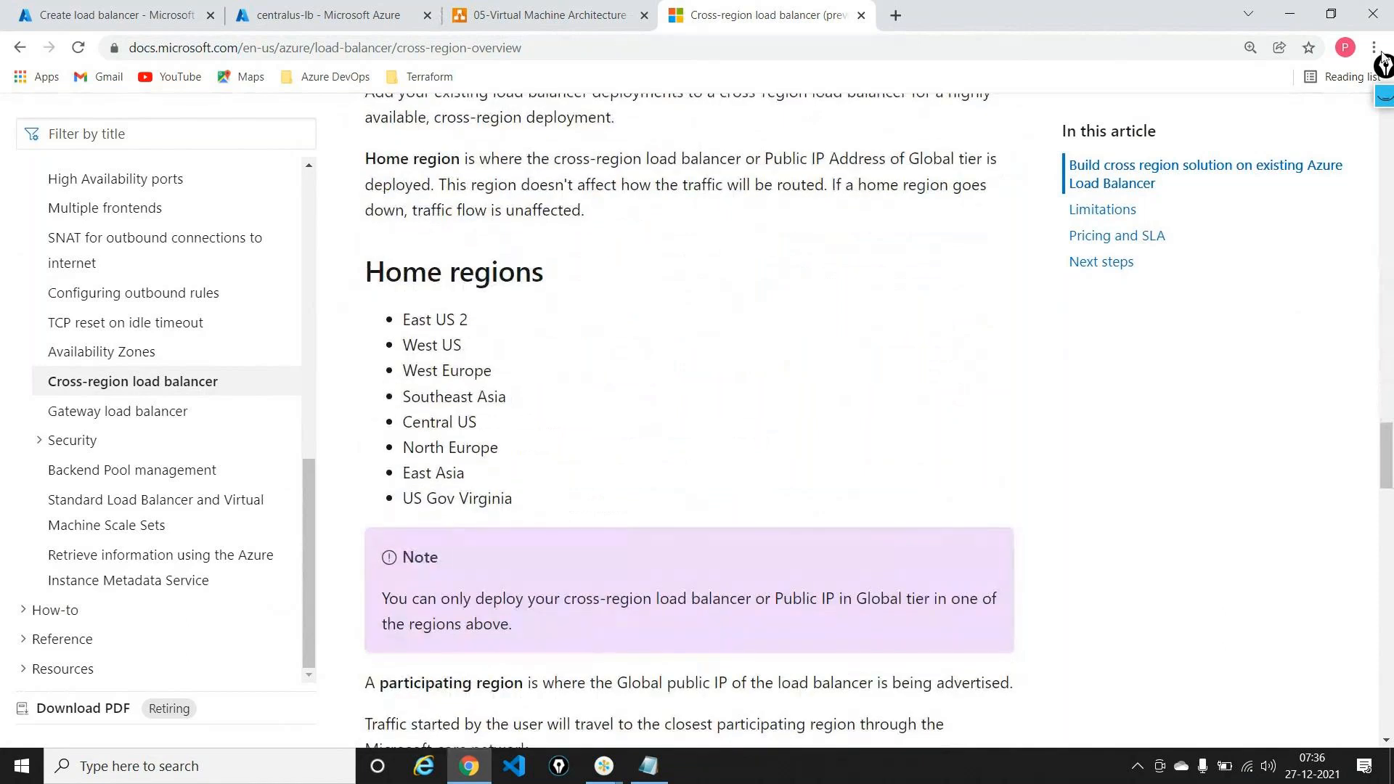
{"action": "scroll", "coordinate": [1061, 367], "scroll_direction": "down", "scroll_amount": 4}
{"action": "scroll", "coordinate": [1382, 104], "scroll_direction": "down", "scroll_amount": 1}
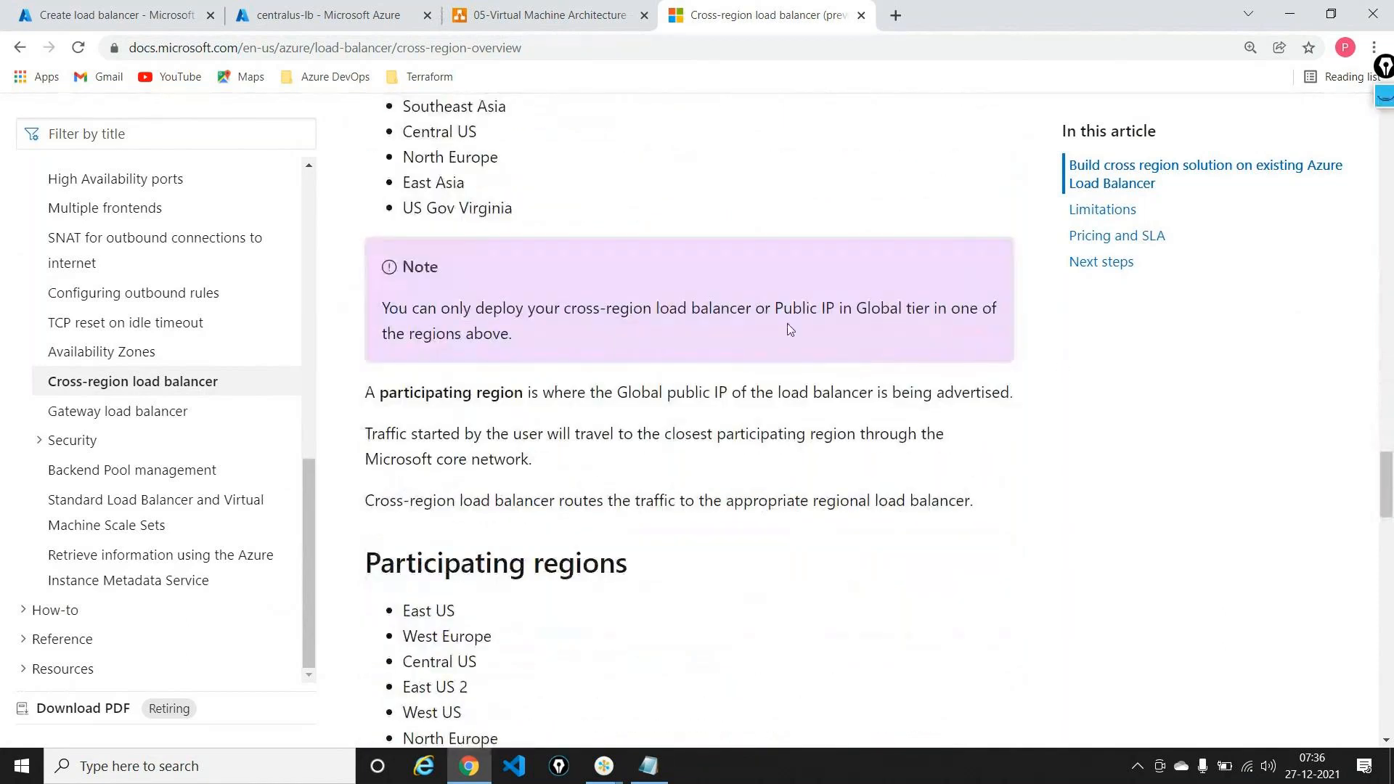
{"action": "scroll", "coordinate": [790, 330], "scroll_direction": "down", "scroll_amount": 3}
{"action": "triple_click", "coordinate": [555, 324]}
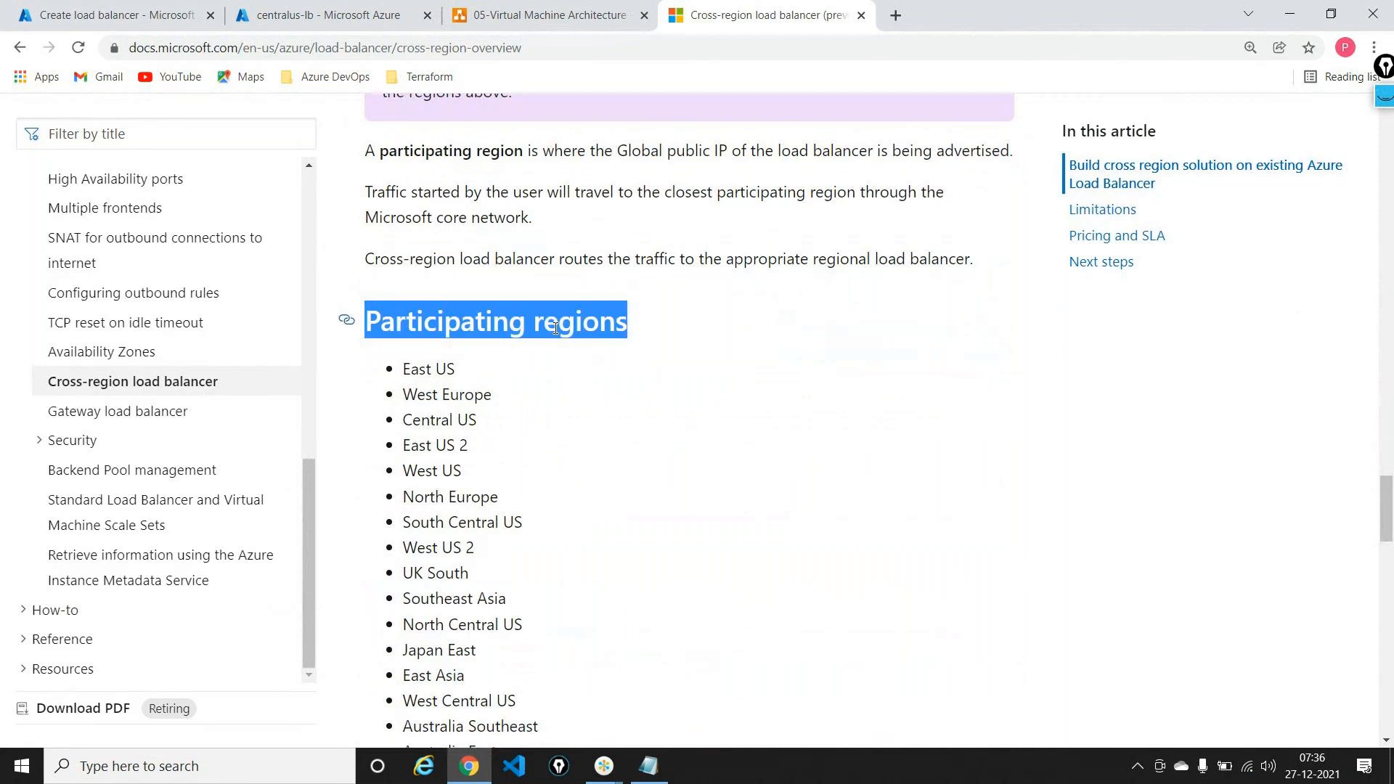
{"action": "scroll", "coordinate": [555, 327], "scroll_direction": "up", "scroll_amount": 7}
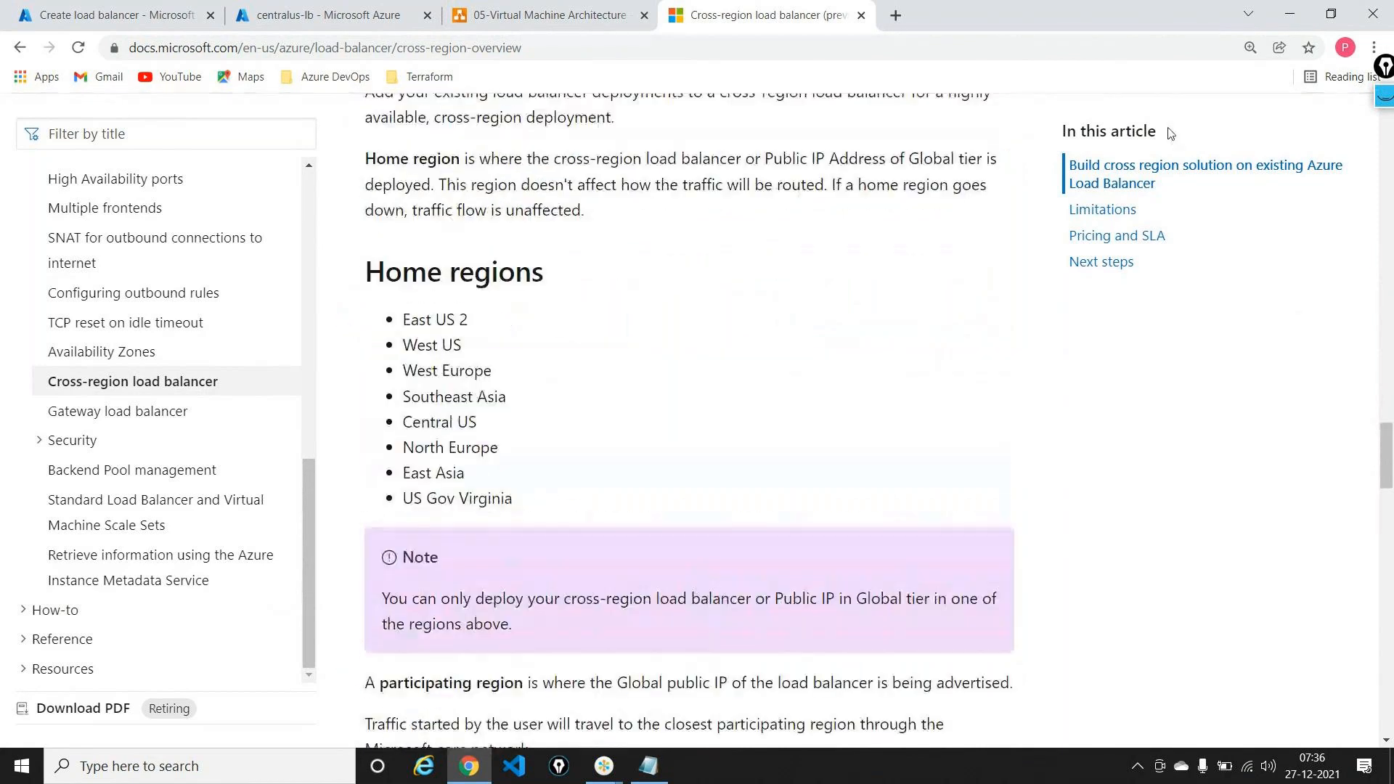
Step: Mark the Home regions list with on-screen ink, then erase it
{"action": "left_click", "coordinate": [1385, 97]}
{"action": "left_click", "coordinate": [1384, 142]}
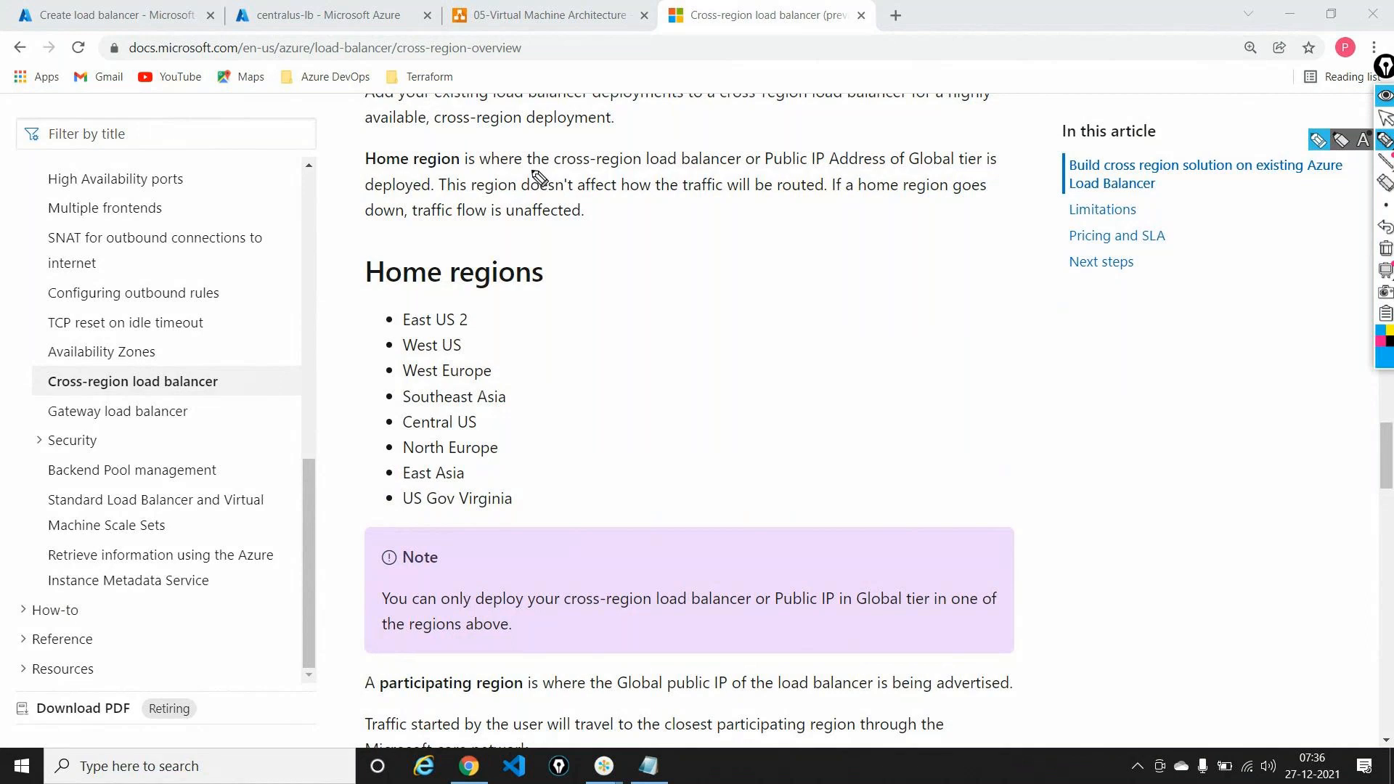
{"action": "mouse_move", "coordinate": [423, 289]}
{"action": "left_mouse_down"}
{"action": "mouse_move", "coordinate": [397, 298]}
{"action": "mouse_move", "coordinate": [363, 425]}
{"action": "mouse_move", "coordinate": [521, 540]}
{"action": "mouse_move", "coordinate": [521, 444]}
{"action": "mouse_move", "coordinate": [434, 308]}
{"action": "left_mouse_up"}
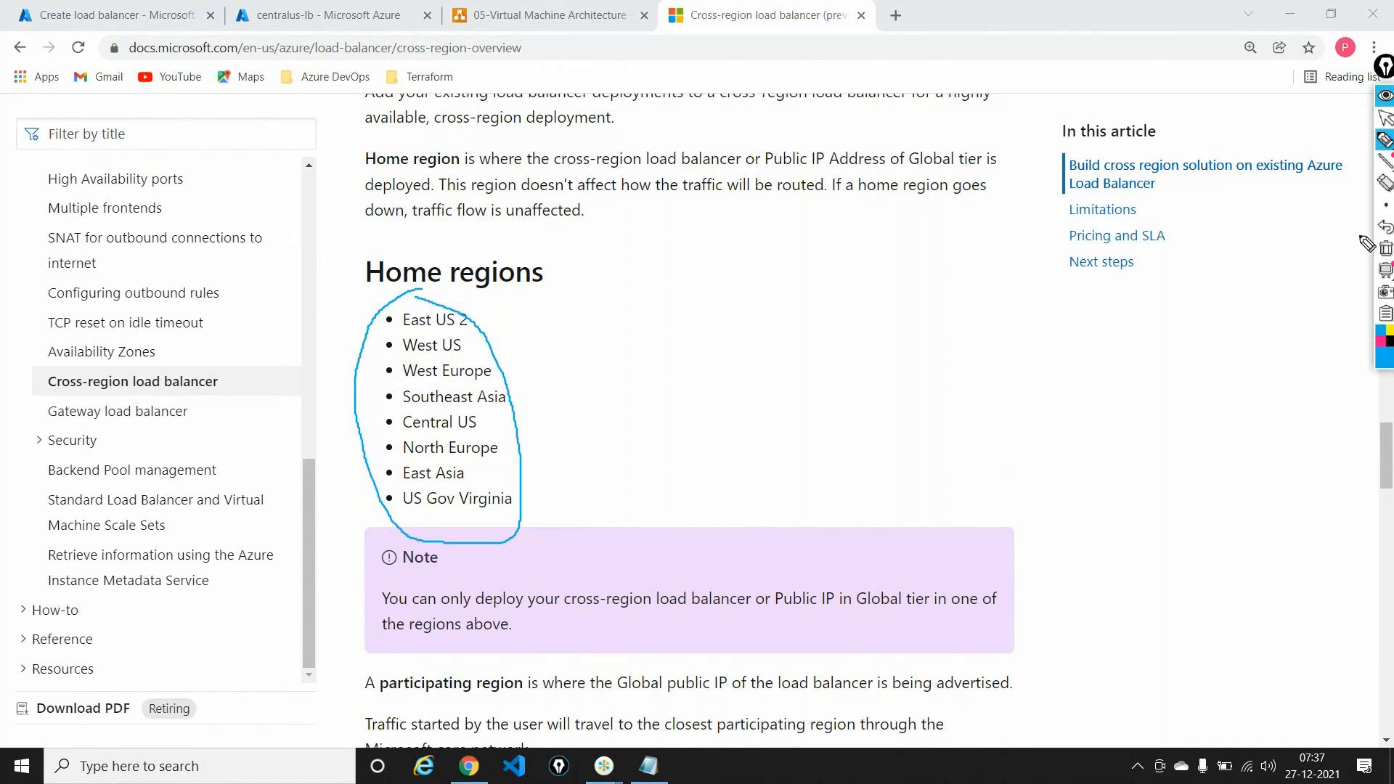
{"action": "left_click", "coordinate": [1385, 248]}
{"action": "left_click", "coordinate": [1384, 118]}
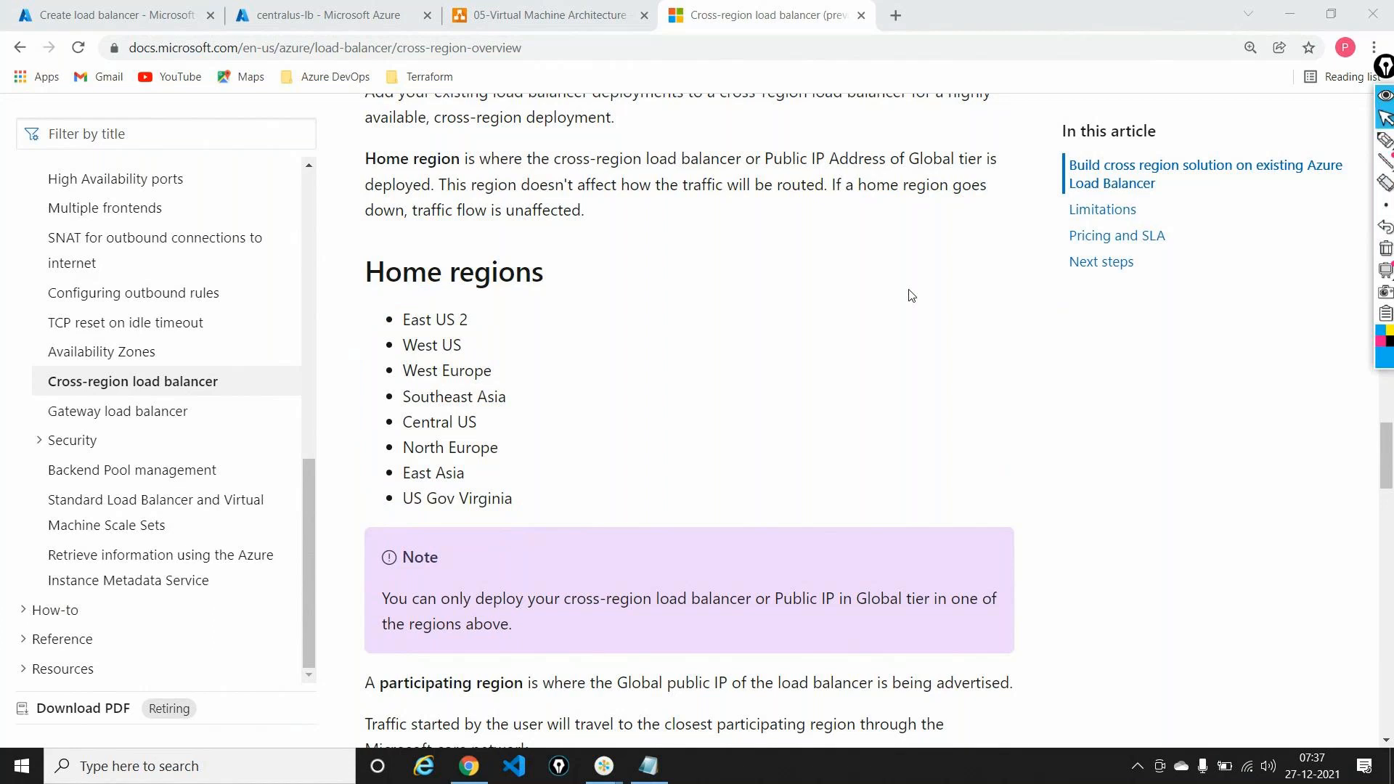
Step: Scroll to the Participating regions list and trace down it with ink
{"action": "scroll", "coordinate": [911, 296], "scroll_direction": "down", "scroll_amount": 1}
{"action": "scroll", "coordinate": [910, 295], "scroll_direction": "down", "scroll_amount": 5}
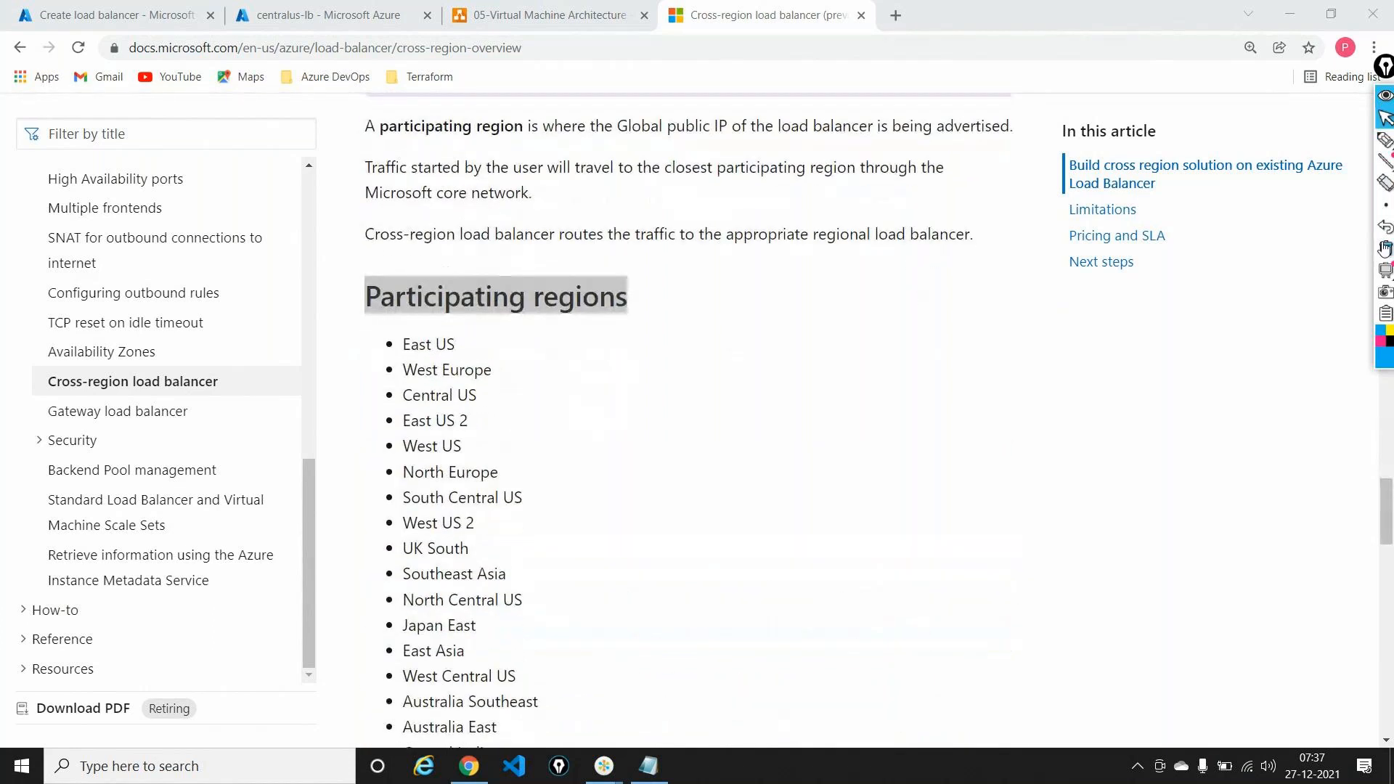
{"action": "scroll", "coordinate": [949, 403], "scroll_direction": "down", "scroll_amount": 2}
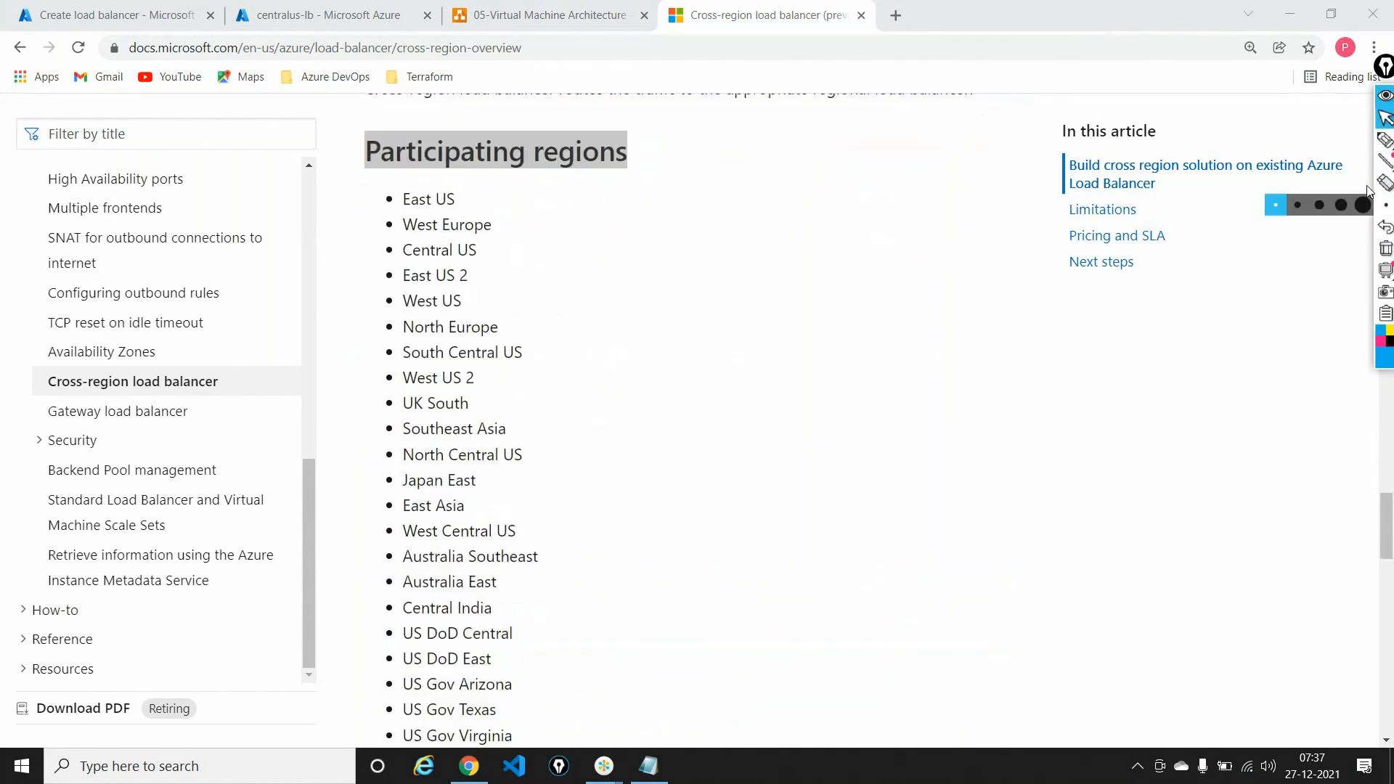
{"action": "left_click", "coordinate": [1385, 139]}
{"action": "mouse_move", "coordinate": [514, 187]}
{"action": "left_mouse_down"}
{"action": "mouse_move", "coordinate": [554, 246]}
{"action": "mouse_move", "coordinate": [707, 657]}
{"action": "mouse_move", "coordinate": [696, 760]}
{"action": "left_mouse_up"}
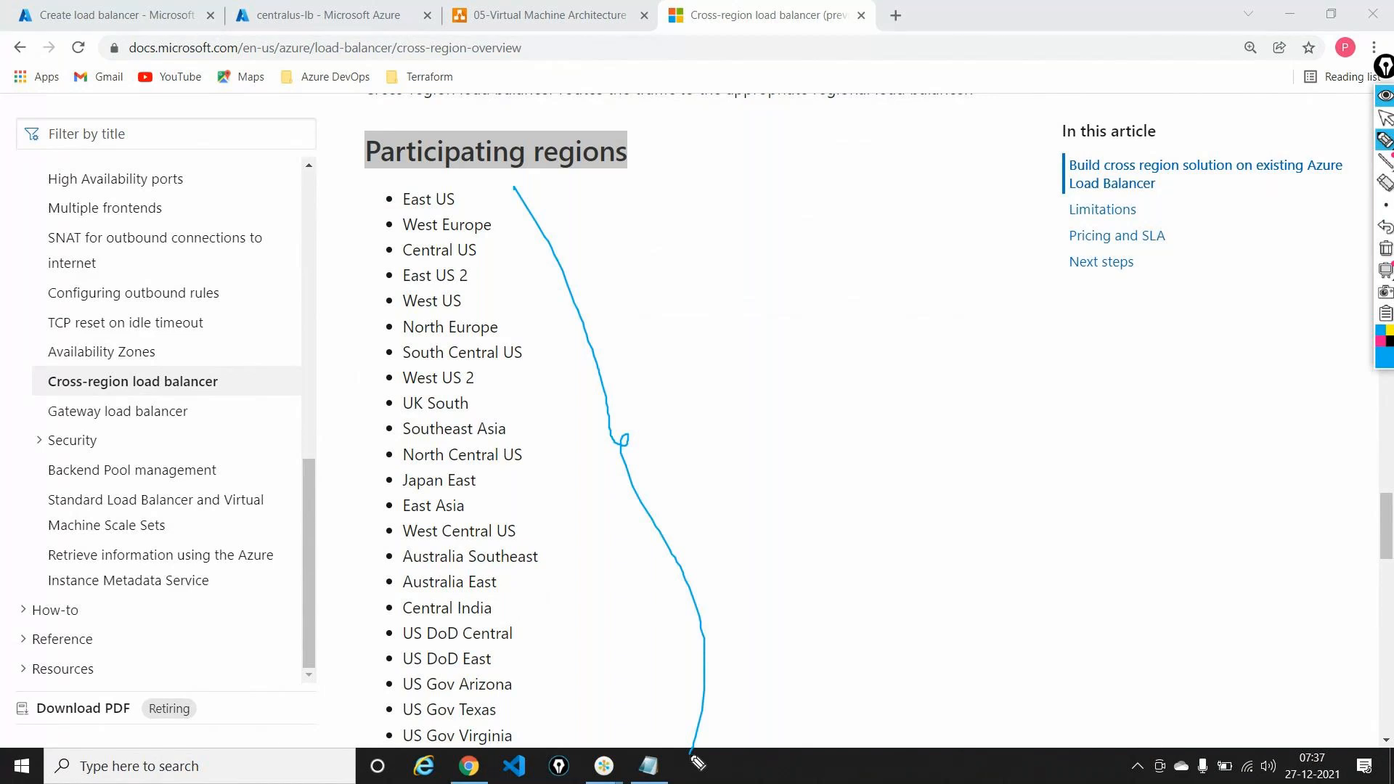
Step: Clear the ink and find East US 2 in the docs' Home regions list
{"action": "left_click", "coordinate": [1384, 249]}
{"action": "left_click", "coordinate": [1385, 117]}
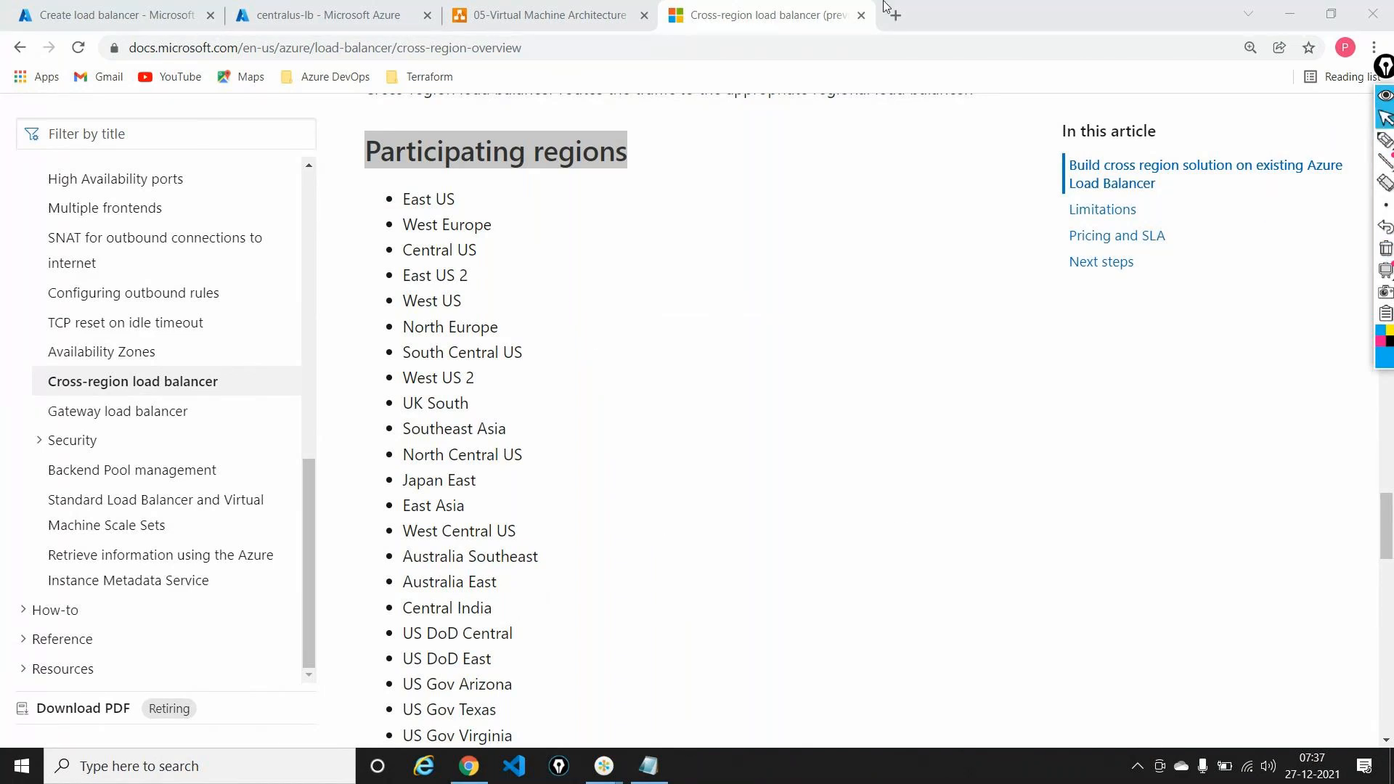
{"action": "left_click", "coordinate": [113, 15]}
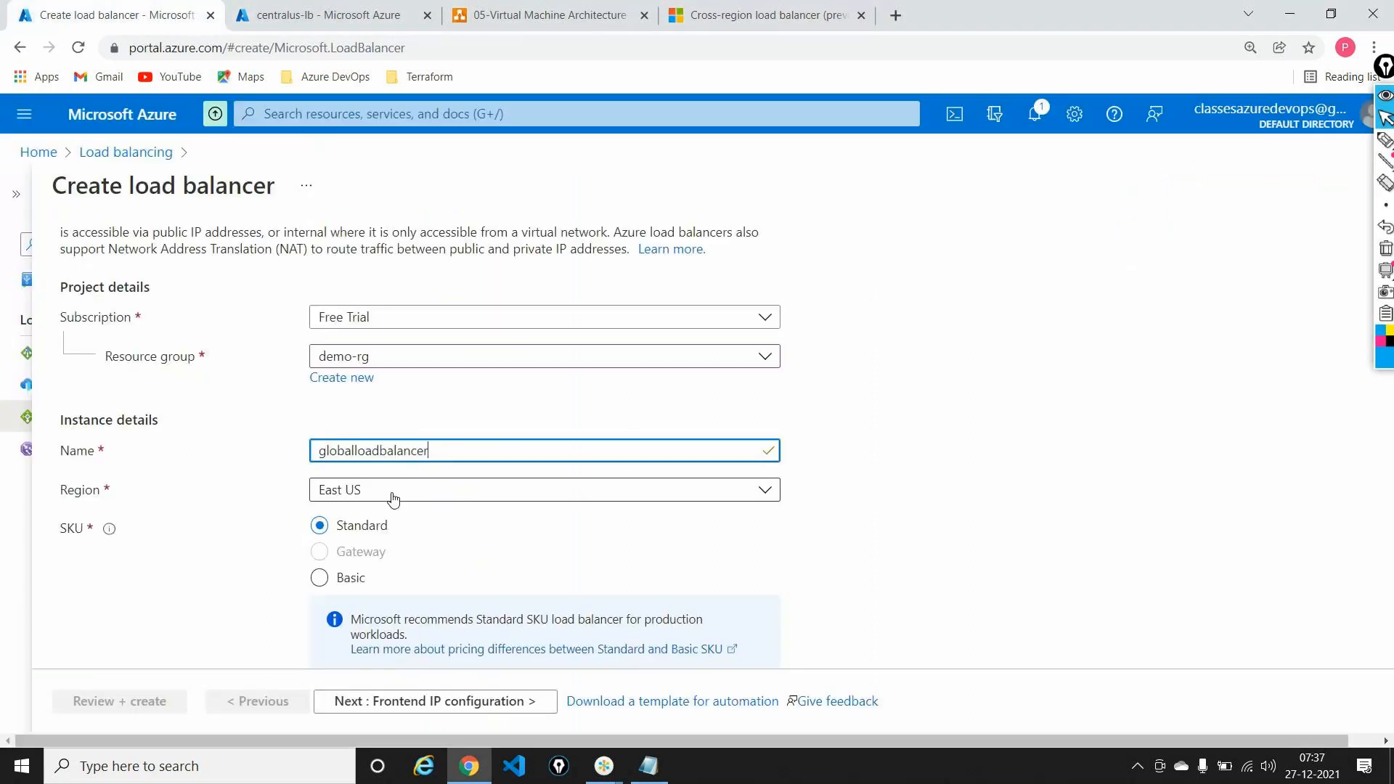
{"action": "left_click", "coordinate": [750, 15]}
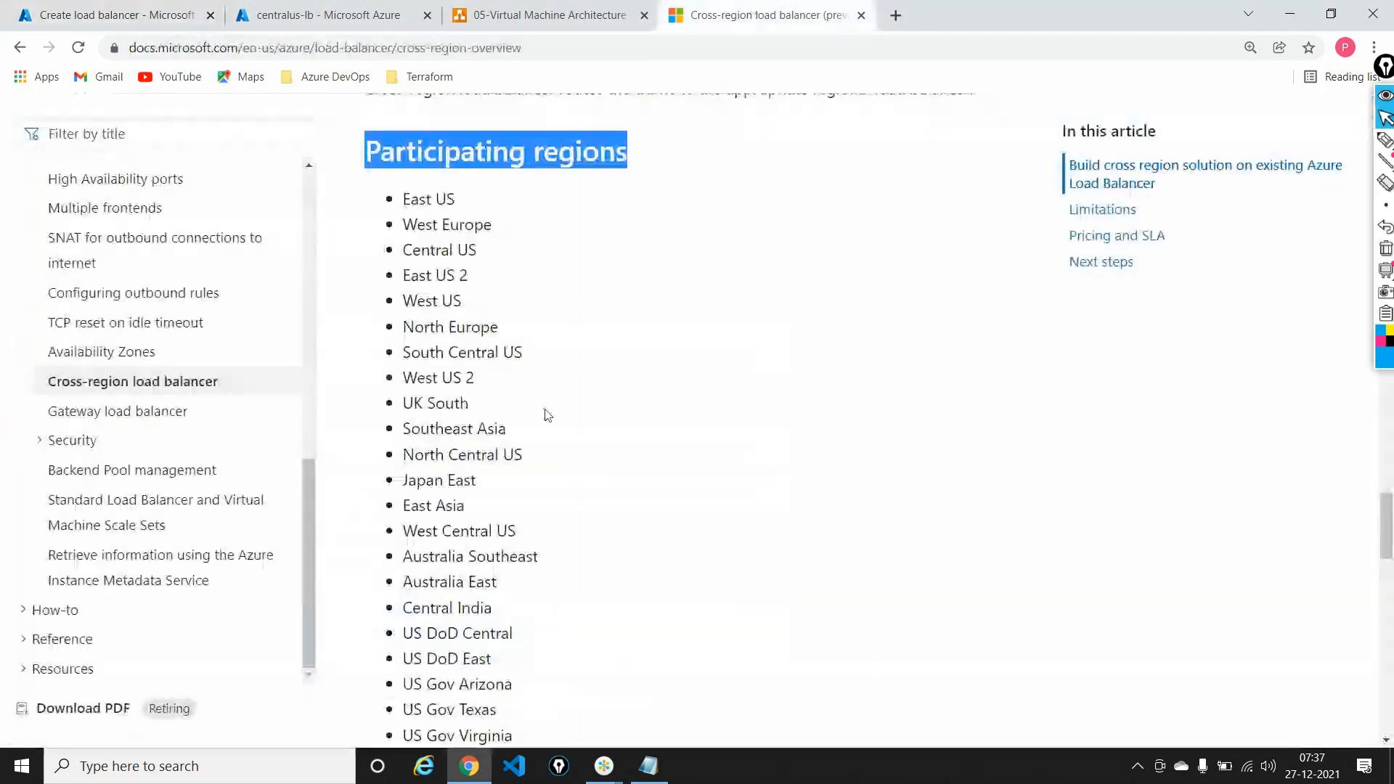
{"action": "scroll", "coordinate": [547, 414], "scroll_direction": "up", "scroll_amount": 4}
{"action": "scroll", "coordinate": [547, 414], "scroll_direction": "up", "scroll_amount": 5}
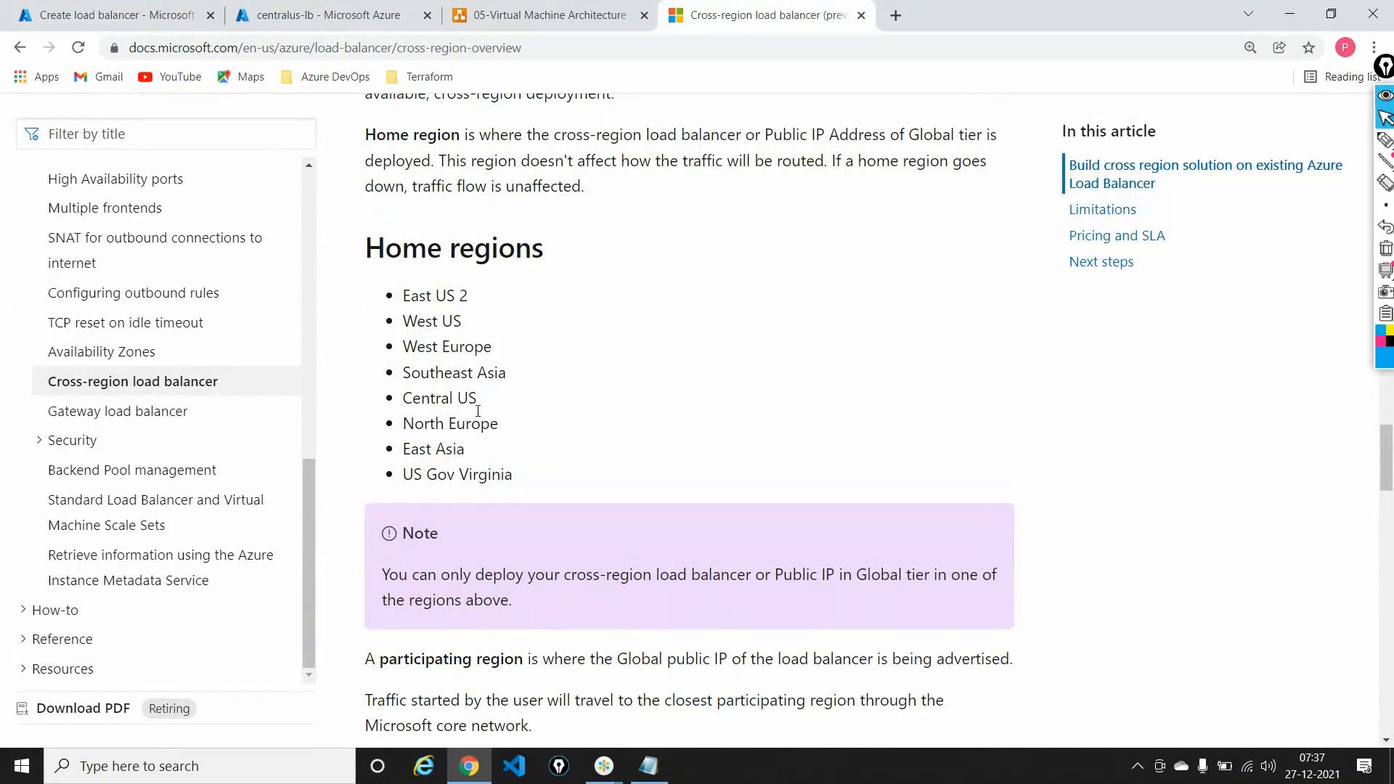
{"action": "triple_click", "coordinate": [408, 294]}
Step: Back on the Create load balancer form, filter the Region list by typing East
{"action": "left_click", "coordinate": [320, 14]}
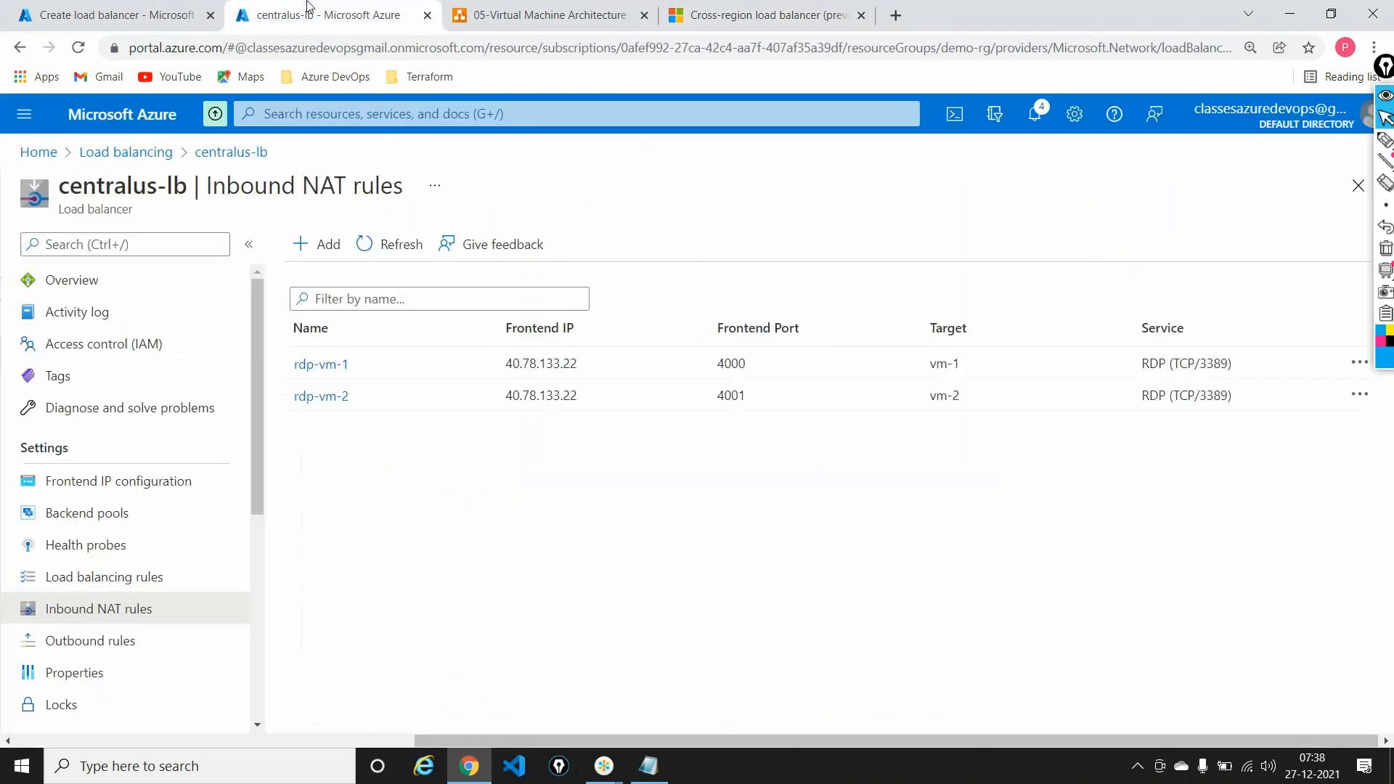
{"action": "left_click", "coordinate": [127, 11]}
{"action": "left_click", "coordinate": [516, 496]}
{"action": "type", "text": "East"}
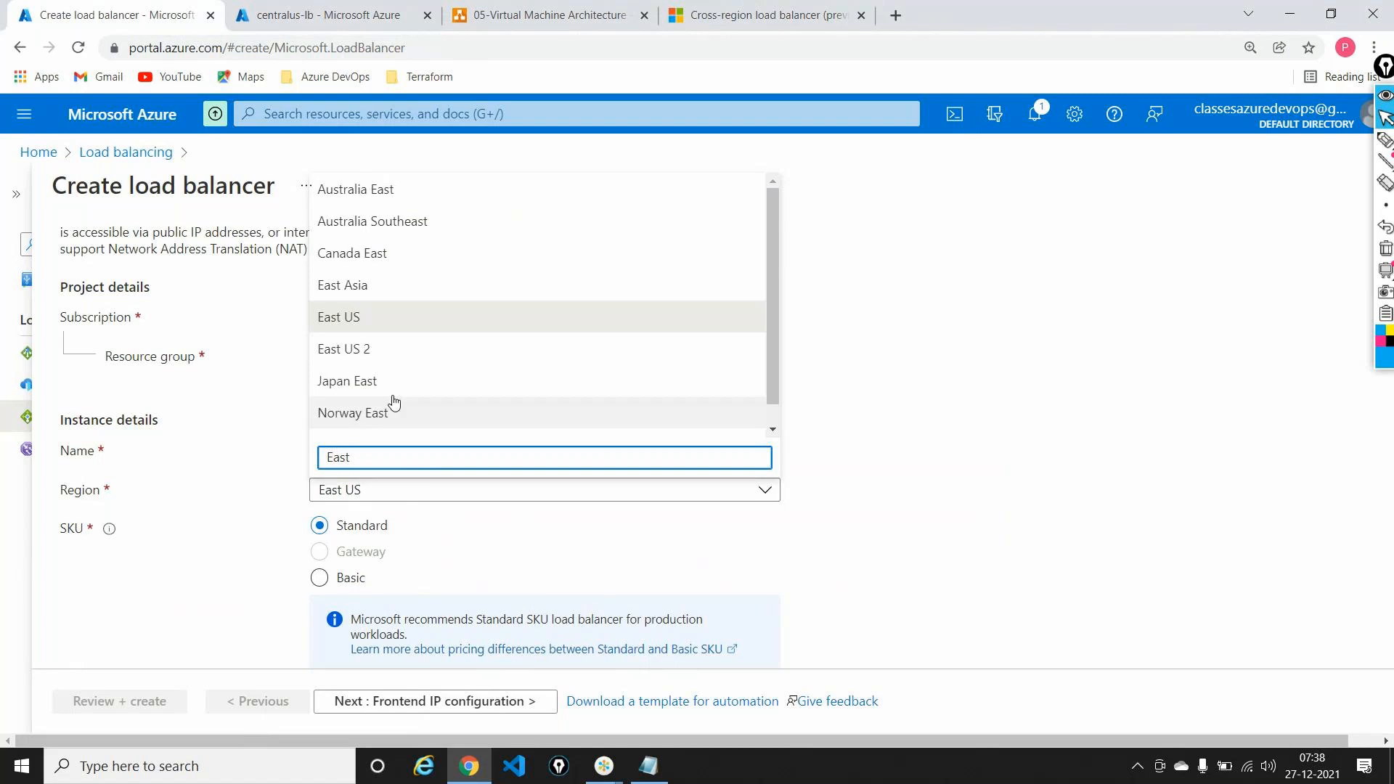
Step: Set the region to East US 2 and mark Standard SKU, Public type and Global tier with ink
{"action": "left_click", "coordinate": [363, 350]}
{"action": "scroll", "coordinate": [820, 400], "scroll_direction": "down", "scroll_amount": 2}
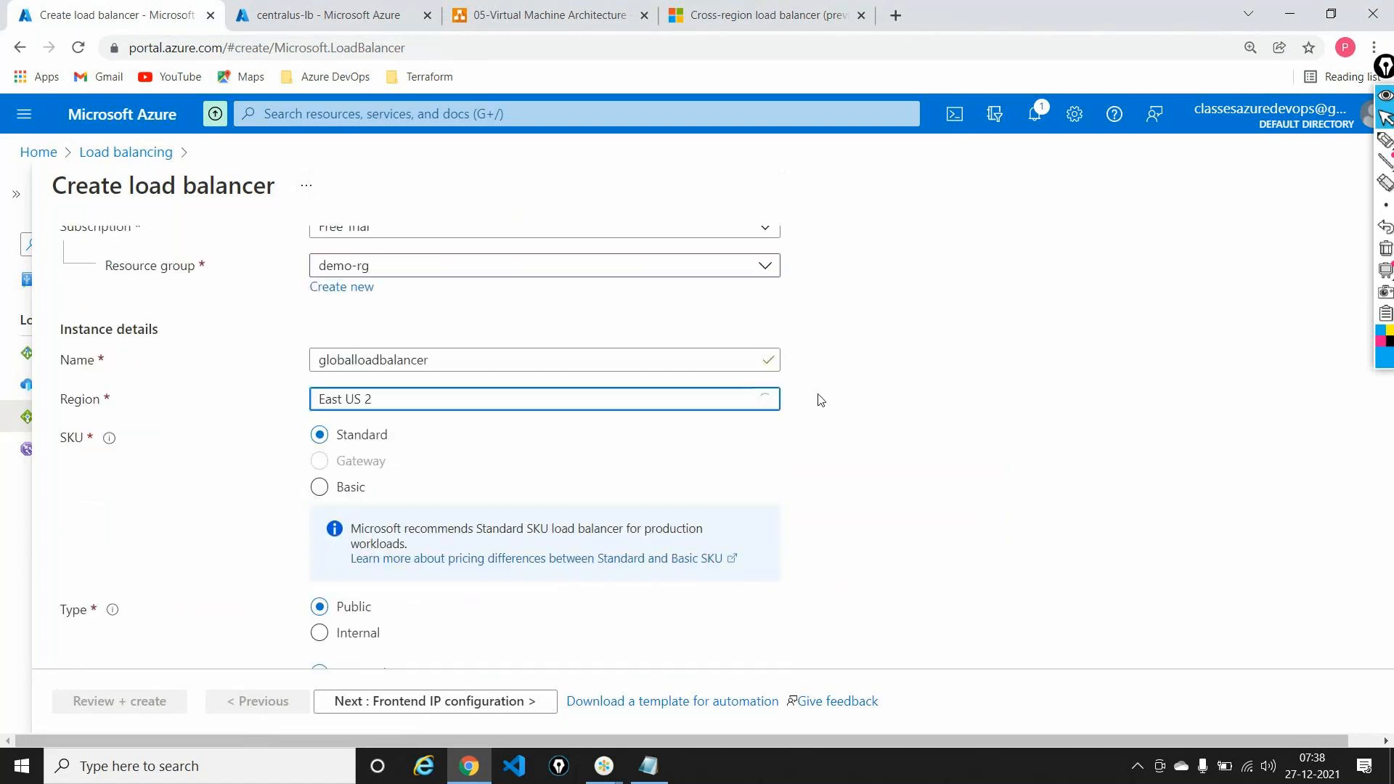
{"action": "left_click", "coordinate": [1385, 140]}
{"action": "left_click_drag", "start_coordinate": [397, 335], "coordinate": [415, 328]}
{"action": "left_click_drag", "start_coordinate": [379, 511], "coordinate": [408, 507]}
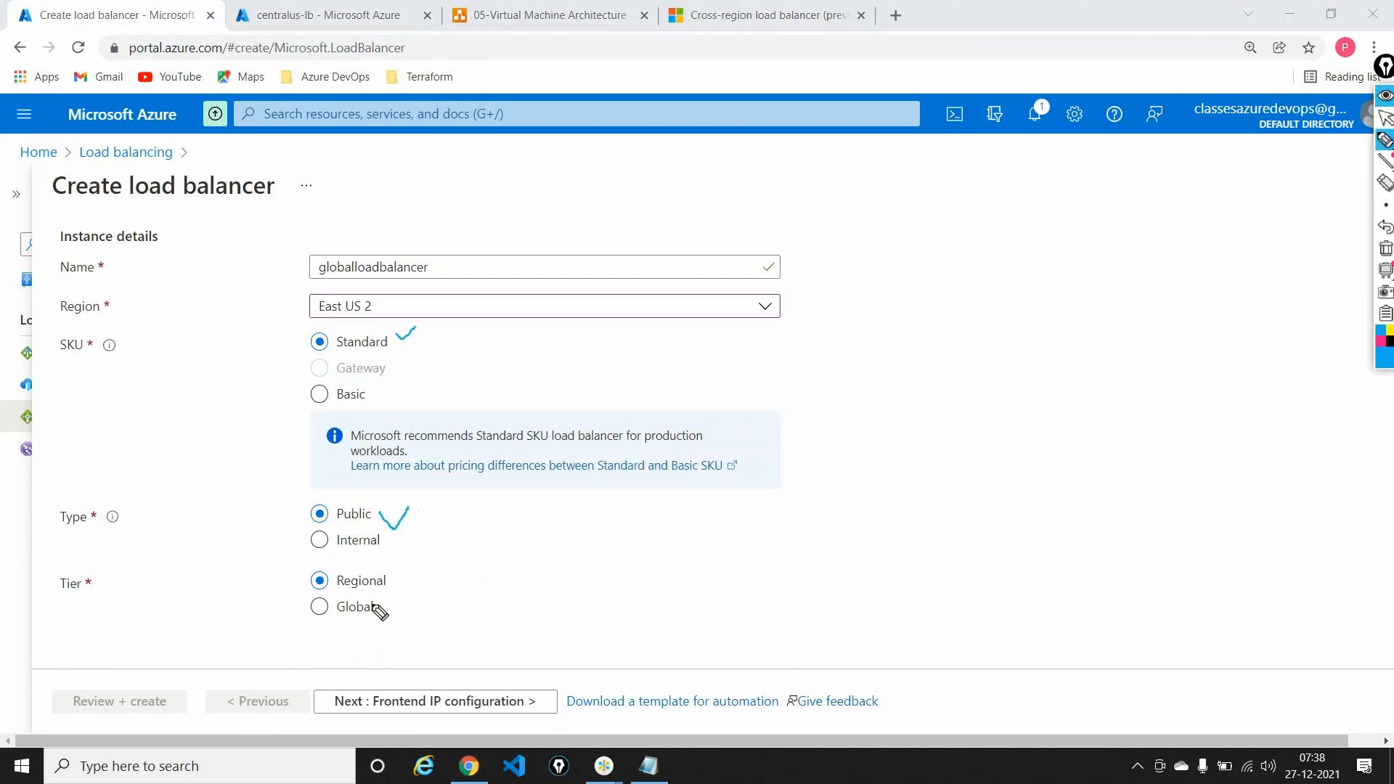
{"action": "mouse_move", "coordinate": [361, 601]}
{"action": "left_mouse_down"}
{"action": "mouse_move", "coordinate": [302, 604]}
{"action": "mouse_move", "coordinate": [381, 615]}
{"action": "mouse_move", "coordinate": [385, 593]}
{"action": "mouse_move", "coordinate": [372, 595]}
{"action": "left_mouse_up"}
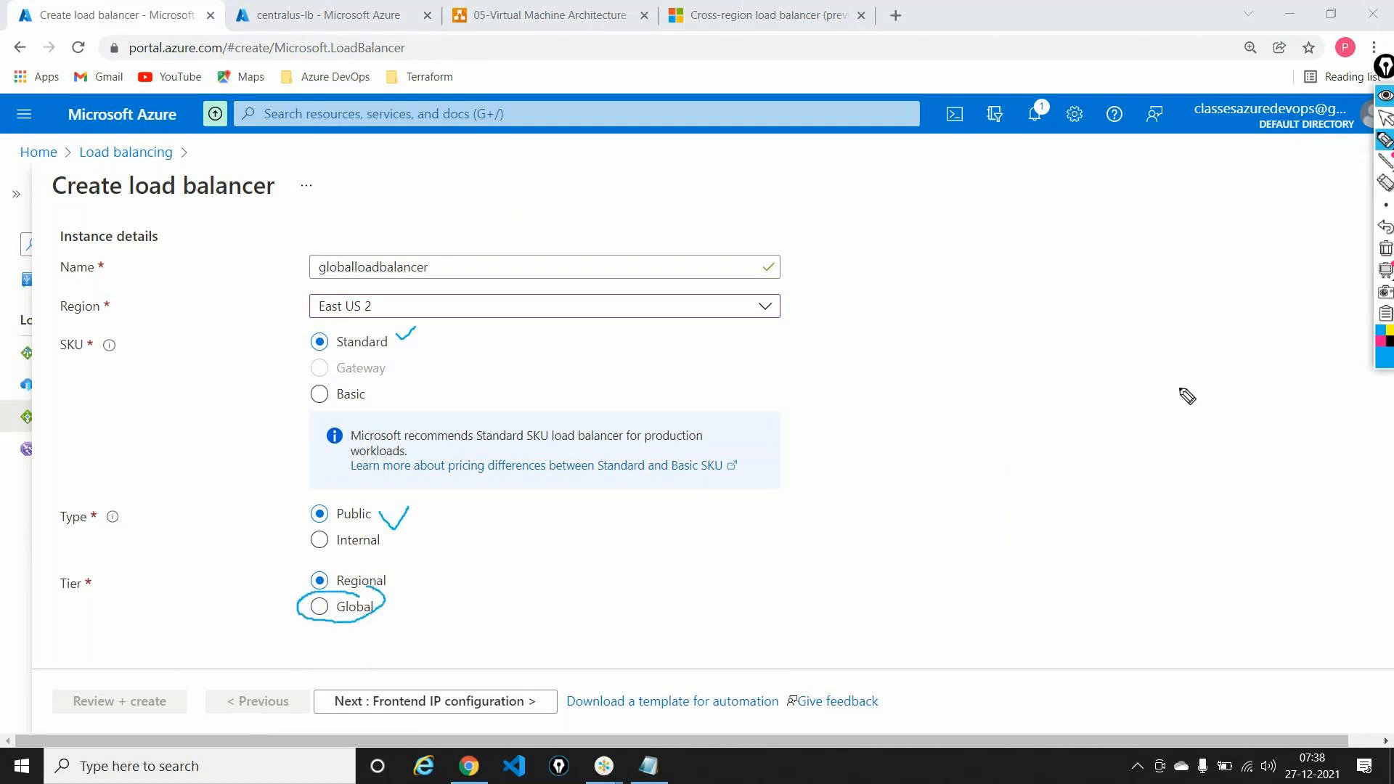
{"action": "left_click", "coordinate": [1385, 249]}
{"action": "left_click", "coordinate": [1385, 117]}
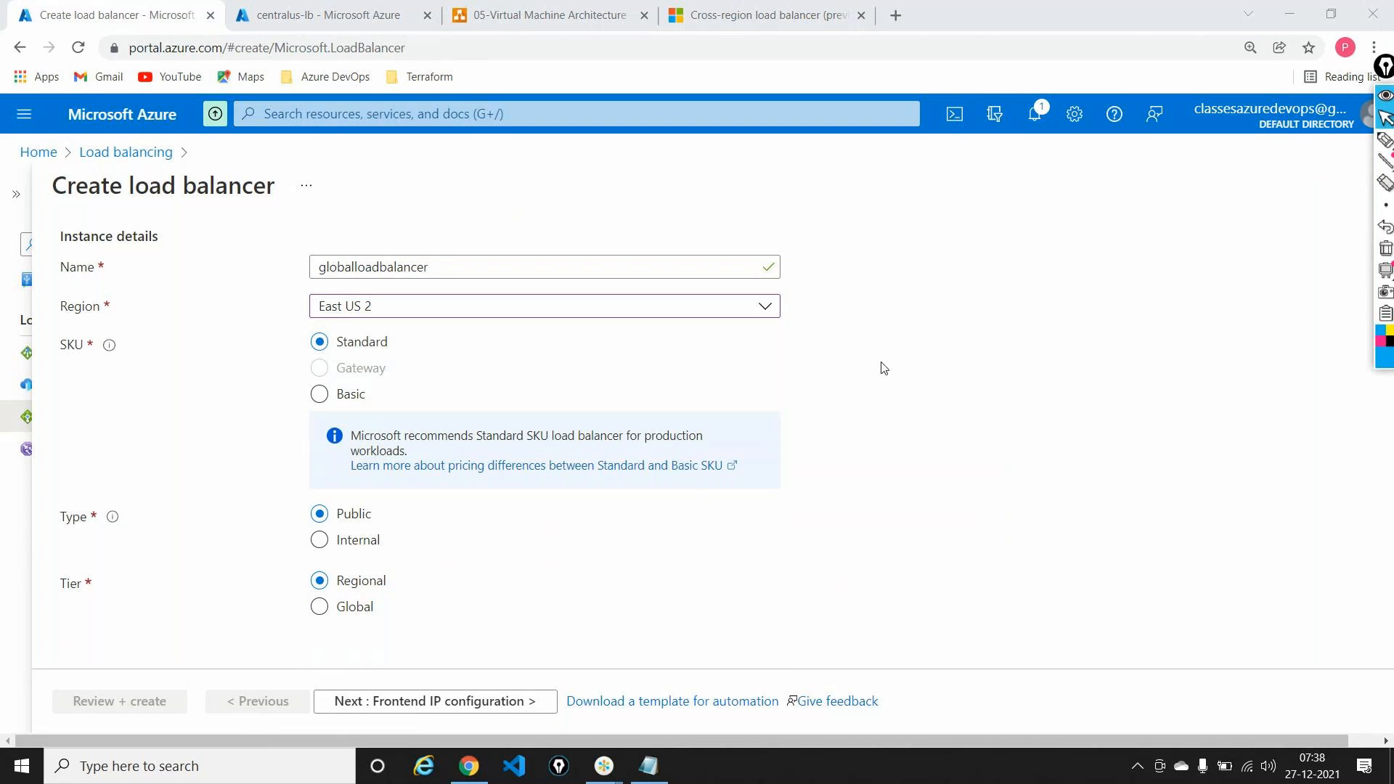
Step: Choose the Global tier and continue to Frontend IP configuration
{"action": "left_click", "coordinate": [320, 613]}
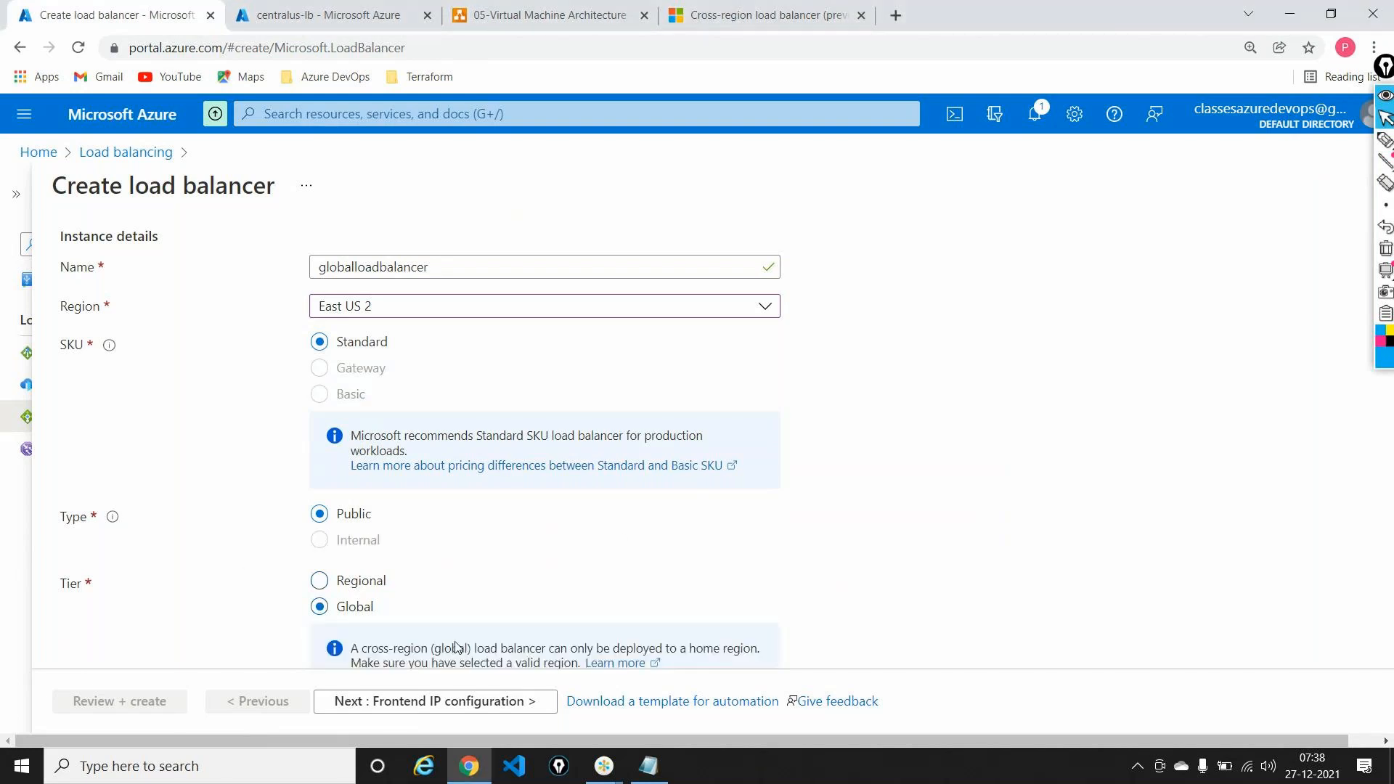
{"action": "scroll", "coordinate": [527, 601], "scroll_direction": "down", "scroll_amount": 1}
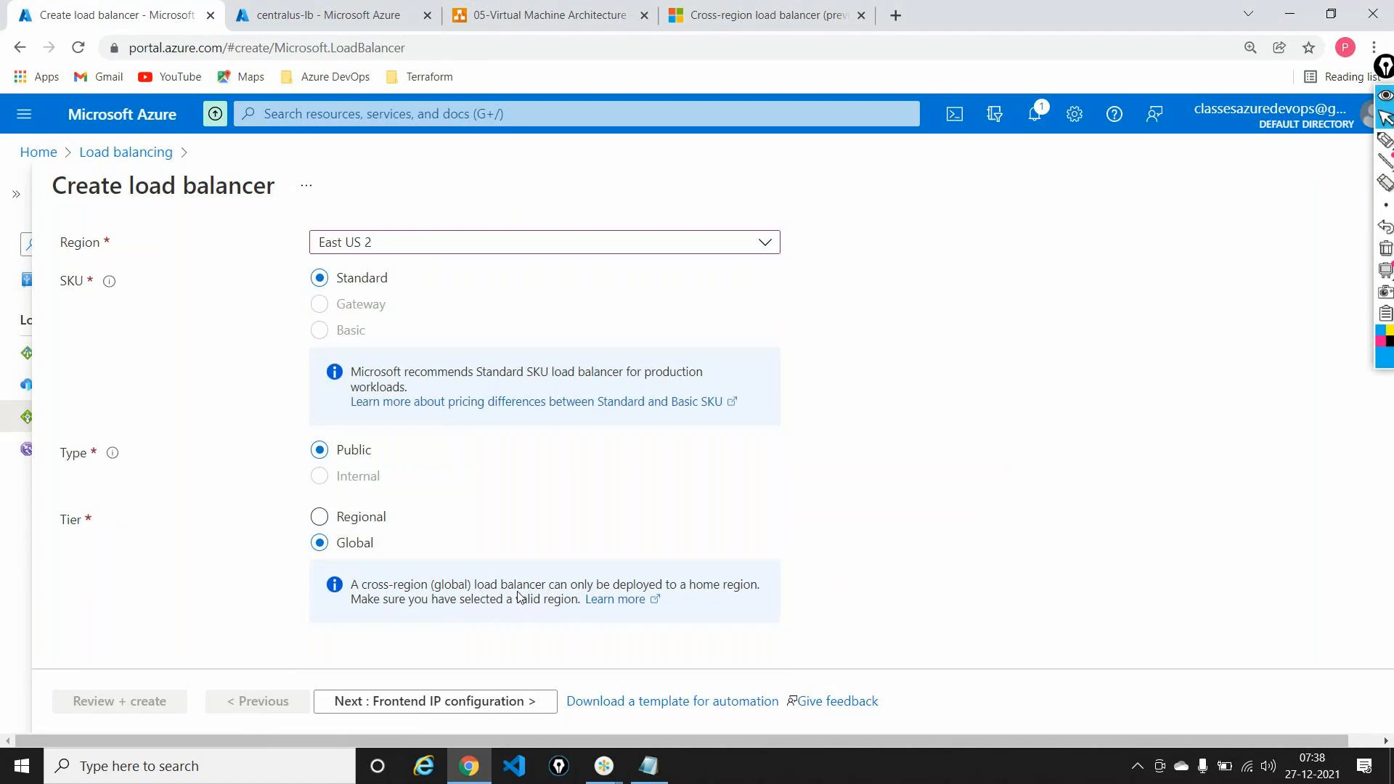
{"action": "scroll", "coordinate": [518, 597], "scroll_direction": "up", "scroll_amount": 5}
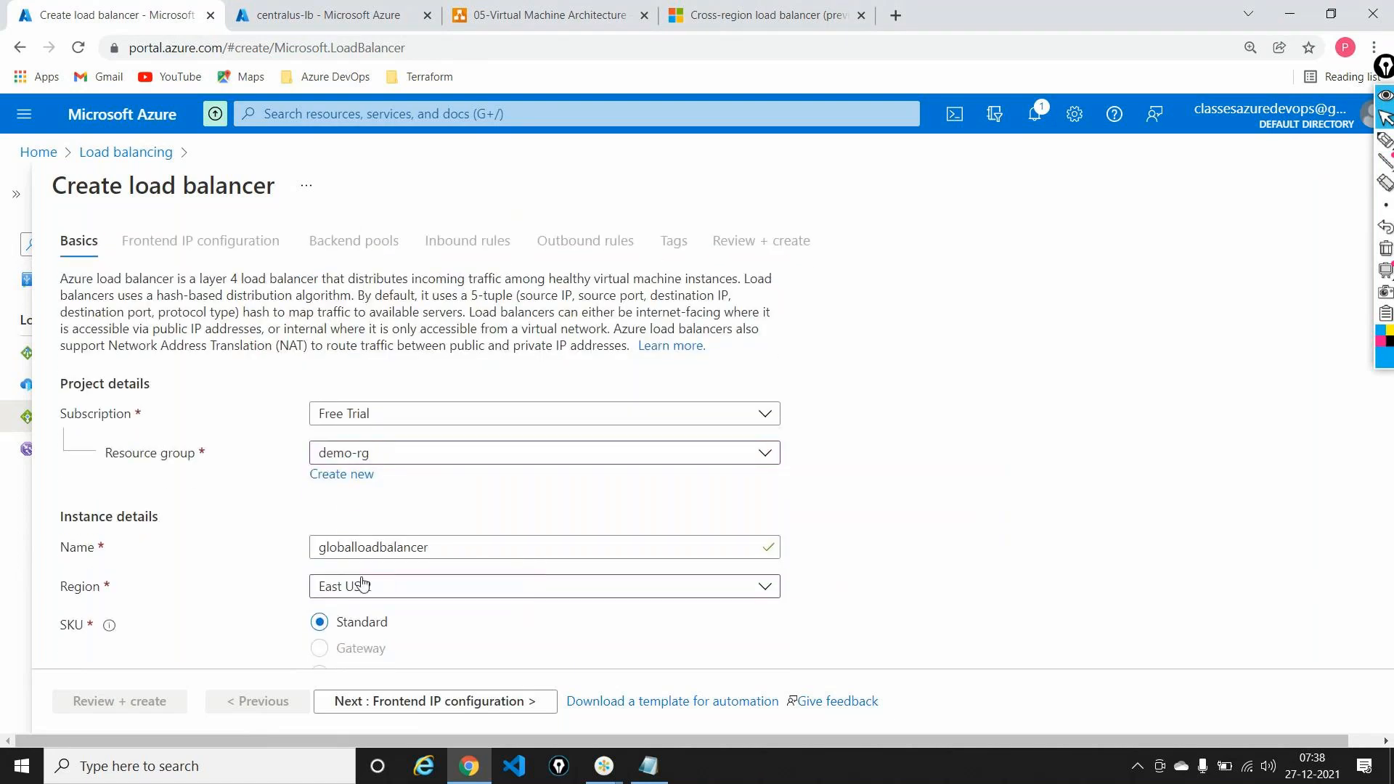
{"action": "left_click", "coordinate": [415, 702]}
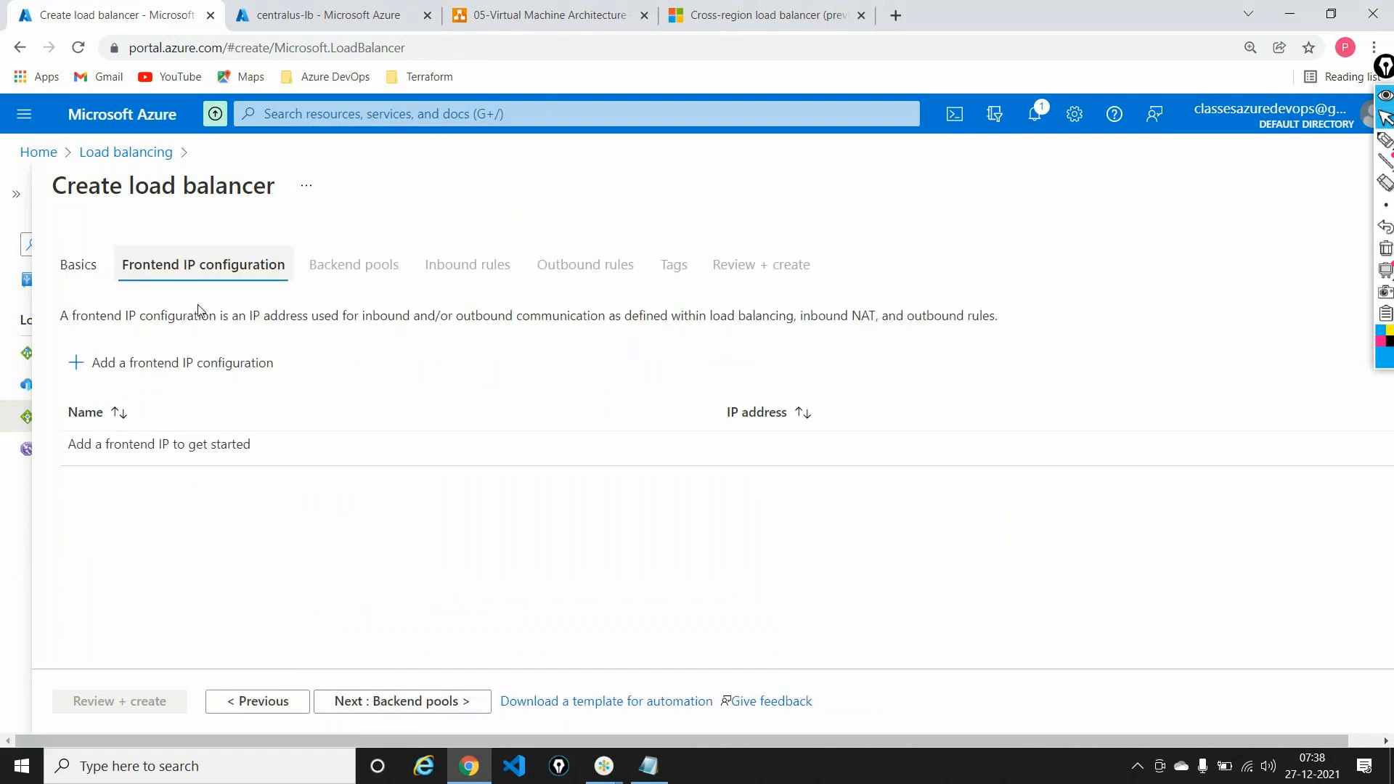
Step: Add frontend IP globallb-ip with new public IP ipglobal and advance to Backend pools
{"action": "left_click", "coordinate": [207, 373]}
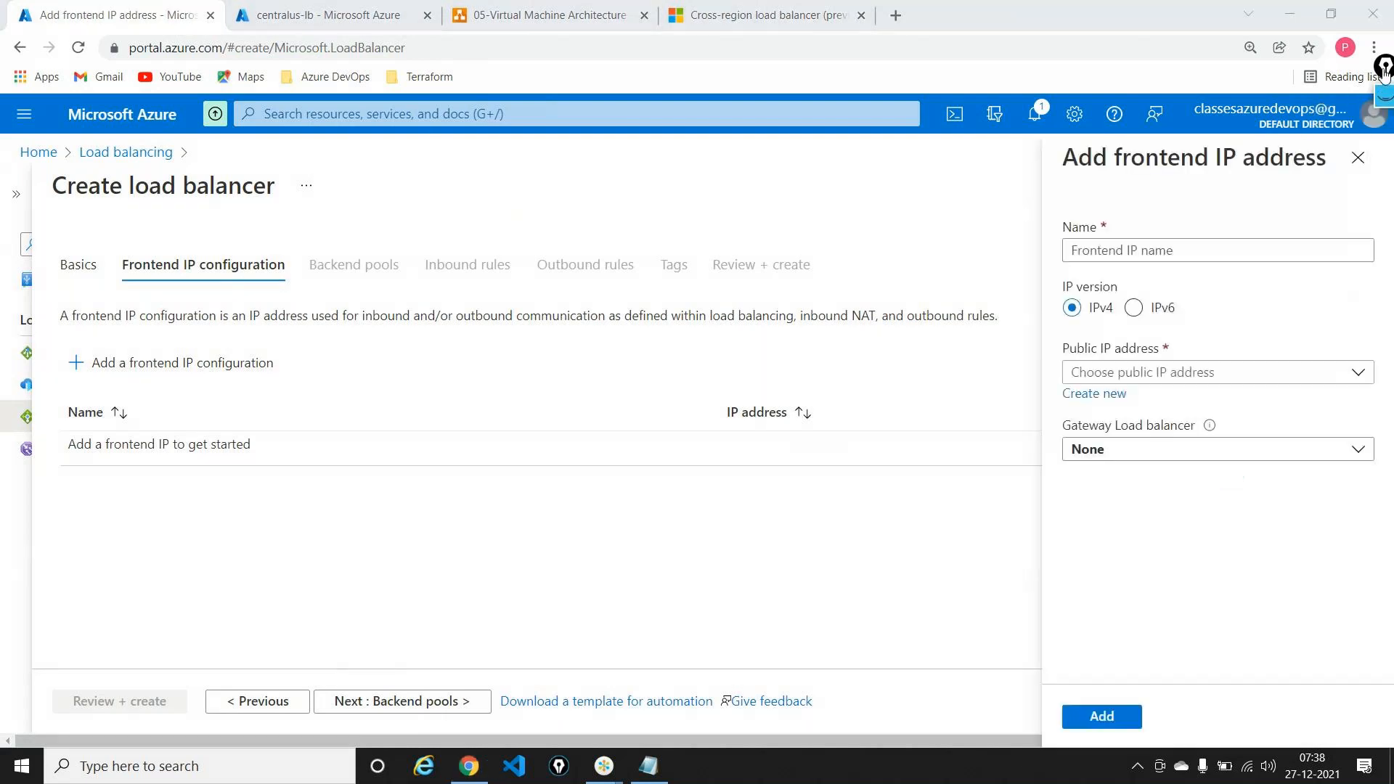
{"action": "left_click", "coordinate": [1154, 254]}
{"action": "type", "text": "glob"}
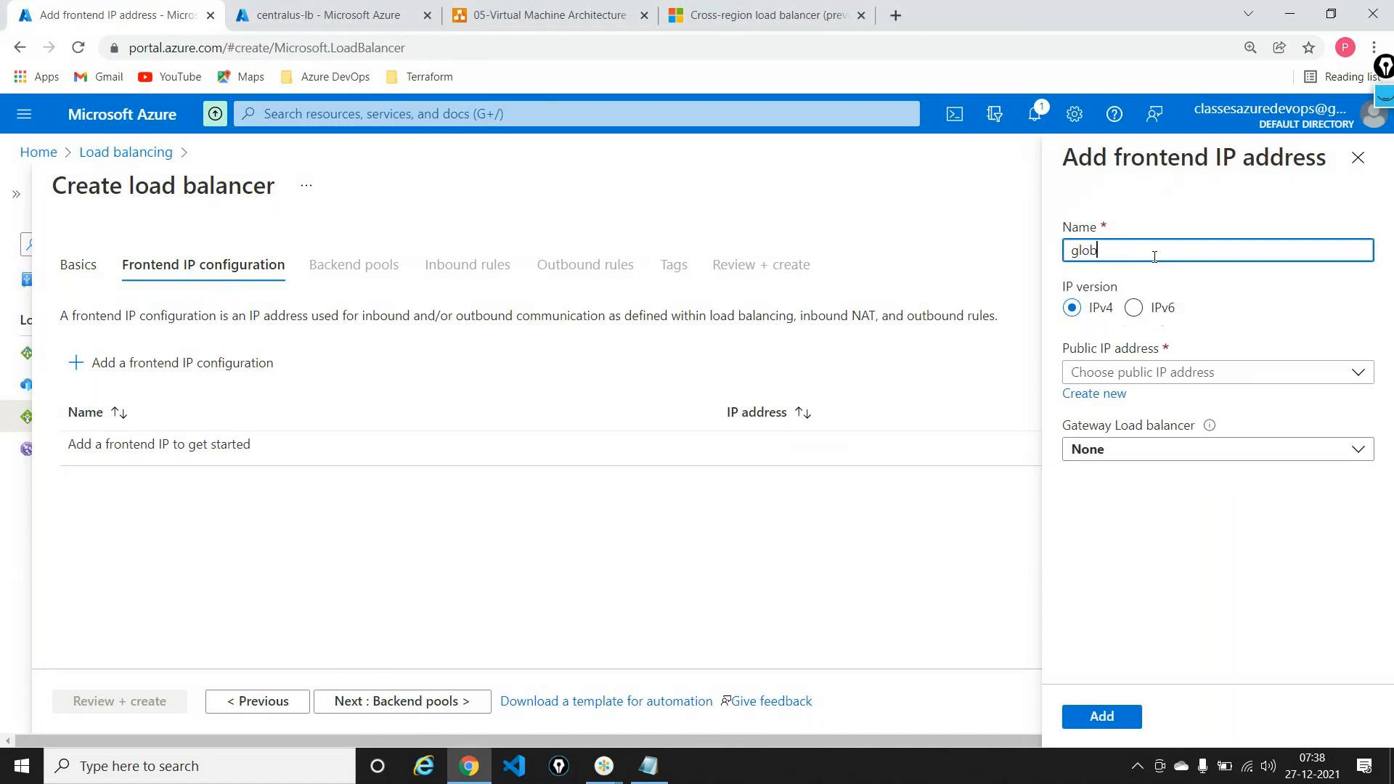
{"action": "type", "text": "allb-ip"}
{"action": "left_click", "coordinate": [1100, 396]}
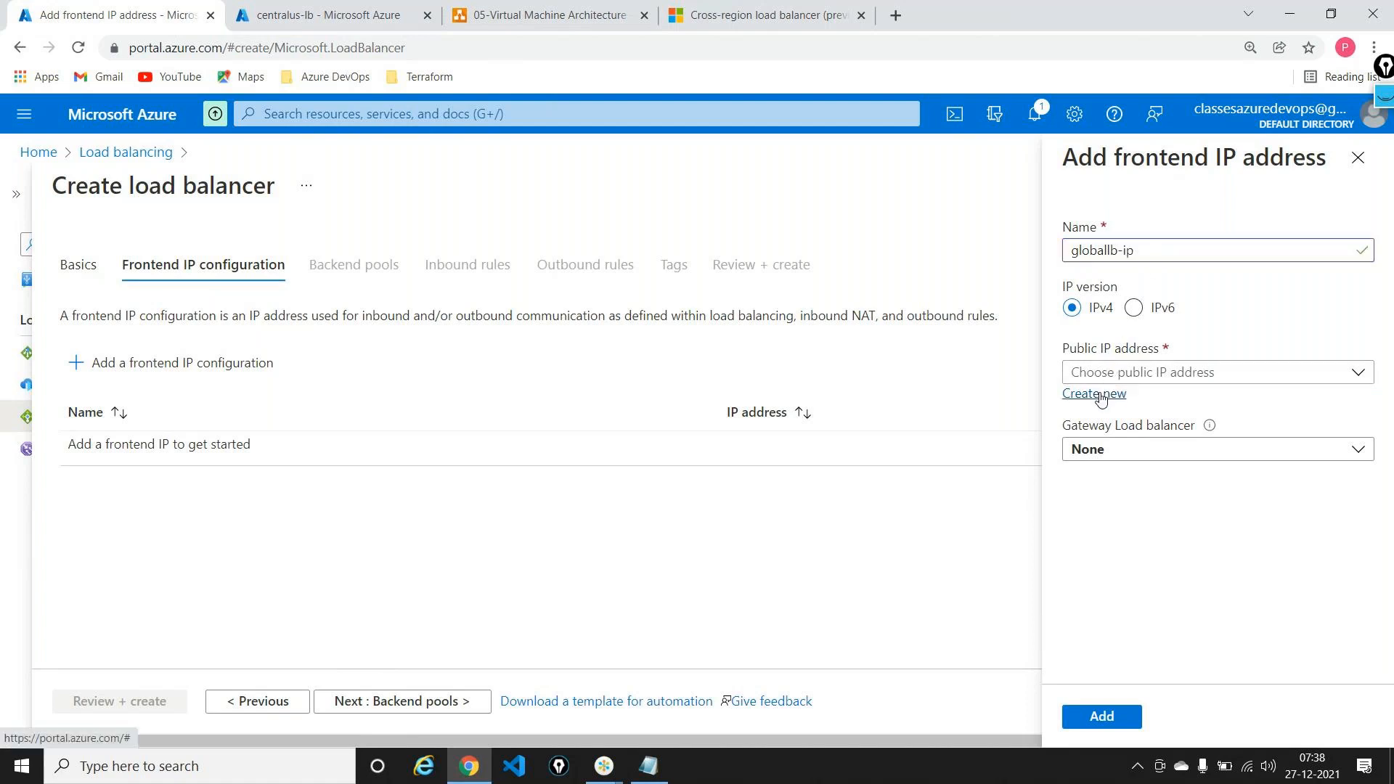
{"action": "left_click", "coordinate": [1099, 394]}
{"action": "type", "text": "ipg"}
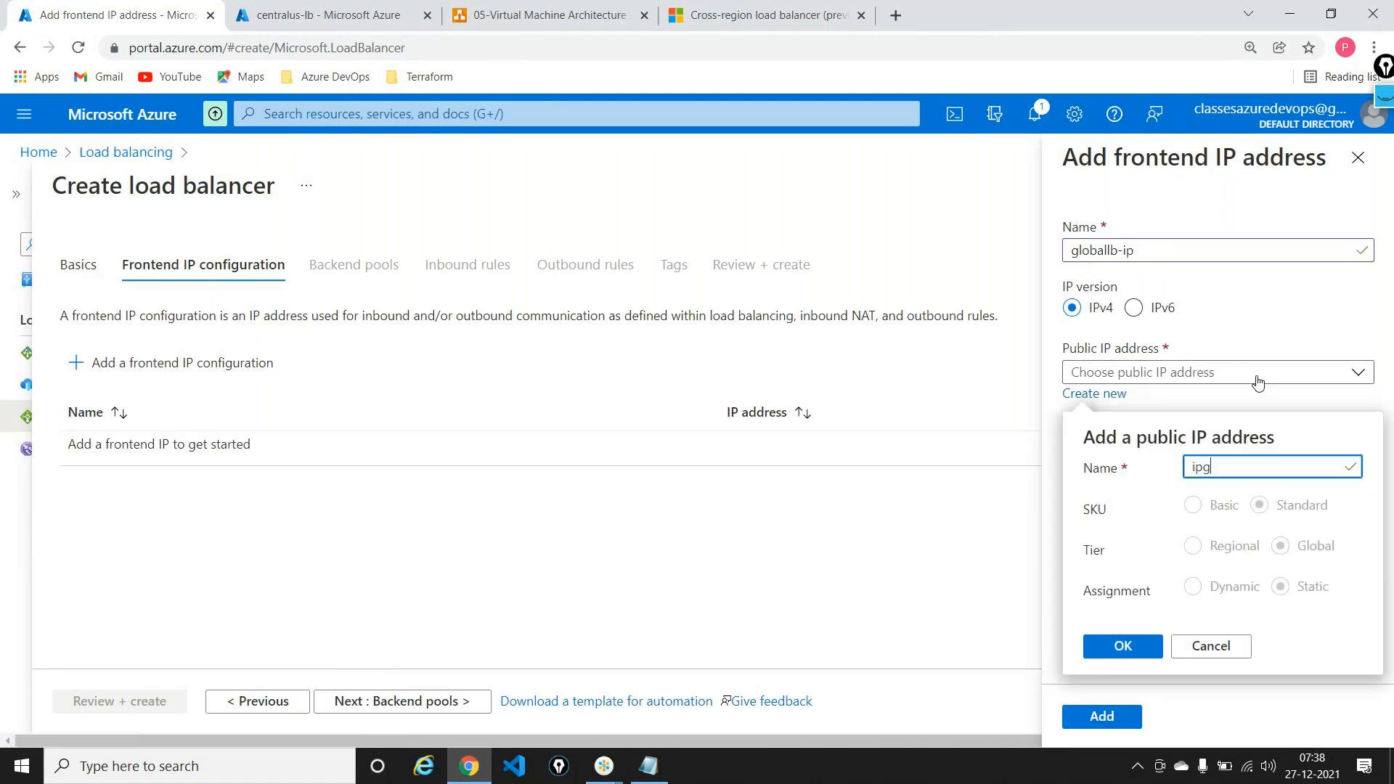
{"action": "type", "text": "lobal"}
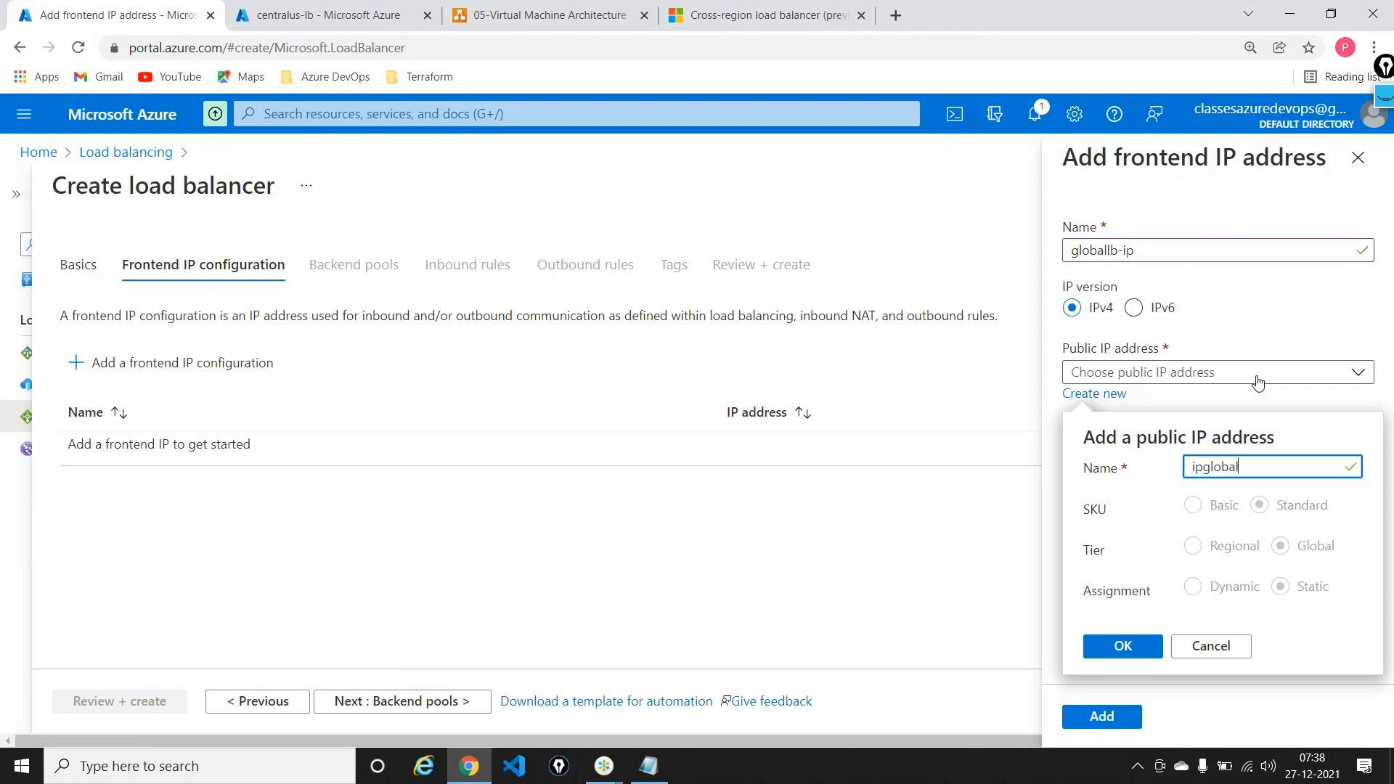
{"action": "left_click", "coordinate": [1121, 646]}
{"action": "left_click", "coordinate": [1101, 715]}
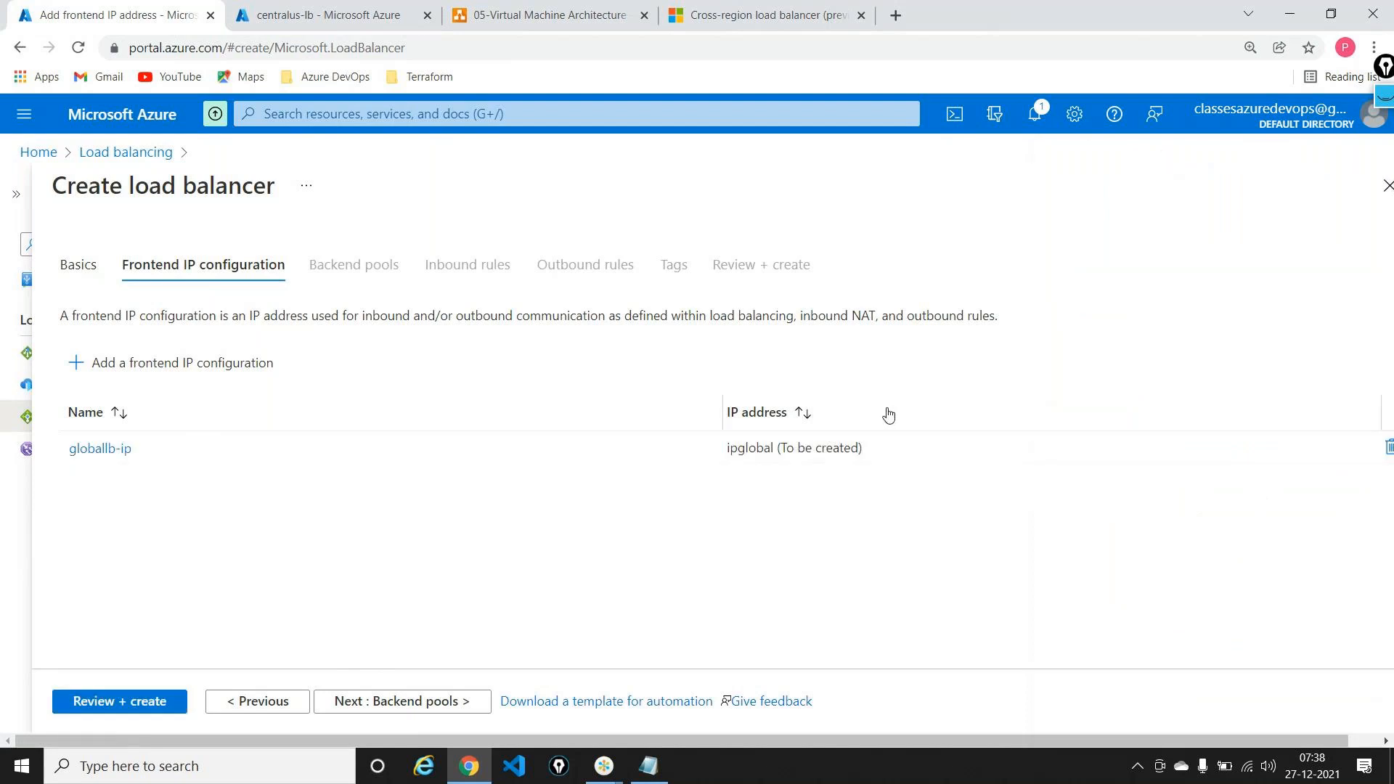
{"action": "left_click", "coordinate": [463, 701]}
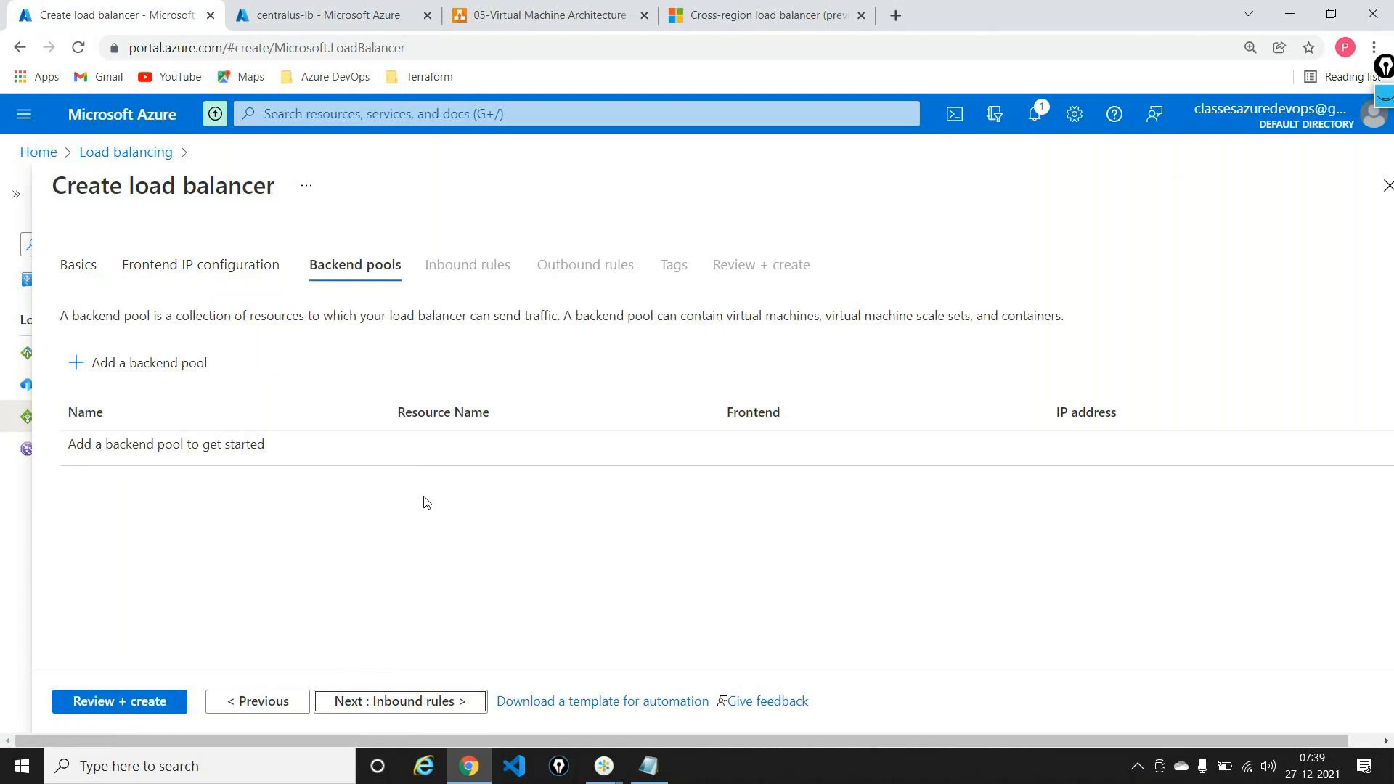
{"action": "left_click", "coordinate": [489, 6]}
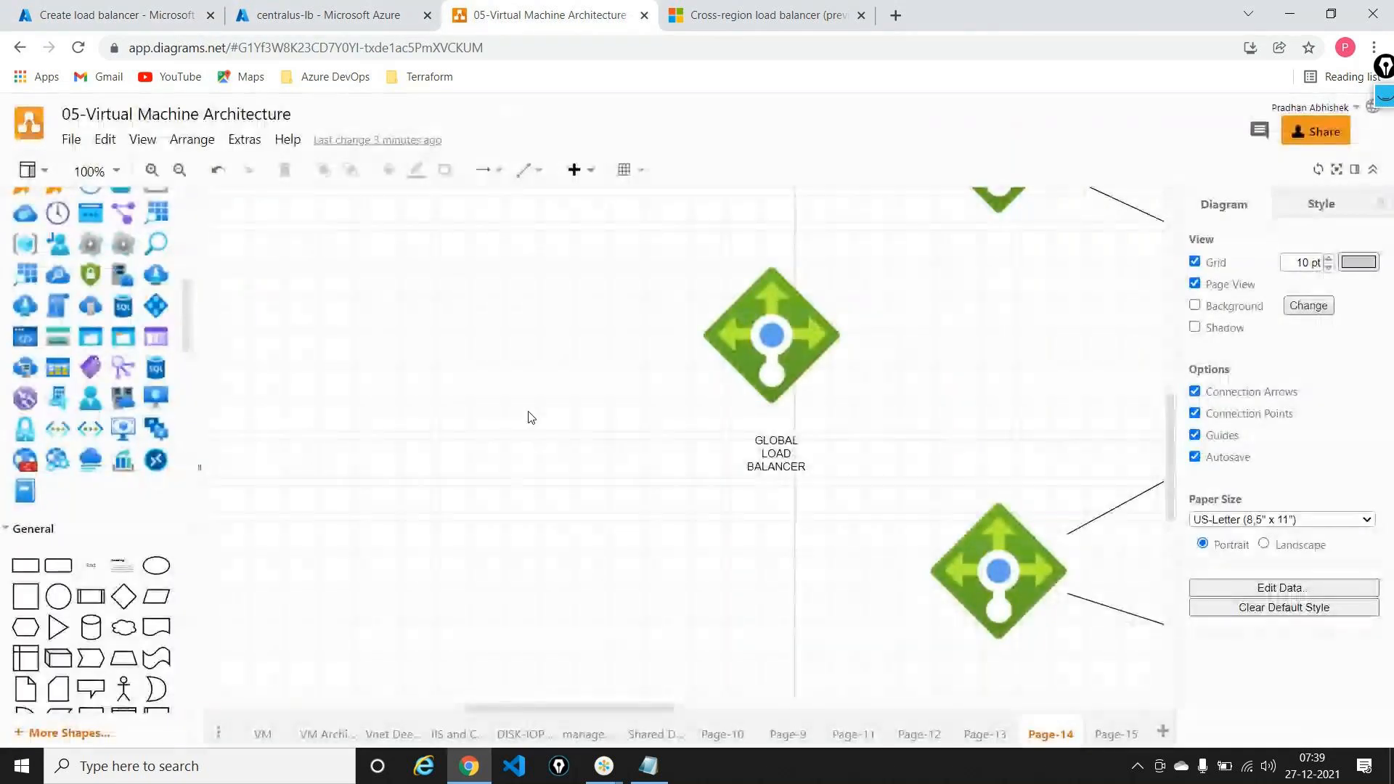
Step: Draw arrows from the Global Load Balancer shape to the upper and lower regional load balancers
{"action": "scroll", "coordinate": [746, 363], "scroll_direction": "right", "scroll_amount": 1}
{"action": "scroll", "coordinate": [746, 363], "scroll_direction": "right", "scroll_amount": 5}
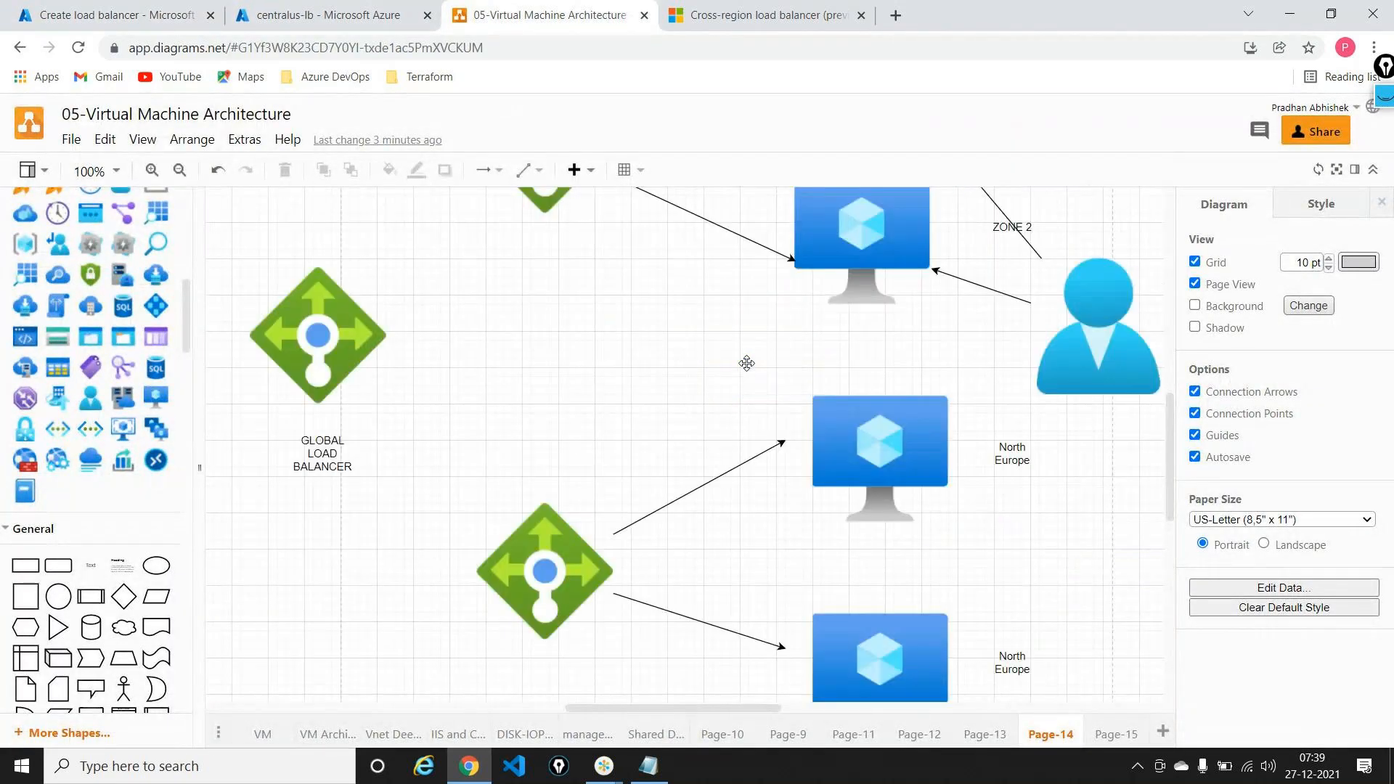
{"action": "scroll", "coordinate": [749, 370], "scroll_direction": "up", "scroll_amount": 3}
{"action": "left_click", "coordinate": [333, 548]}
{"action": "left_click_drag", "start_coordinate": [324, 496], "coordinate": [491, 429]}
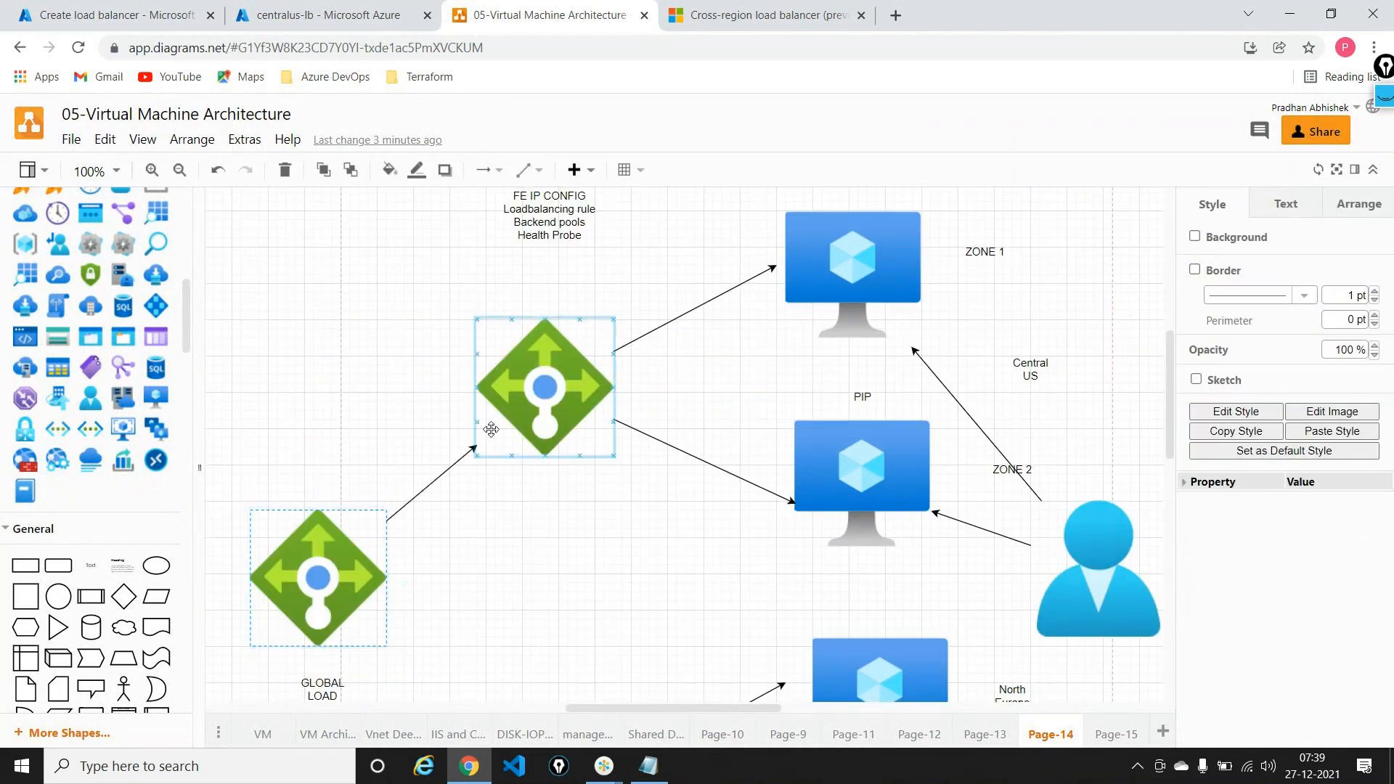
{"action": "left_click", "coordinate": [546, 594]}
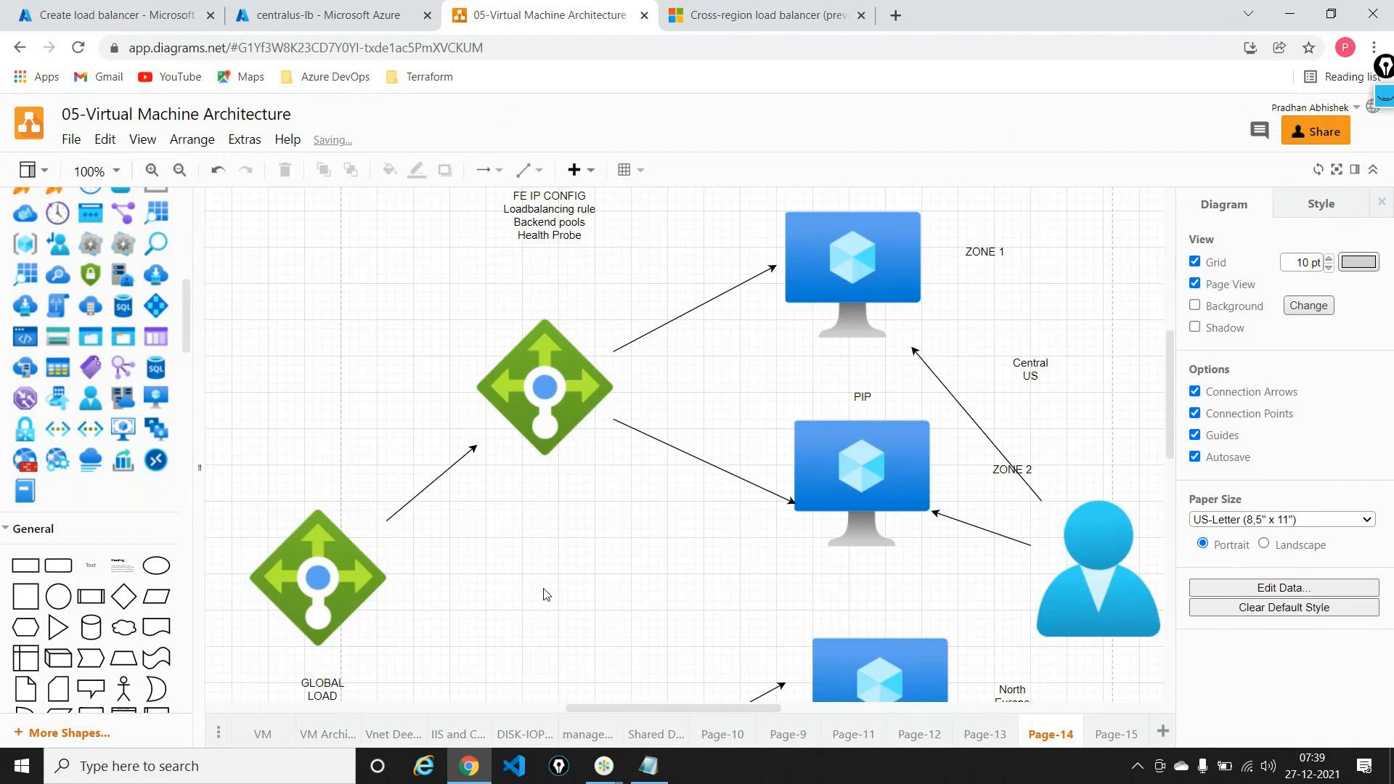
{"action": "scroll", "coordinate": [545, 594], "scroll_direction": "down", "scroll_amount": 3}
{"action": "left_click", "coordinate": [367, 459]}
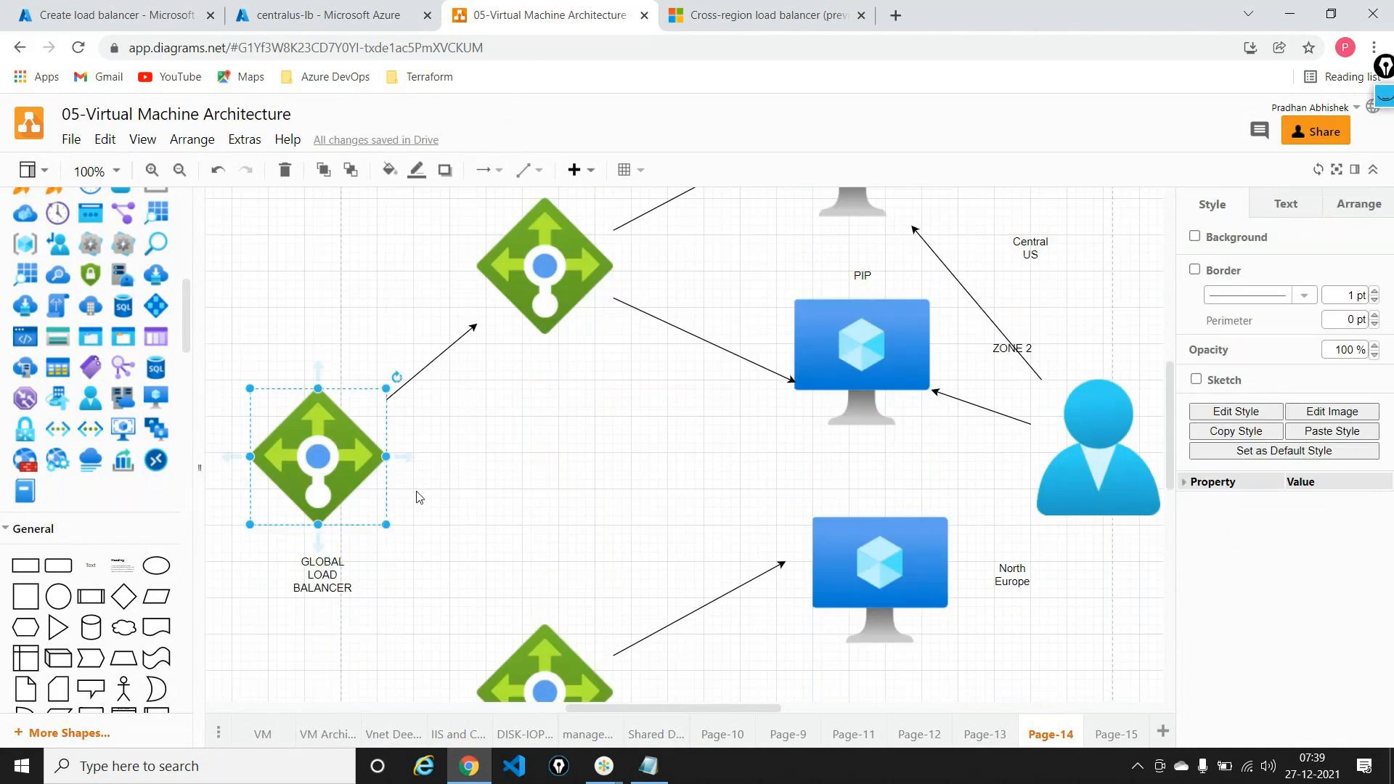
{"action": "left_click_drag", "start_coordinate": [318, 541], "coordinate": [501, 638]}
{"action": "left_click", "coordinate": [539, 561]}
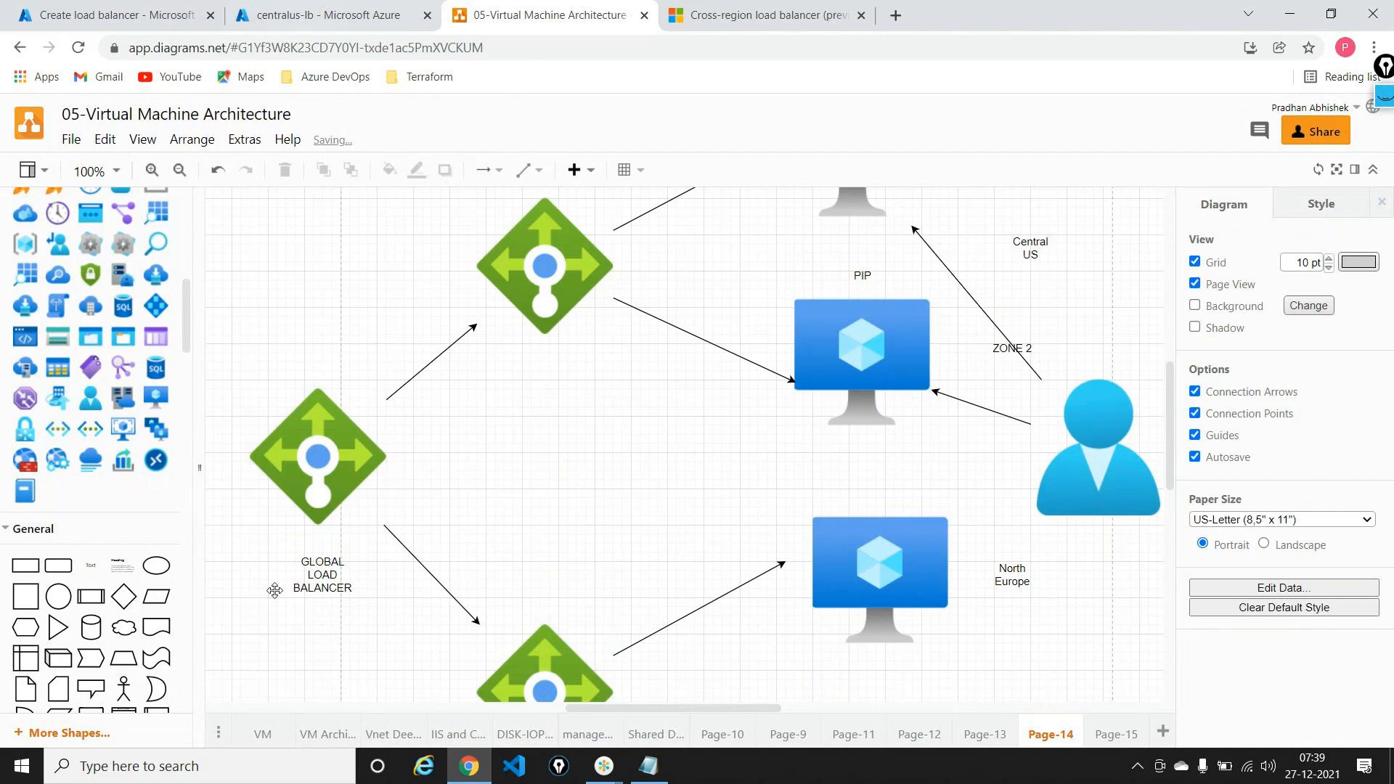
{"action": "left_click", "coordinate": [175, 16]}
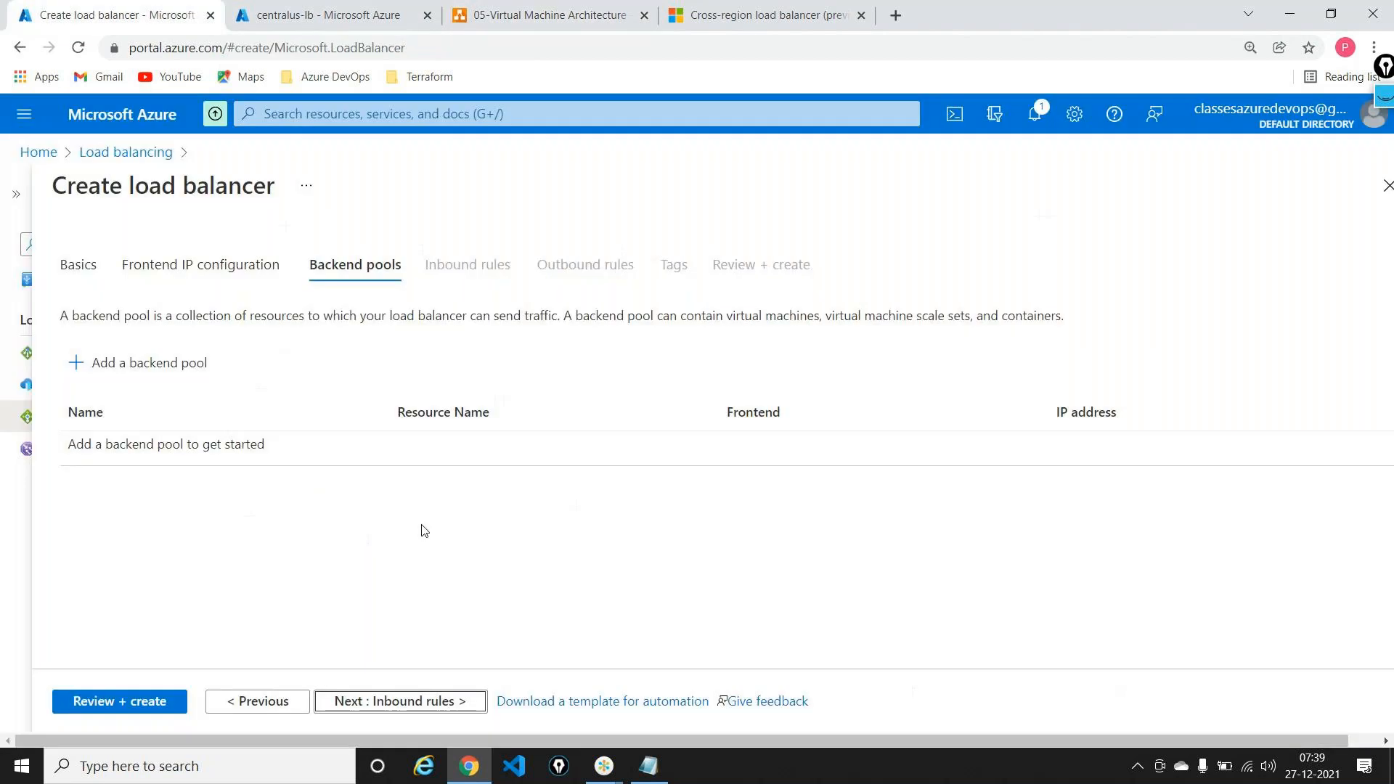
Step: Name the backend pool poolglobal and add centralus-lb with frontend centralus-ip
{"action": "left_click", "coordinate": [113, 362]}
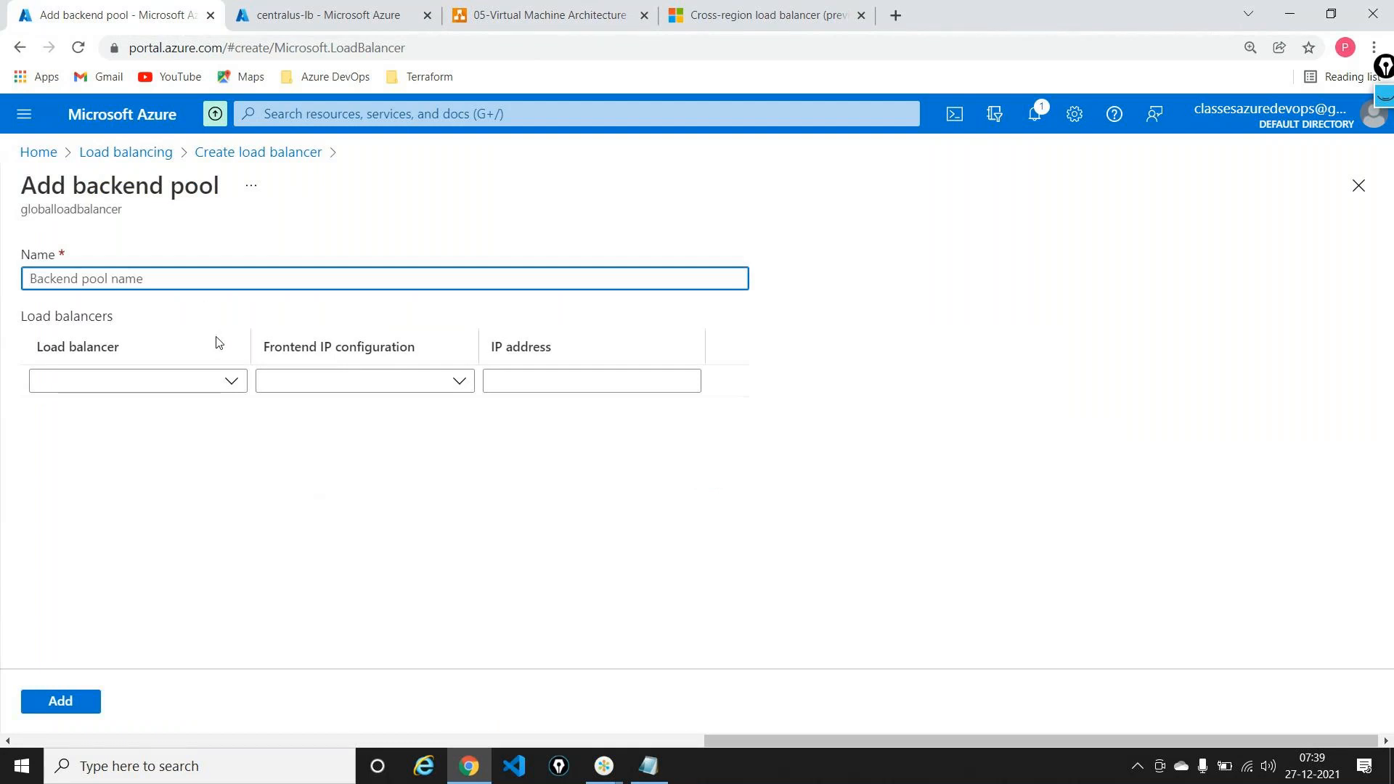
{"action": "left_click", "coordinate": [187, 281]}
{"action": "type", "text": "pool"}
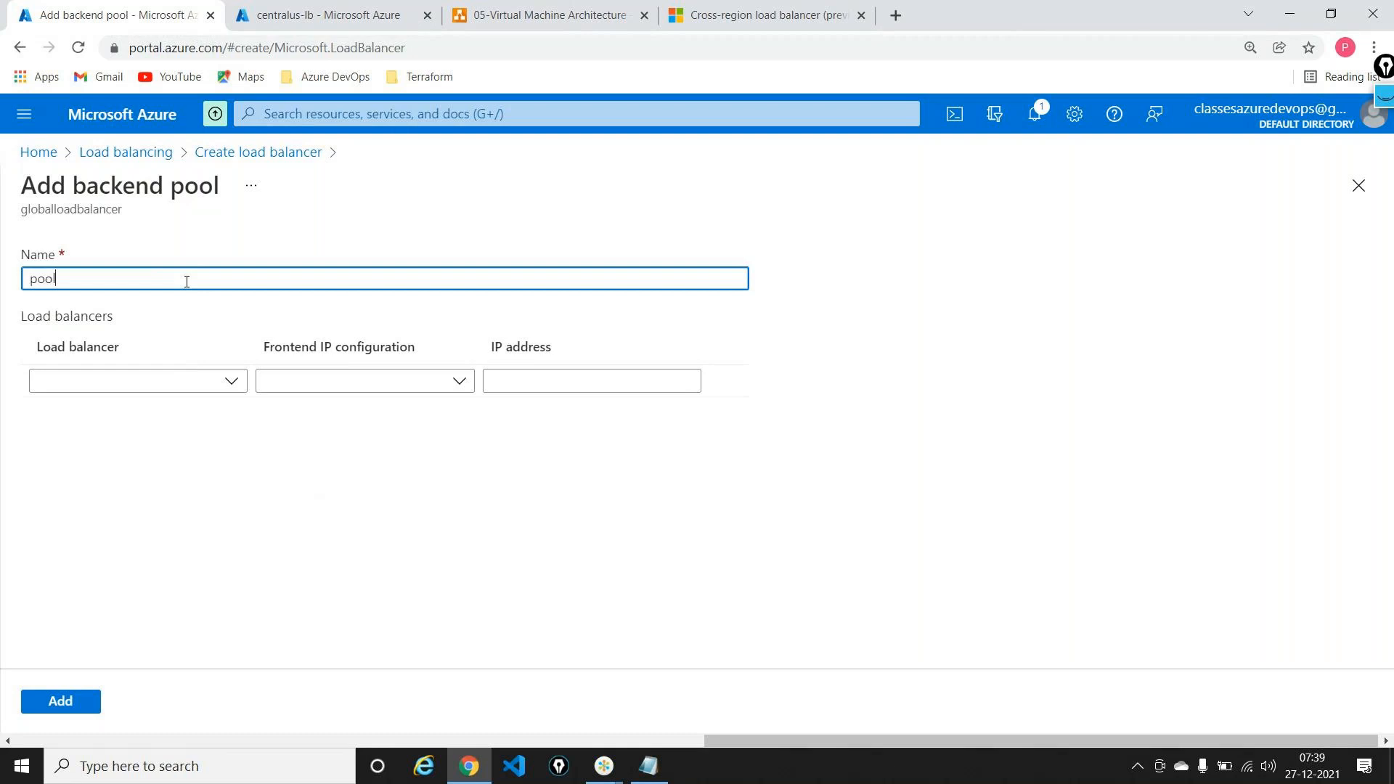
{"action": "type", "text": "global"}
{"action": "left_click", "coordinate": [230, 382]}
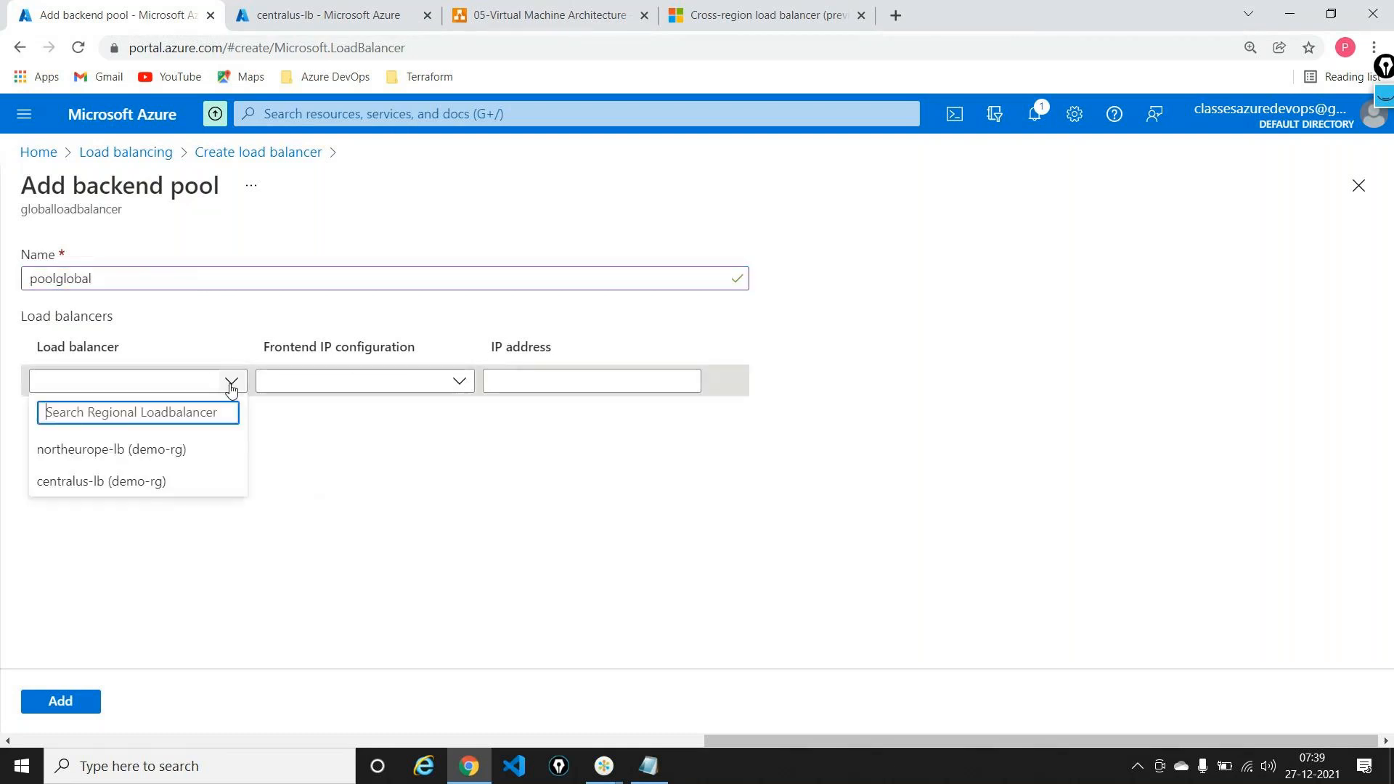
{"action": "left_click", "coordinate": [109, 482]}
{"action": "left_click", "coordinate": [457, 380]}
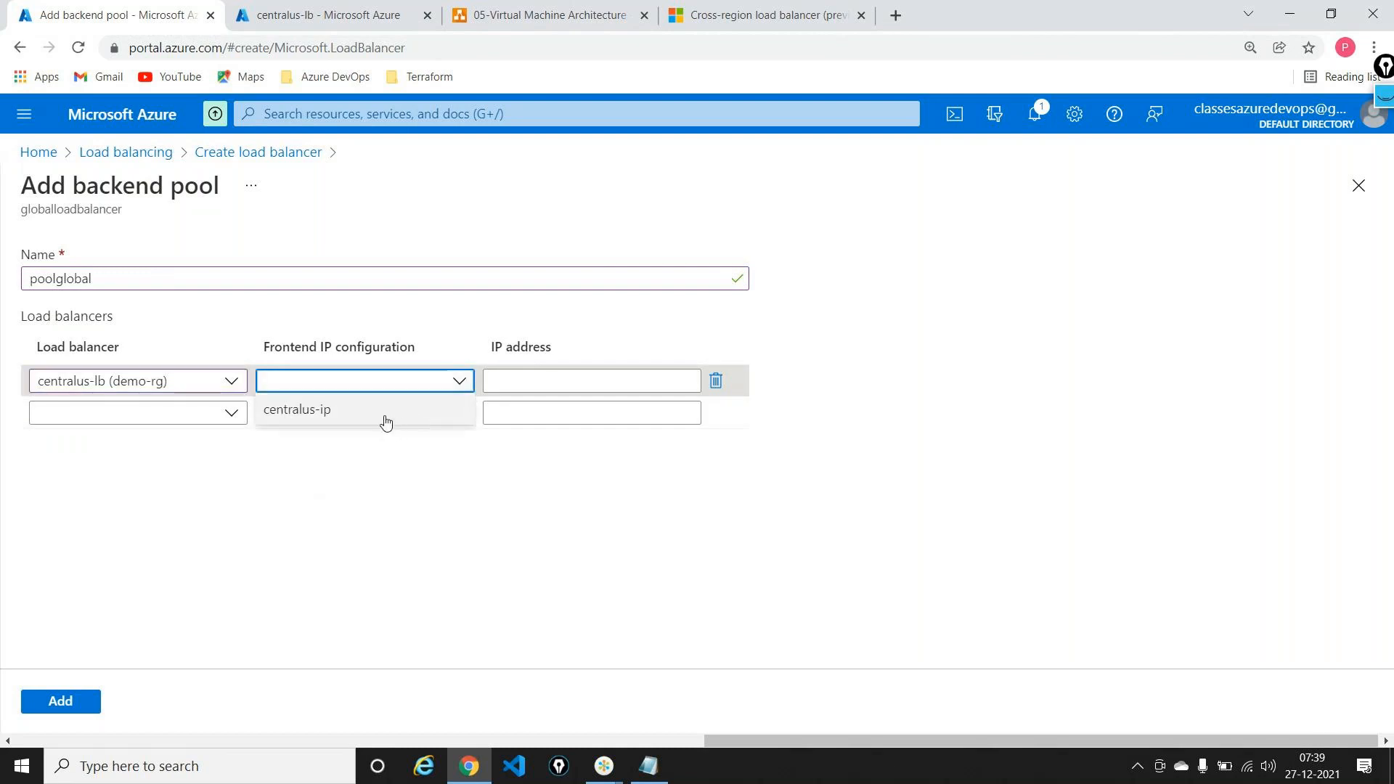
{"action": "left_click", "coordinate": [385, 418]}
Step: Add northeurope-lb with frontend neip, save the pool and move to Inbound rules
{"action": "left_click", "coordinate": [161, 421]}
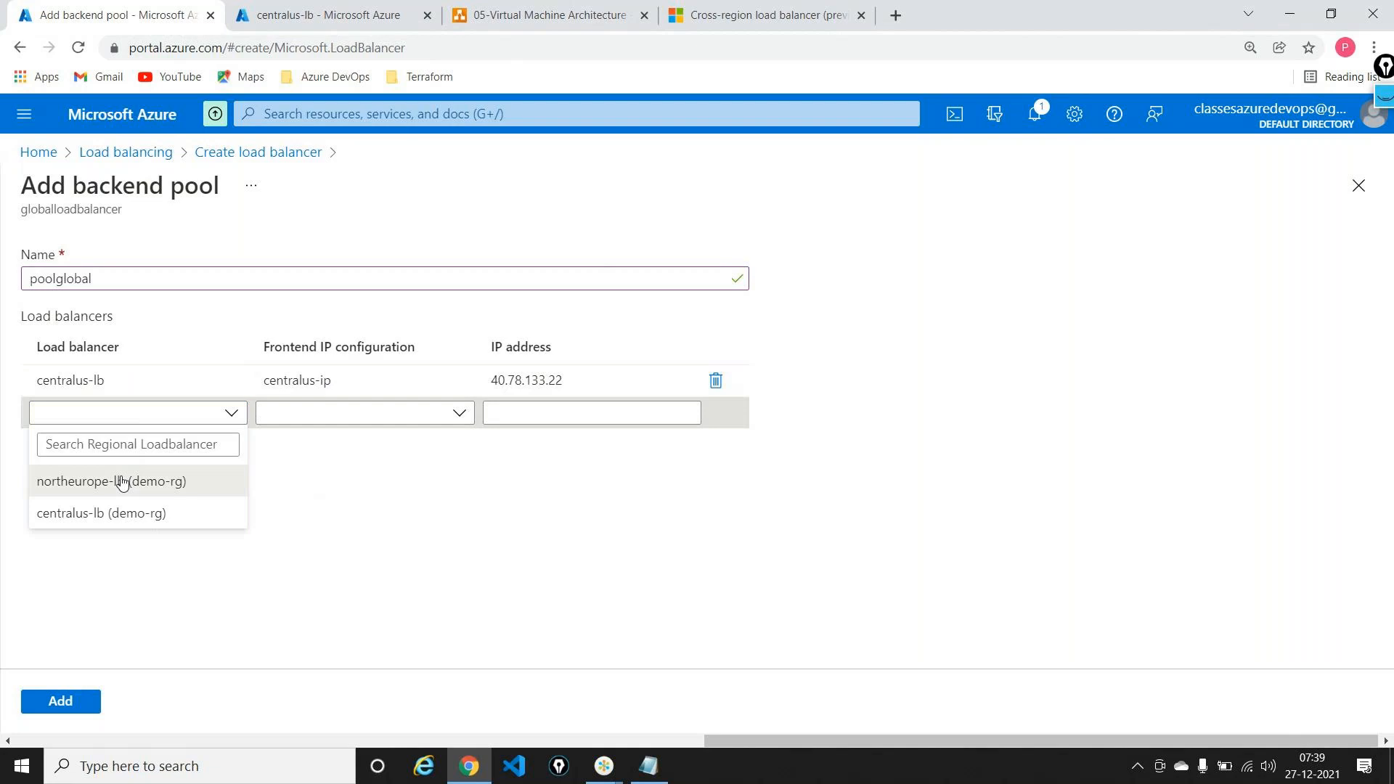
{"action": "left_click", "coordinate": [122, 483]}
{"action": "left_click", "coordinate": [385, 410]}
{"action": "left_click", "coordinate": [324, 439]}
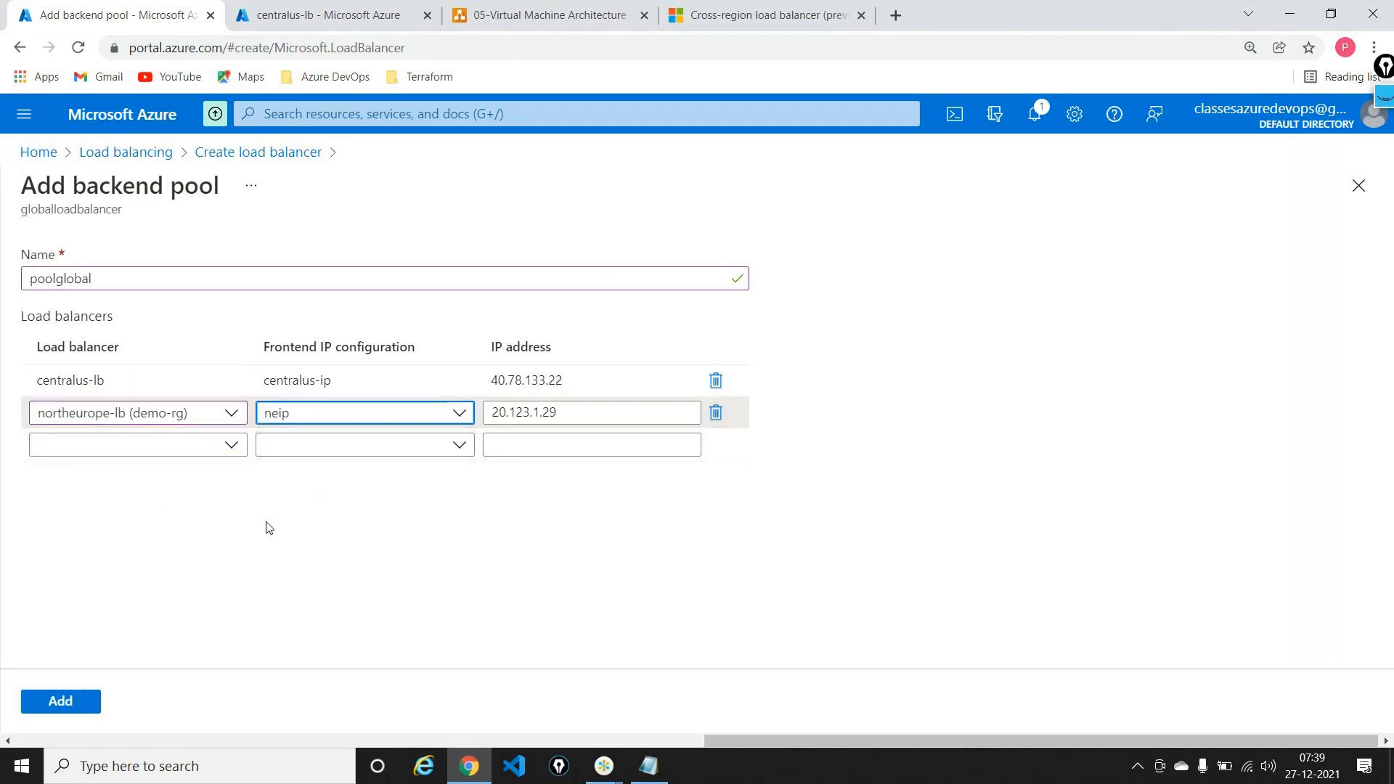
{"action": "left_click", "coordinate": [42, 701]}
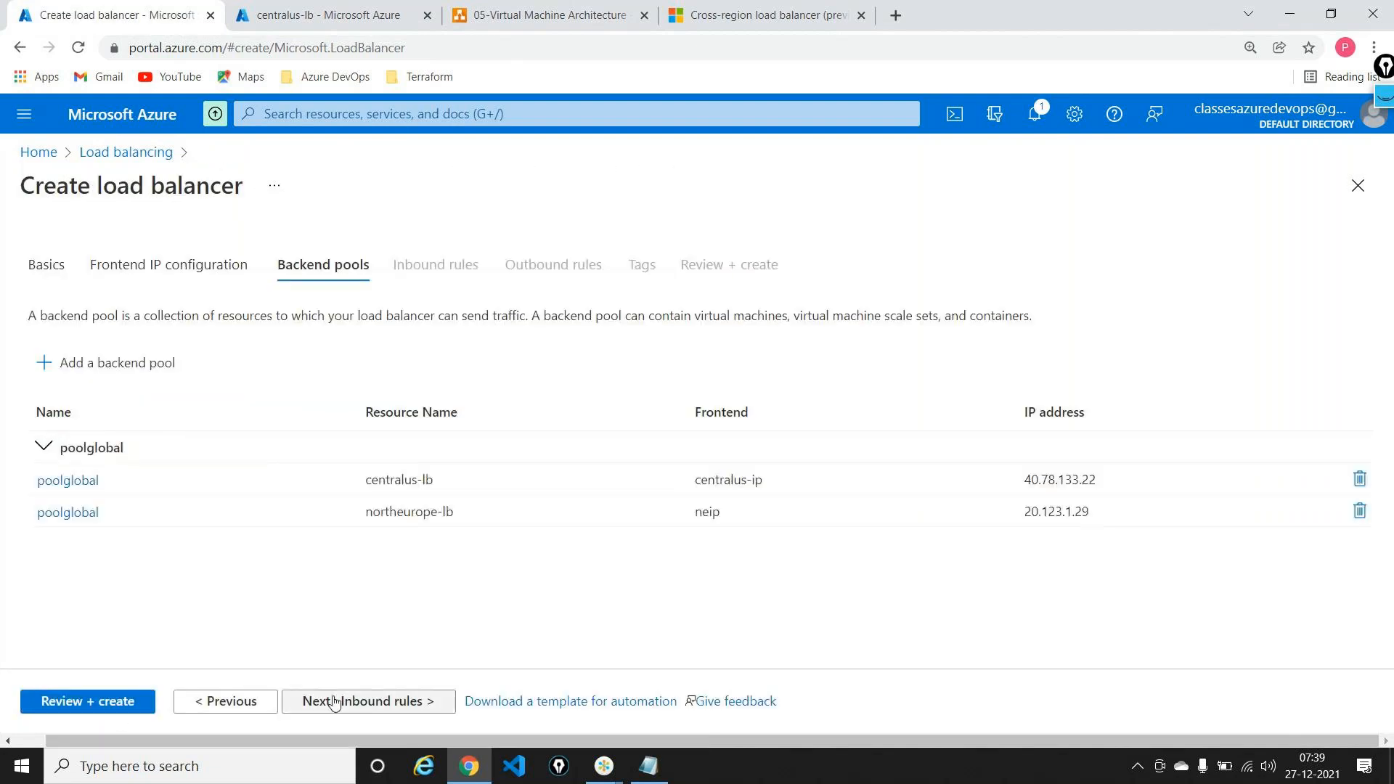
{"action": "left_click", "coordinate": [333, 701]}
Step: Start load balancing rule ruleglobal using frontend globallb-ip and backend pool poolglobal
{"action": "left_click", "coordinate": [153, 407]}
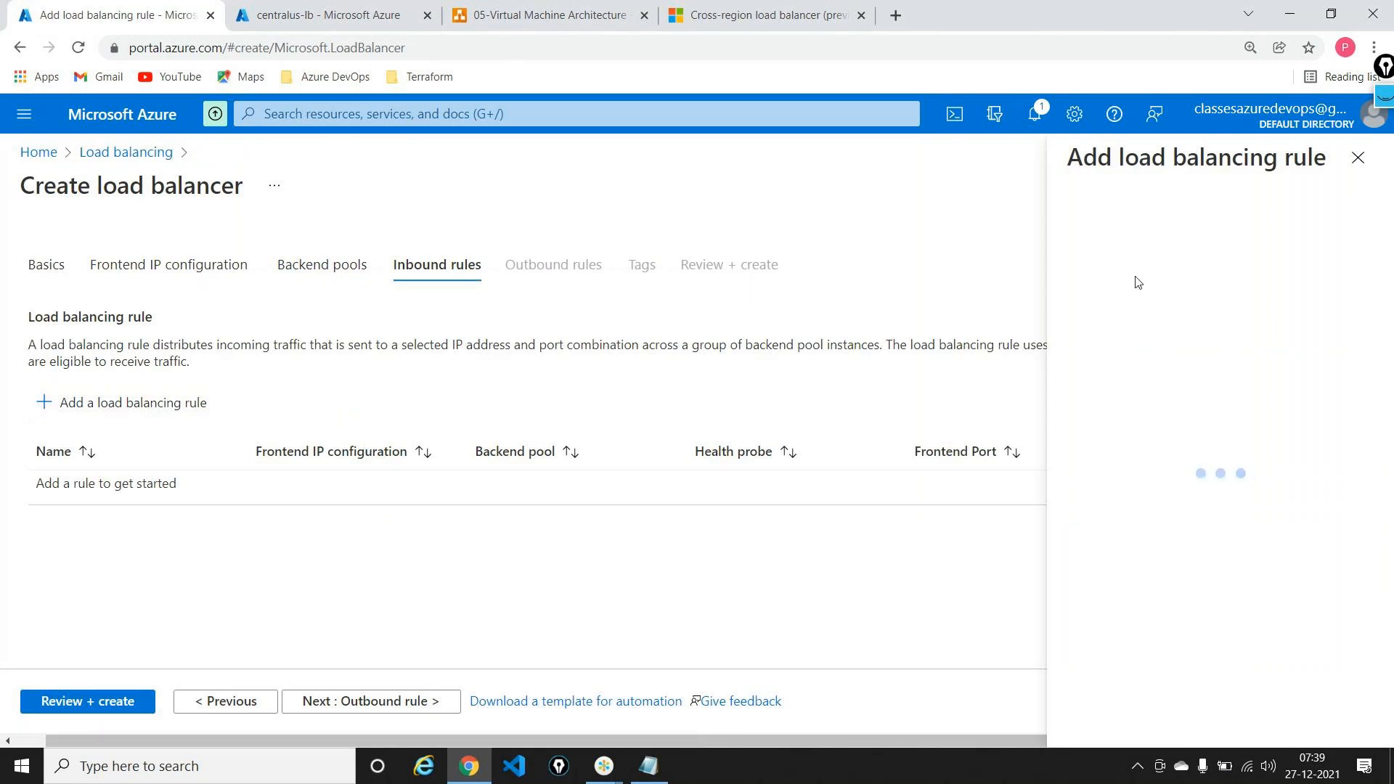
{"action": "type", "text": "r"}
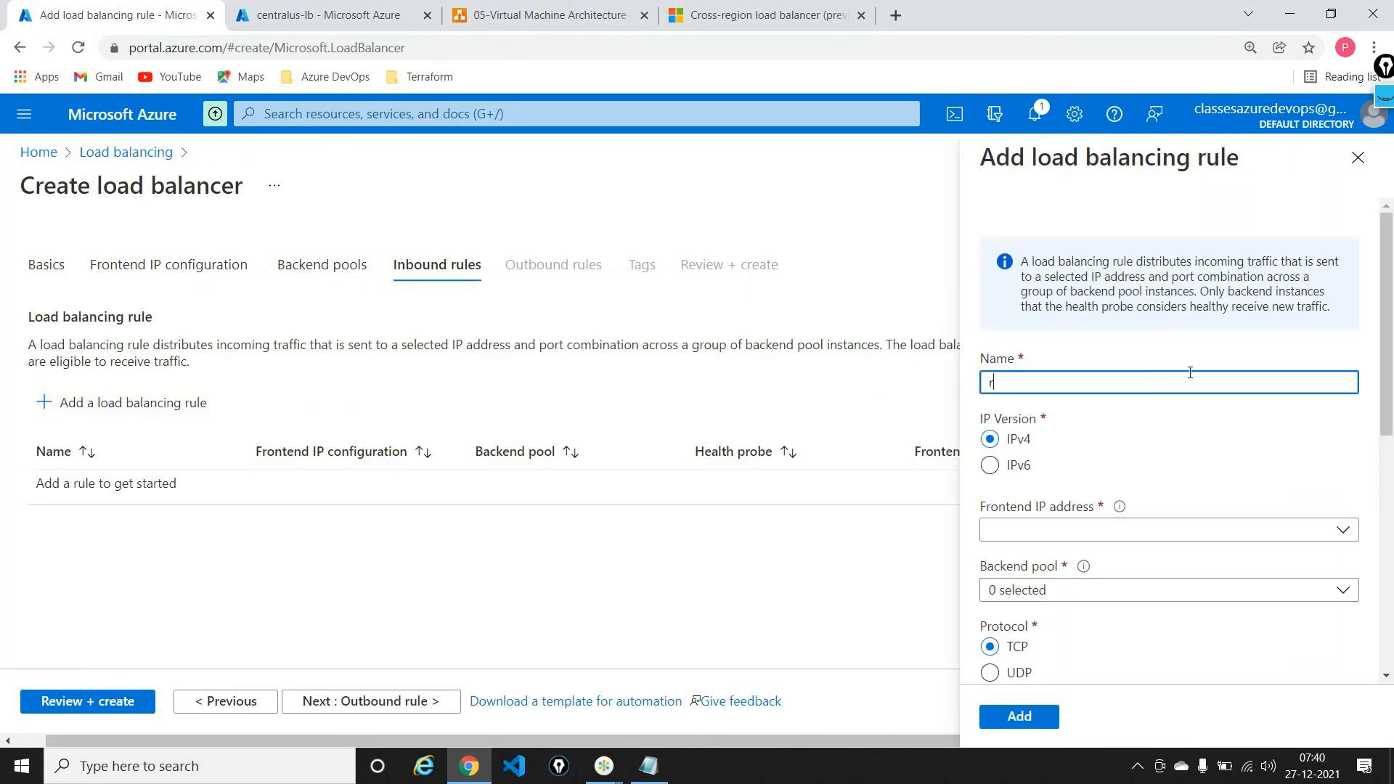
{"action": "type", "text": "uleglobal"}
{"action": "left_click", "coordinate": [1132, 529]}
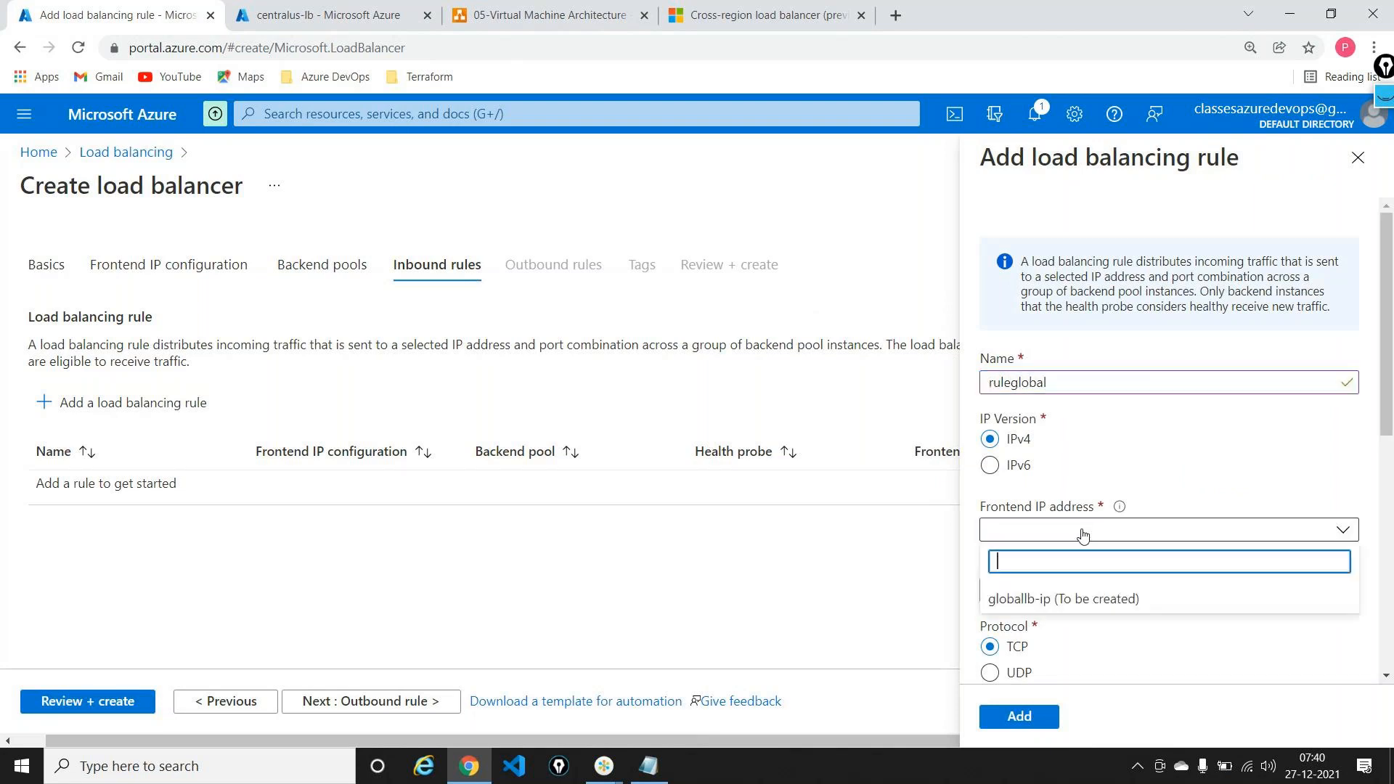
{"action": "left_click", "coordinate": [1046, 600]}
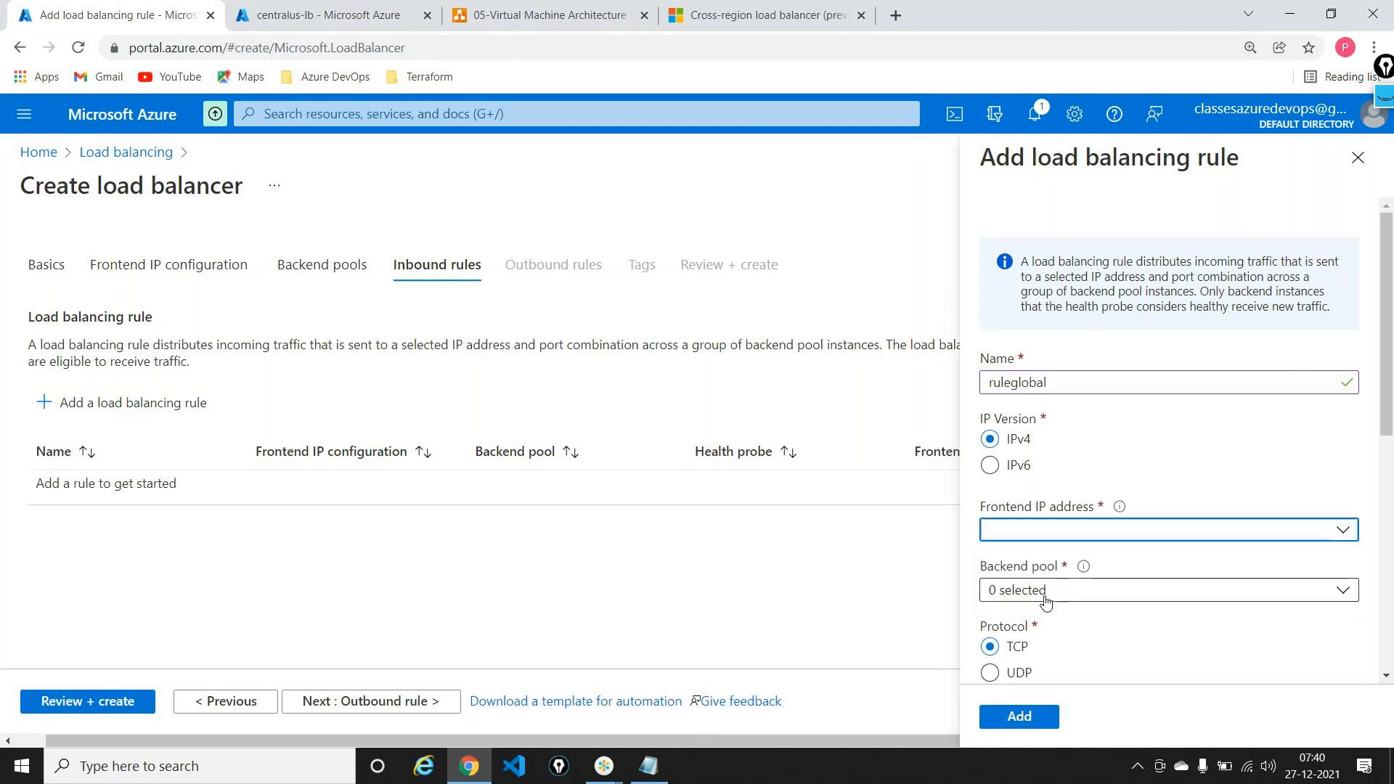
{"action": "scroll", "coordinate": [1089, 519], "scroll_direction": "down", "scroll_amount": 2}
{"action": "left_click", "coordinate": [1132, 469]}
{"action": "left_click", "coordinate": [997, 550]}
{"action": "left_click", "coordinate": [1153, 604]}
Step: Set the rule's port to 80 and add ruleglobal
{"action": "scroll", "coordinate": [1157, 591], "scroll_direction": "down", "scroll_amount": 4}
{"action": "left_click", "coordinate": [1018, 387]}
{"action": "left_click", "coordinate": [1009, 404]}
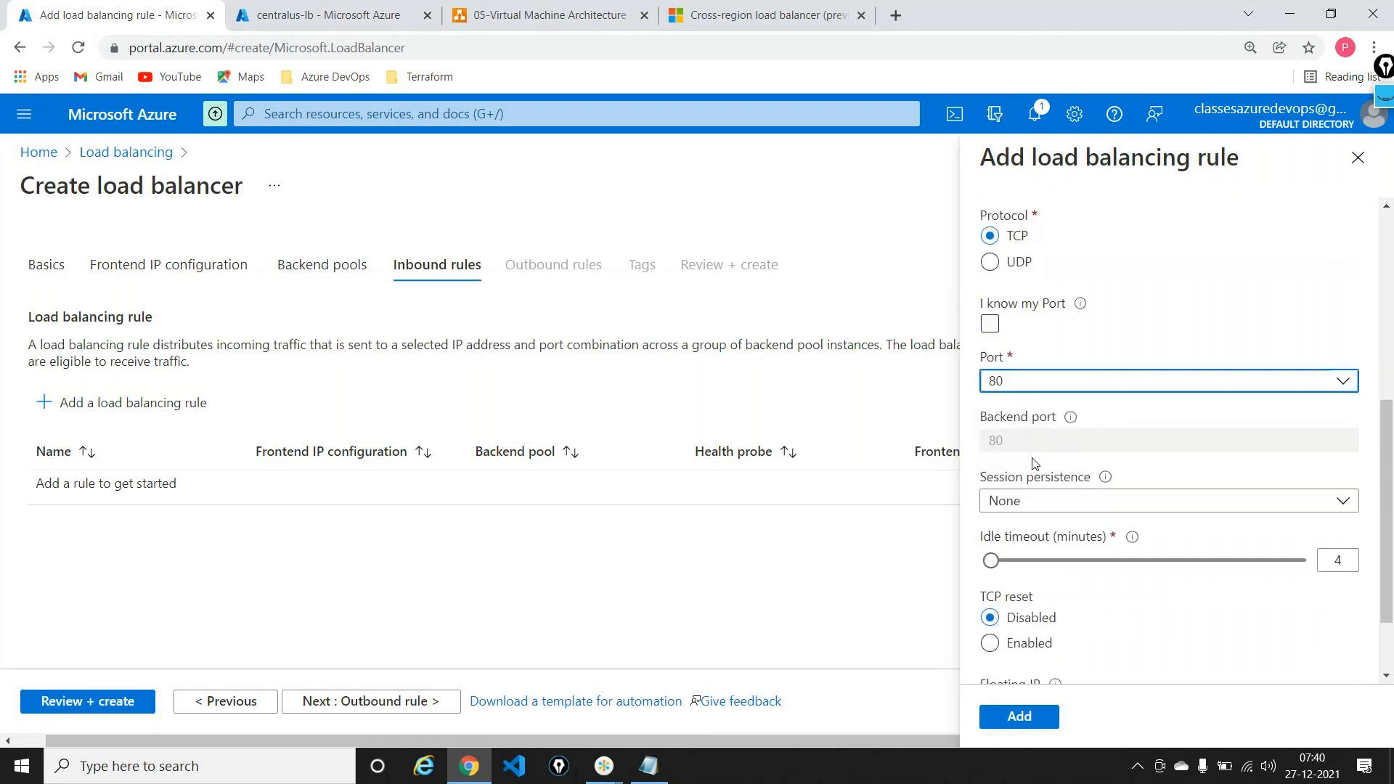
{"action": "scroll", "coordinate": [1034, 463], "scroll_direction": "down", "scroll_amount": 3}
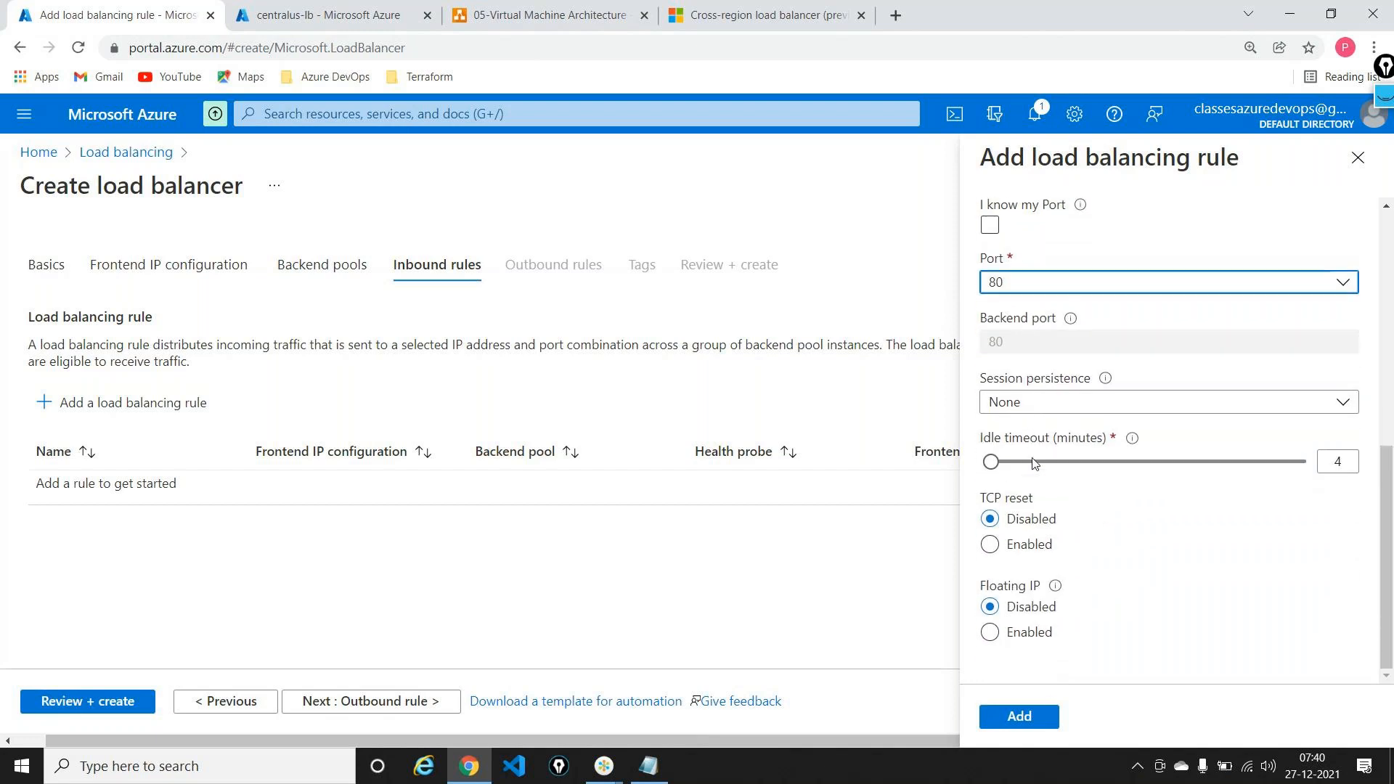
{"action": "left_click", "coordinate": [1052, 719]}
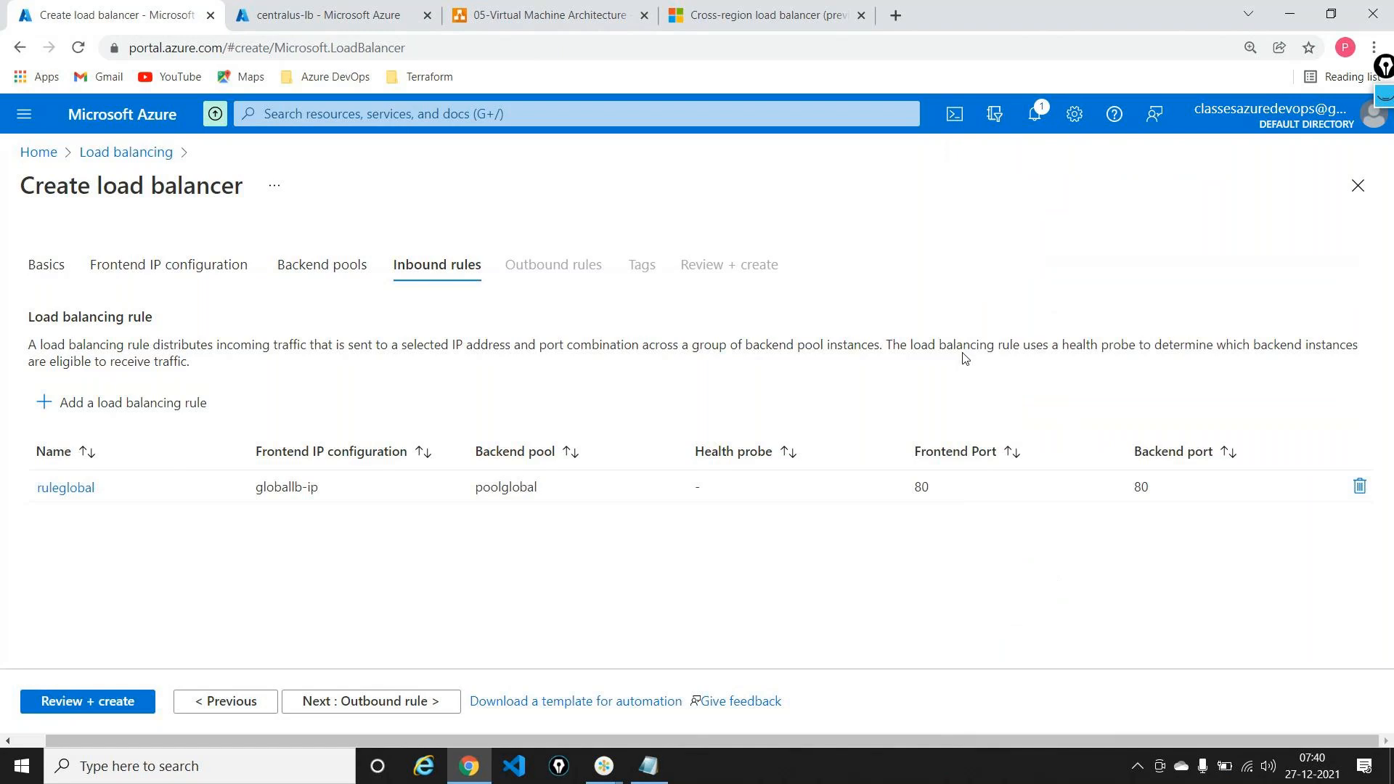
{"action": "left_click", "coordinate": [549, 14]}
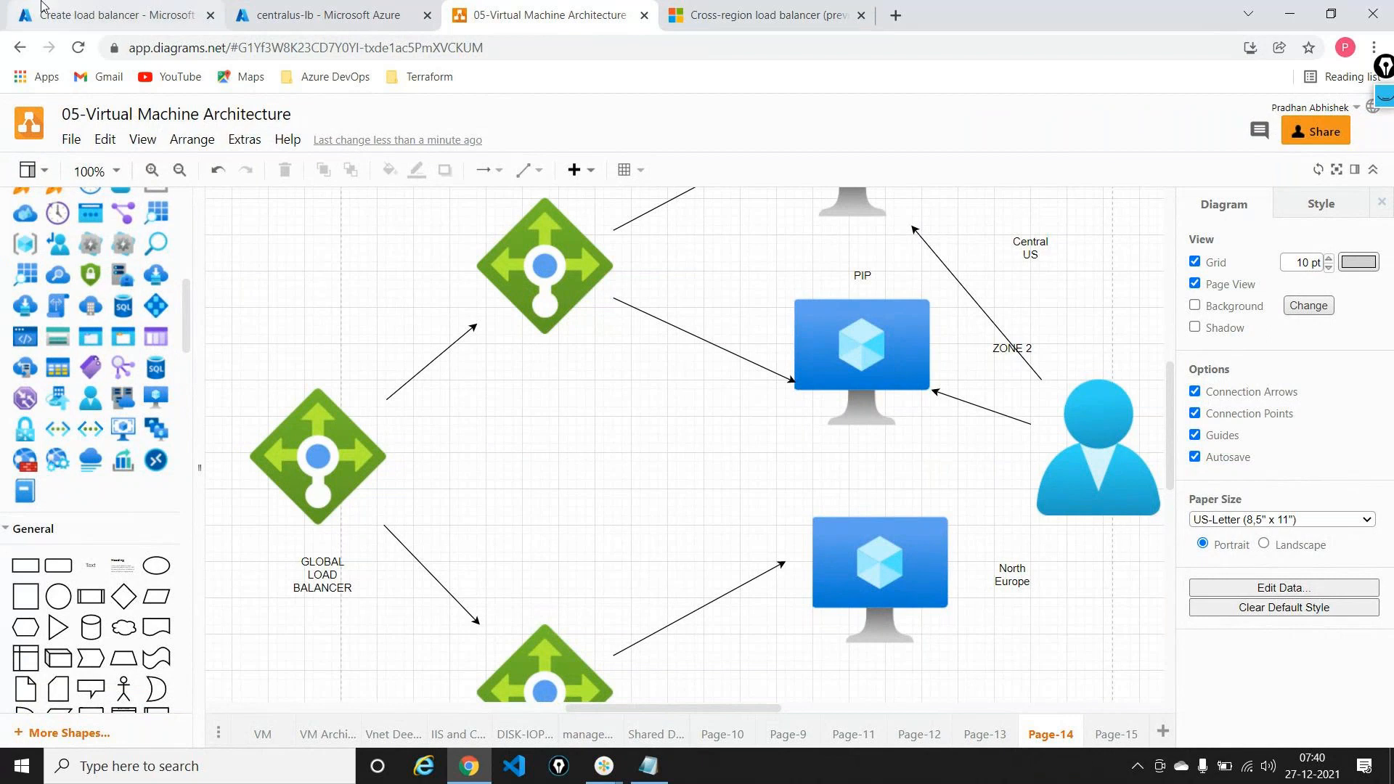
Step: Validate and create globalloadbalancer in resource group demo-rg
{"action": "left_click", "coordinate": [113, 15]}
{"action": "left_click", "coordinate": [83, 702]}
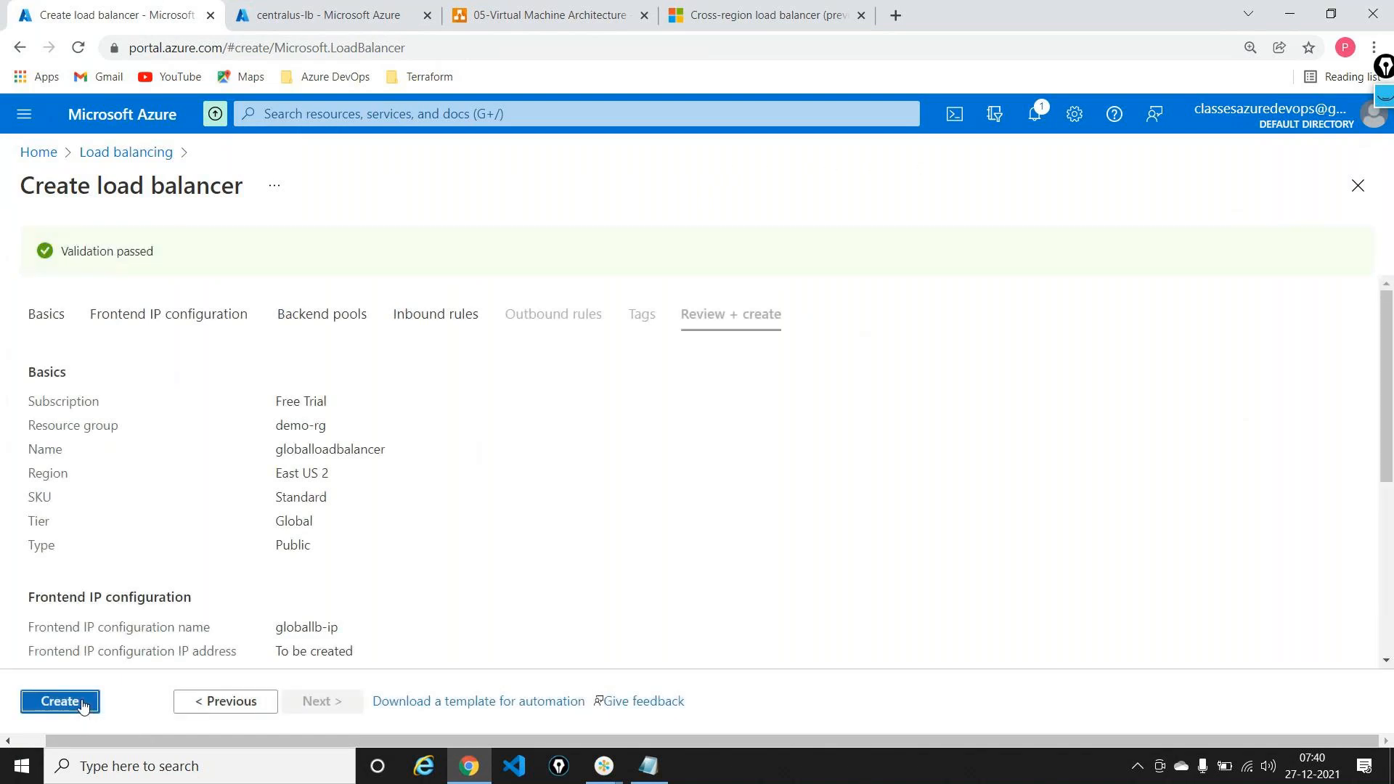
{"action": "left_click", "coordinate": [59, 701]}
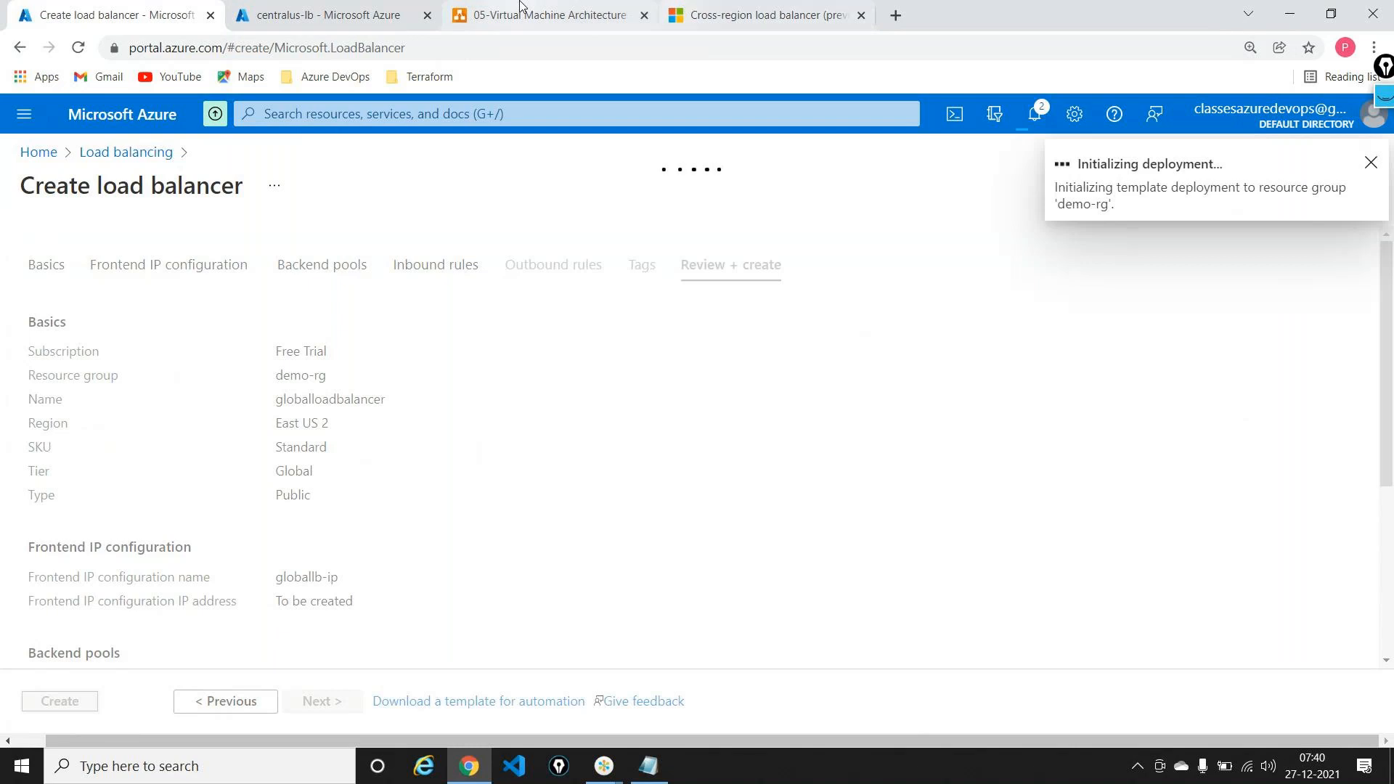
{"action": "left_click", "coordinate": [520, 5]}
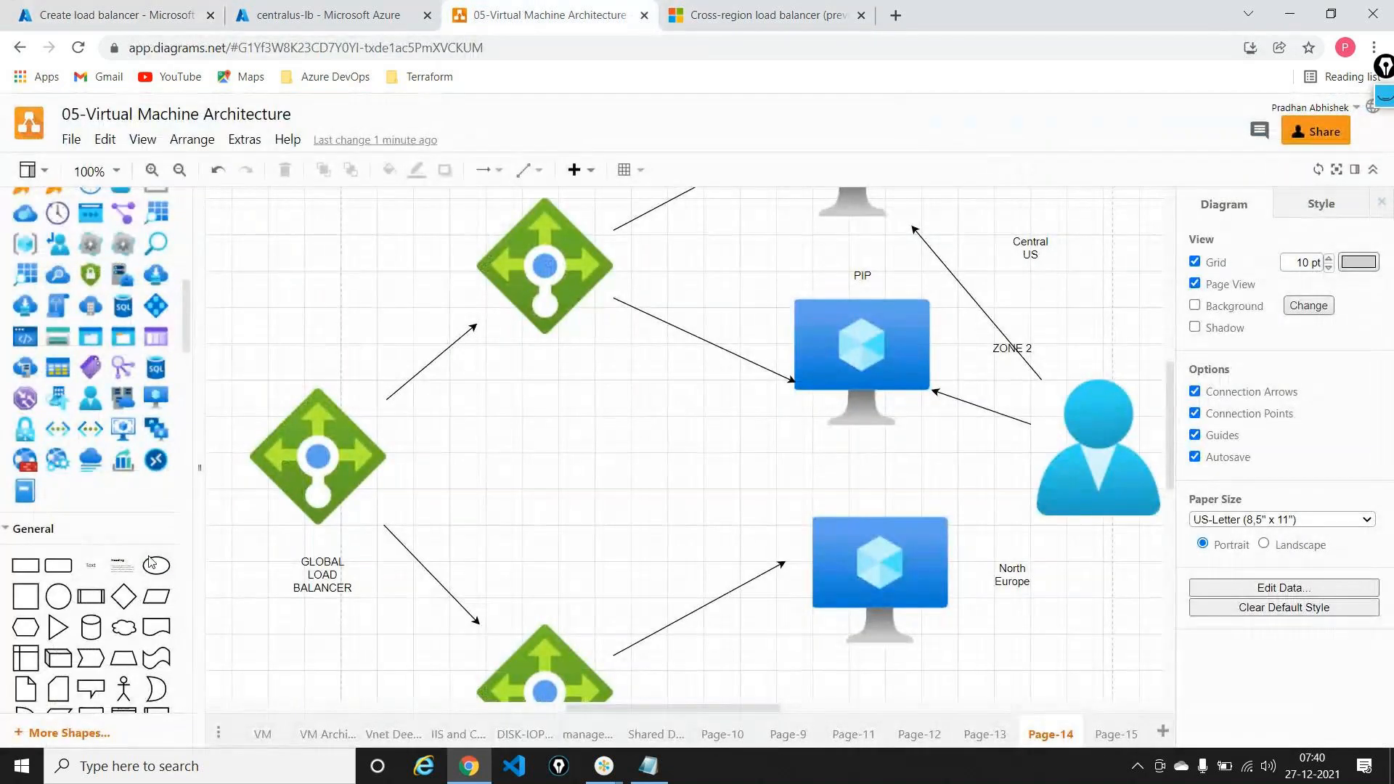
{"action": "left_click_drag", "start_coordinate": [92, 569], "coordinate": [549, 366]}
{"action": "double_click", "coordinate": [550, 366]}
{"action": "type", "text": "IP"}
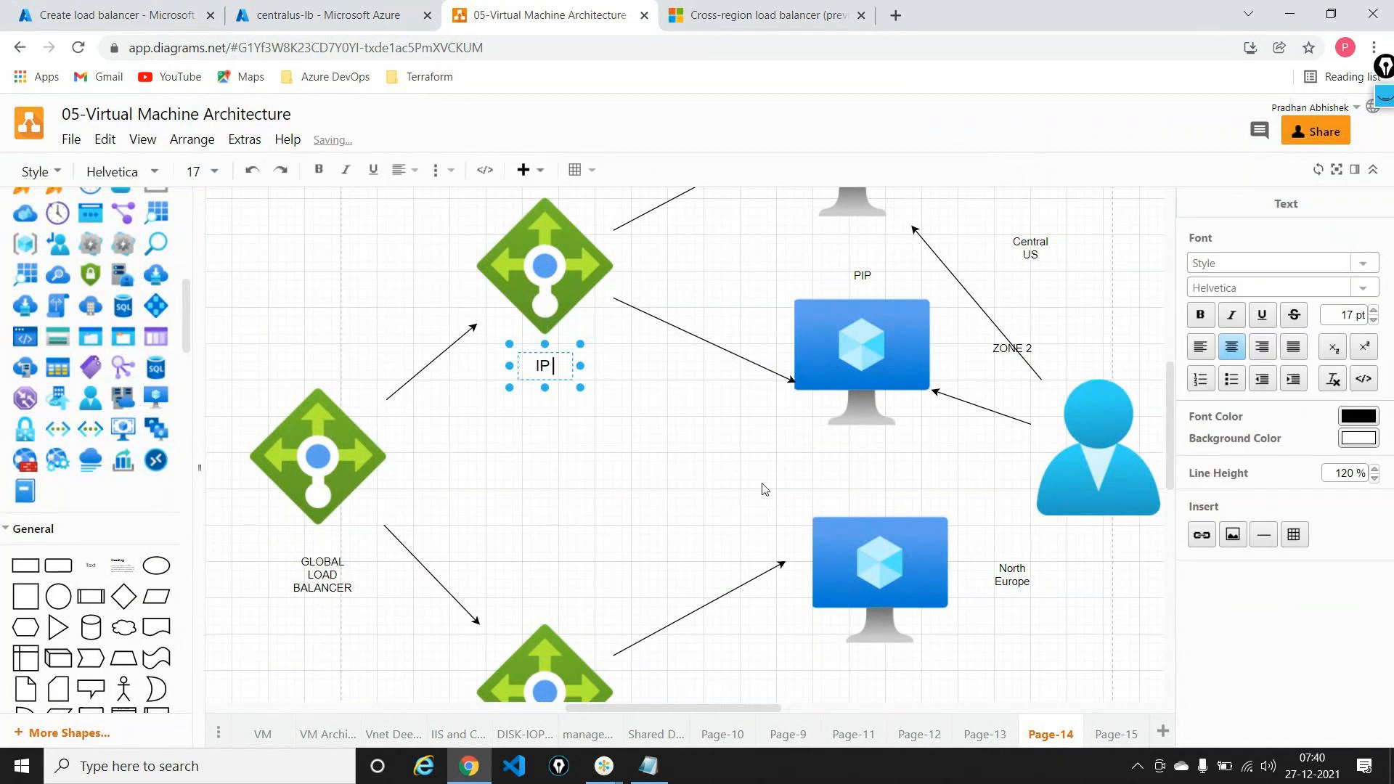
{"action": "type", "text": " Central US"}
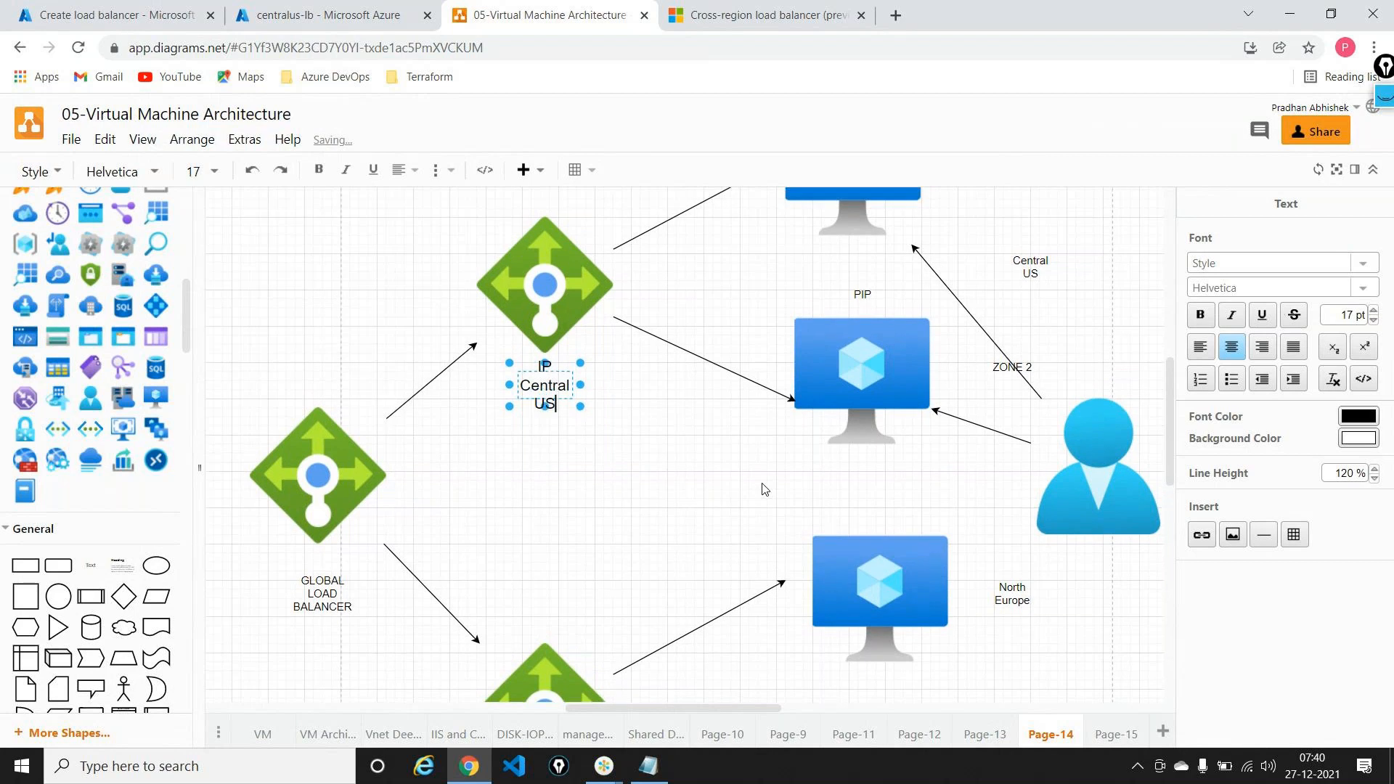
{"action": "scroll", "coordinate": [762, 489], "scroll_direction": "down", "scroll_amount": 4}
{"action": "left_click_drag", "start_coordinate": [91, 565], "coordinate": [513, 529]}
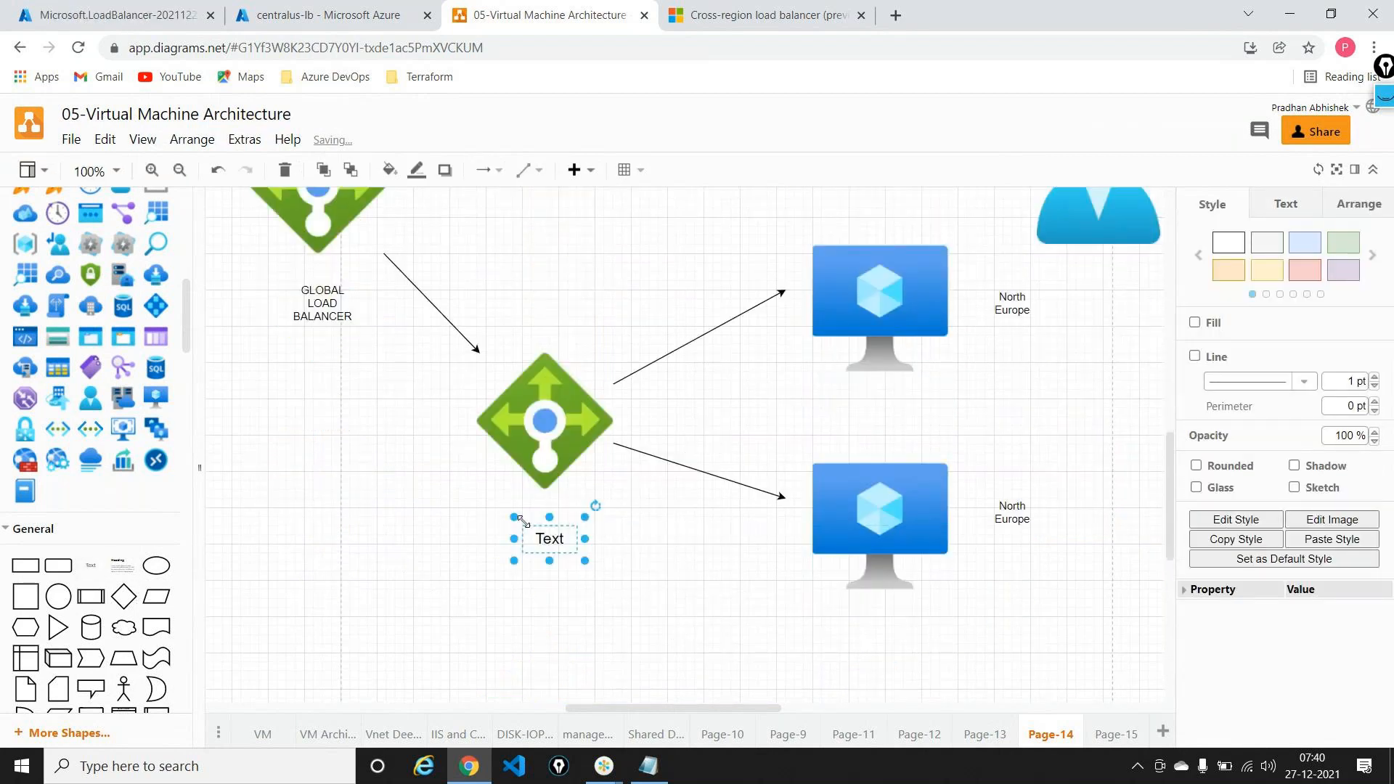
{"action": "key", "text": "F2"}
{"action": "type", "text": "IP No"}
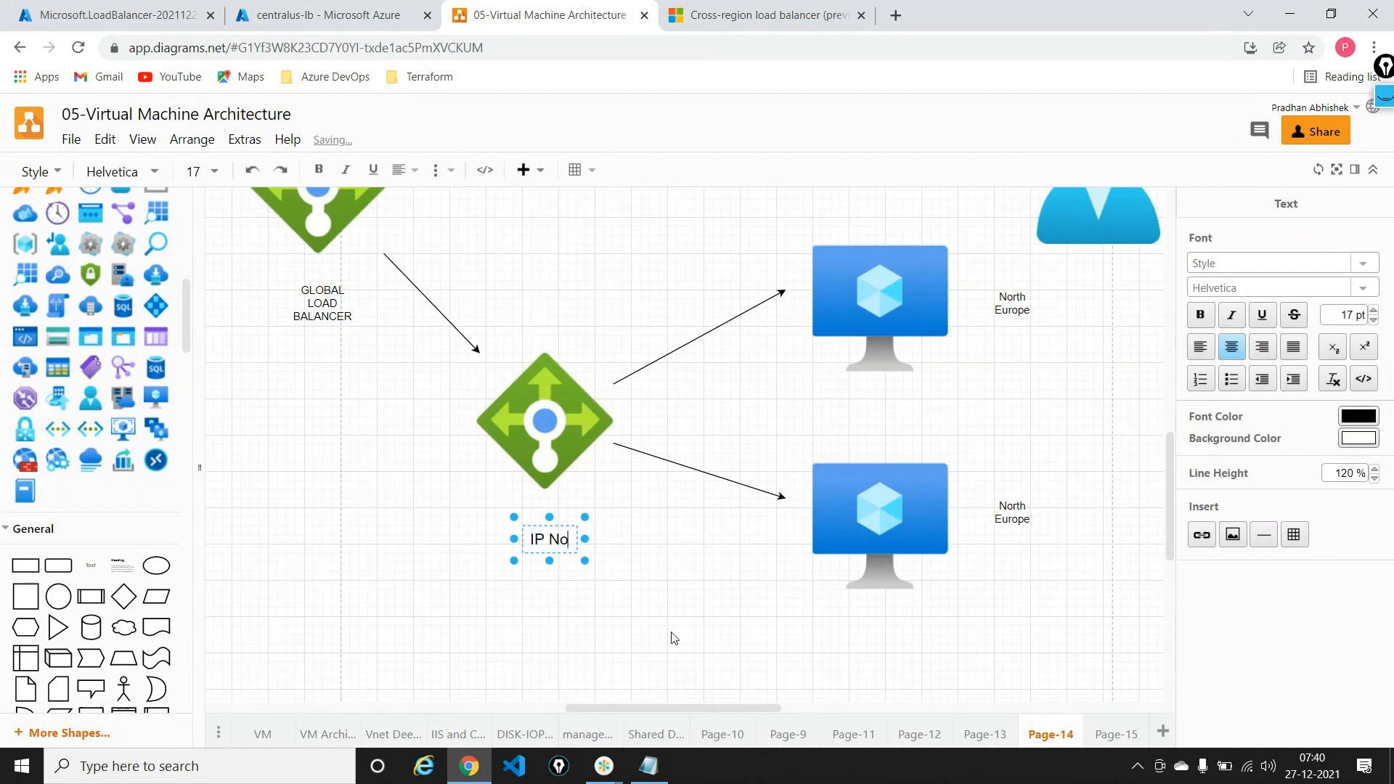
{"action": "type", "text": "rth Eur"}
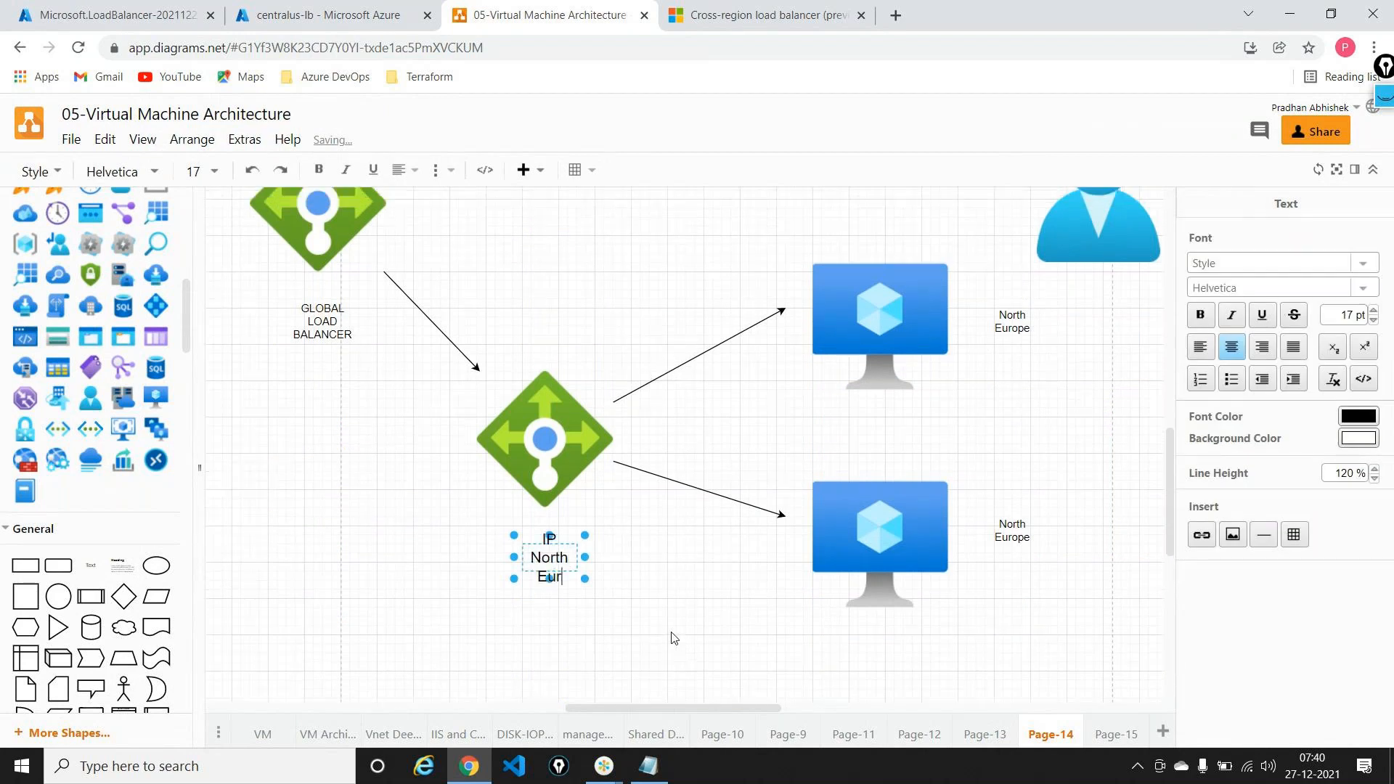
{"action": "type", "text": "ope"}
{"action": "scroll", "coordinate": [262, 307], "scroll_direction": "up", "scroll_amount": 2}
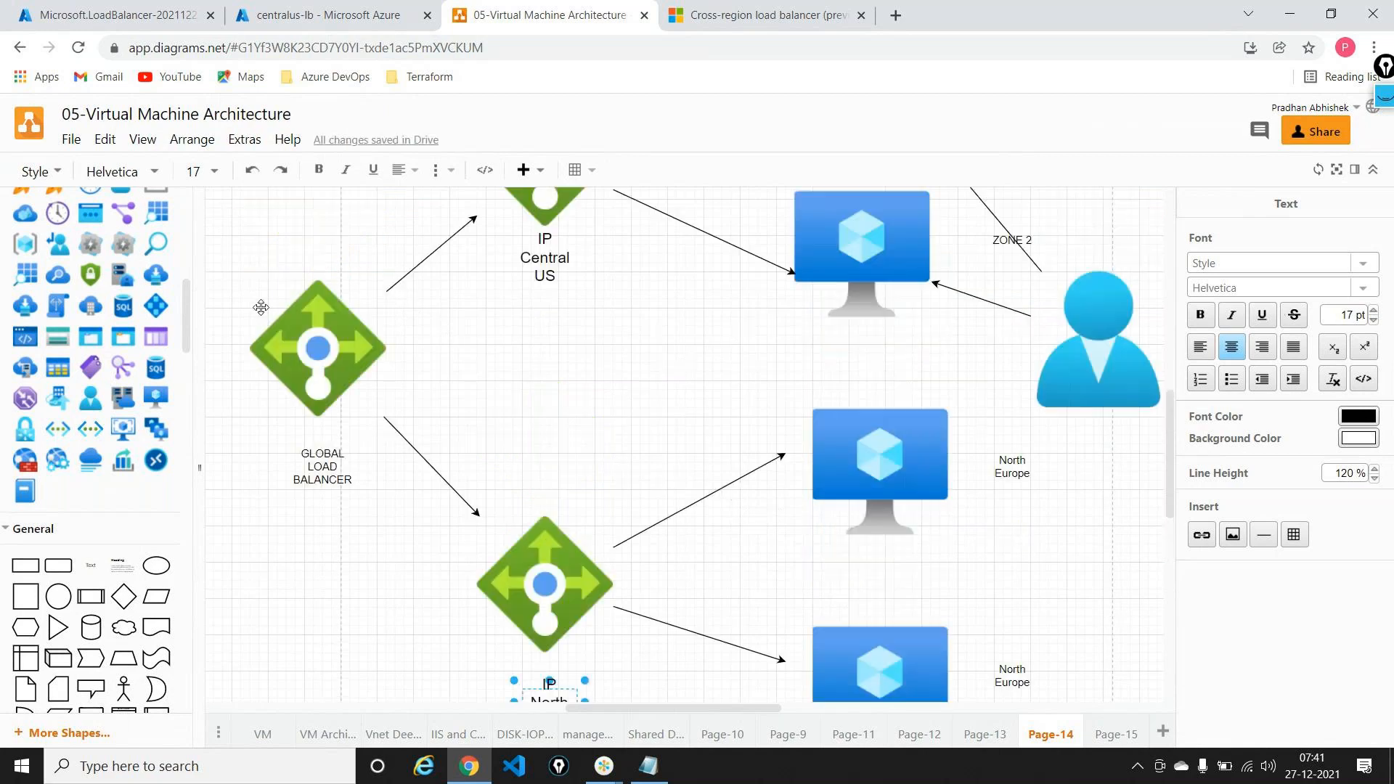
{"action": "scroll", "coordinate": [261, 307], "scroll_direction": "left", "scroll_amount": 5}
{"action": "left_click_drag", "start_coordinate": [96, 567], "coordinate": [531, 339]}
{"action": "type", "text": "IP"}
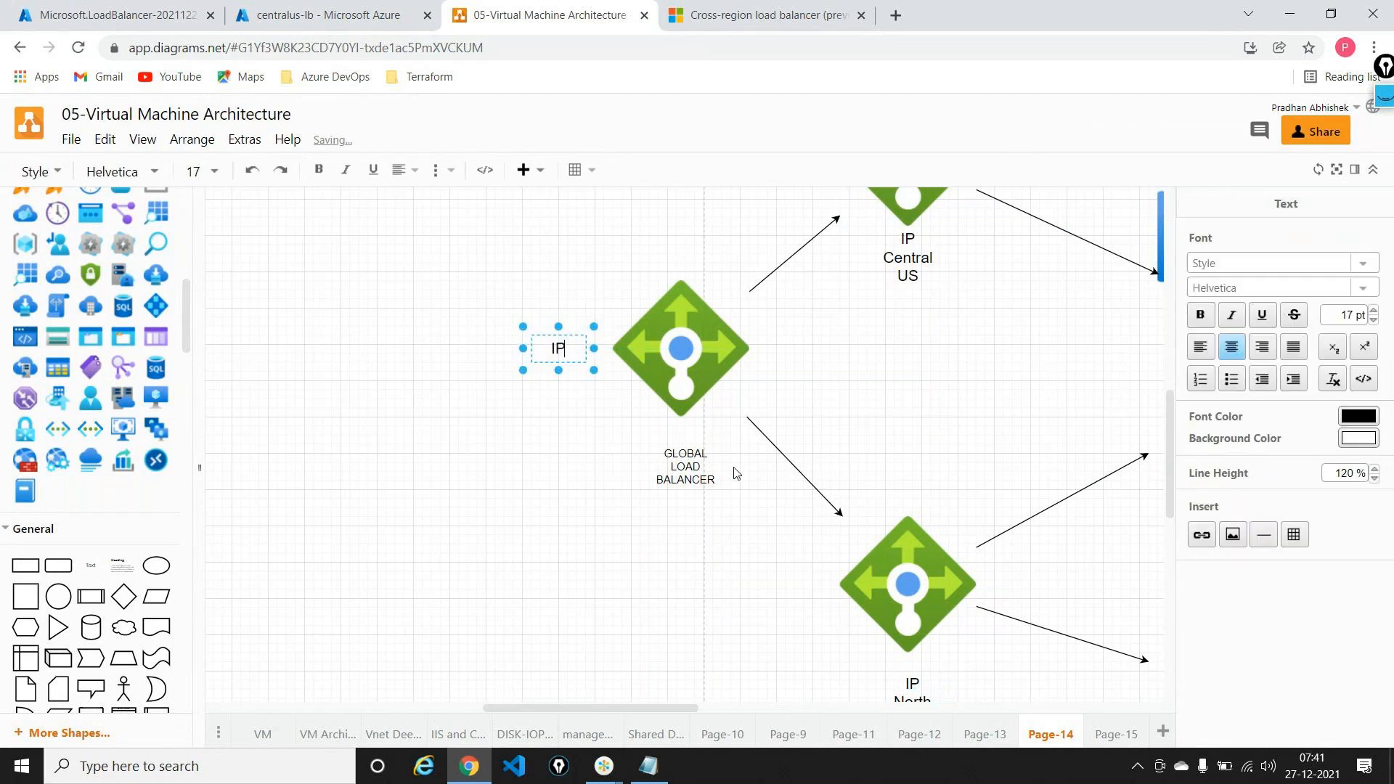
{"action": "type", "text": " Global"}
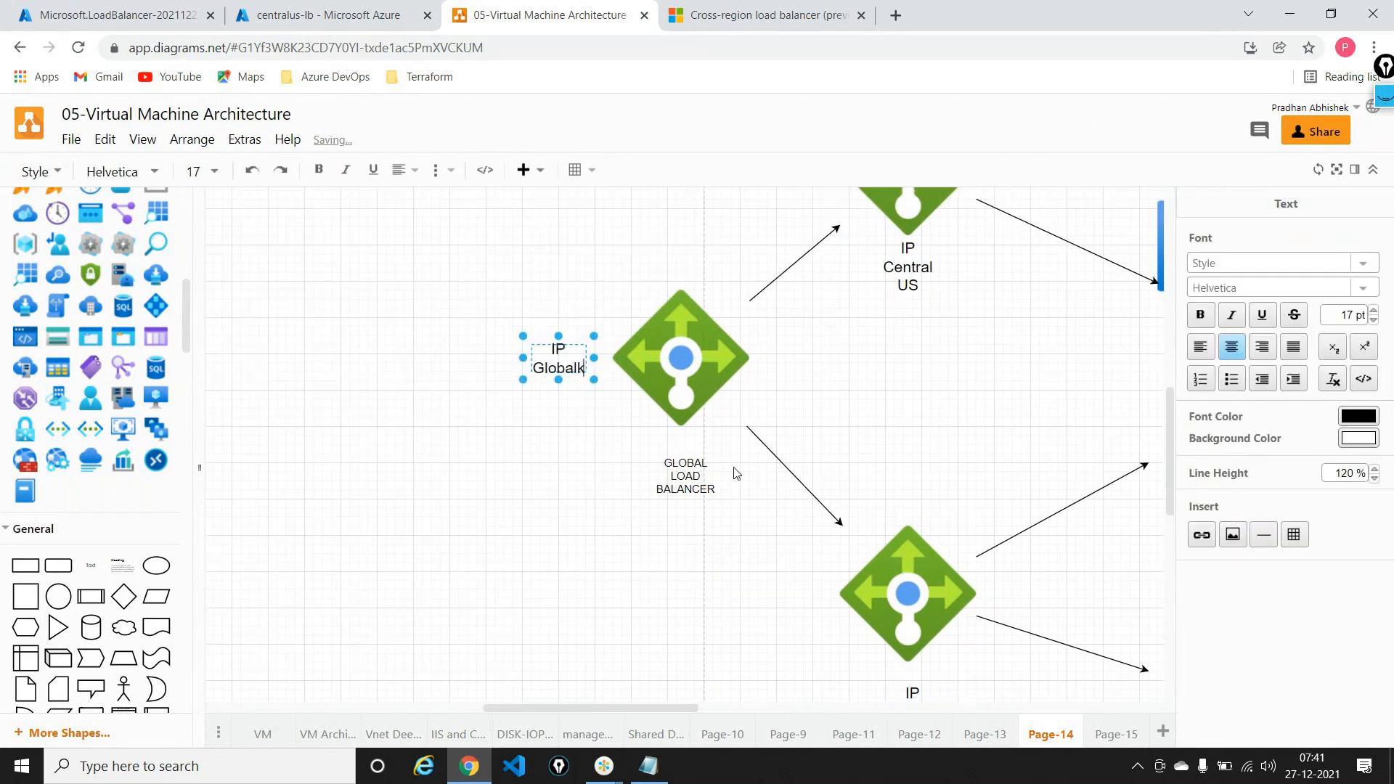
{"action": "scroll", "coordinate": [733, 473], "scroll_direction": "right", "scroll_amount": 5}
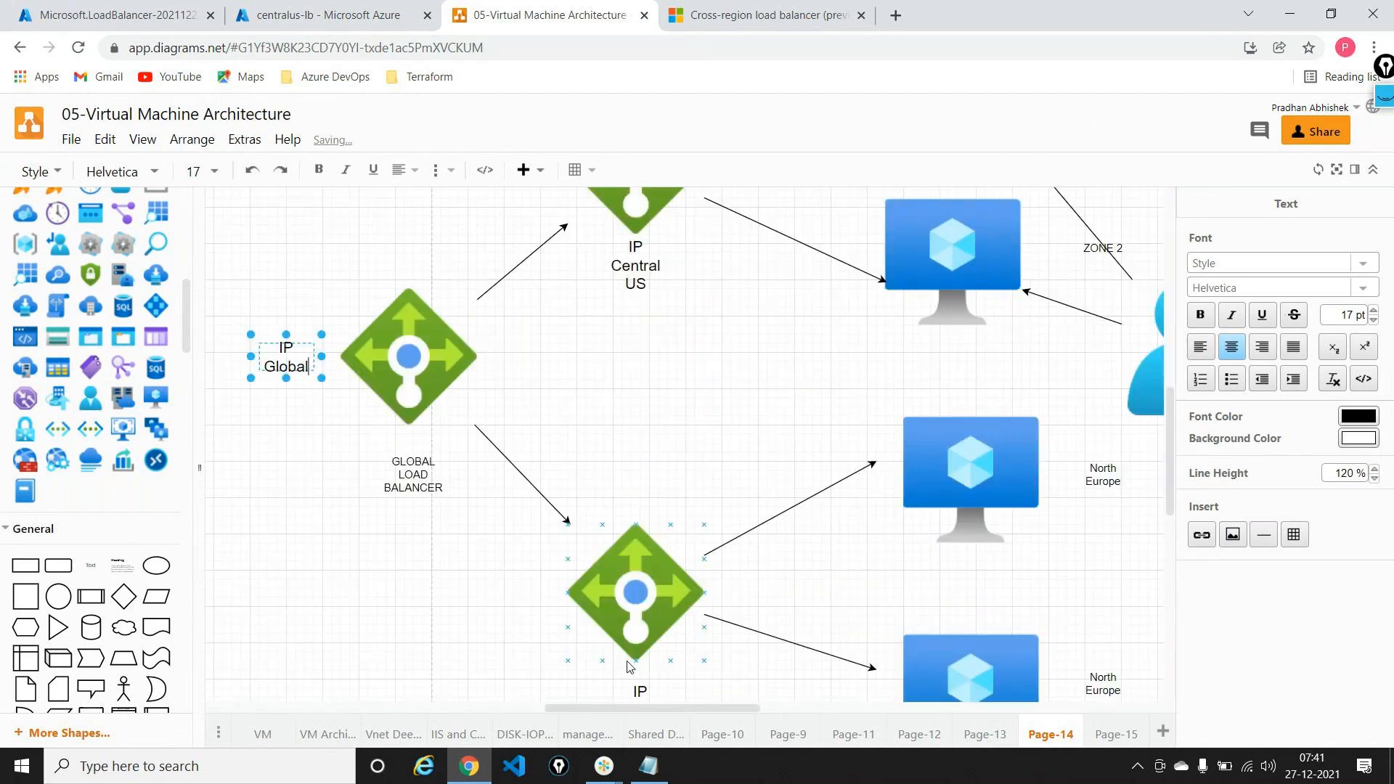
{"action": "scroll", "coordinate": [656, 508], "scroll_direction": "down", "scroll_amount": 5}
{"action": "scroll", "coordinate": [661, 498], "scroll_direction": "up", "scroll_amount": 4}
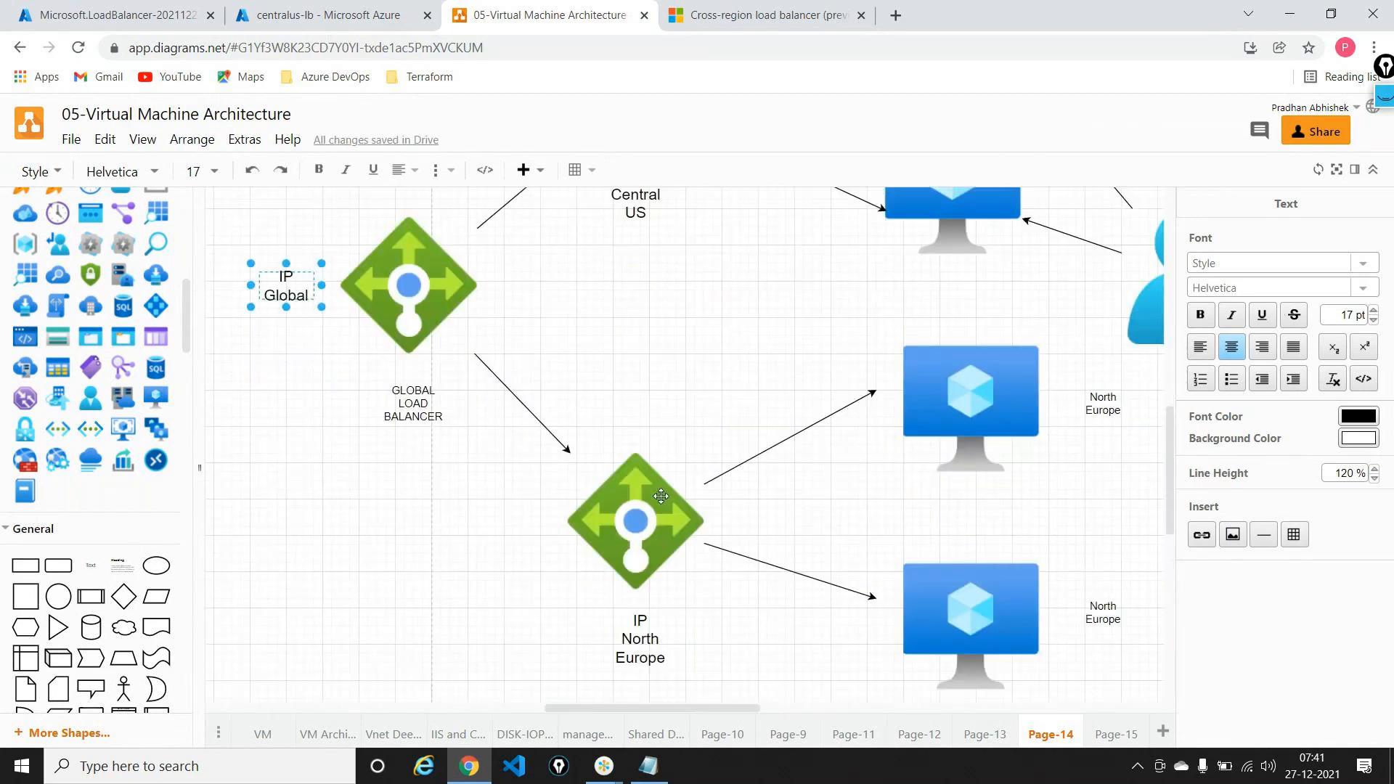
{"action": "scroll", "coordinate": [1056, 301], "scroll_direction": "right", "scroll_amount": 10}
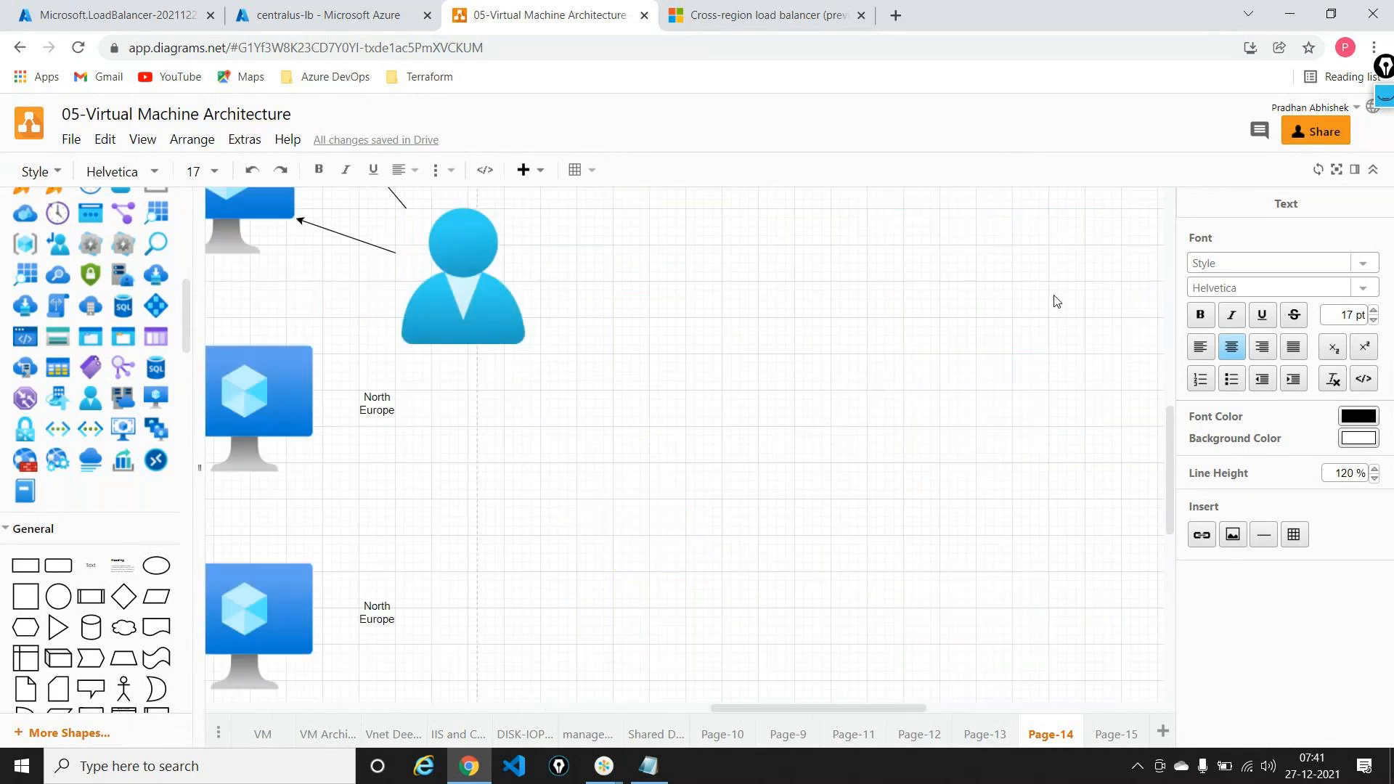
{"action": "left_click", "coordinate": [499, 300]}
{"action": "scroll", "coordinate": [499, 300], "scroll_direction": "left", "scroll_amount": 16}
{"action": "left_click_drag", "start_coordinate": [761, 296], "coordinate": [588, 323]}
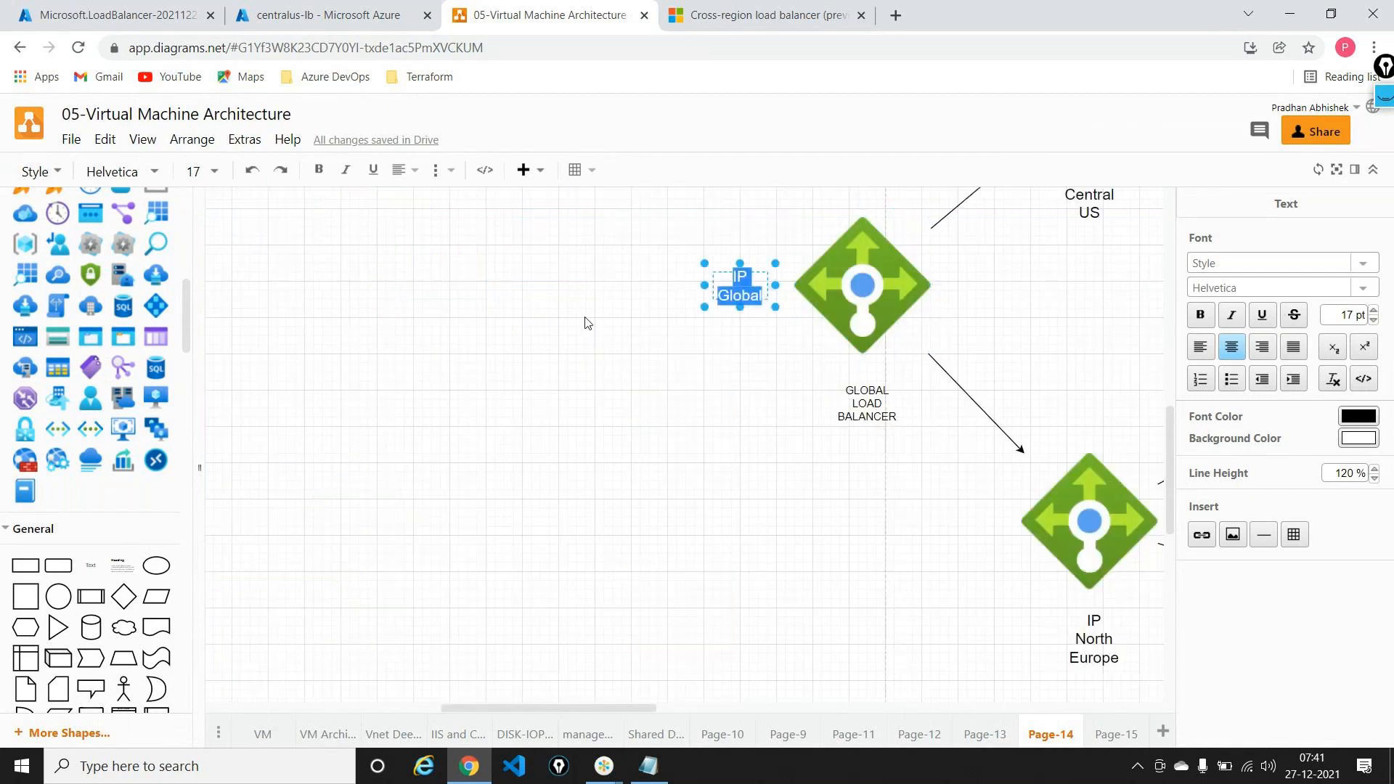
{"action": "left_click", "coordinate": [586, 321]}
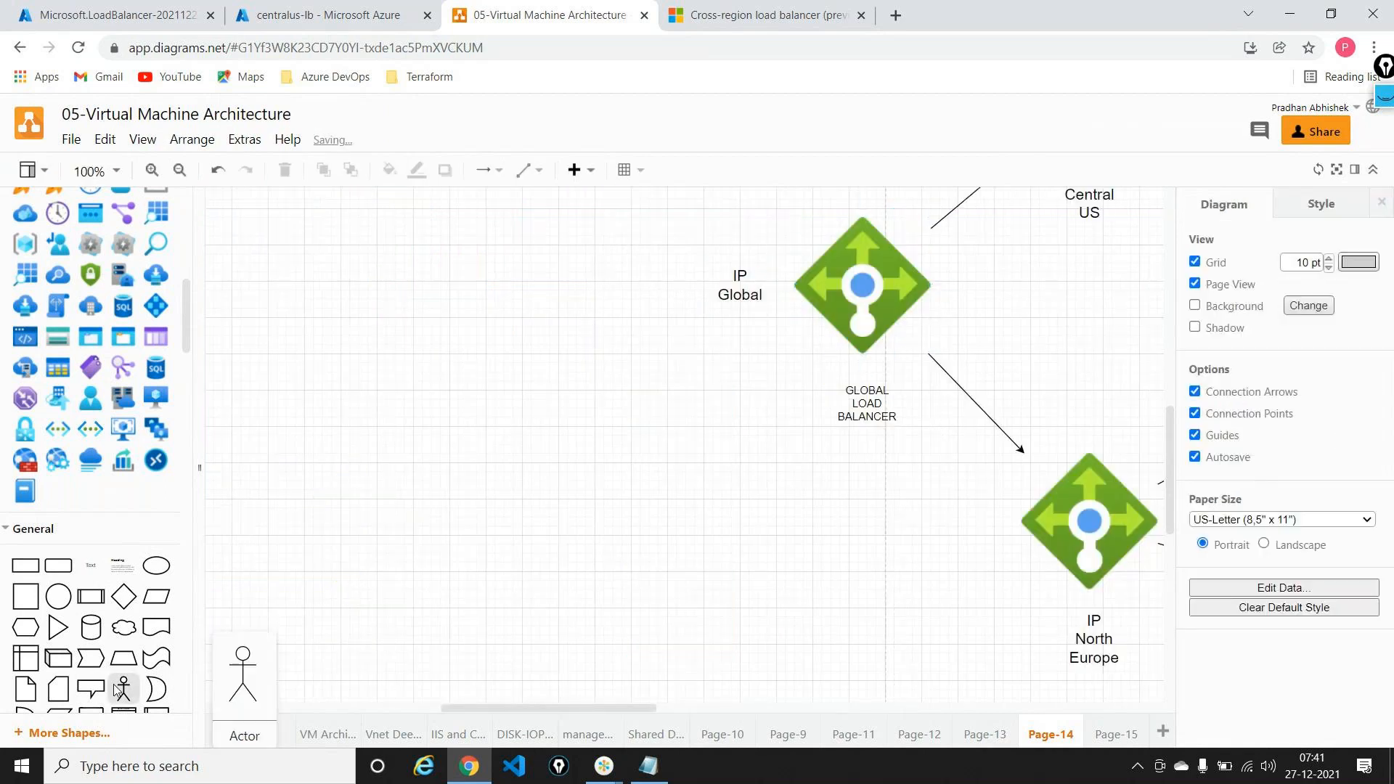
{"action": "left_click_drag", "start_coordinate": [120, 688], "coordinate": [472, 297]}
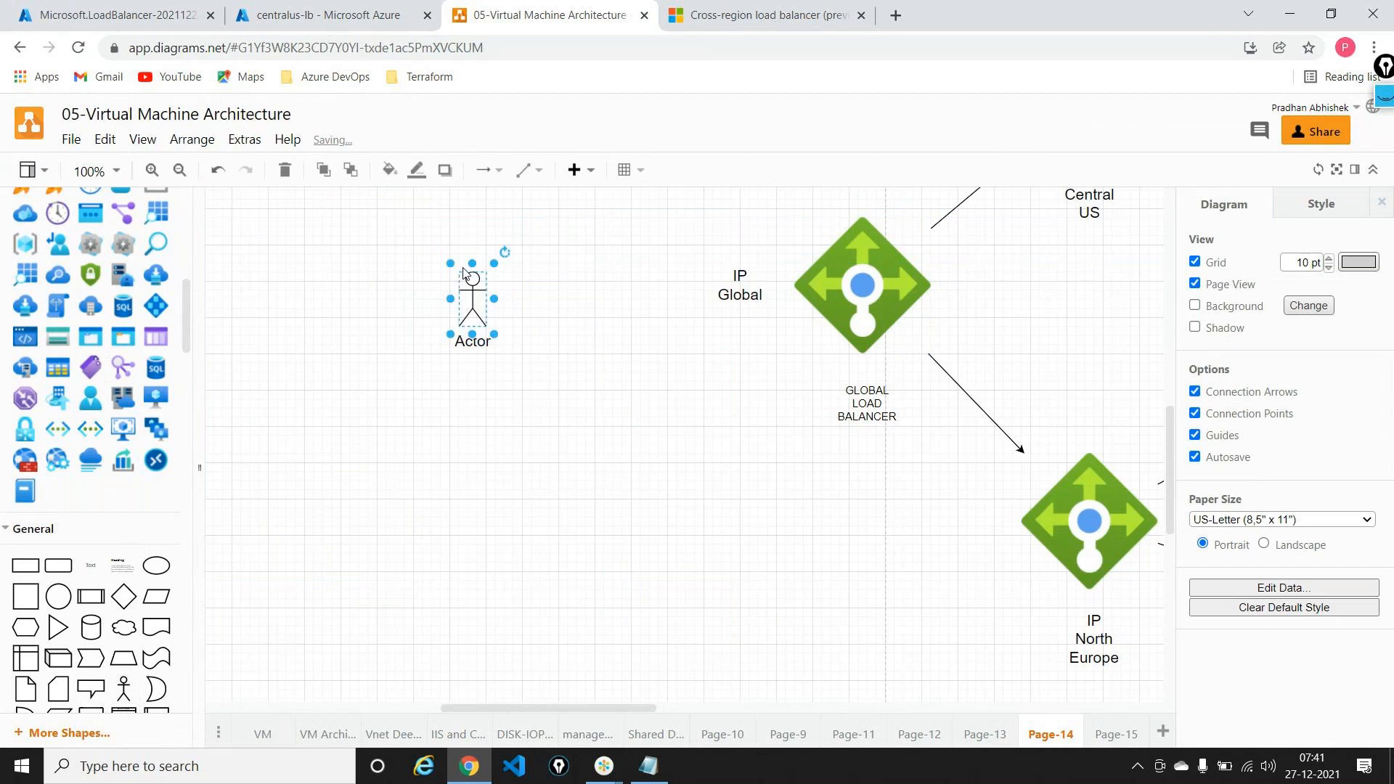
{"action": "left_click", "coordinate": [549, 327]}
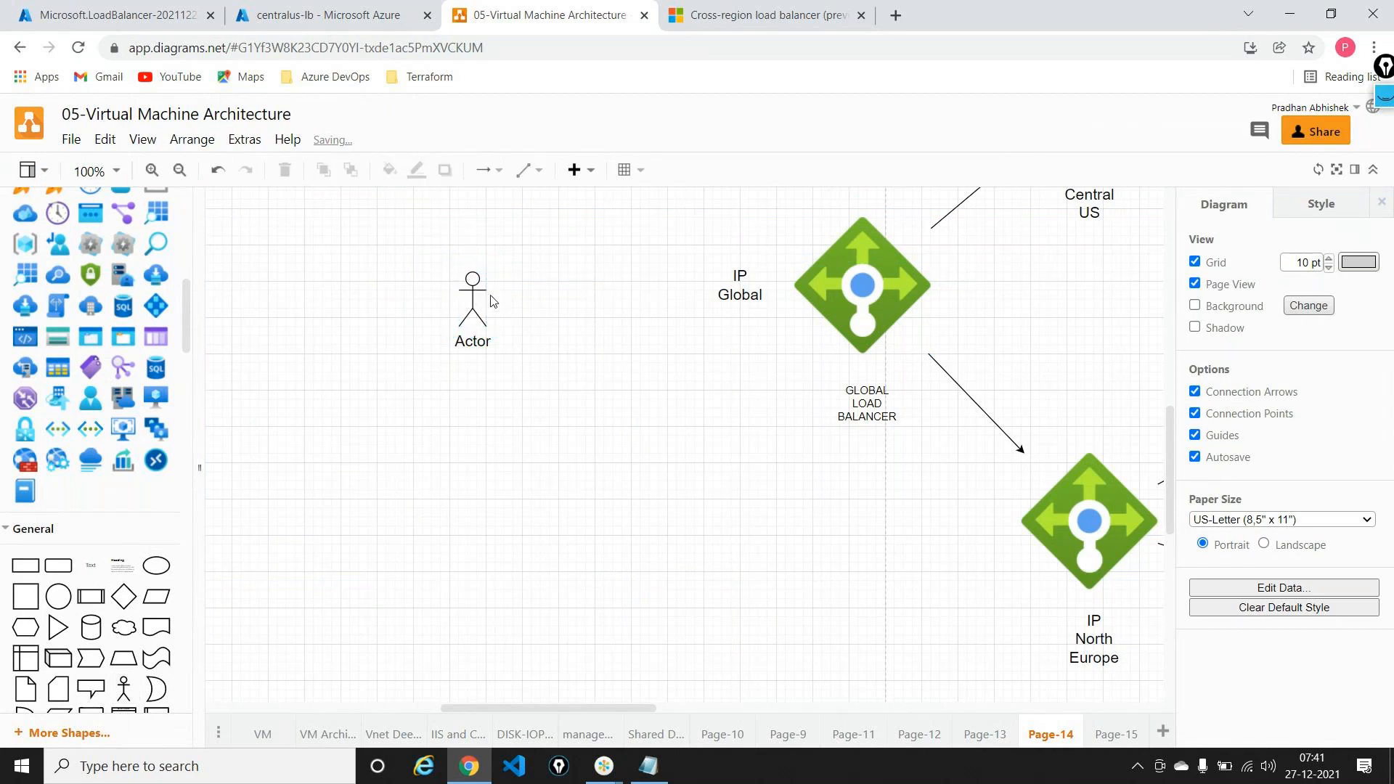
{"action": "left_click", "coordinate": [473, 290]}
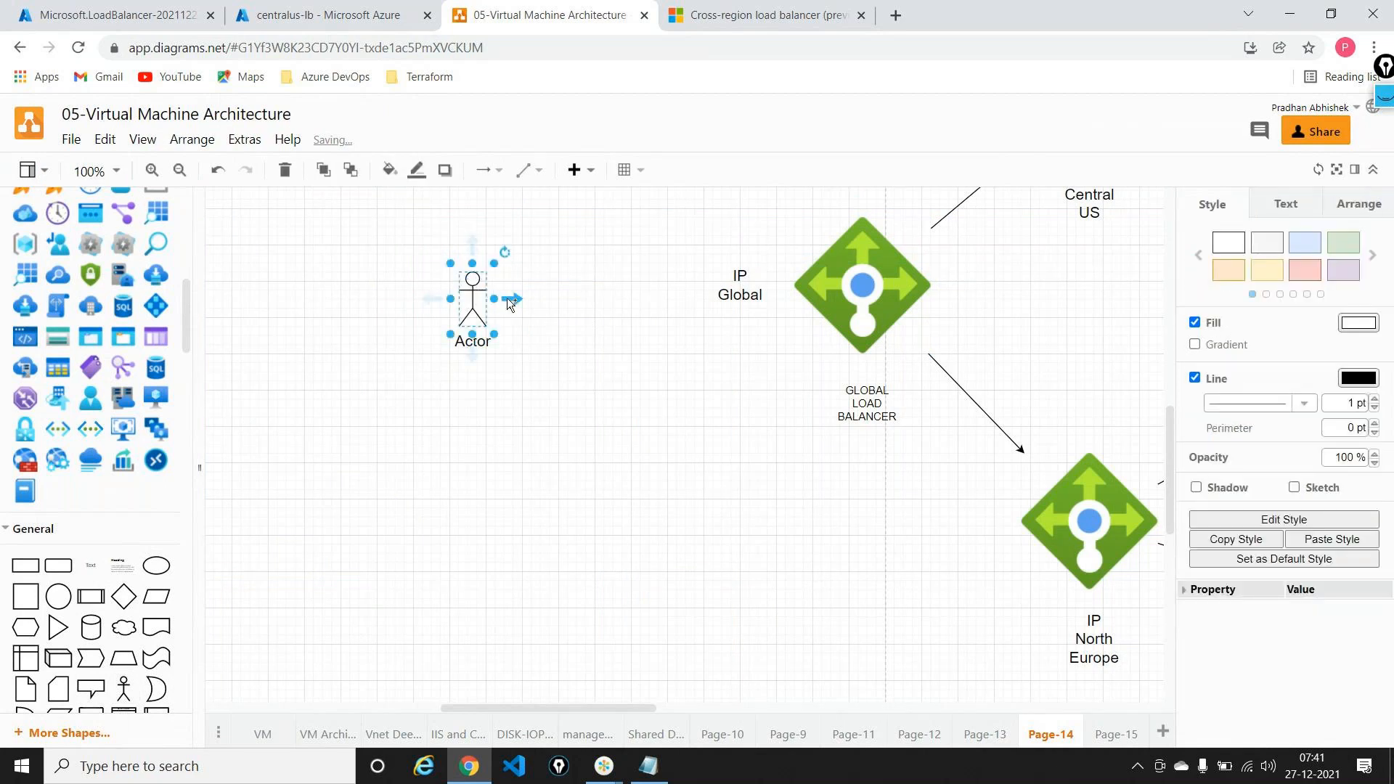
{"action": "left_click_drag", "start_coordinate": [513, 298], "coordinate": [713, 274]}
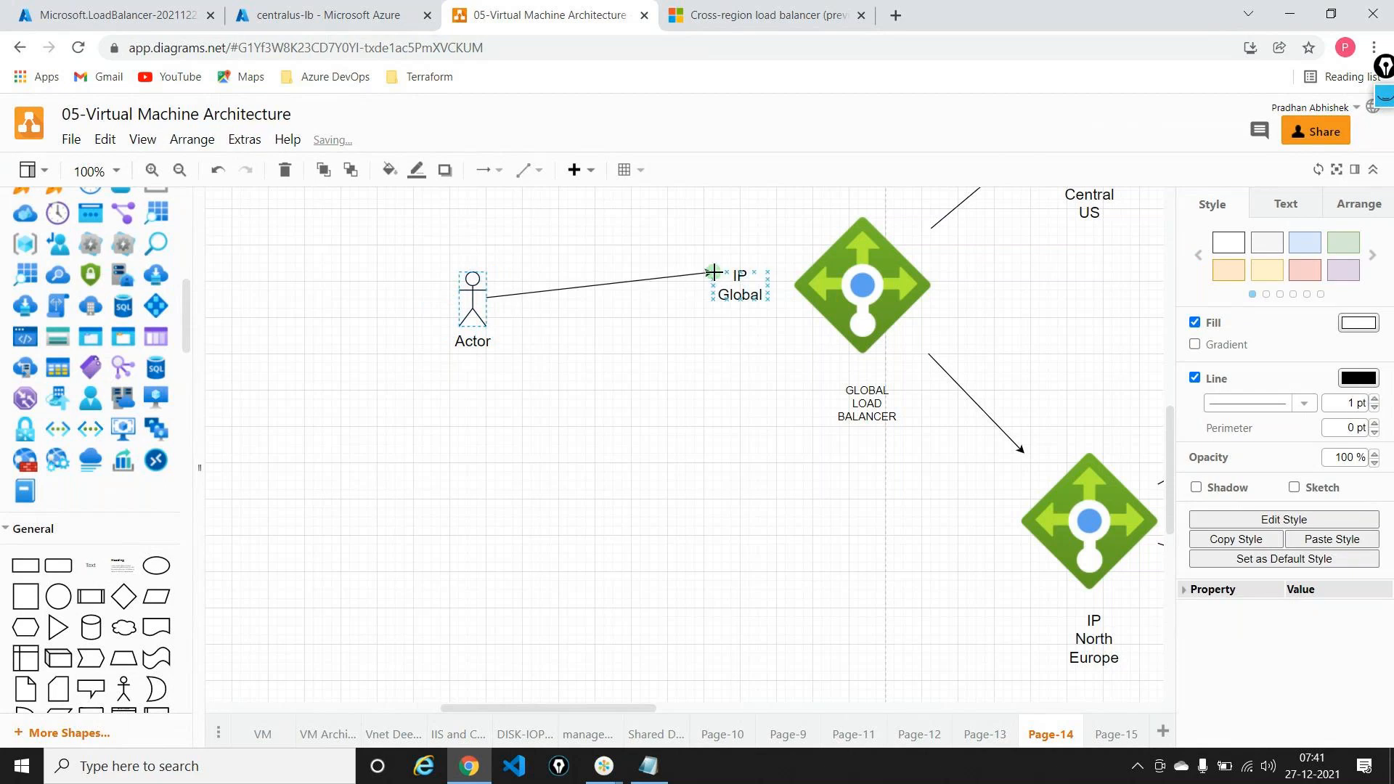
{"action": "left_click", "coordinate": [776, 462]}
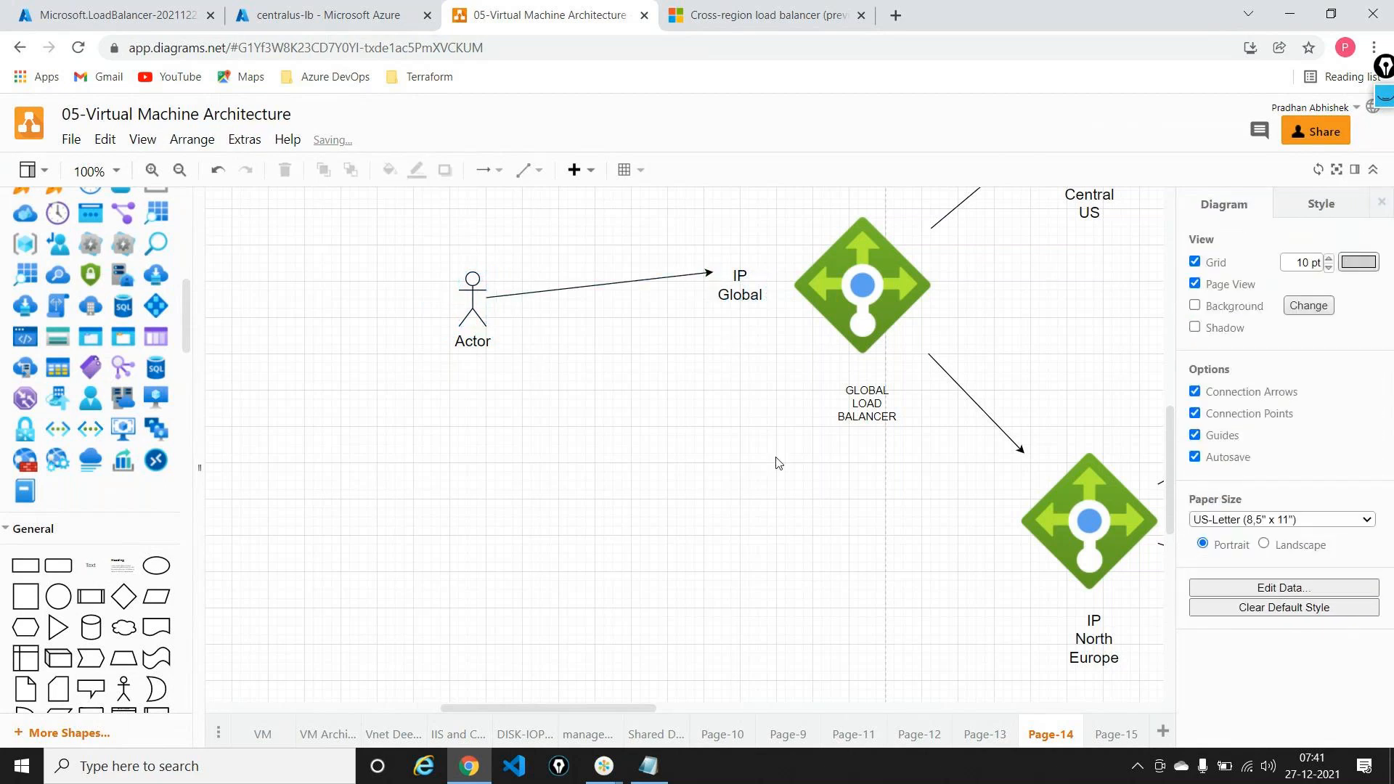
{"action": "scroll", "coordinate": [777, 463], "scroll_direction": "up", "scroll_amount": 3}
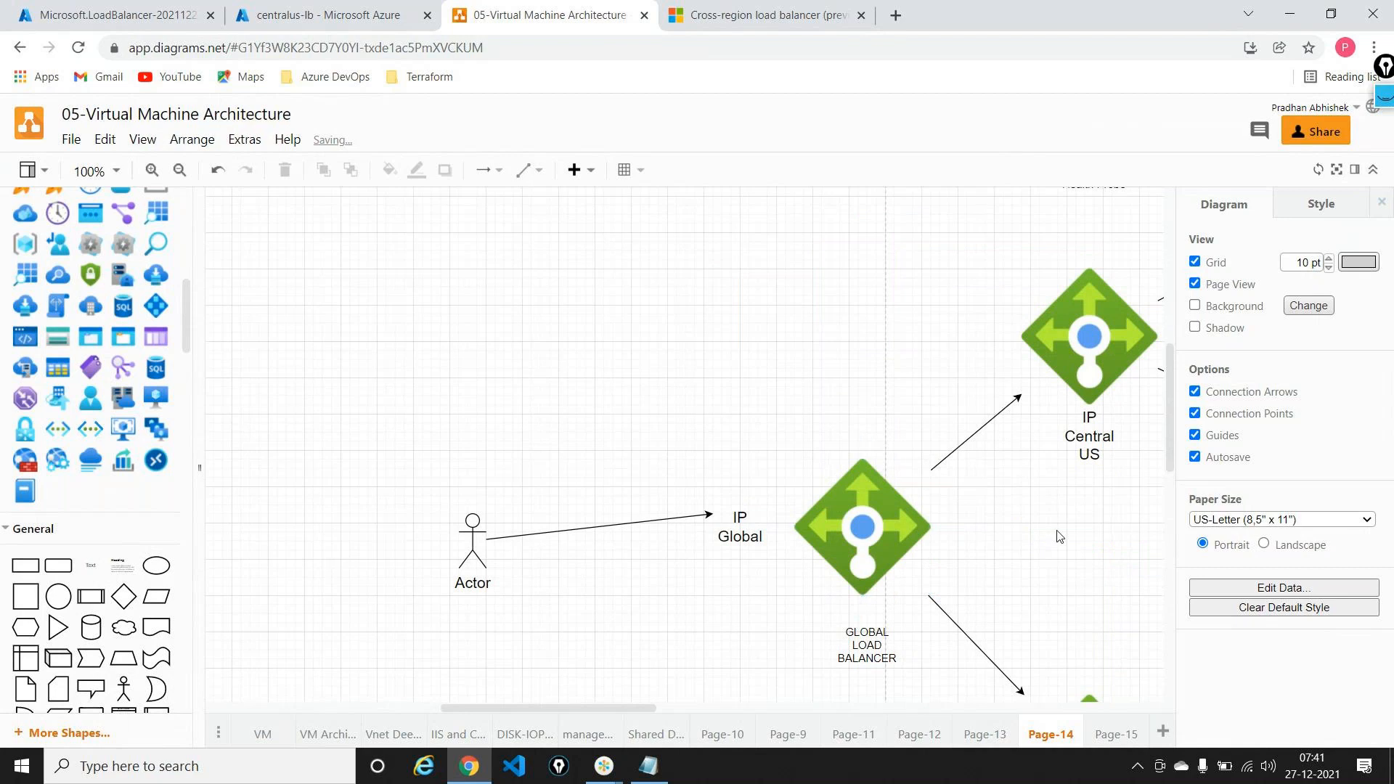
{"action": "scroll", "coordinate": [1067, 541], "scroll_direction": "right", "scroll_amount": 10}
{"action": "scroll", "coordinate": [1075, 546], "scroll_direction": "left", "scroll_amount": 10}
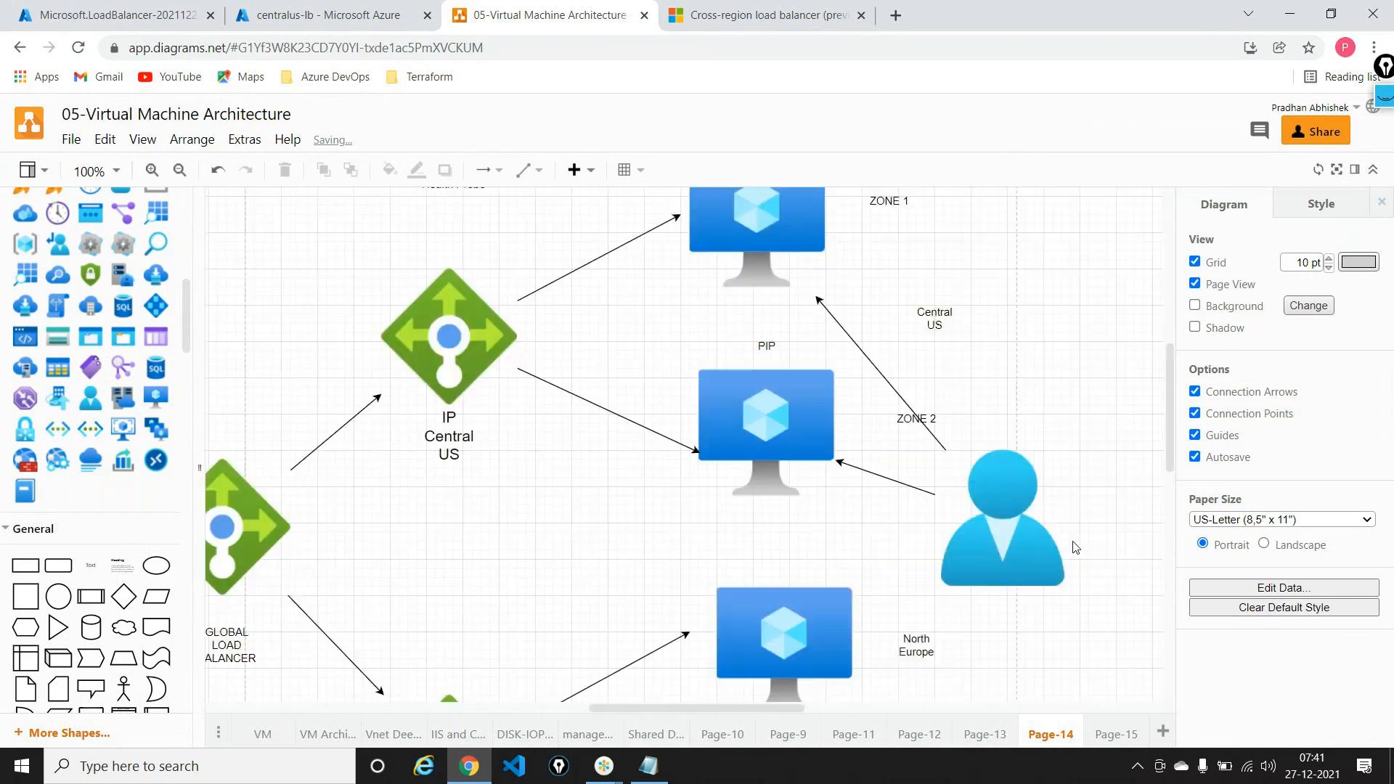
{"action": "scroll", "coordinate": [962, 561], "scroll_direction": "up", "scroll_amount": 1}
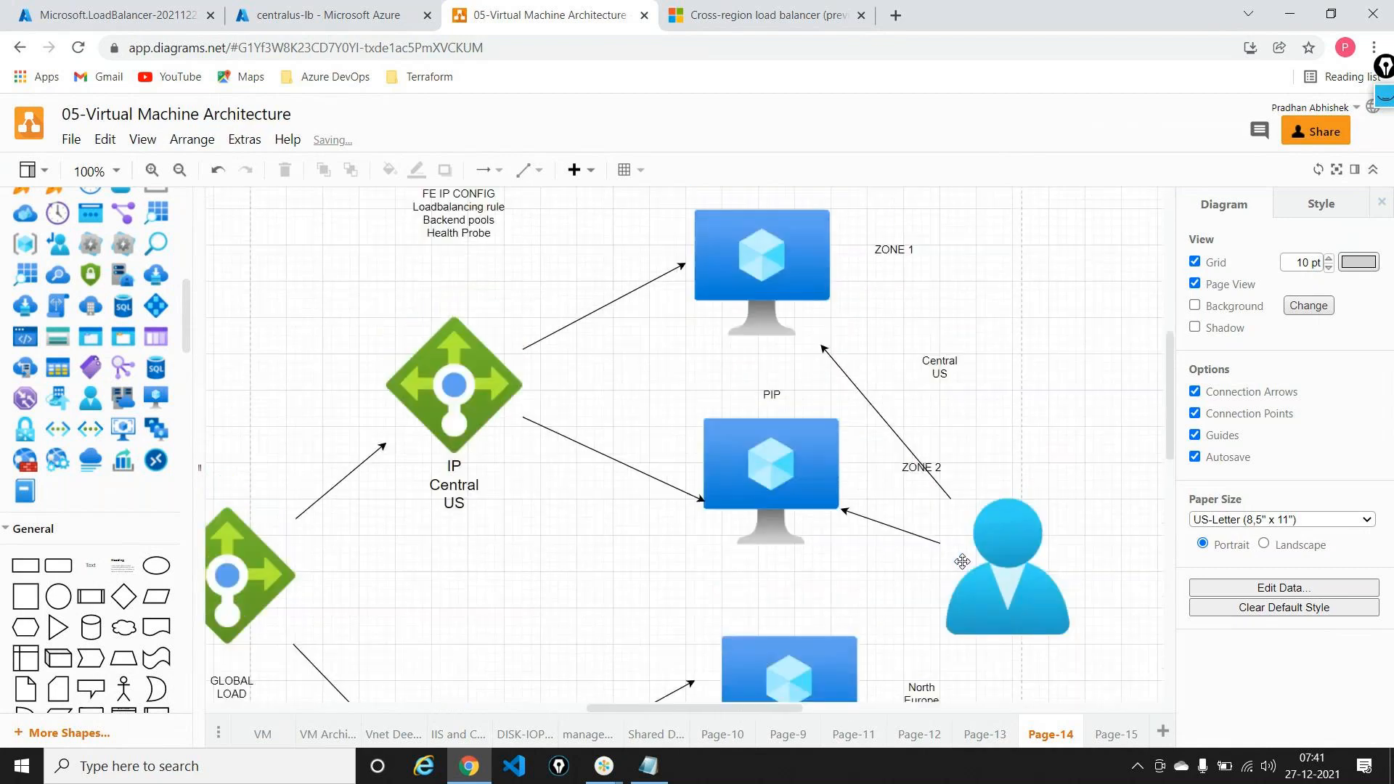
Step: Open the deployed globalloadbalancer, highlight public IP 20.41.28.44, and close the docs tab
{"action": "left_click", "coordinate": [116, 15]}
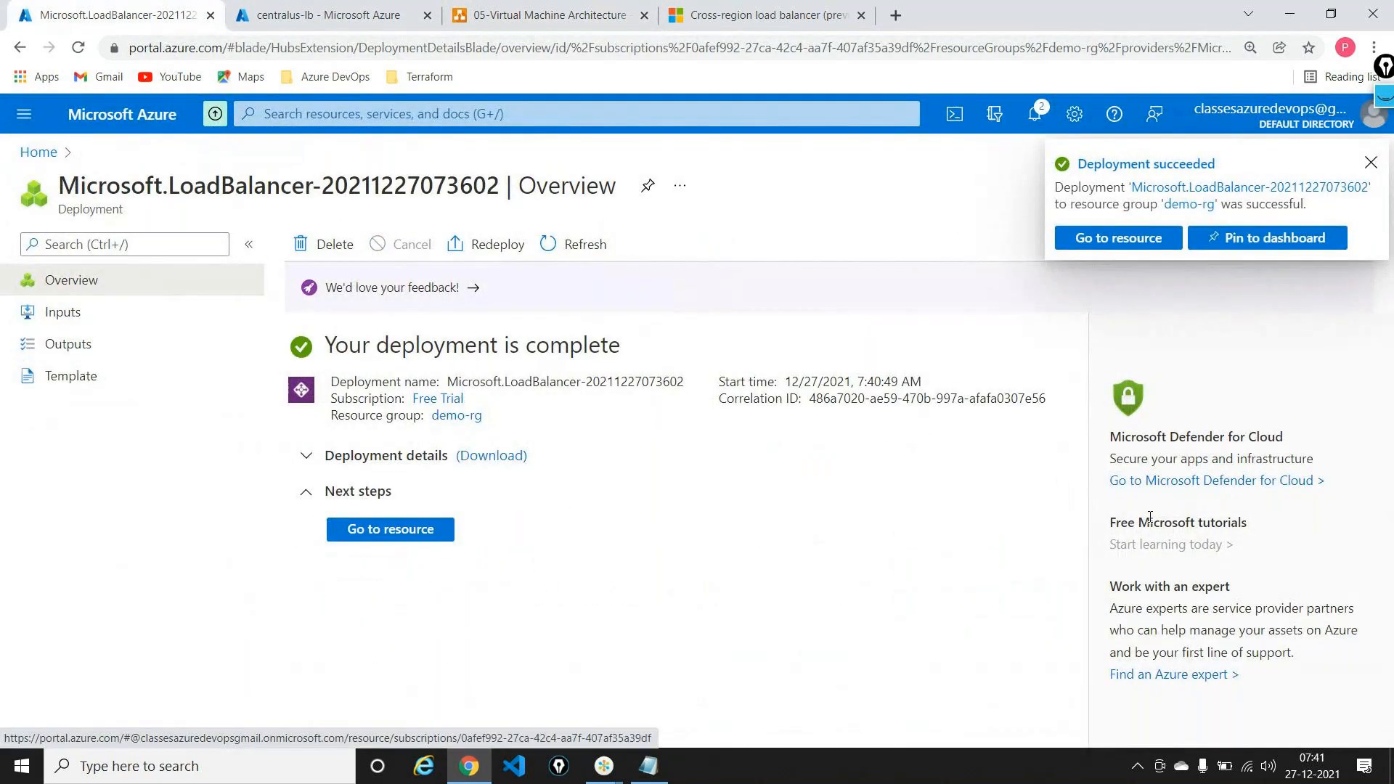
{"action": "left_click", "coordinate": [1138, 244]}
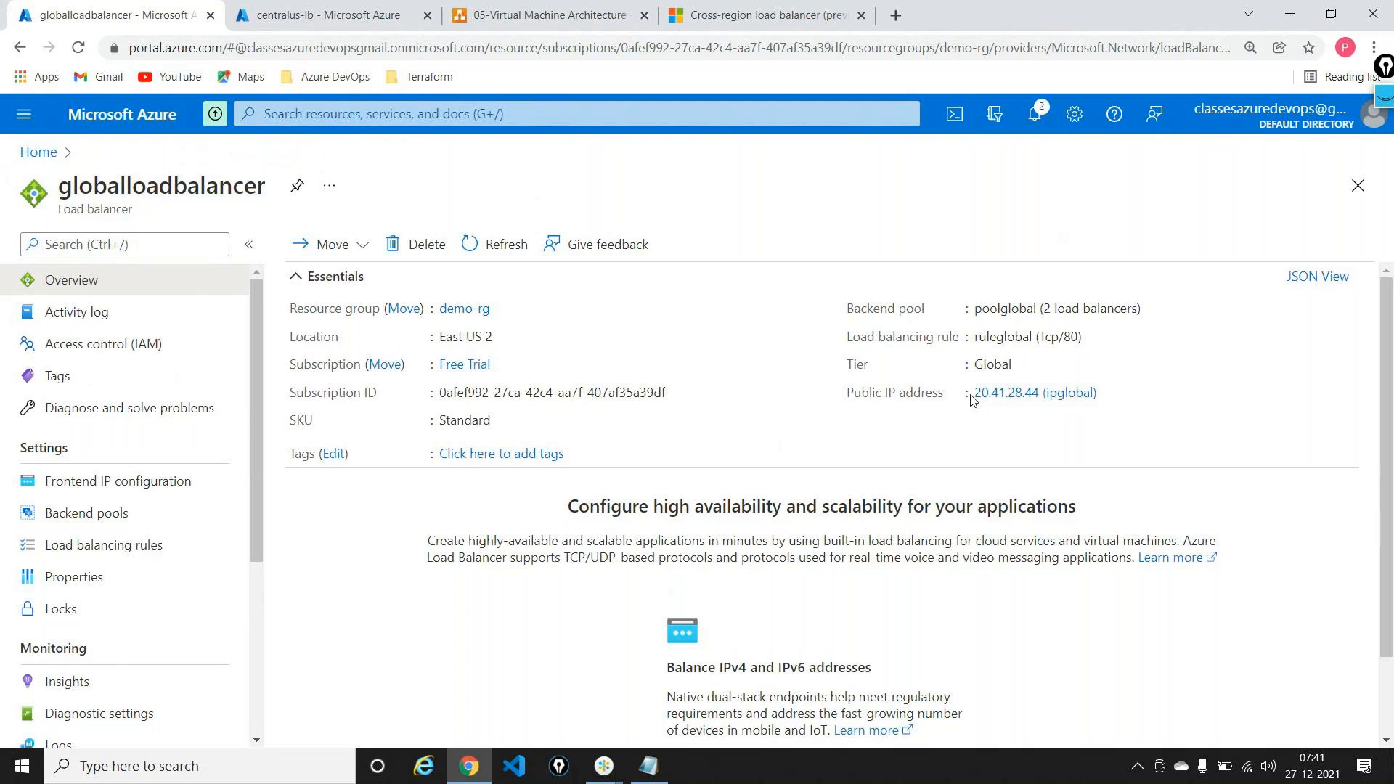
{"action": "left_click_drag", "start_coordinate": [971, 398], "coordinate": [1040, 390]}
{"action": "key", "text": "ctrl+c"}
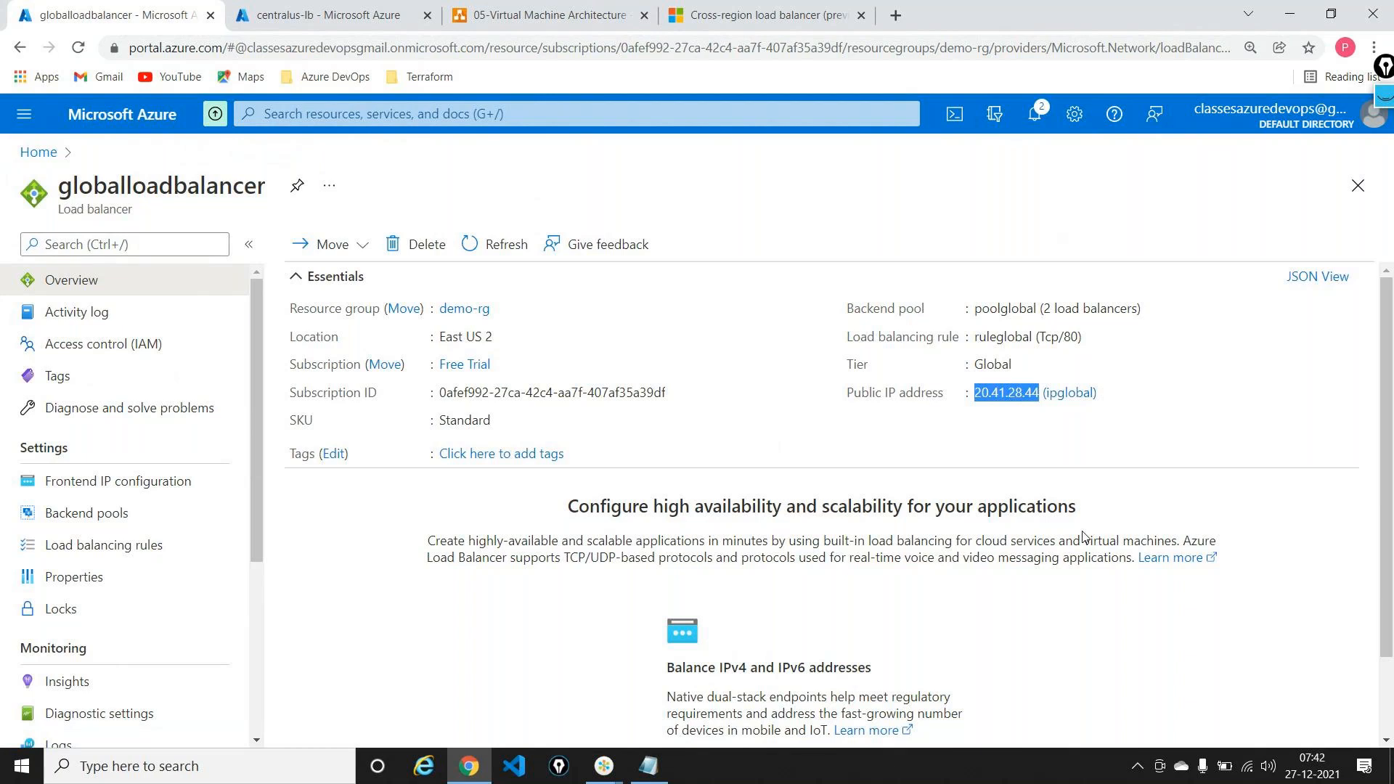
{"action": "left_click", "coordinate": [863, 15]}
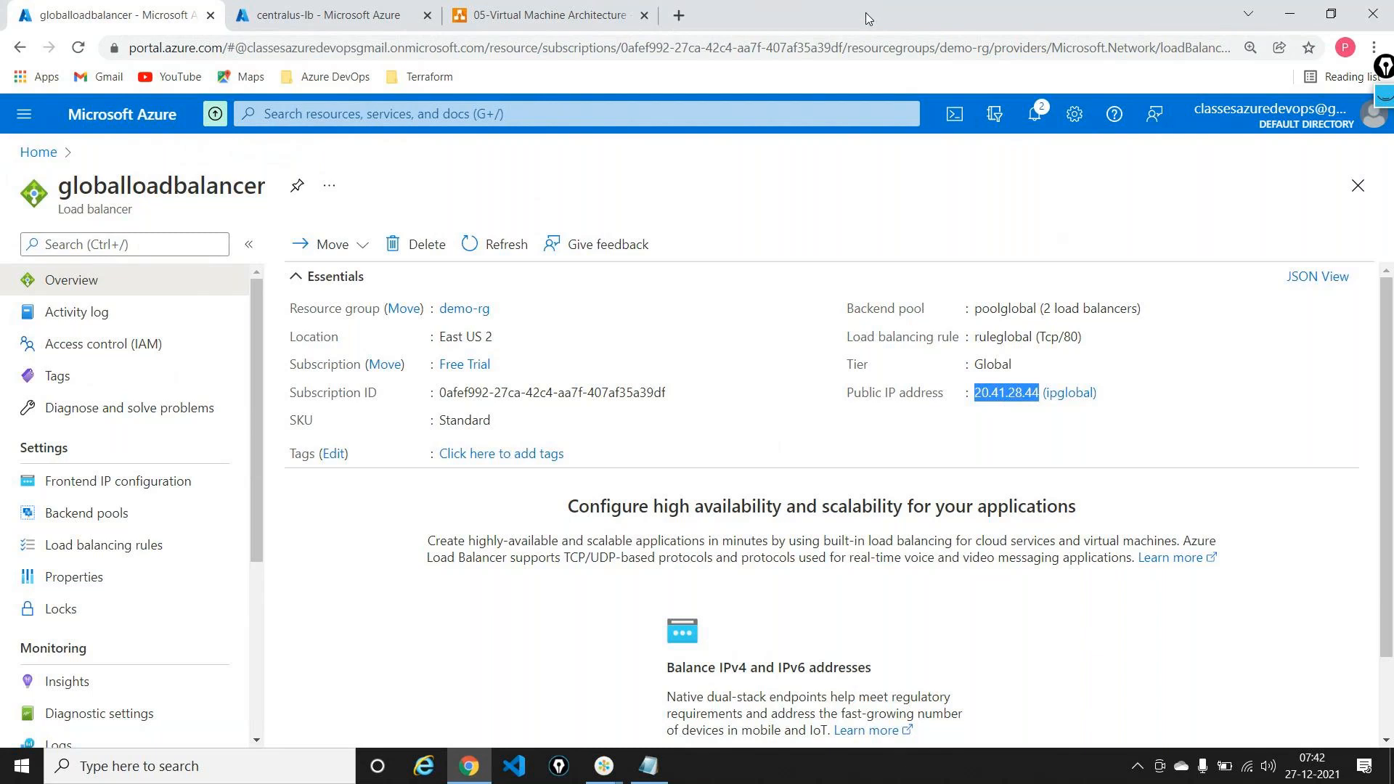
Step: Load 20.41.28.44/default.html in a new tab, enlarged, showing server vm-3
{"action": "left_click", "coordinate": [679, 15]}
{"action": "key", "text": "ctrl+v"}
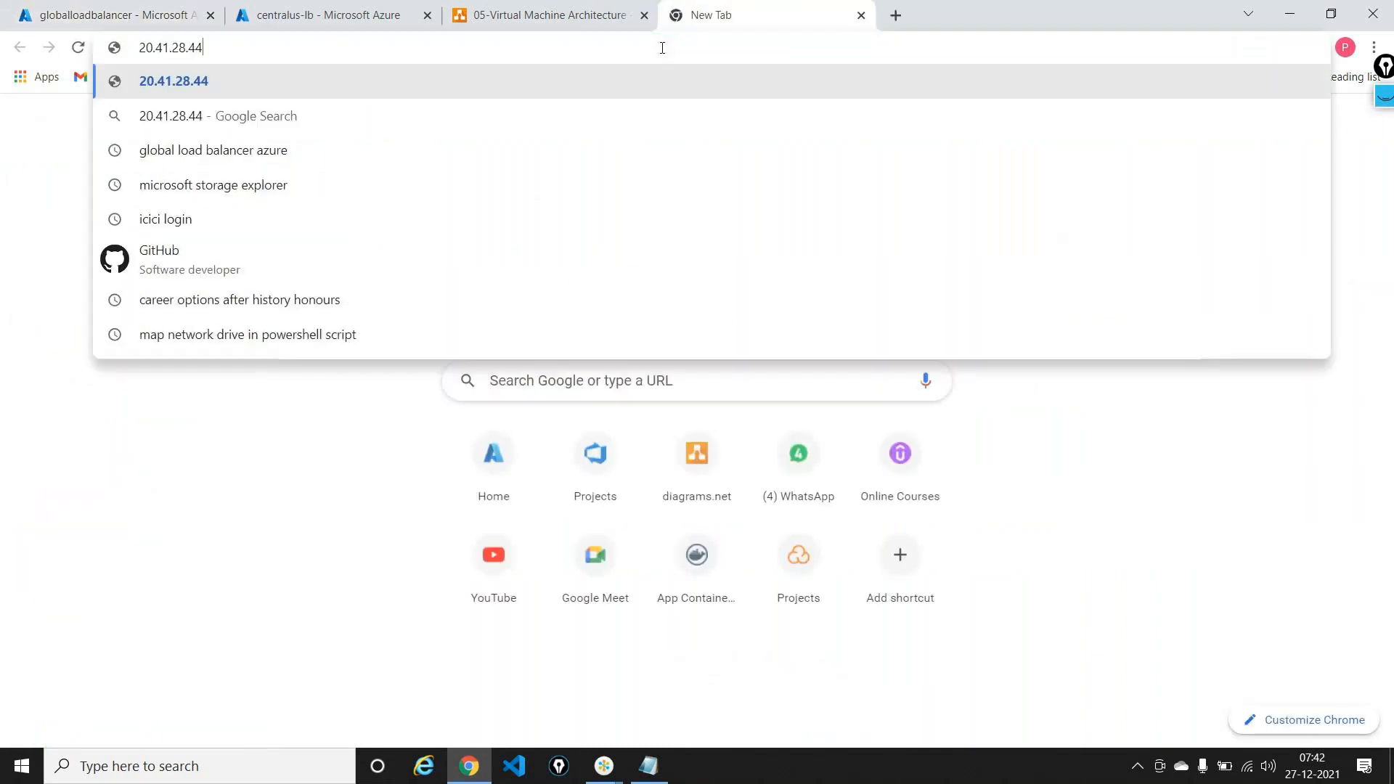
{"action": "type", "text": "/default"}
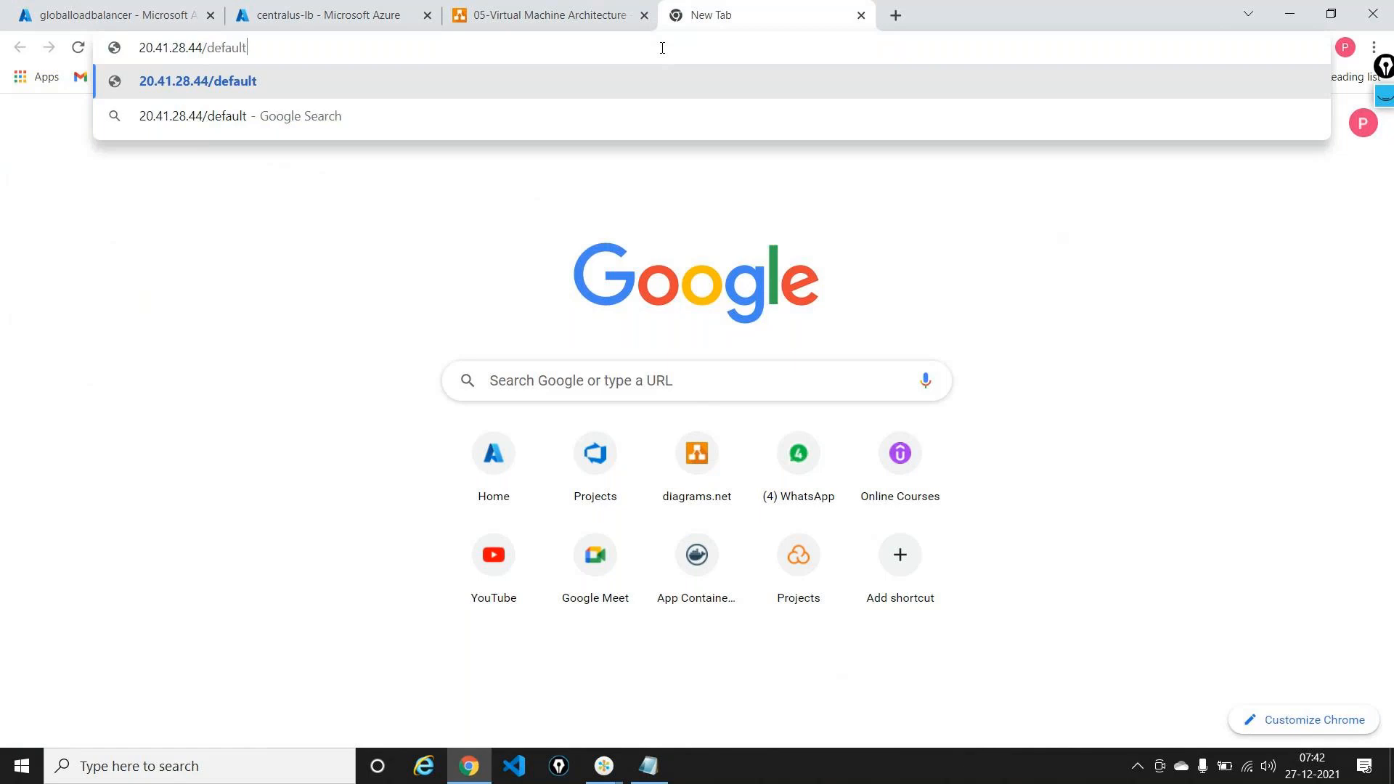
{"action": "type", "text": ".htm"}
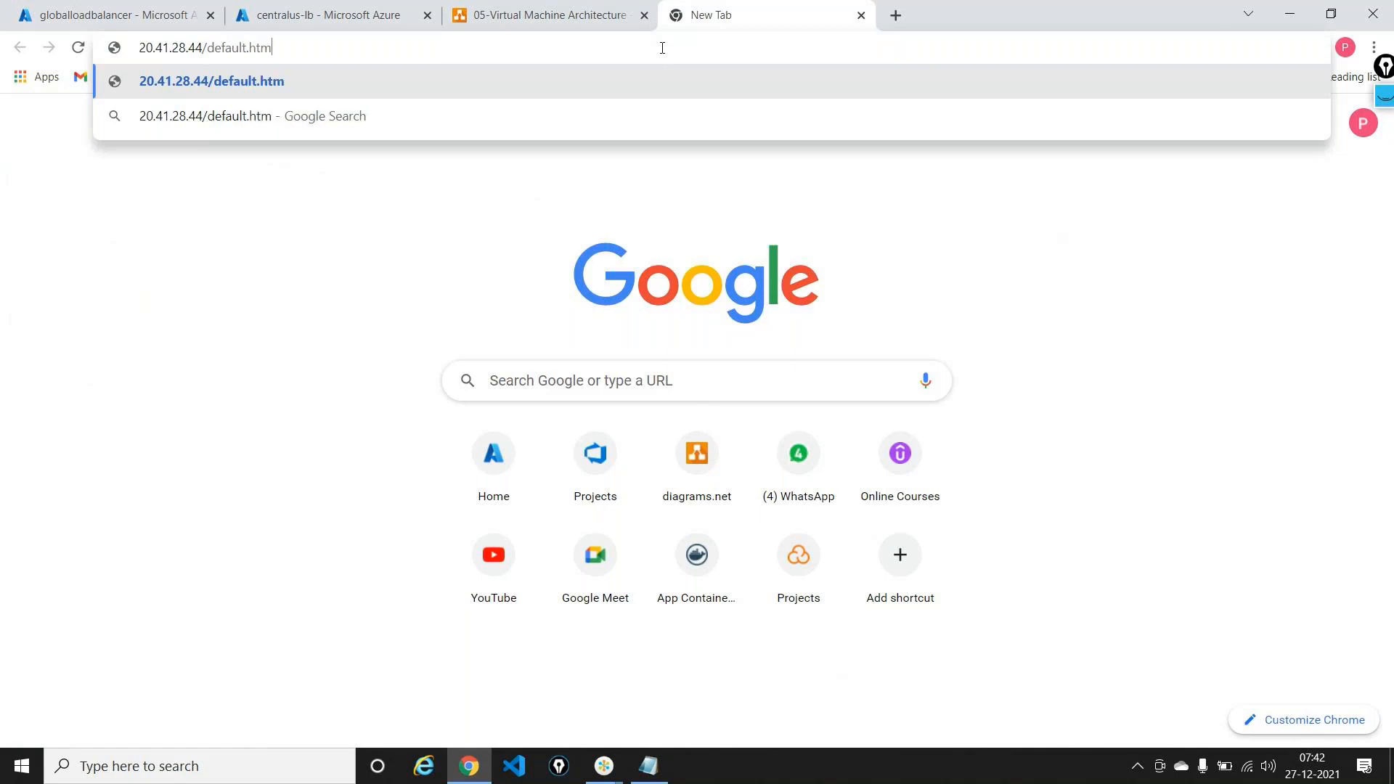
{"action": "type", "text": "l"}
{"action": "key", "text": "Return"}
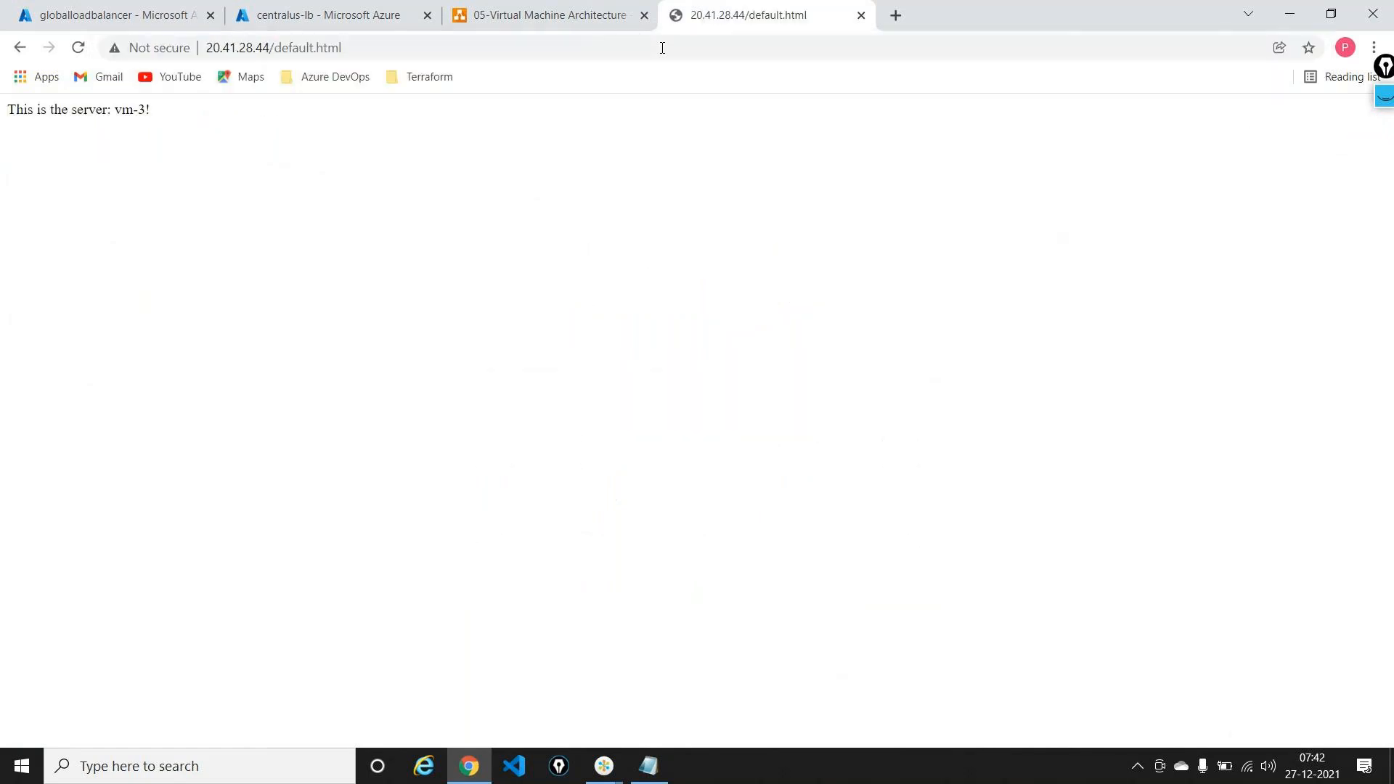
{"action": "key", "text": "ctrl+plus"}
{"action": "key", "text": "ctrl+plus"}
{"action": "key", "text": "ctrl+plus"}
{"action": "key", "text": "ctrl+plus"}
{"action": "key", "text": "ctrl+plus"}
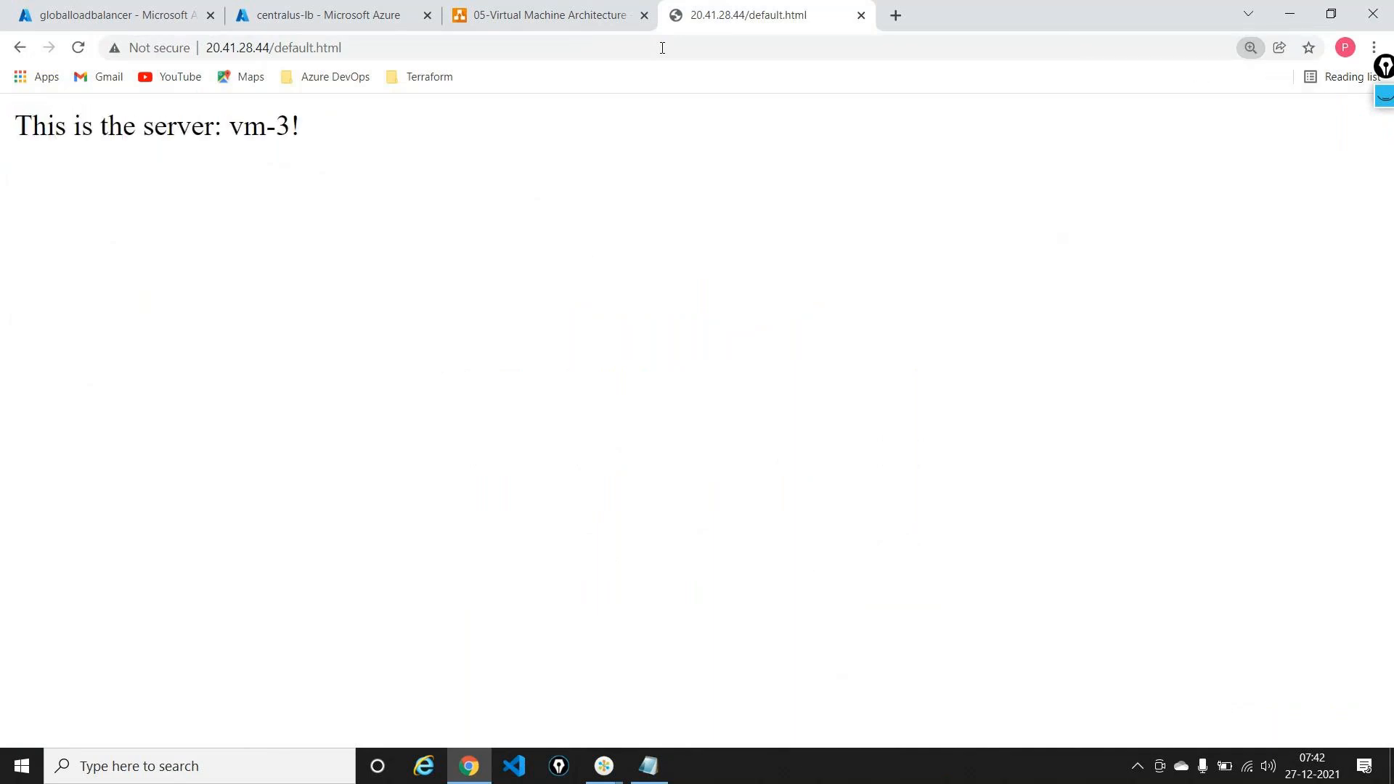
{"action": "left_click", "coordinate": [662, 47]}
{"action": "key", "text": "Return"}
Step: Select the test page URL and open a new Incognito window
{"action": "triple_click", "coordinate": [661, 48]}
{"action": "key", "text": "ctrl+c"}
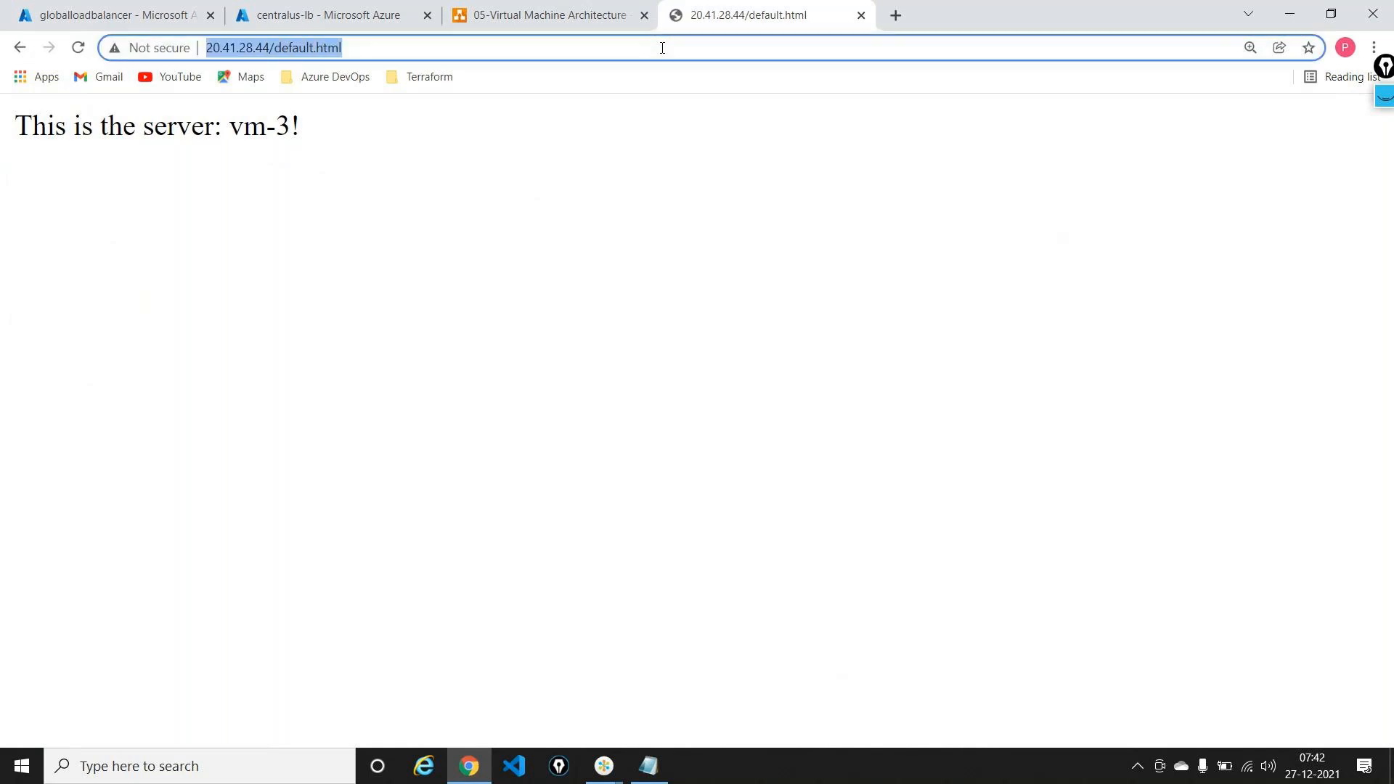
{"action": "left_click", "coordinate": [1373, 47]}
{"action": "left_click", "coordinate": [1272, 116]}
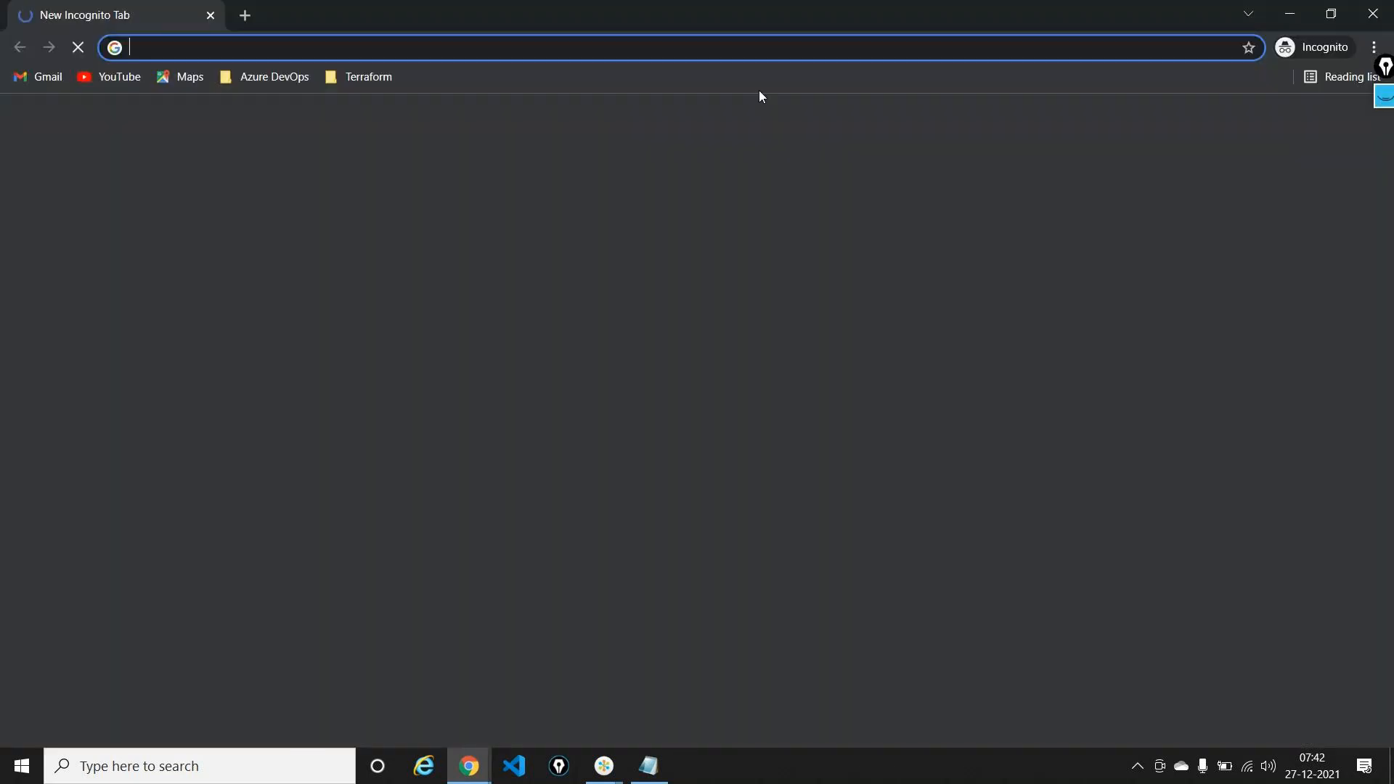
Step: Load the test URL in Incognito, see vm-4 answer, then close that window
{"action": "key", "text": "ctrl+v"}
{"action": "key", "text": "Return"}
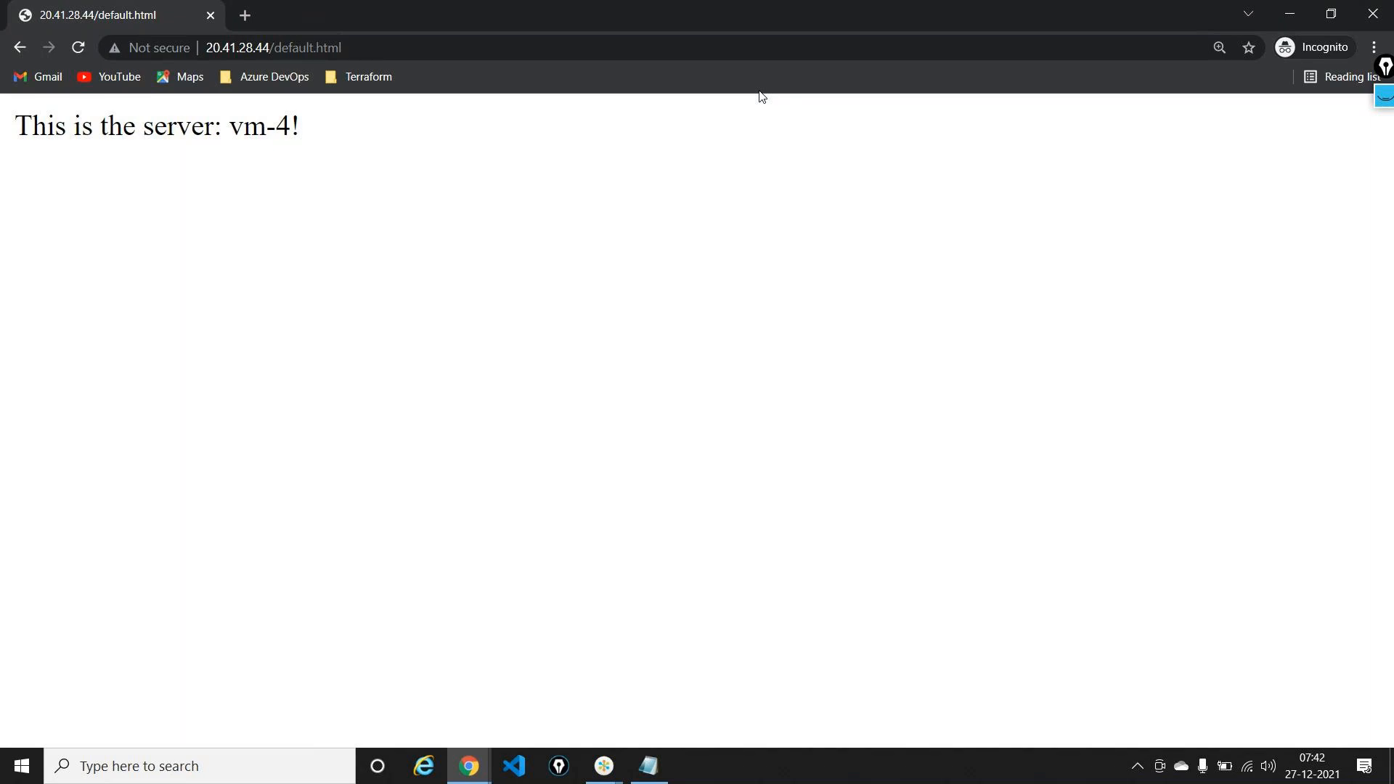
{"action": "left_click", "coordinate": [1371, 13]}
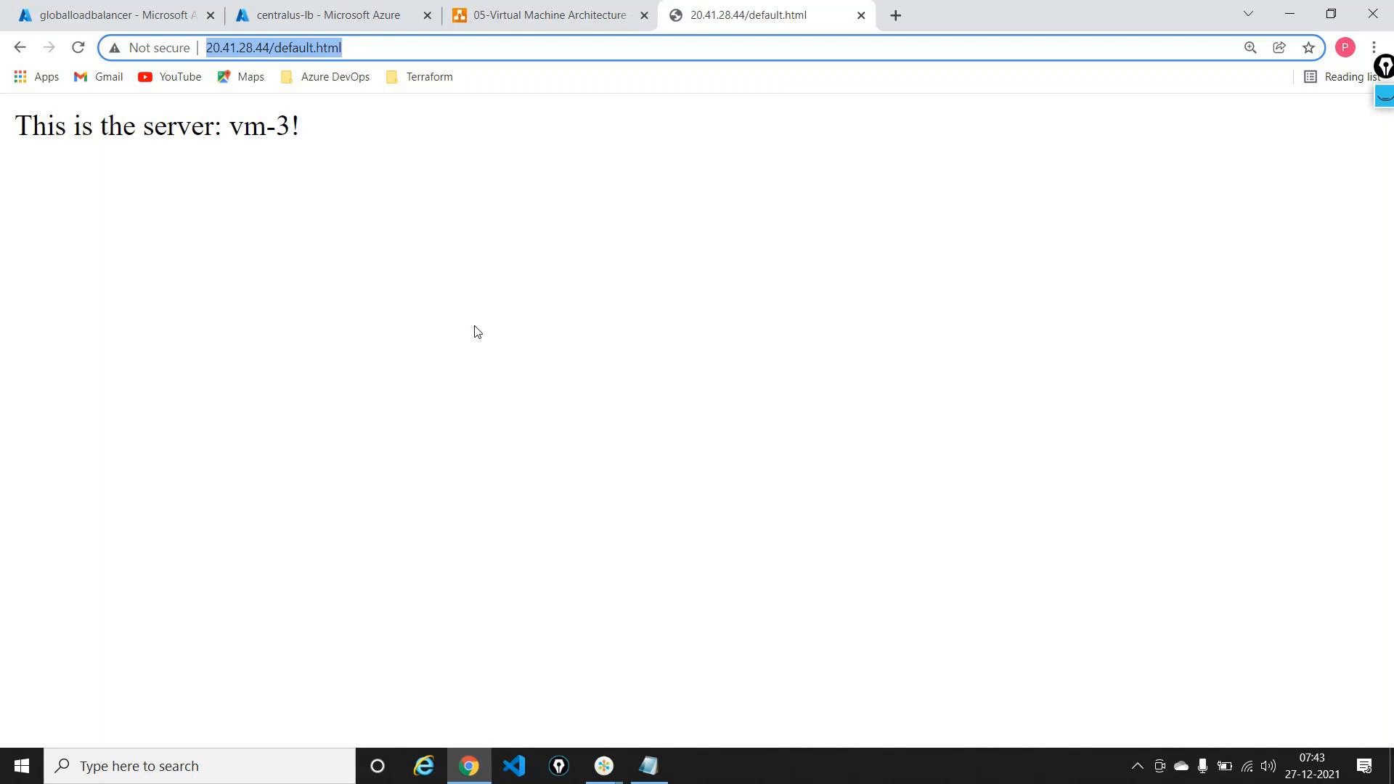
Step: Stop the North Europe VM vm-3 from the Virtual machines list
{"action": "left_click", "coordinate": [112, 13]}
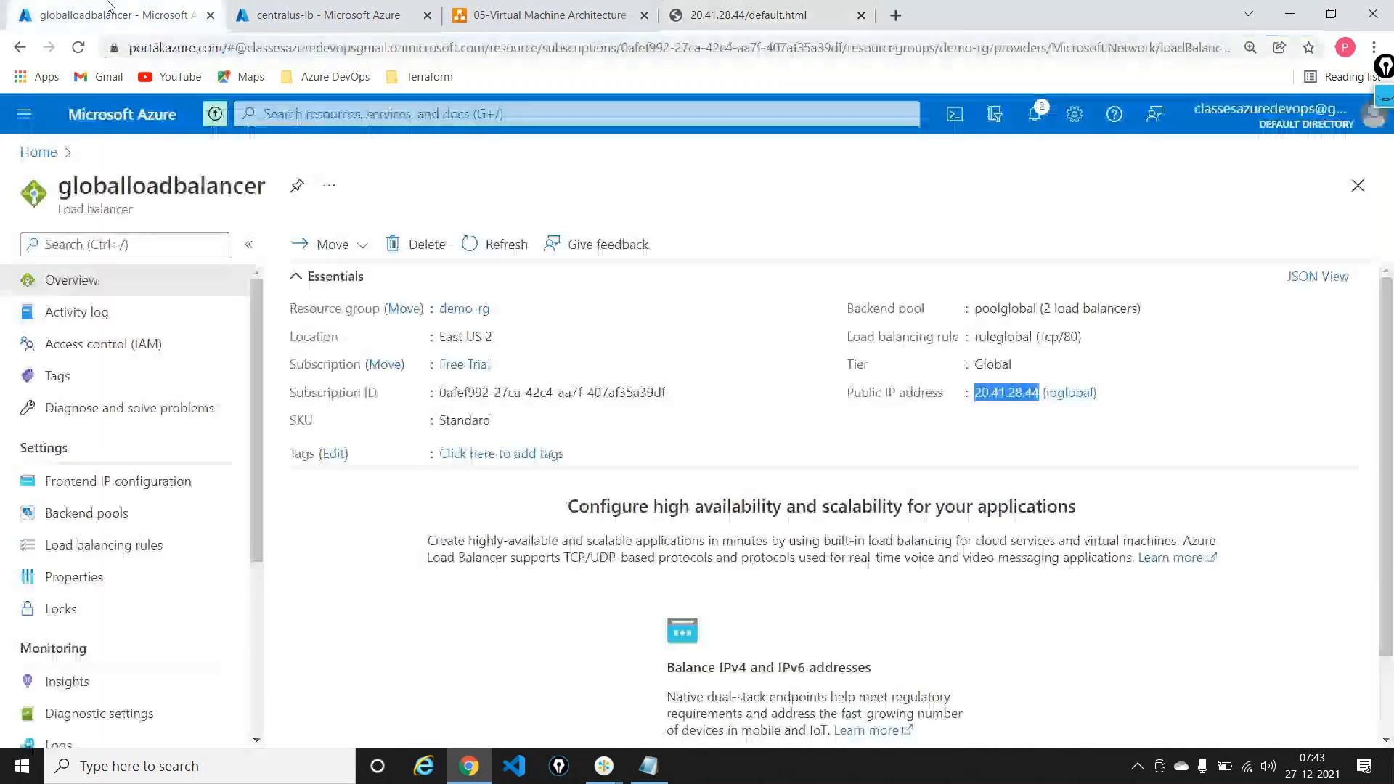
{"action": "left_click", "coordinate": [266, 9]}
{"action": "left_click", "coordinate": [36, 152]}
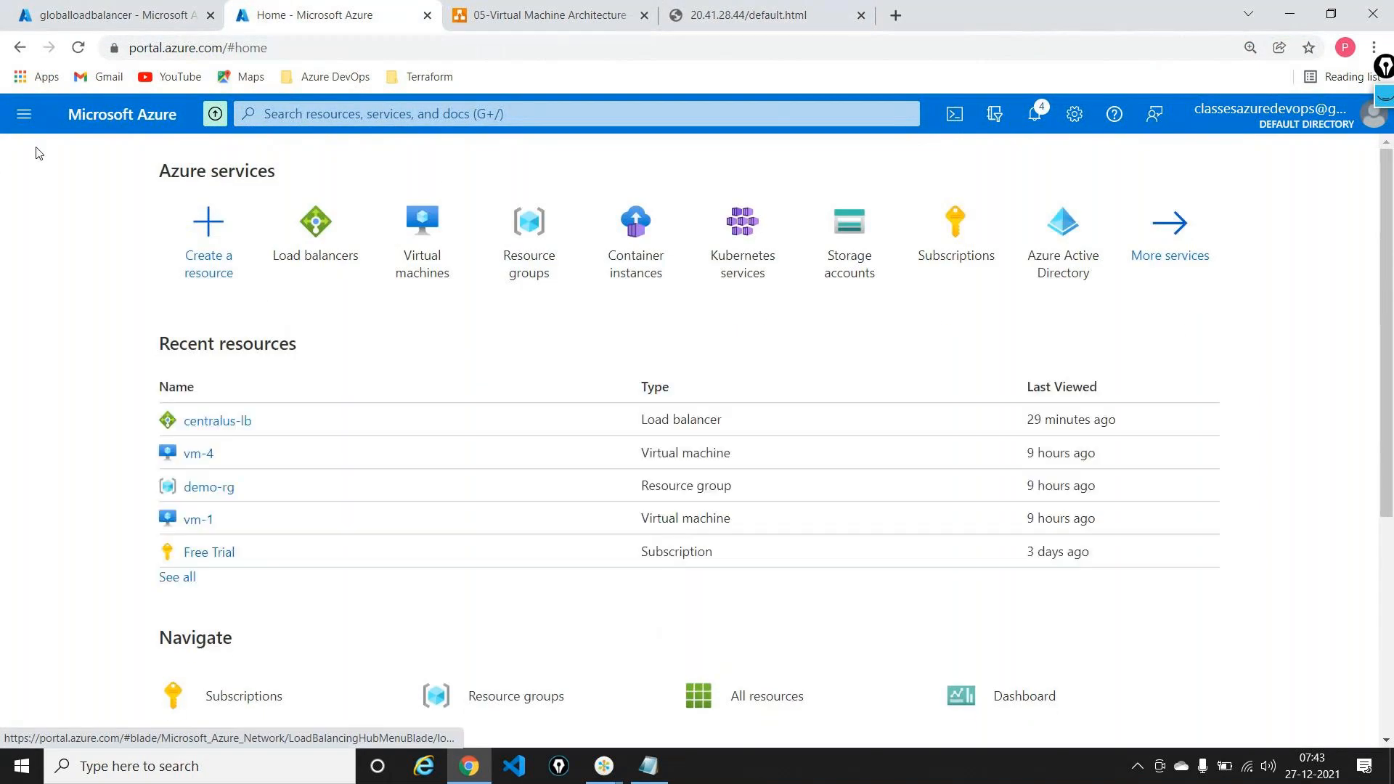
{"action": "left_click", "coordinate": [443, 222]}
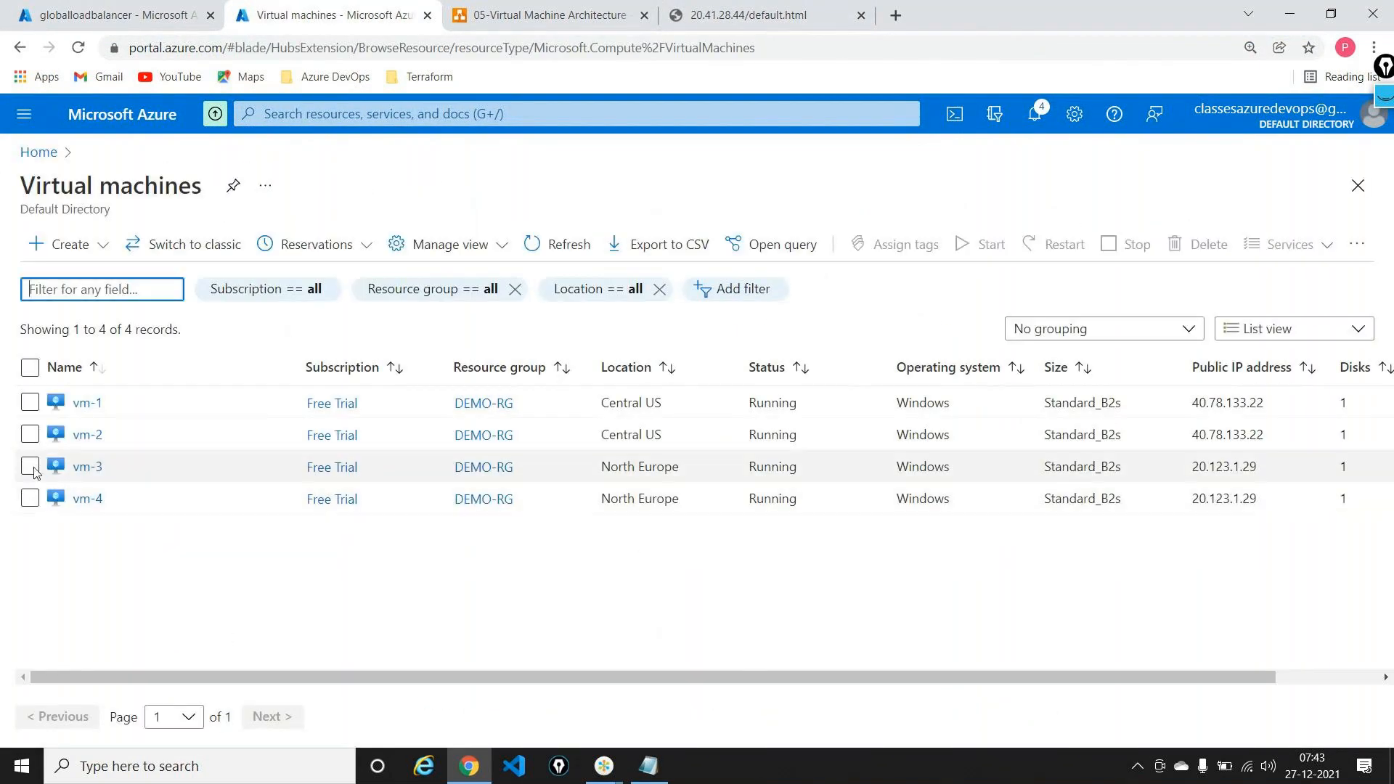
{"action": "left_click", "coordinate": [30, 467]}
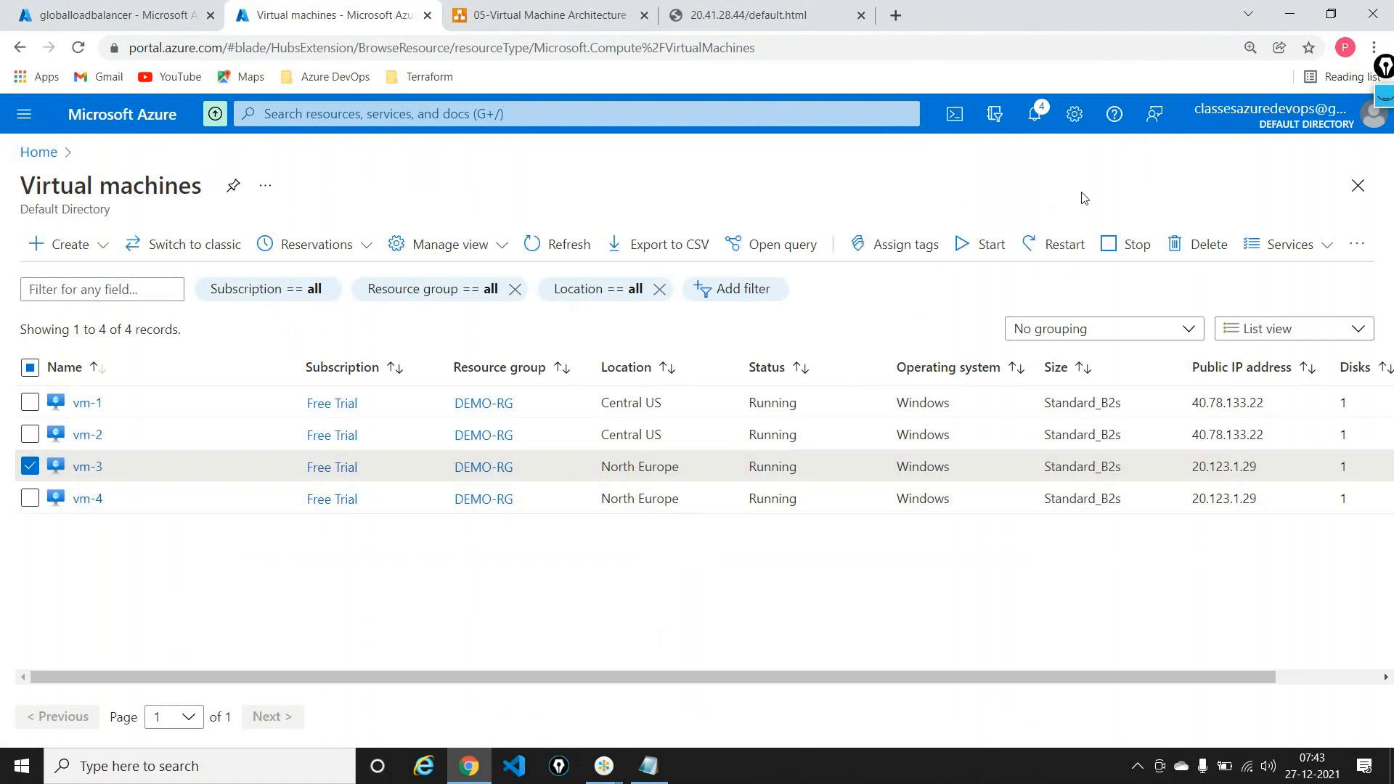
{"action": "left_click", "coordinate": [1126, 245]}
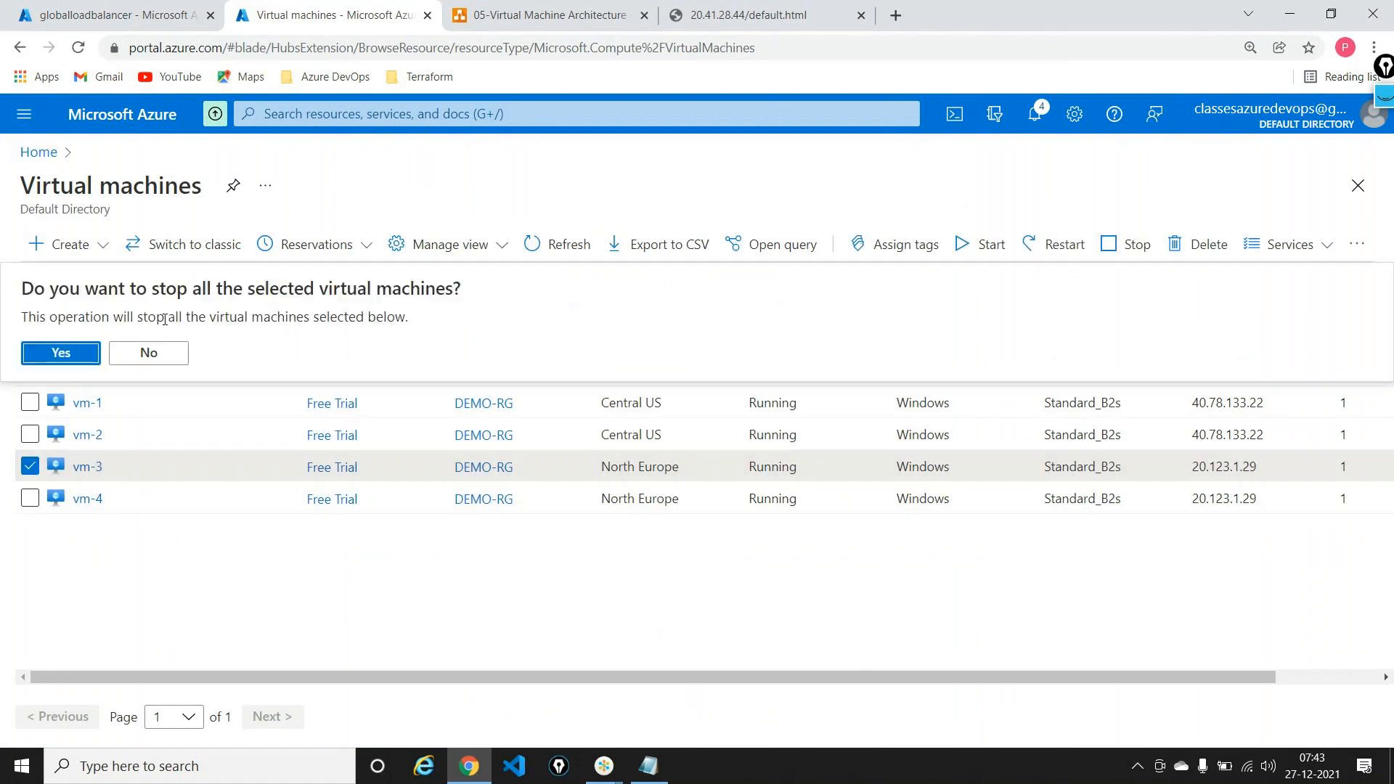
{"action": "left_click", "coordinate": [67, 357]}
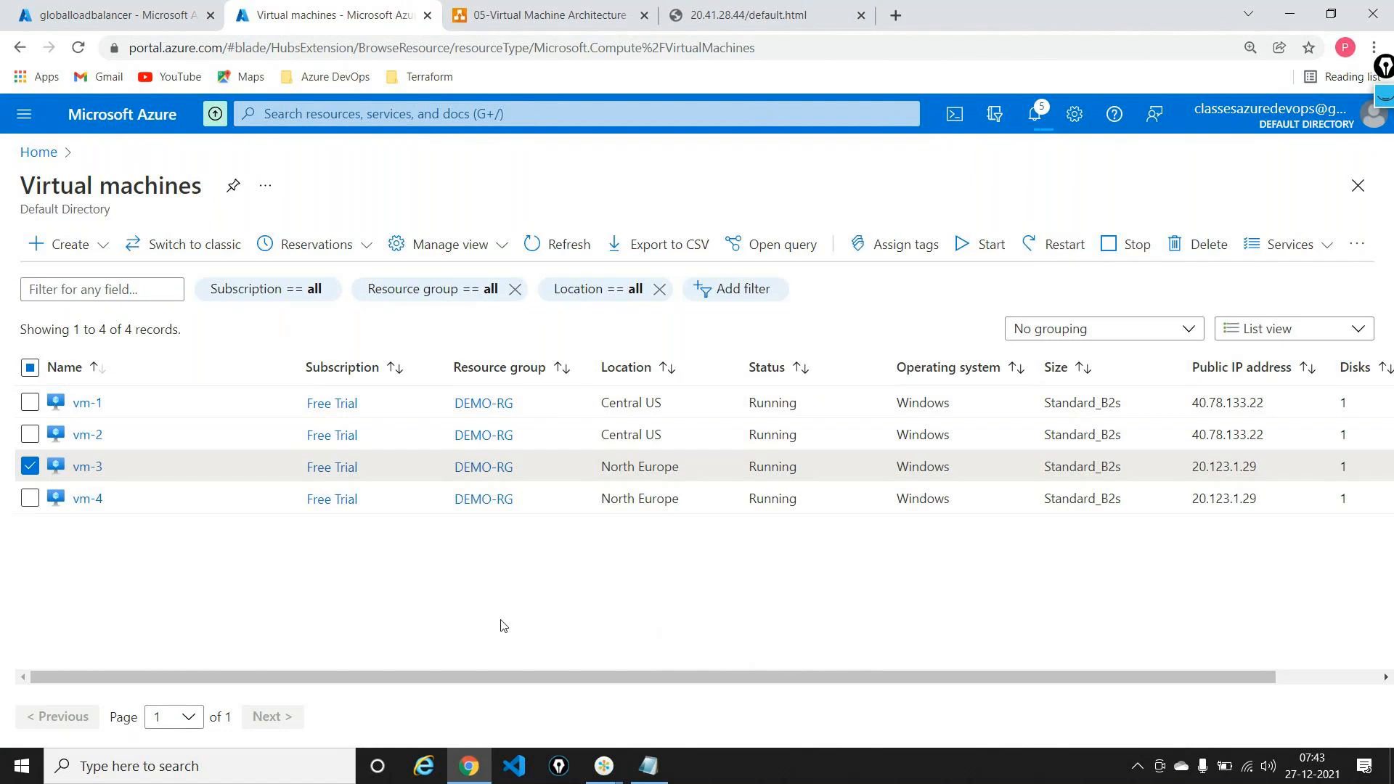
Step: Reload the load balancer test page to check failover, then return to the VM list
{"action": "left_click", "coordinate": [811, 10]}
{"action": "key", "text": "Return"}
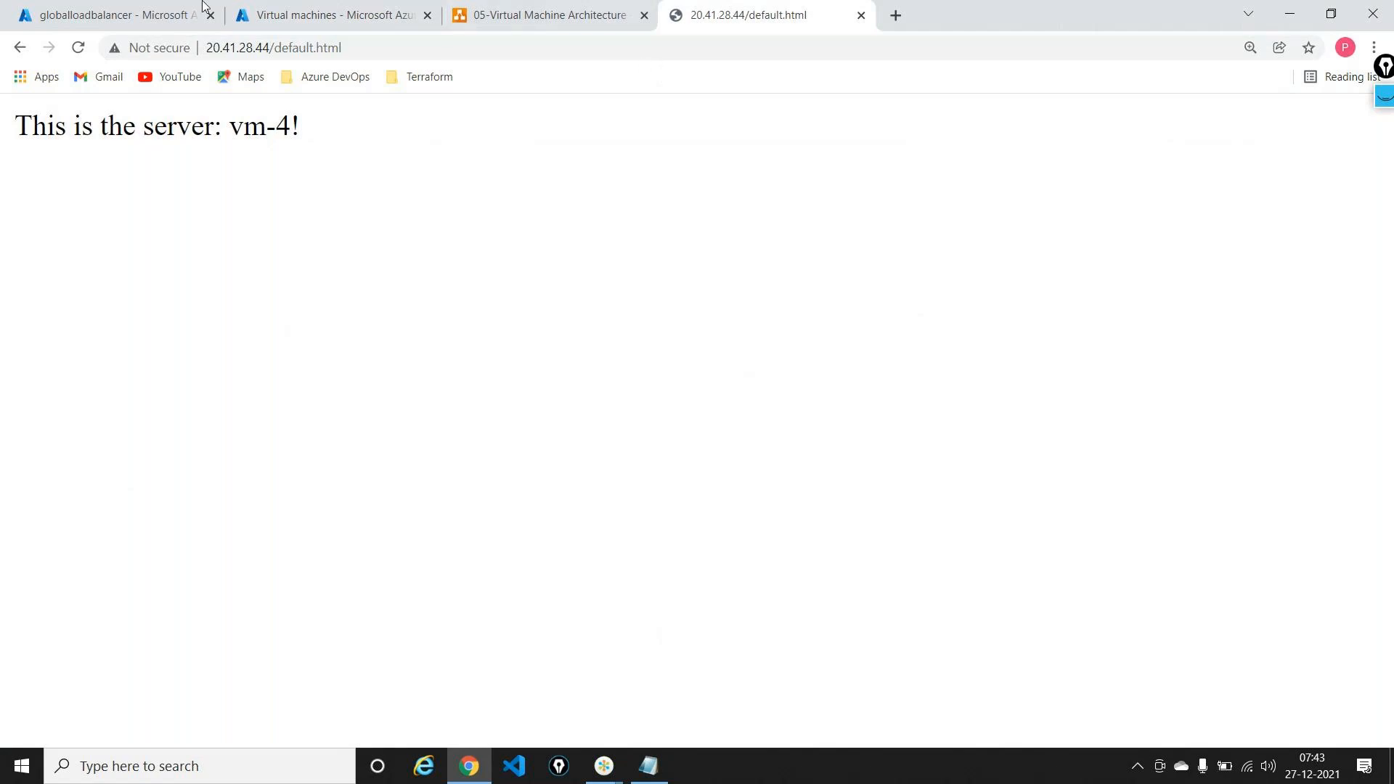
{"action": "left_click", "coordinate": [291, 6]}
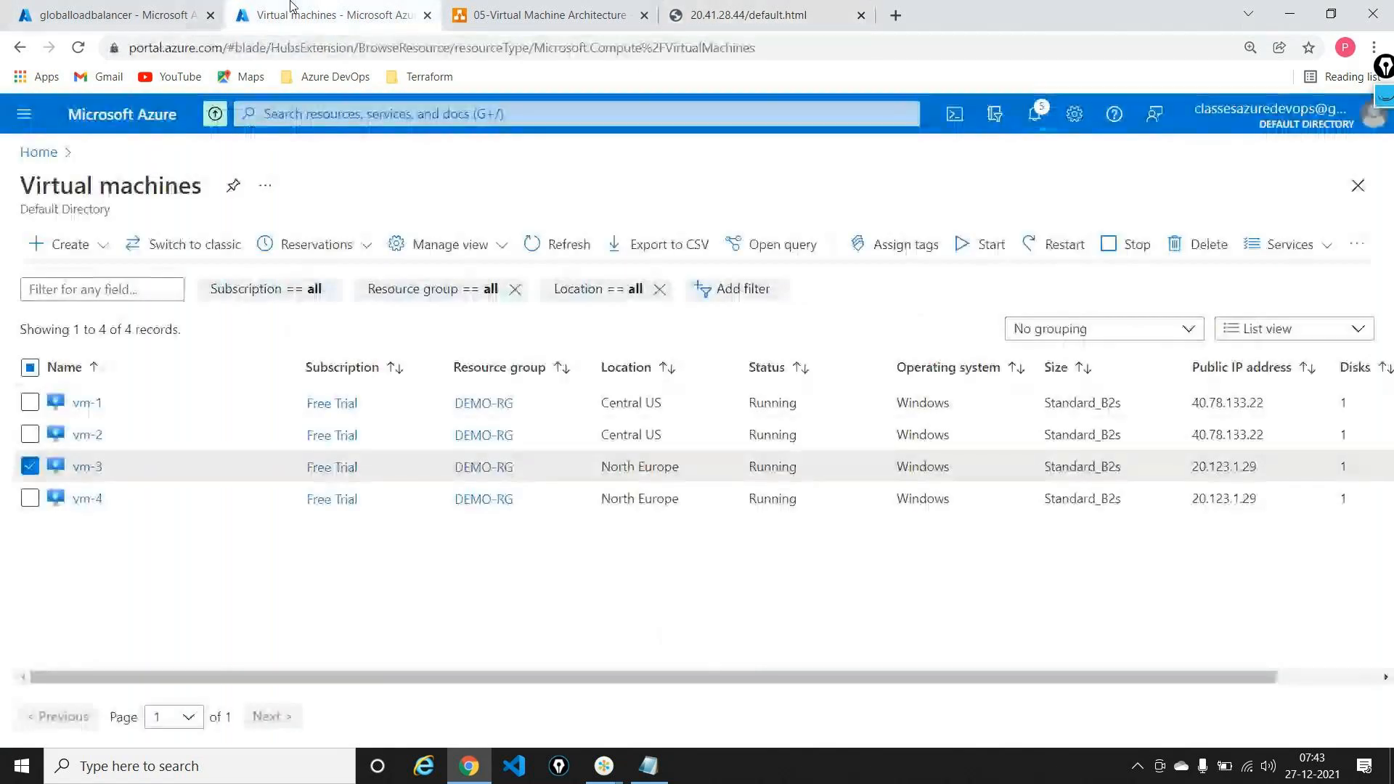
Step: Stop the second North Europe VM, vm-4
{"action": "left_click", "coordinate": [242, 488]}
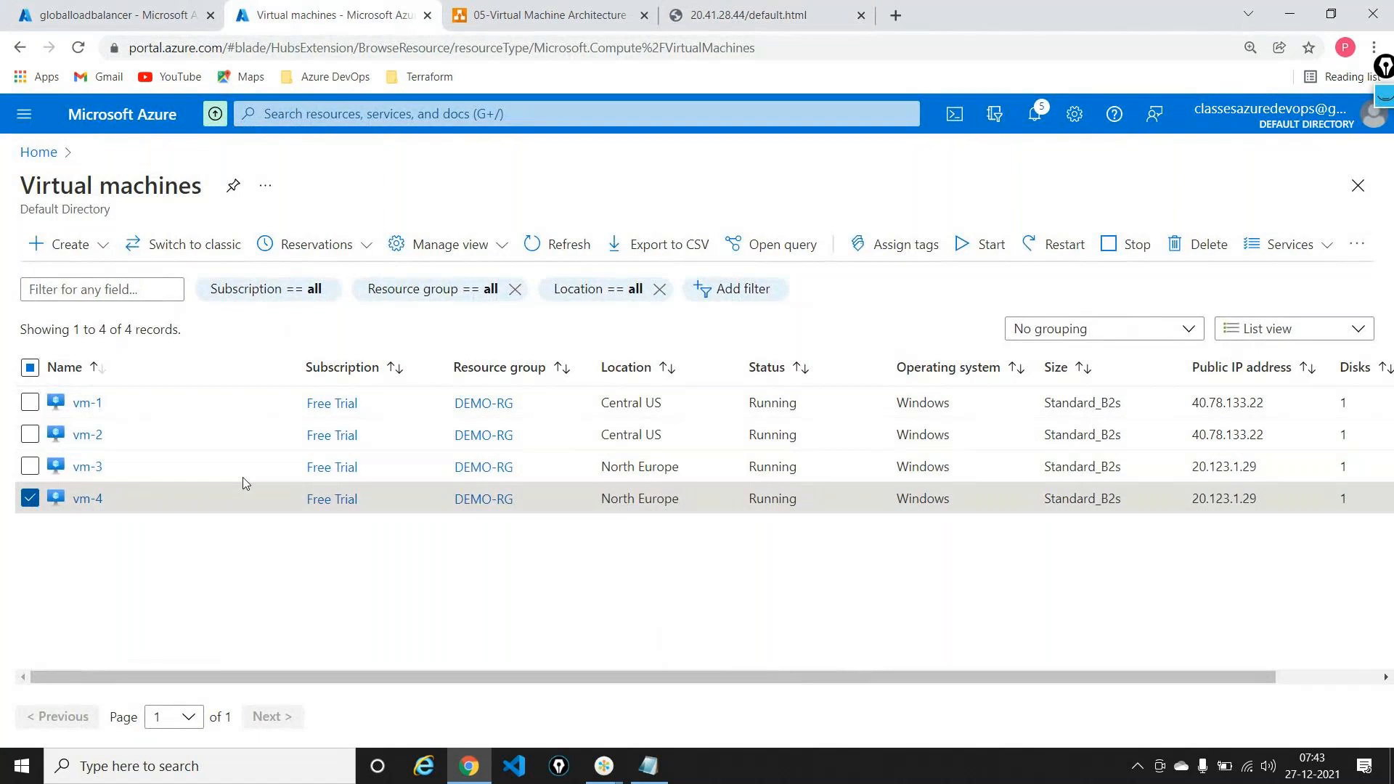
{"action": "left_click", "coordinate": [1108, 244]}
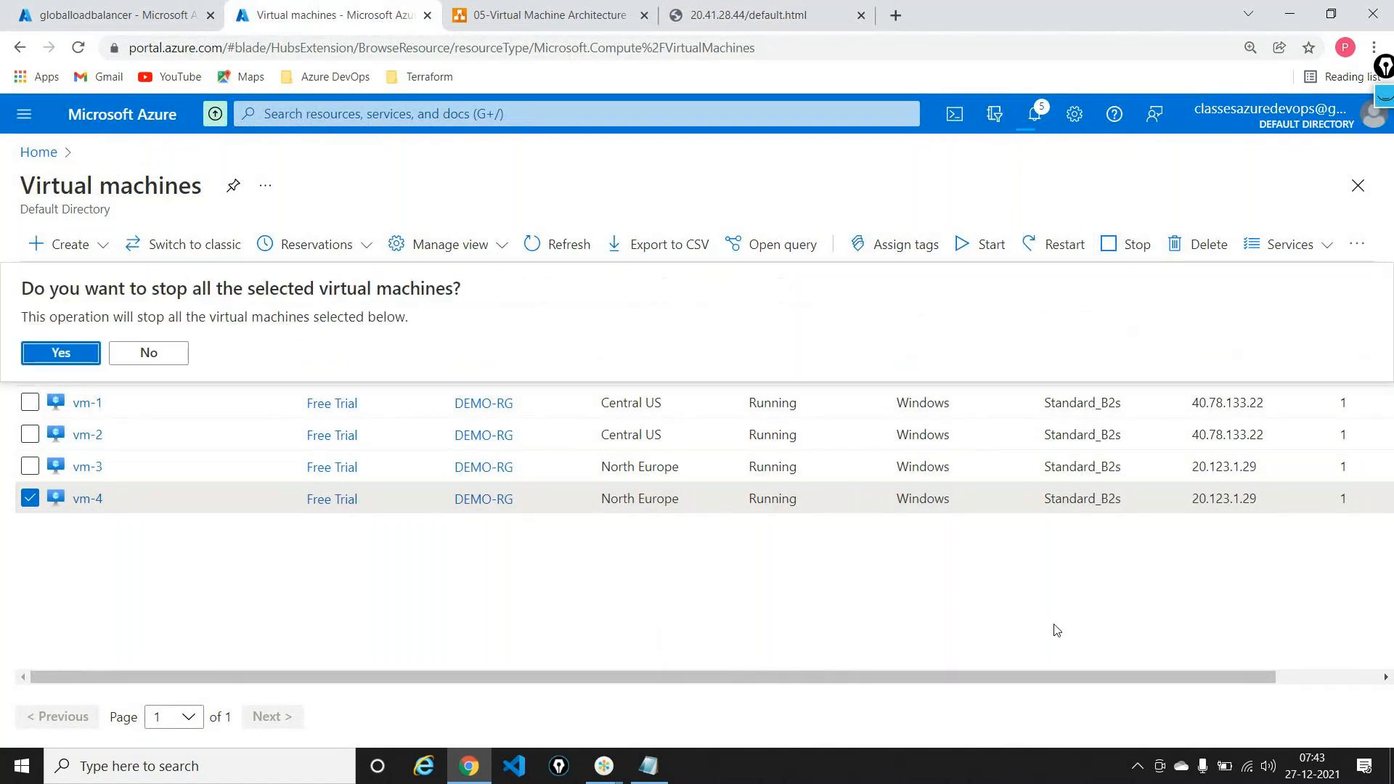
{"action": "left_click", "coordinate": [53, 351]}
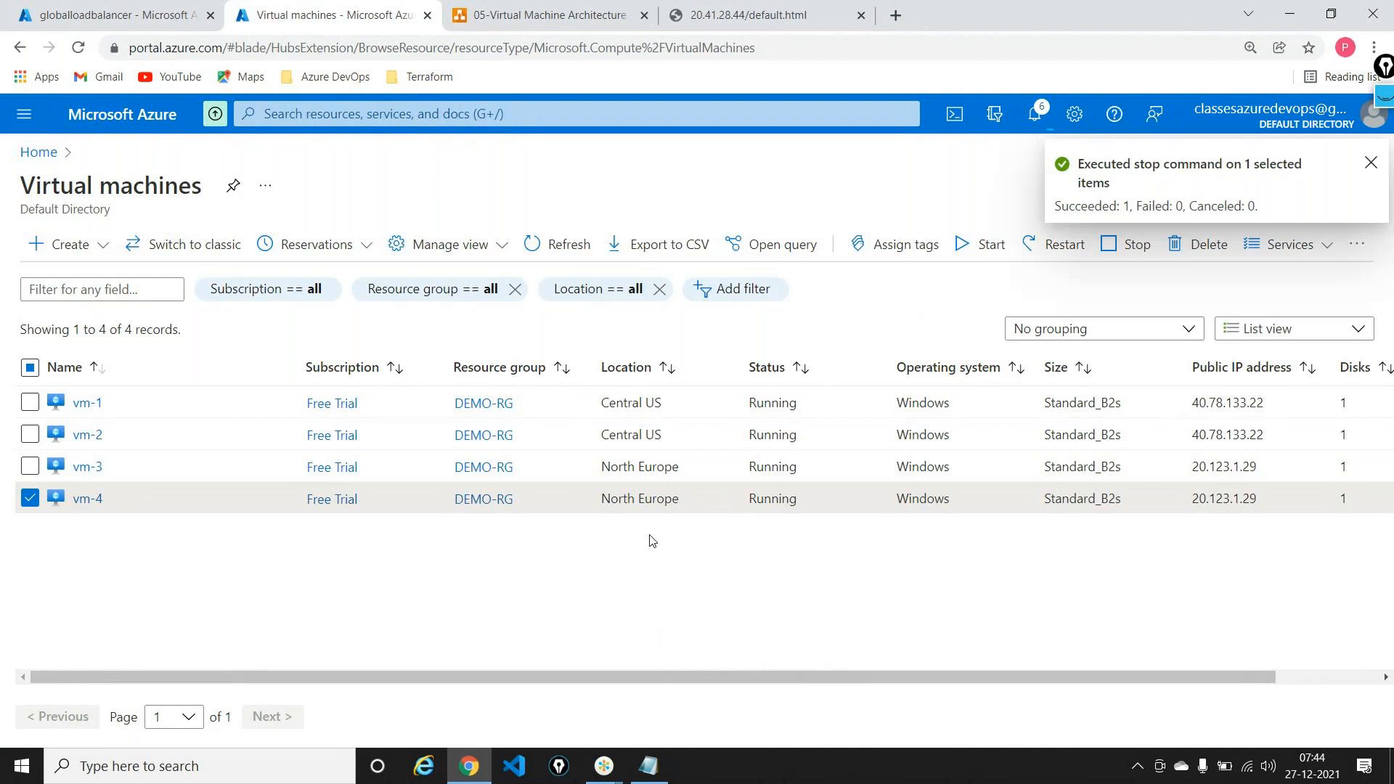
Step: Reload the 20.41.28.44 test page and copy its address
{"action": "left_click", "coordinate": [697, 15]}
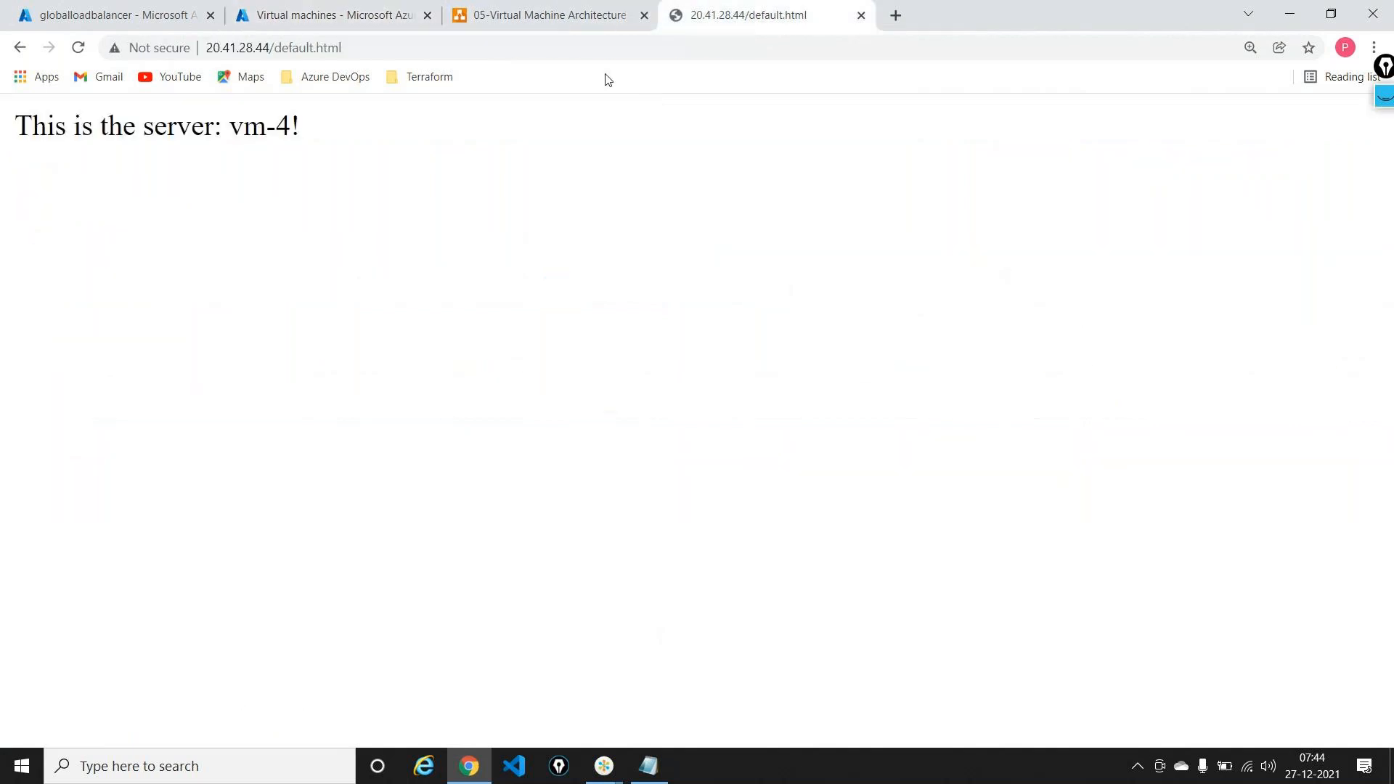
{"action": "left_click", "coordinate": [587, 52]}
{"action": "key", "text": "Return"}
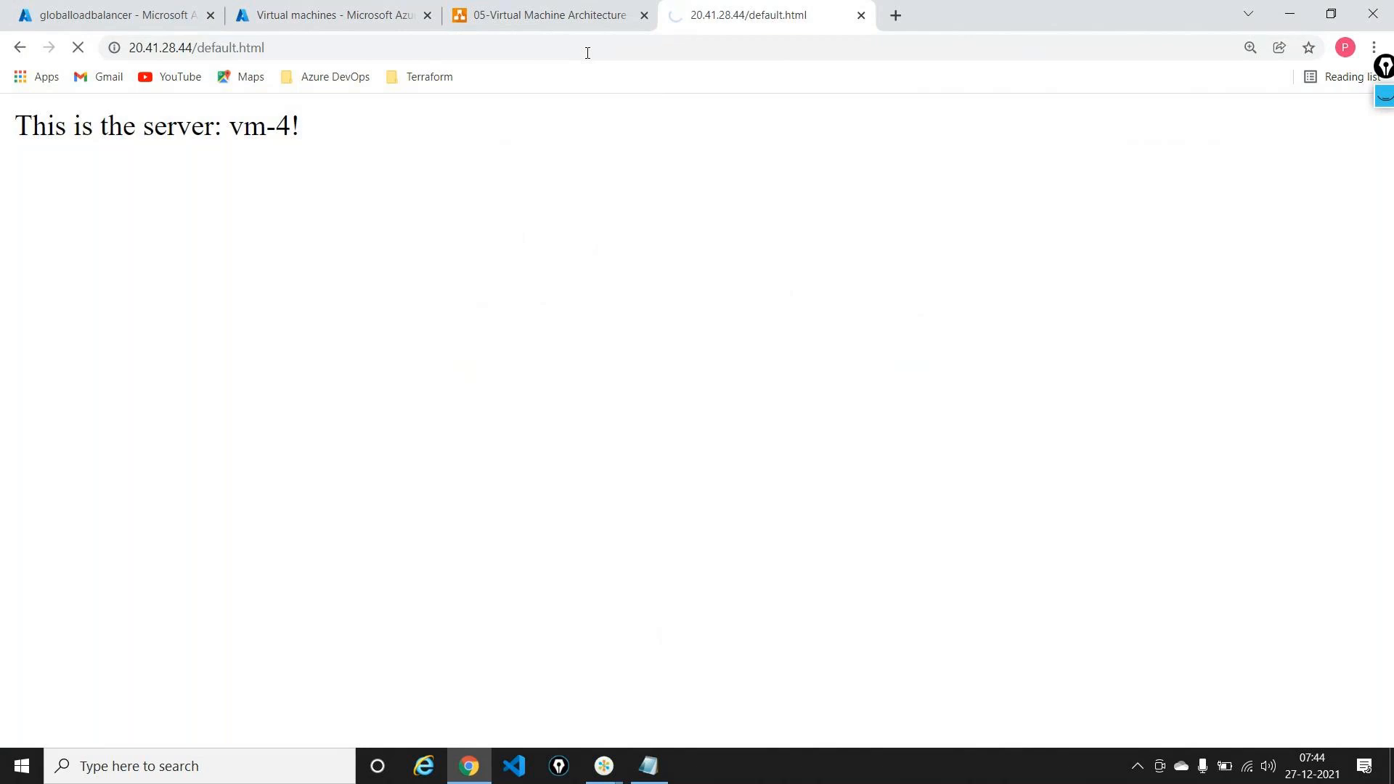
{"action": "left_click", "coordinate": [587, 53]}
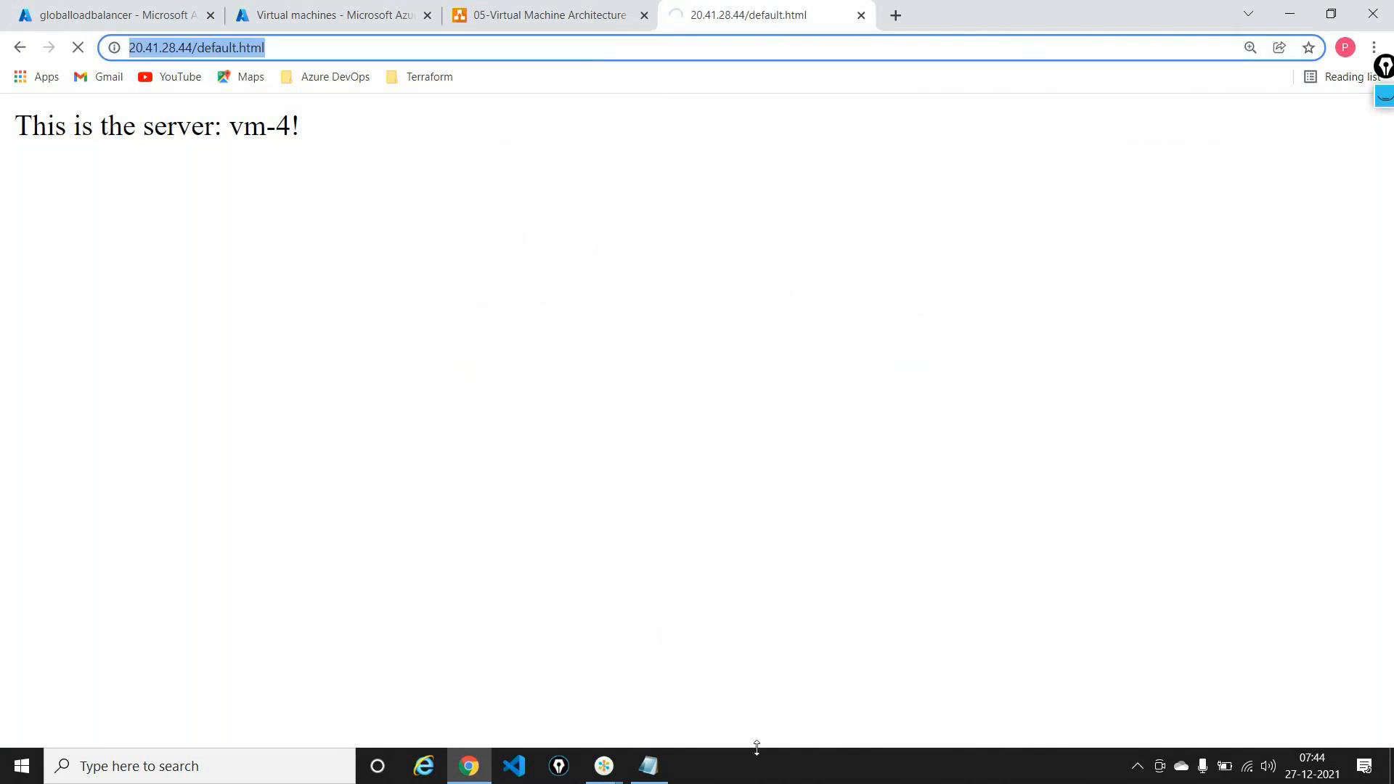
Step: Load the test page in a private window, then close it and return to the VM tab
{"action": "left_click", "coordinate": [477, 773]}
{"action": "left_click", "coordinate": [477, 773]}
{"action": "key", "text": "ctrl+c"}
{"action": "left_click", "coordinate": [1373, 47]}
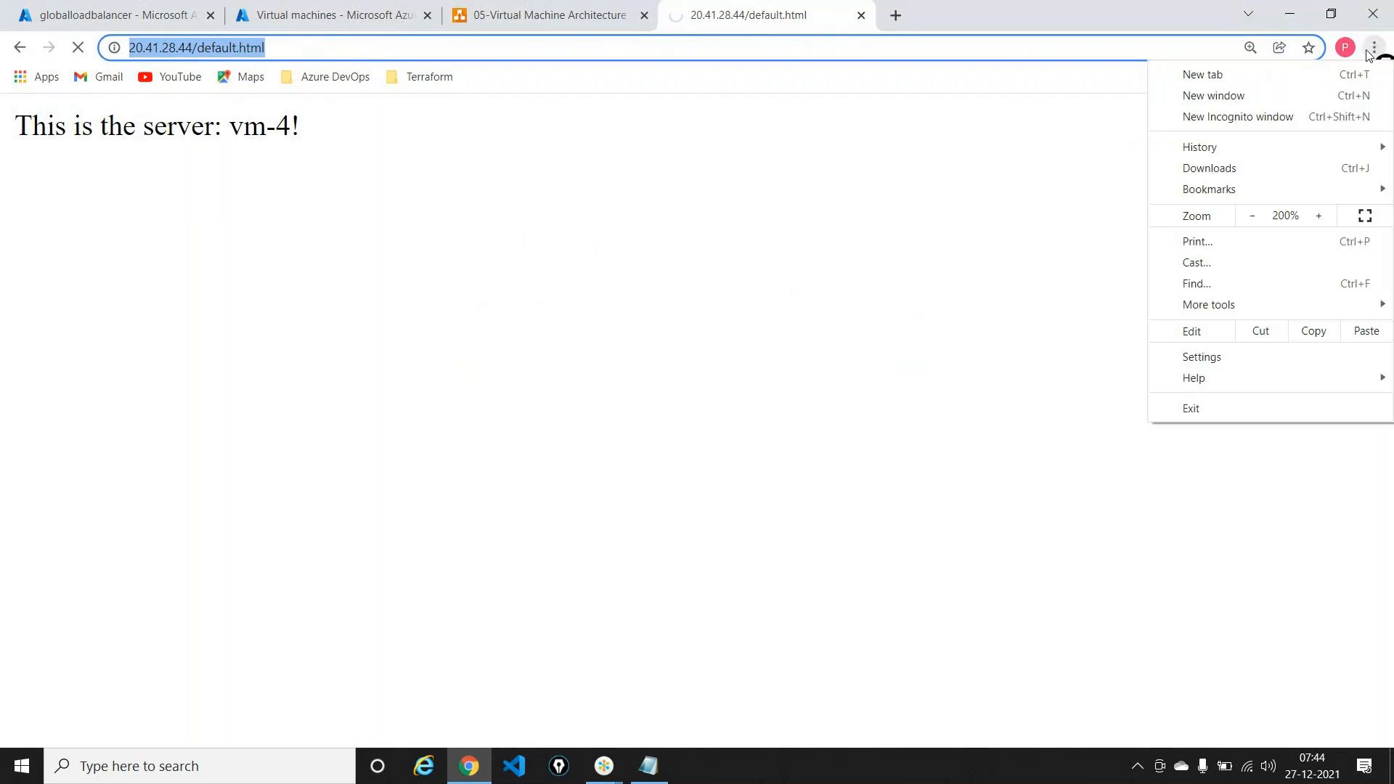
{"action": "left_click", "coordinate": [1234, 117]}
{"action": "key", "text": "ctrl+v"}
{"action": "key", "text": "Return"}
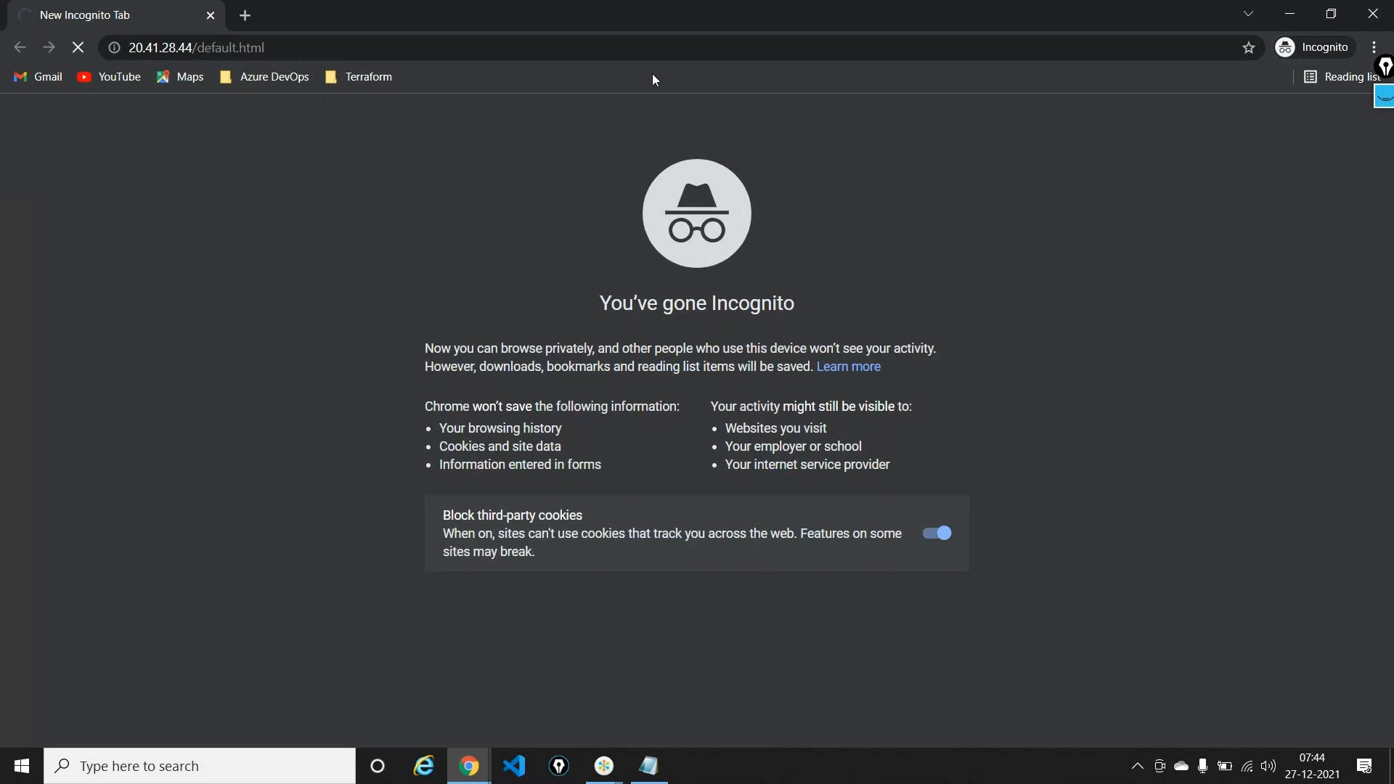
{"action": "left_click", "coordinate": [1391, 27]}
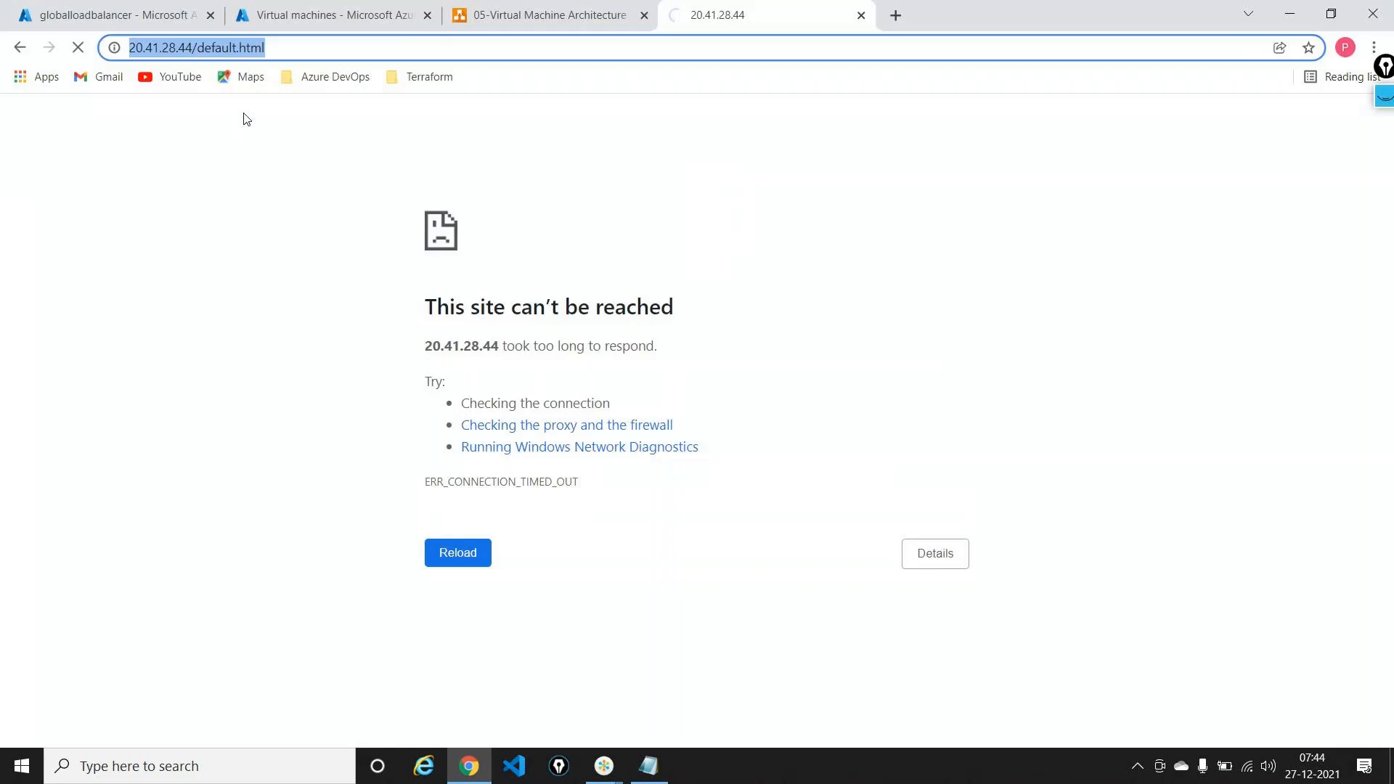
{"action": "left_click", "coordinate": [266, 12]}
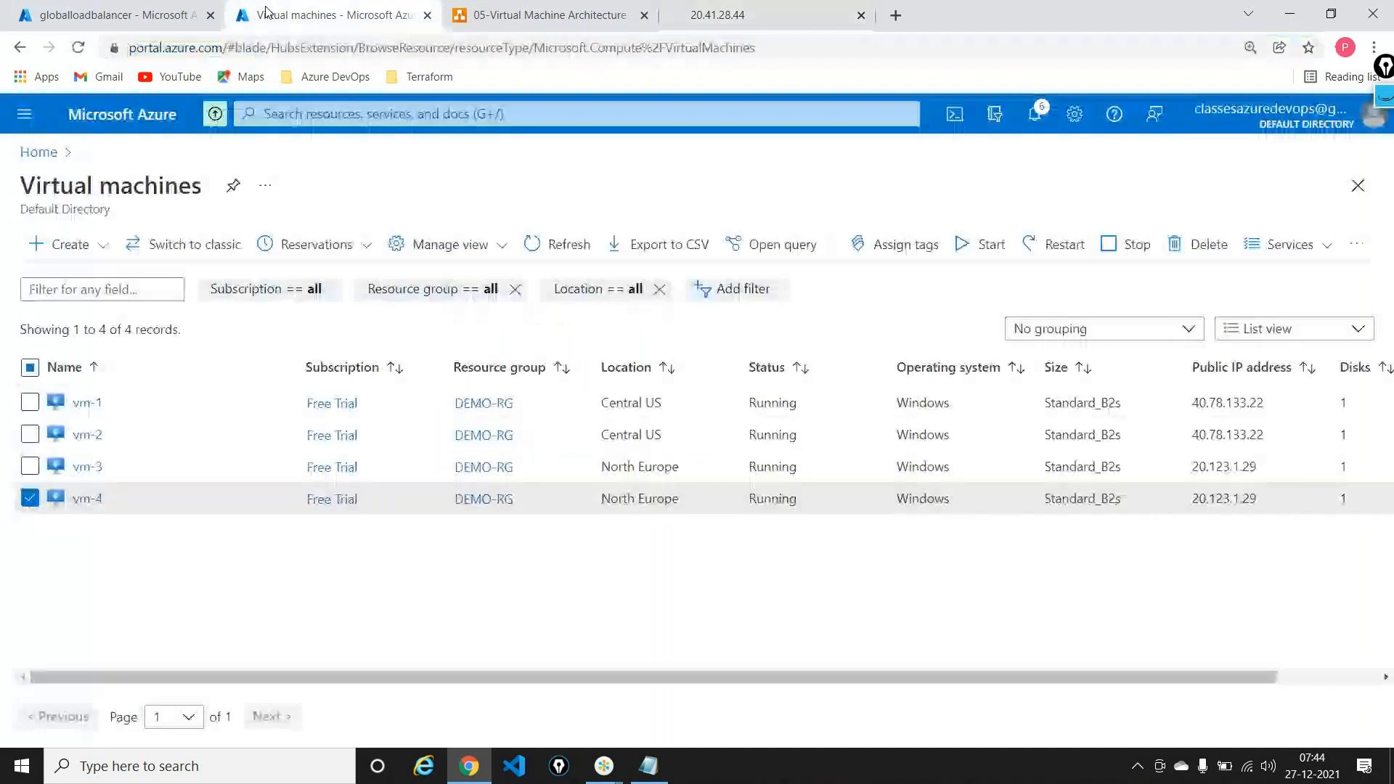
Step: Refresh the Virtual machines list
{"action": "left_click", "coordinate": [73, 22]}
{"action": "left_click", "coordinate": [320, 14]}
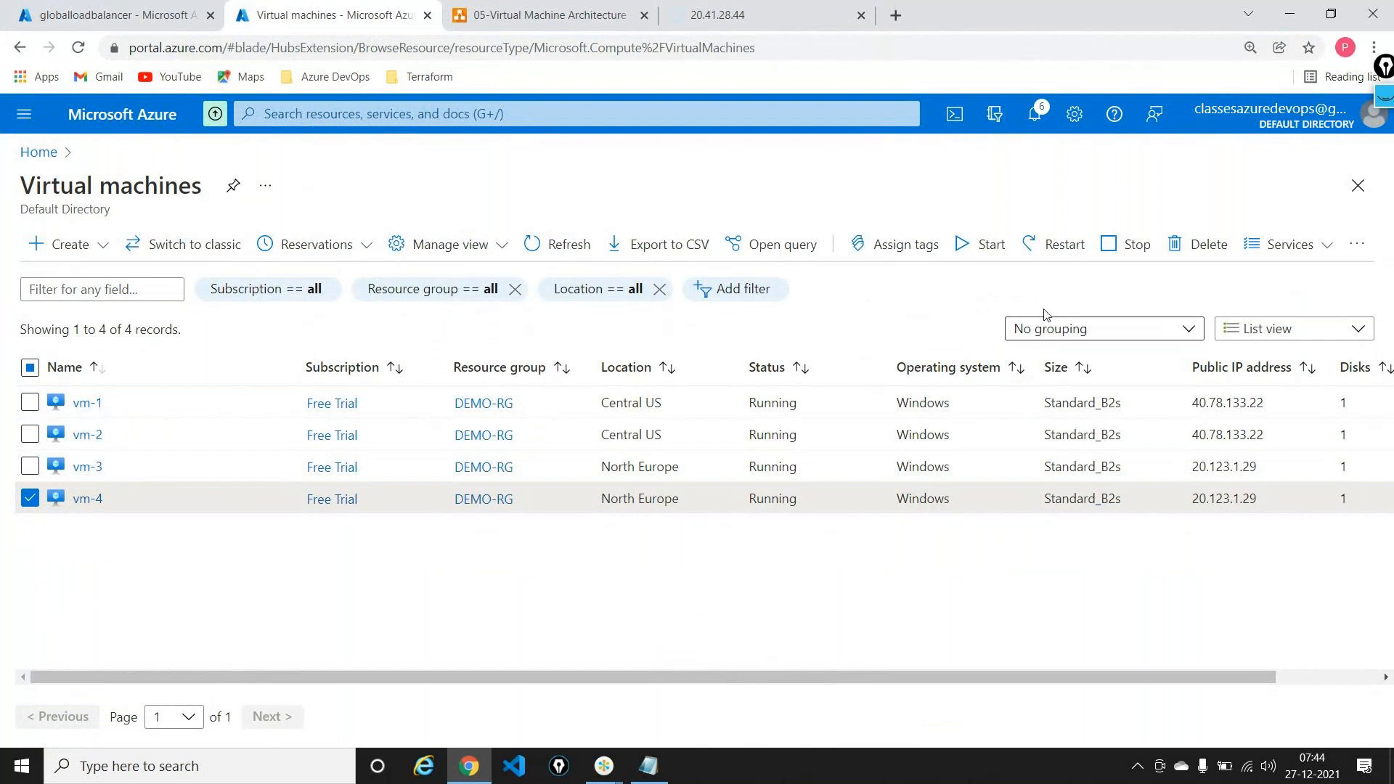
{"action": "left_click", "coordinate": [592, 247]}
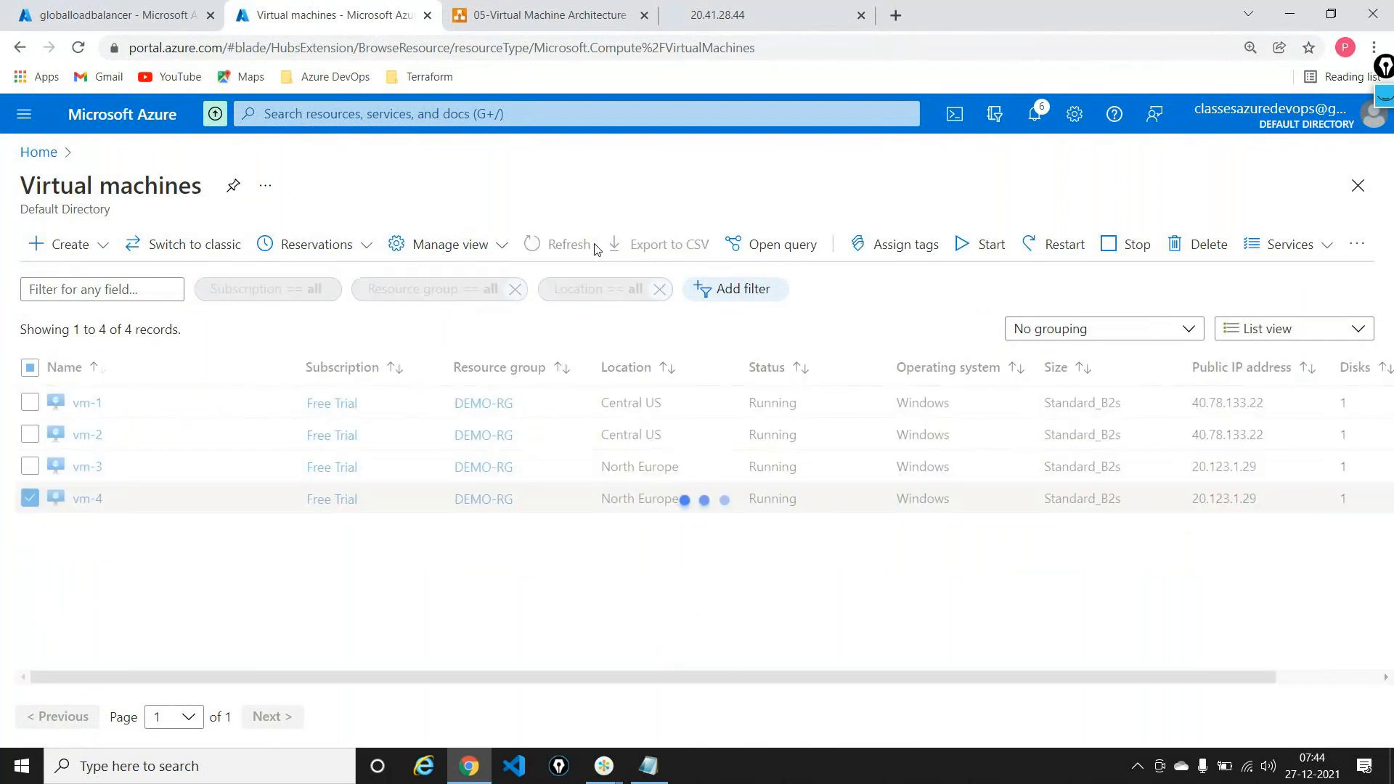
Step: Reload the 20.41.28.44 test page through the load balancer
{"action": "left_click", "coordinate": [719, 15]}
{"action": "left_click", "coordinate": [449, 51]}
{"action": "key", "text": "Return"}
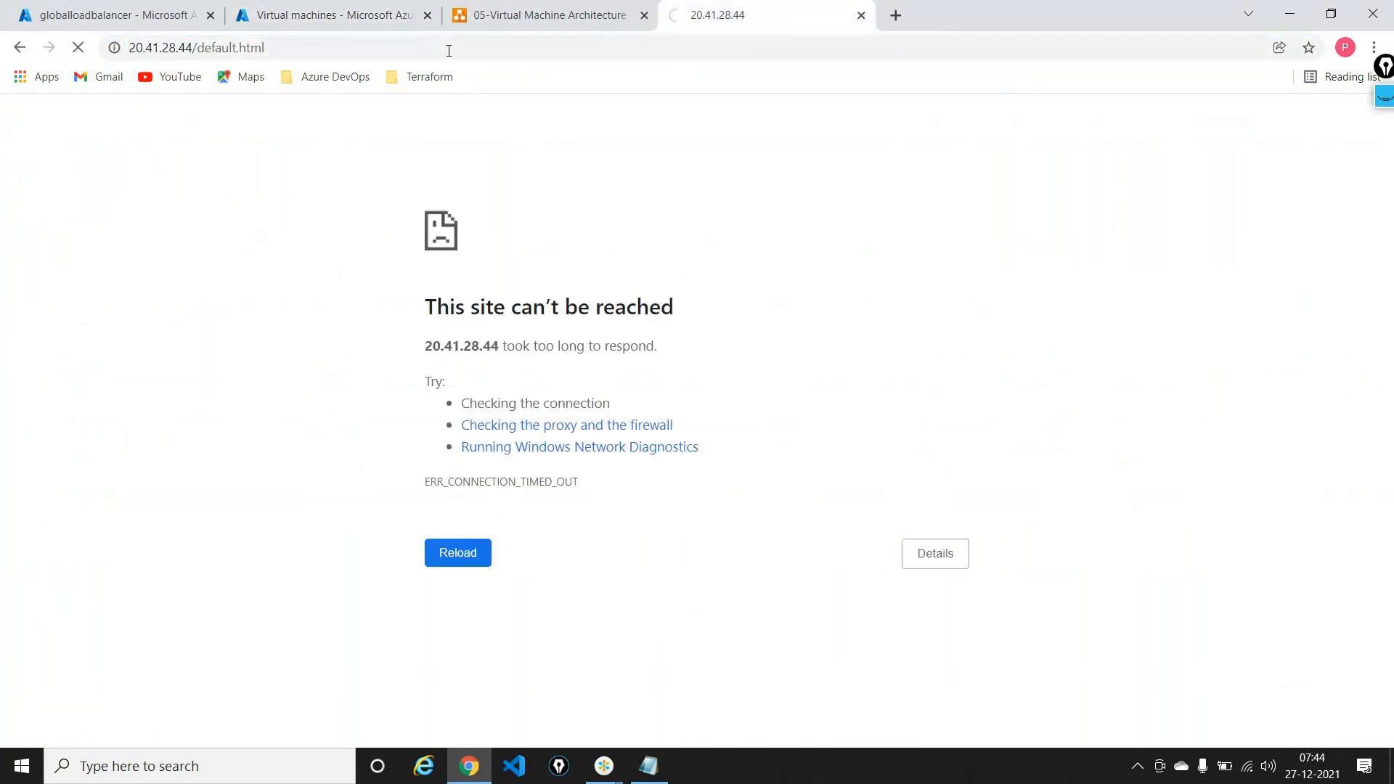
{"action": "left_click", "coordinate": [448, 49]}
{"action": "key", "text": "ctrl+c"}
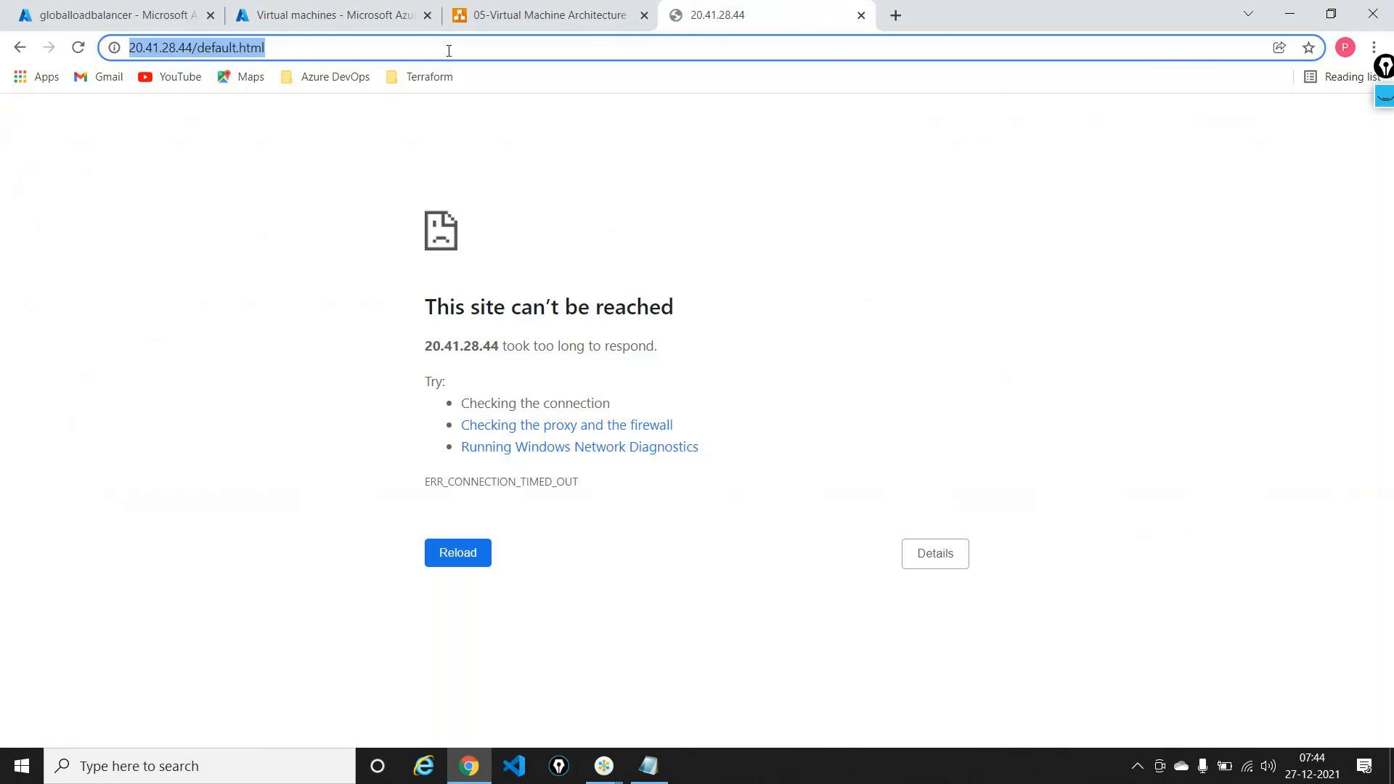
{"action": "key", "text": "Return"}
Step: Retry the test page in a private window, then close the unreachable test tab
{"action": "left_click", "coordinate": [1374, 47]}
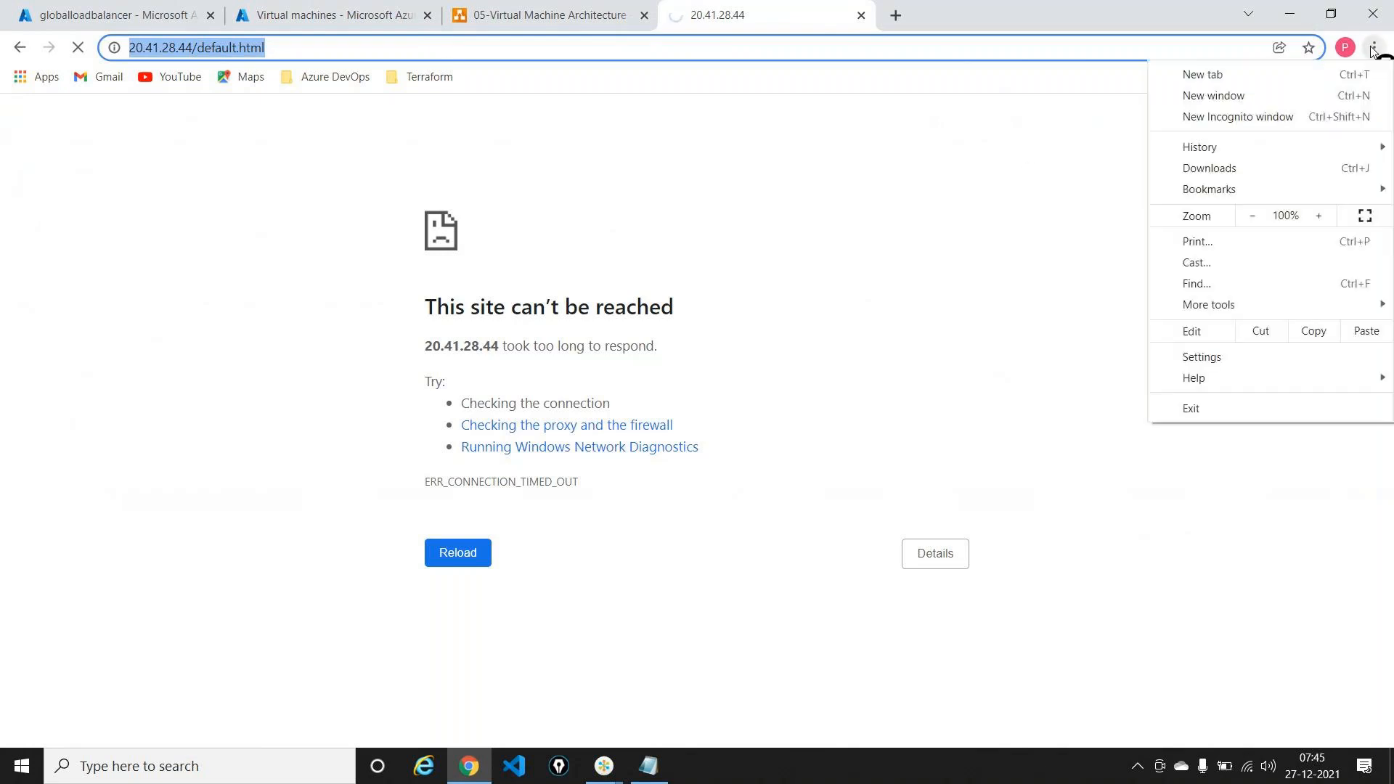
{"action": "left_click", "coordinate": [1237, 116]}
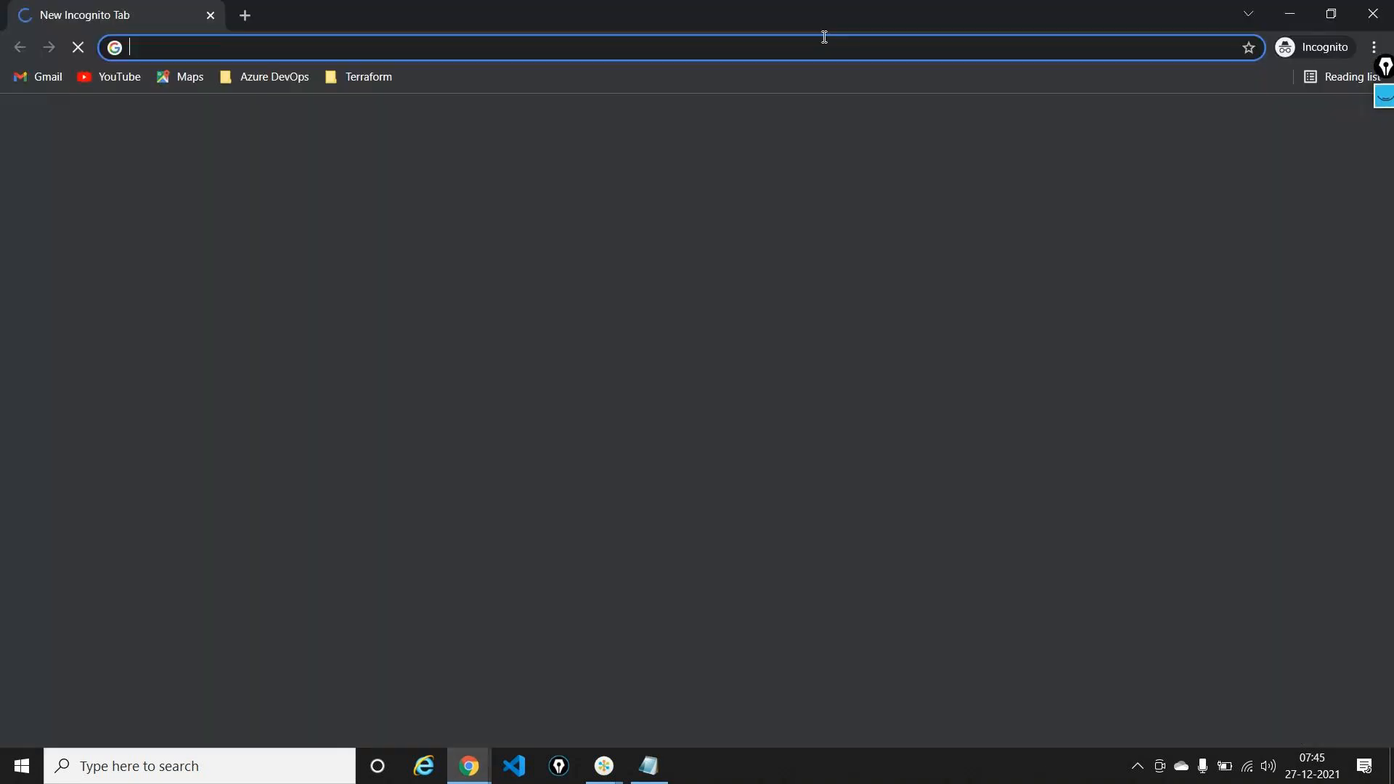
{"action": "key", "text": "ctrl+v"}
{"action": "key", "text": "Return"}
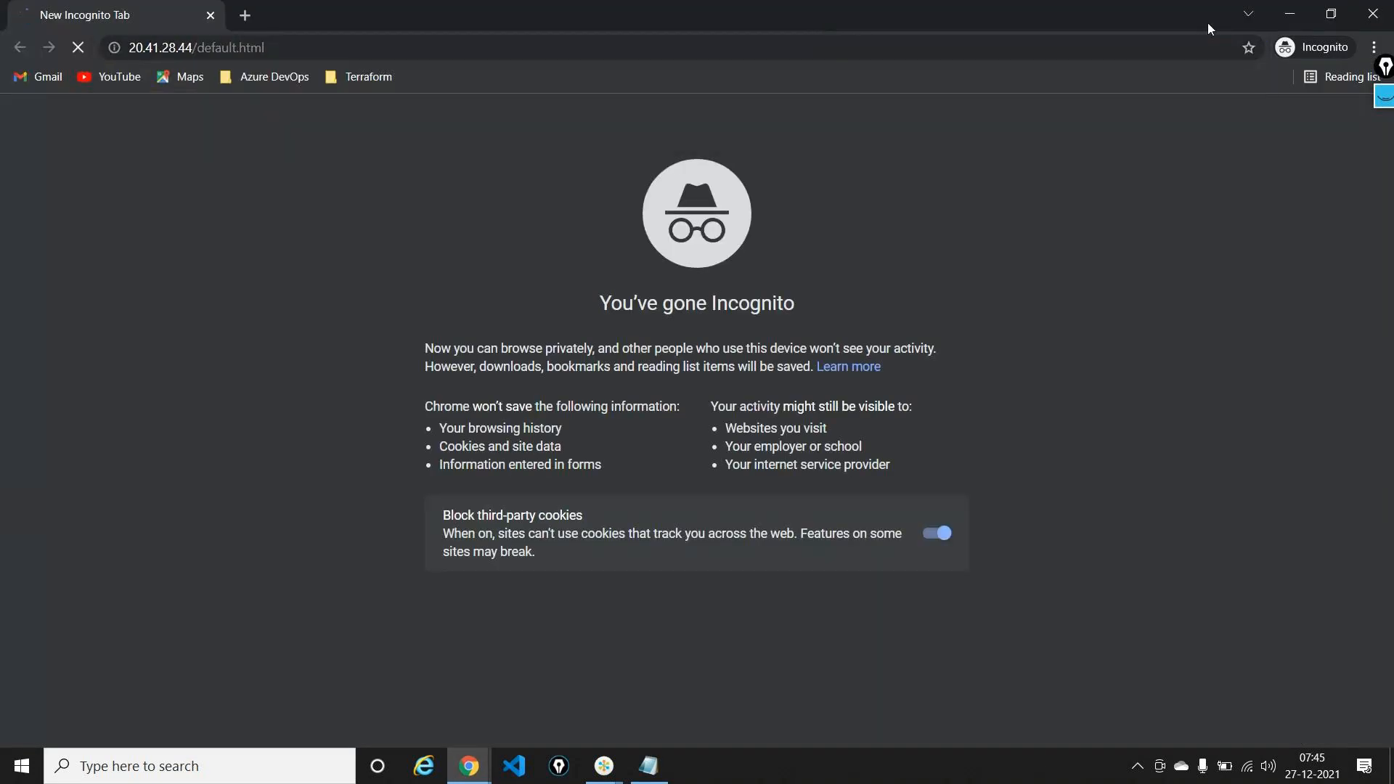
{"action": "left_click", "coordinate": [1289, 13]}
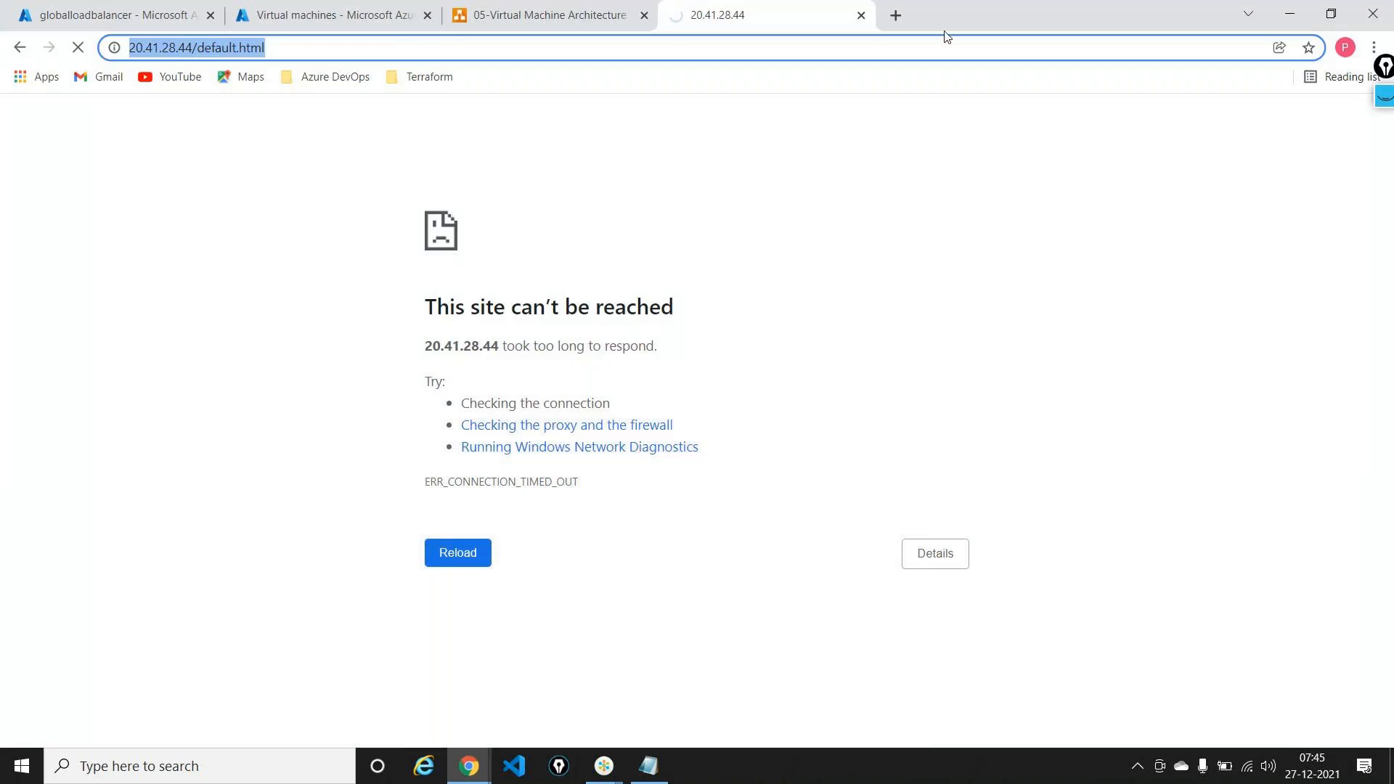
{"action": "left_click", "coordinate": [861, 16]}
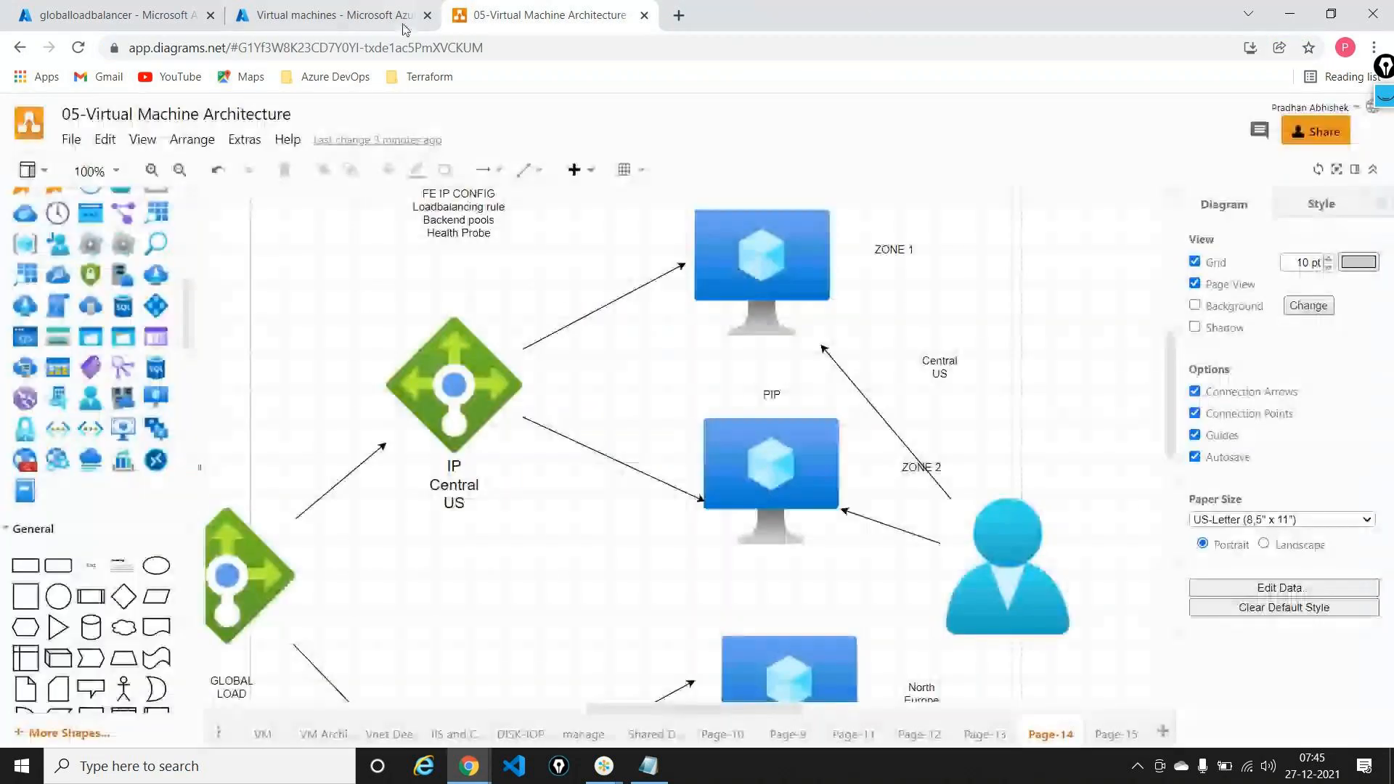
Step: Point out the top VM in the architecture diagram, then view vm-3 stopped and vm-4 deallocating
{"action": "key", "text": "alt+Tab"}
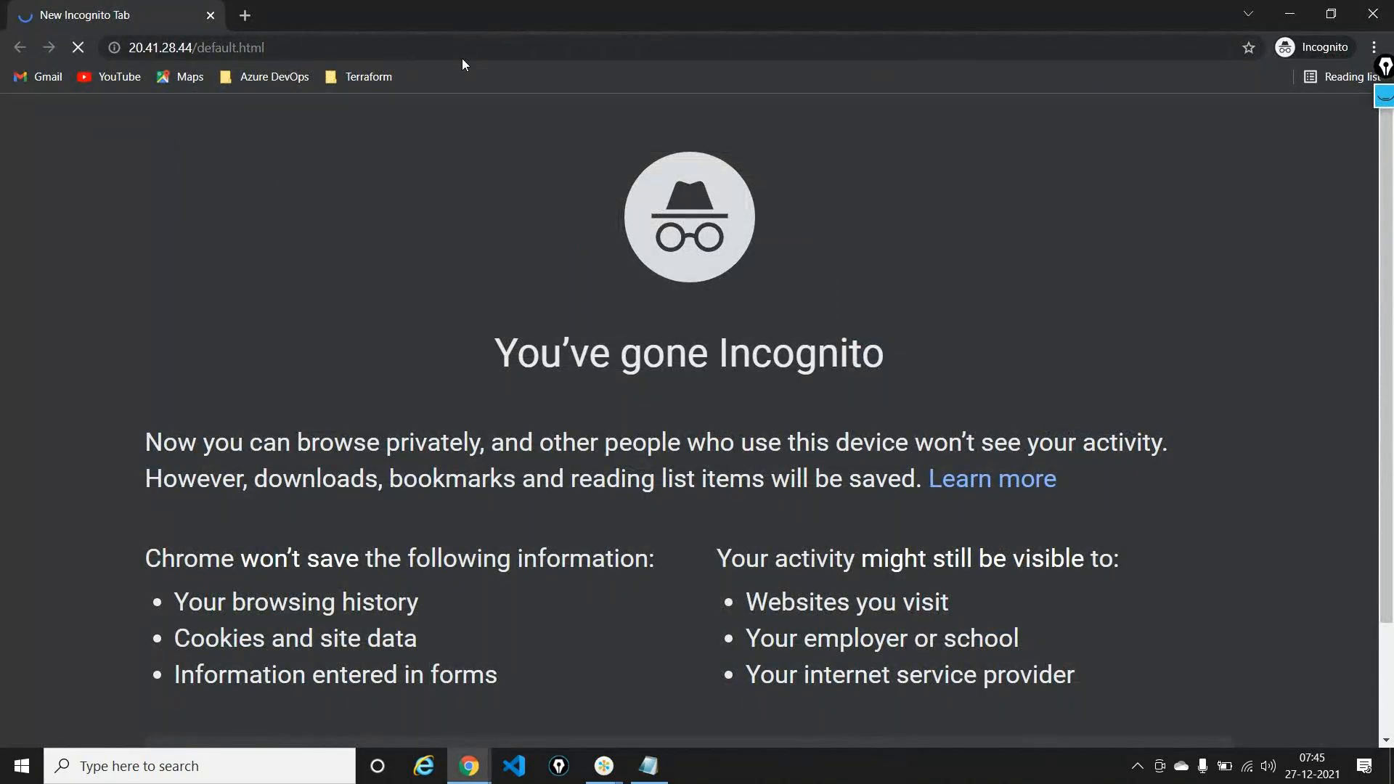
{"action": "key", "text": "alt+Tab"}
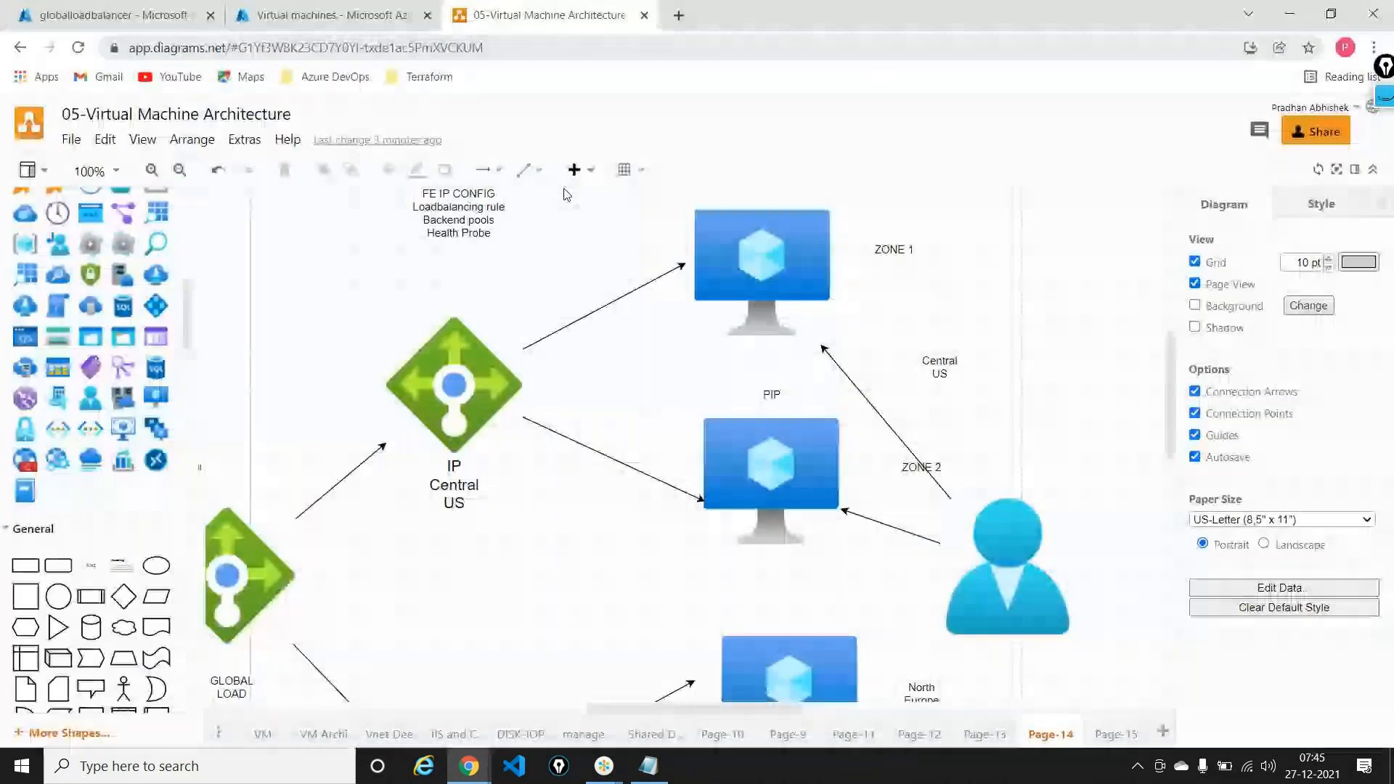
{"action": "left_click", "coordinate": [711, 271]}
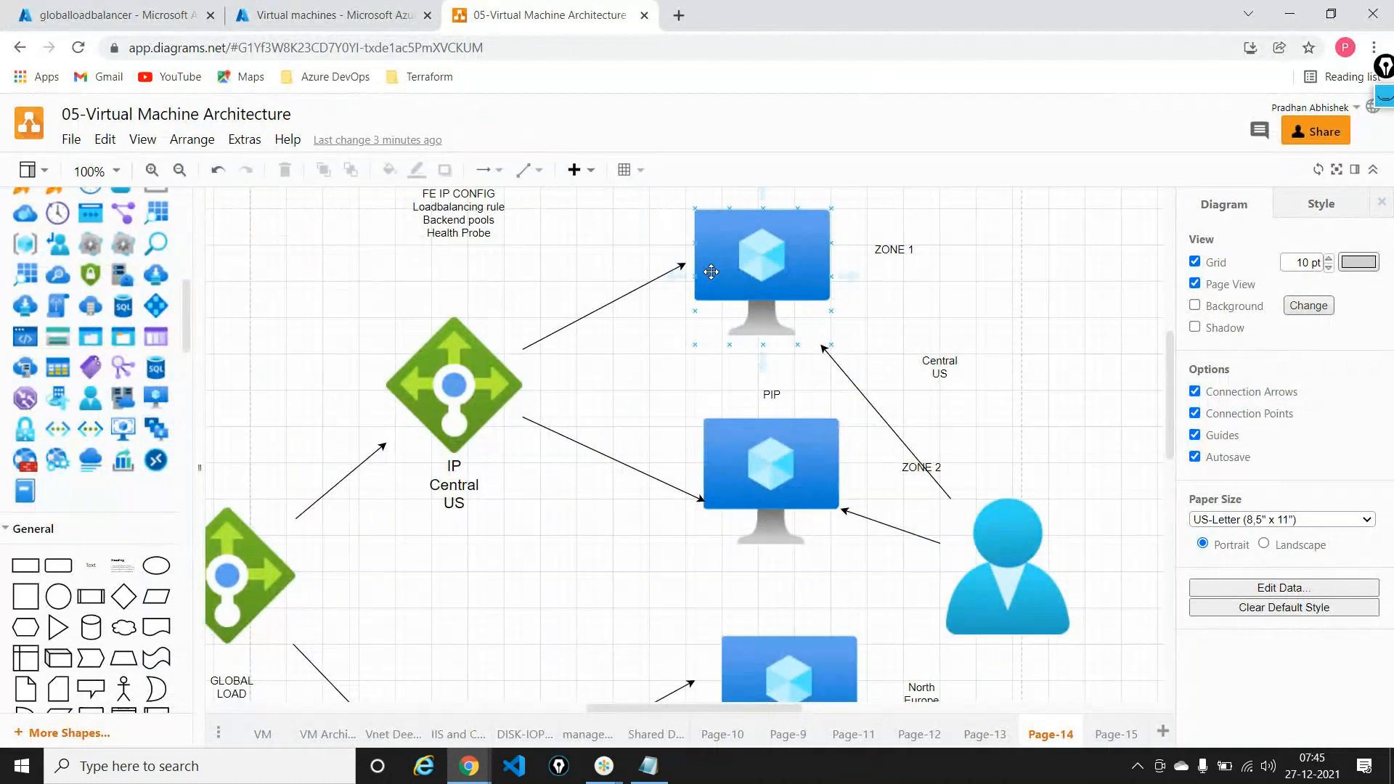
{"action": "left_click", "coordinate": [330, 15]}
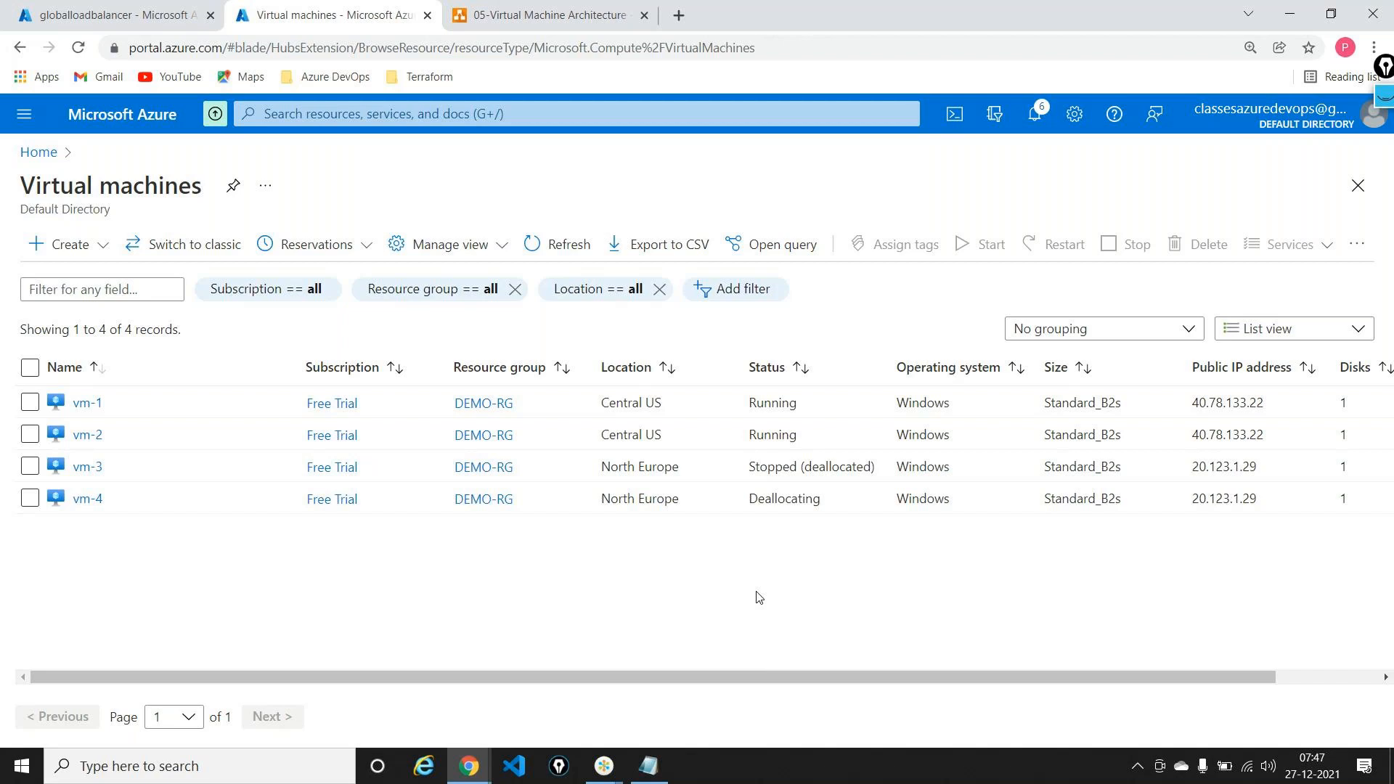
Step: Refresh the VM list to confirm vm-3 and vm-4 are Stopped (deallocated)
{"action": "key", "text": "alt+Tab"}
{"action": "key", "text": "Tab"}
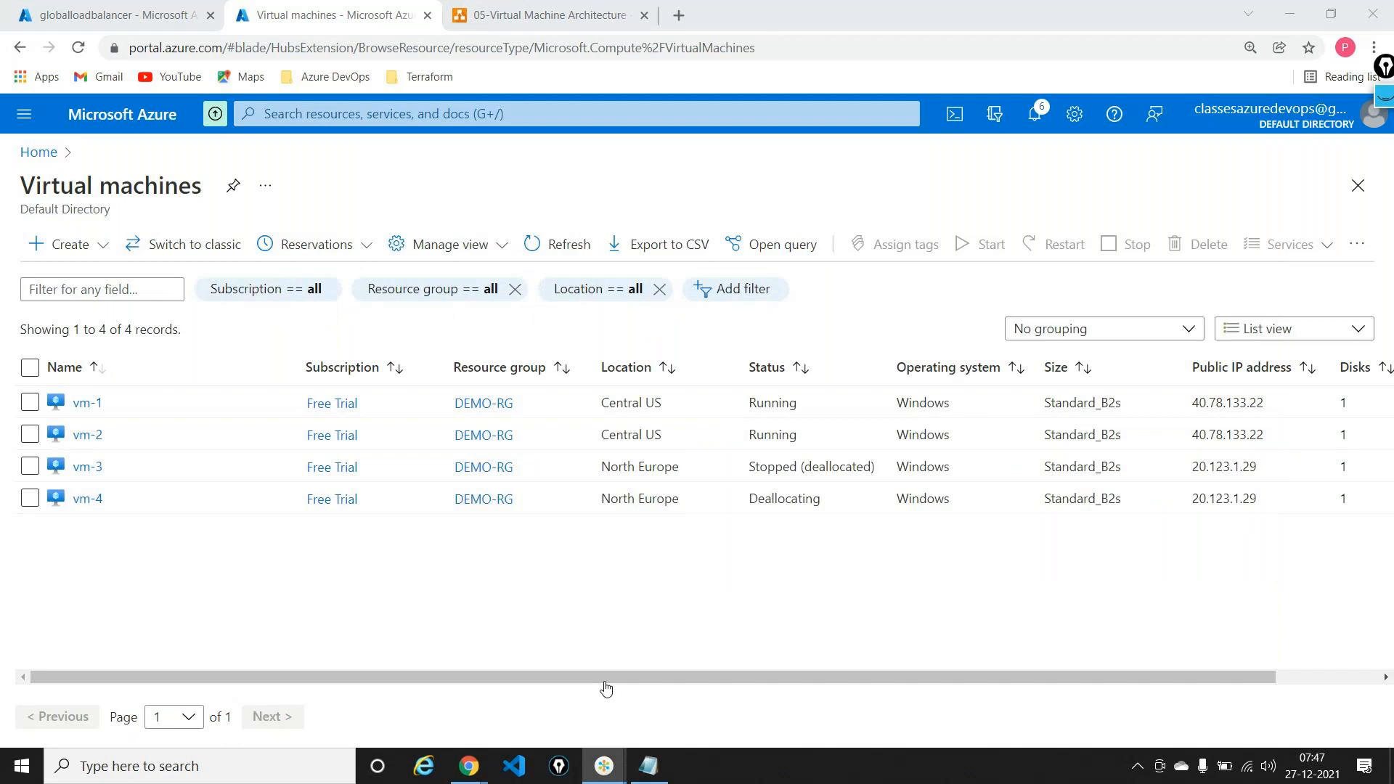
{"action": "left_click", "coordinate": [586, 268]}
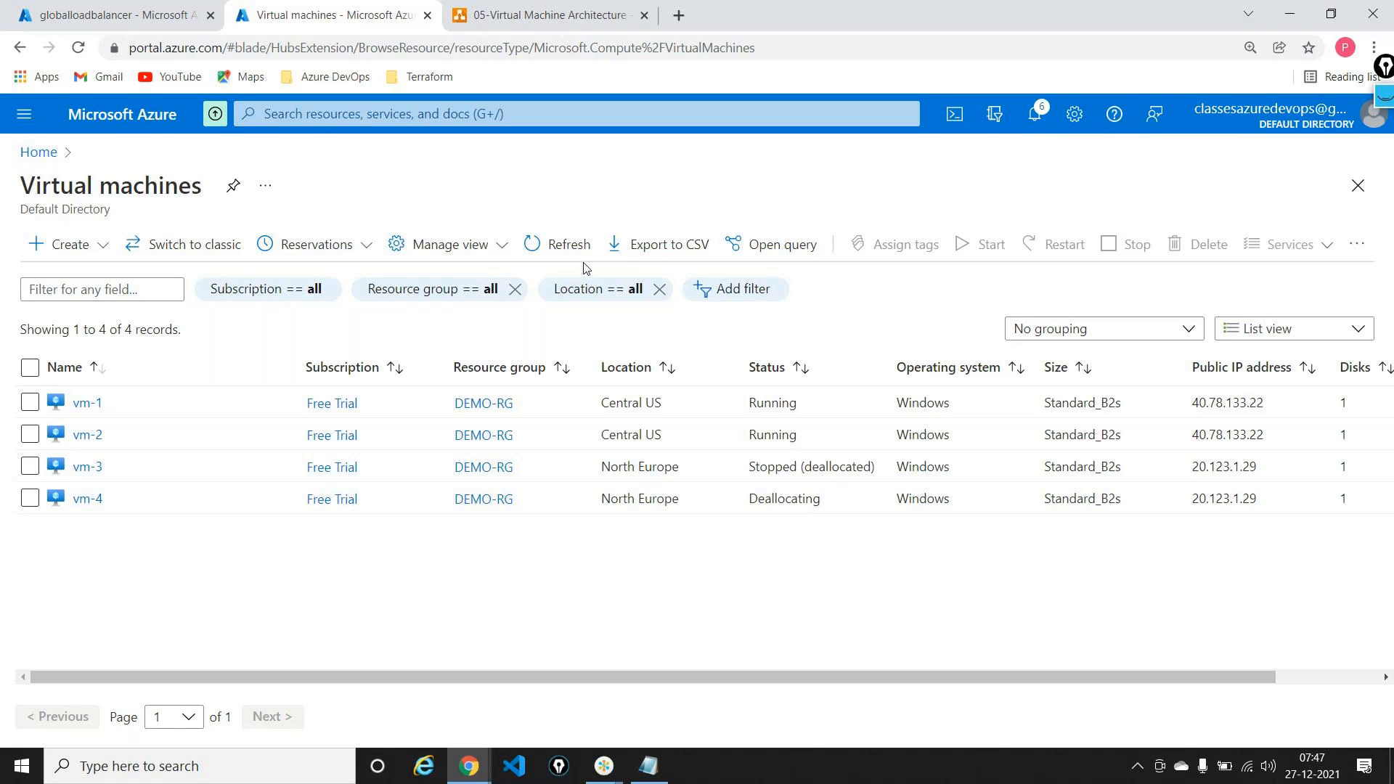
{"action": "left_click", "coordinate": [581, 247]}
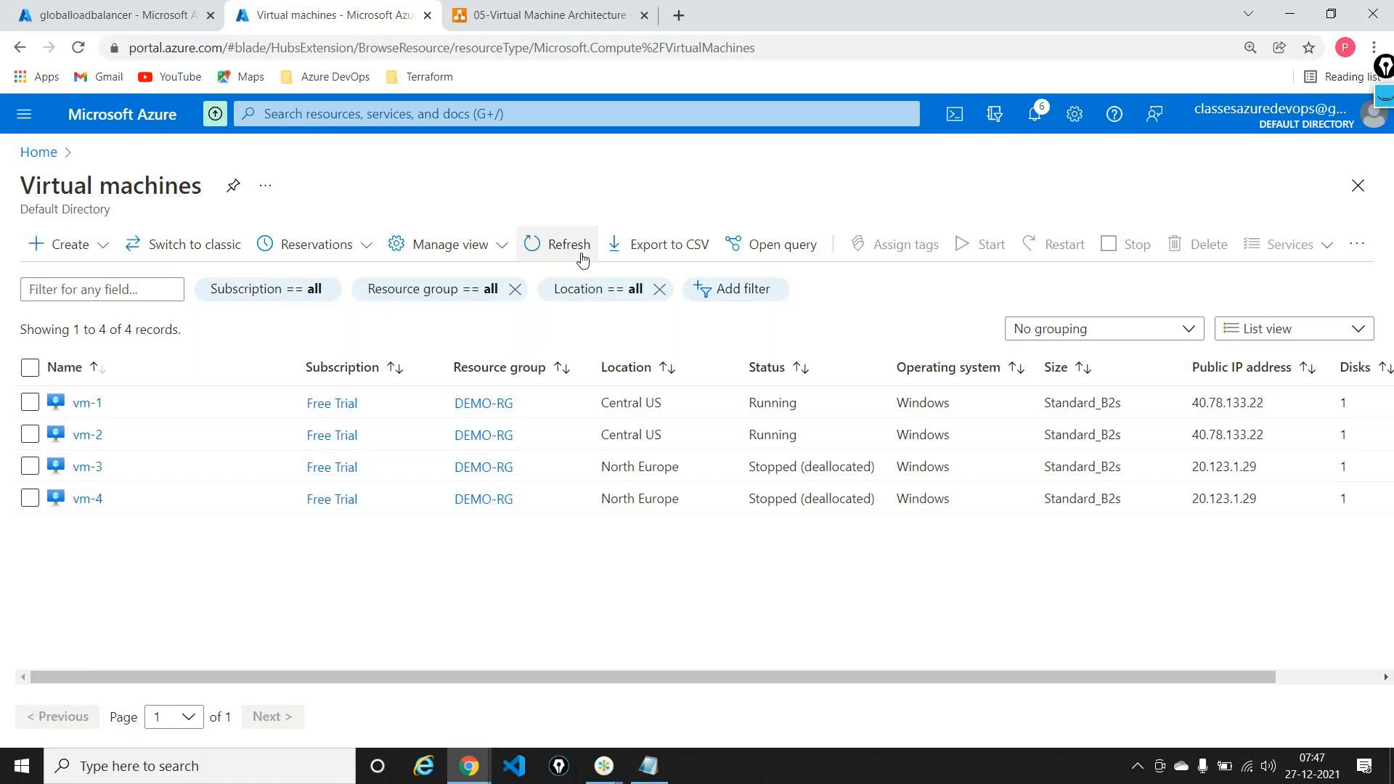
Step: Open the demo-rg resource group, collapse Essentials, and start deleting it
{"action": "left_click", "coordinate": [34, 156]}
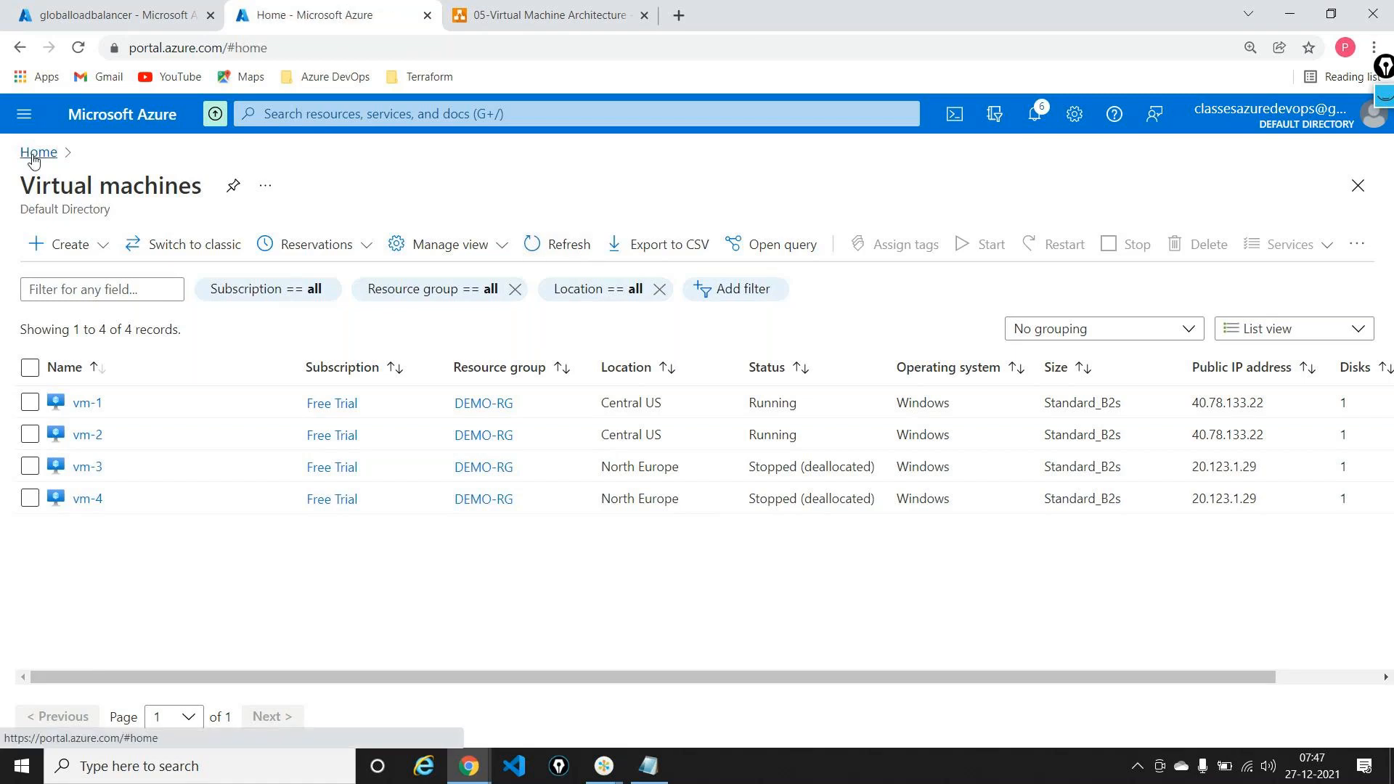
{"action": "left_click", "coordinate": [522, 246]}
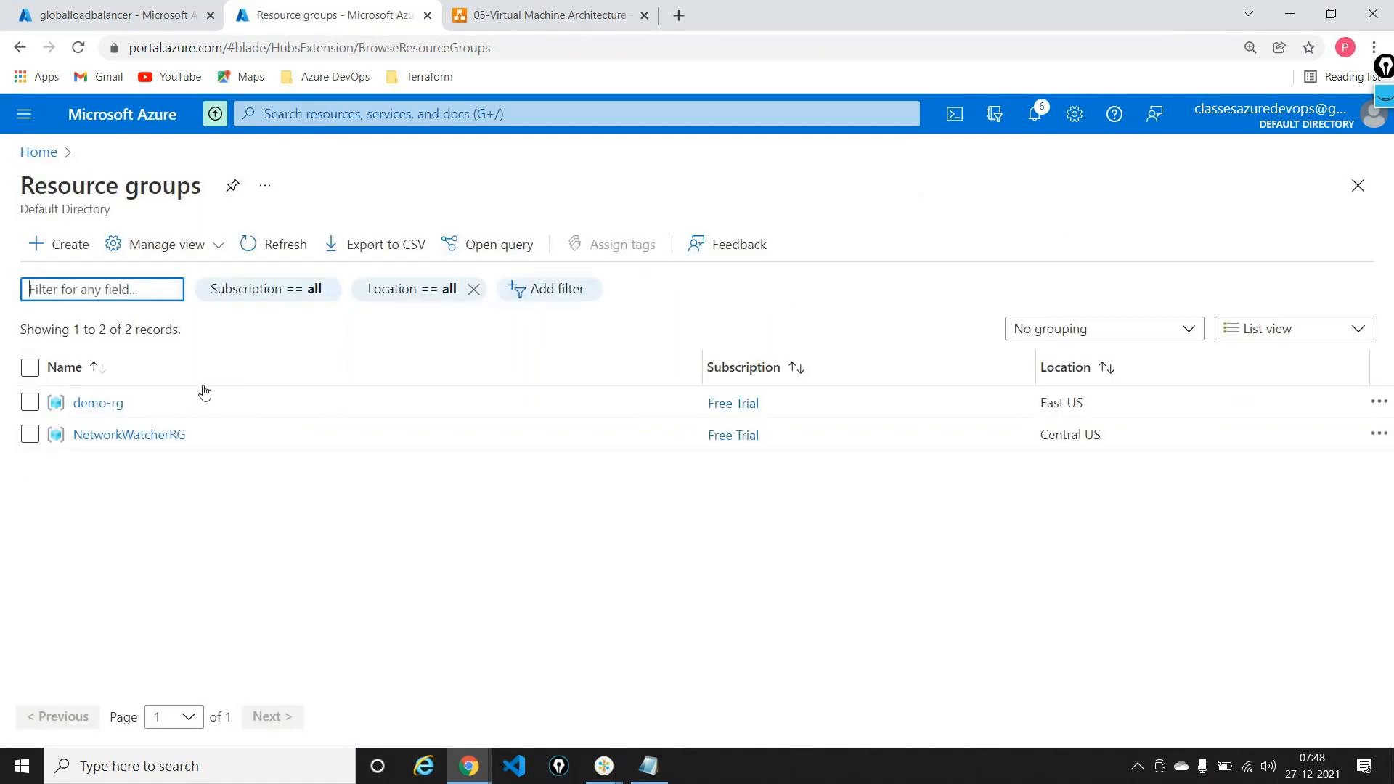
{"action": "left_click", "coordinate": [104, 404]}
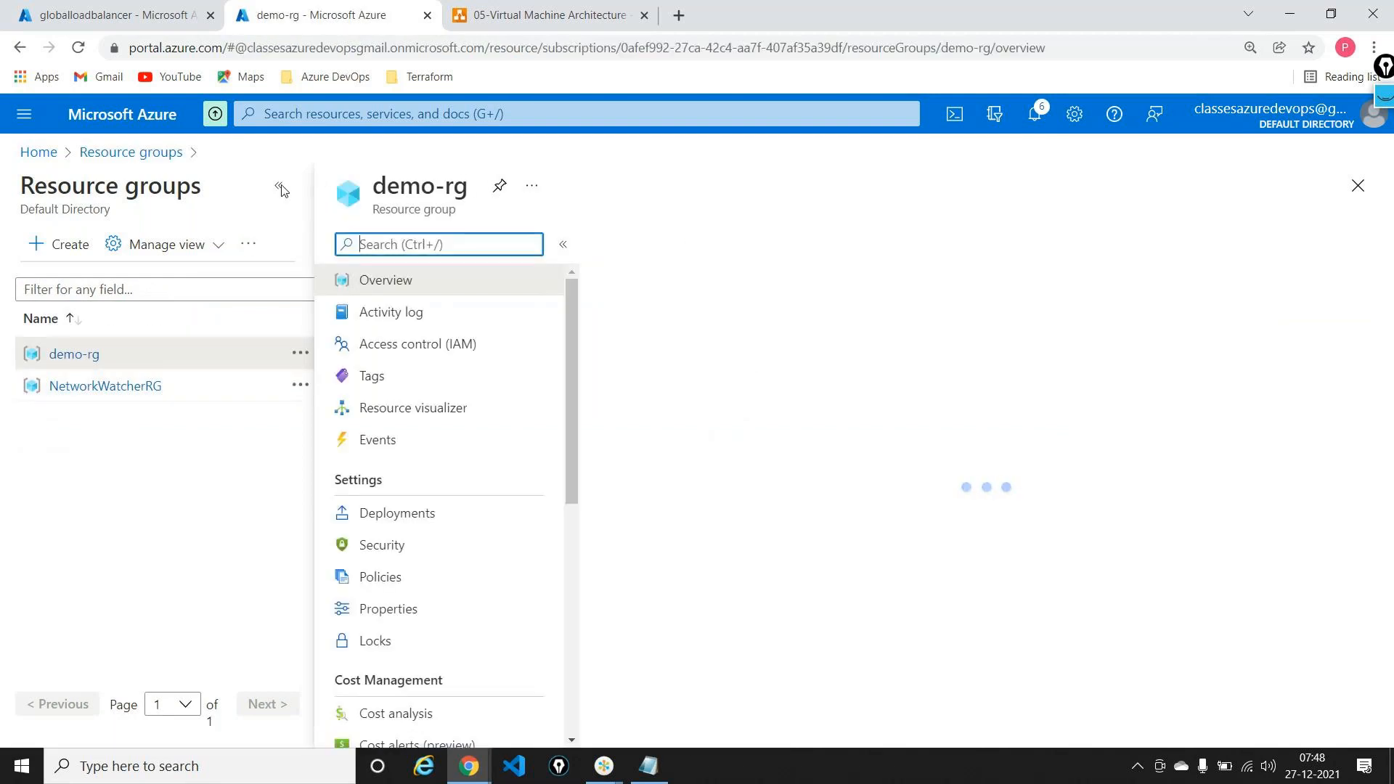
{"action": "left_click", "coordinate": [282, 190]}
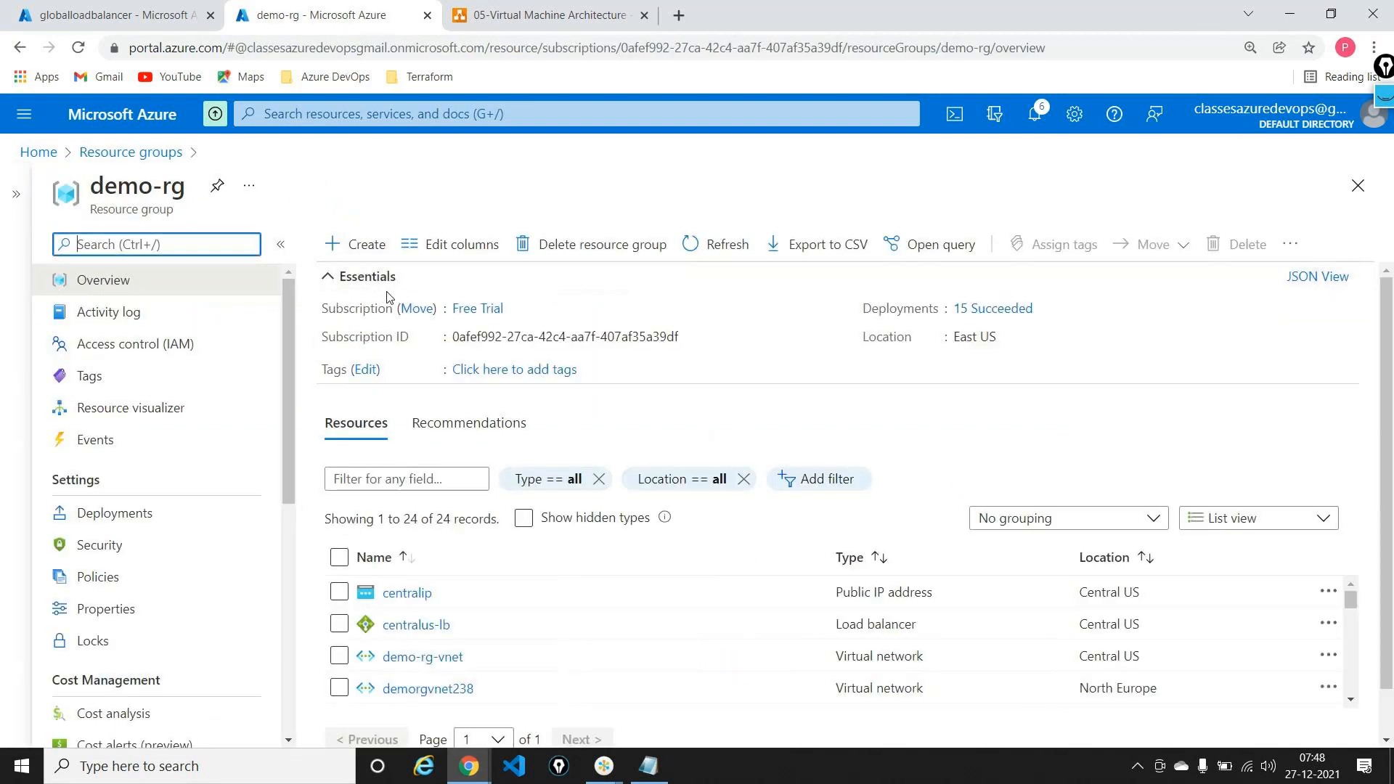
{"action": "left_click", "coordinate": [332, 280]}
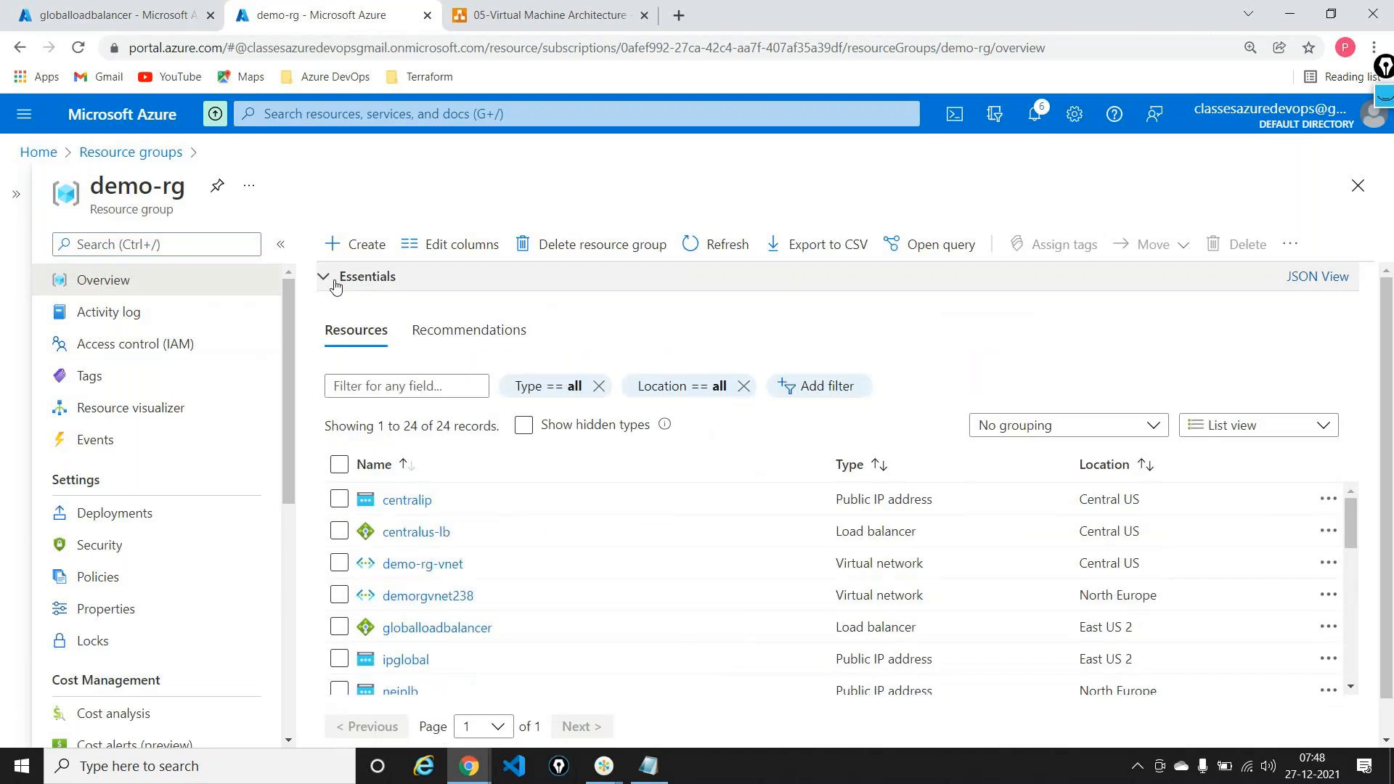
{"action": "scroll", "coordinate": [571, 548], "scroll_direction": "down", "scroll_amount": 8}
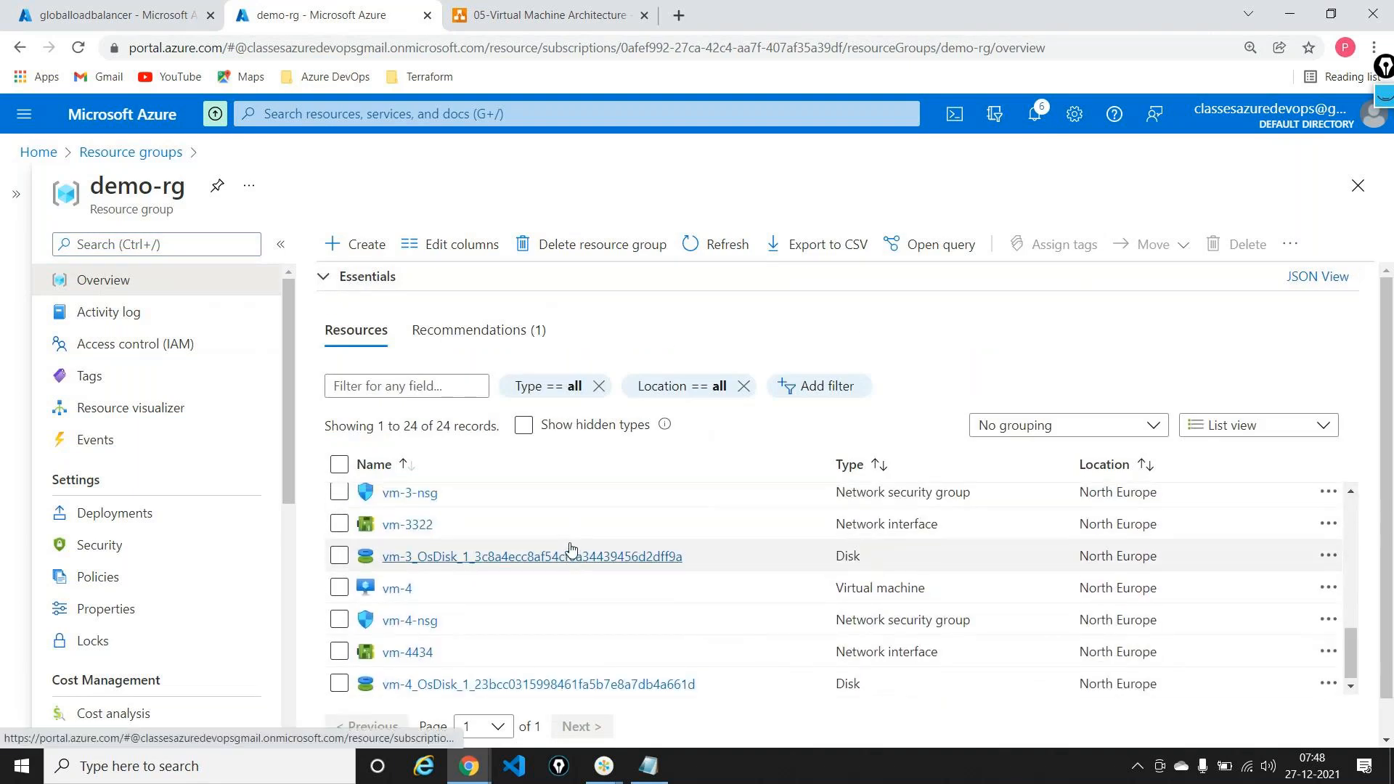
{"action": "scroll", "coordinate": [570, 548], "scroll_direction": "up", "scroll_amount": 8}
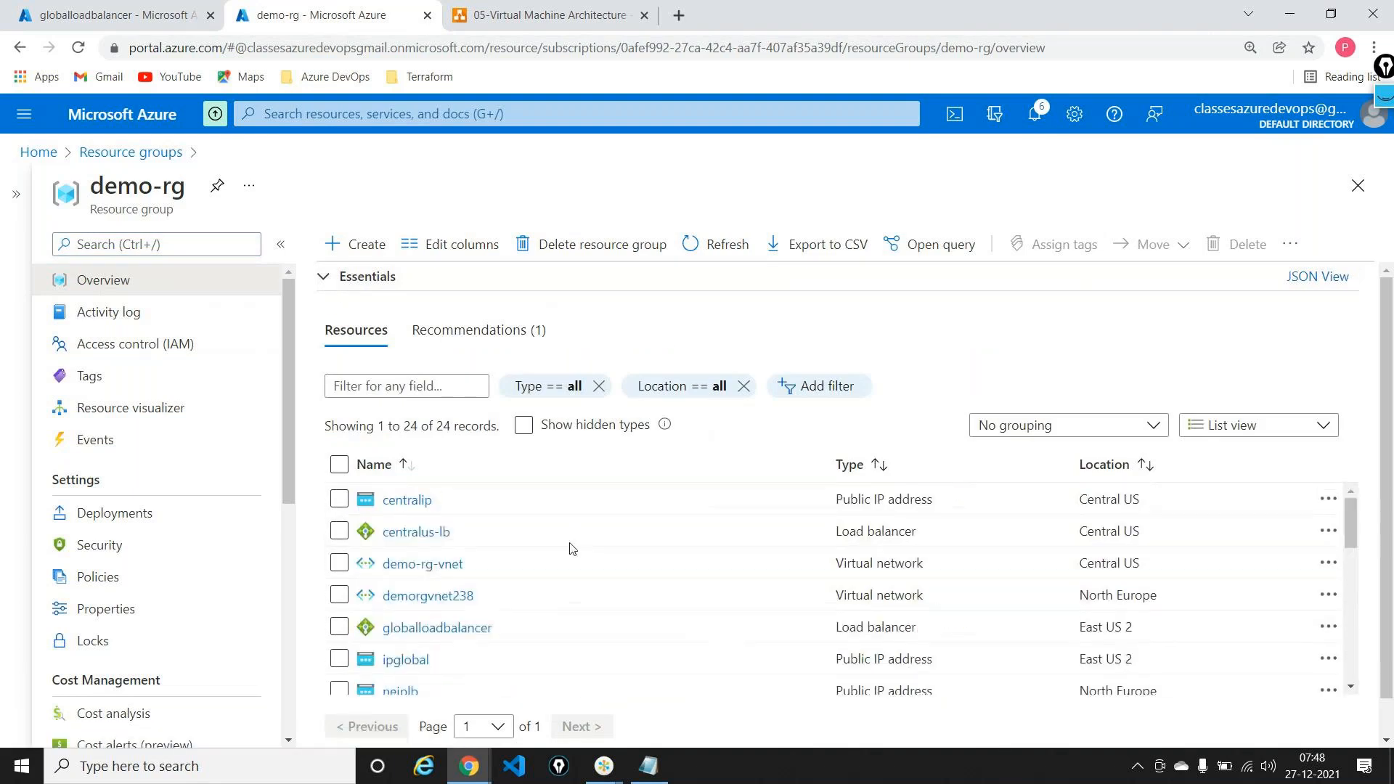
{"action": "left_click", "coordinate": [608, 247]}
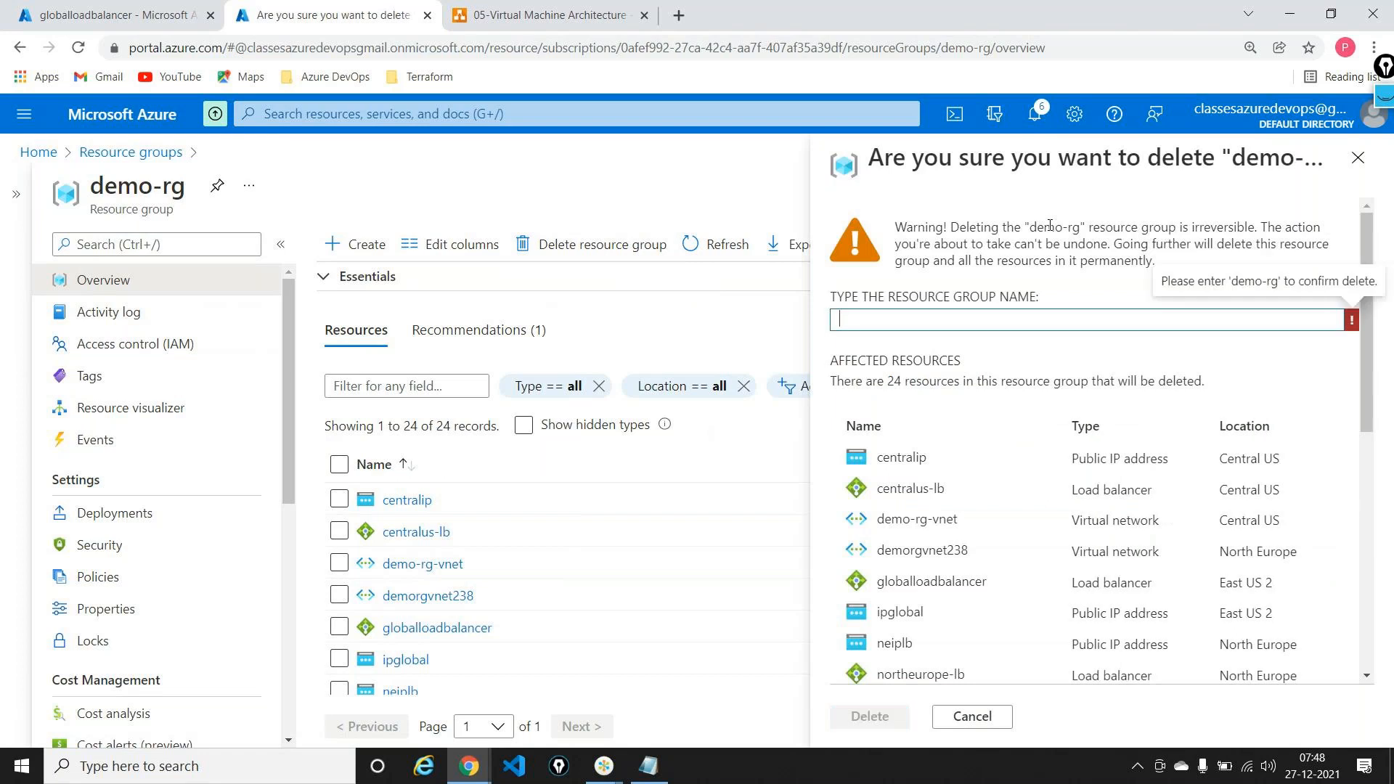
Step: Confirm deletion of demo-rg by entering the group name and submitting Delete
{"action": "left_click_drag", "start_coordinate": [1079, 227], "coordinate": [1038, 226]}
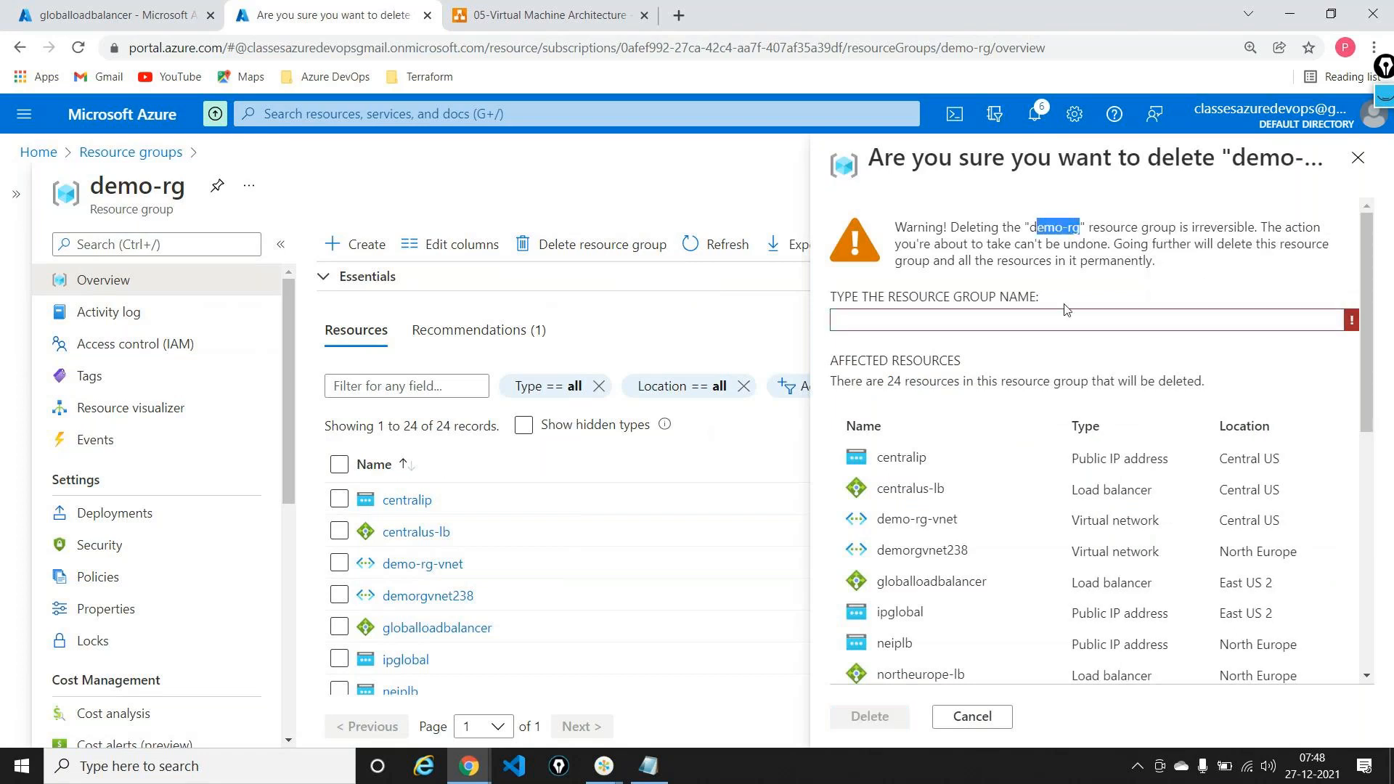
{"action": "left_click", "coordinate": [973, 321]}
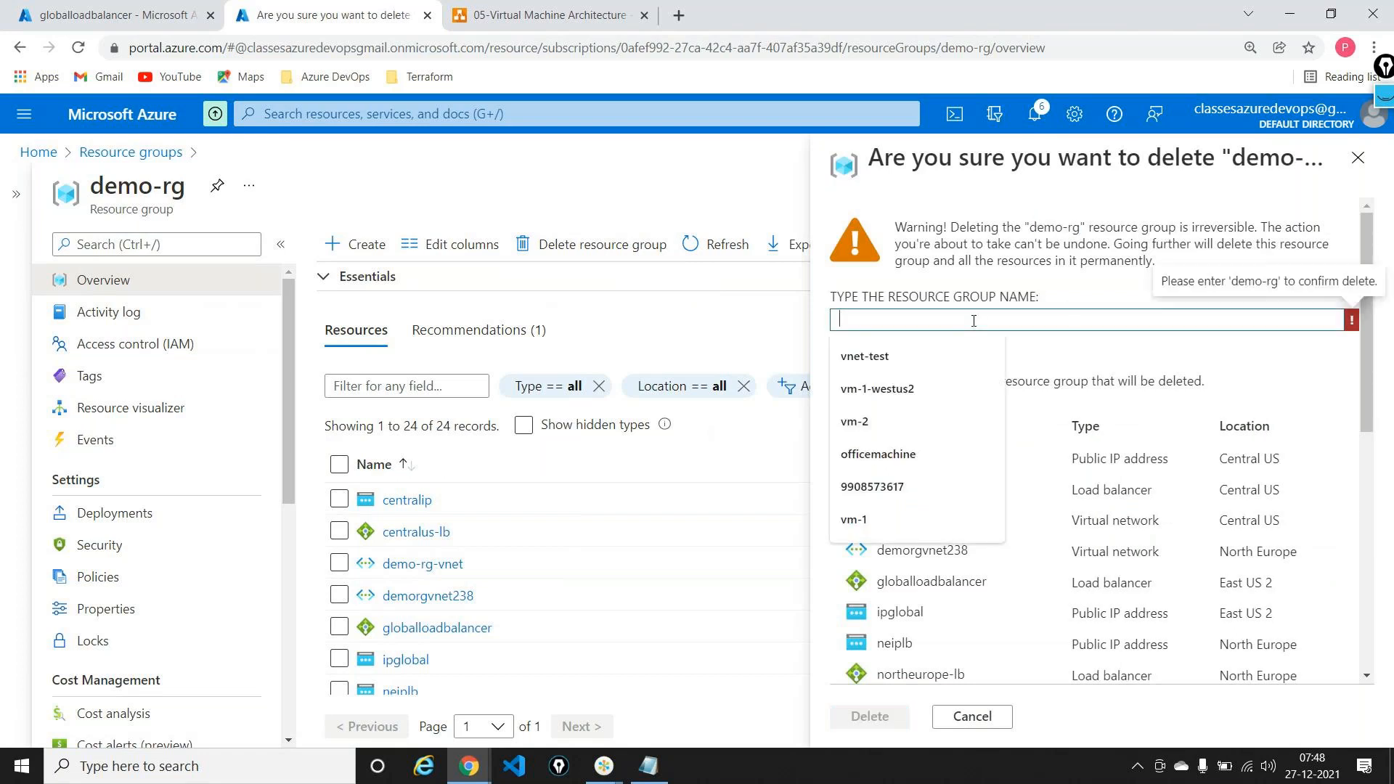
{"action": "type", "text": "demo-rg"}
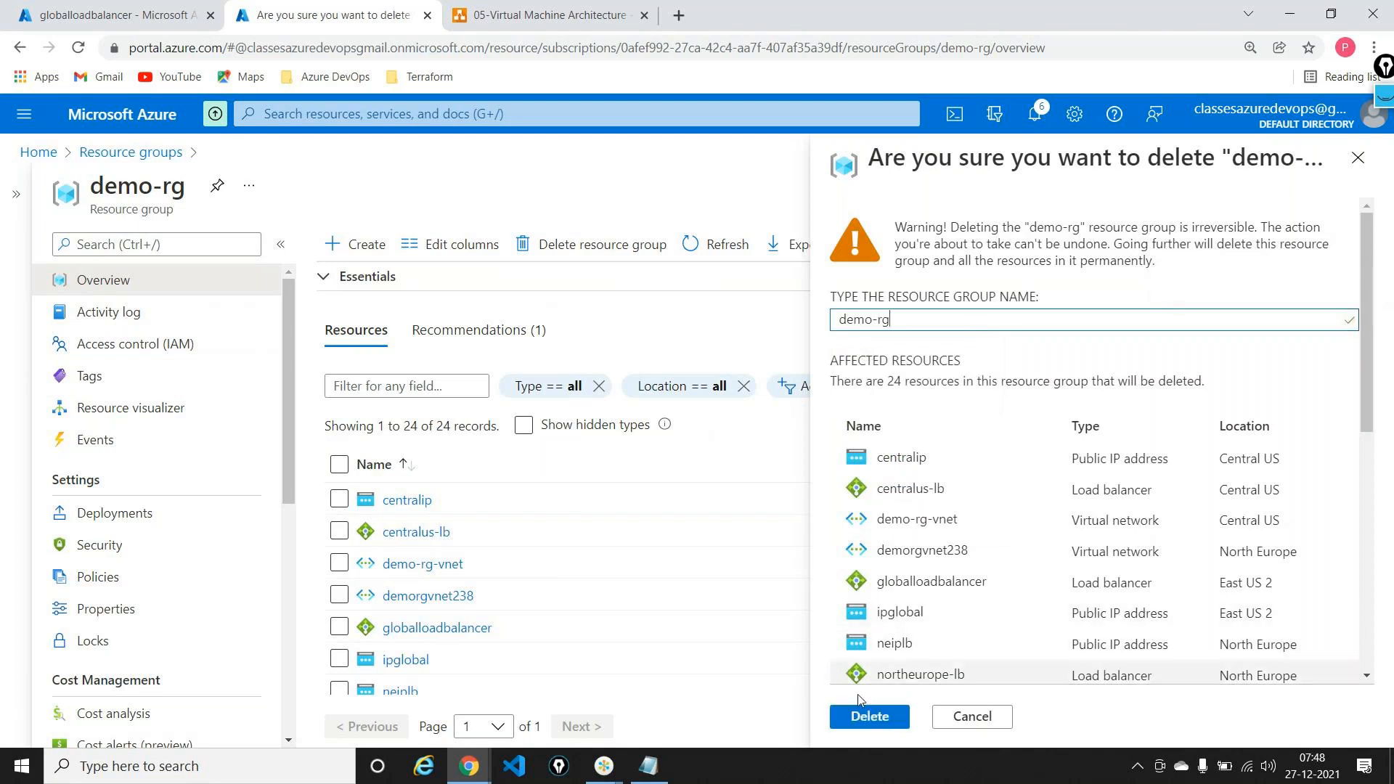
{"action": "left_click", "coordinate": [864, 715]}
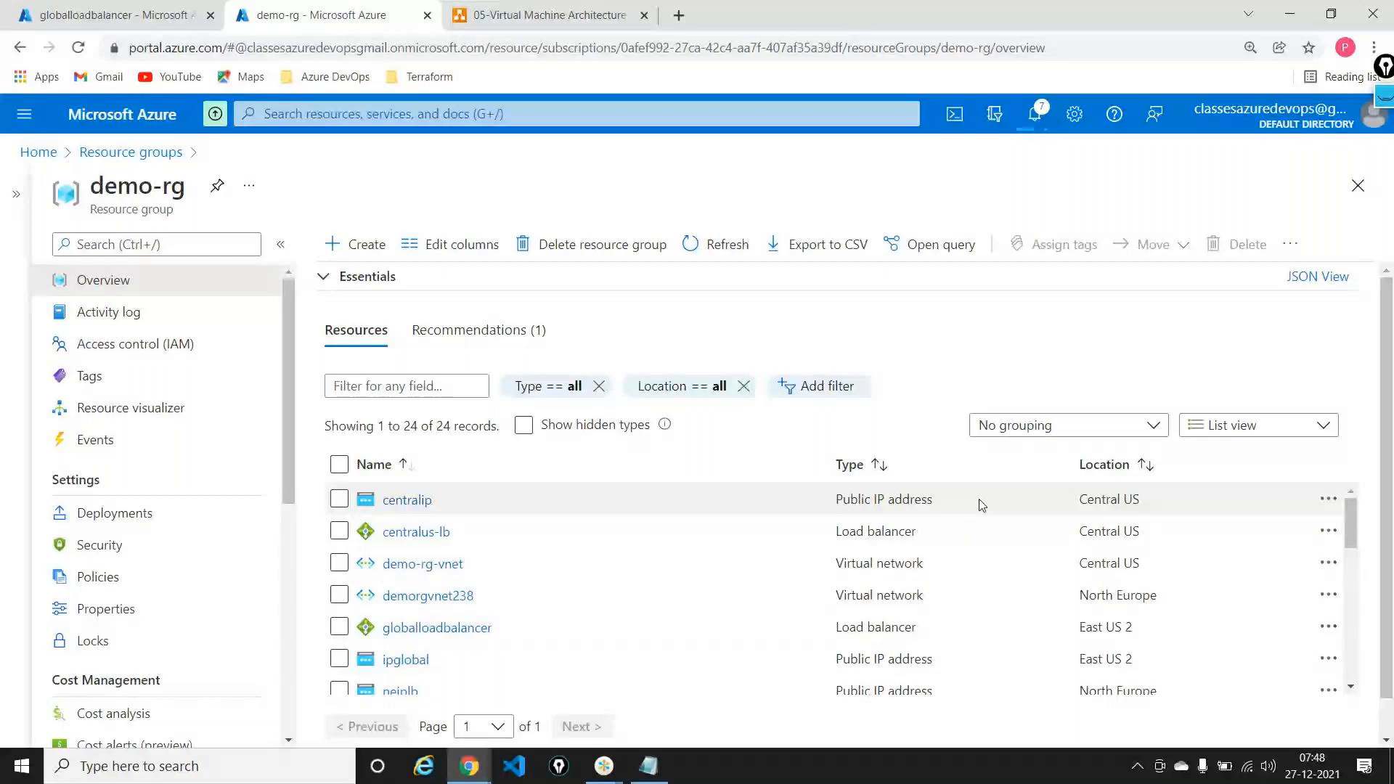
{"action": "key", "text": "alt+Tab"}
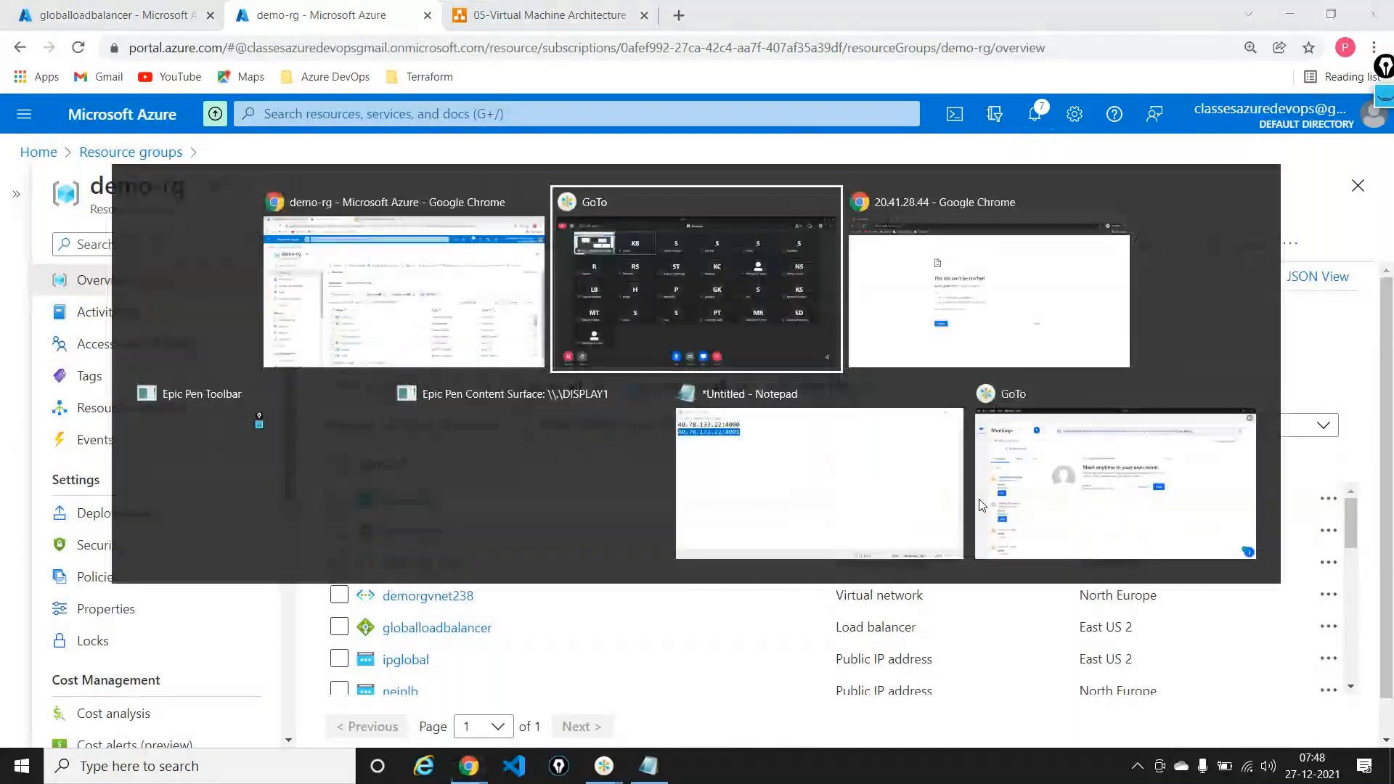